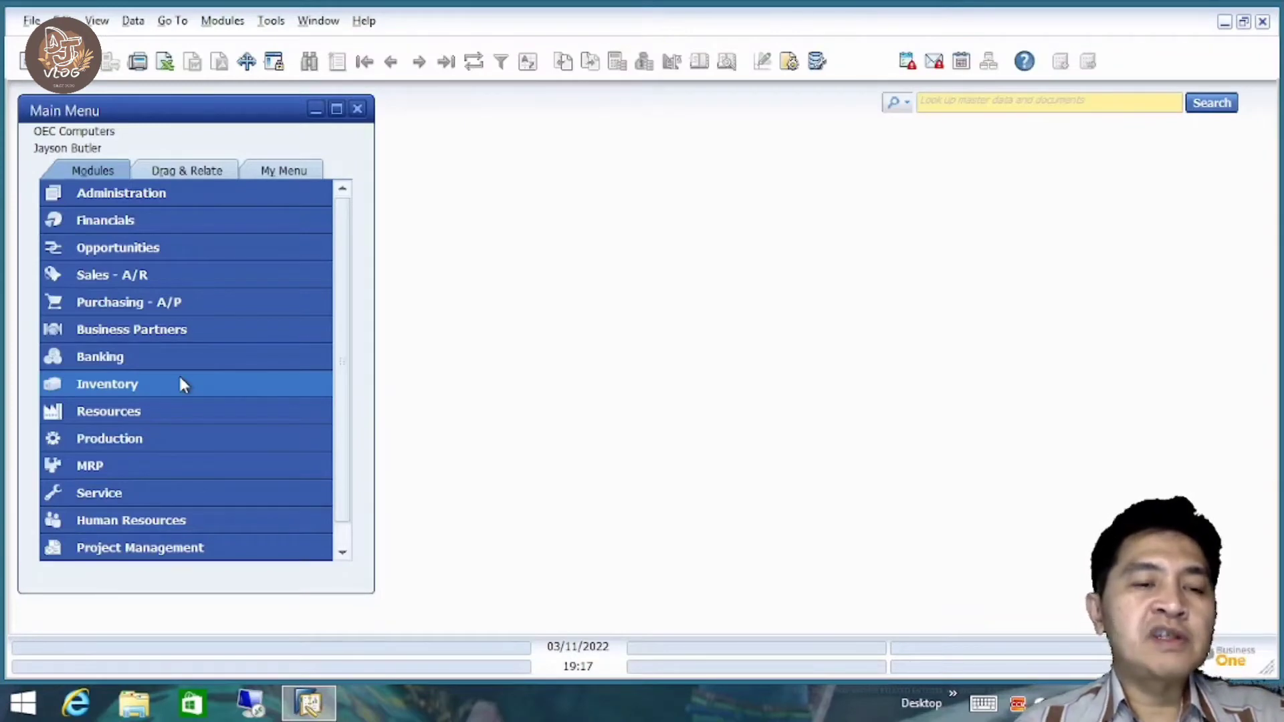
Open the Warehouses setup form from the inventory setup section under Administration.
click(153, 198)
click(136, 301)
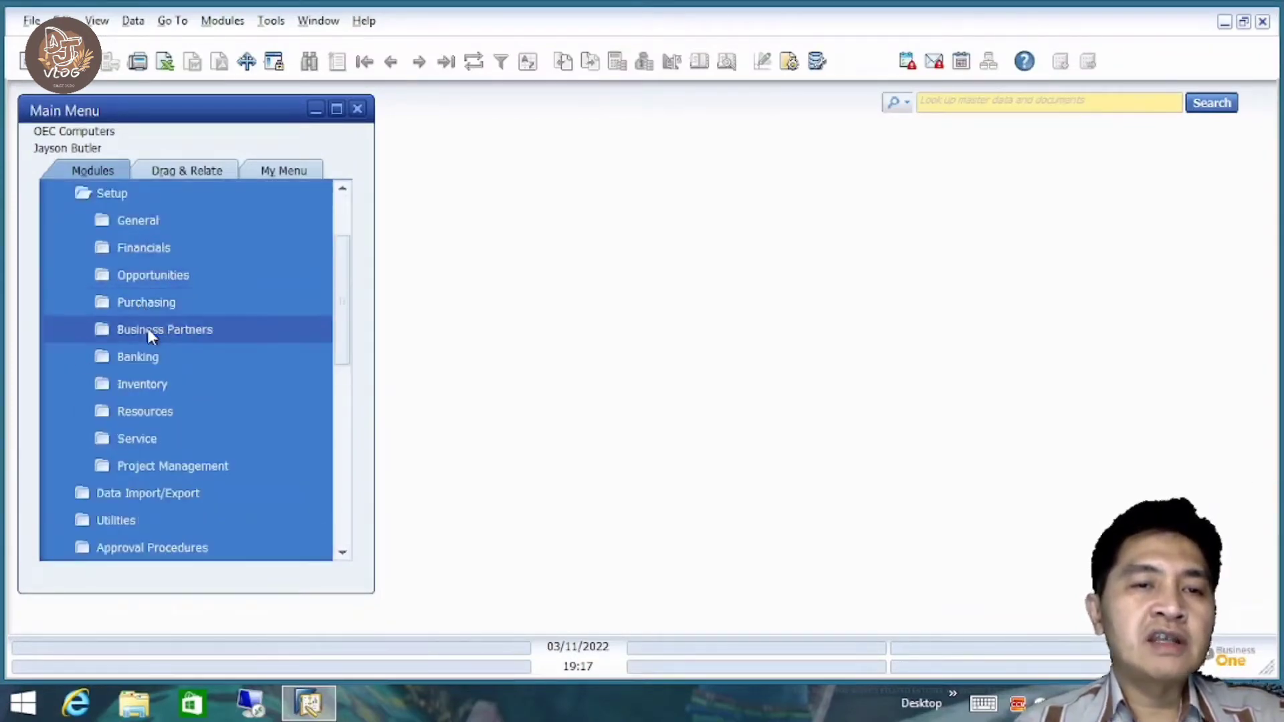
click(169, 384)
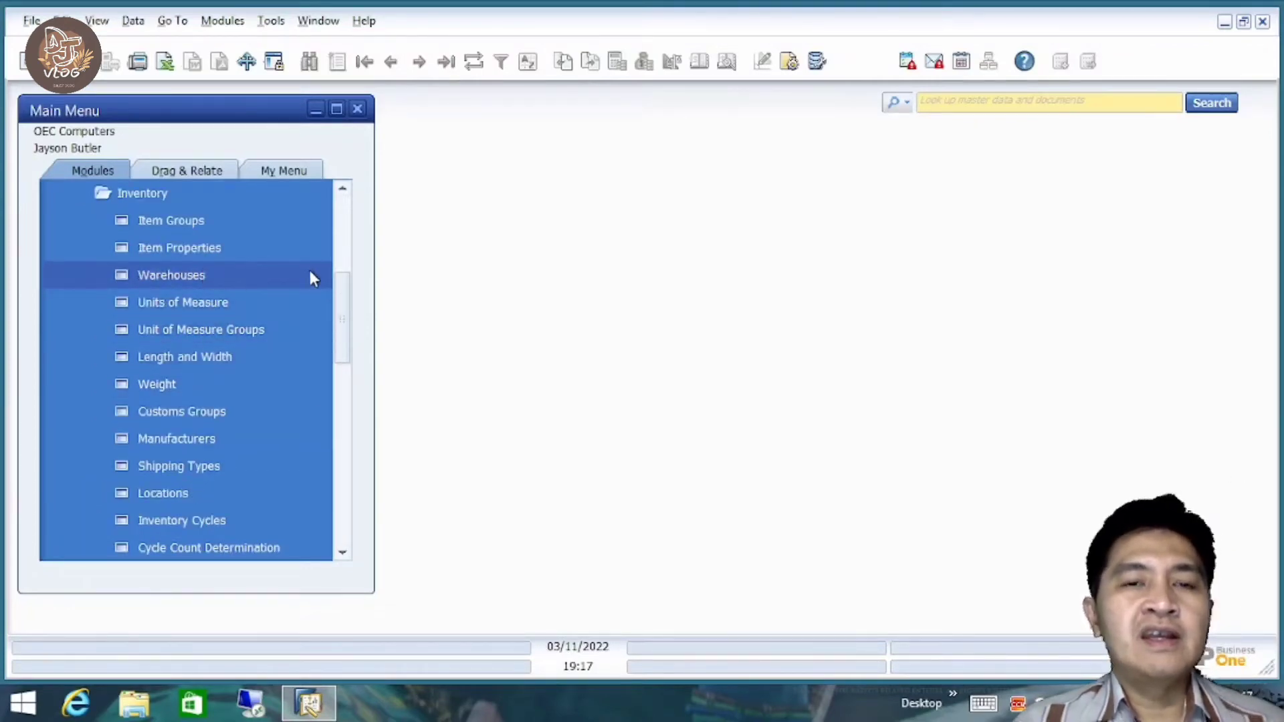
drag(347, 281, 341, 247)
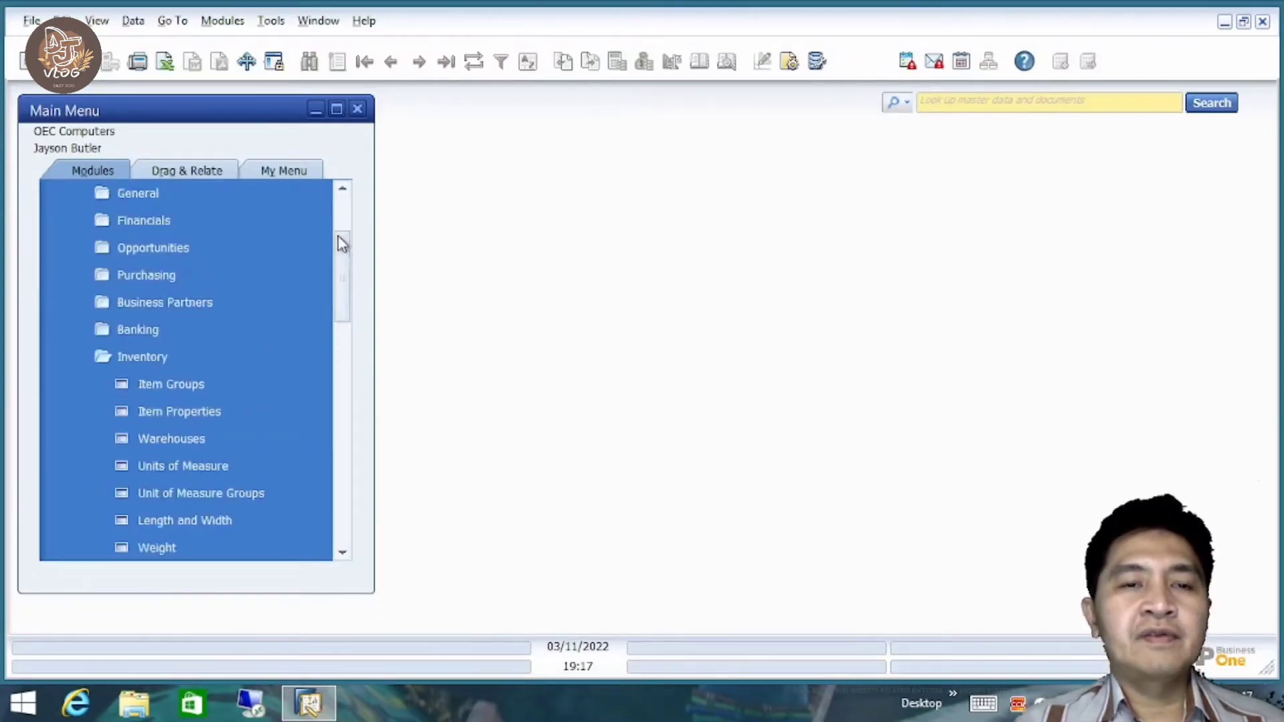
click(211, 438)
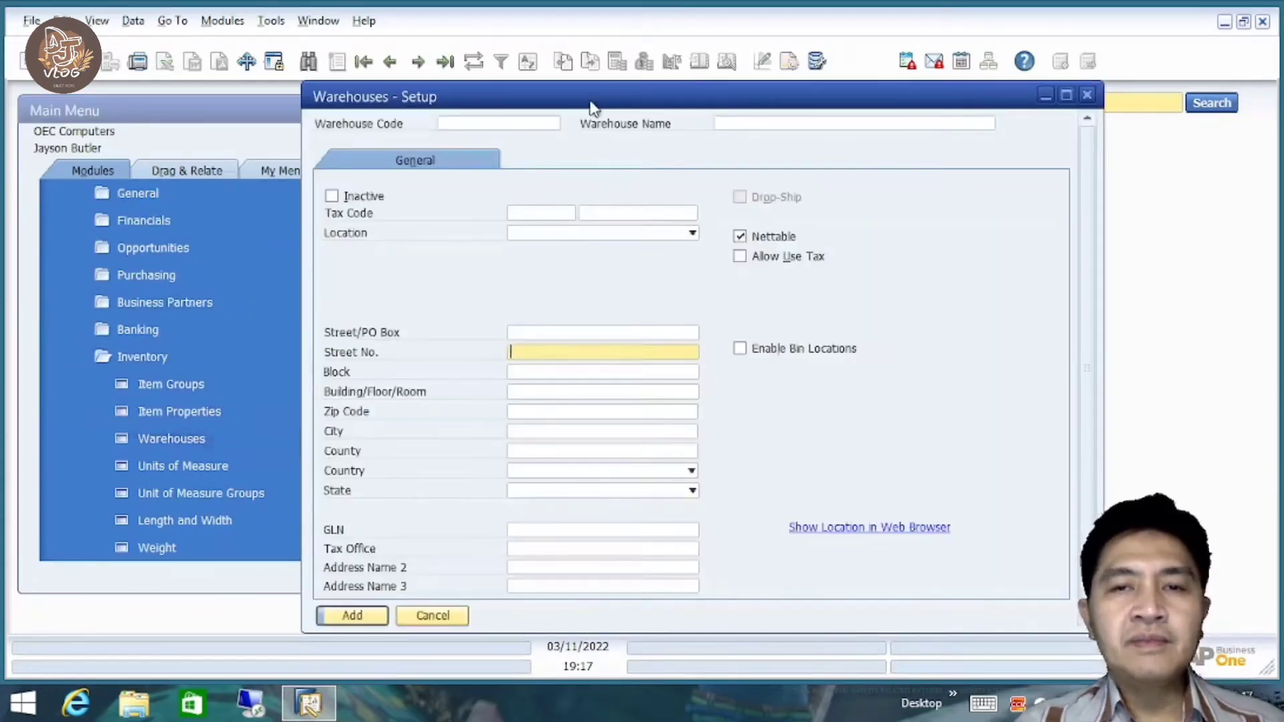
mouse_move(590, 105)
mouse_down()
mouse_move(543, 99)
mouse_move(584, 108)
mouse_up()
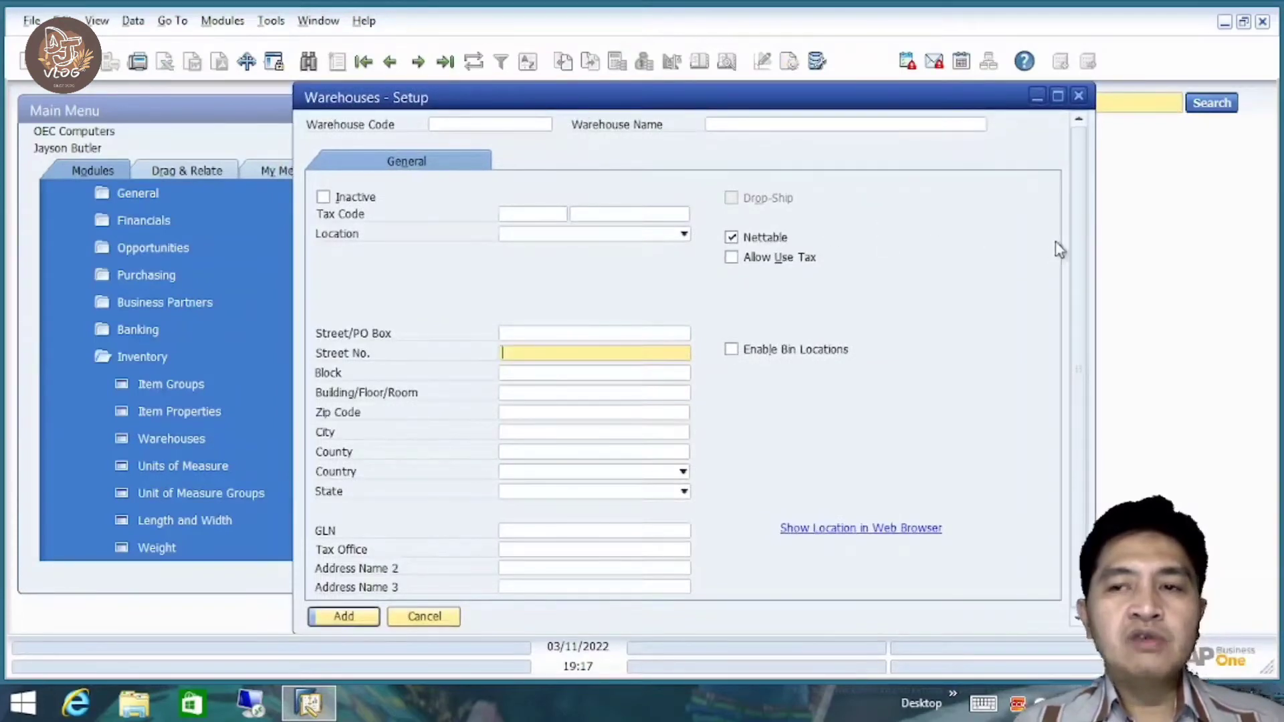
drag(1077, 253, 1076, 320)
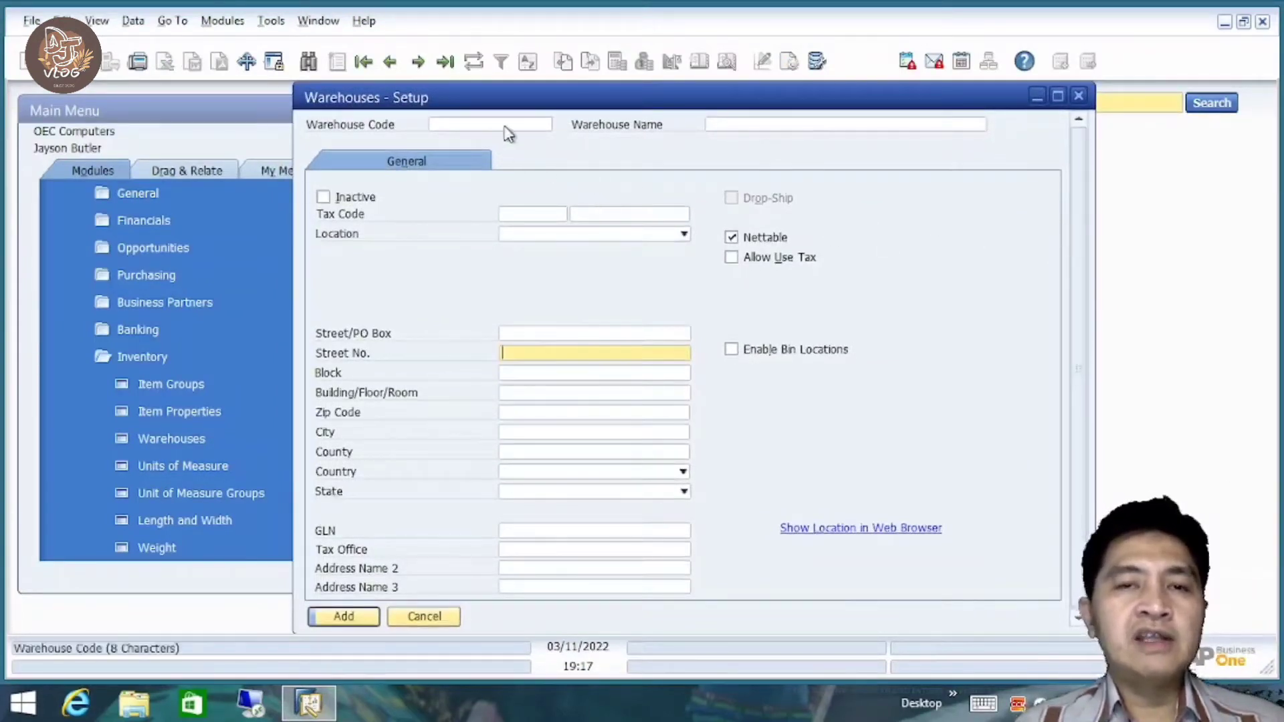
Search for all existing warehouses in find mode with the wildcard * as the warehouse code.
click(504, 126)
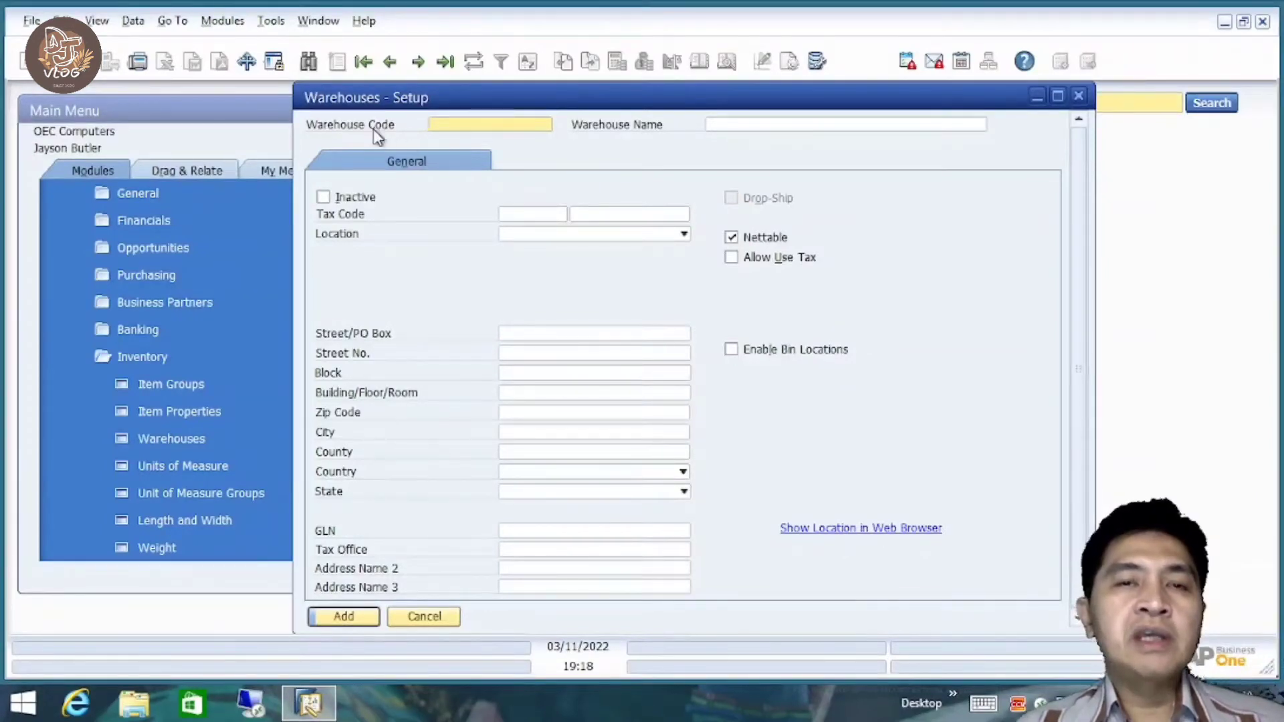
click(311, 64)
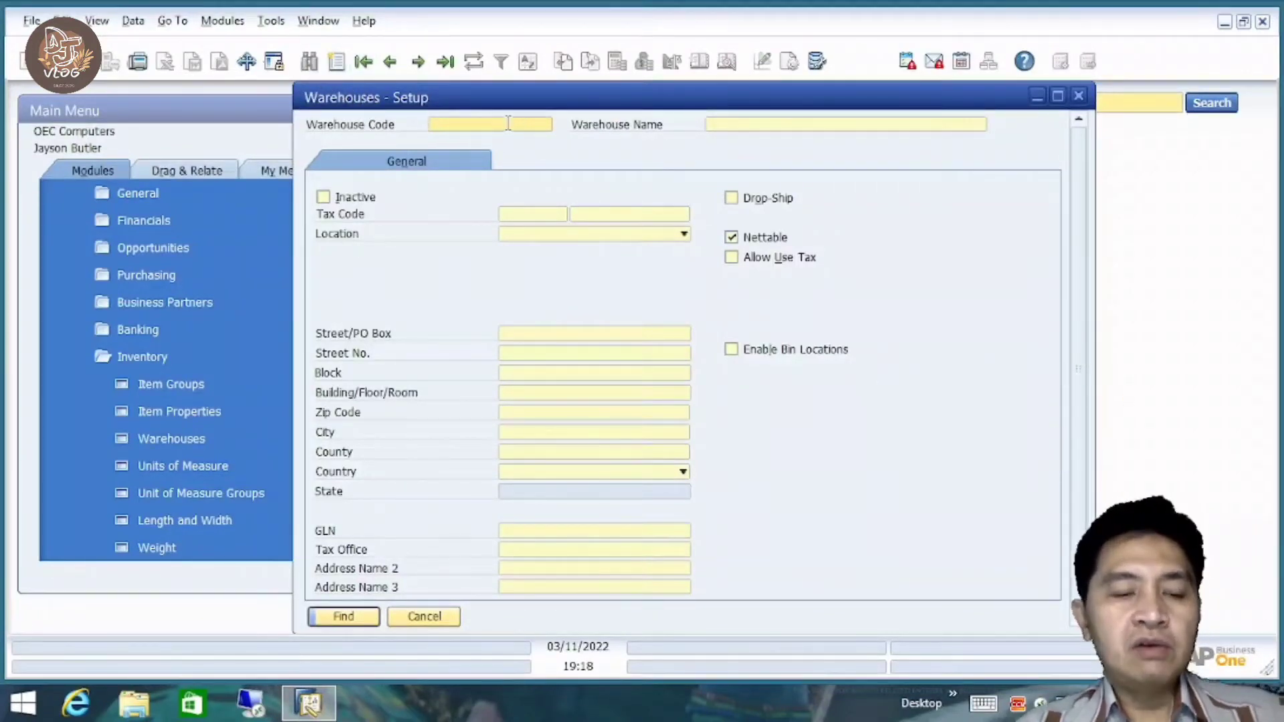
text(*)
key(Return)
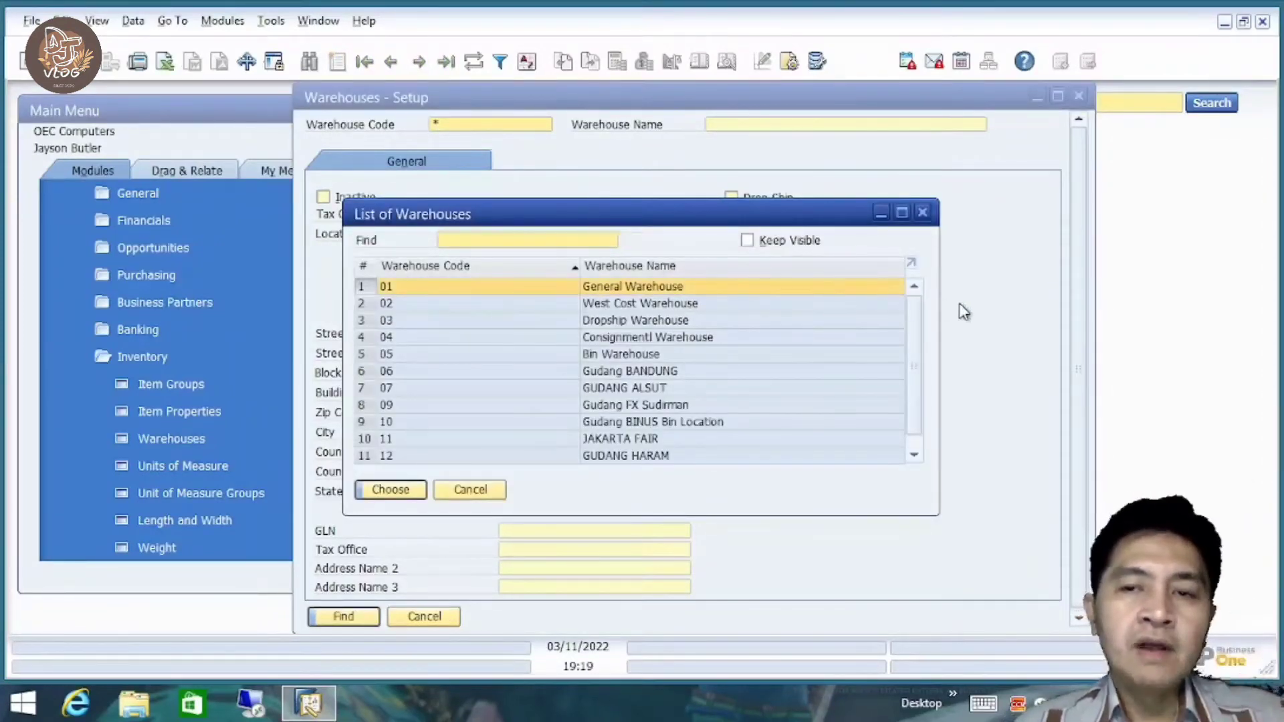
Look through the full list of existing warehouse codes and names.
scroll(925, 349, down, 1)
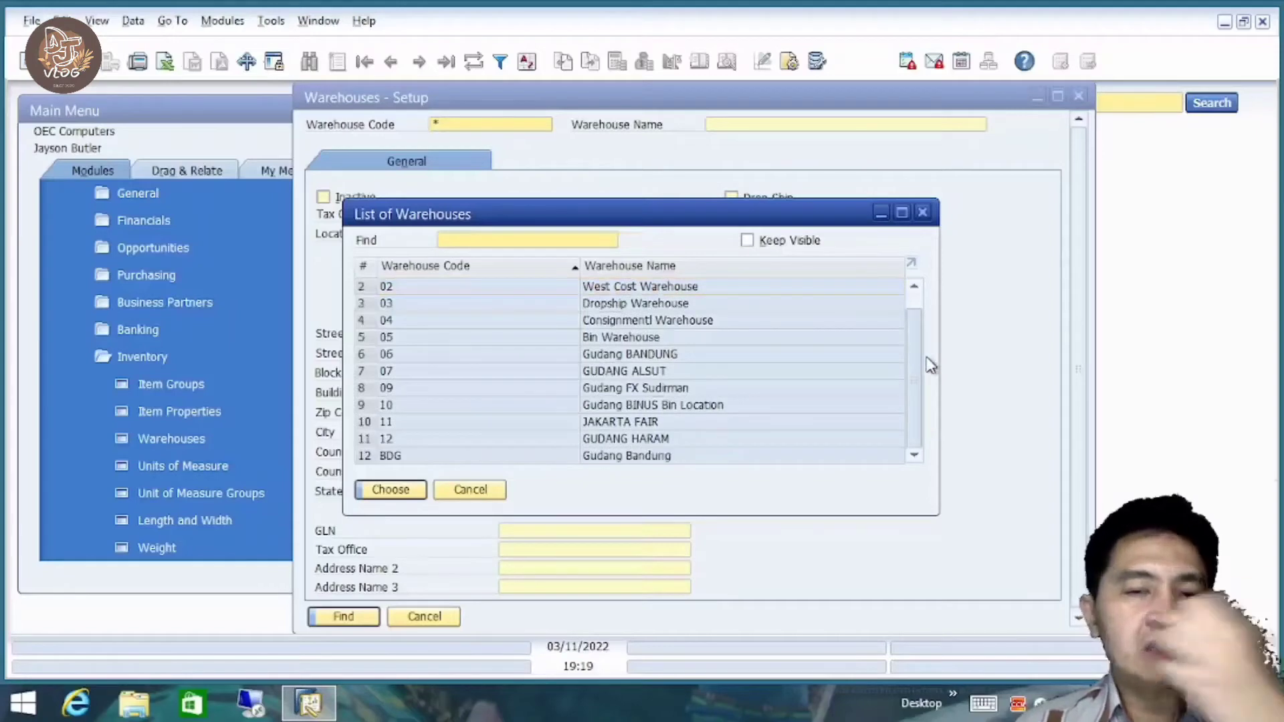
scroll(932, 313, up, 1)
scroll(932, 311, down, 1)
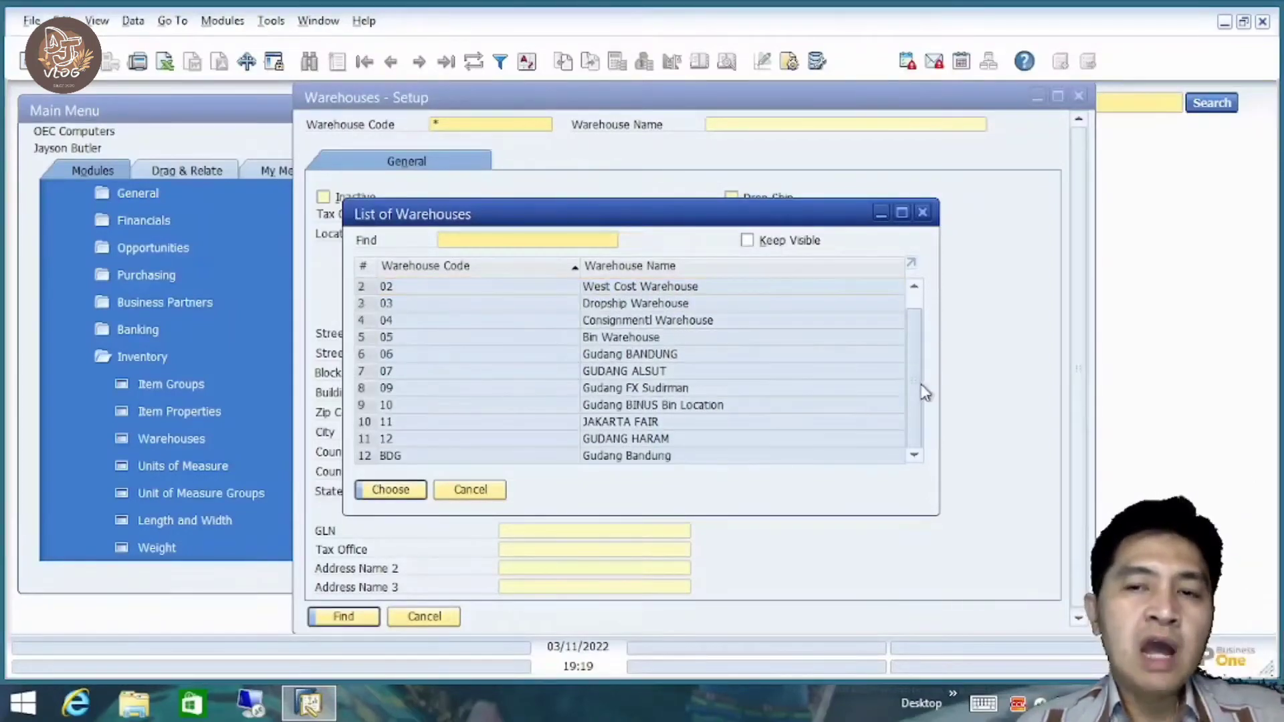
scroll(920, 314, up, 1)
scroll(920, 321, down, 1)
scroll(918, 338, up, 1)
scroll(915, 341, down, 1)
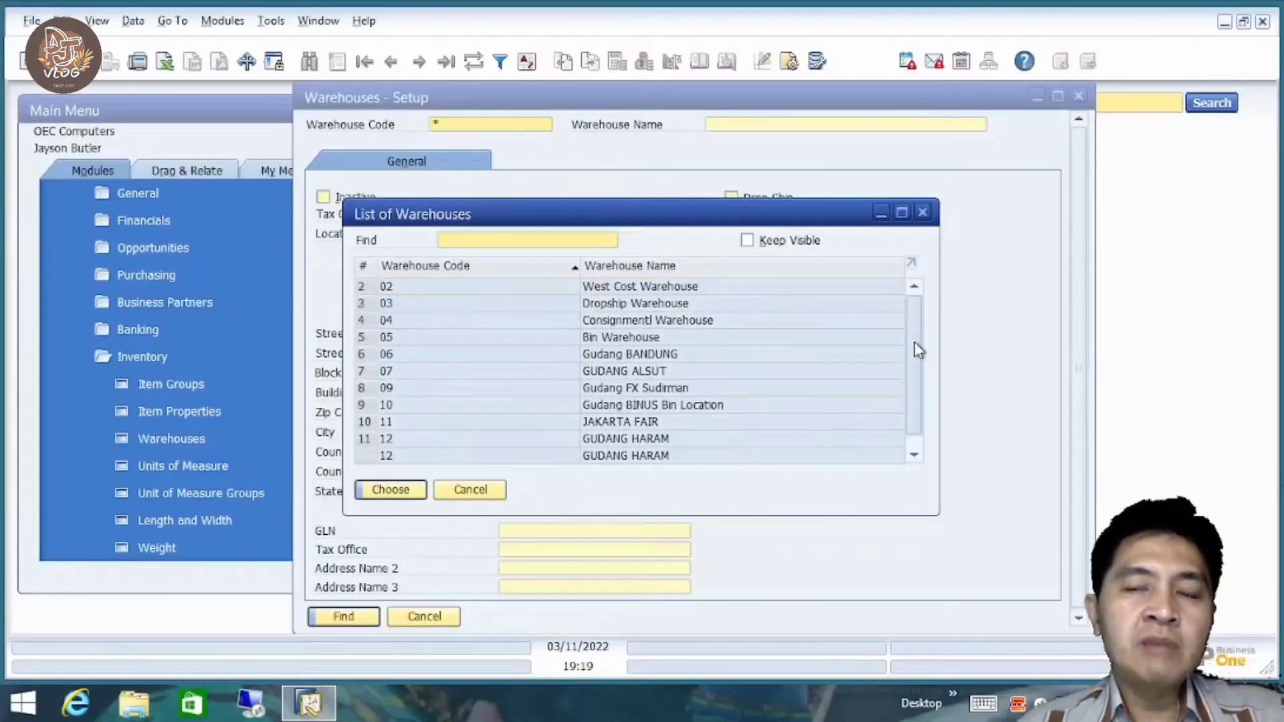
scroll(914, 308, up, 1)
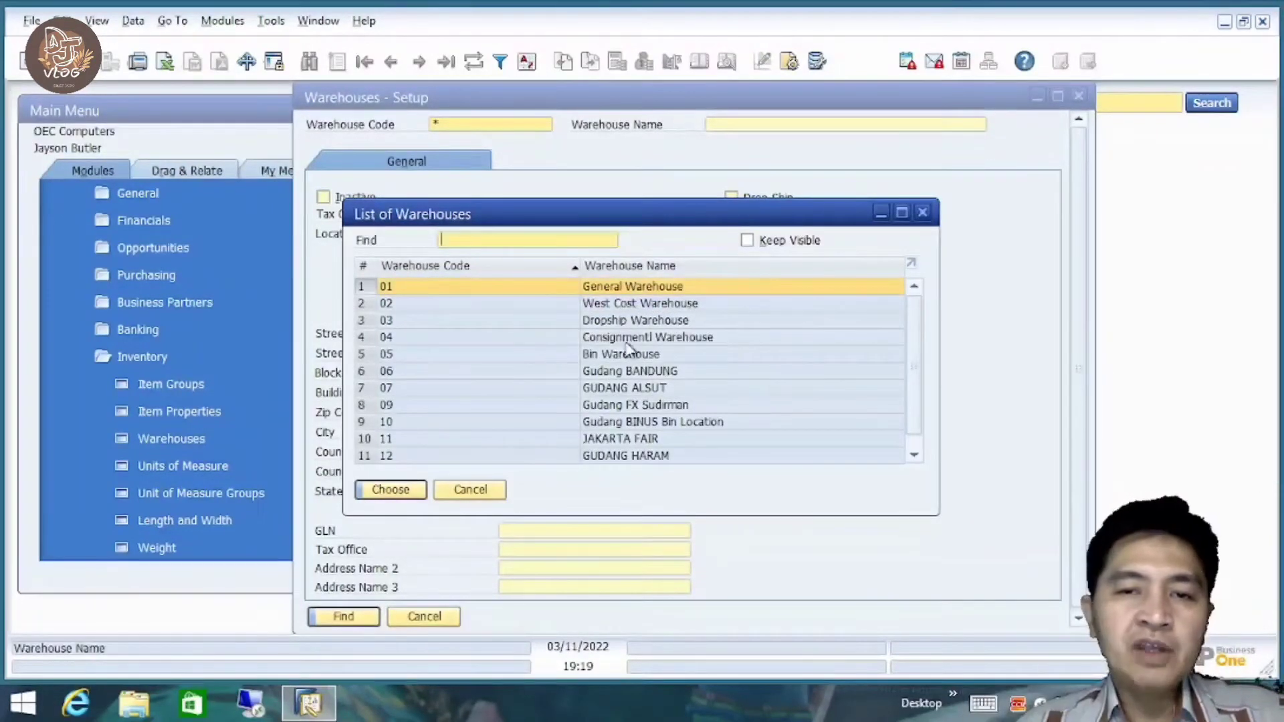
Compare how the listed warehouses are coded, from numeric codes such as 01 to 05 to the letter code BDG.
click(512, 360)
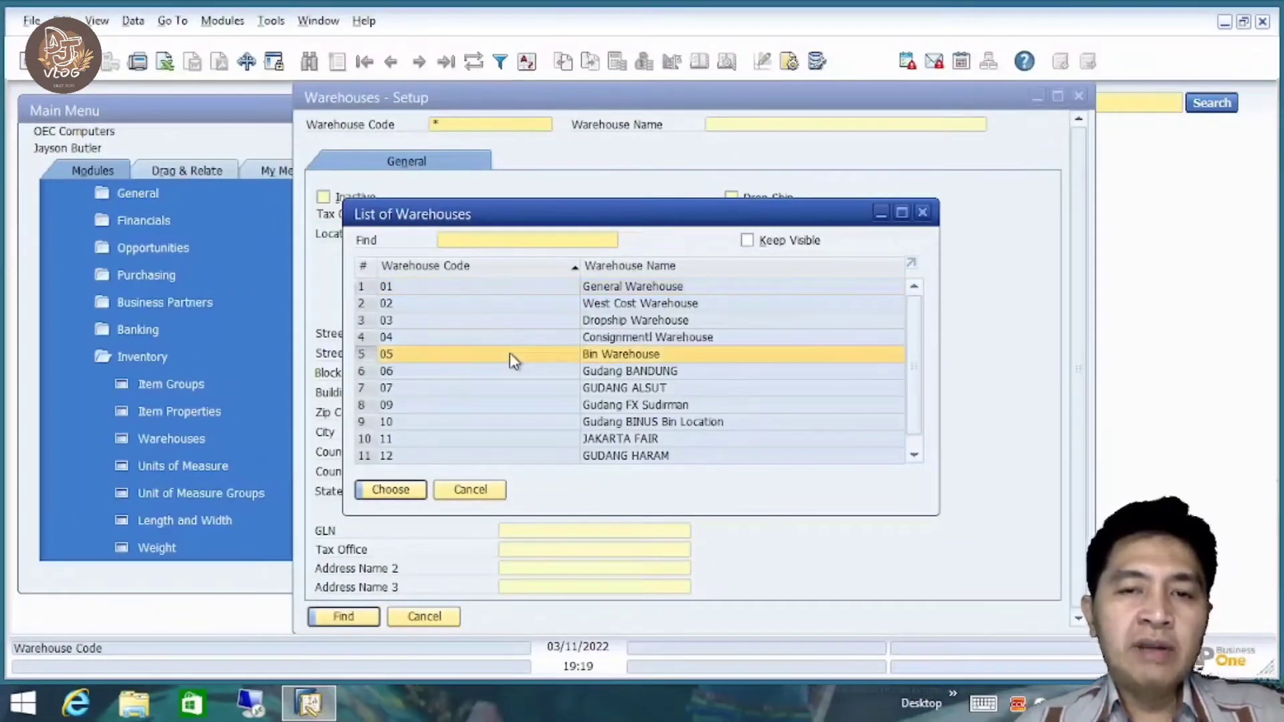
scroll(911, 335, down, 1)
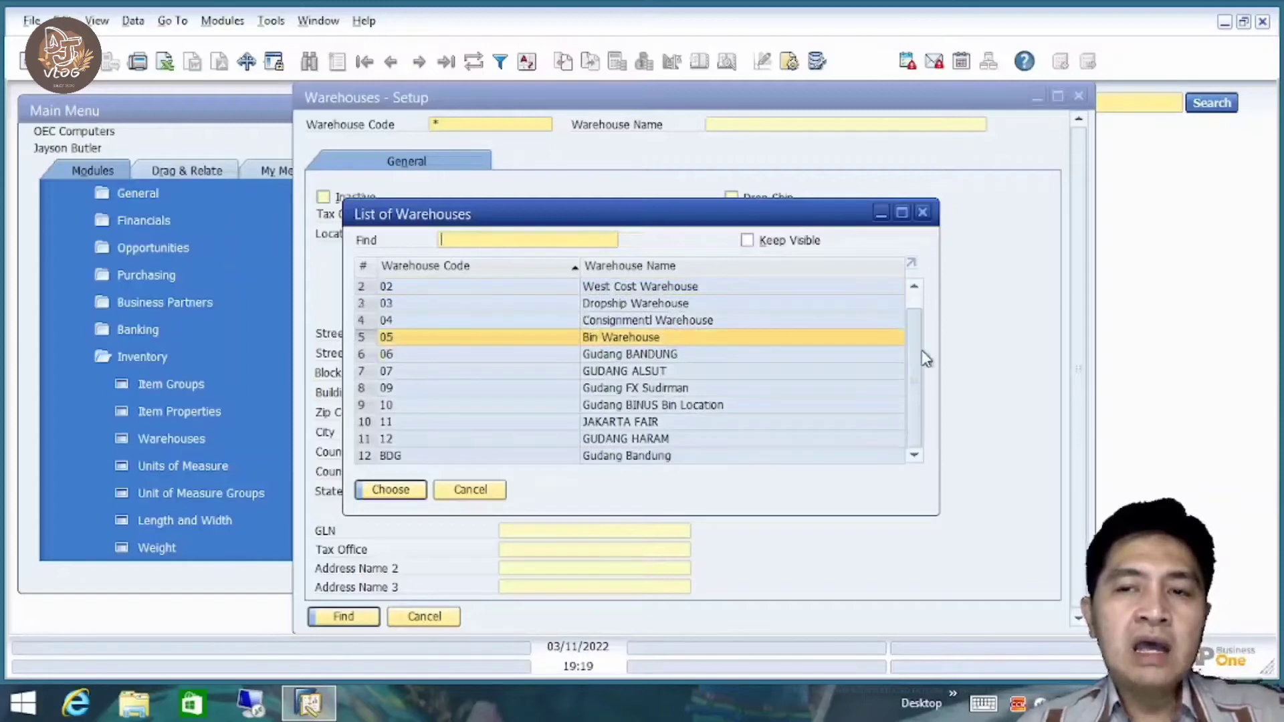
scroll(925, 308, up, 1)
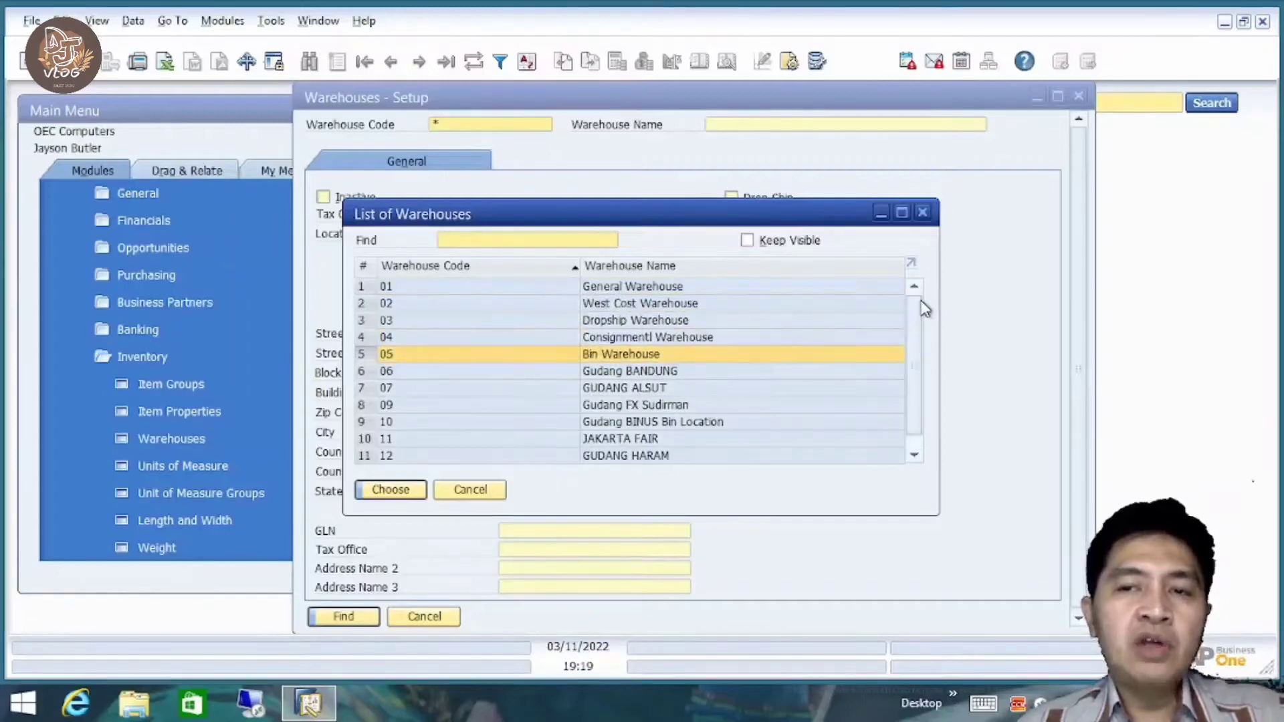
click(432, 291)
click(424, 308)
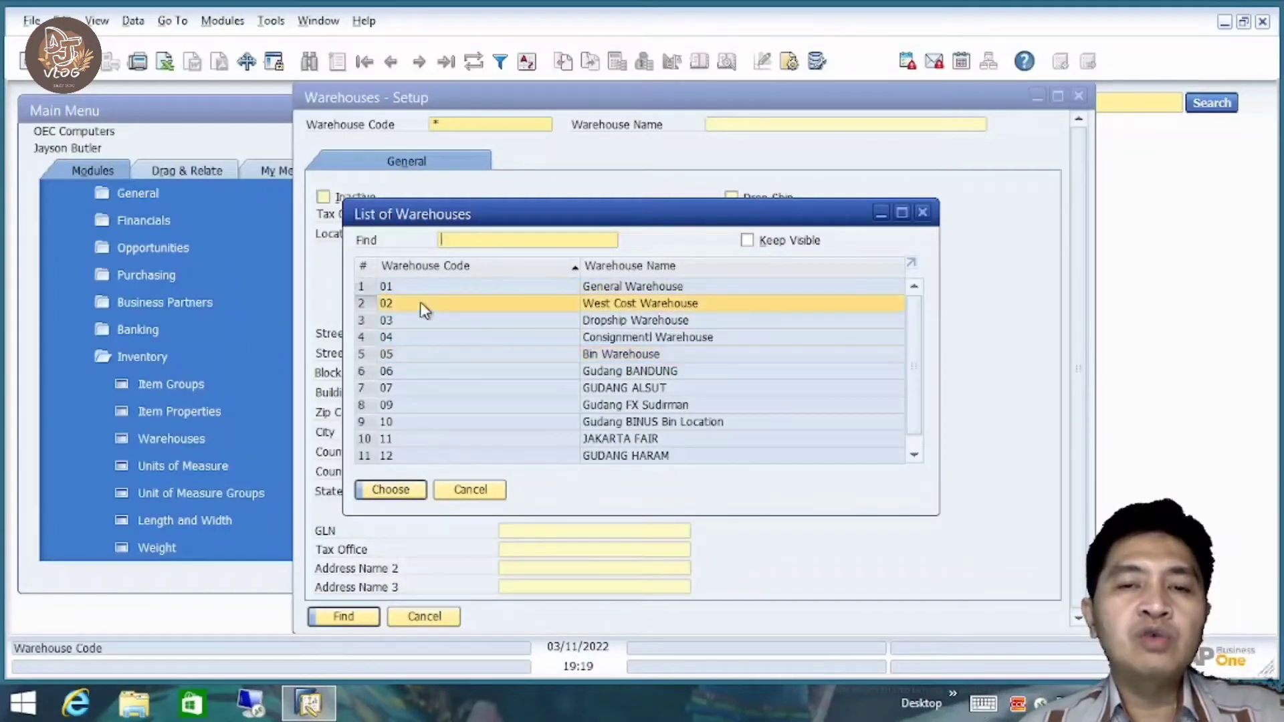
click(419, 322)
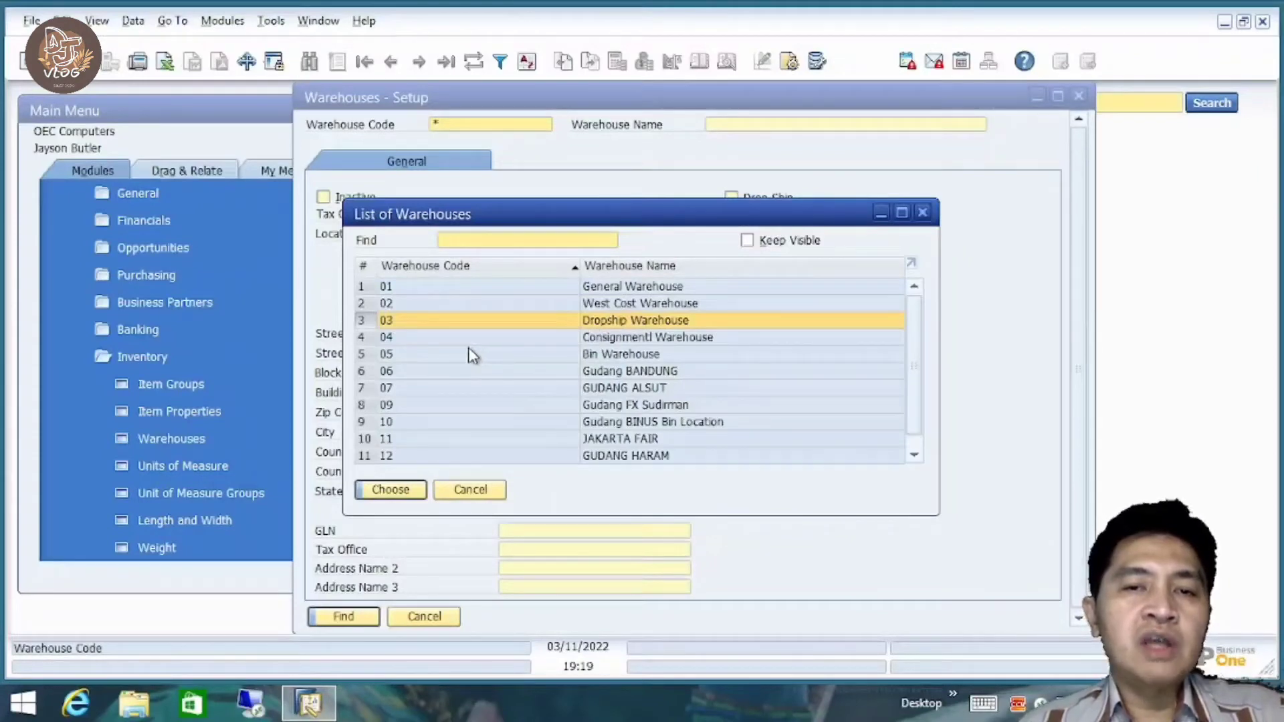
click(503, 338)
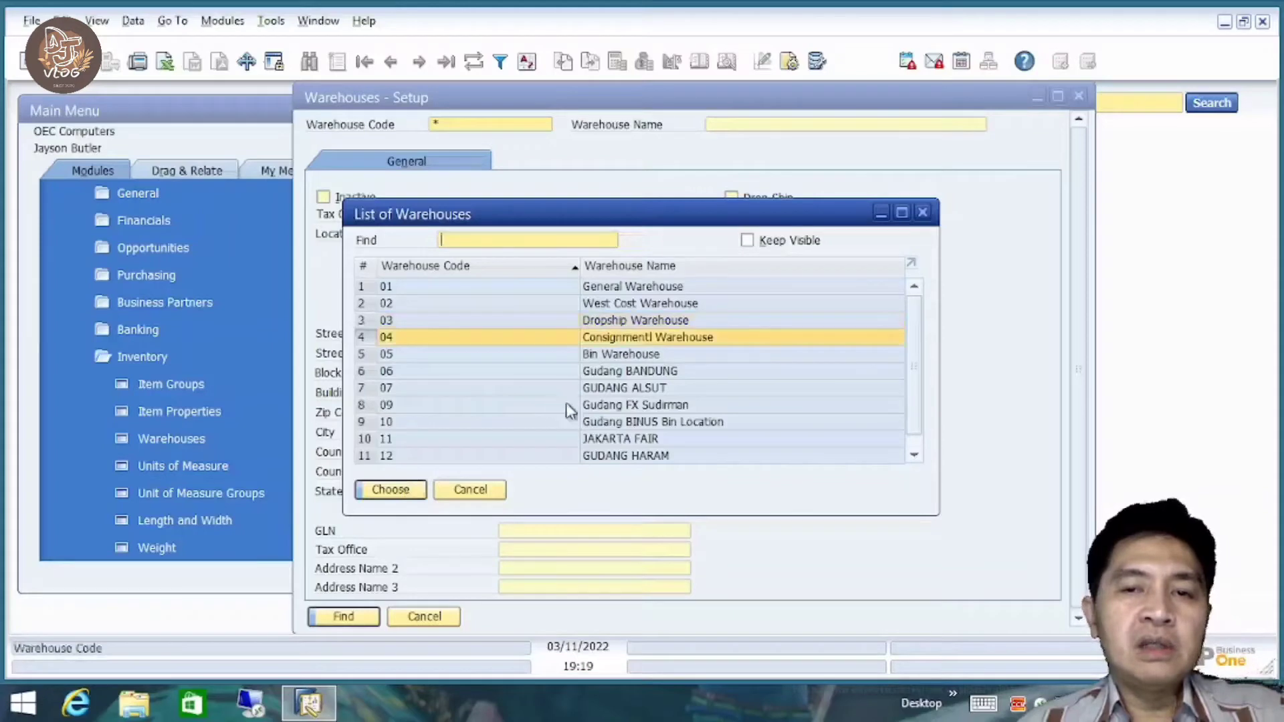
drag(921, 313, 924, 368)
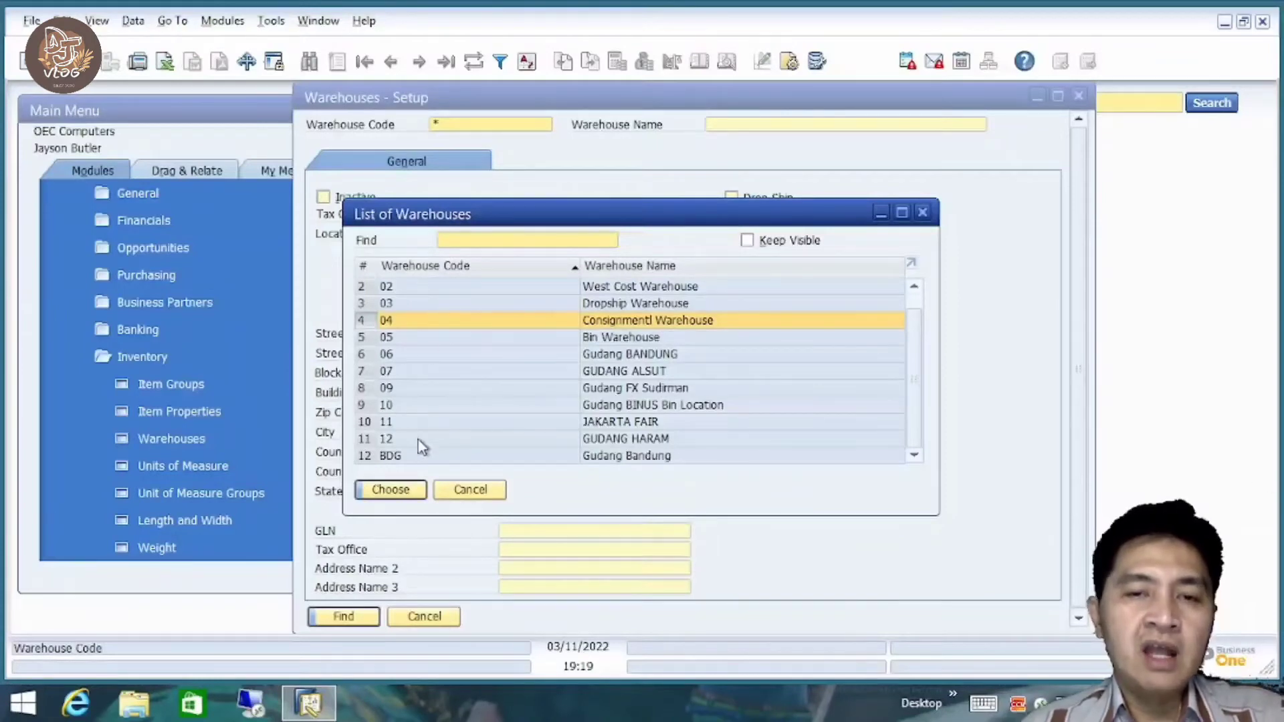
click(421, 458)
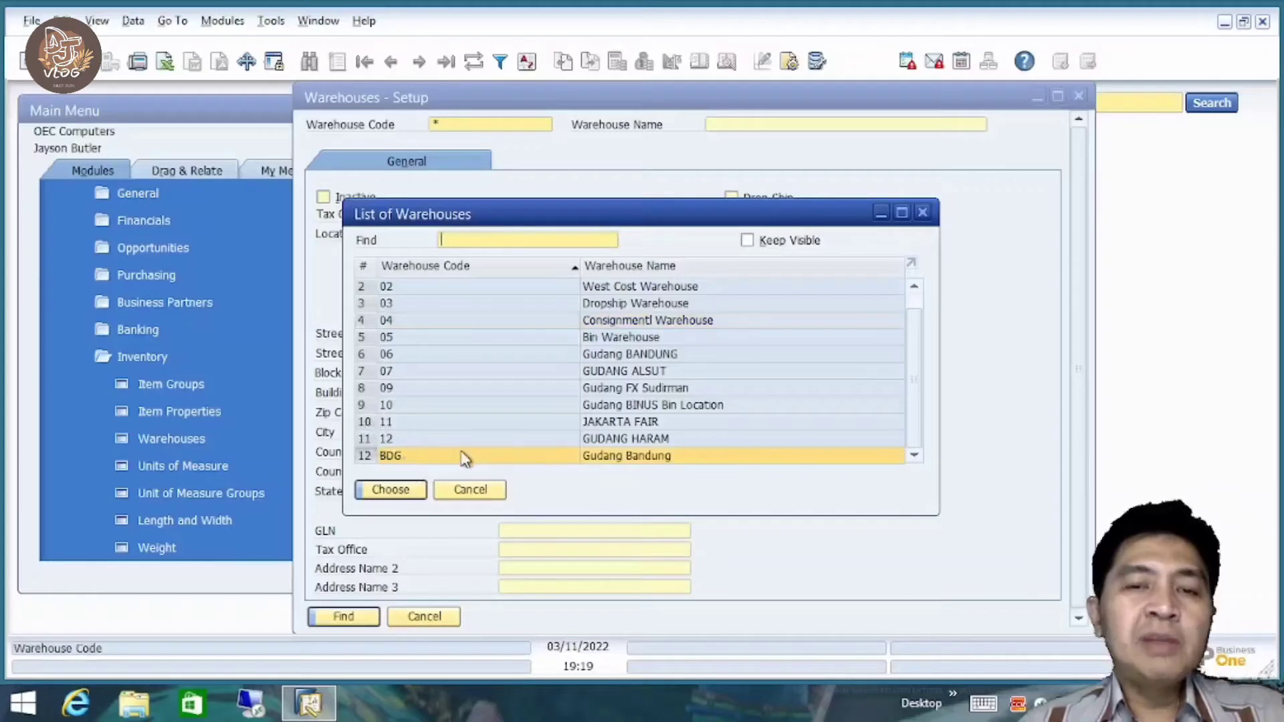
drag(917, 367, 925, 329)
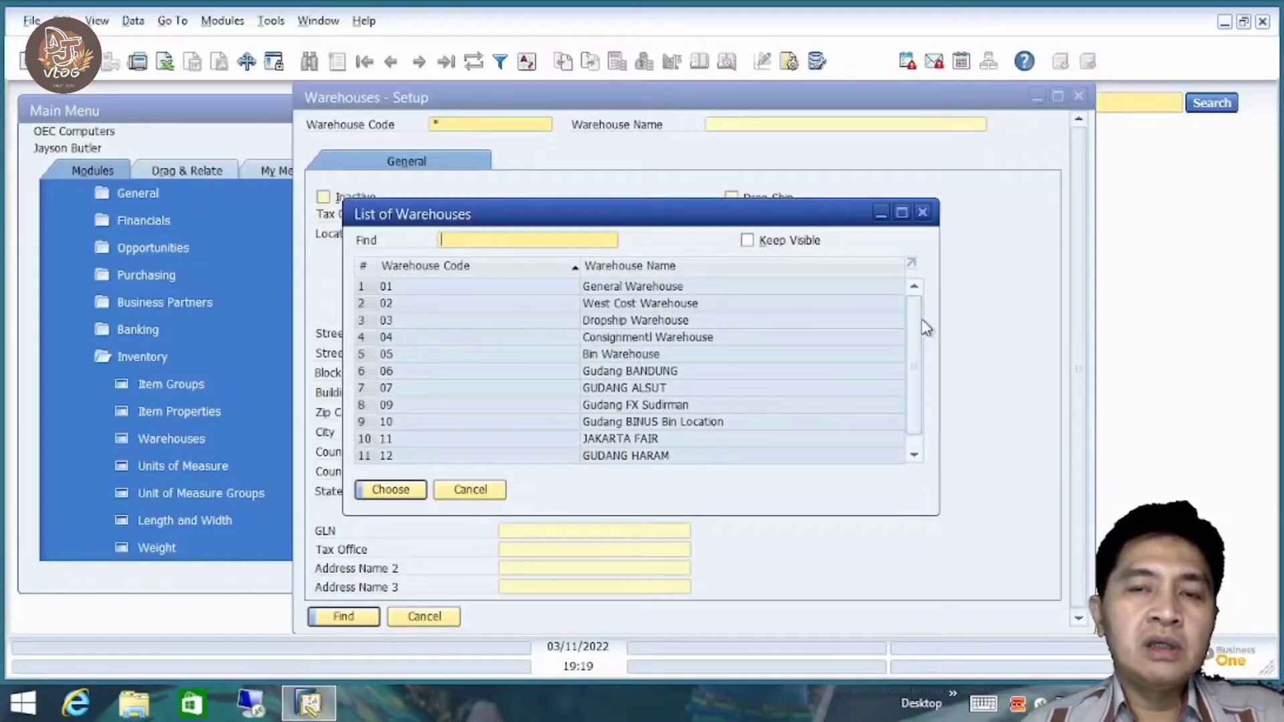
mouse_move(920, 315)
mouse_down()
mouse_move(919, 334)
mouse_move(915, 323)
mouse_up()
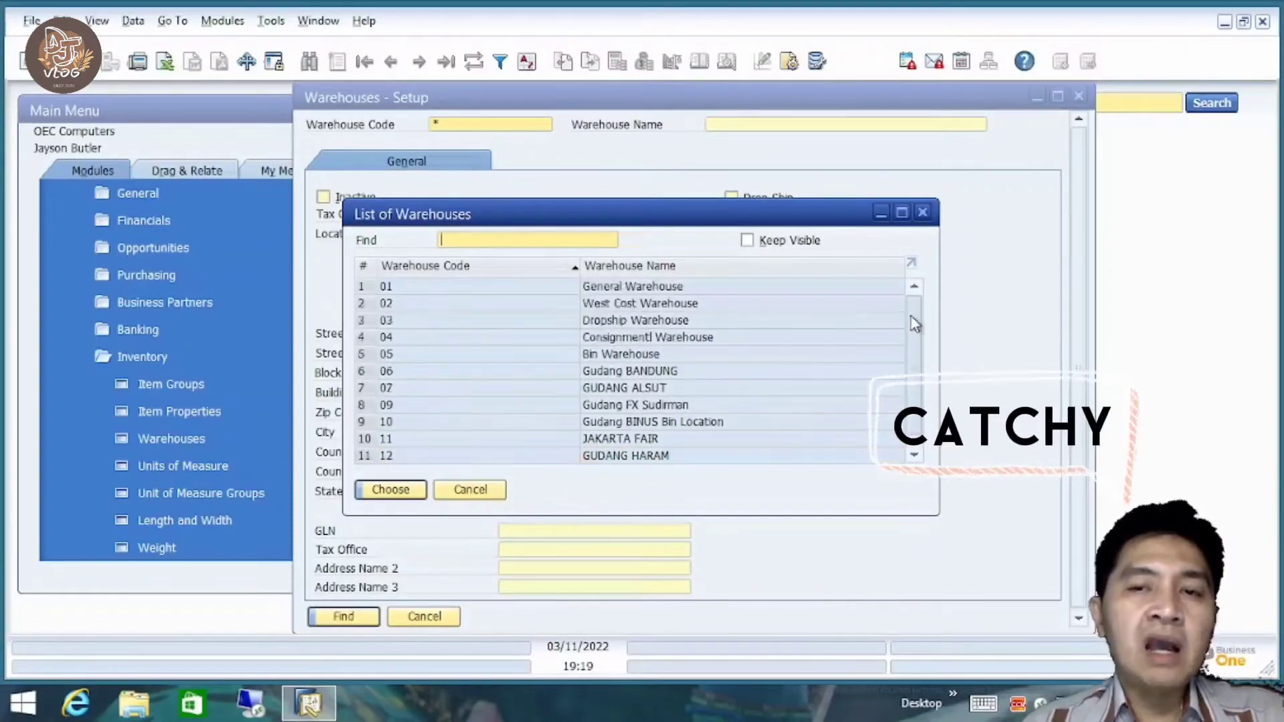
Open the record of warehouse 04 from the list and review its general details.
double_click(405, 339)
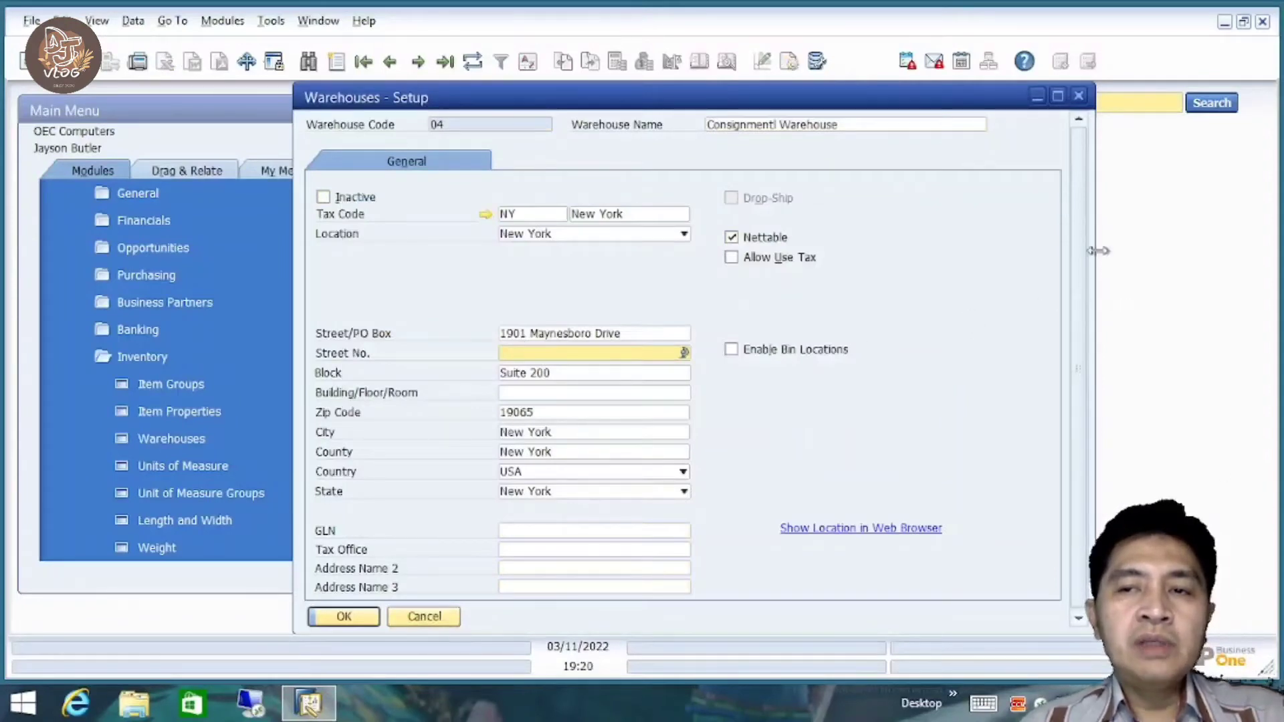
scroll(1085, 246, down, 1)
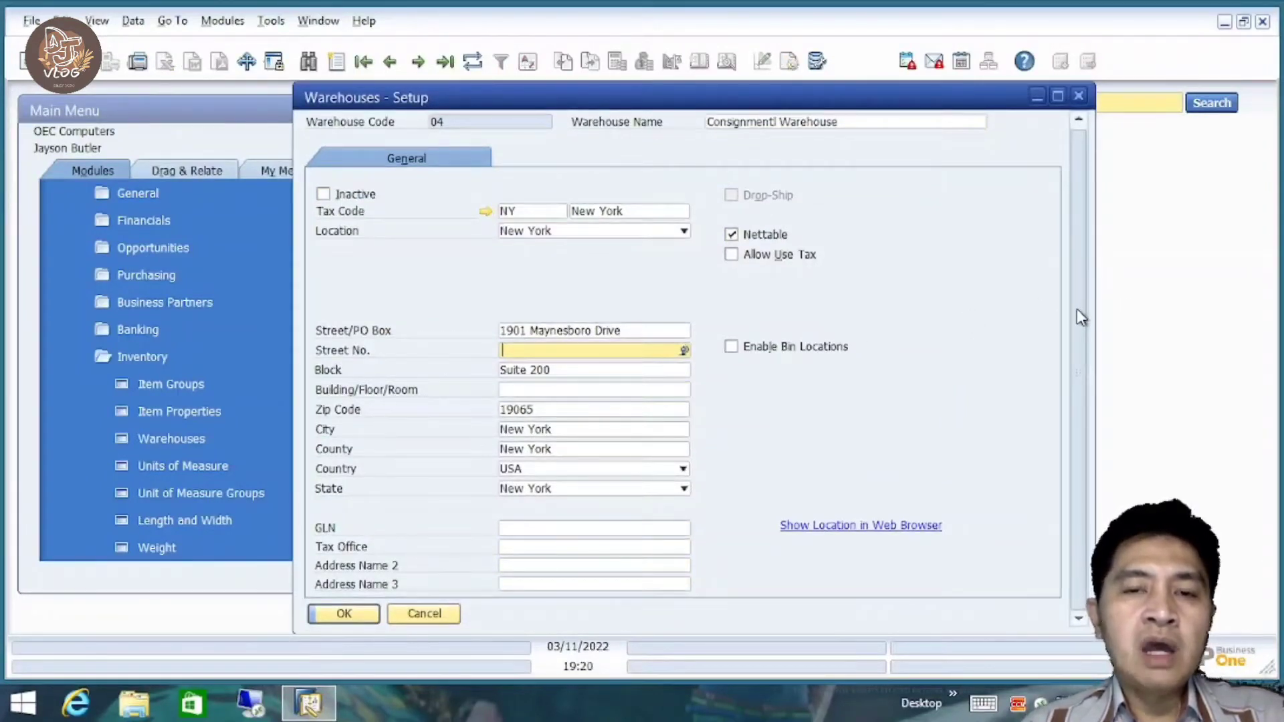
scroll(1081, 317, up, 1)
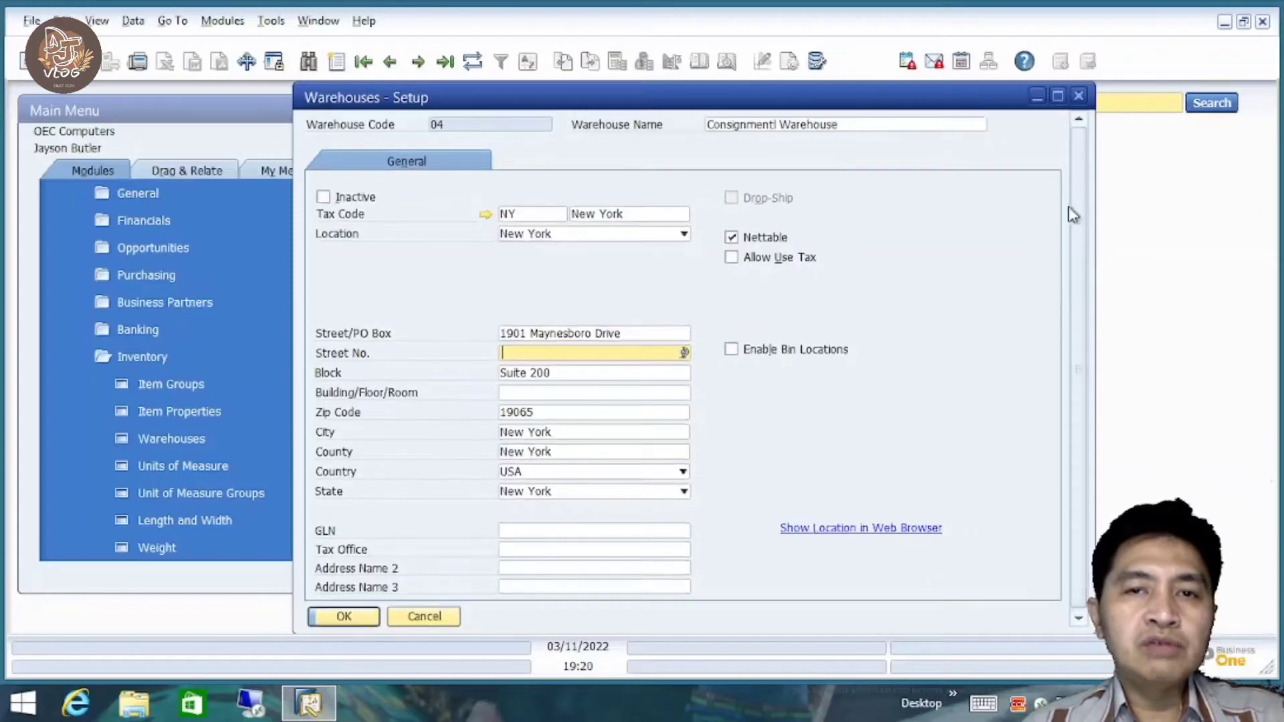
List all warehouses again with the wildcard *, review their codes and close the list without choosing one.
click(308, 62)
text(*)
key(Return)
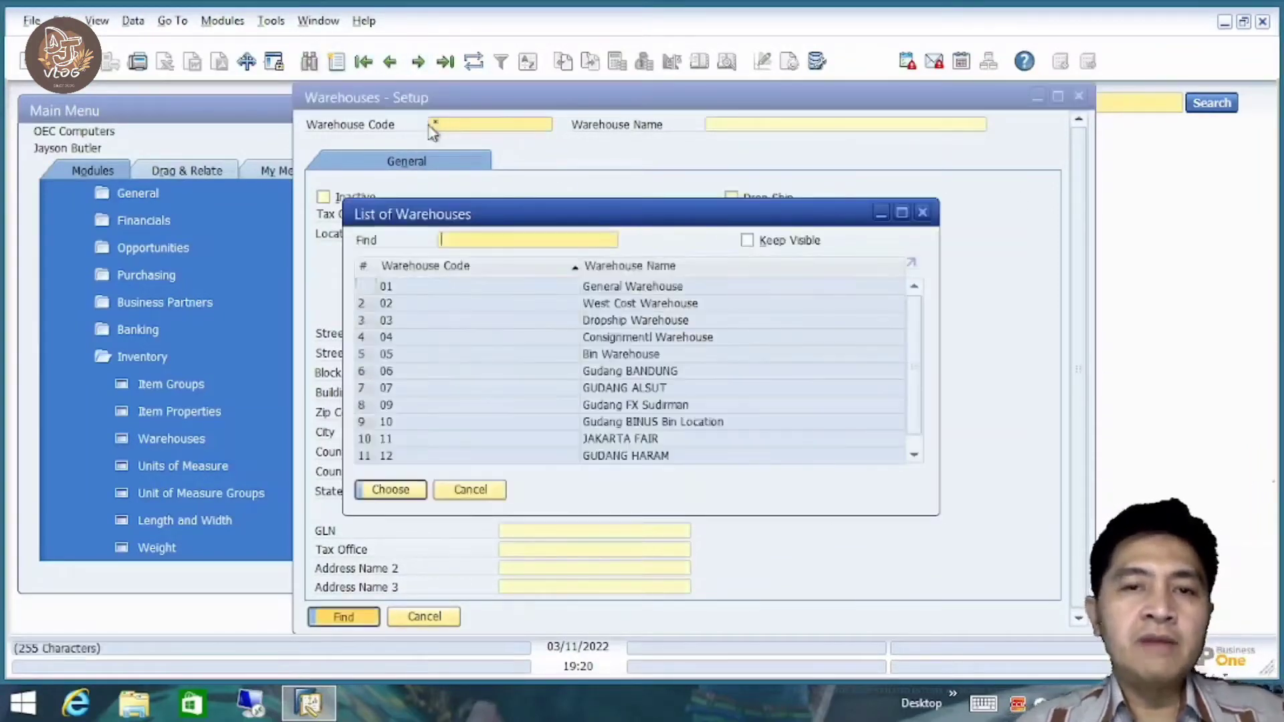
scroll(916, 335, down, 1)
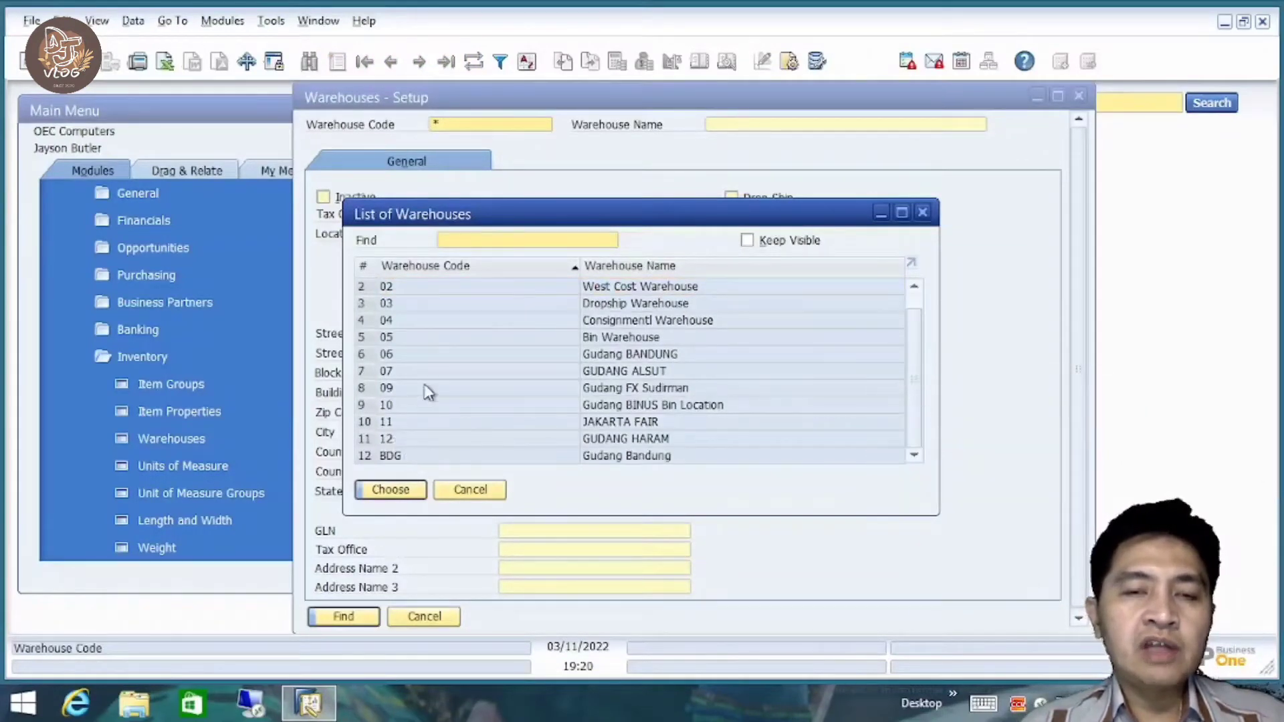
click(472, 489)
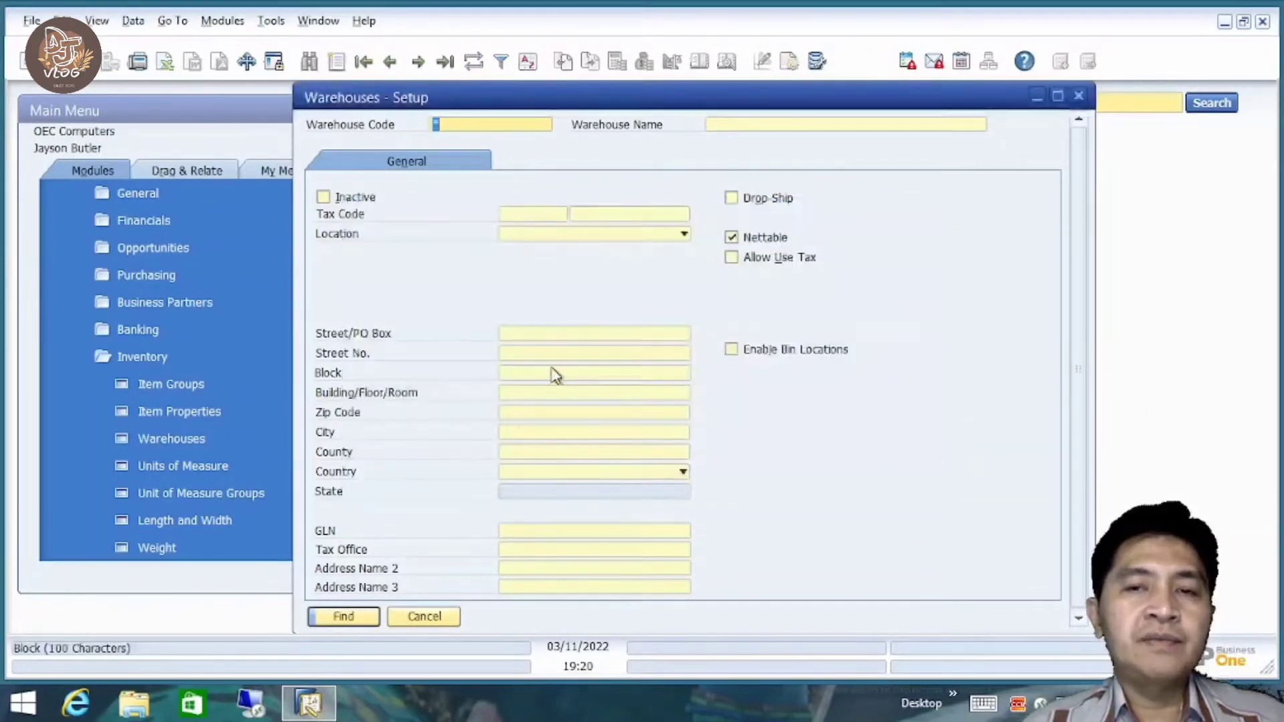
Display the General Warehouse record, view its location on the web map and close the browser.
click(426, 64)
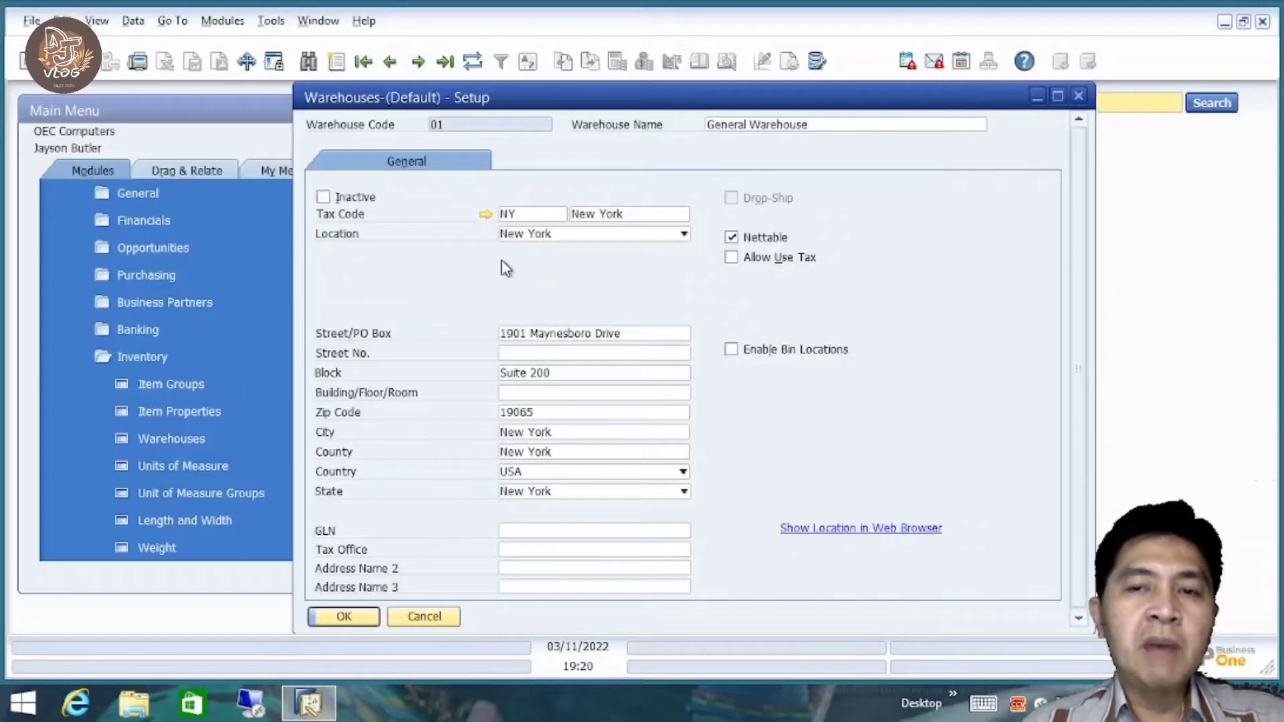
click(876, 532)
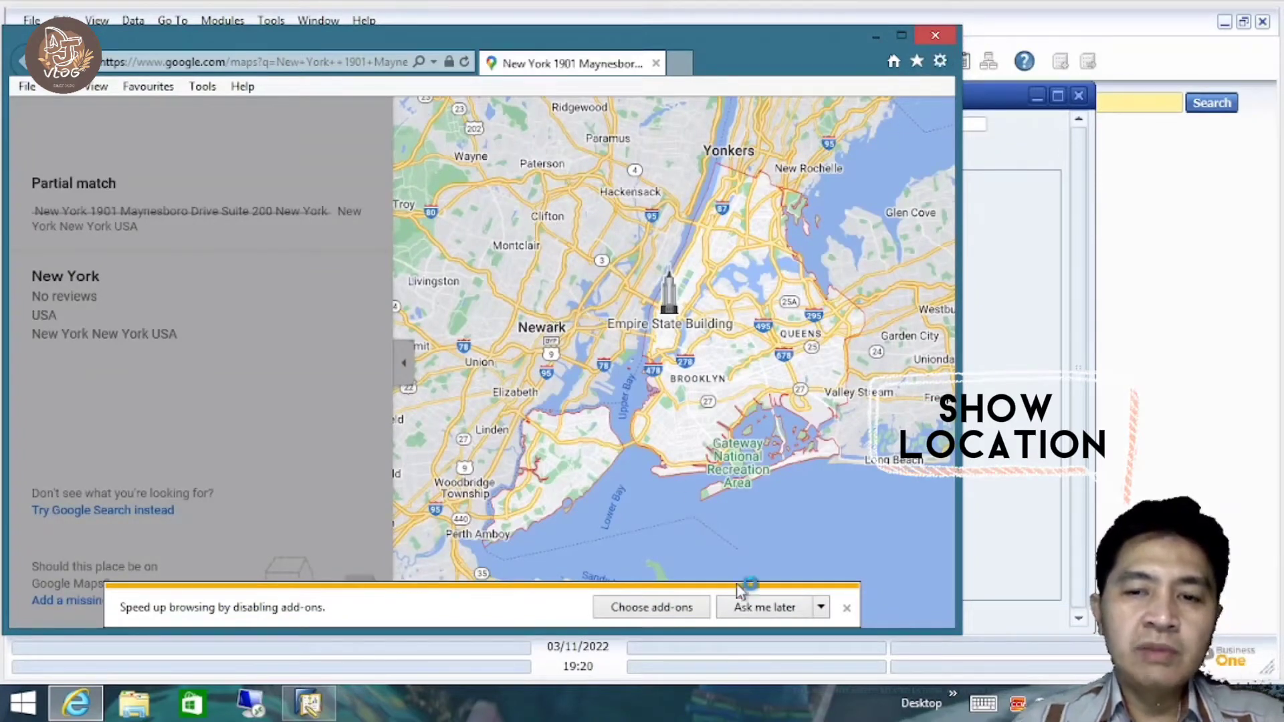
click(847, 607)
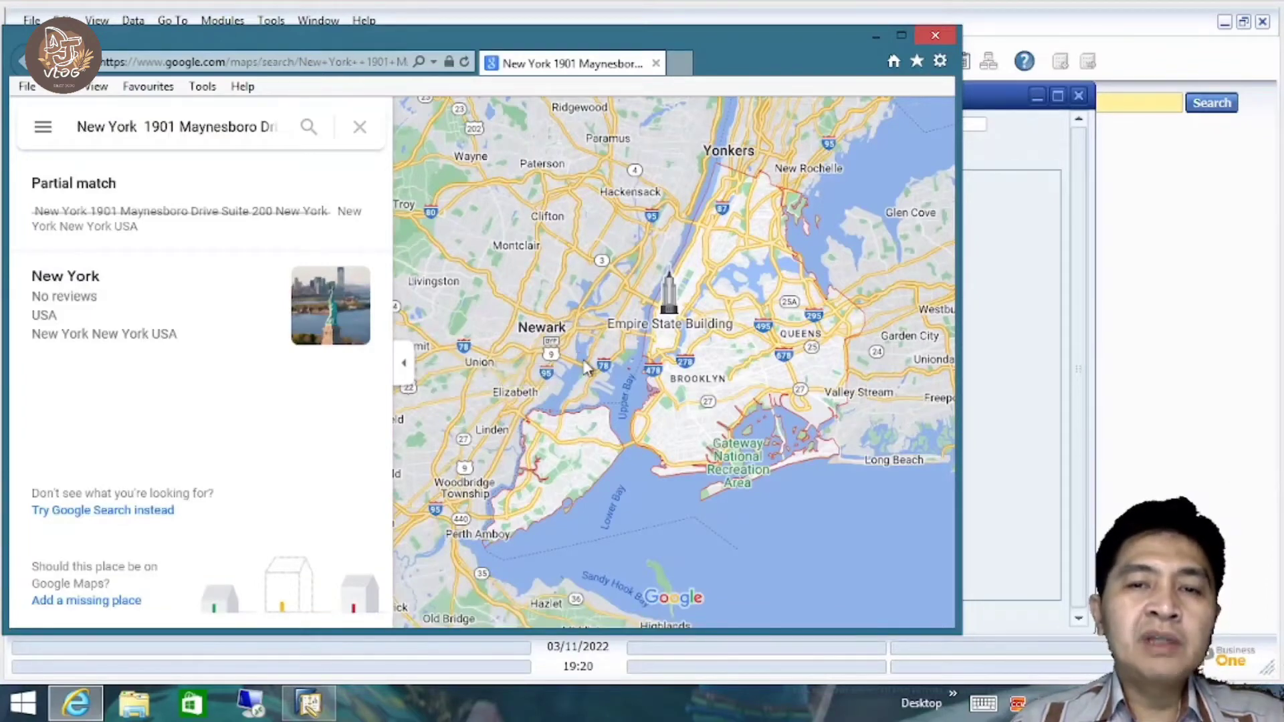
click(935, 38)
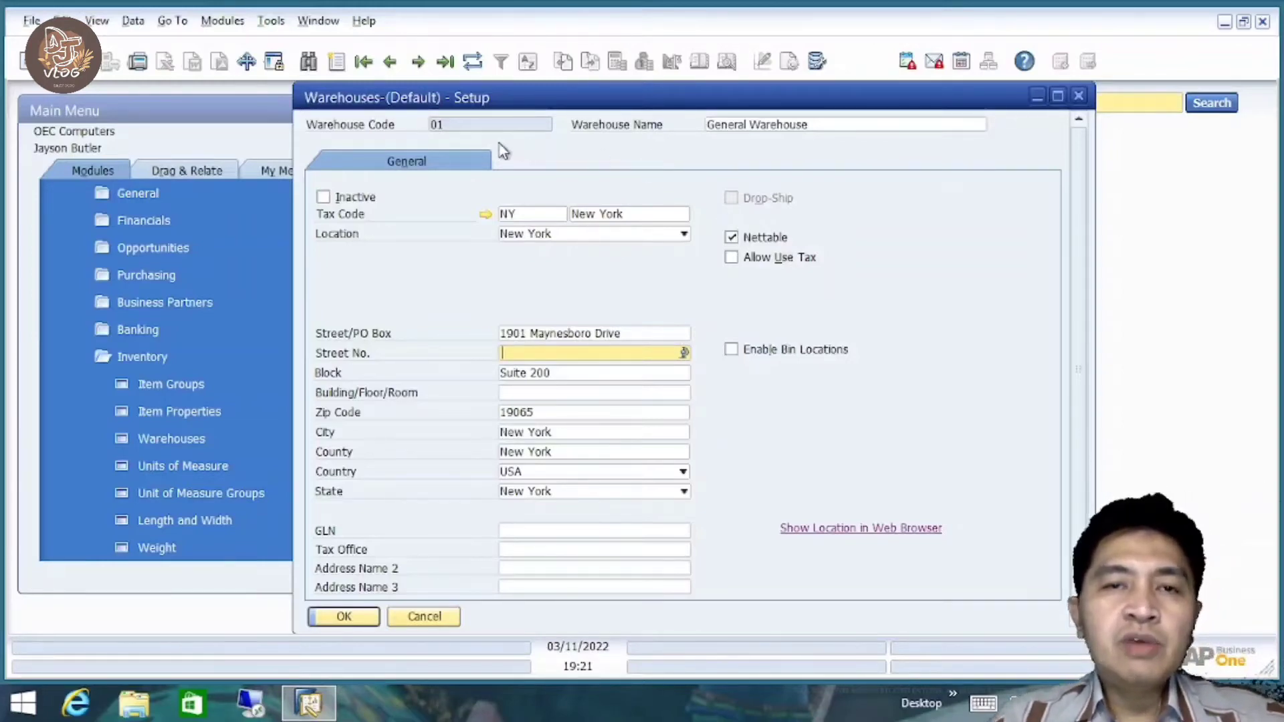
Start a new warehouse record and enable bin locations for it.
click(332, 64)
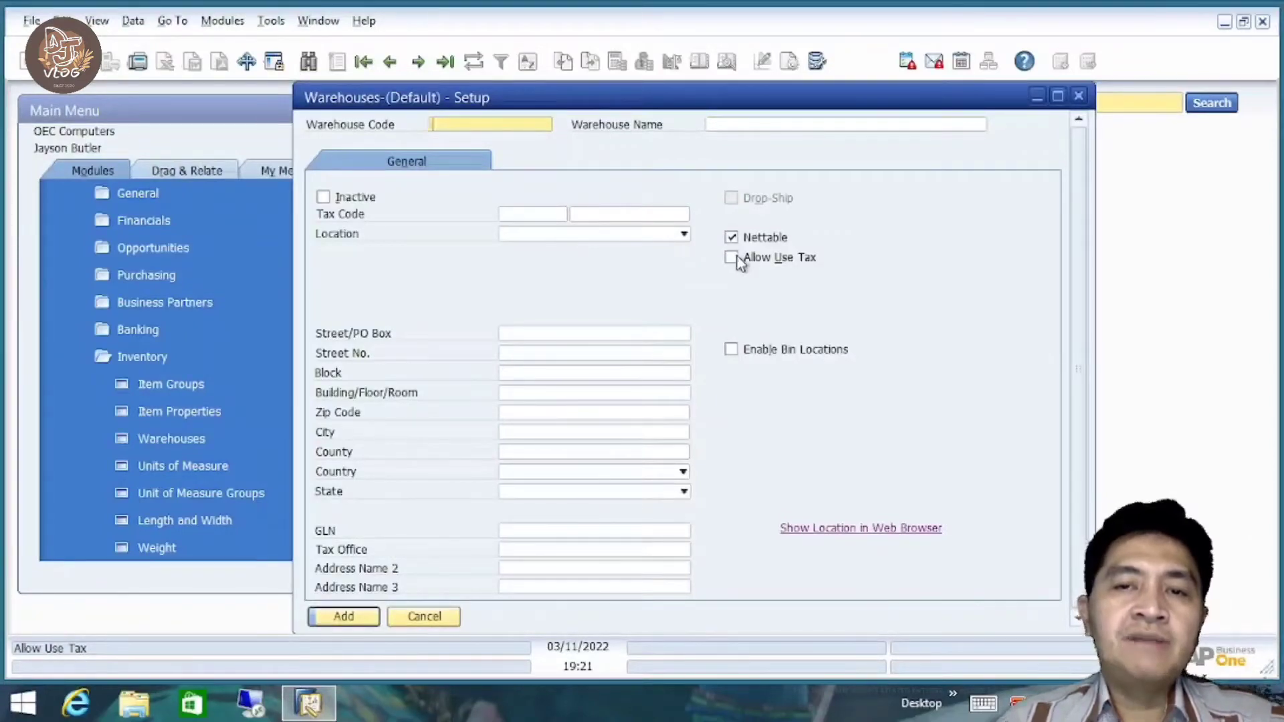
click(736, 354)
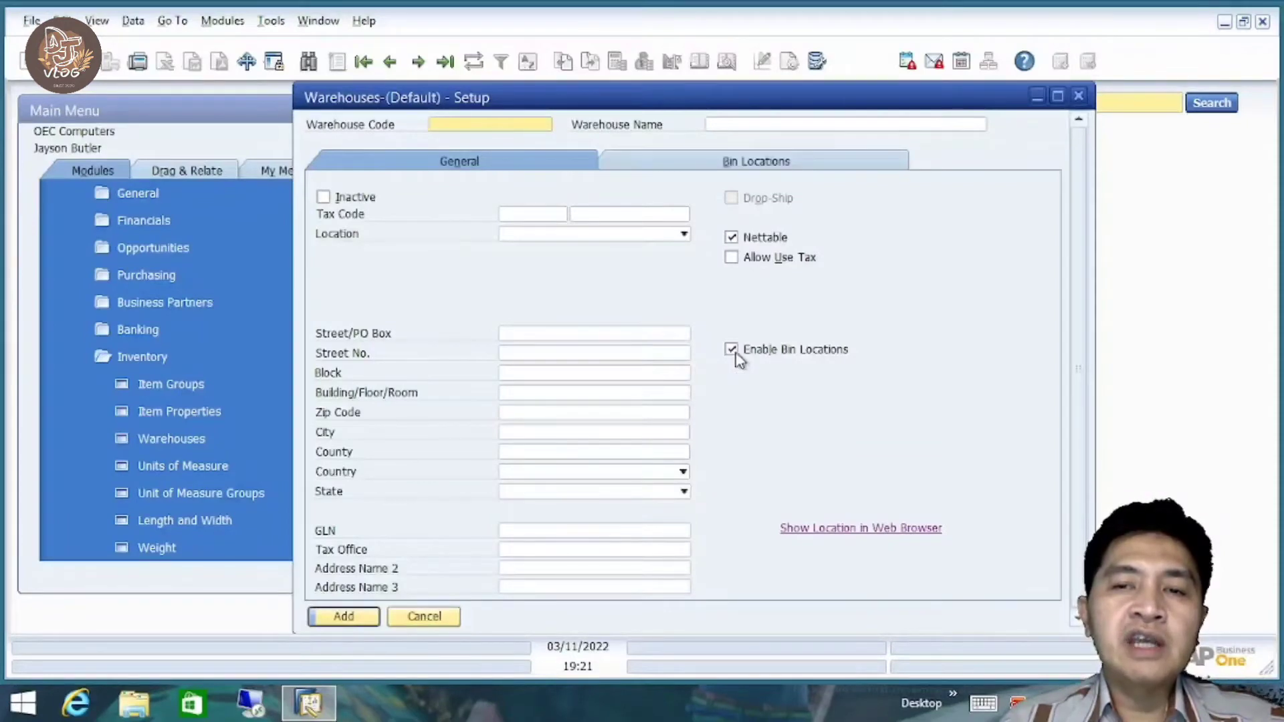
Review the bin location settings of the new warehouse record and leave bin locations disabled for it.
click(733, 355)
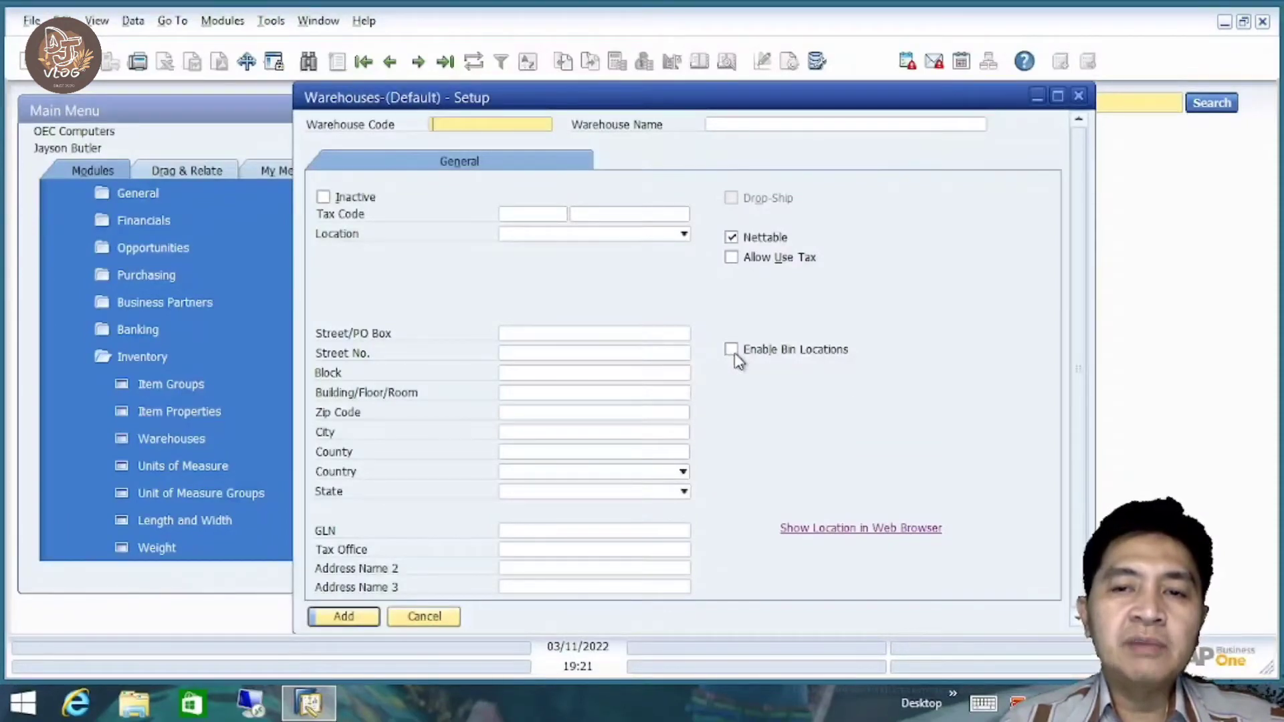
click(734, 355)
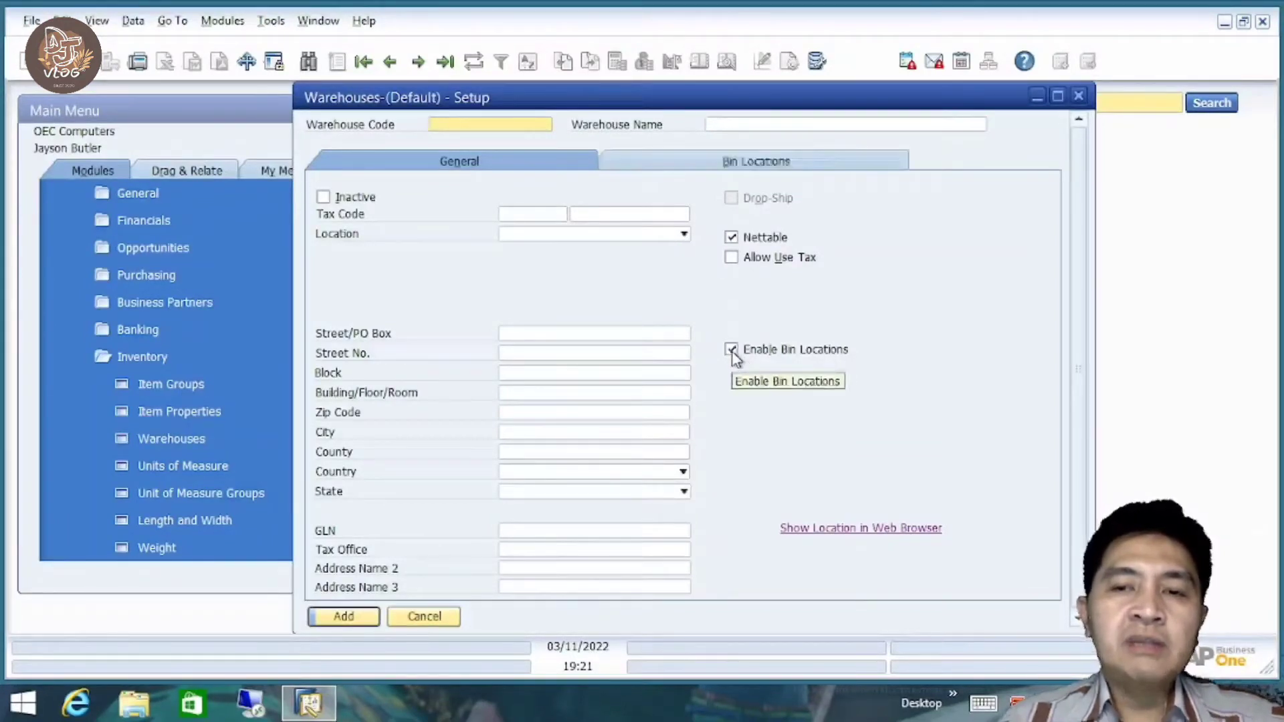
click(731, 166)
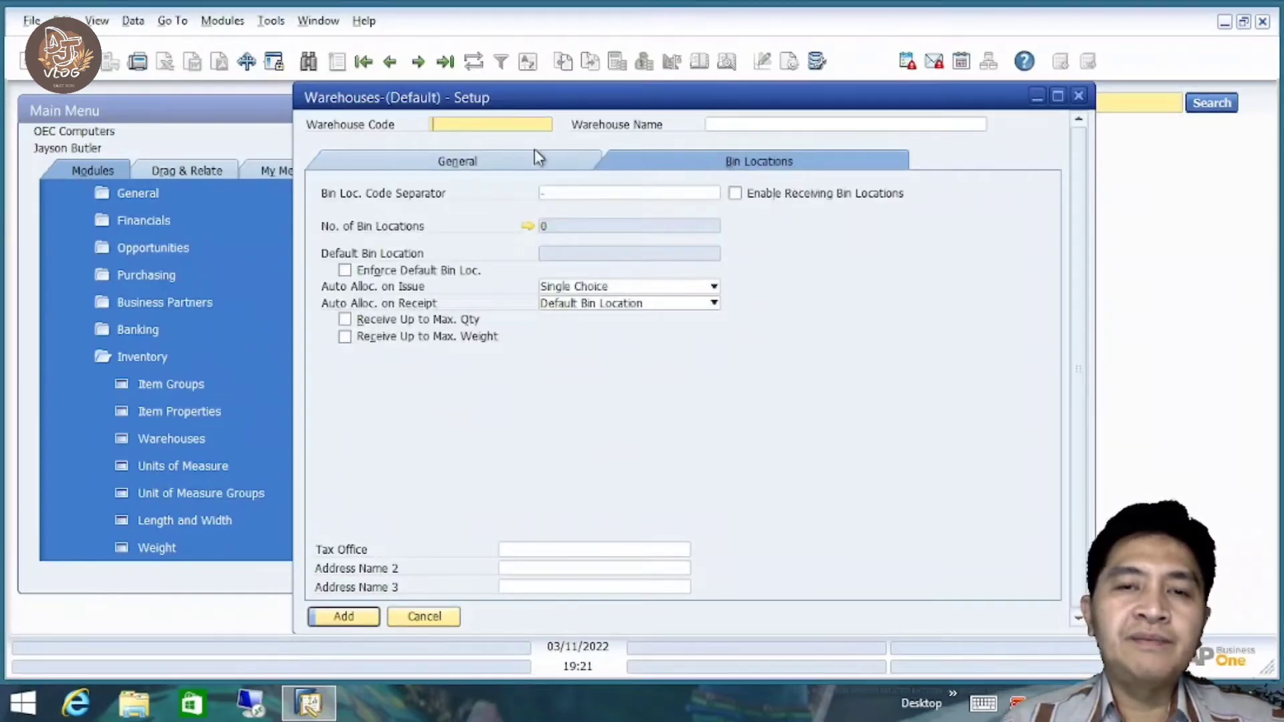
click(501, 163)
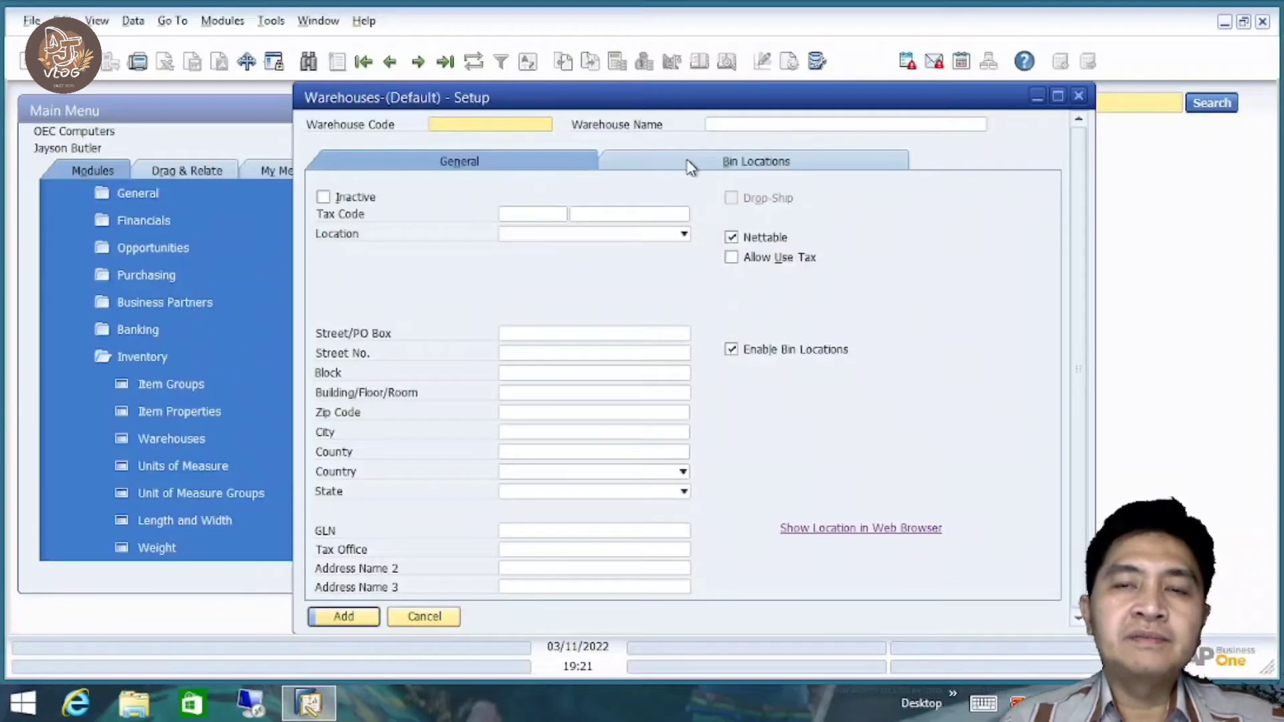
click(689, 165)
click(530, 166)
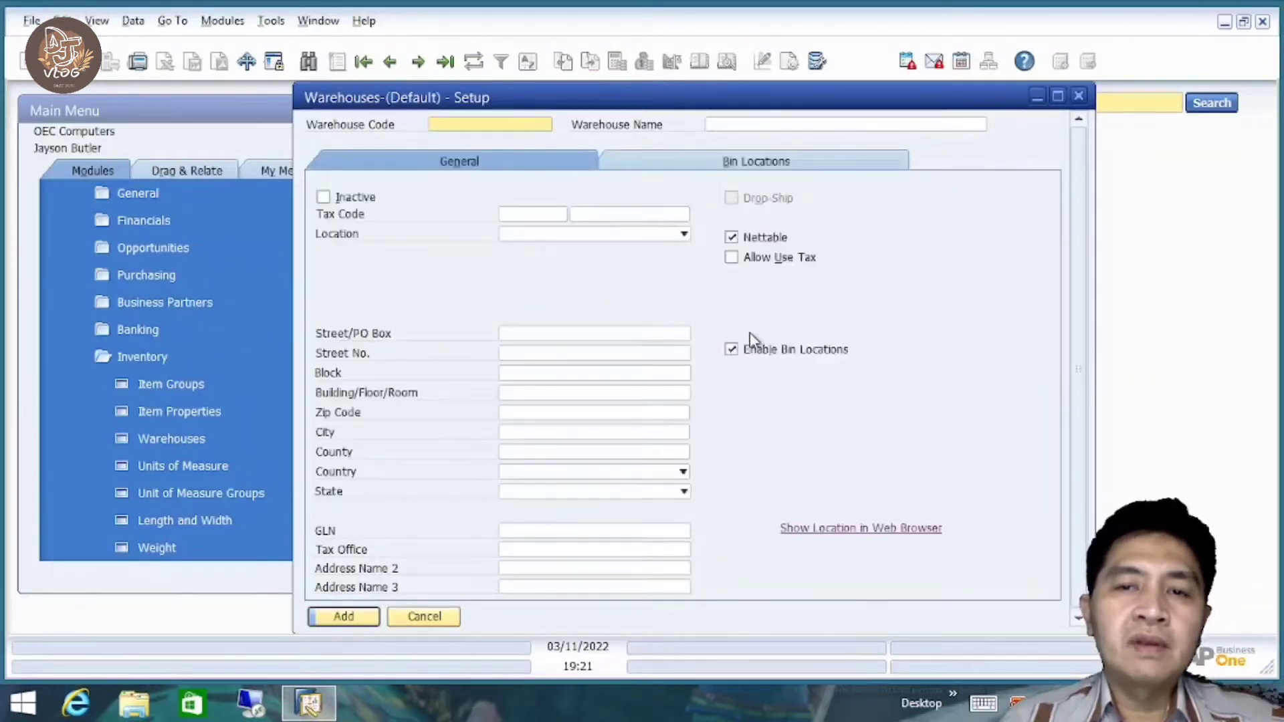
click(734, 350)
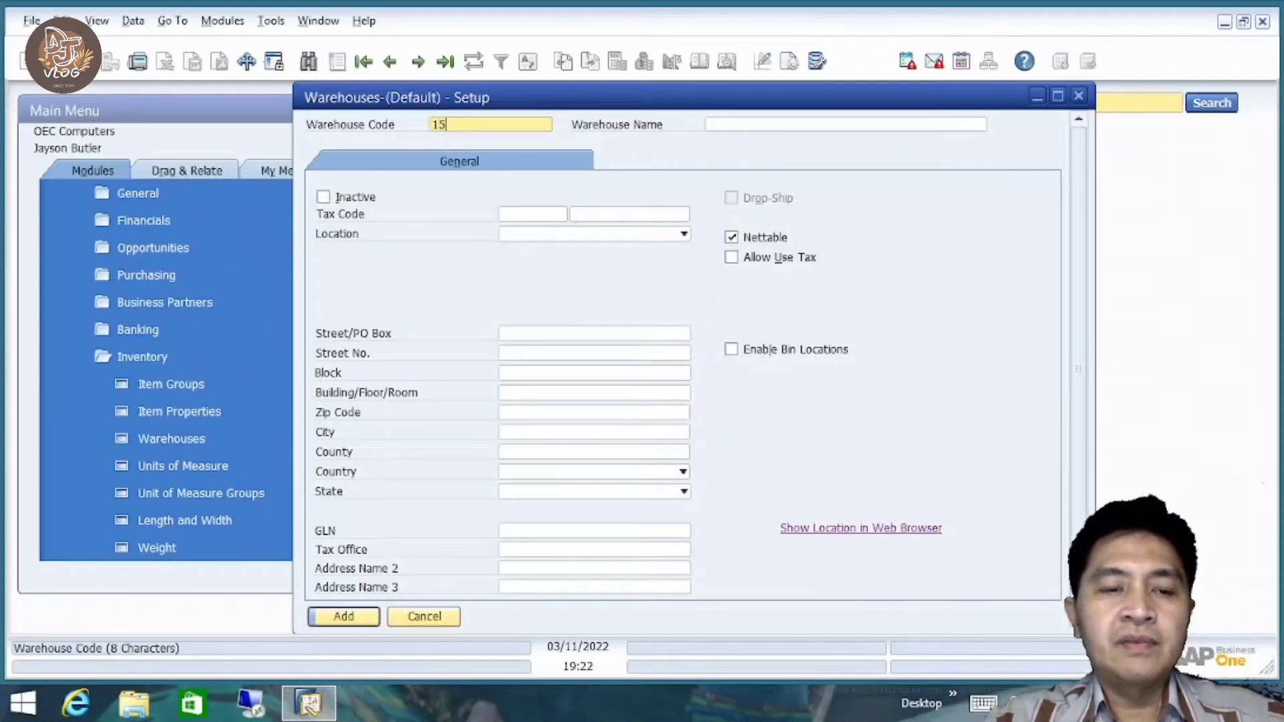
Enter 15 as the new warehouse's code and Gudang Lima Belas as its name.
key(Tab)
text(Gu)
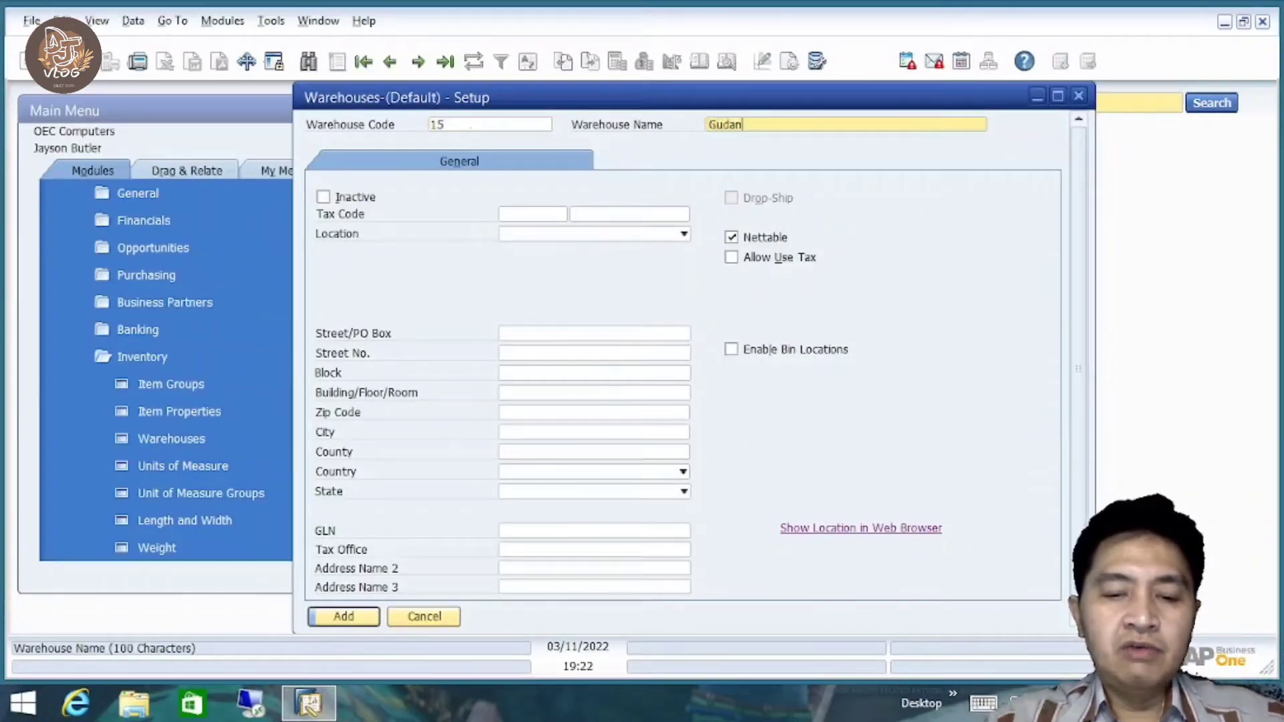
text(dang Lima Bela)
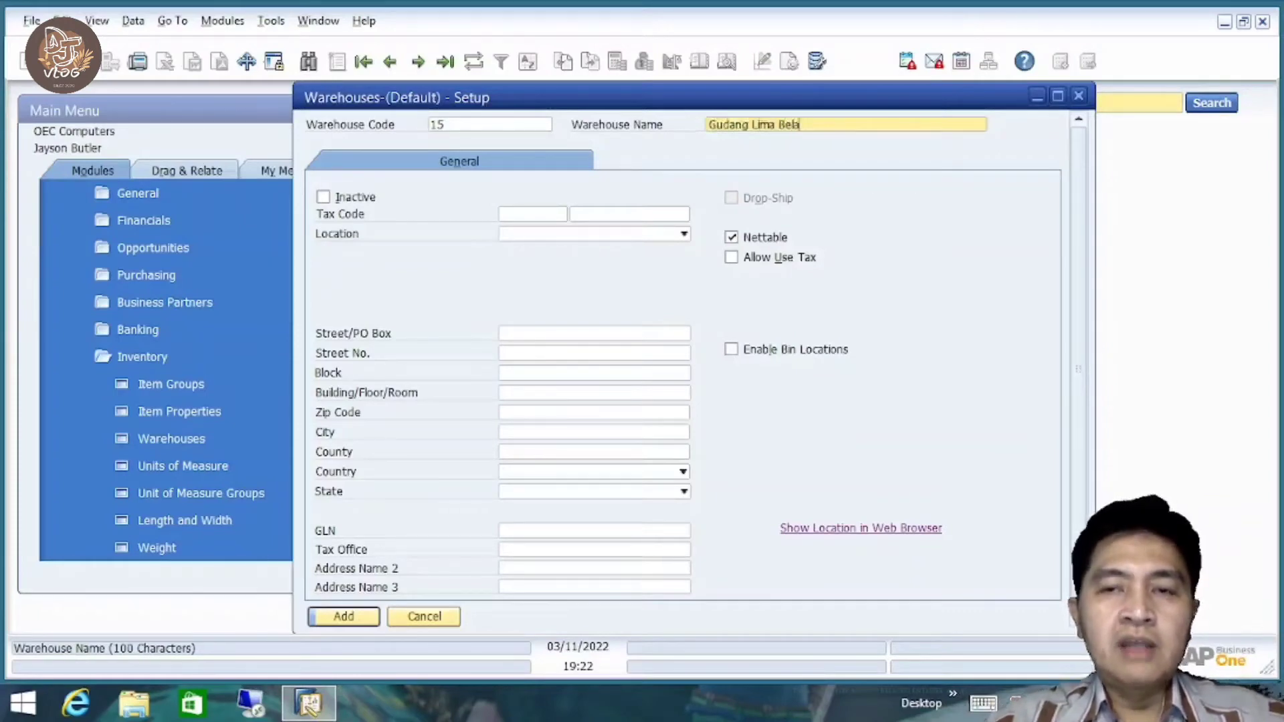
text(s)
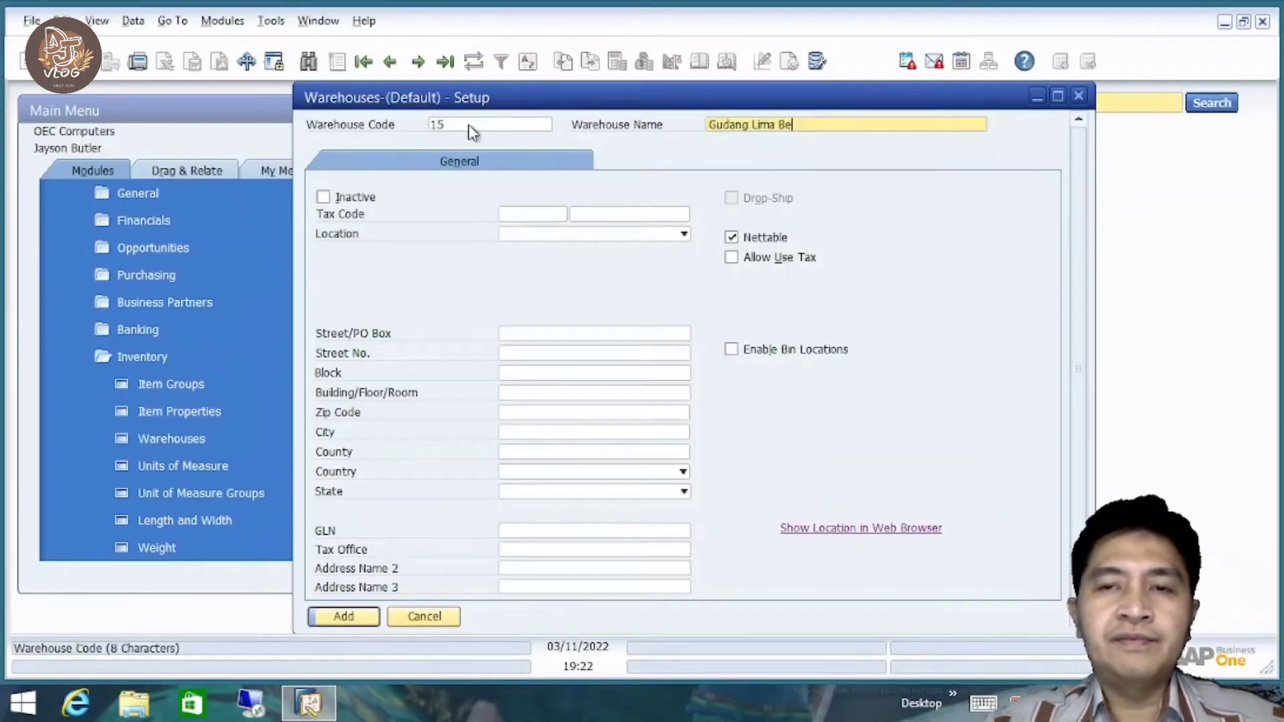
text(las)
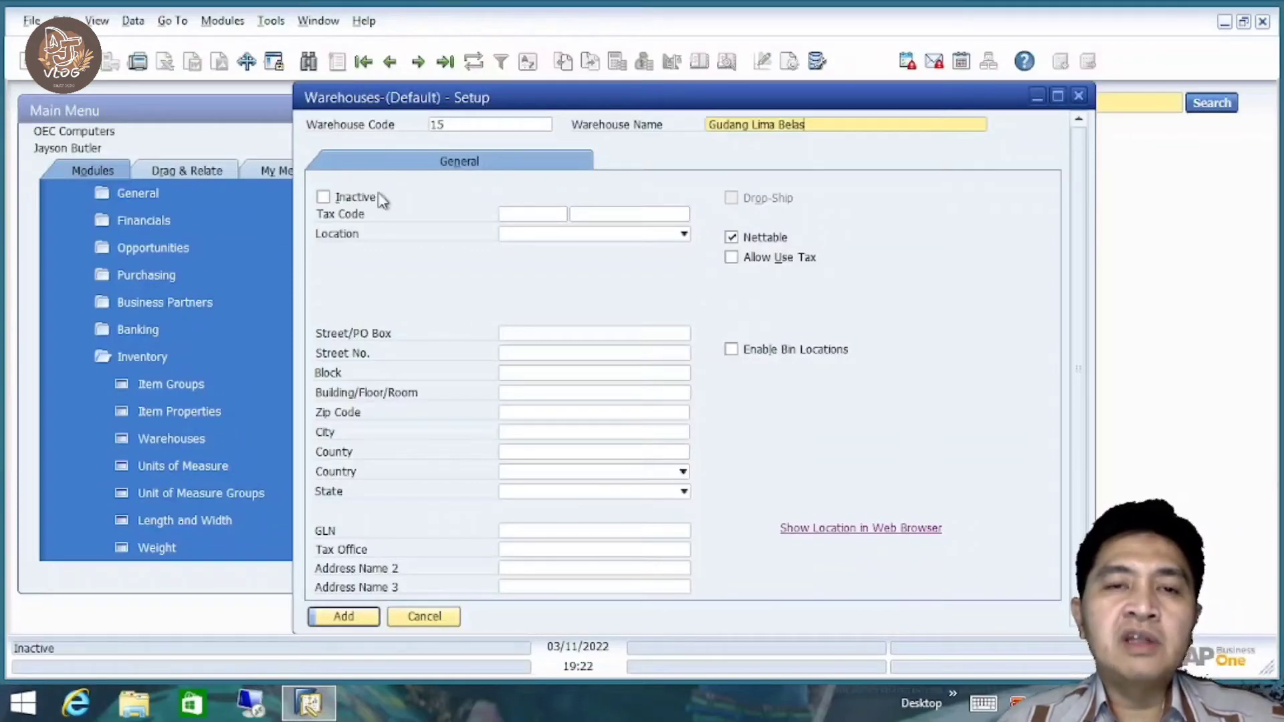
Look through the sales tax codes available for the new warehouse and close the list without choosing one.
click(343, 200)
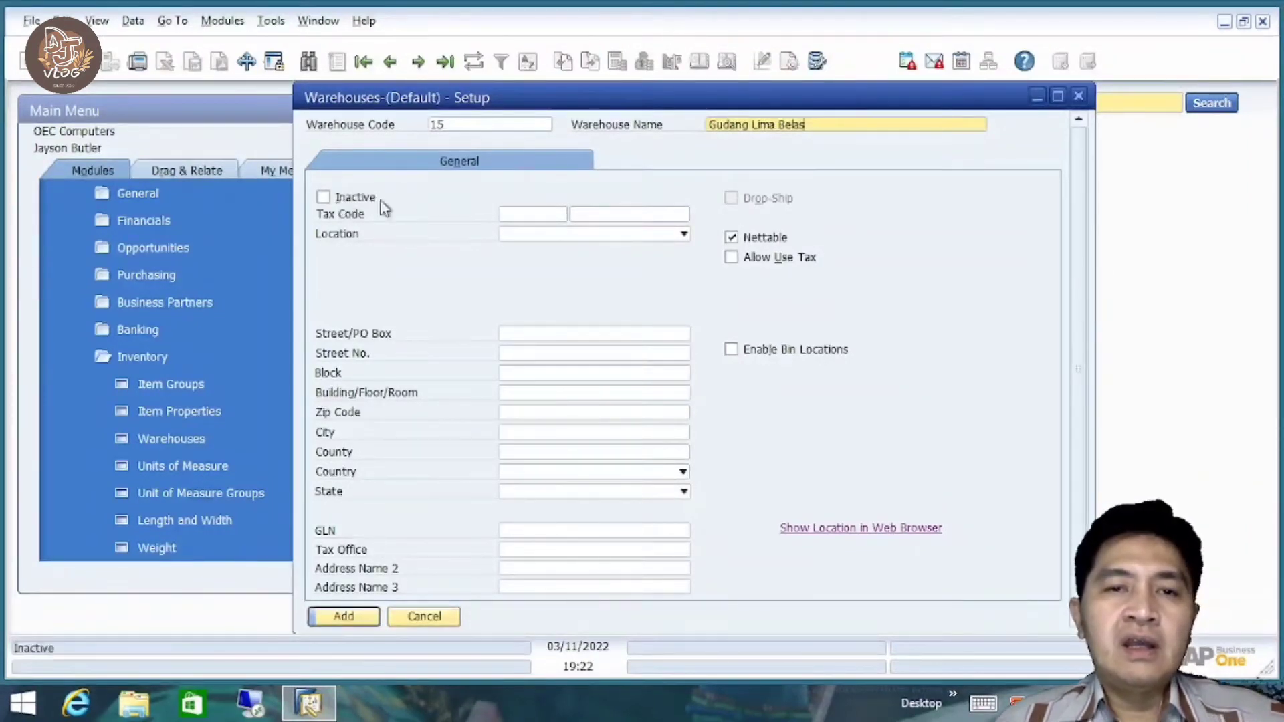
click(754, 261)
click(538, 213)
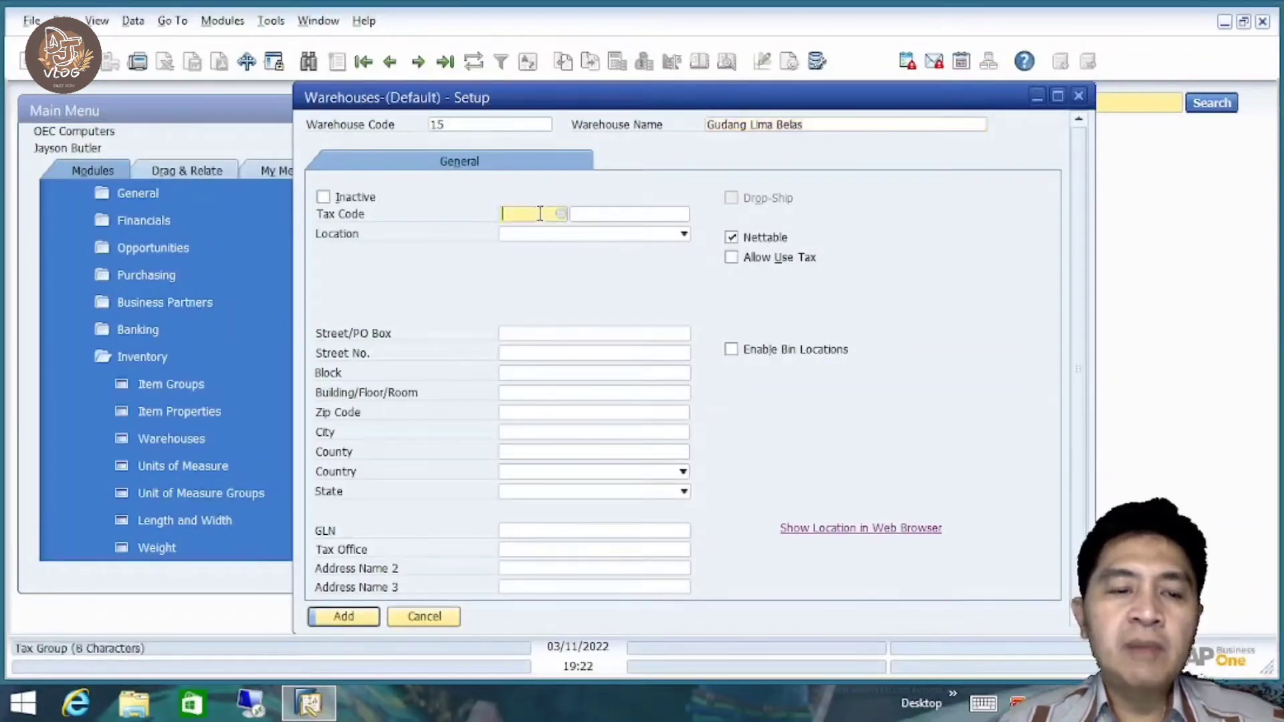
key(Tab)
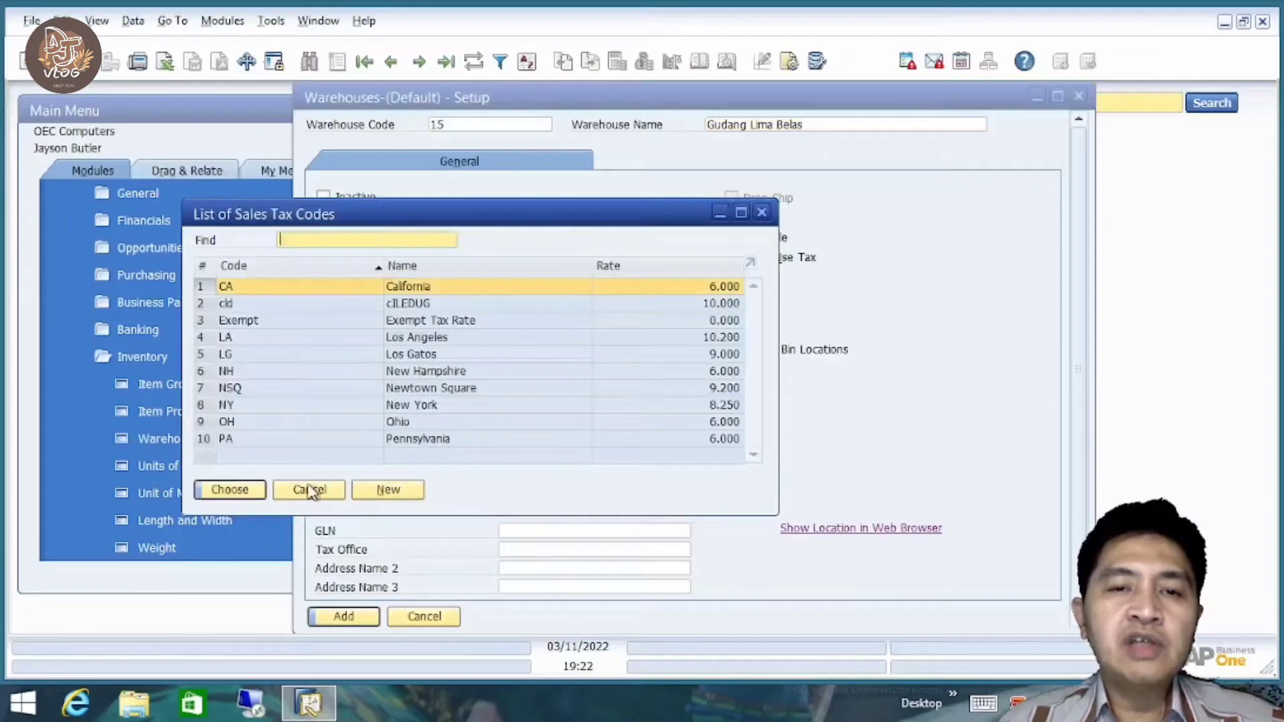
click(309, 491)
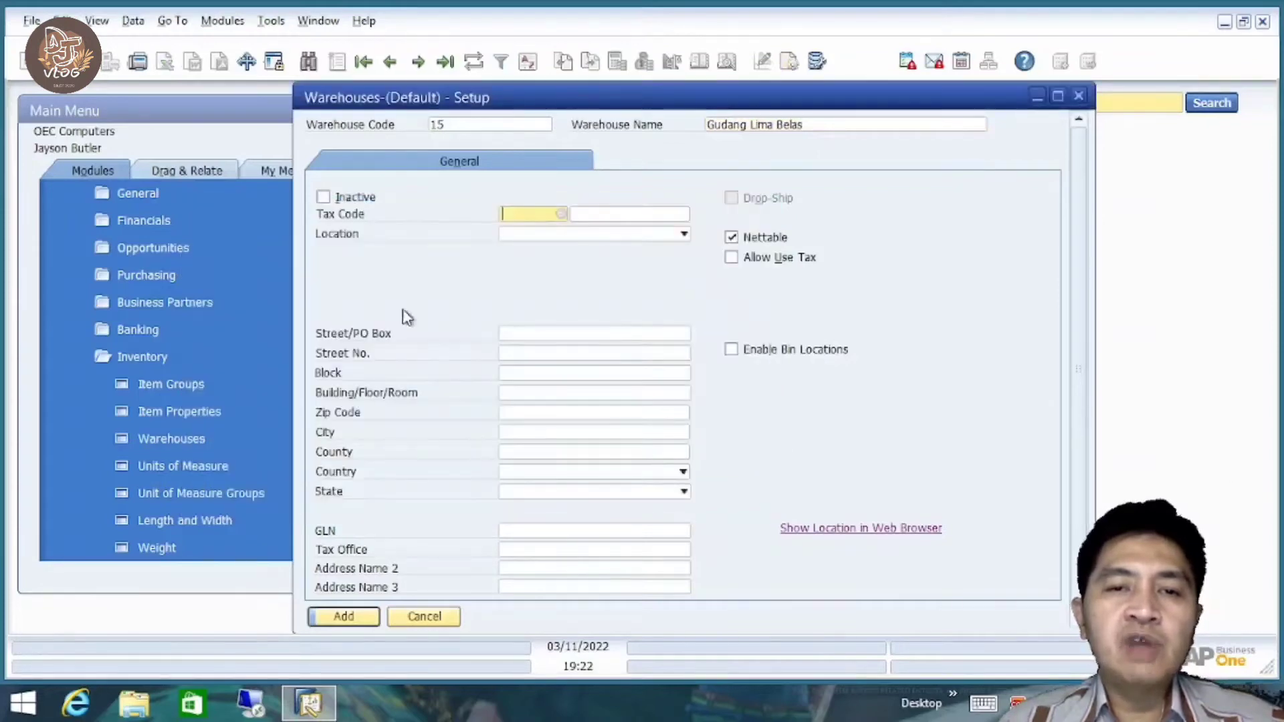
Set the new warehouse's location to Jakarta and add the record.
click(613, 238)
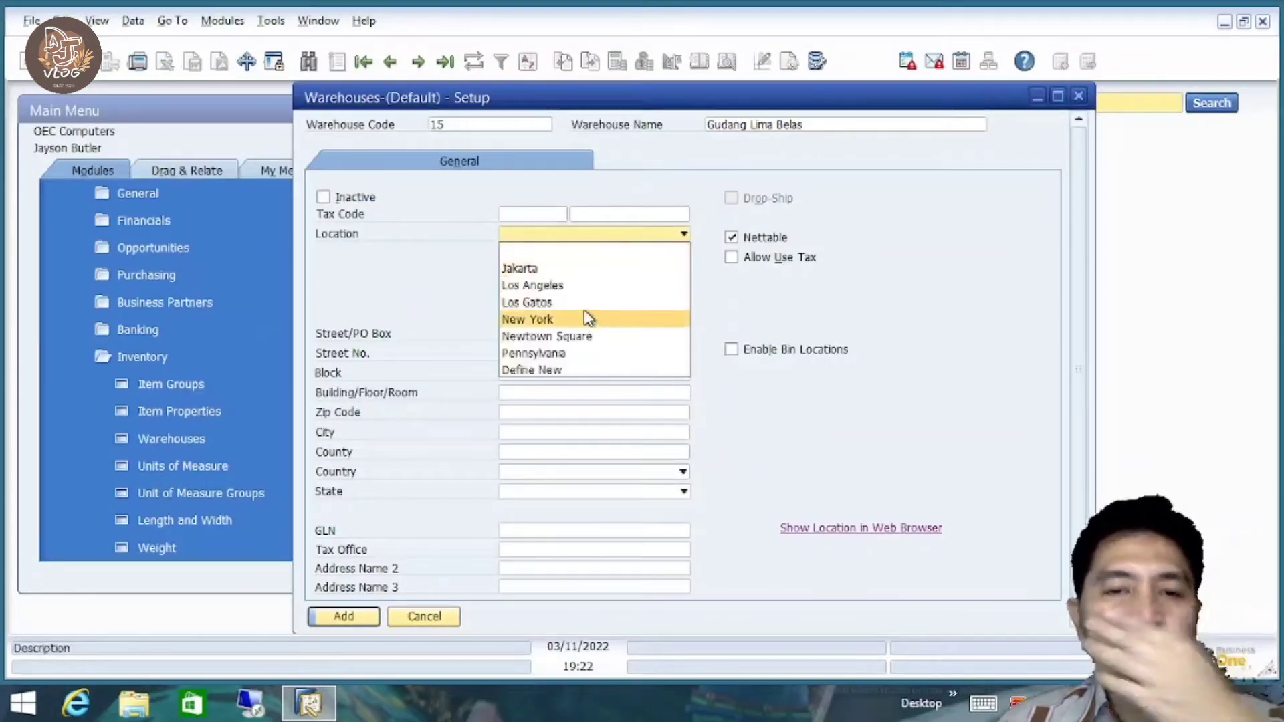
click(426, 289)
click(567, 240)
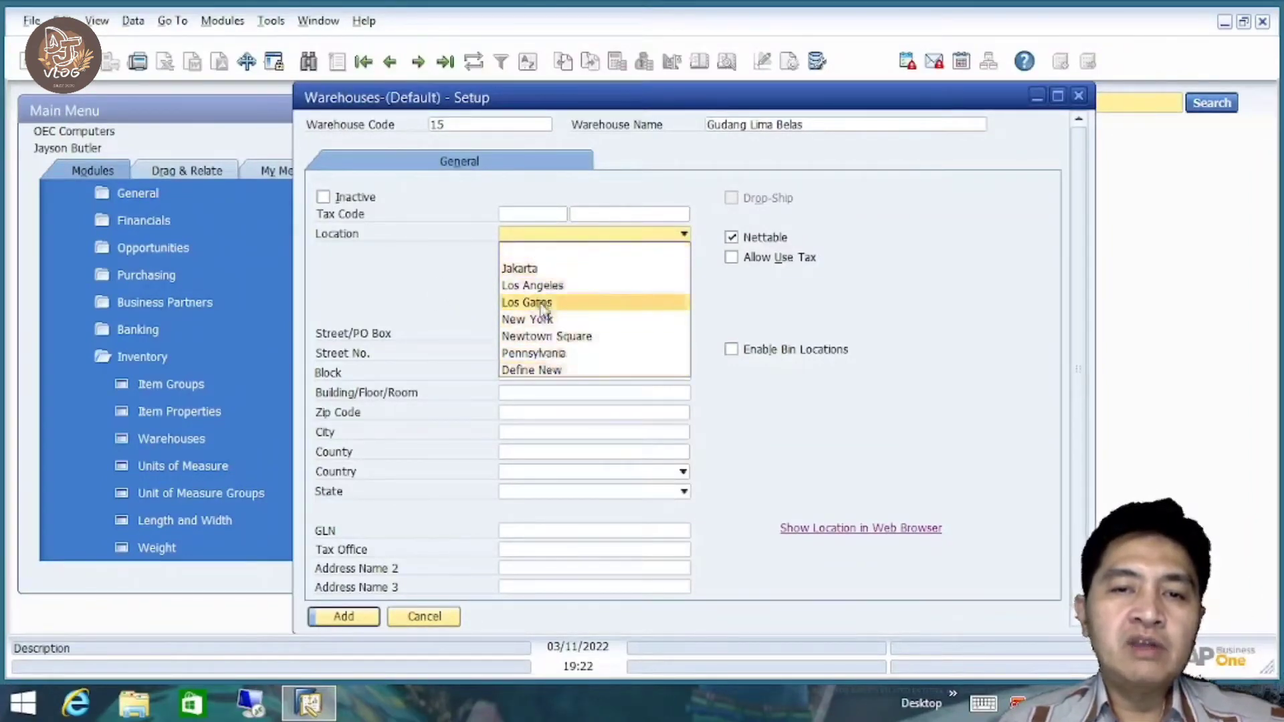
click(543, 269)
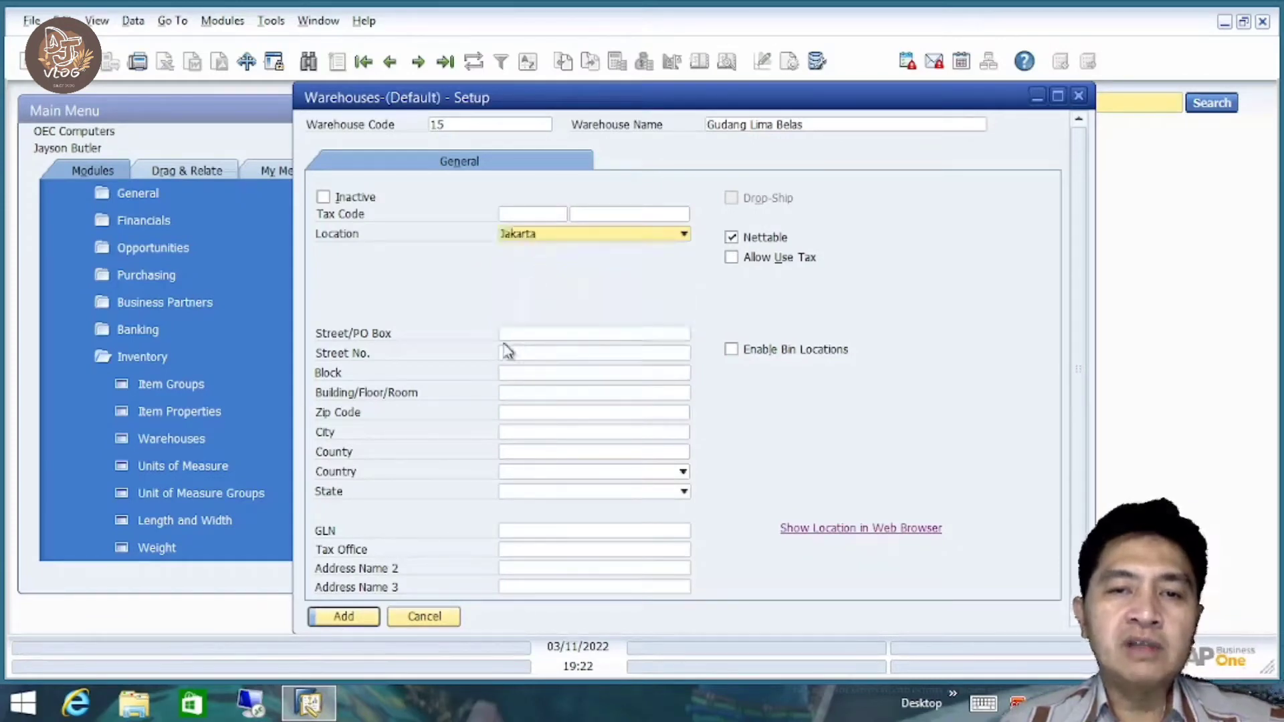
click(528, 333)
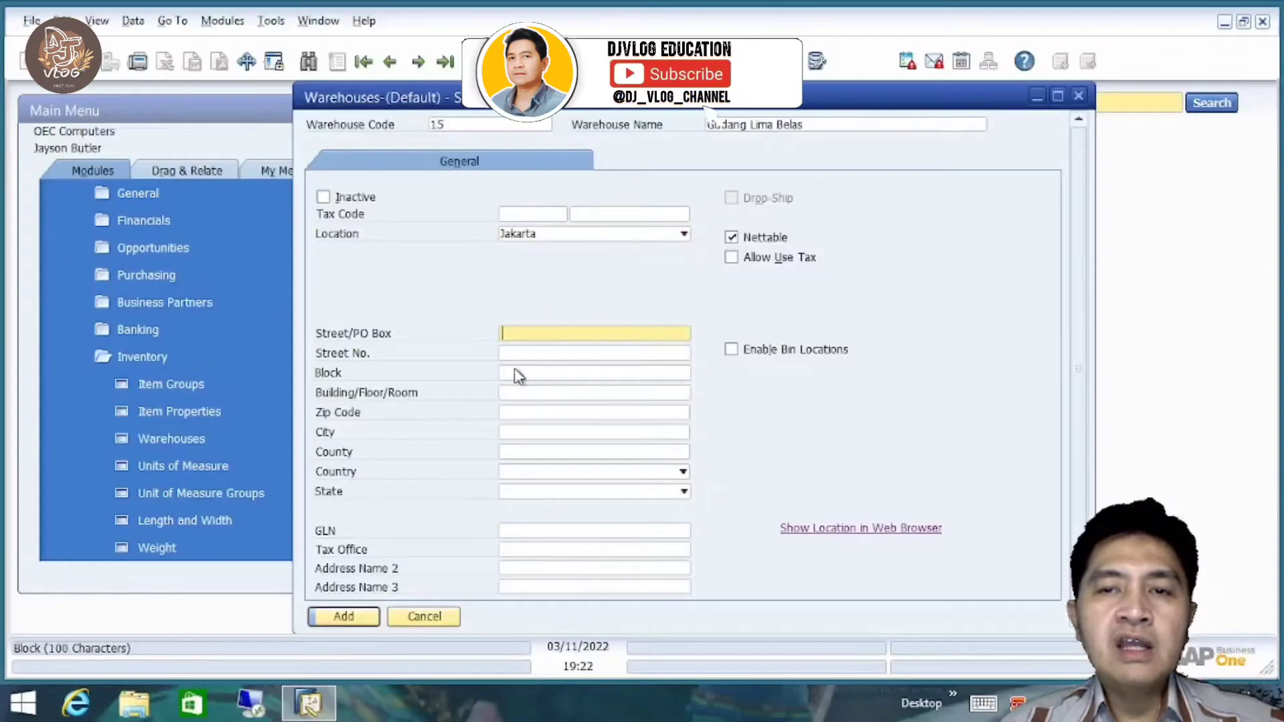
click(355, 616)
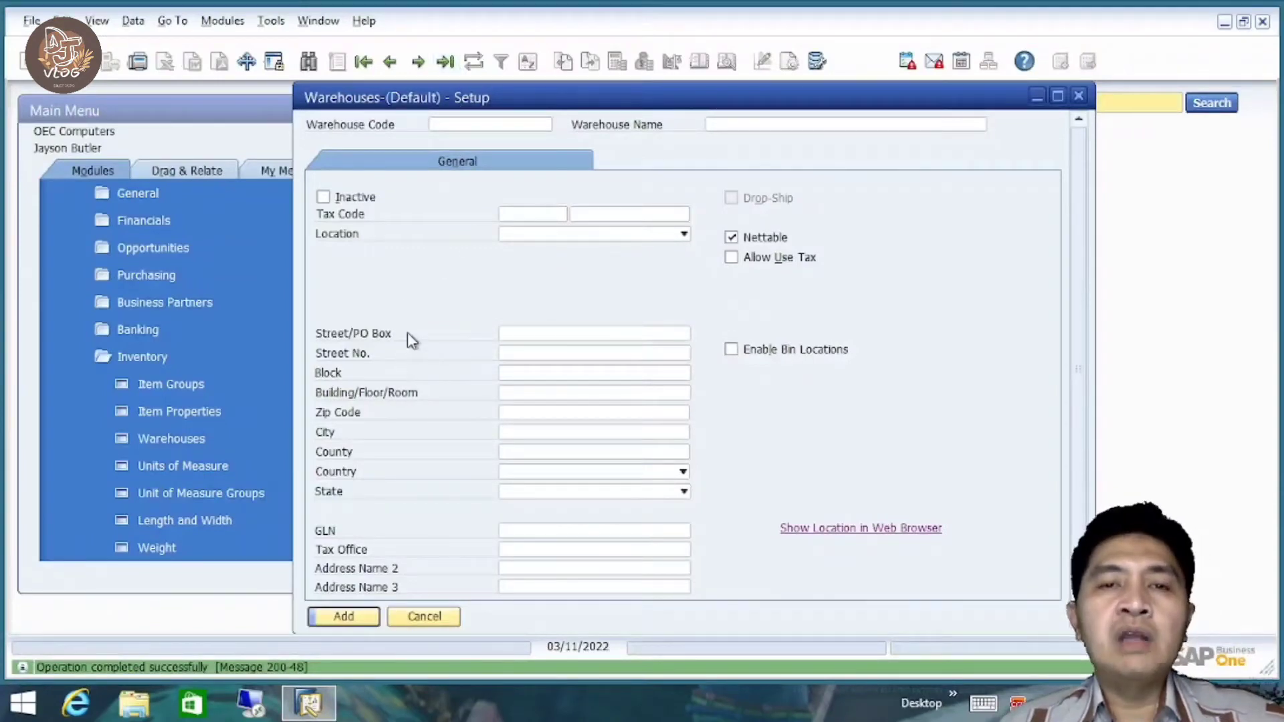
Browse the warehouse records backwards from the last one, checking the added warehouse 15, until warehouse 05.
click(444, 66)
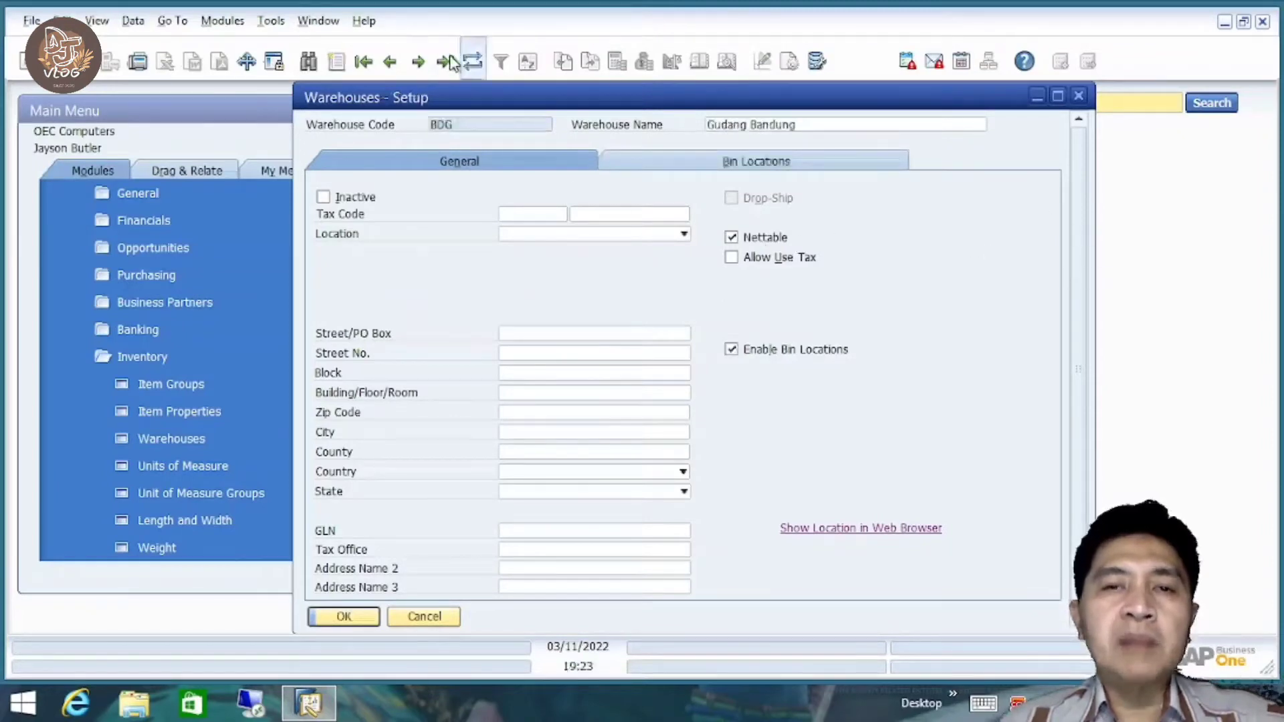
click(396, 63)
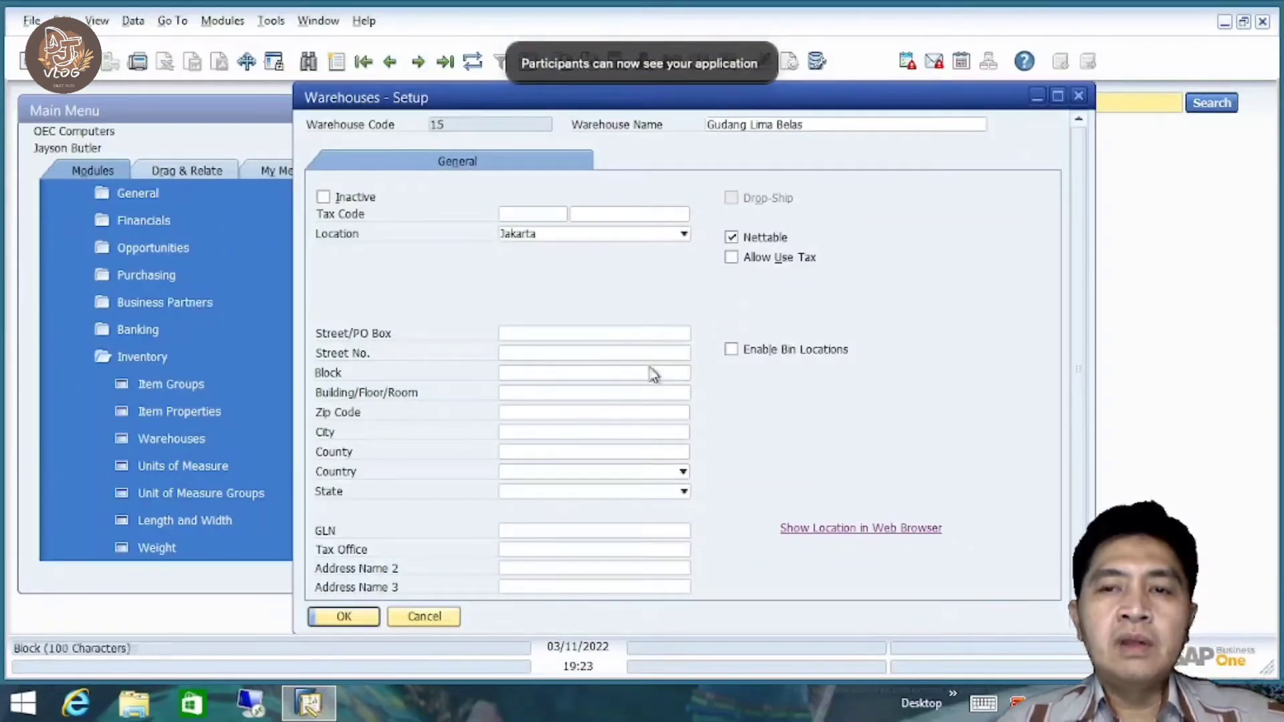
click(391, 62)
click(391, 62)
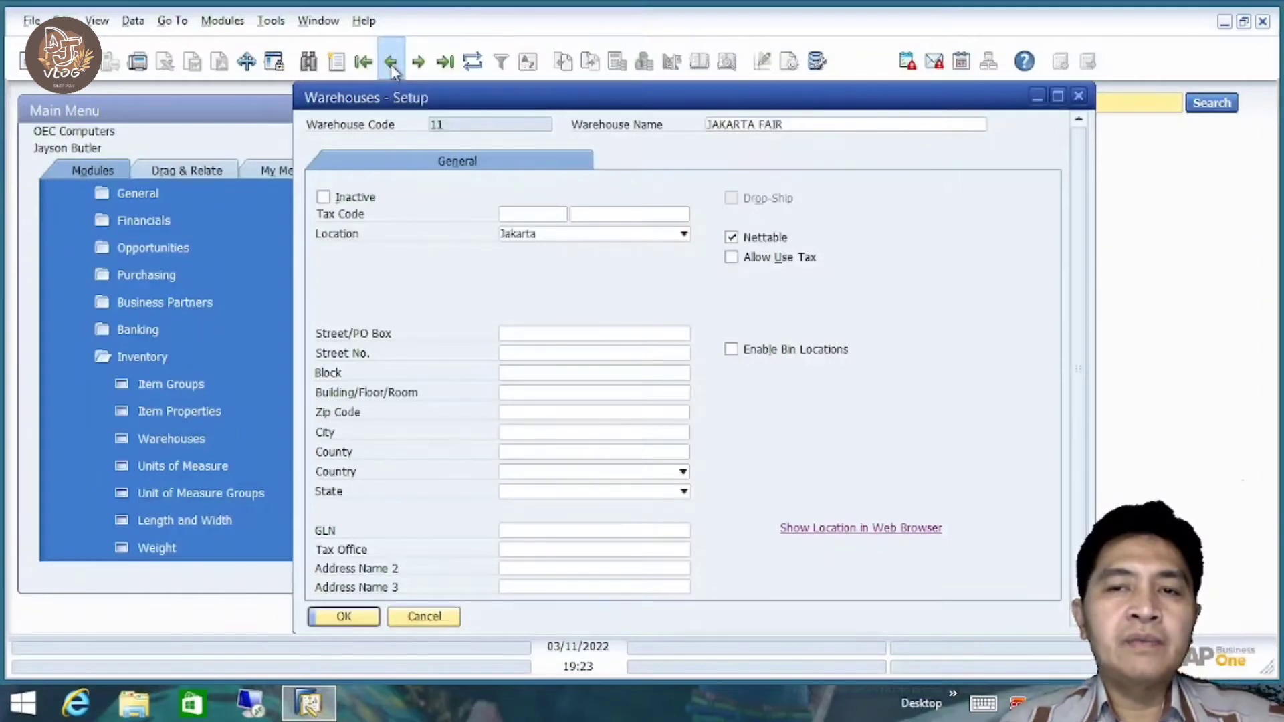
click(391, 62)
click(391, 62)
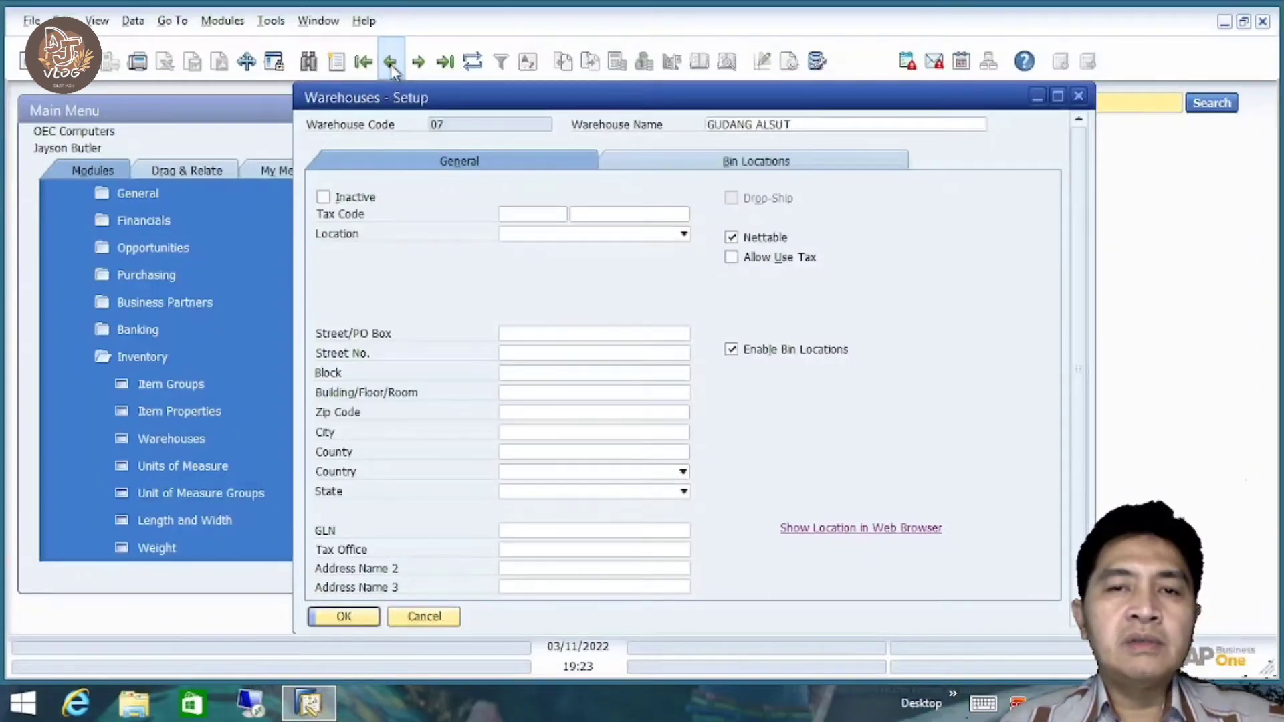
click(391, 62)
click(391, 63)
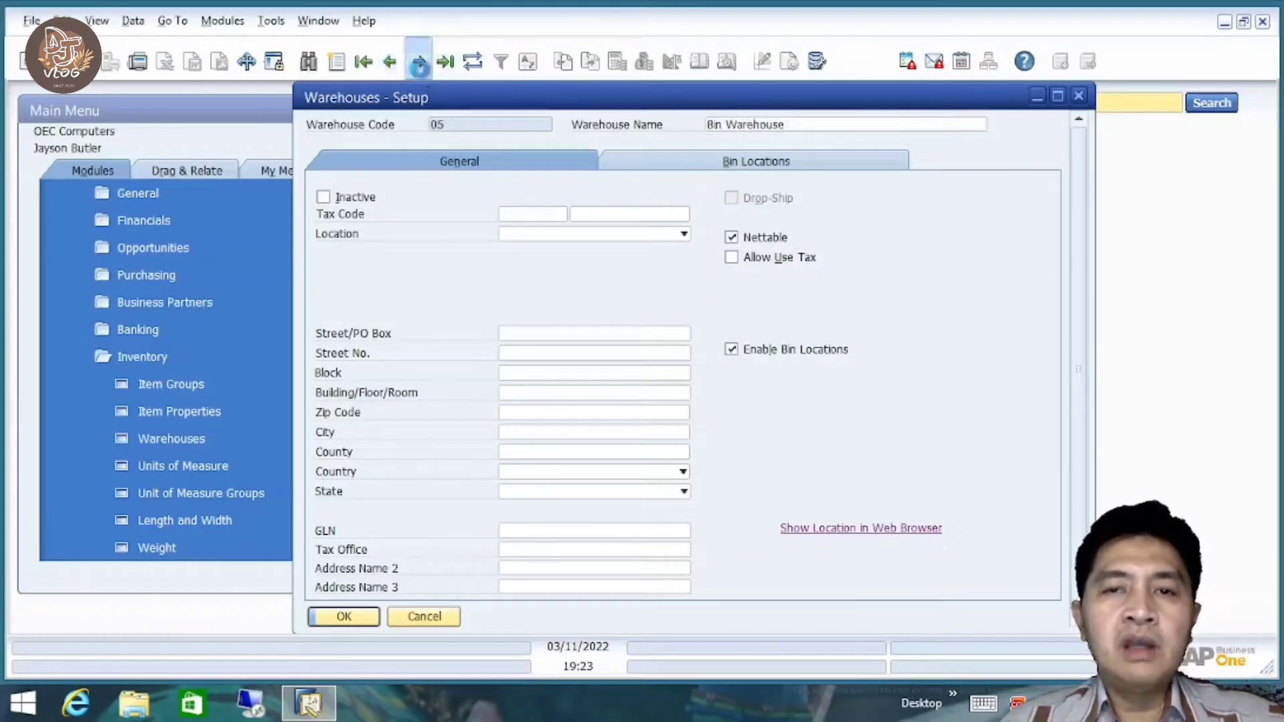
Review the general and bin location settings of warehouse 06, glance at warehouse 07 and return to 06.
click(418, 62)
click(656, 168)
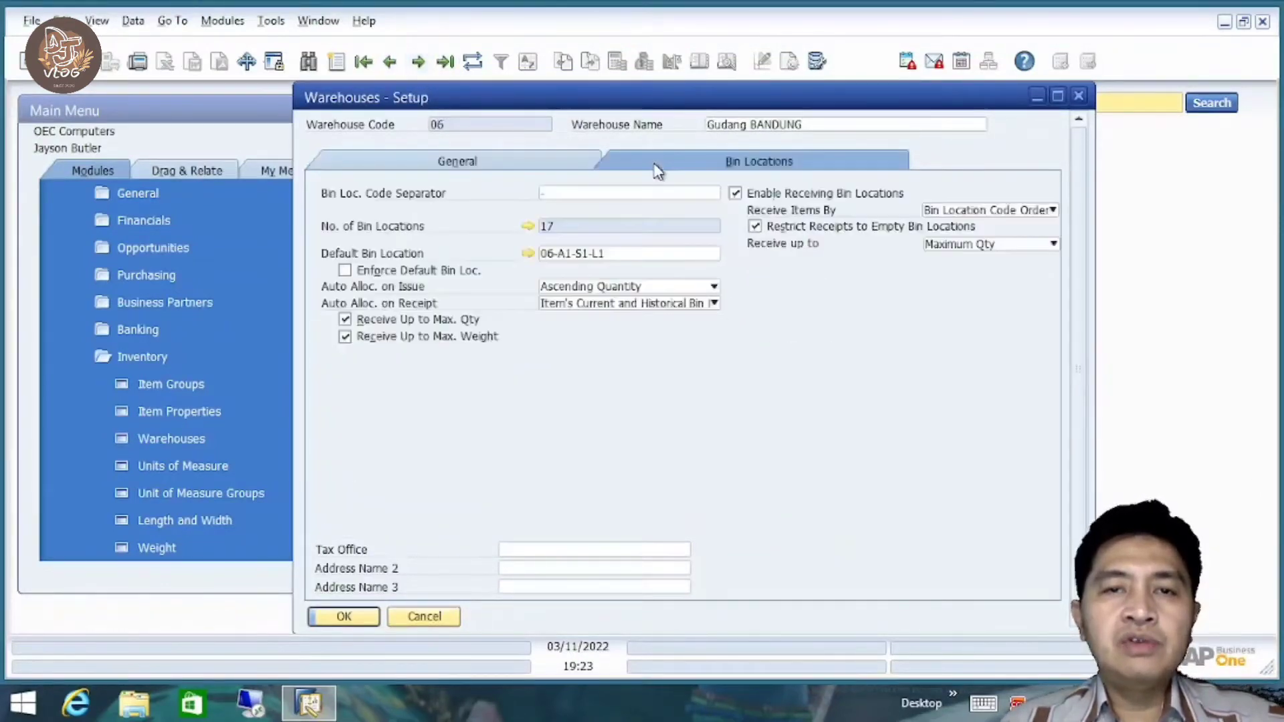
click(522, 167)
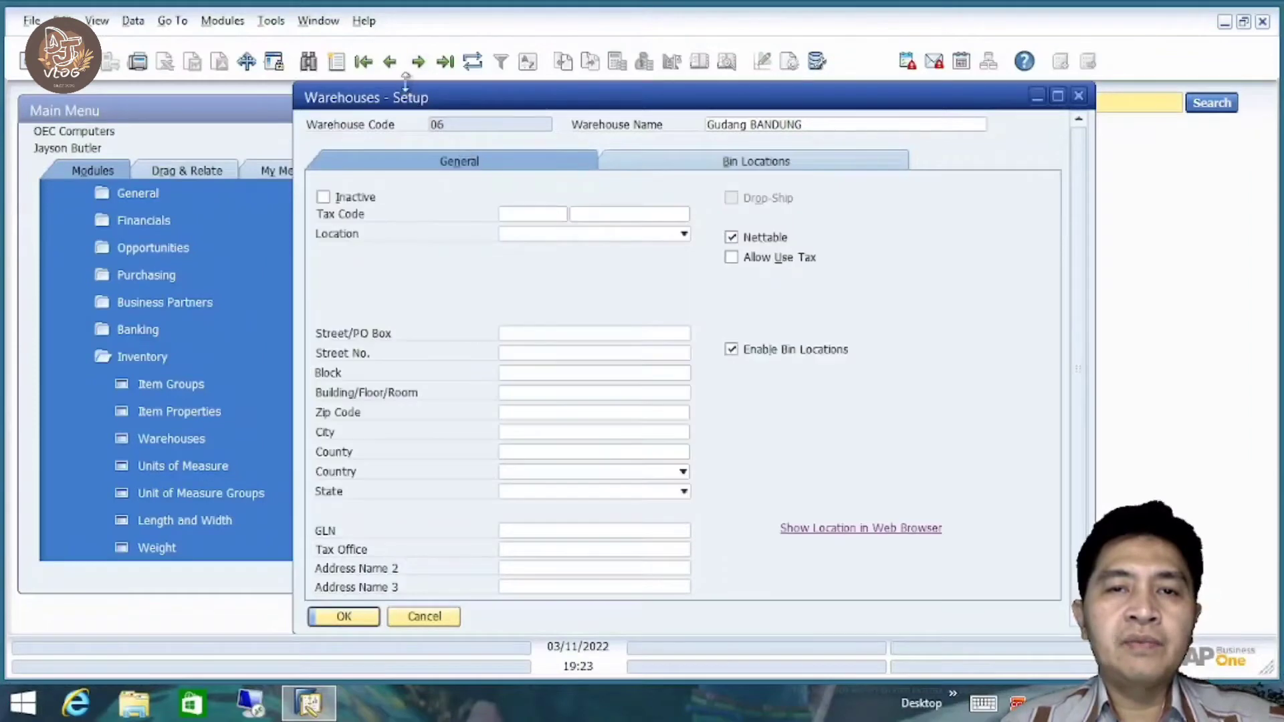
click(419, 65)
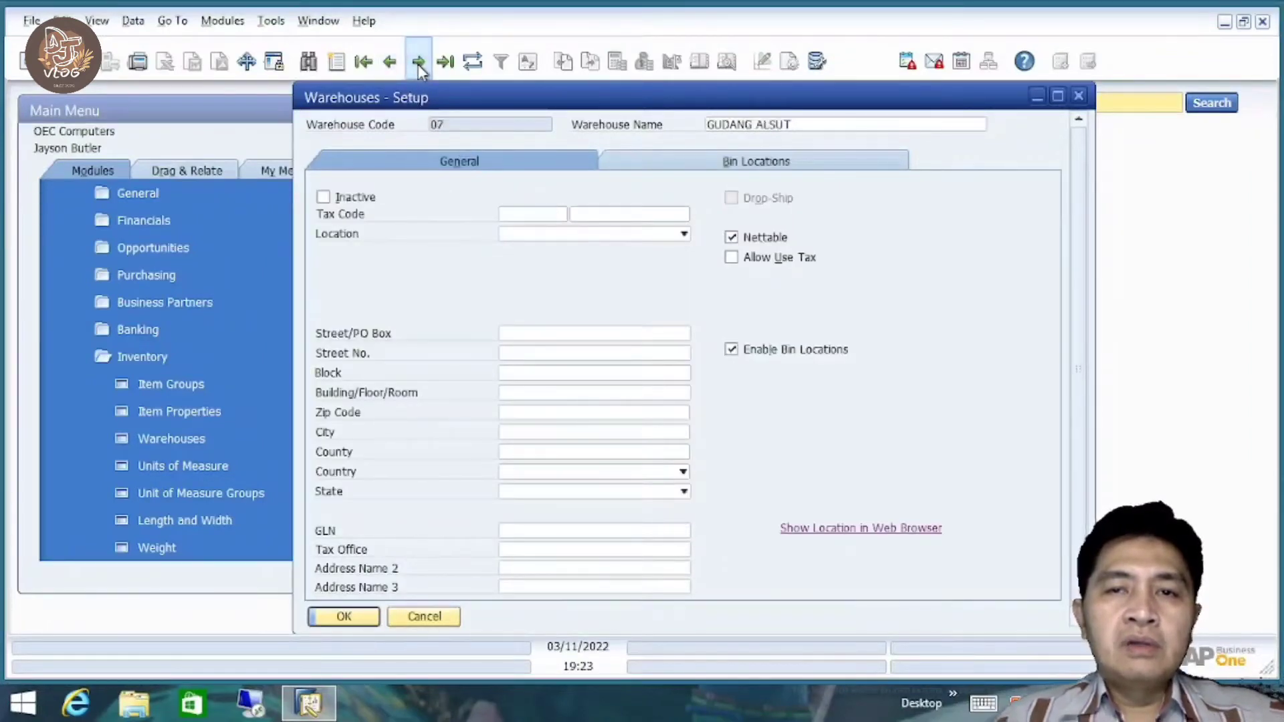
click(389, 64)
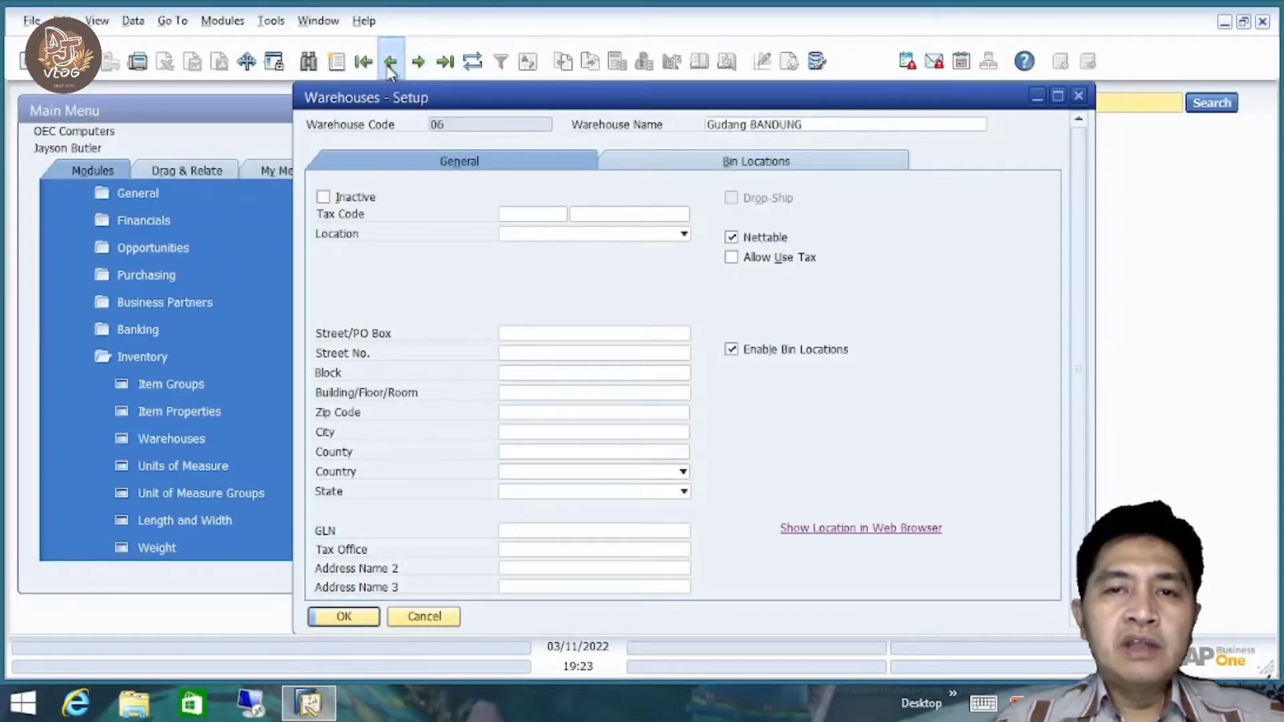
Browse back through warehouses 05, 04, 03 and 02 and compare their tax, location, drop-ship and address details.
click(390, 65)
click(390, 65)
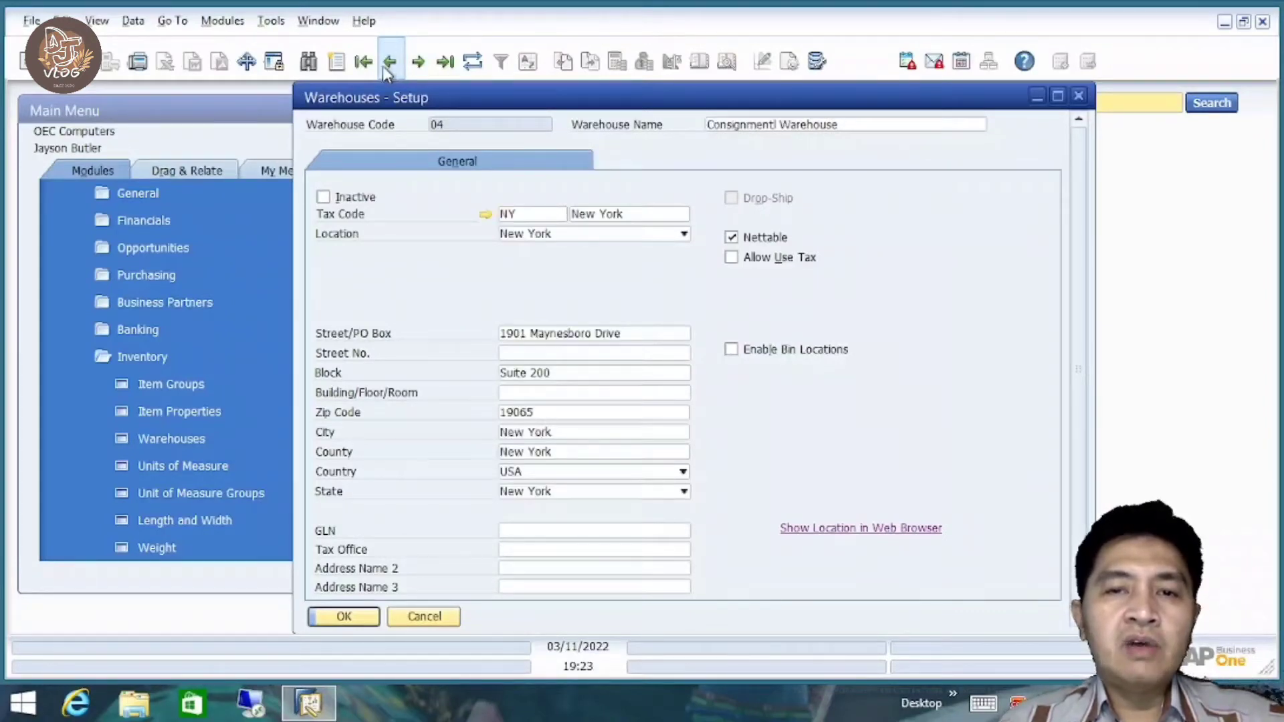
click(390, 65)
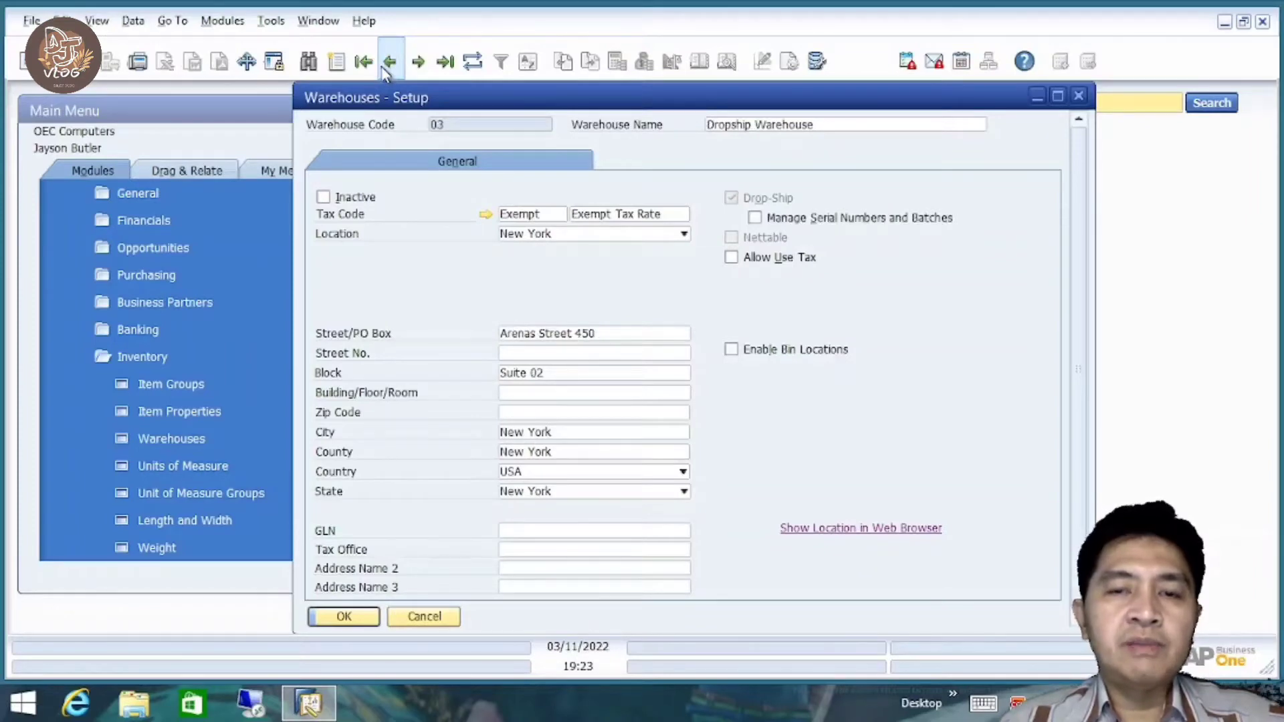
click(417, 62)
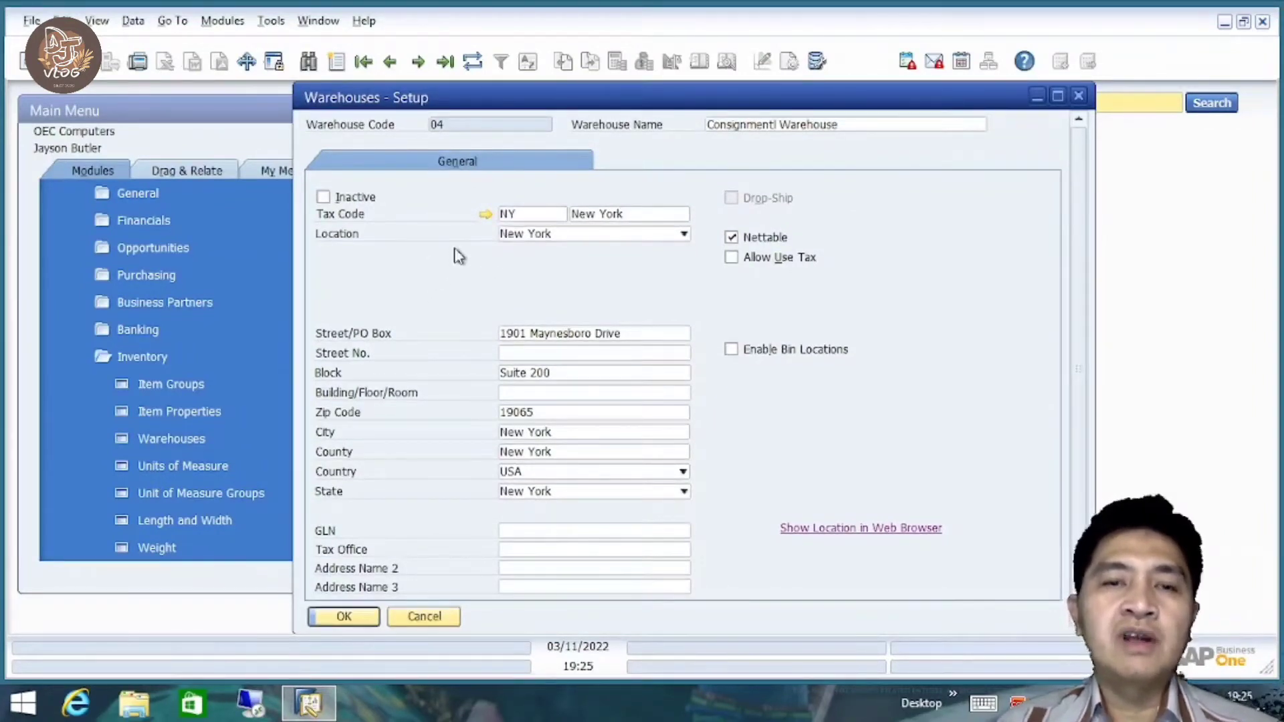
click(389, 63)
click(389, 64)
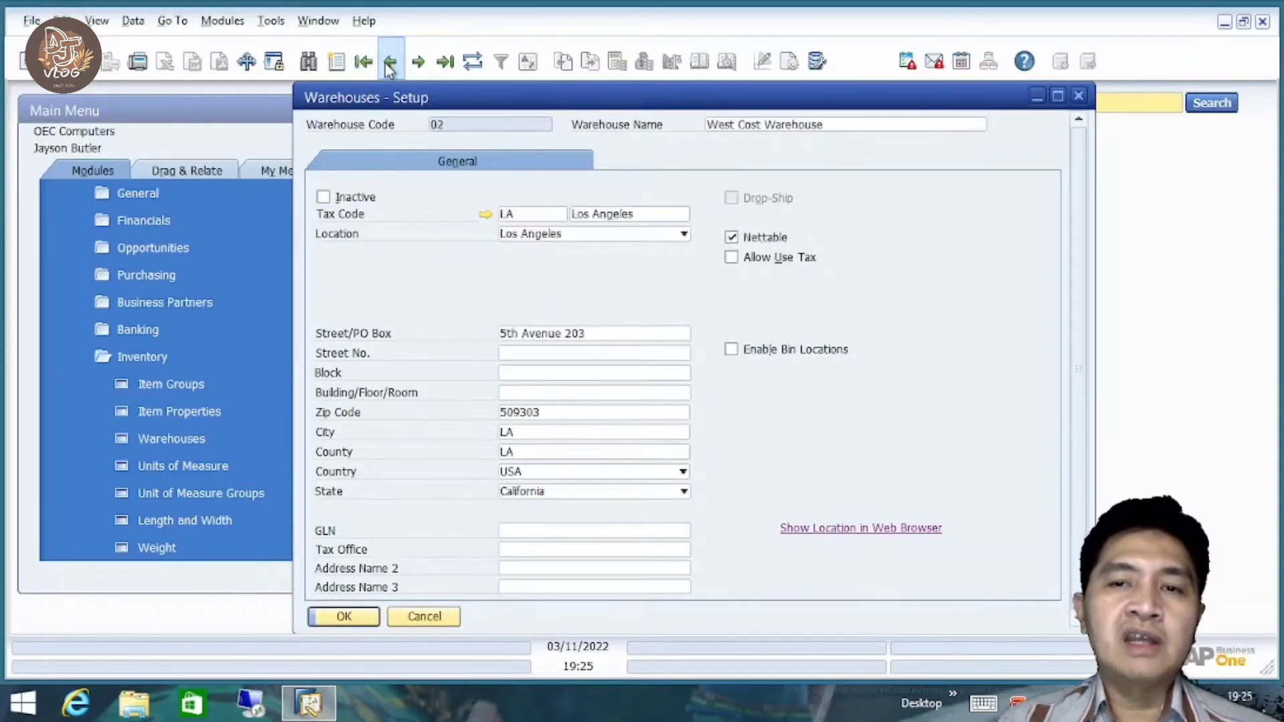
click(388, 64)
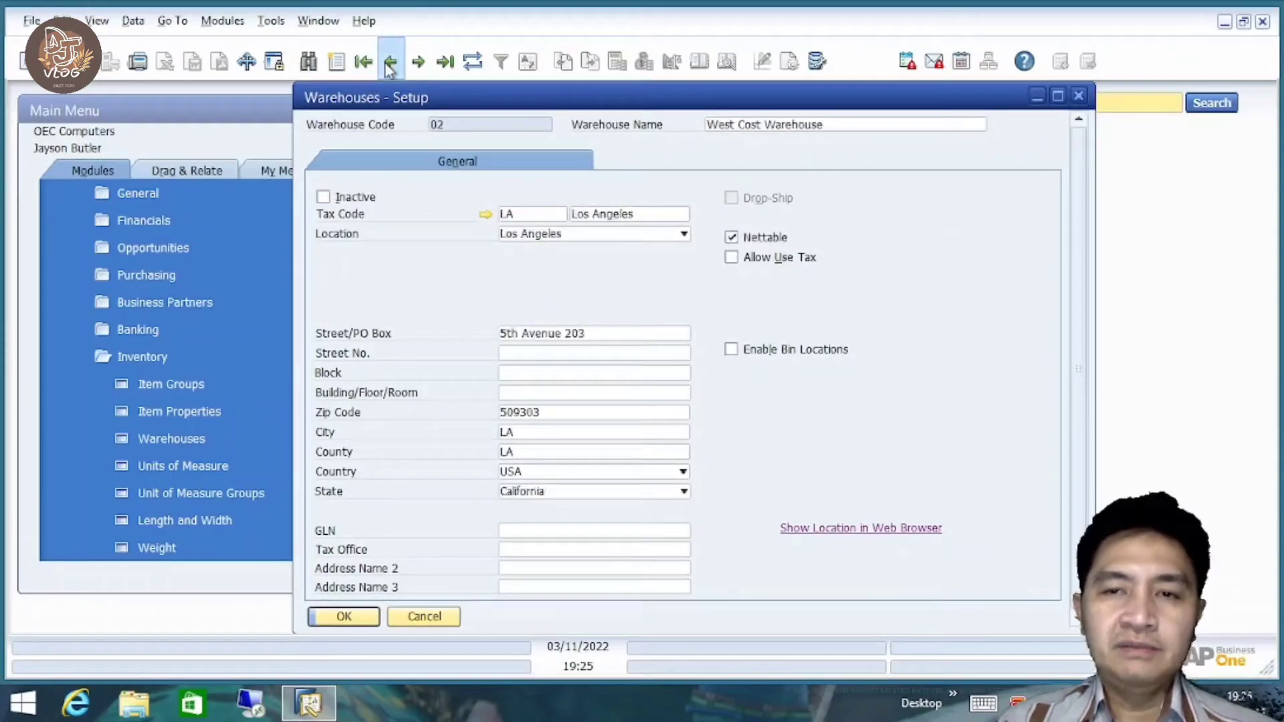
Start a blank warehouse record and close the warehouse setup without adding it.
click(336, 61)
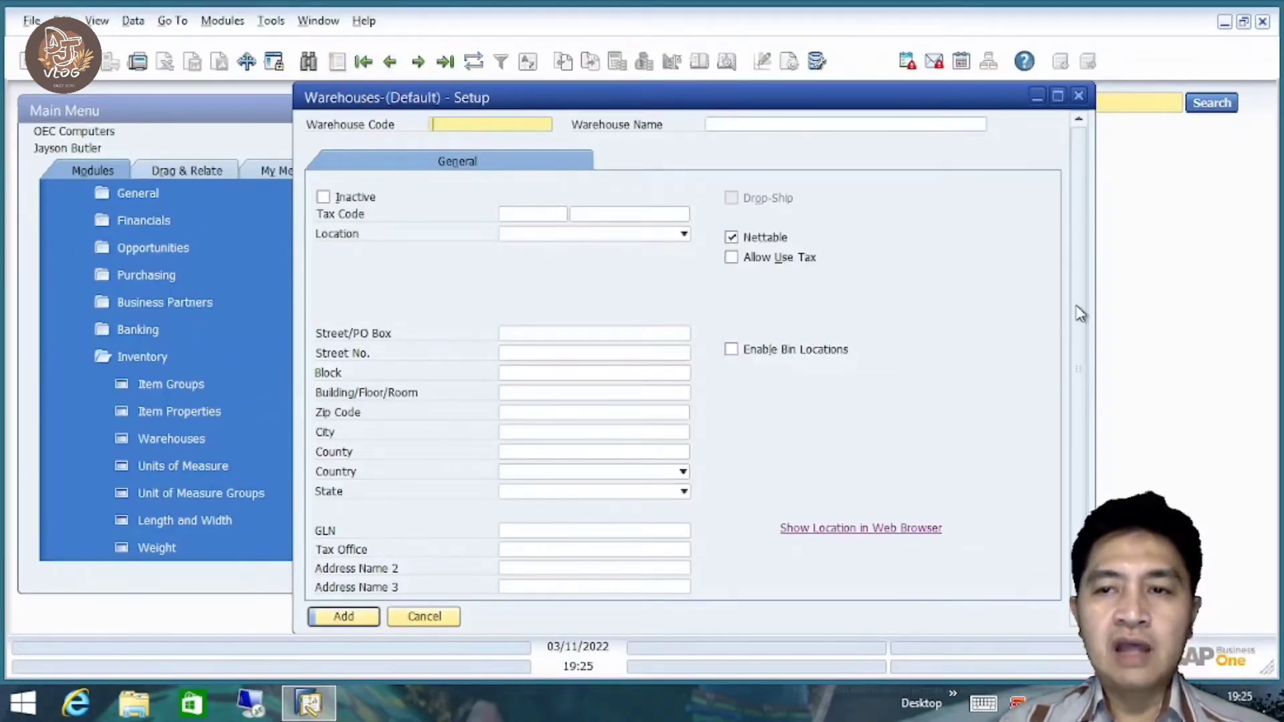
click(430, 617)
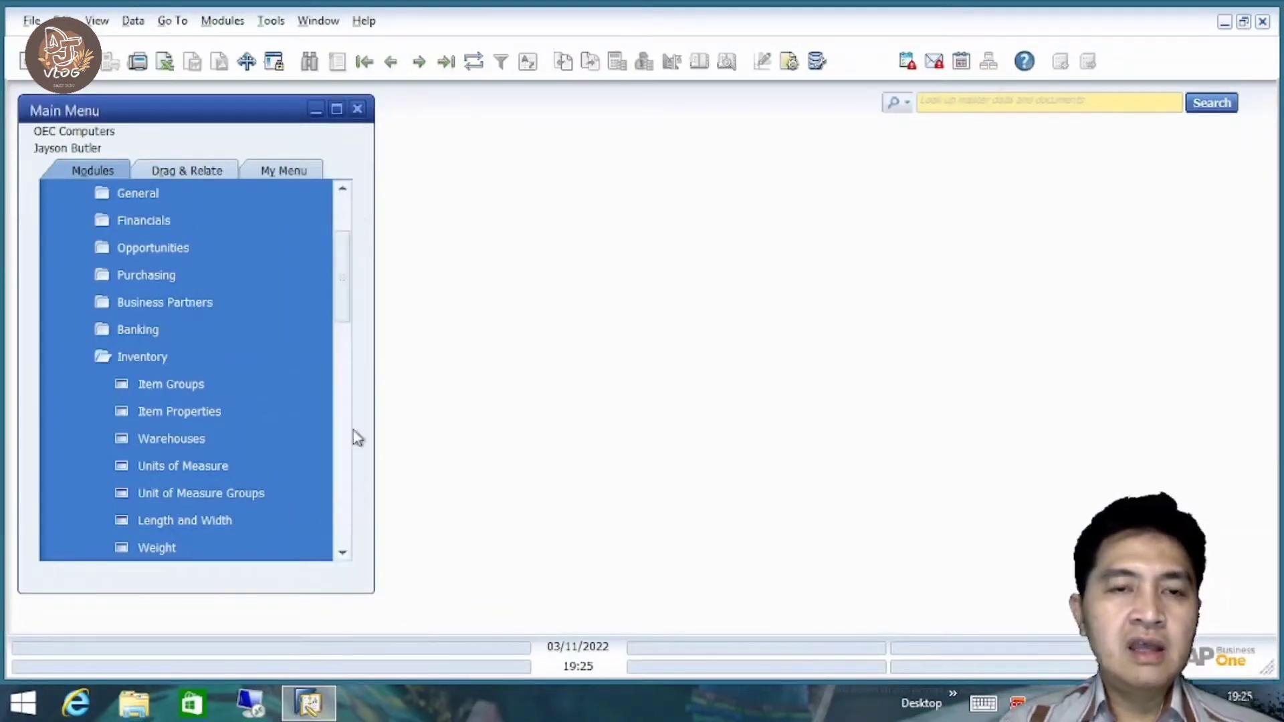
Collapse the Administration module, open a new purchase order and bring the Whse column of its item table into view.
click(160, 362)
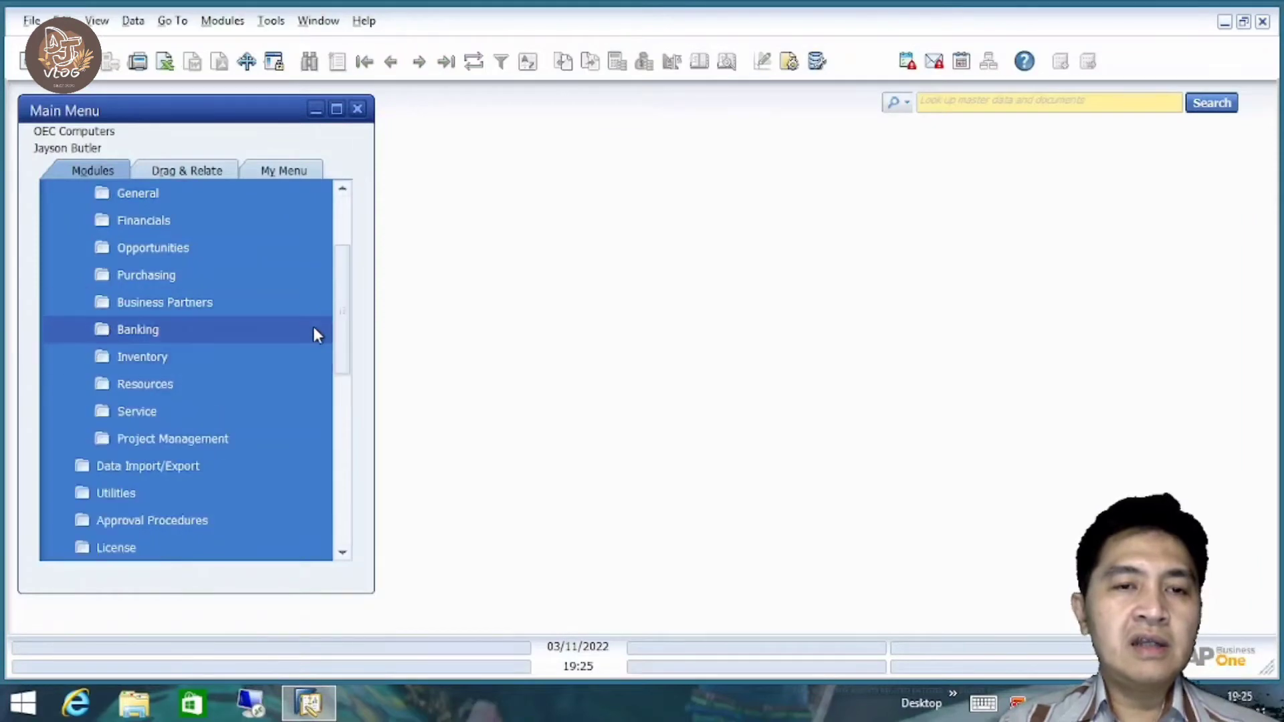
drag(333, 341, 339, 234)
click(235, 201)
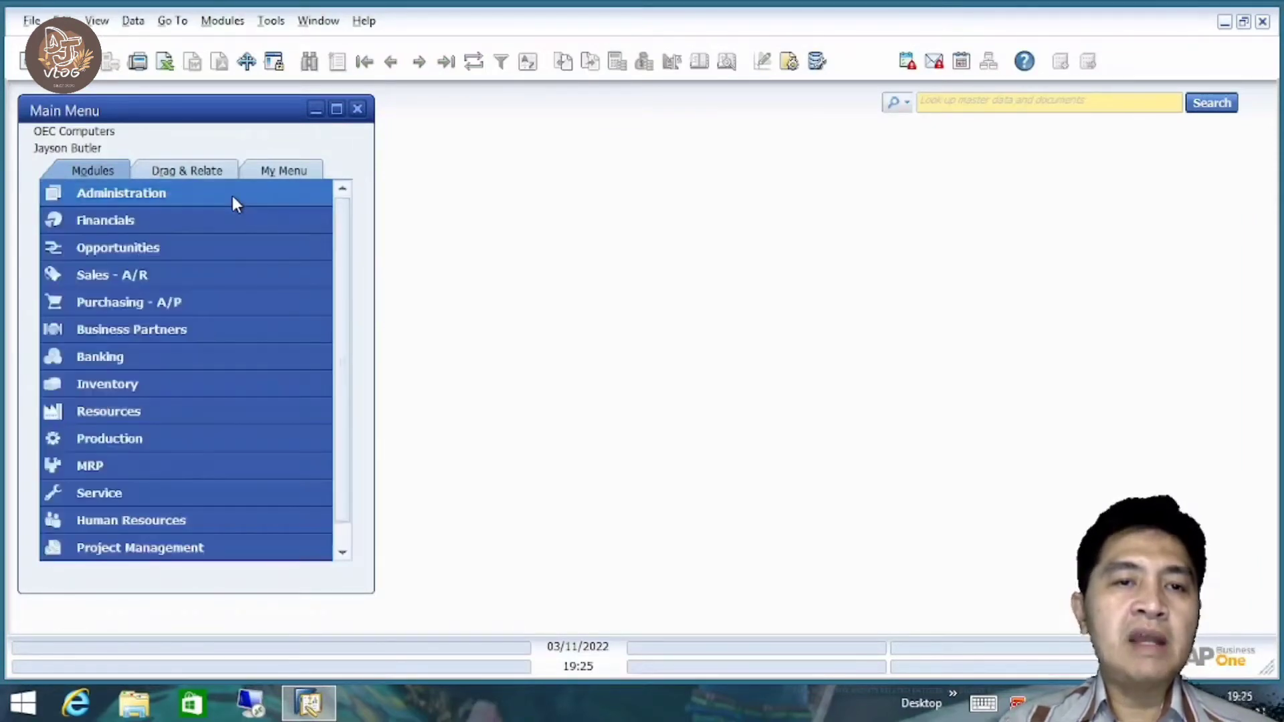
click(206, 302)
click(209, 301)
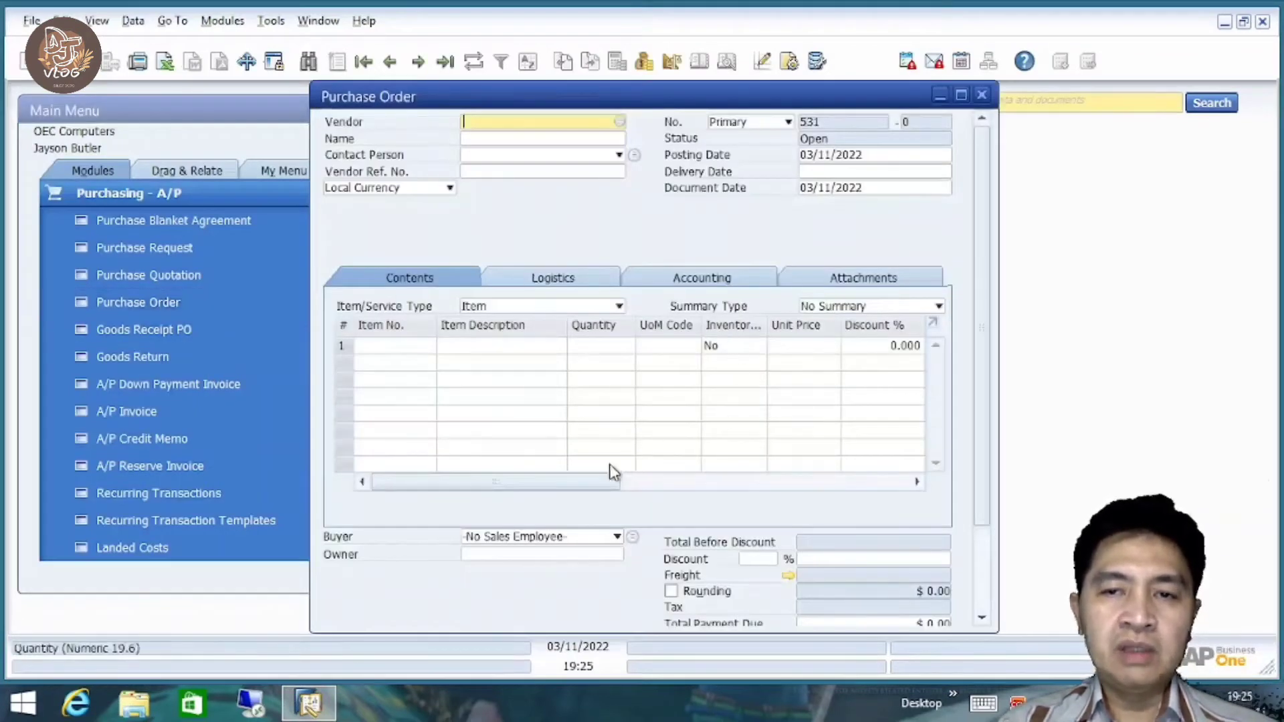
drag(546, 487, 724, 501)
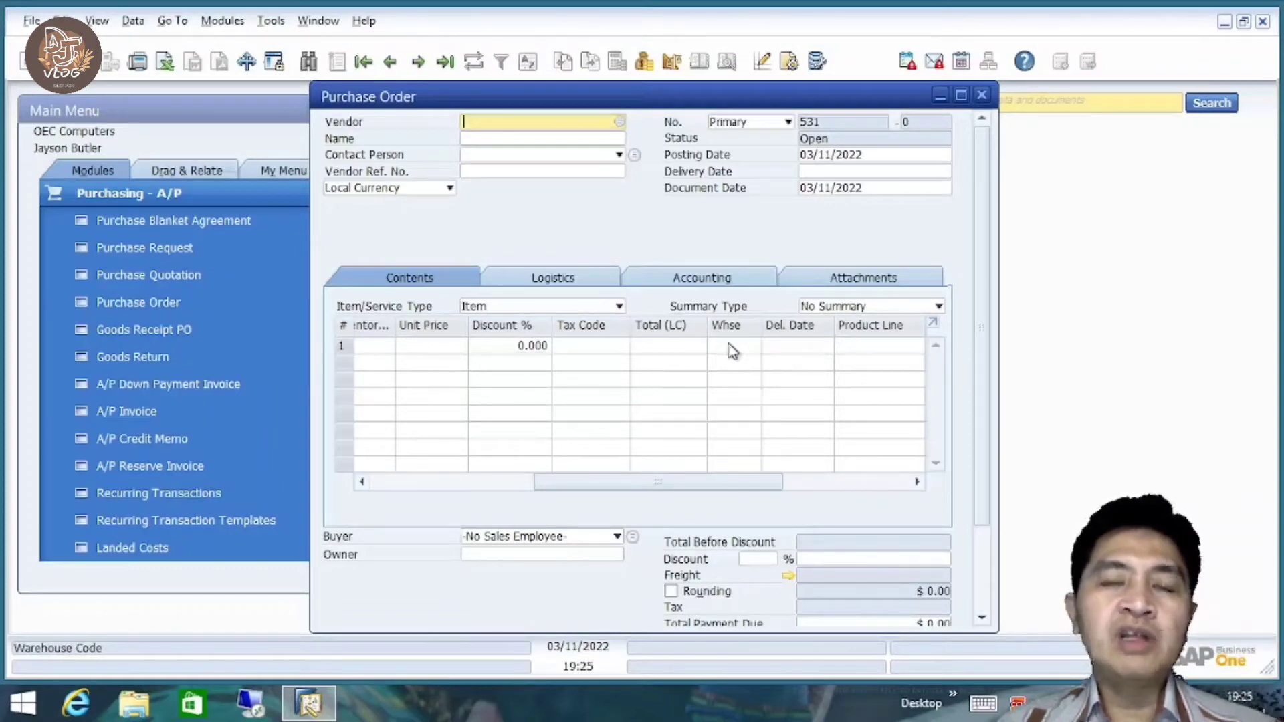
Collapse the Purchasing - A/P module and return to the Whse column in the purchase order's item table.
click(261, 191)
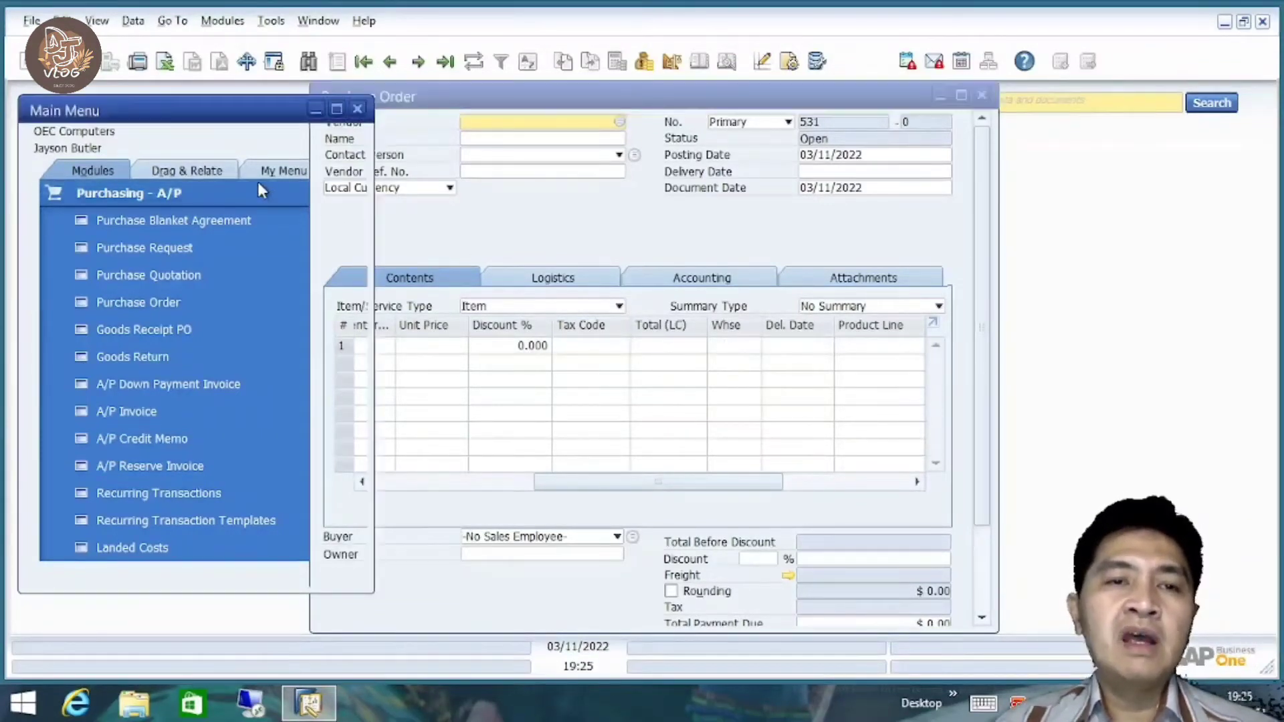
click(260, 193)
scroll(309, 211, up, 1)
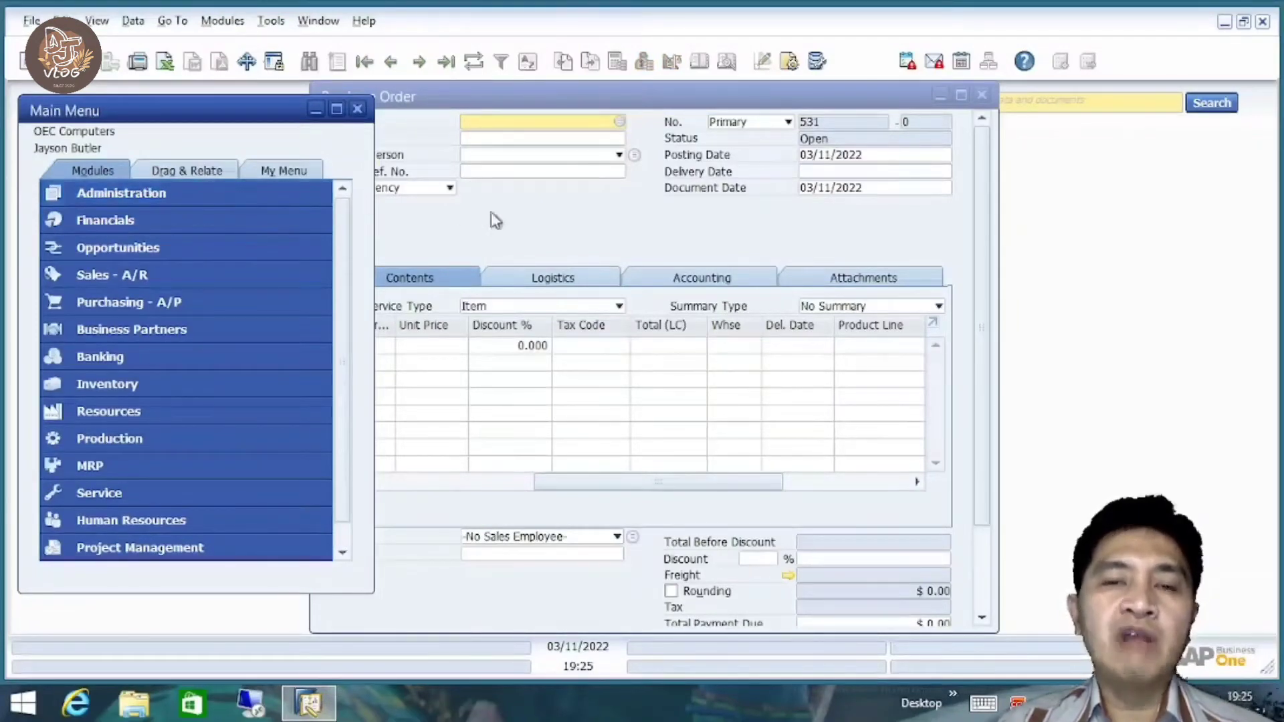
click(553, 221)
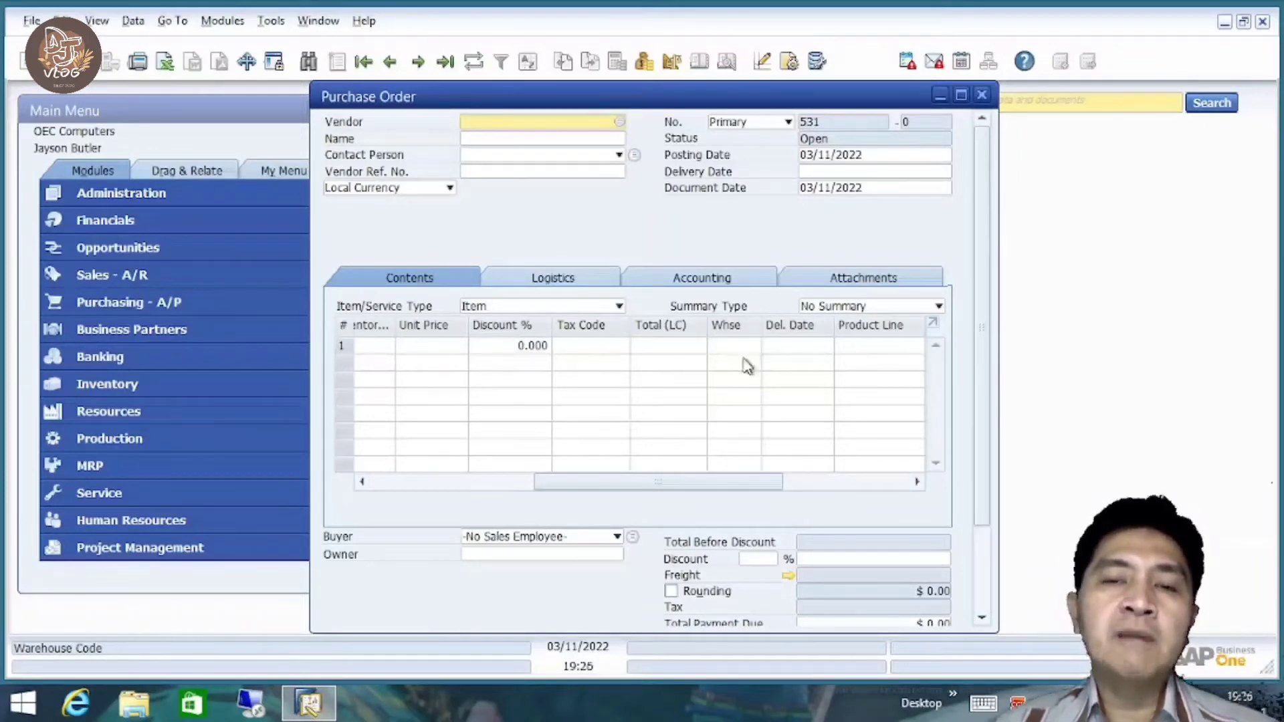
drag(699, 485, 425, 468)
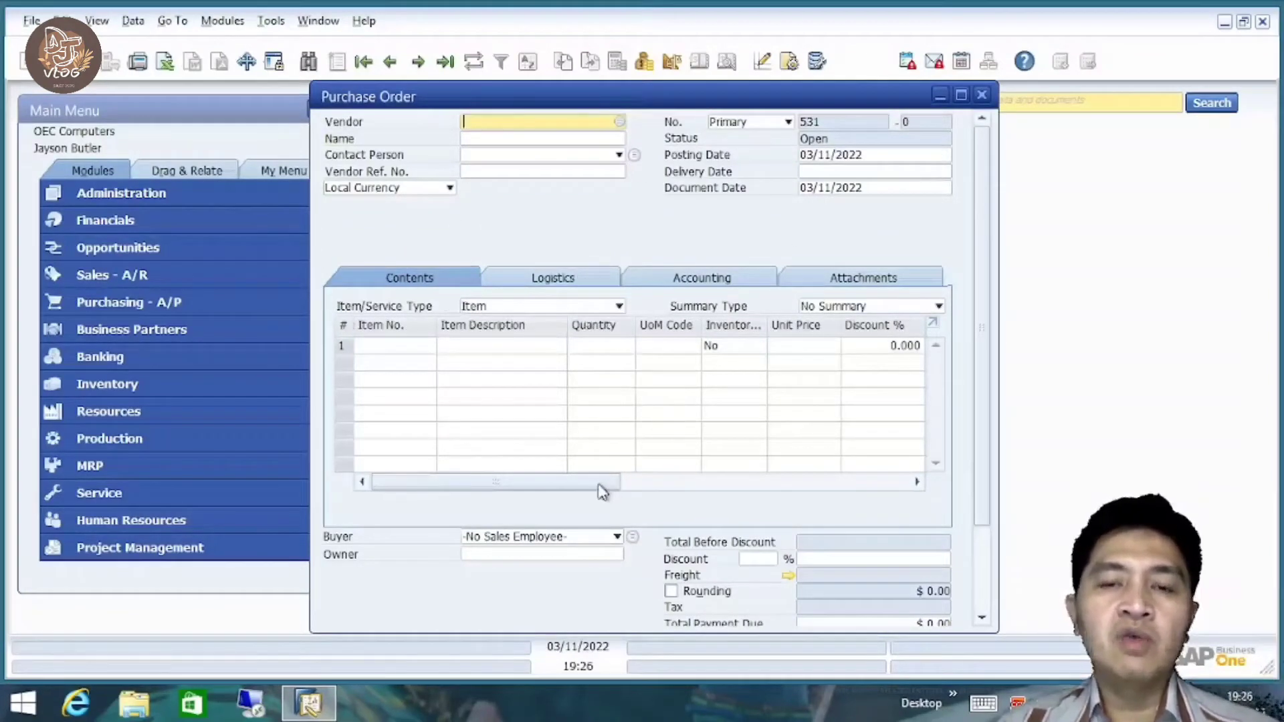
drag(602, 487, 691, 487)
click(690, 485)
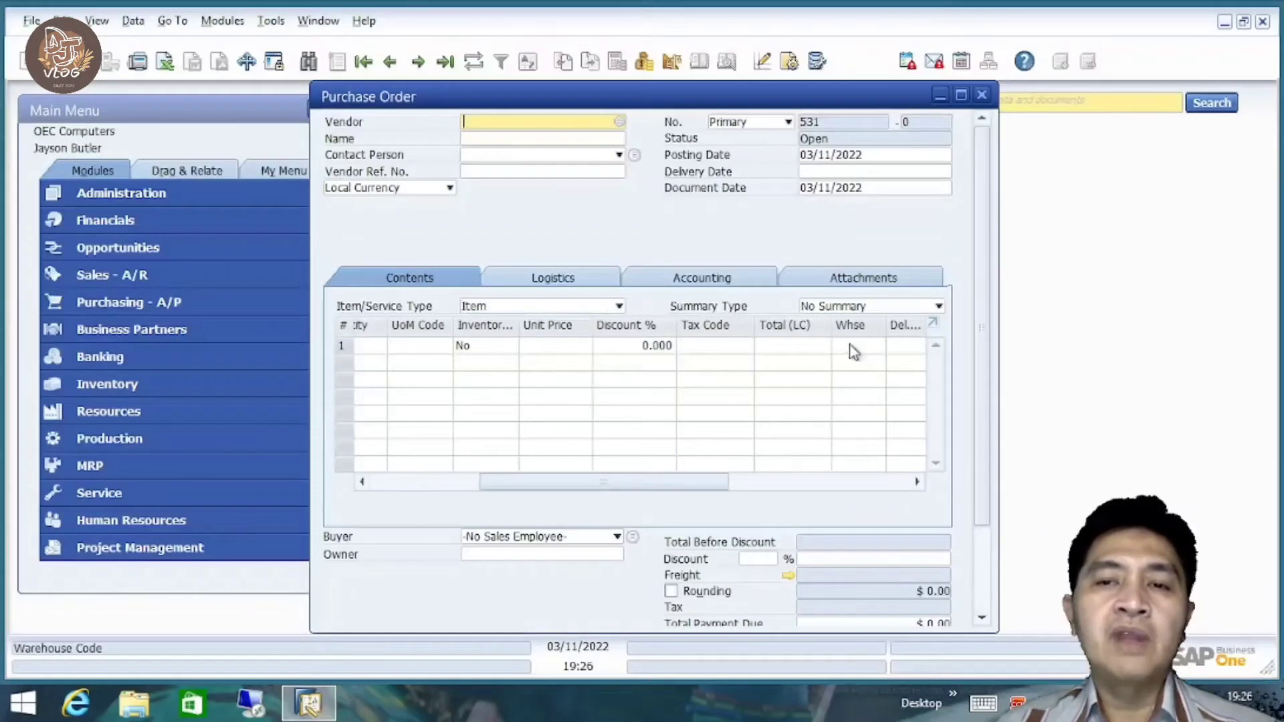
Find "whse" in the purchase order form's table format settings, check its Visible and Active options, and confirm the settings.
click(789, 61)
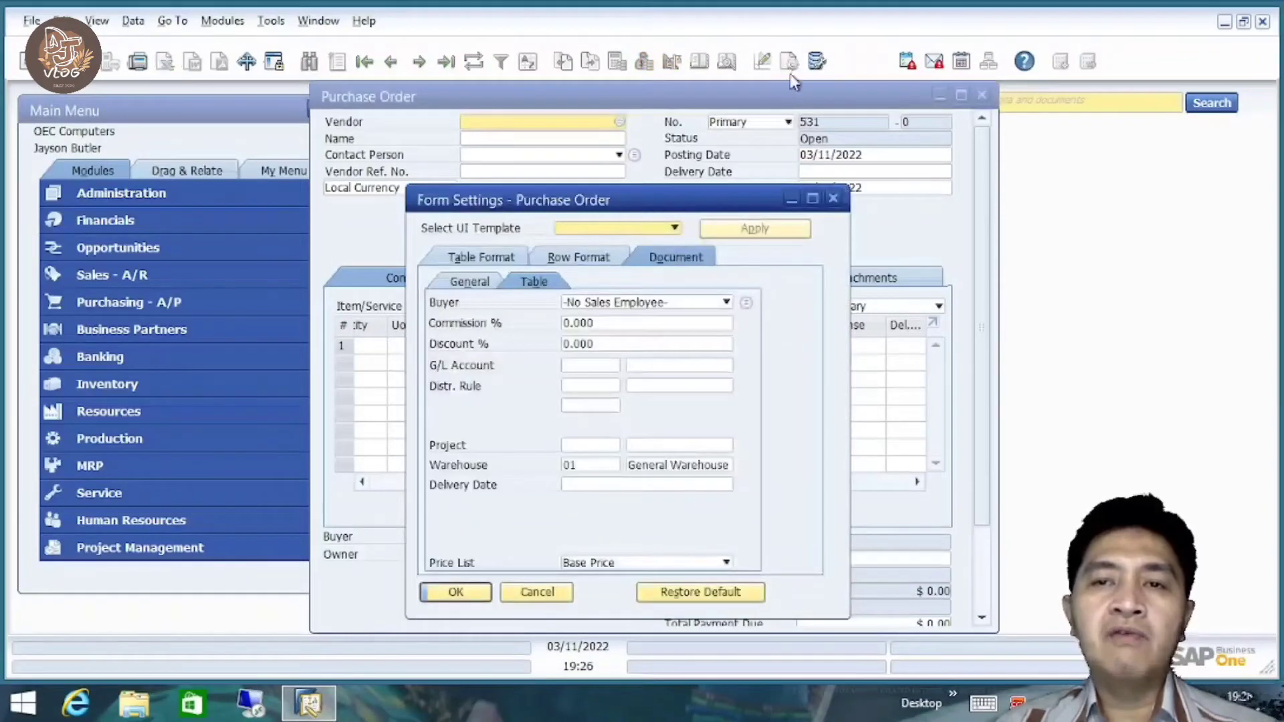
click(498, 258)
click(530, 275)
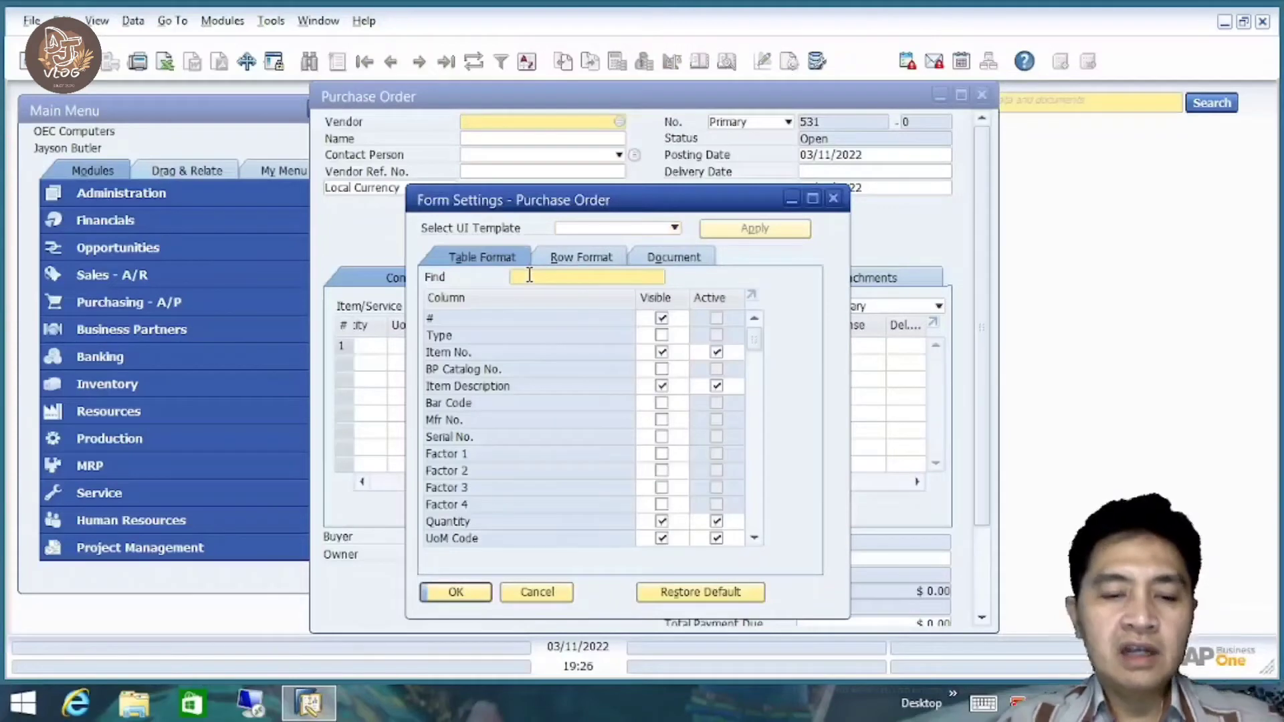
text(whse)
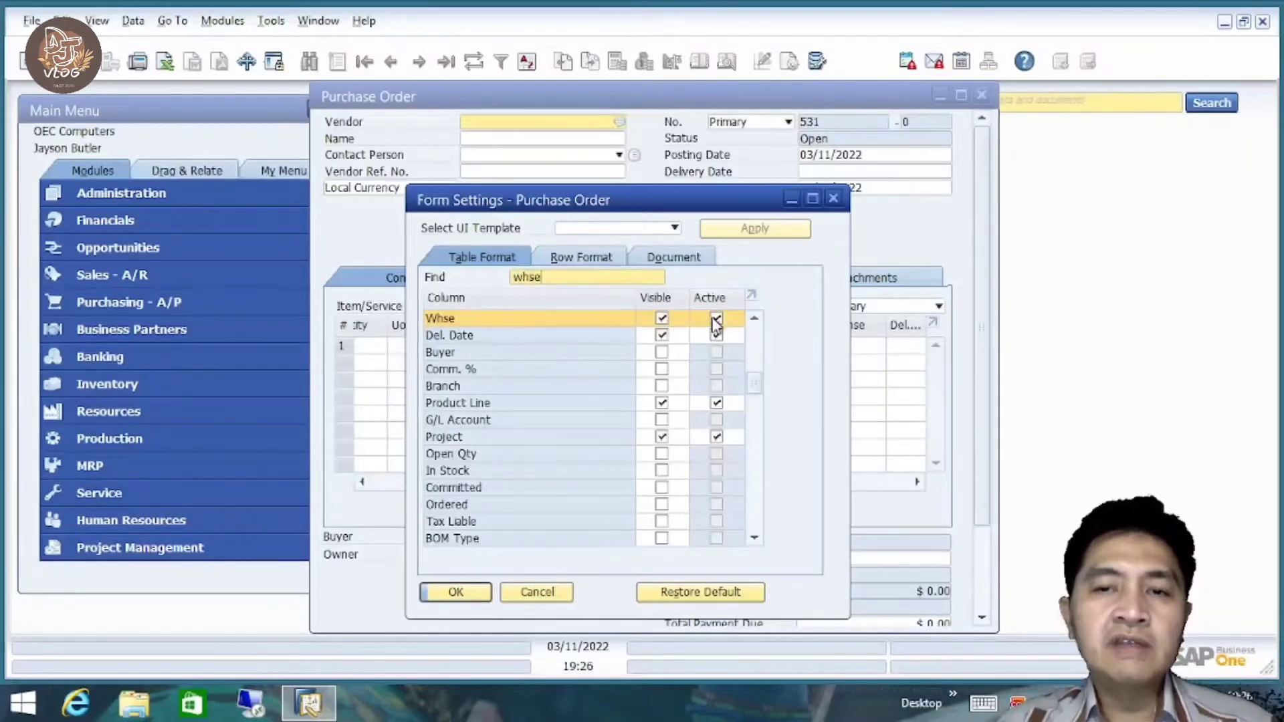
click(473, 595)
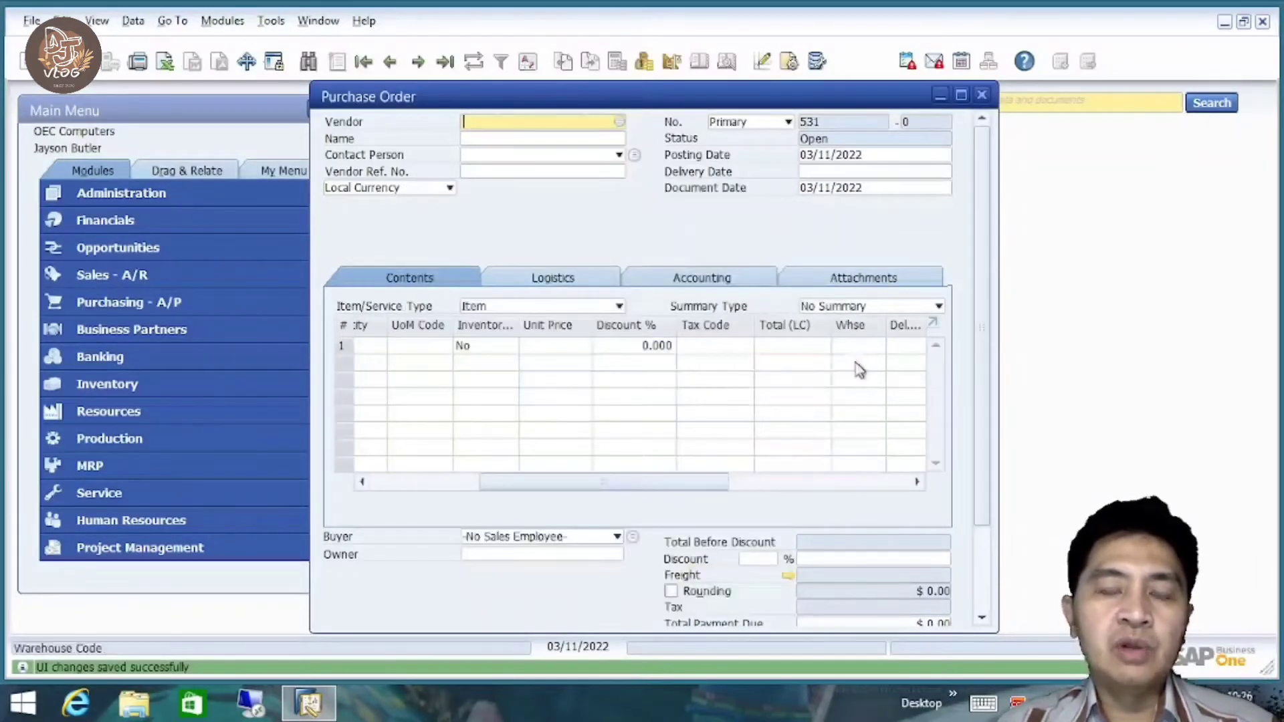
Look over the rest of the purchase order form and close it without adding the order.
drag(652, 483, 716, 488)
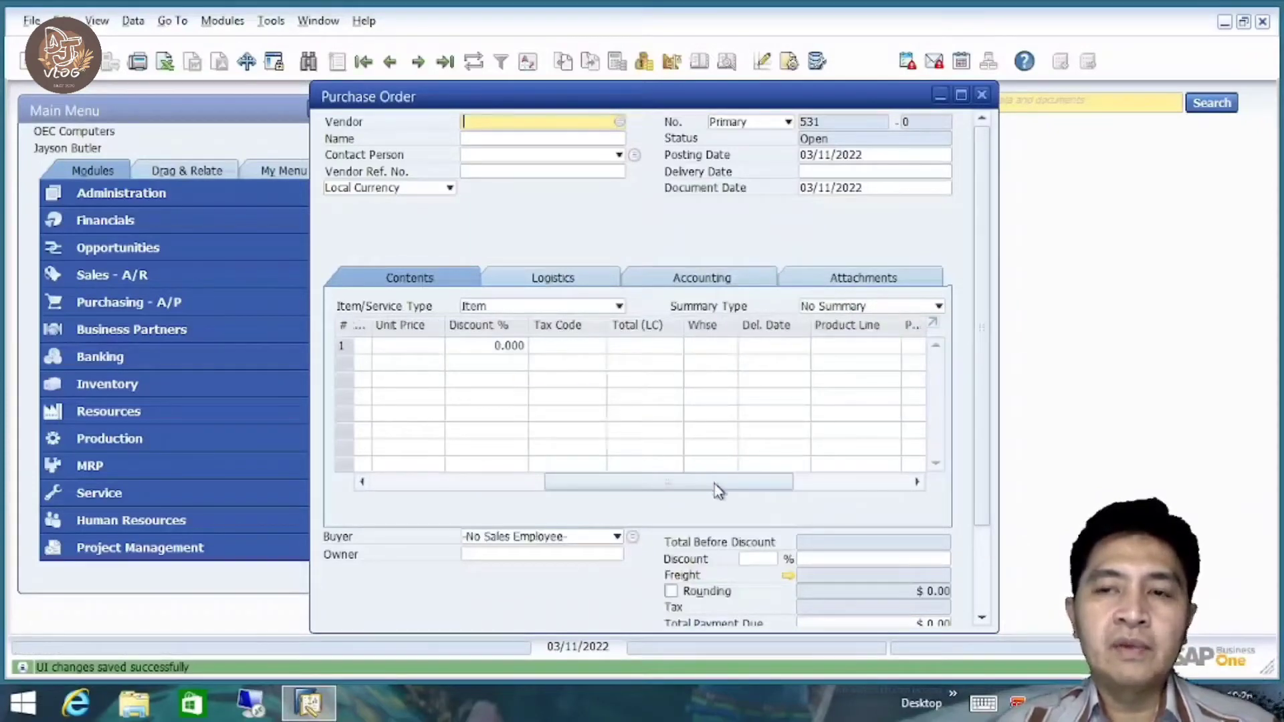
scroll(986, 187, down, 1)
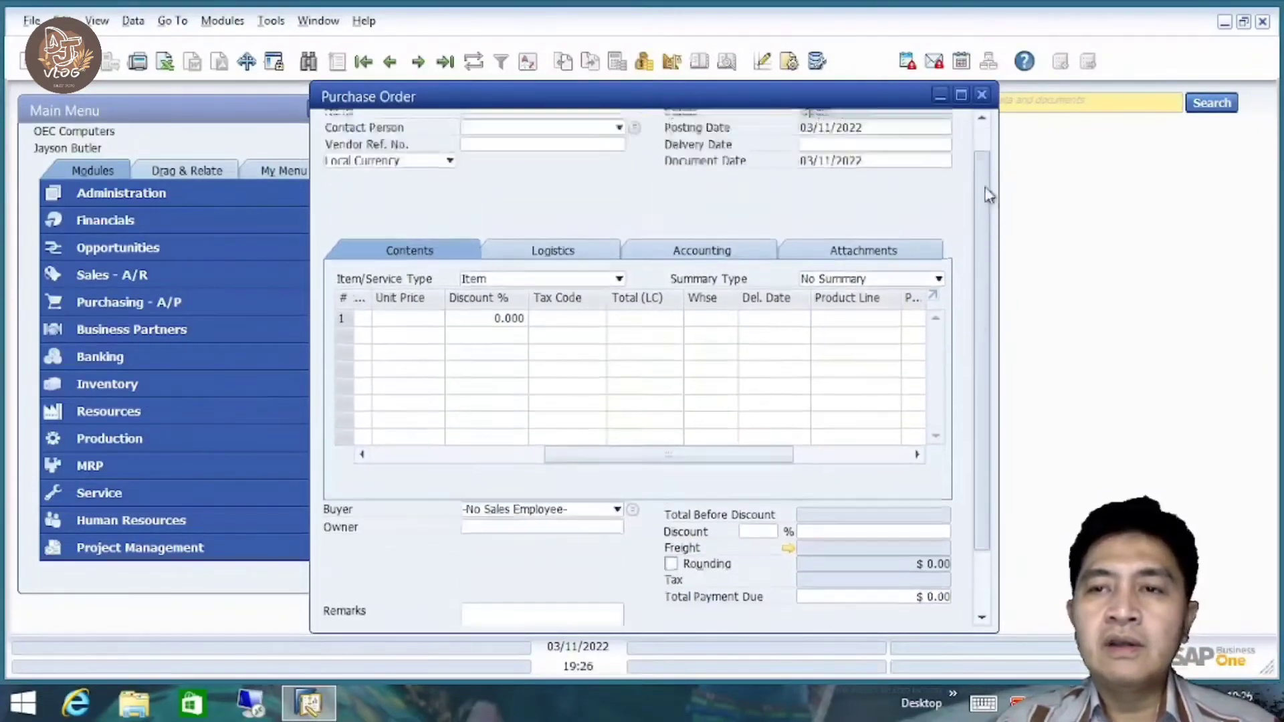
scroll(989, 194, up, 1)
click(982, 95)
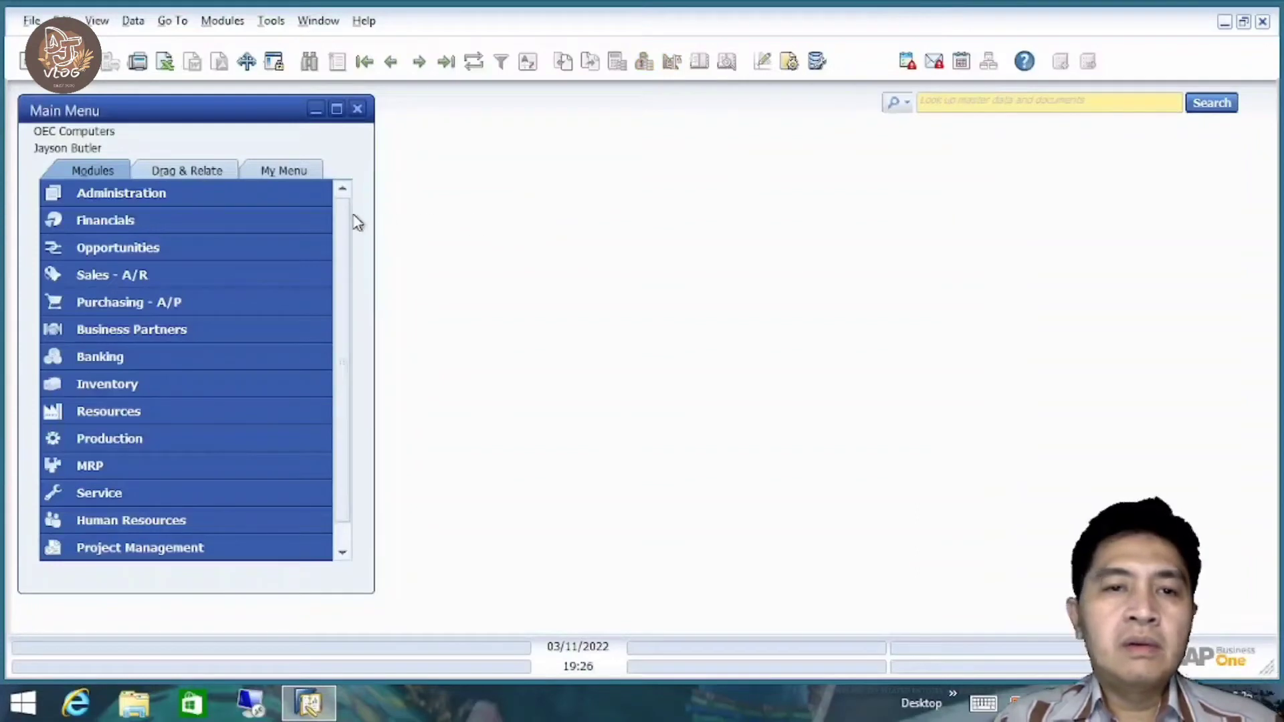
mouse_move(341, 216)
mouse_down()
mouse_move(338, 283)
mouse_move(342, 194)
mouse_up()
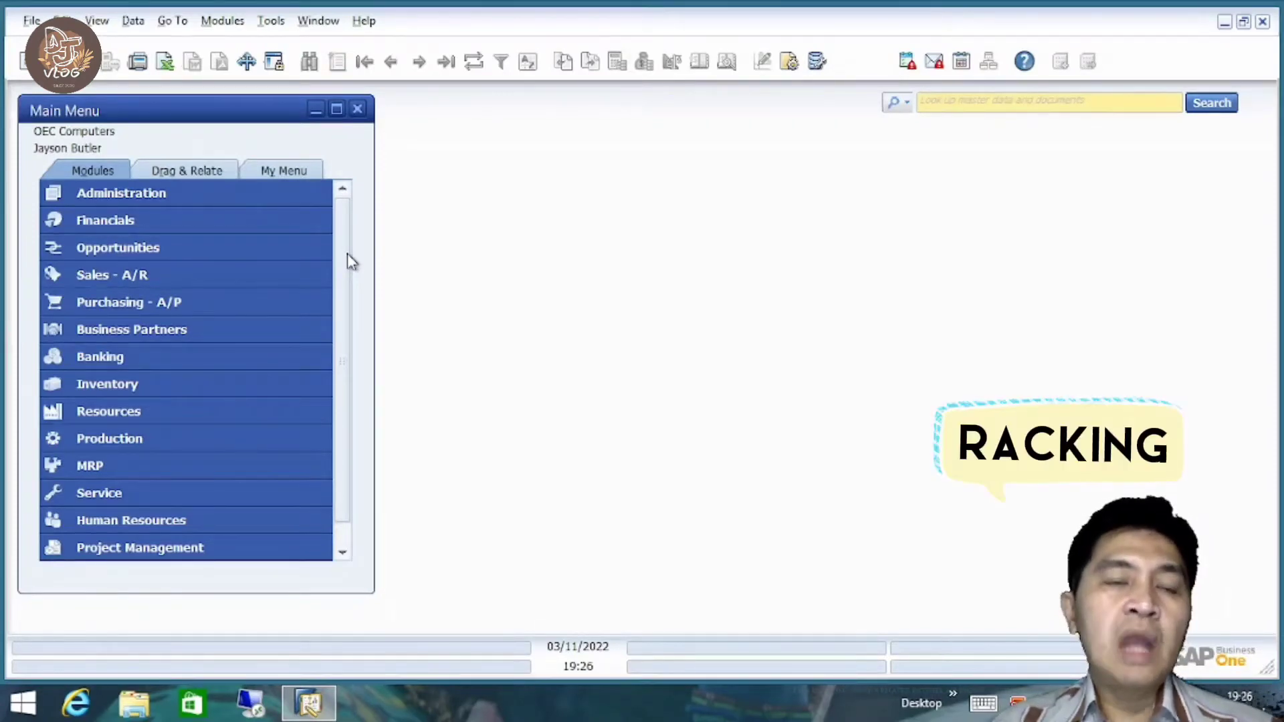
Search the menus for "bin" and open Bin Location Management.
click(906, 108)
click(918, 143)
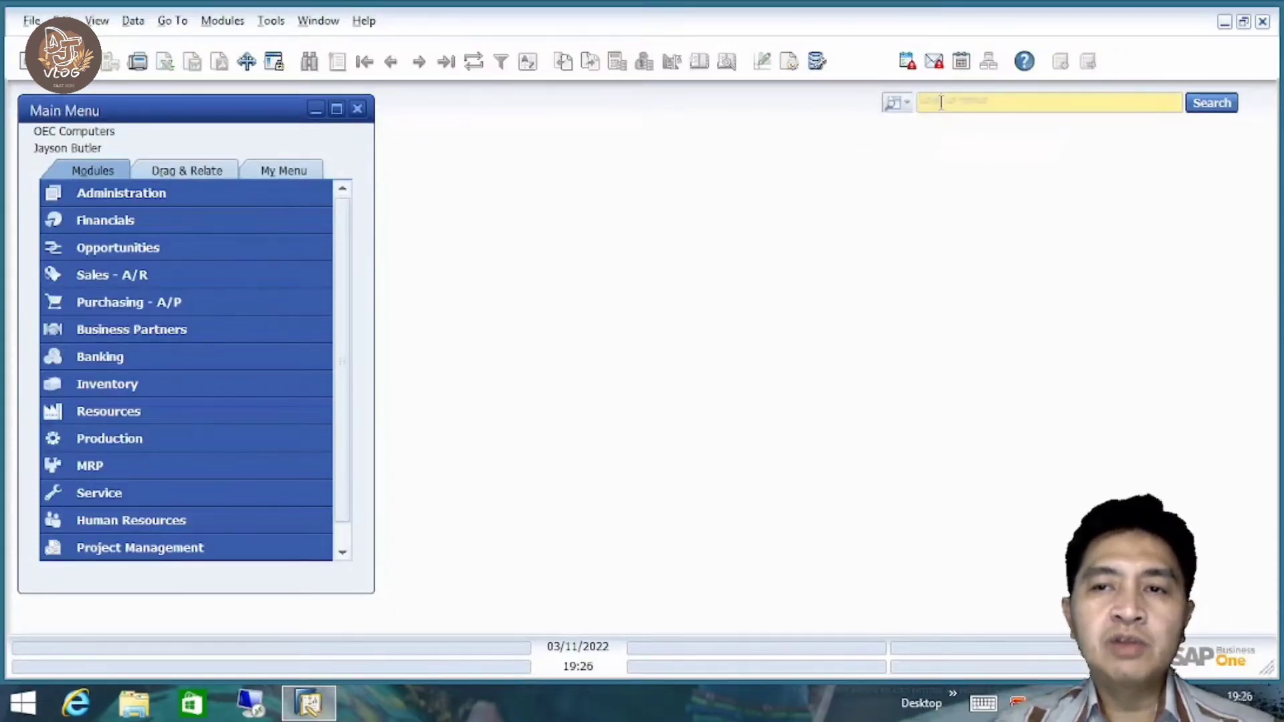
text(bin)
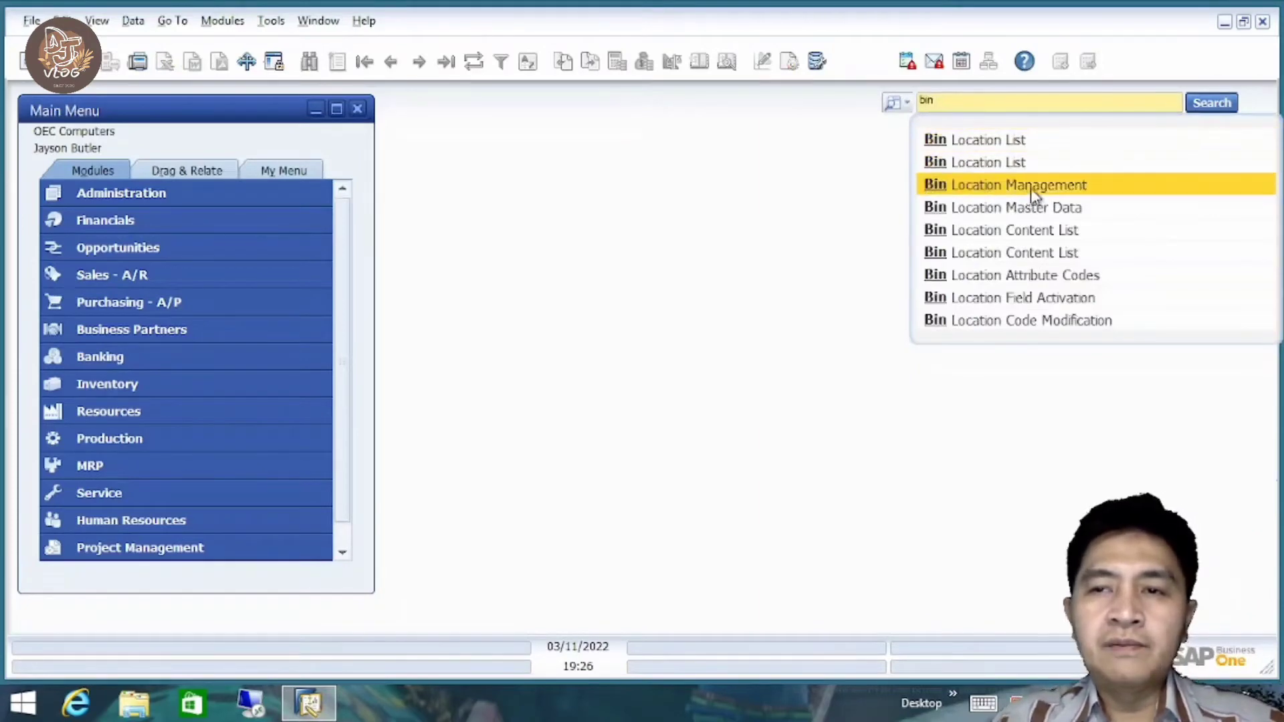
click(1038, 193)
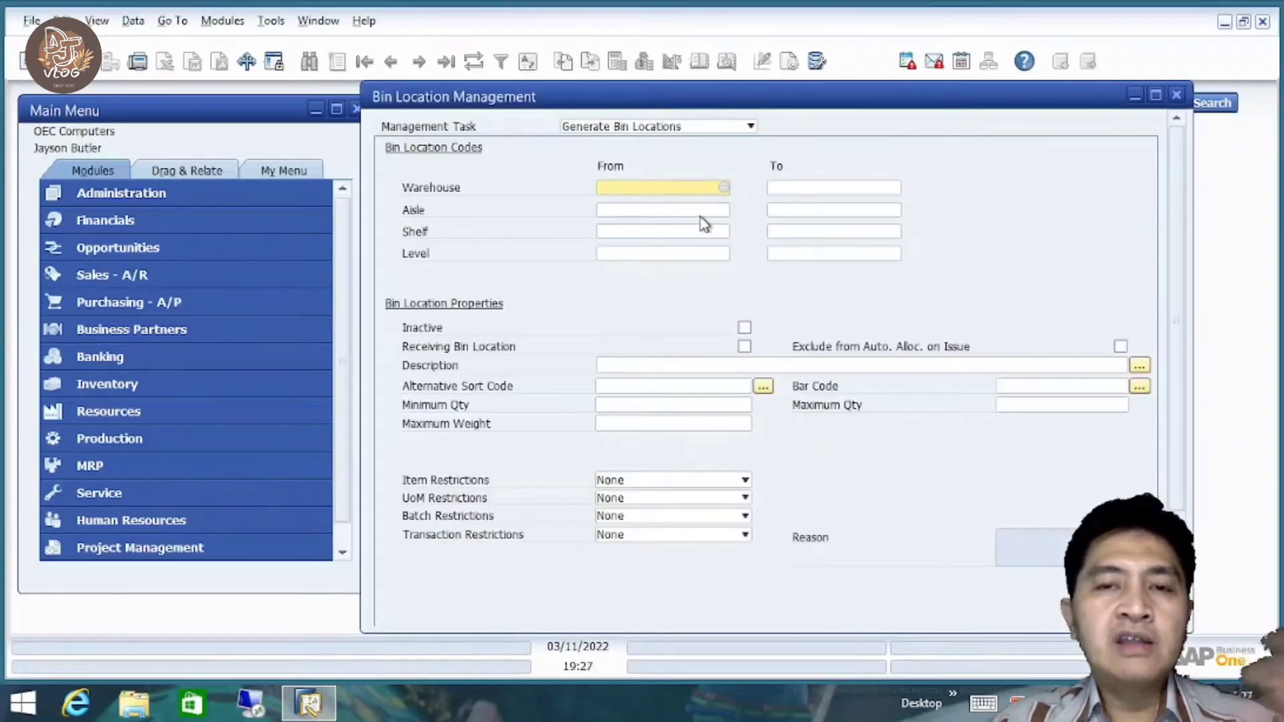
List the warehouses available for the From Warehouse field and cancel without choosing one.
key(Tab)
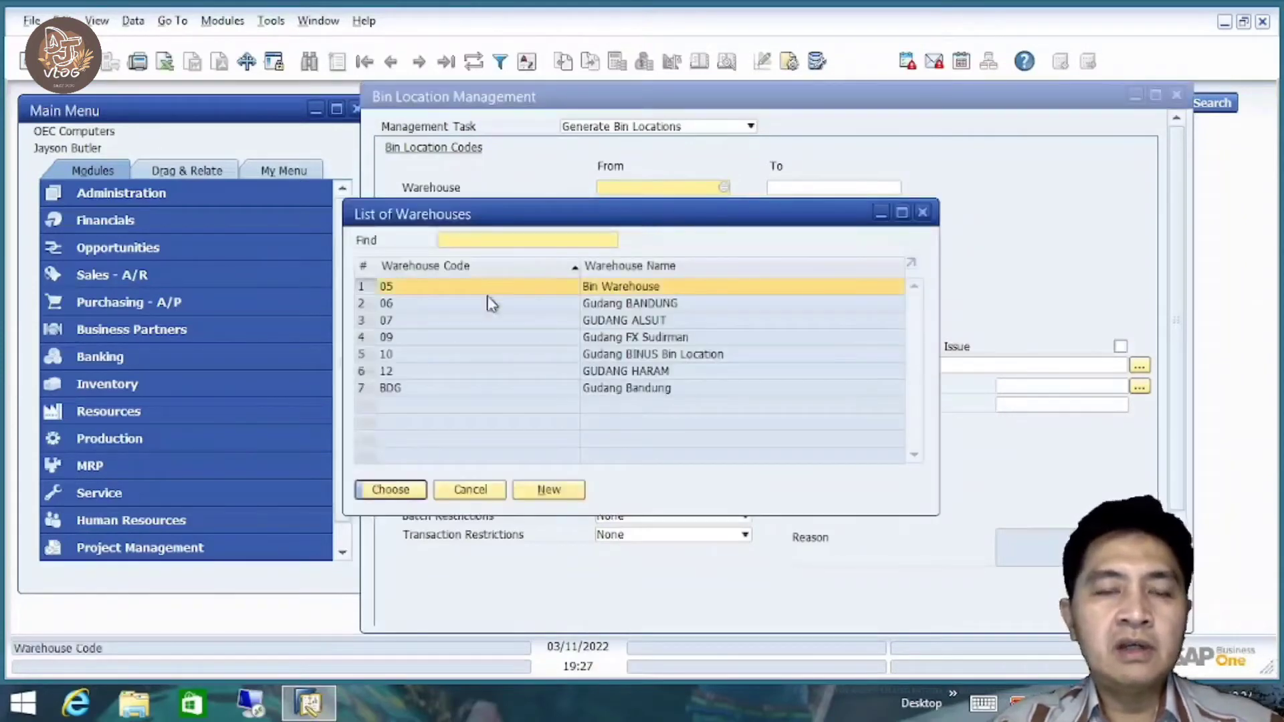
click(470, 491)
click(639, 212)
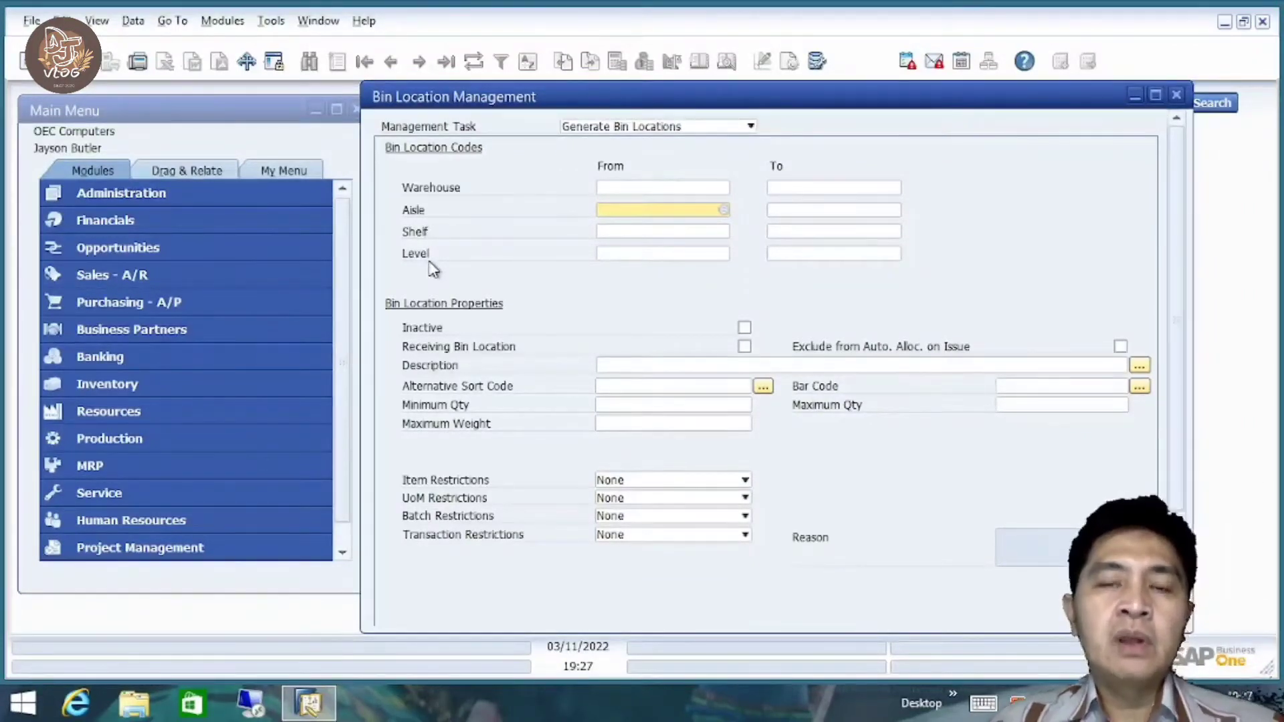
Move the Bin Location Management window clear of the search field and search the menus for "bin loc".
drag(954, 101, 652, 93)
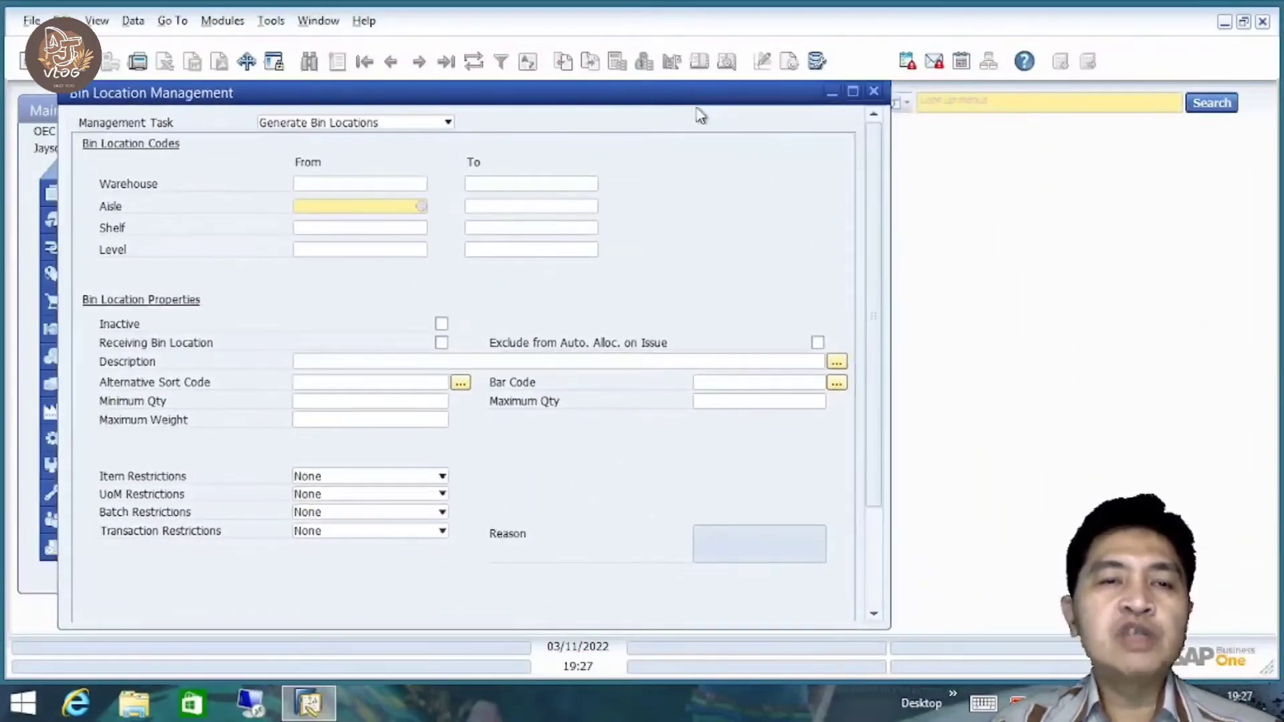
click(907, 104)
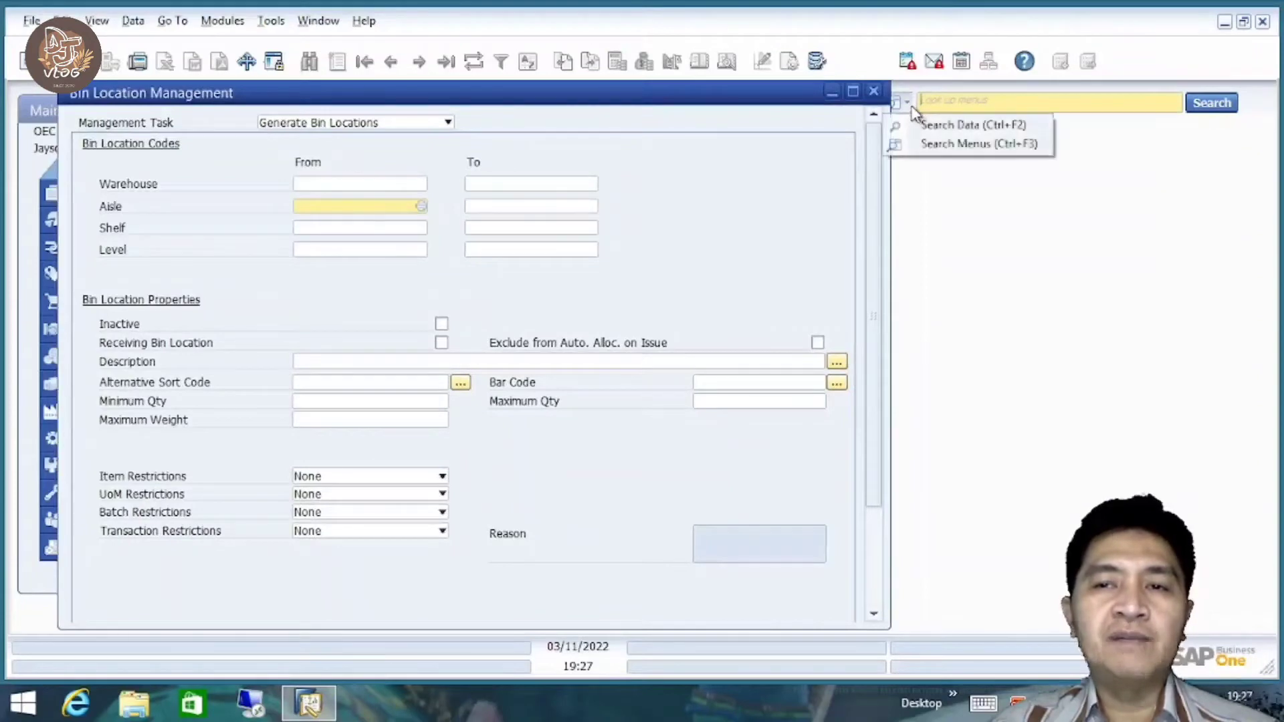
click(933, 144)
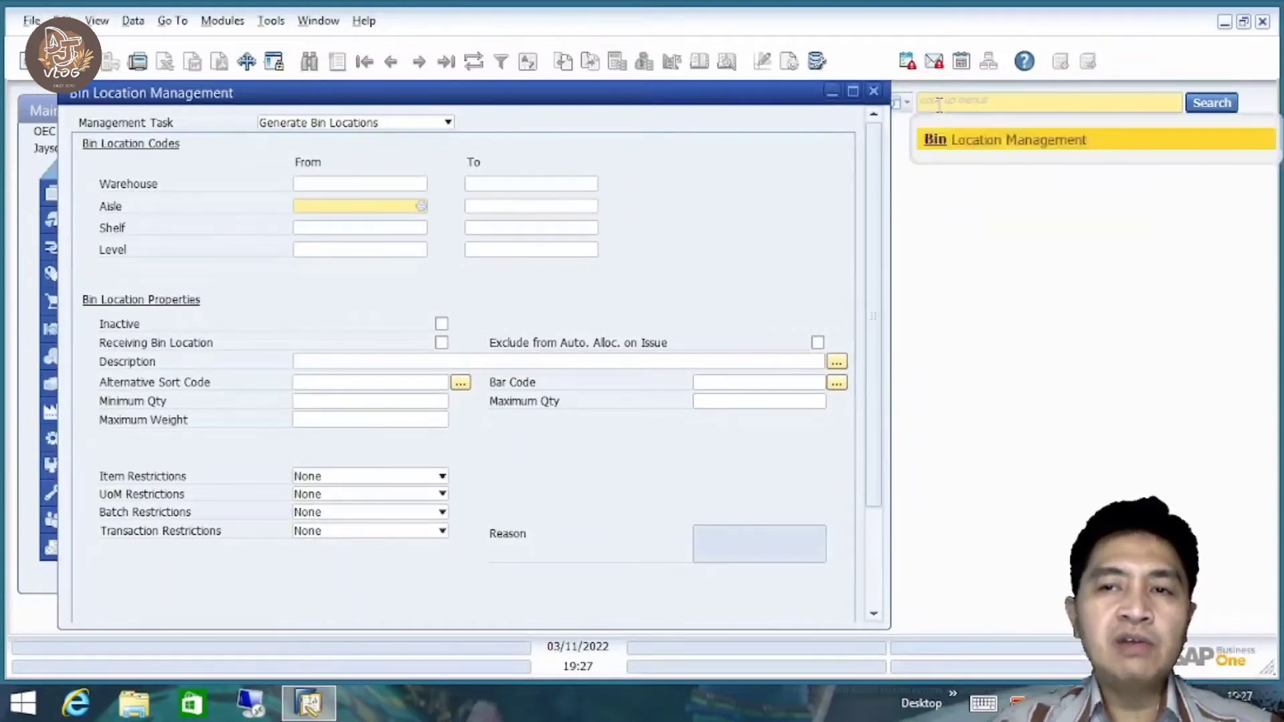
text(bin)
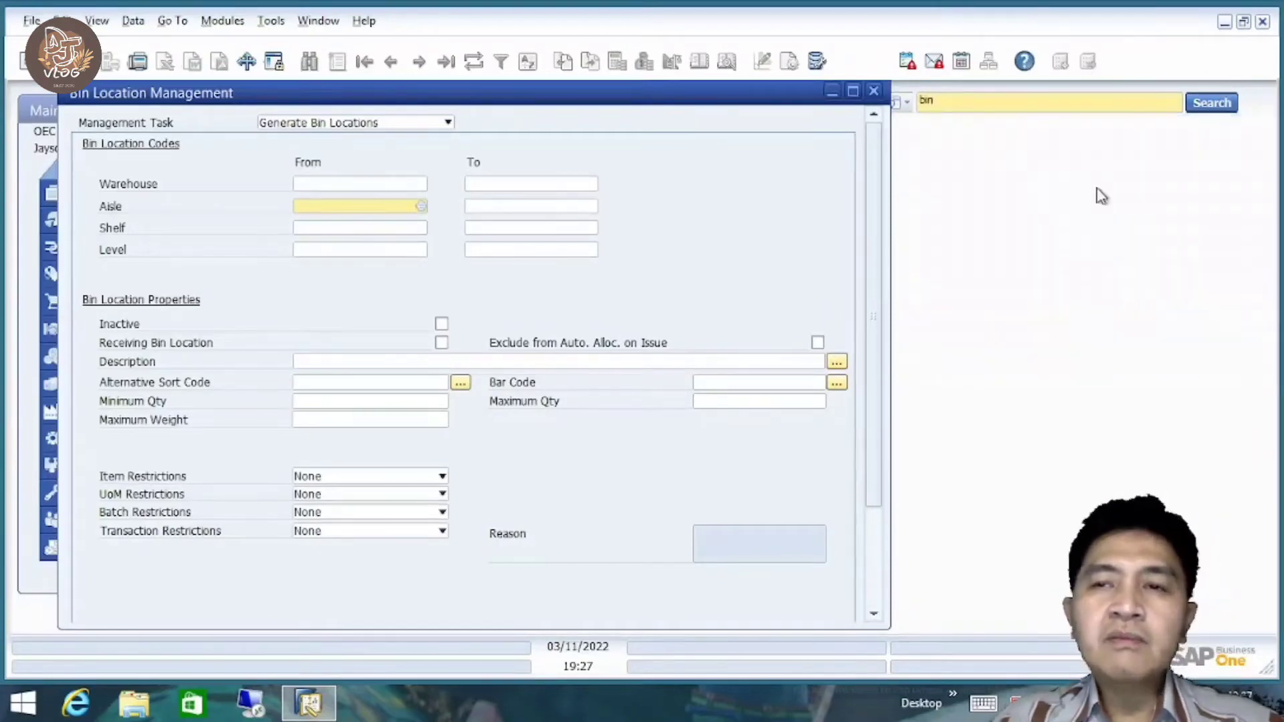
text( l)
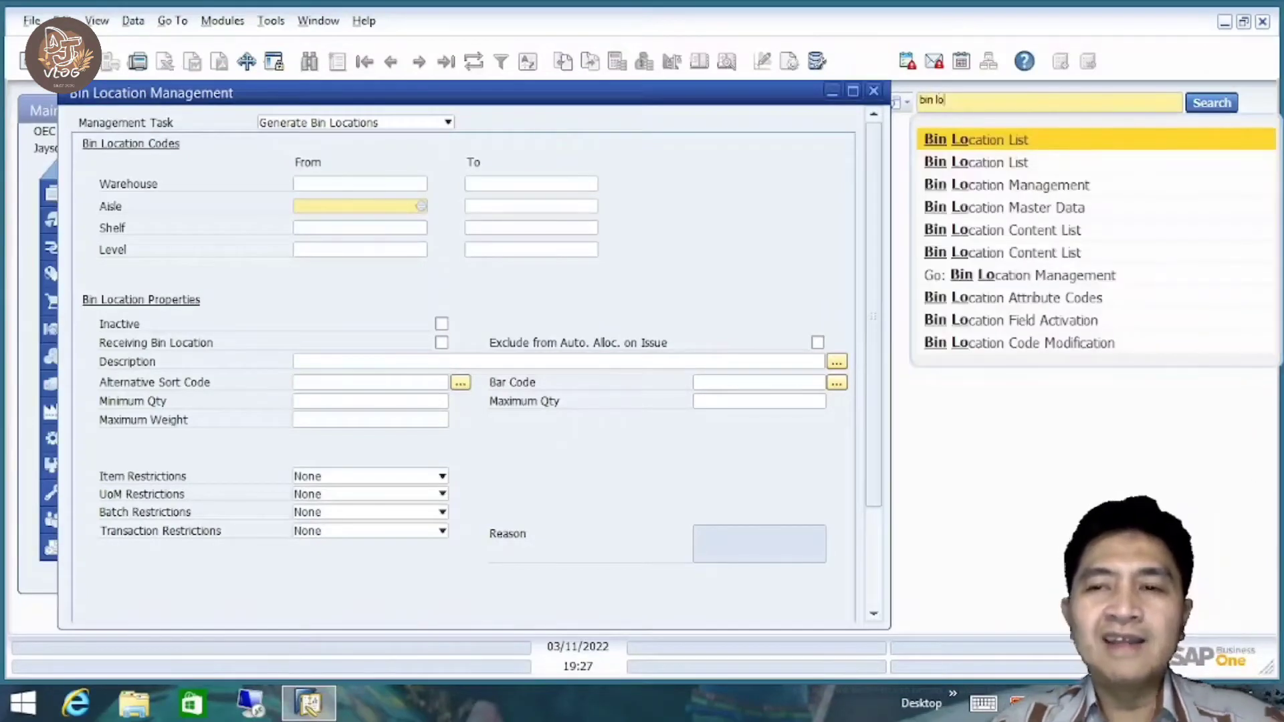
text(oc)
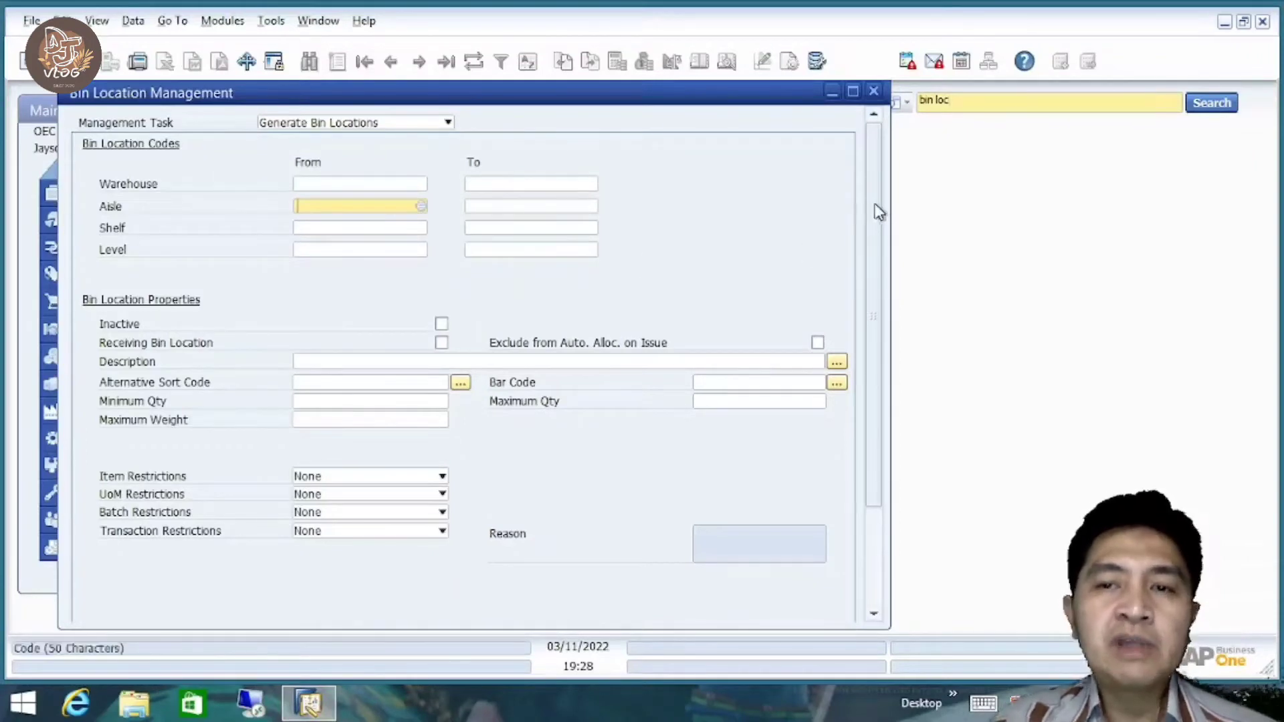
Reposition the Bin Location Management window and examine the From fields for Warehouse, Aisle, Shelf and Level.
drag(877, 209, 871, 163)
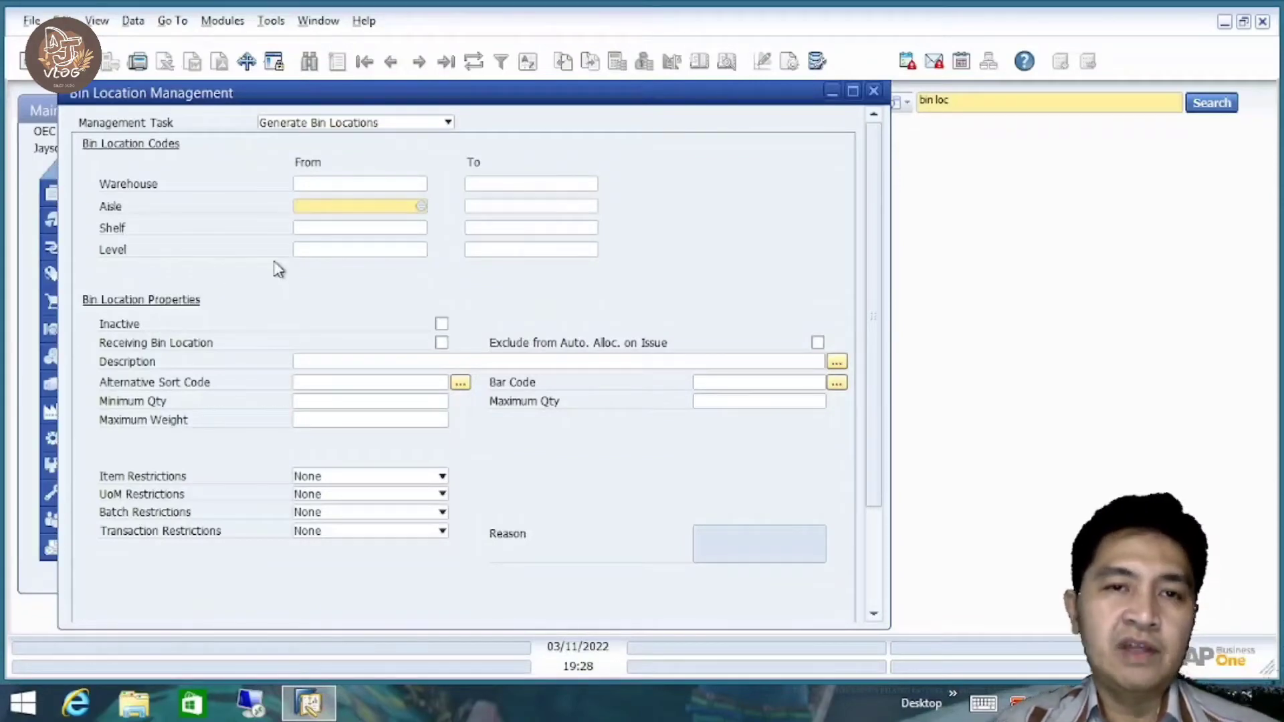
drag(879, 249, 895, 152)
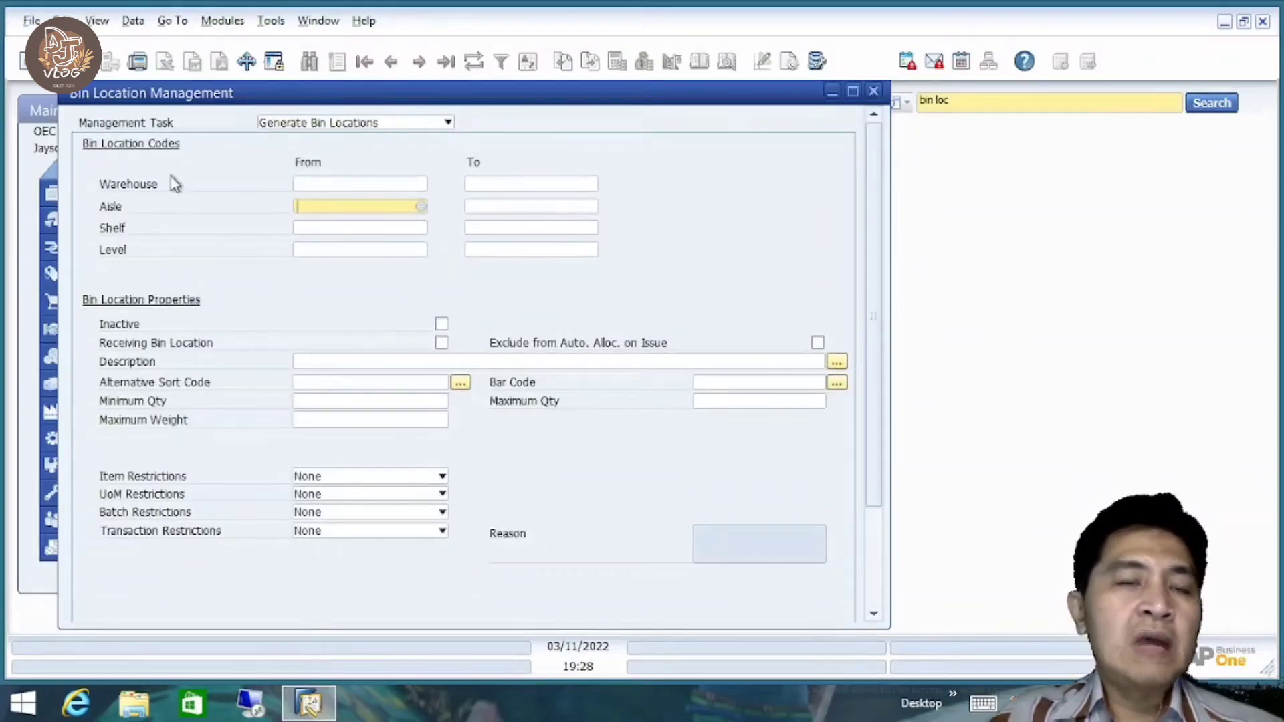
drag(338, 101, 582, 107)
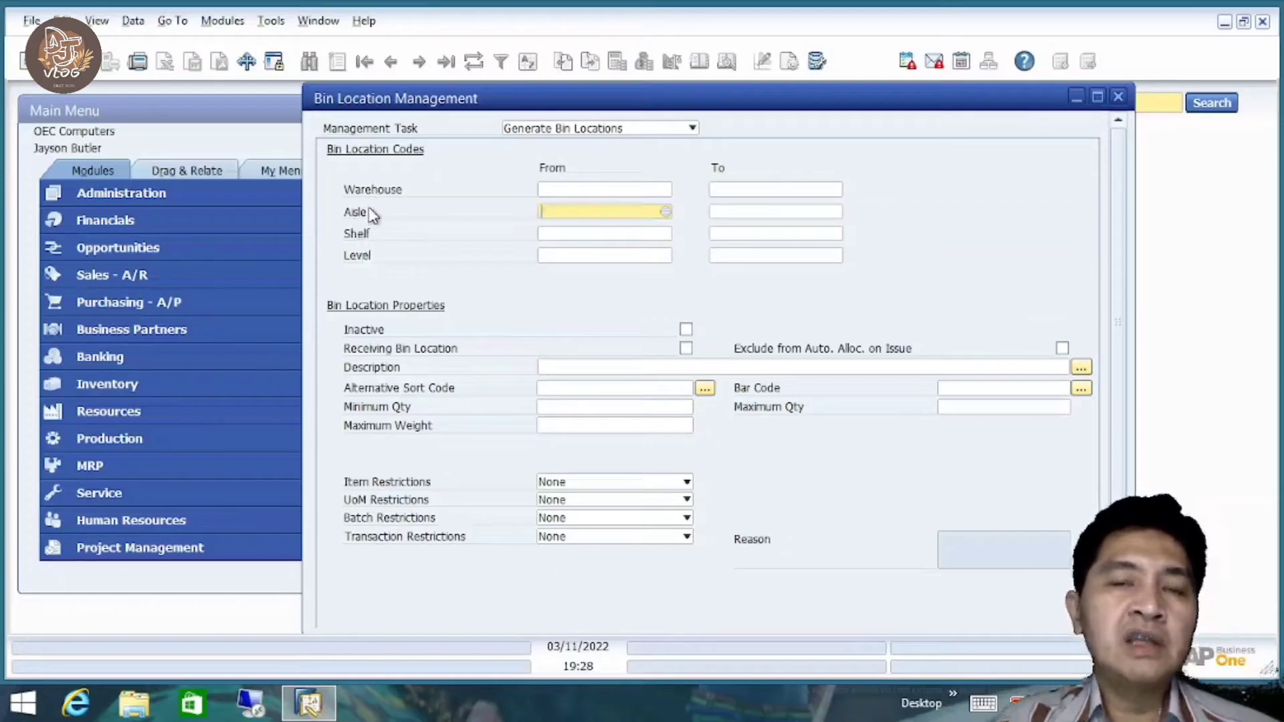
click(569, 189)
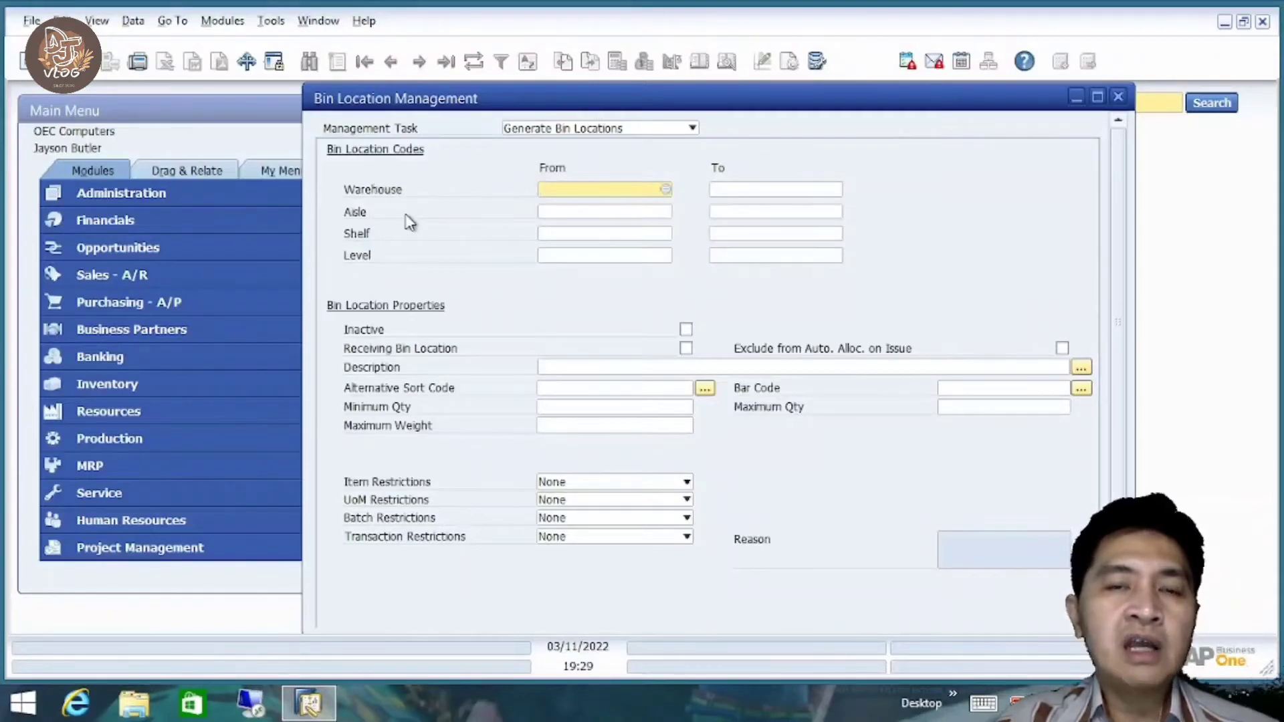
click(572, 212)
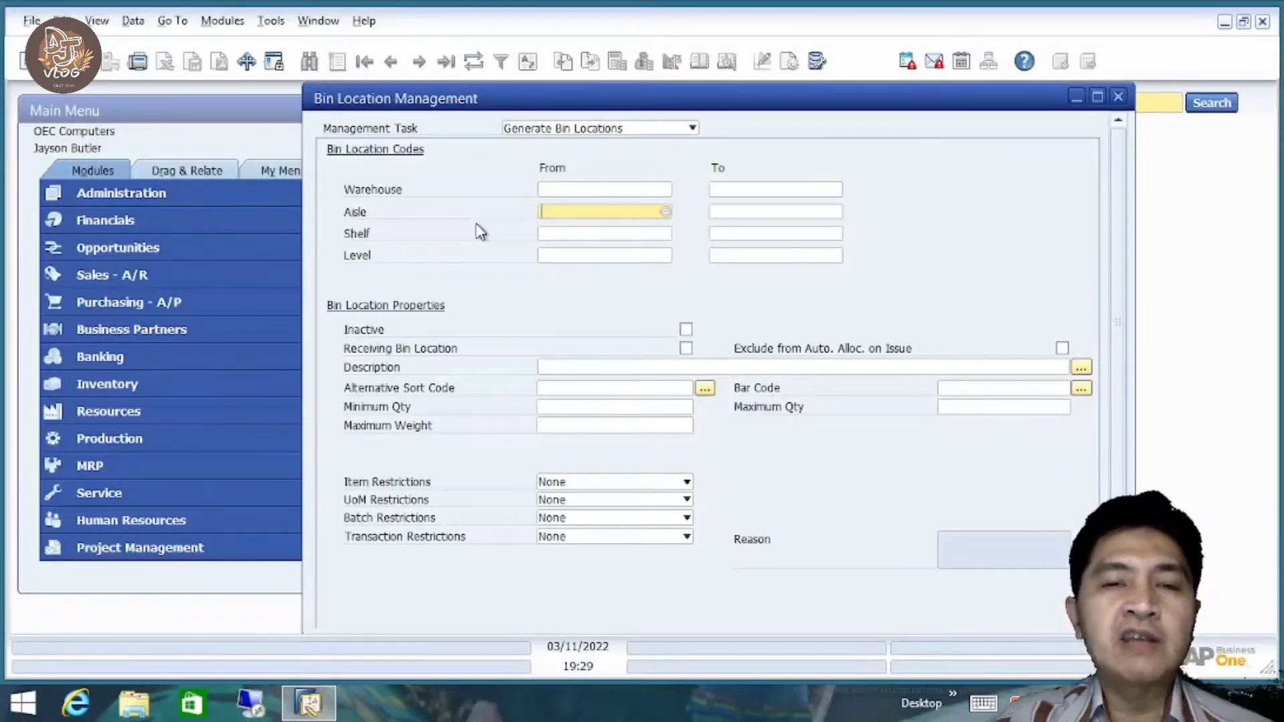
click(559, 241)
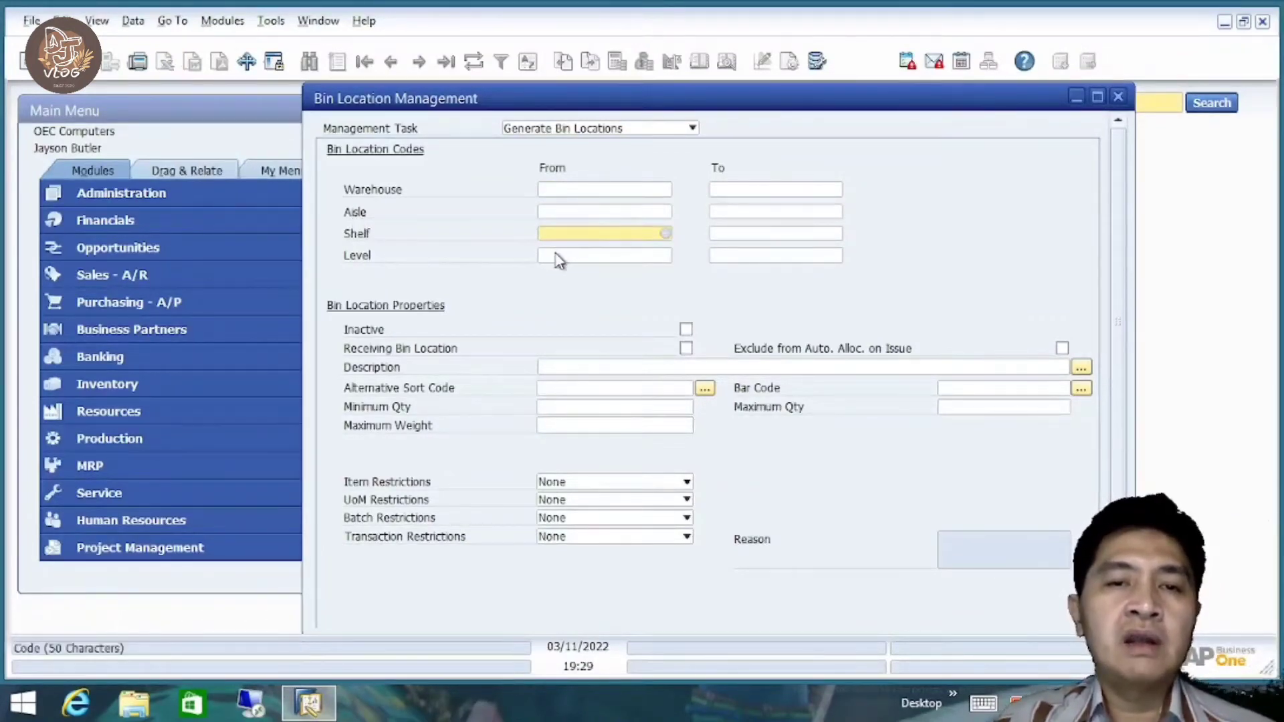
click(556, 256)
click(579, 212)
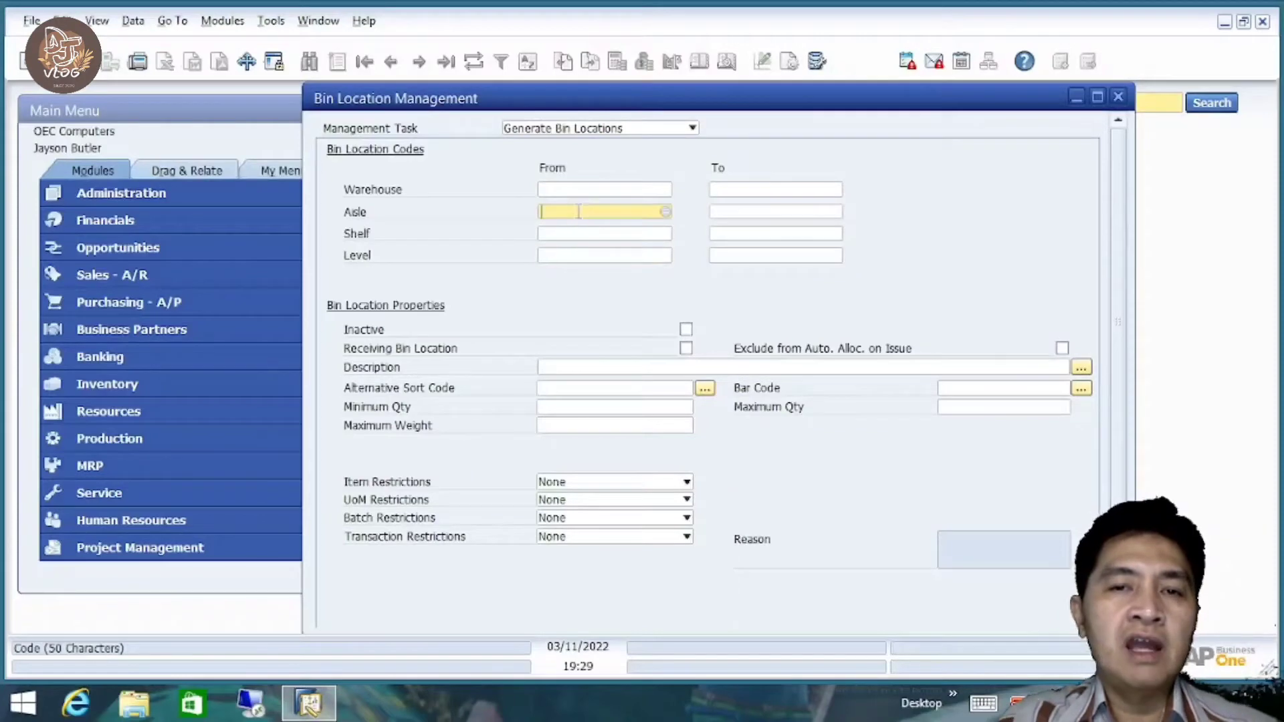
List the sublevel codes available for the From Aisle field and cancel without choosing one.
key(Tab)
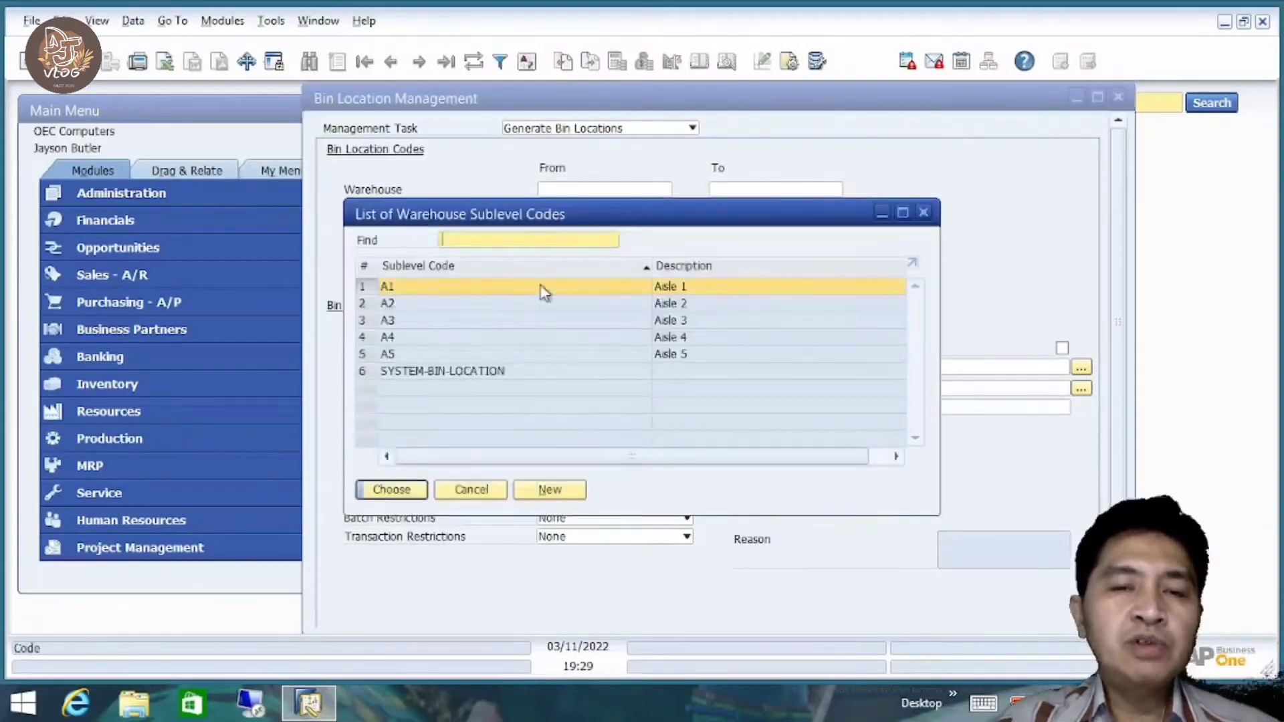
drag(582, 221, 790, 259)
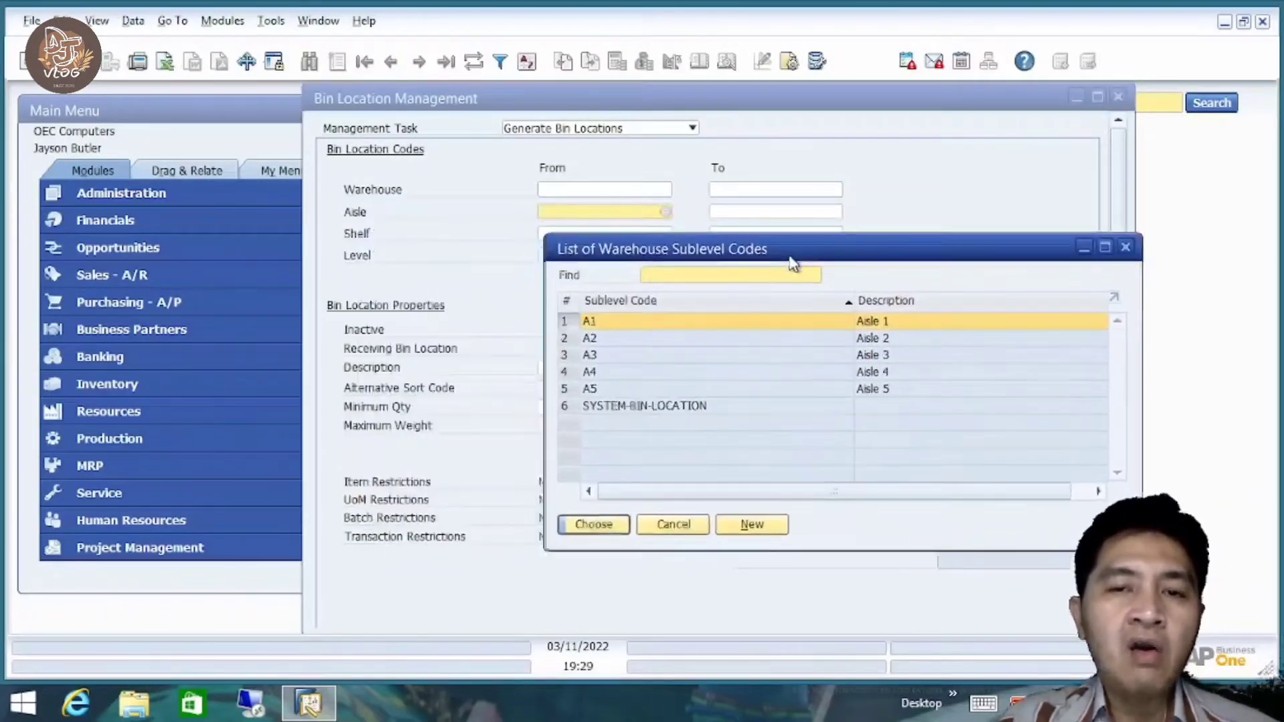
click(612, 391)
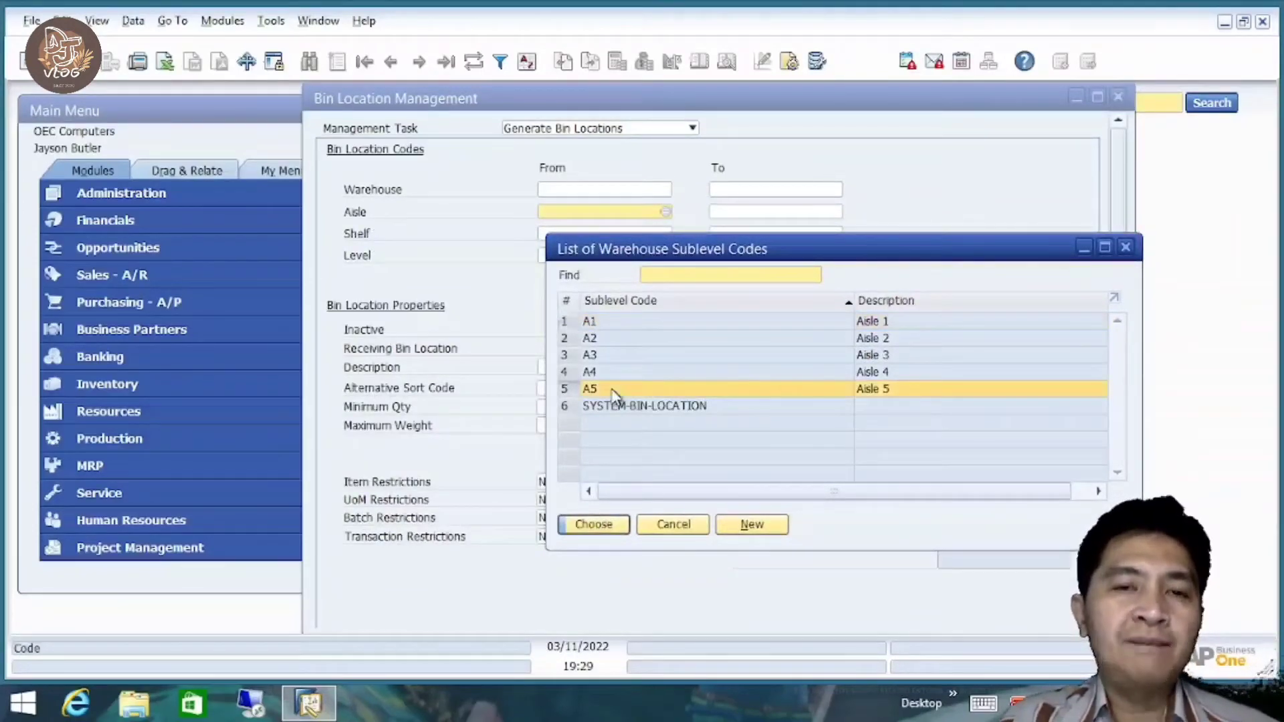
click(673, 524)
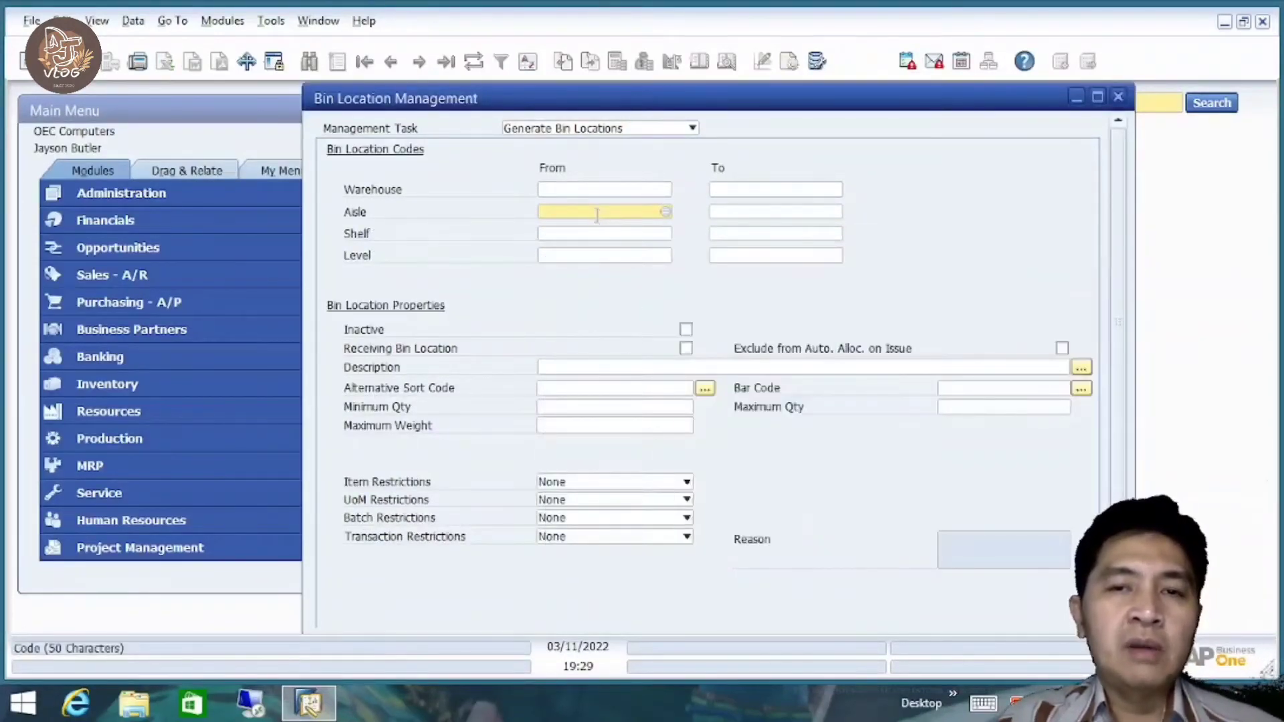
key(Tab)
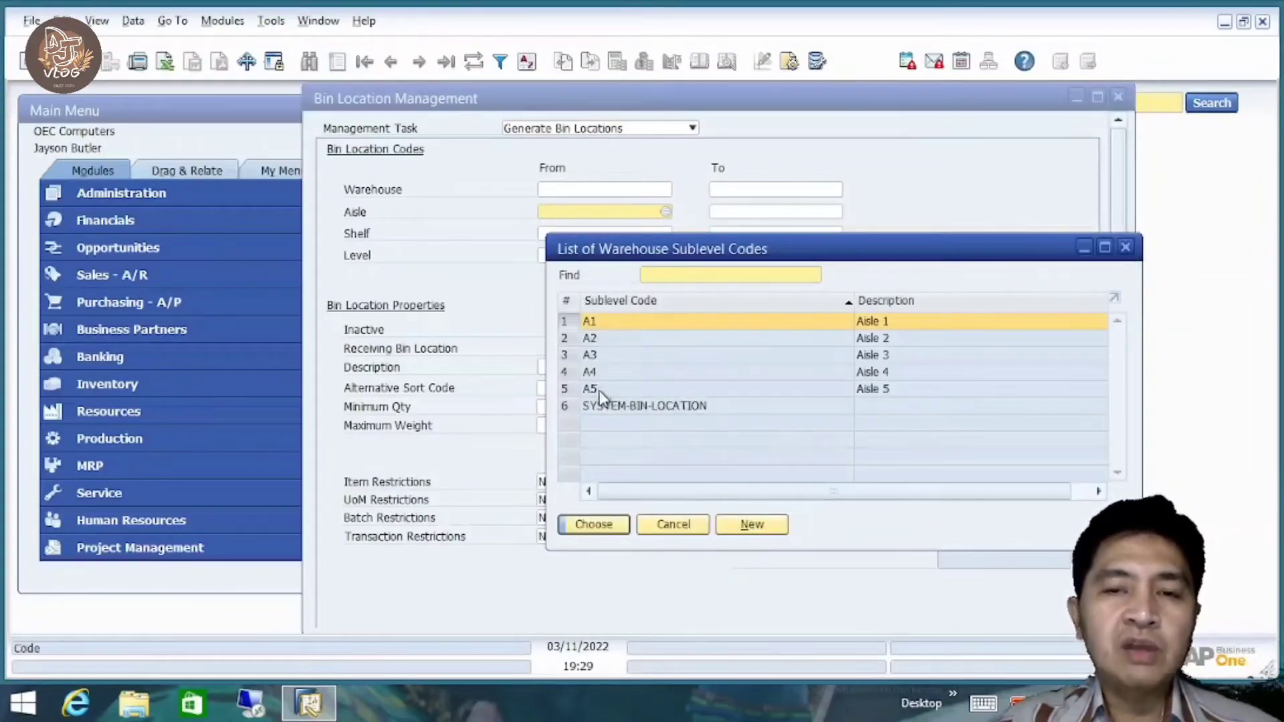
click(684, 529)
List the sublevel codes available for the From Shelf and From Level fields without choosing any.
click(562, 236)
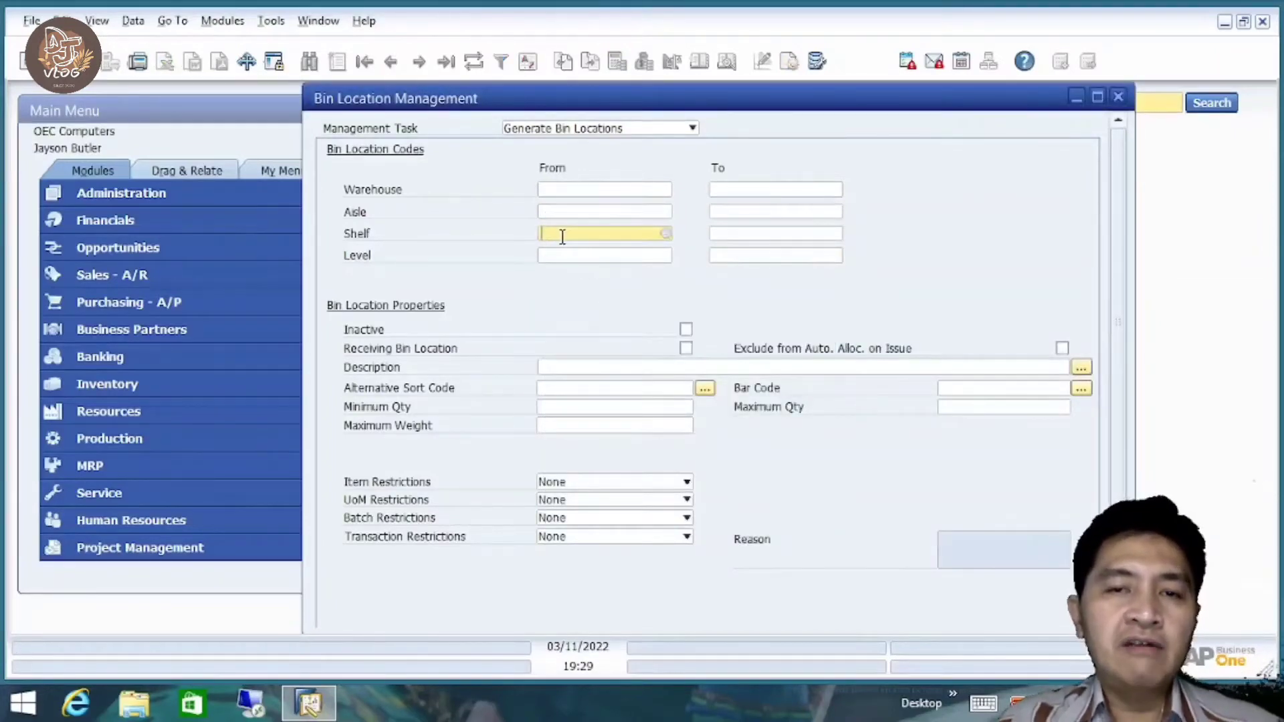
key(Tab)
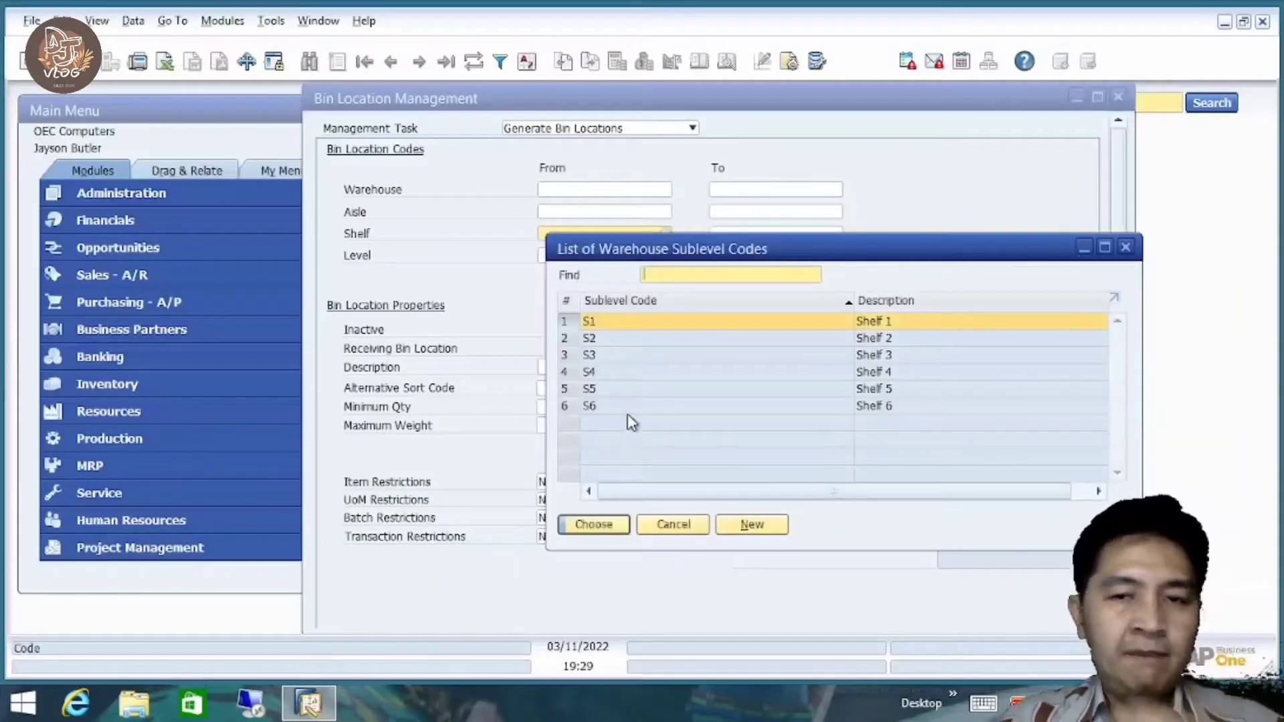
click(673, 526)
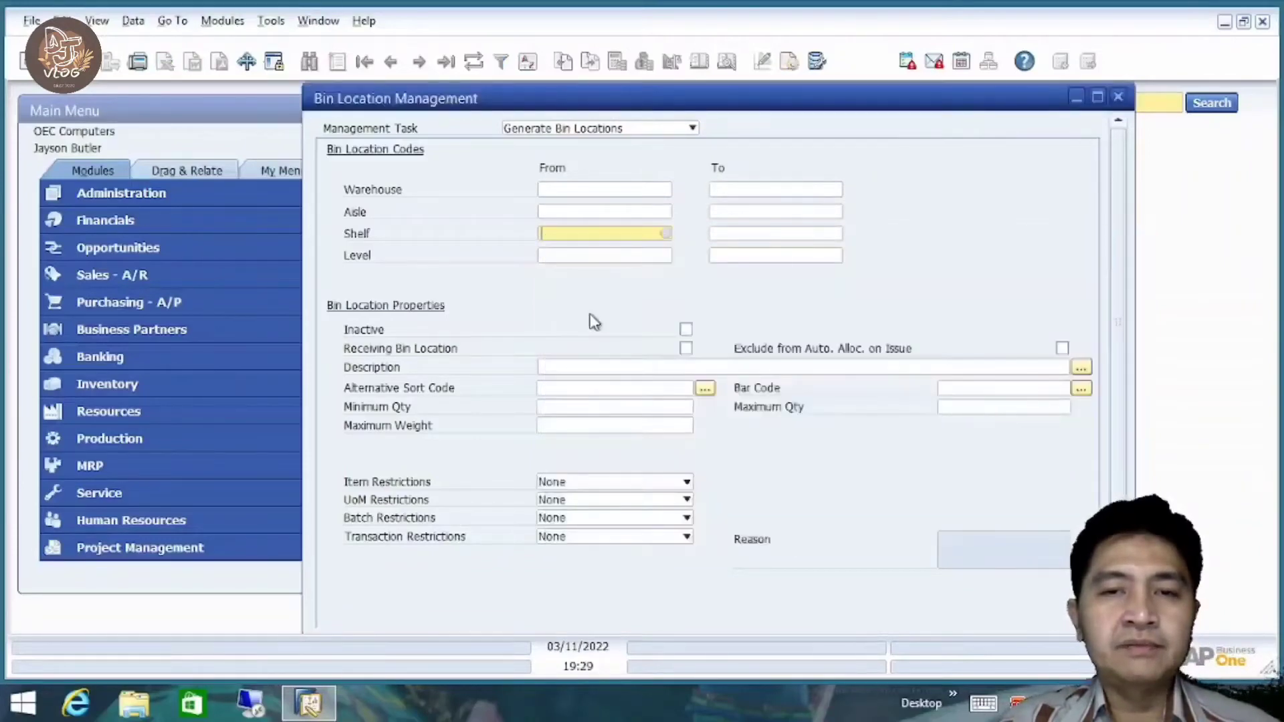
click(562, 257)
key(Tab)
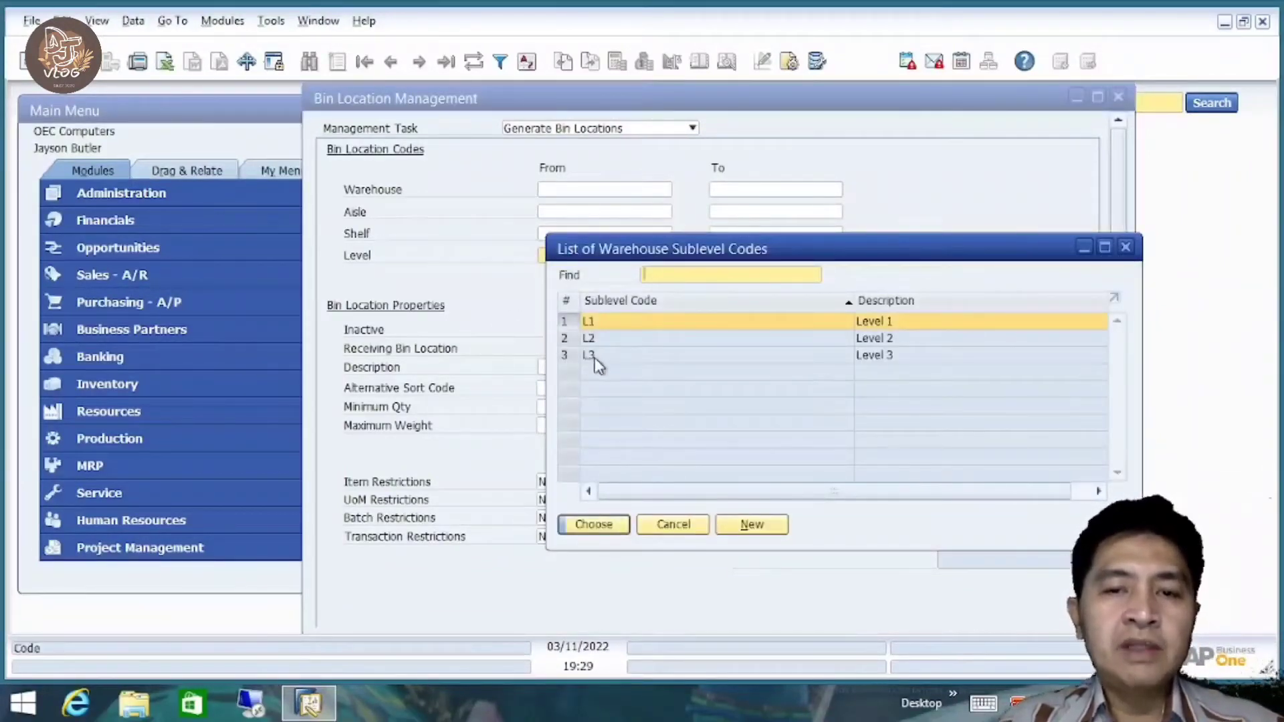
click(674, 526)
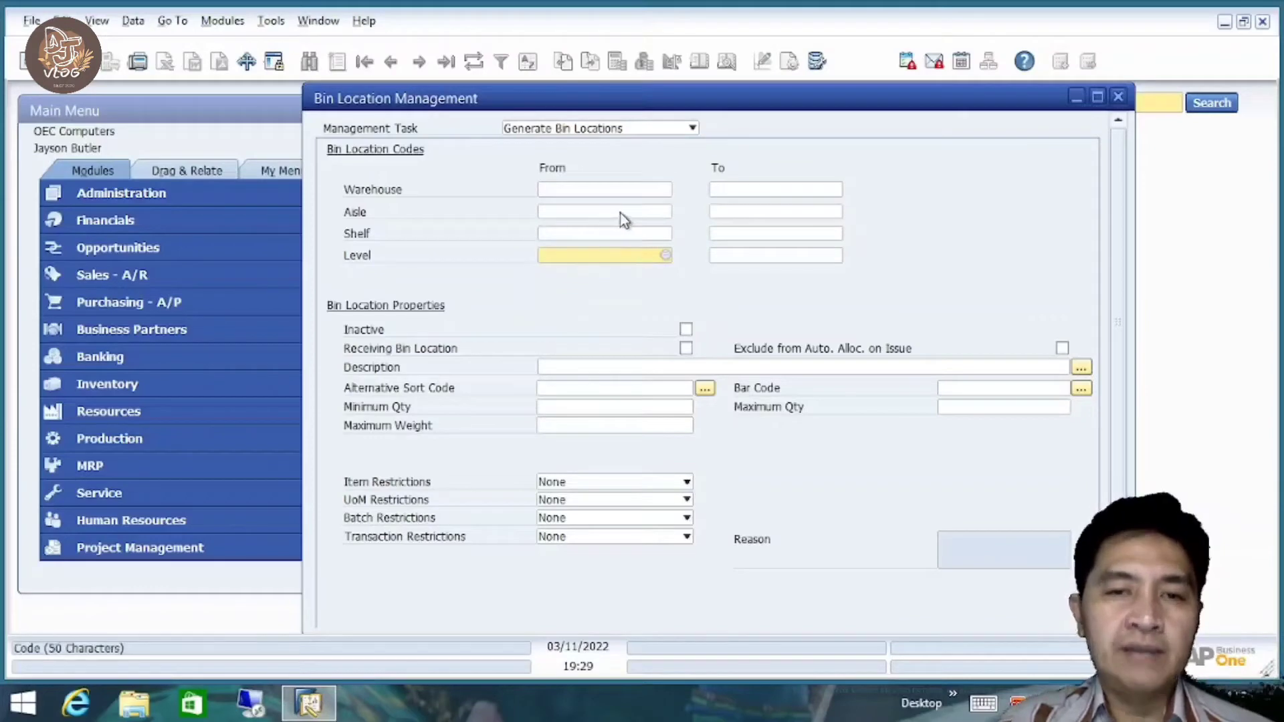
Check the To Level field, and review the From Aisle code list again without making a selection.
click(734, 257)
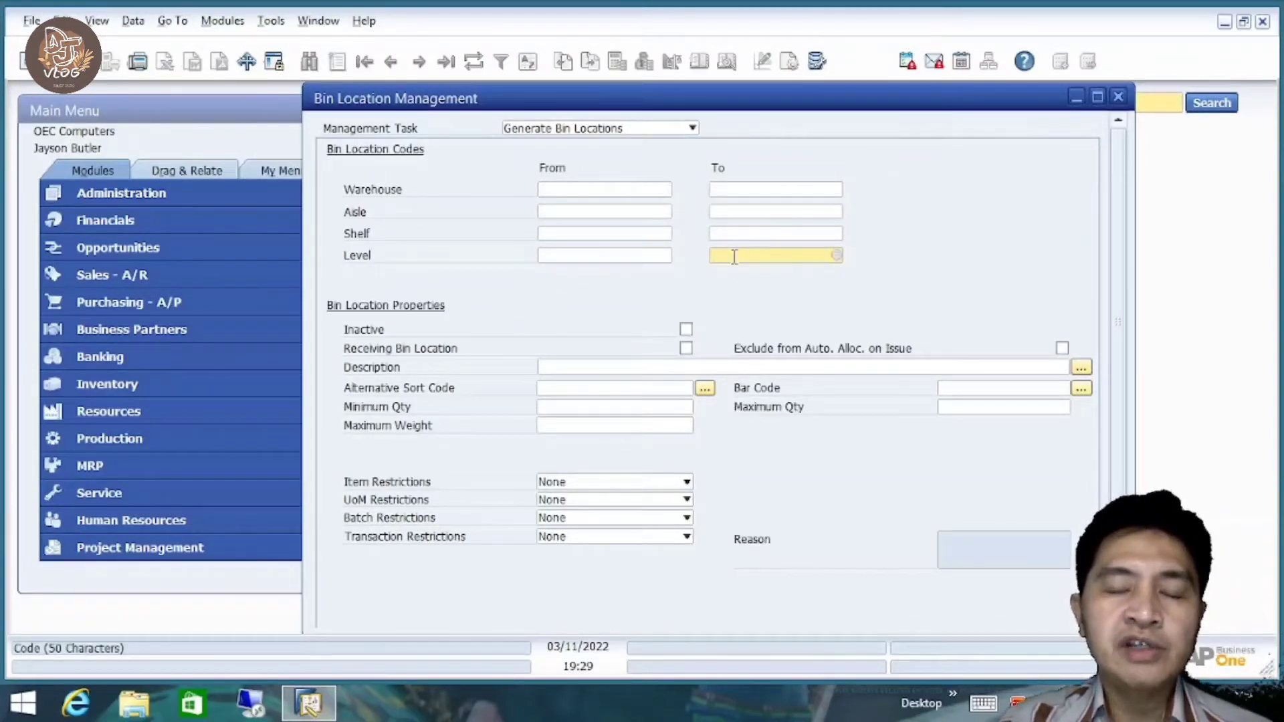
click(611, 212)
double_click(602, 214)
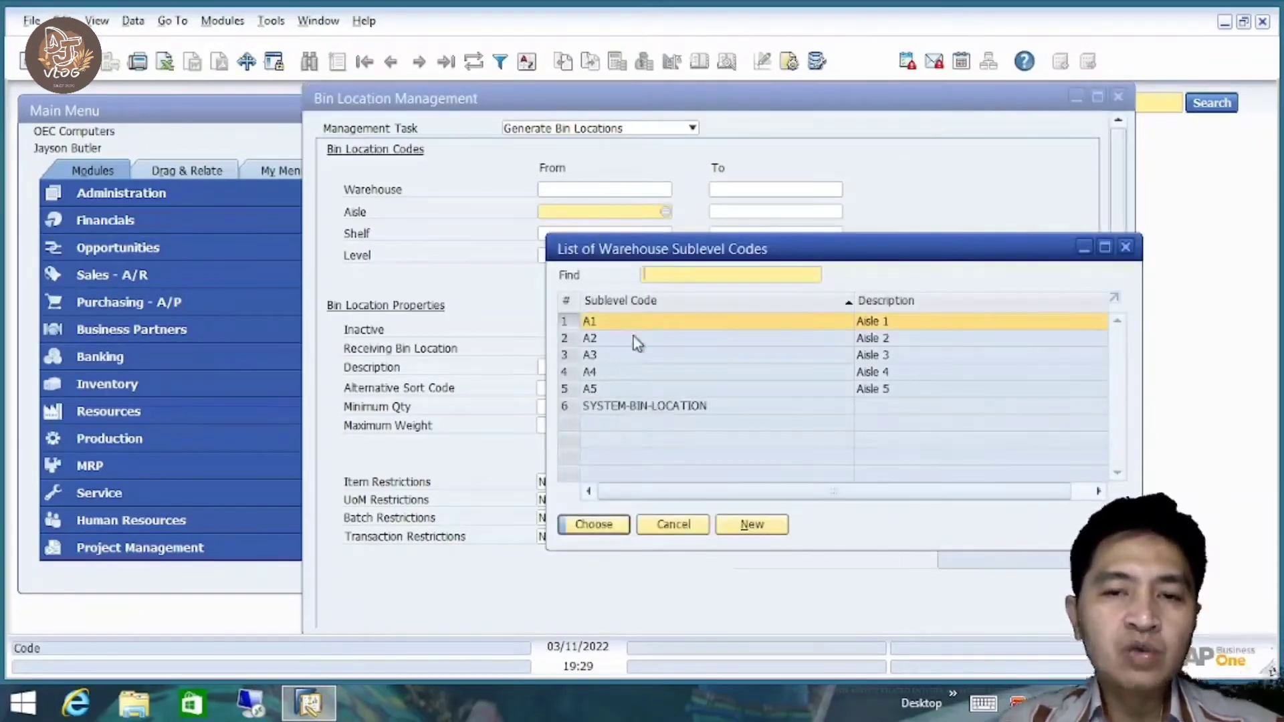
click(675, 527)
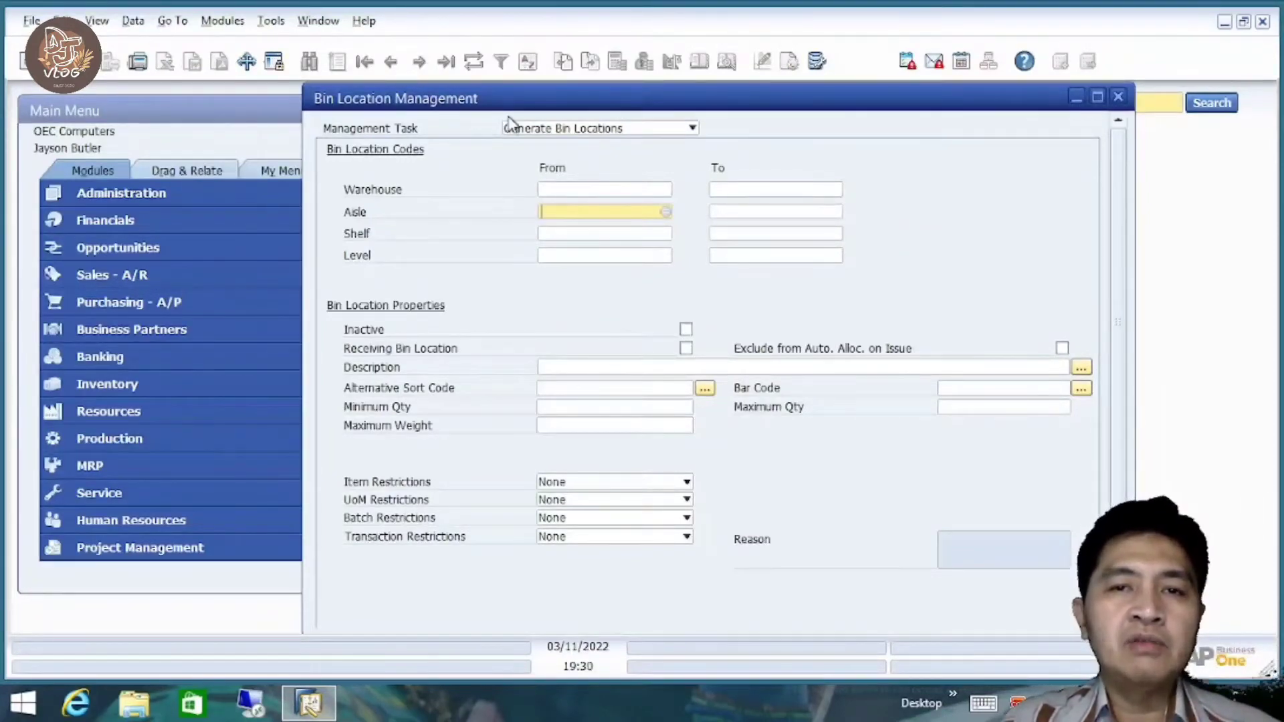
Look over the rest of the Bin Location Management form and close it.
scroll(1130, 311, down, 3)
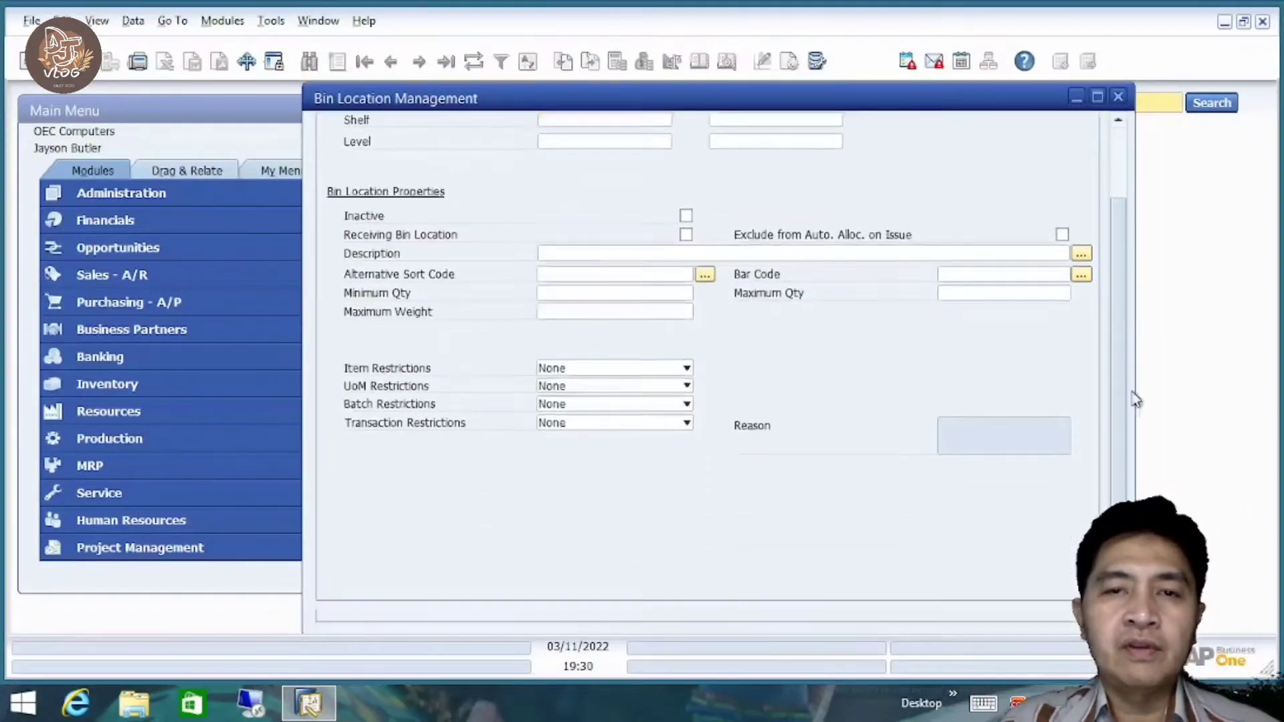
scroll(1137, 396, up, 4)
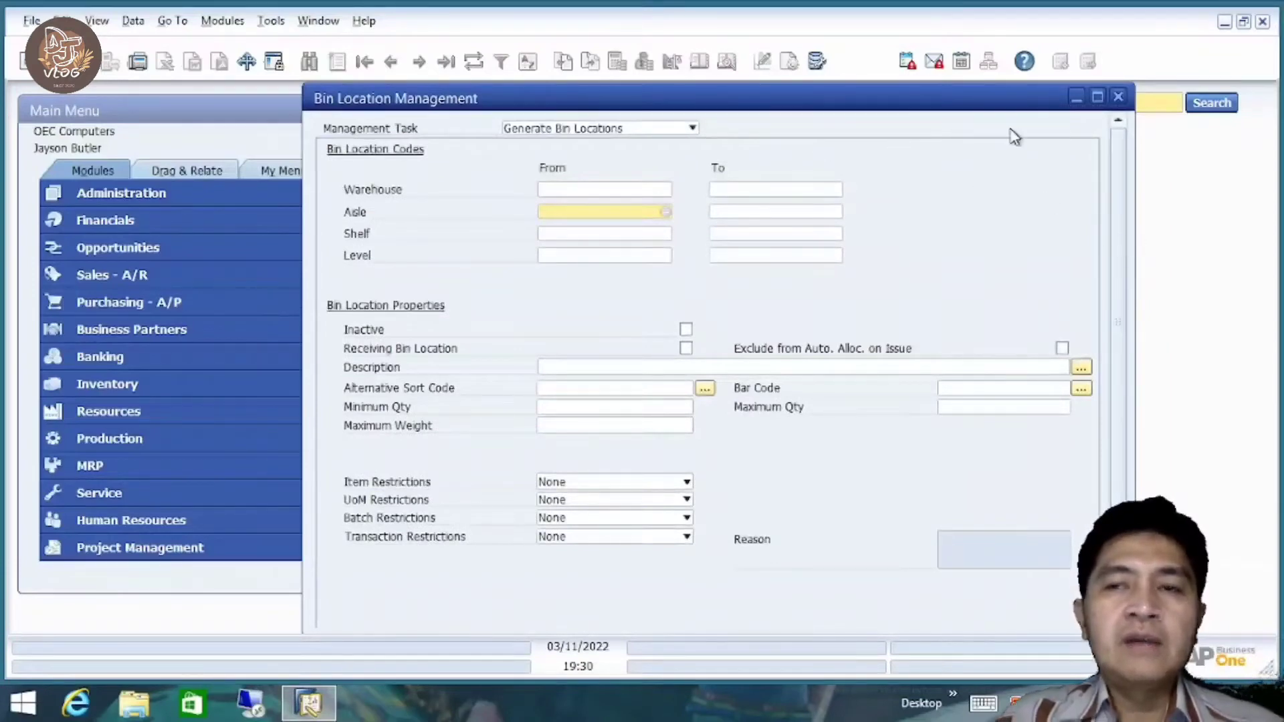
click(1118, 97)
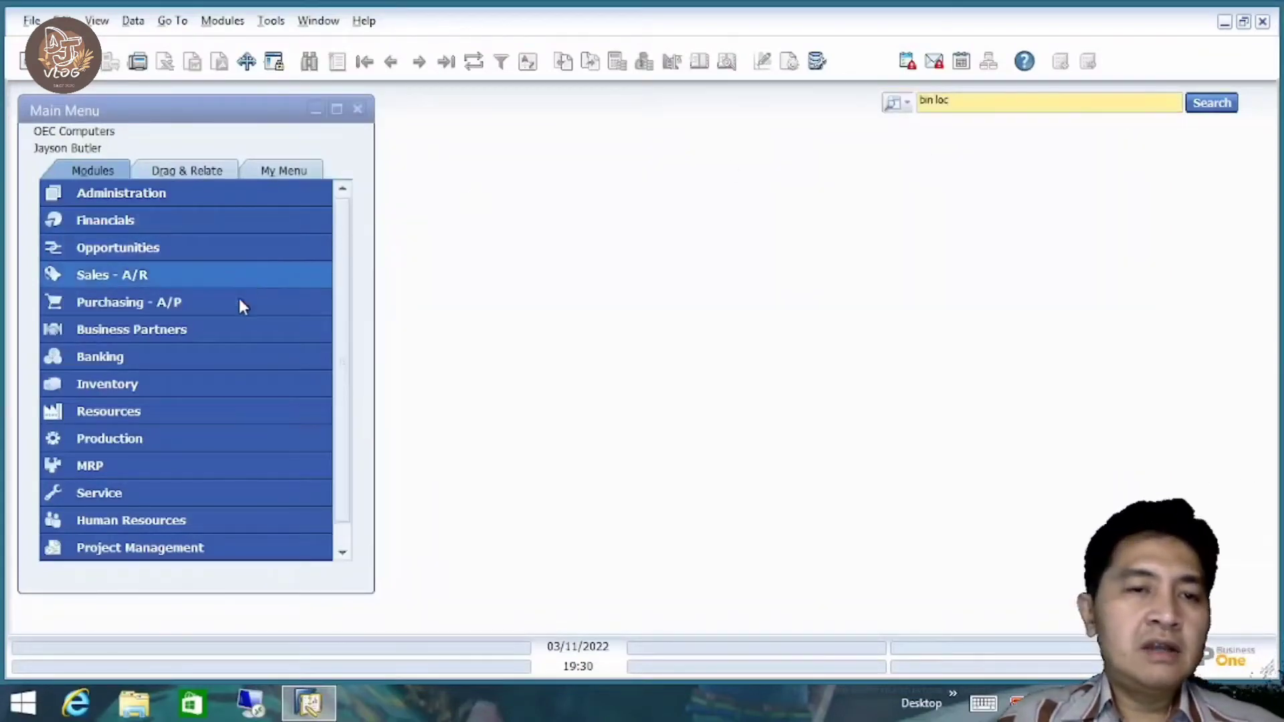
Open Bin Location Master Data from the Inventory module and display the record for bin location 05-A1-S1-L1.
click(201, 378)
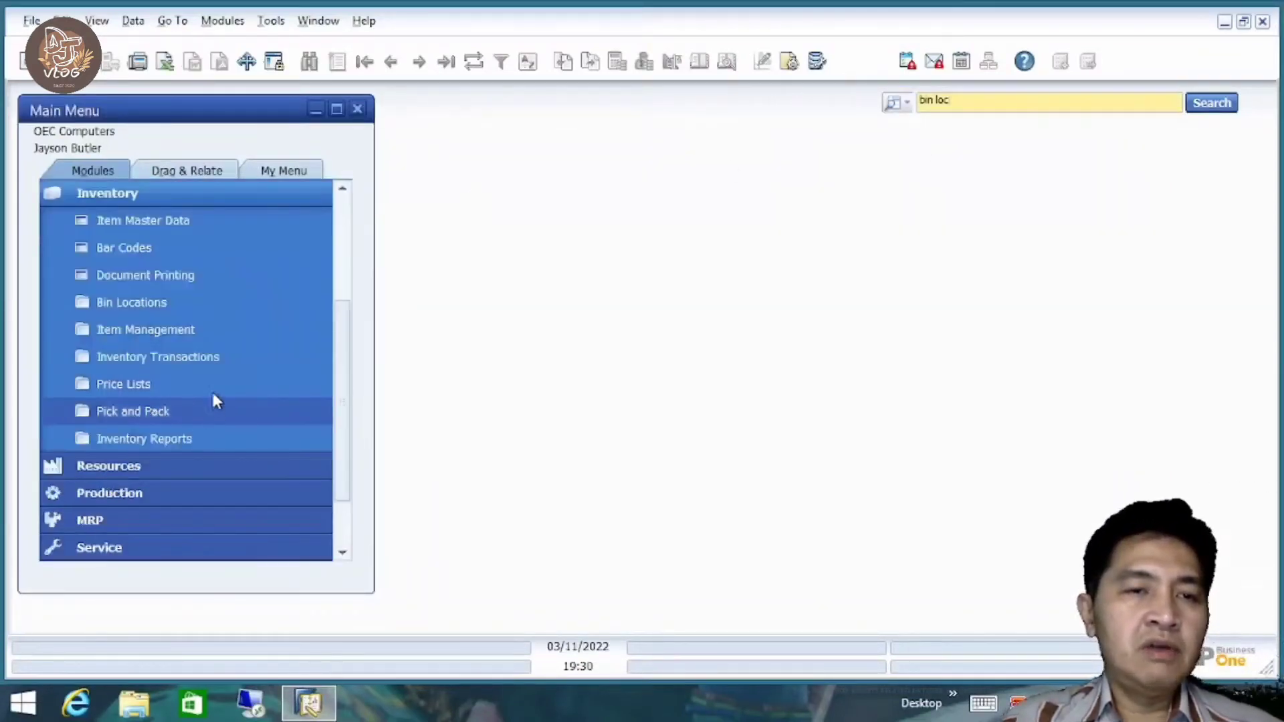
click(215, 306)
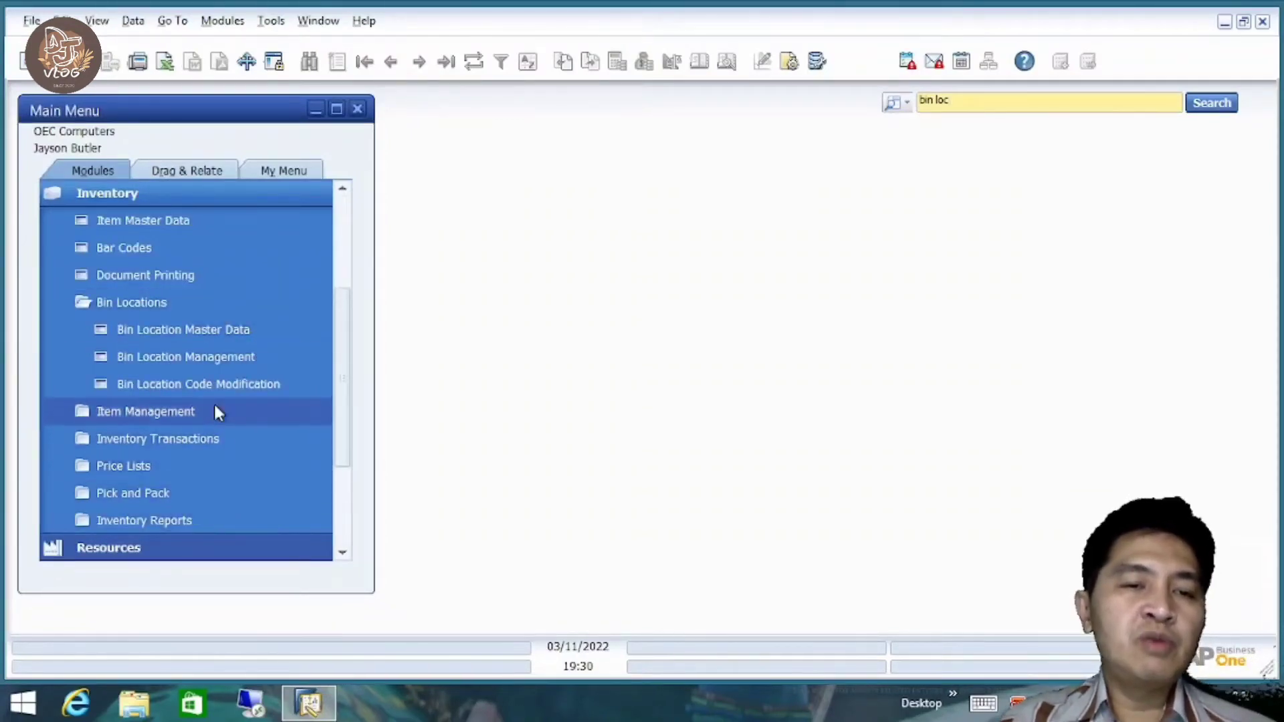
click(229, 330)
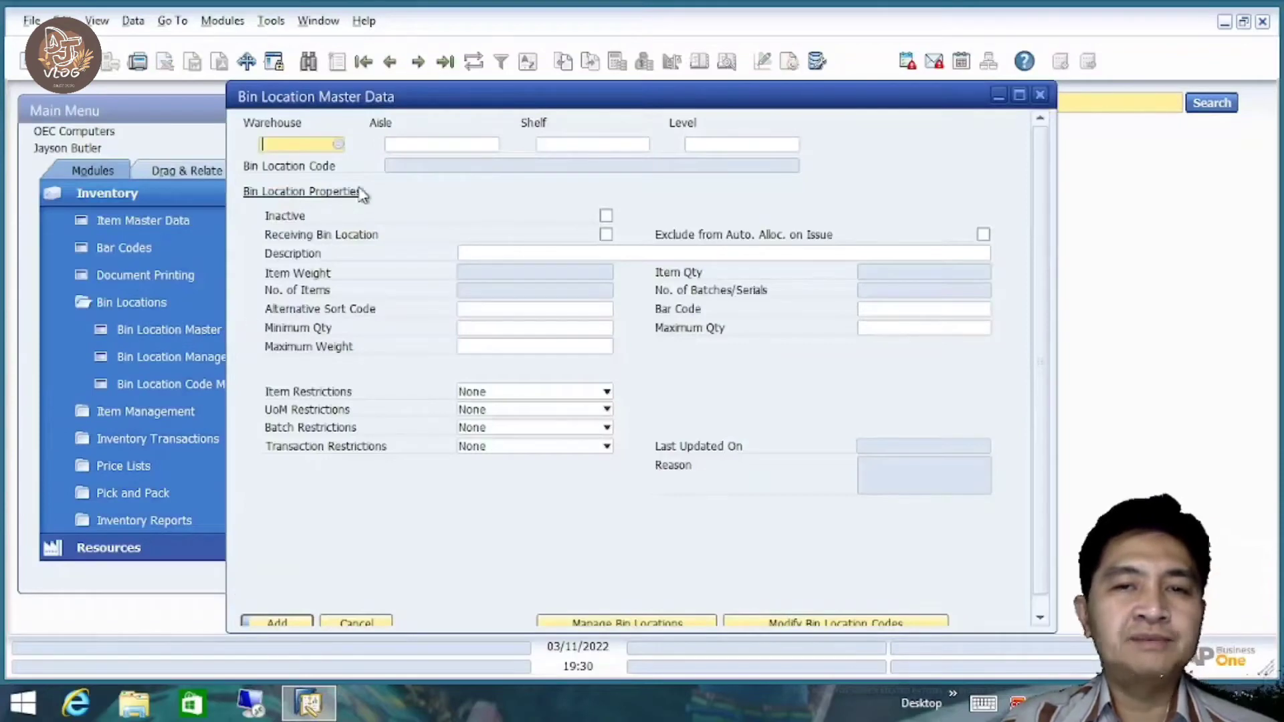
click(420, 60)
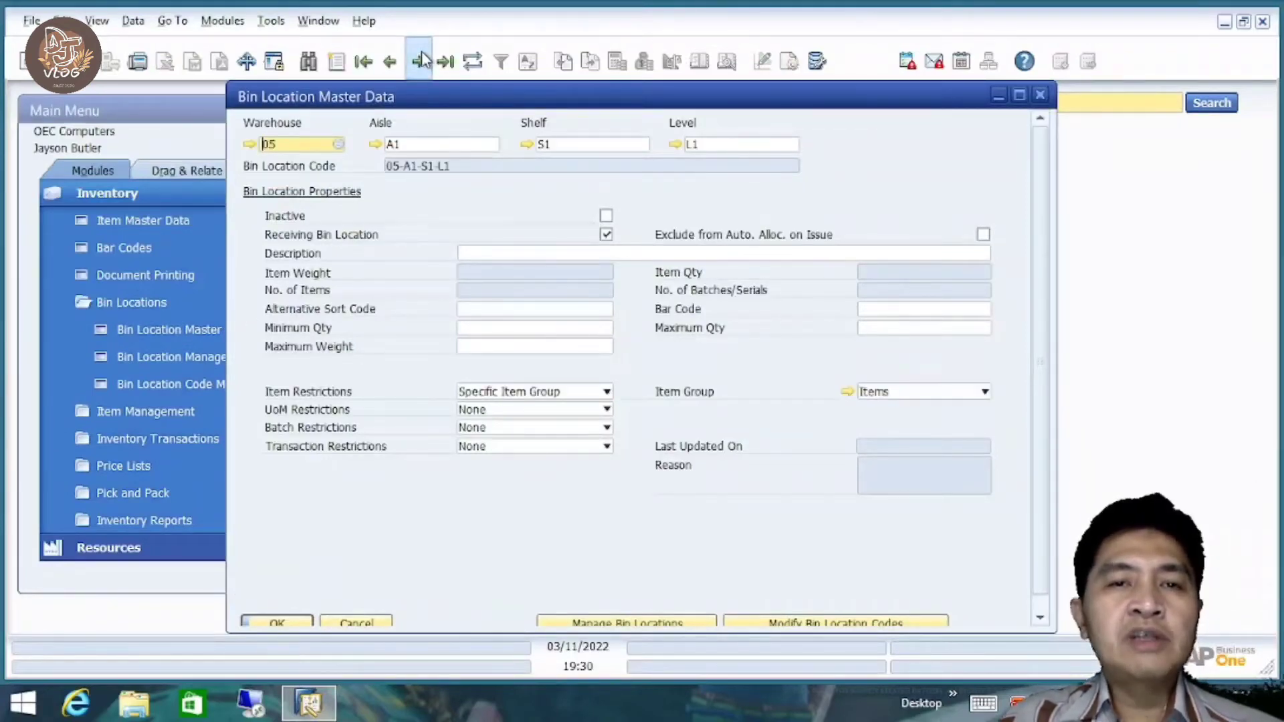
drag(546, 101, 656, 107)
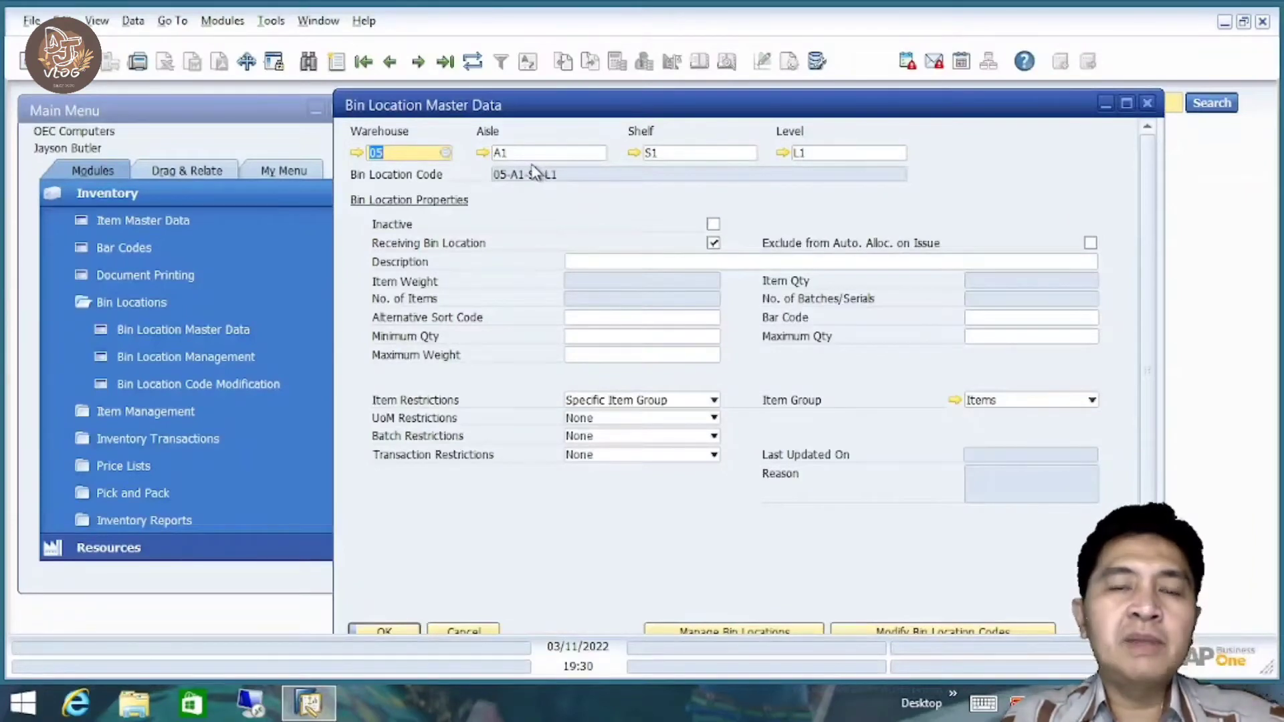
Try the description "dfh" for bin location 05-A1-S1-L1 and clear it again.
click(617, 262)
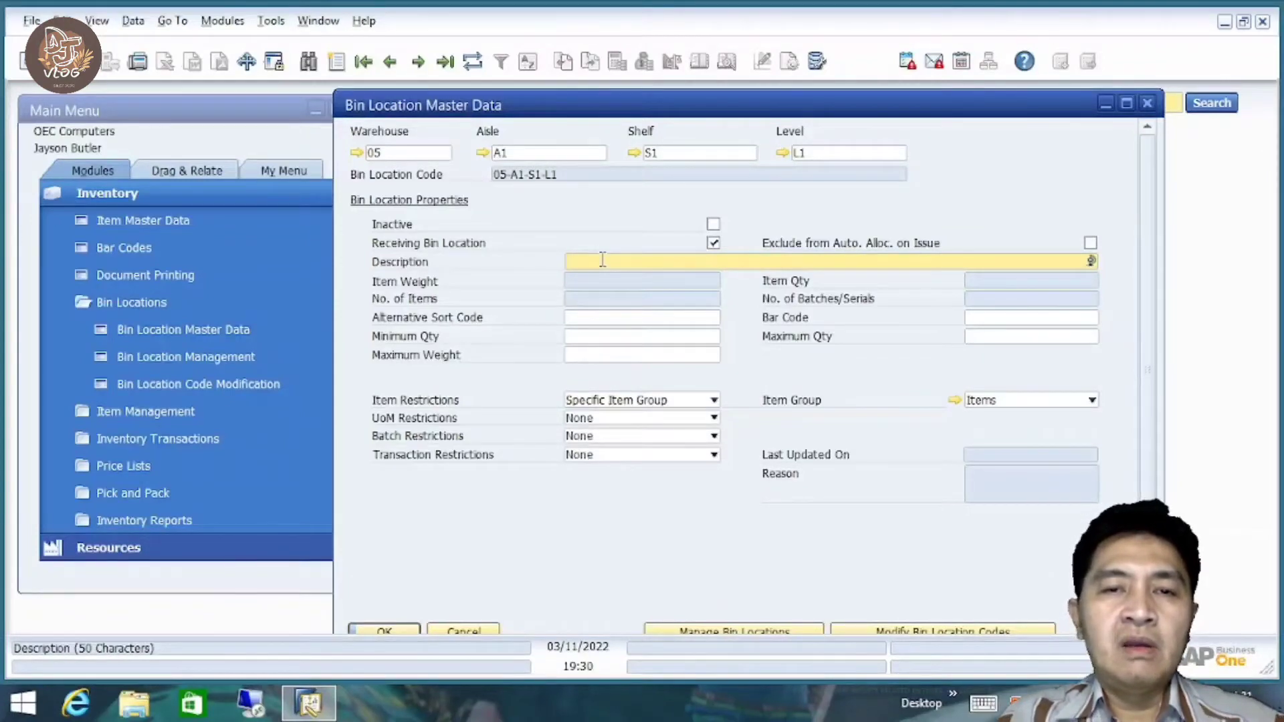
text(dfh)
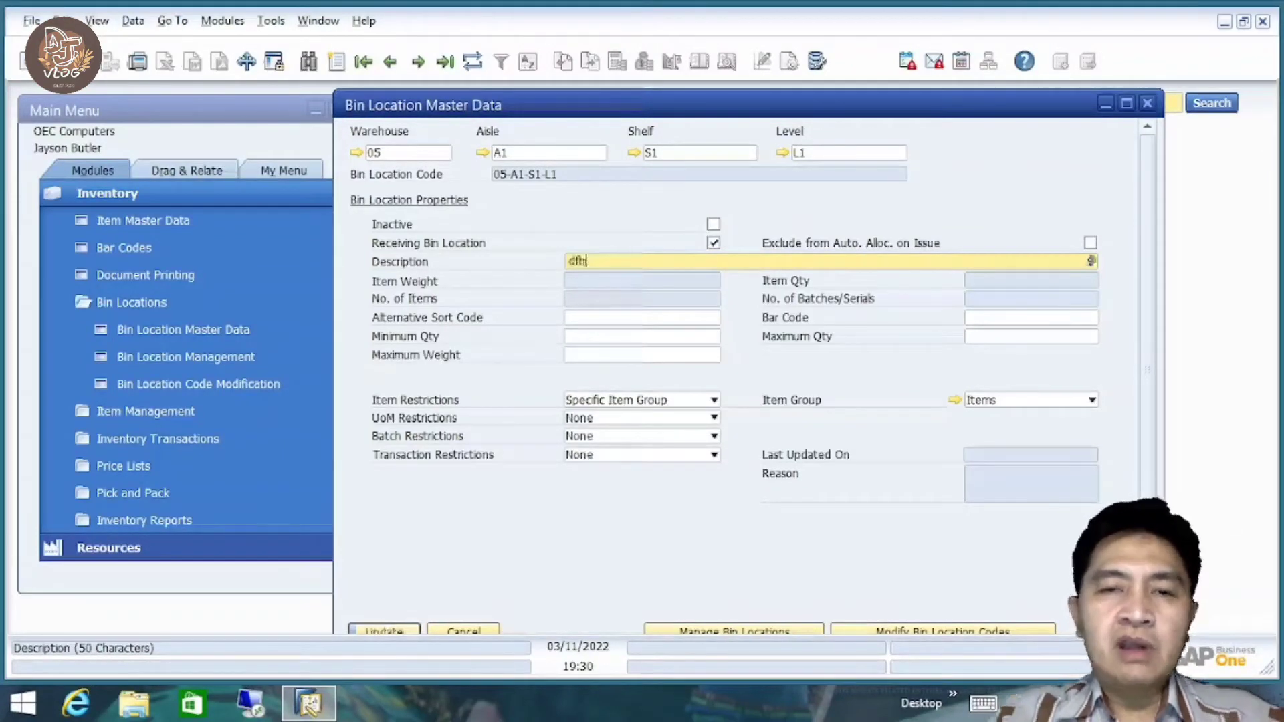
key(BackSpace)
key(BackSpace)
key(BackSpace)
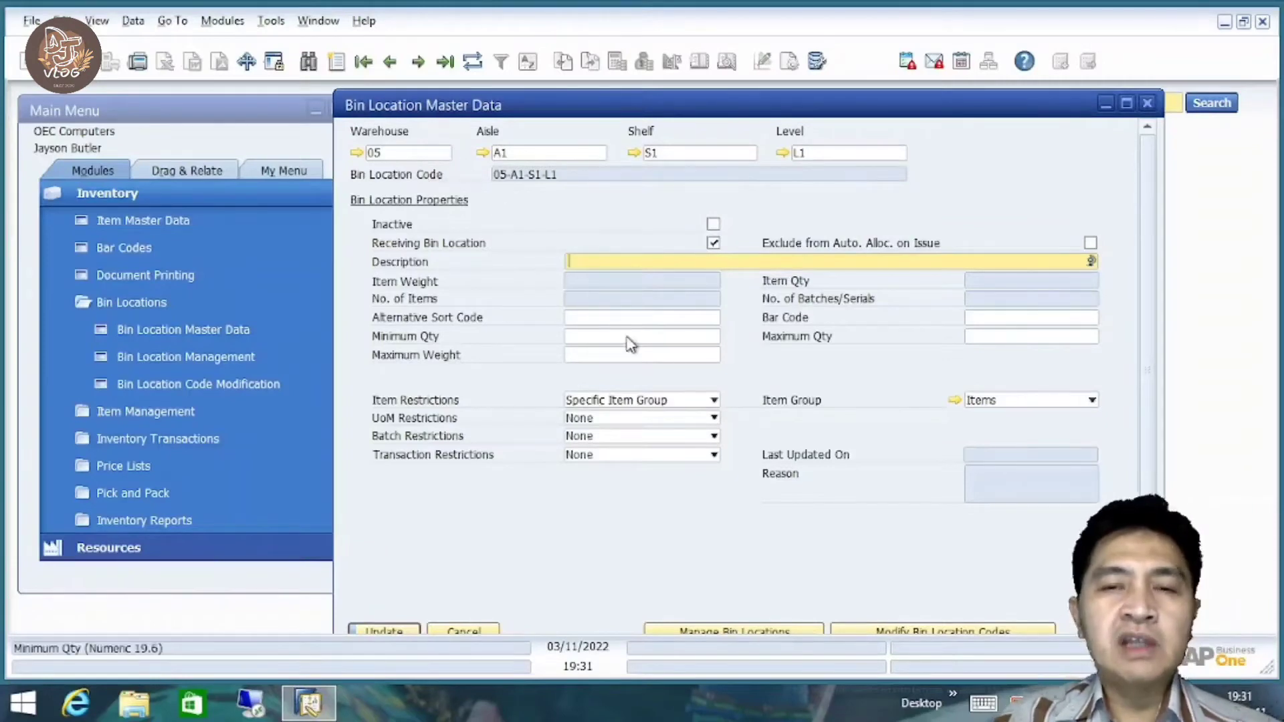
Examine the bin location's Alternative Sort Code, Minimum Qty, Maximum Qty and Maximum Weight fields.
click(604, 316)
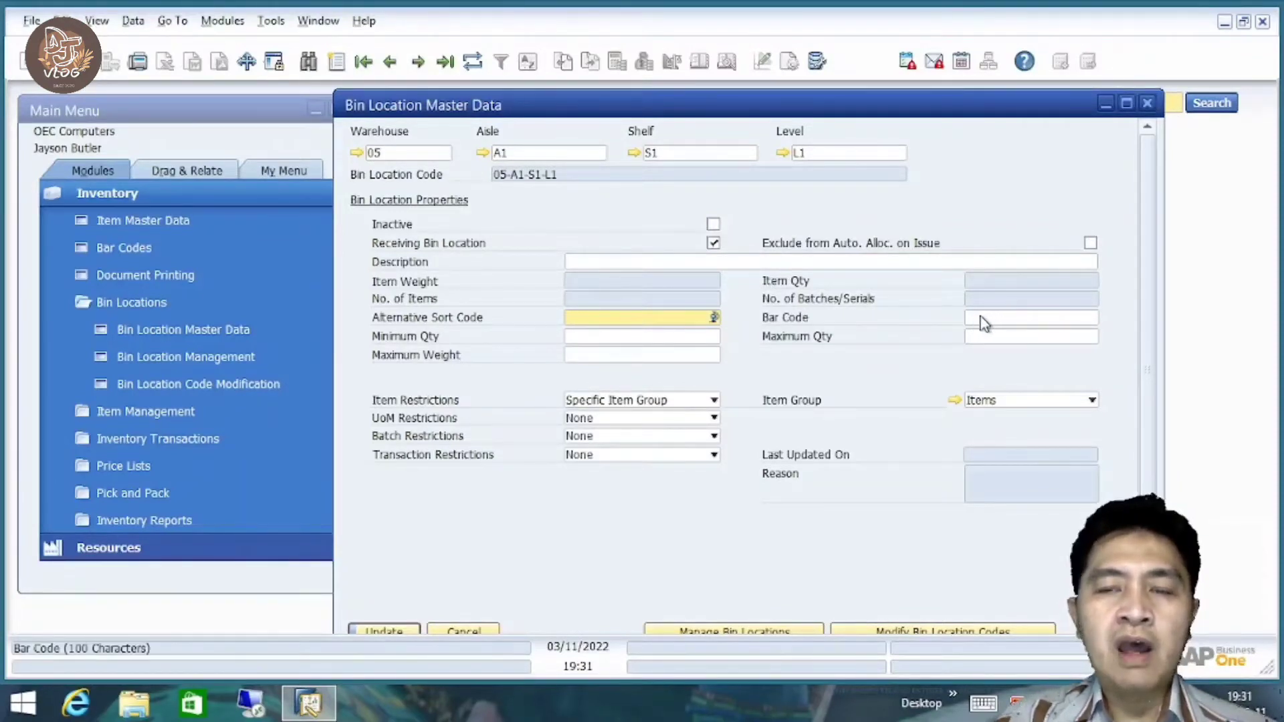
click(990, 334)
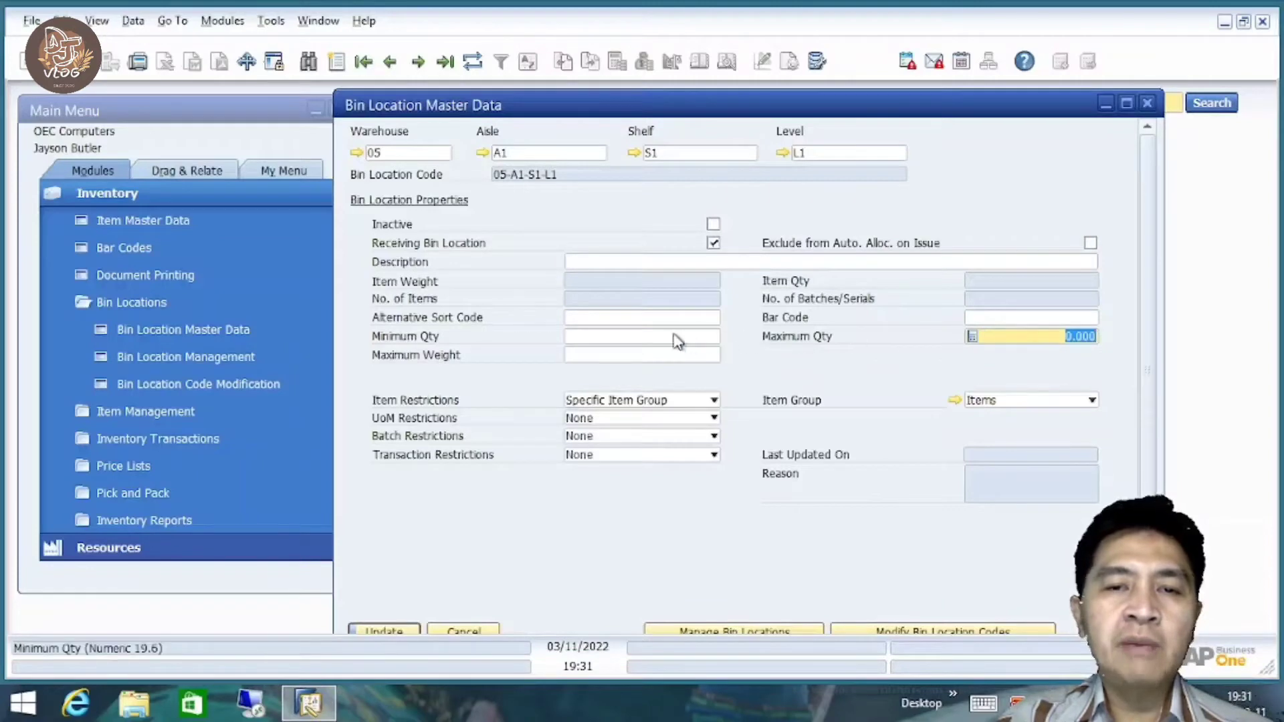
click(646, 337)
click(629, 355)
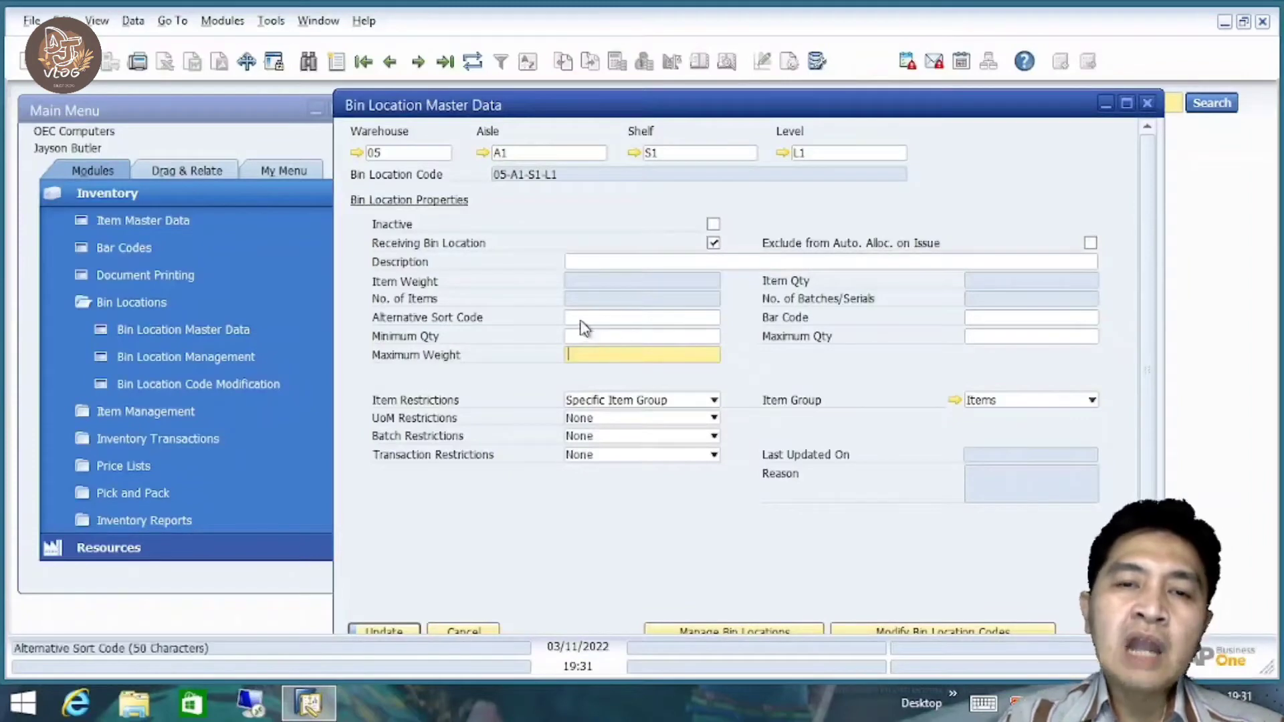
click(599, 336)
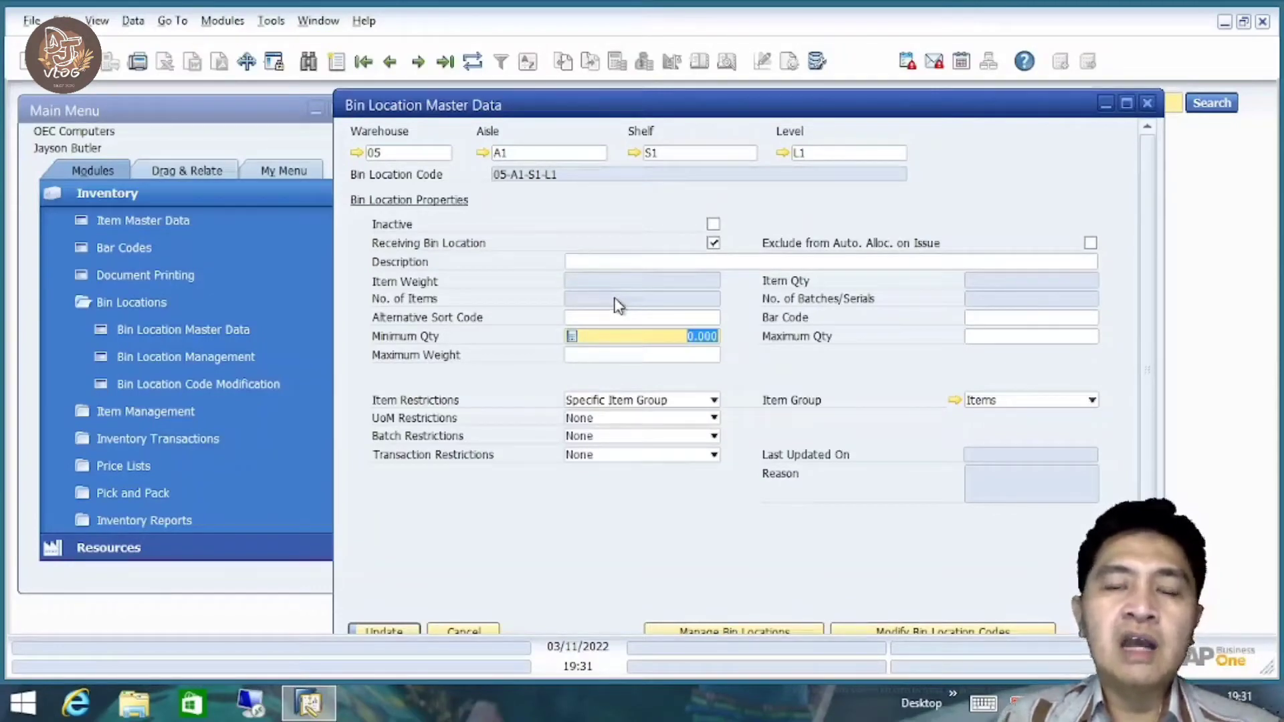
click(612, 335)
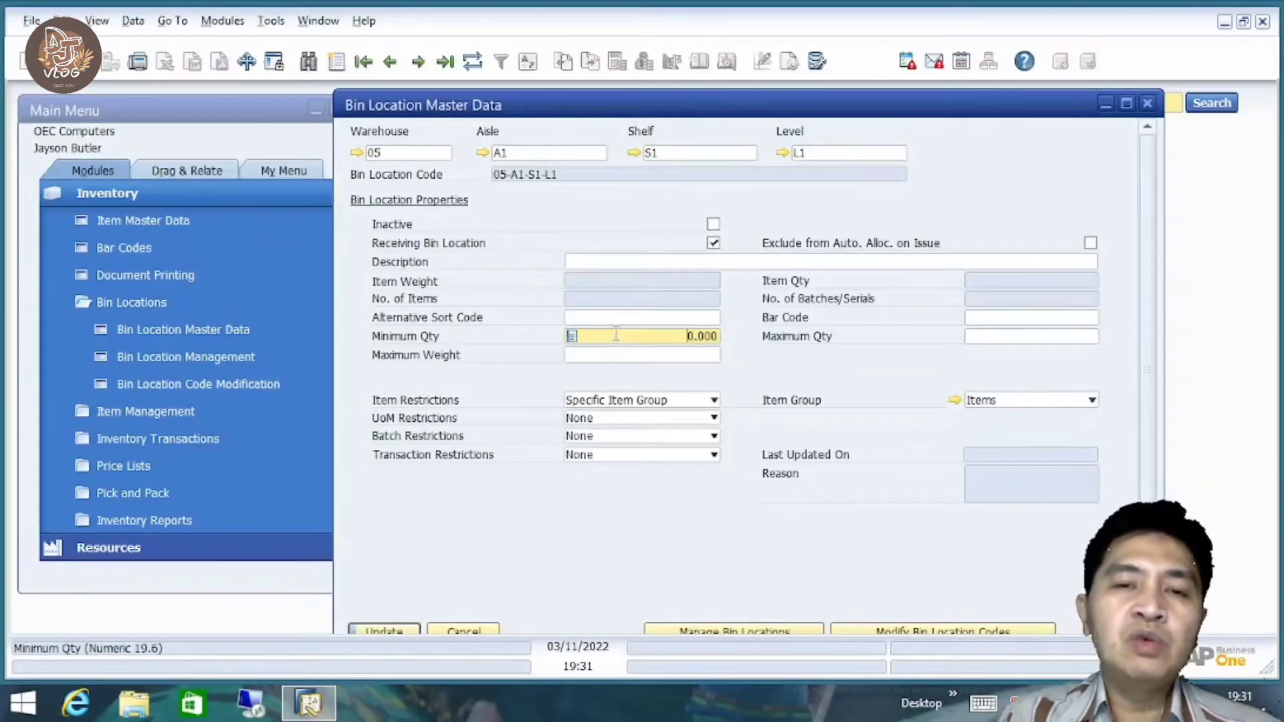
click(1012, 337)
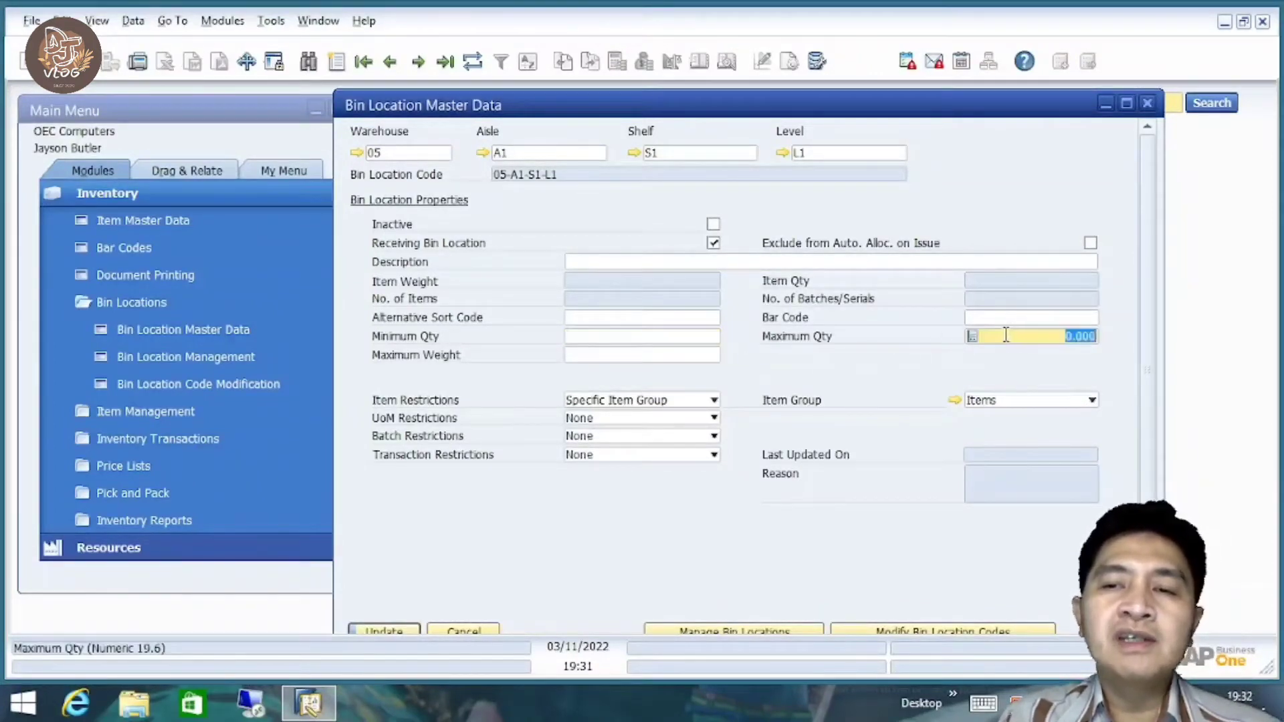
click(659, 337)
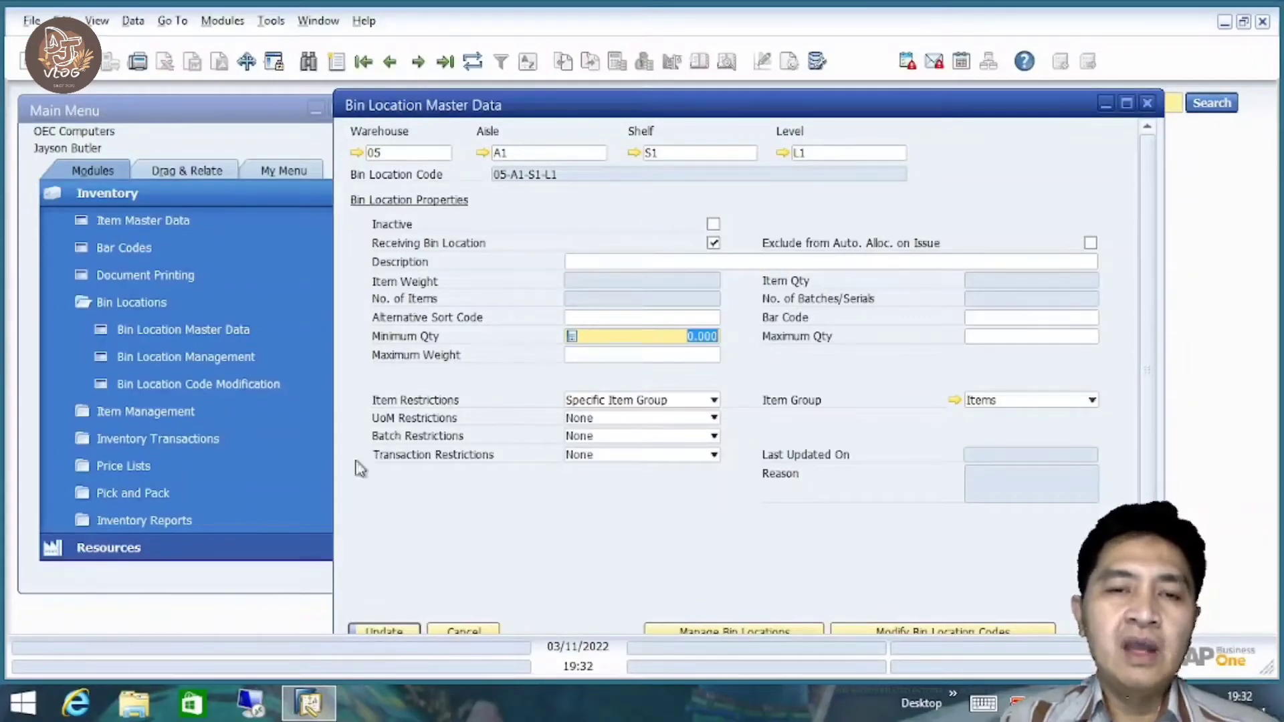
Examine the Item Restrictions options for bin location 05-A1-S1-L1 and the item groups available under Specific Item Group.
click(639, 401)
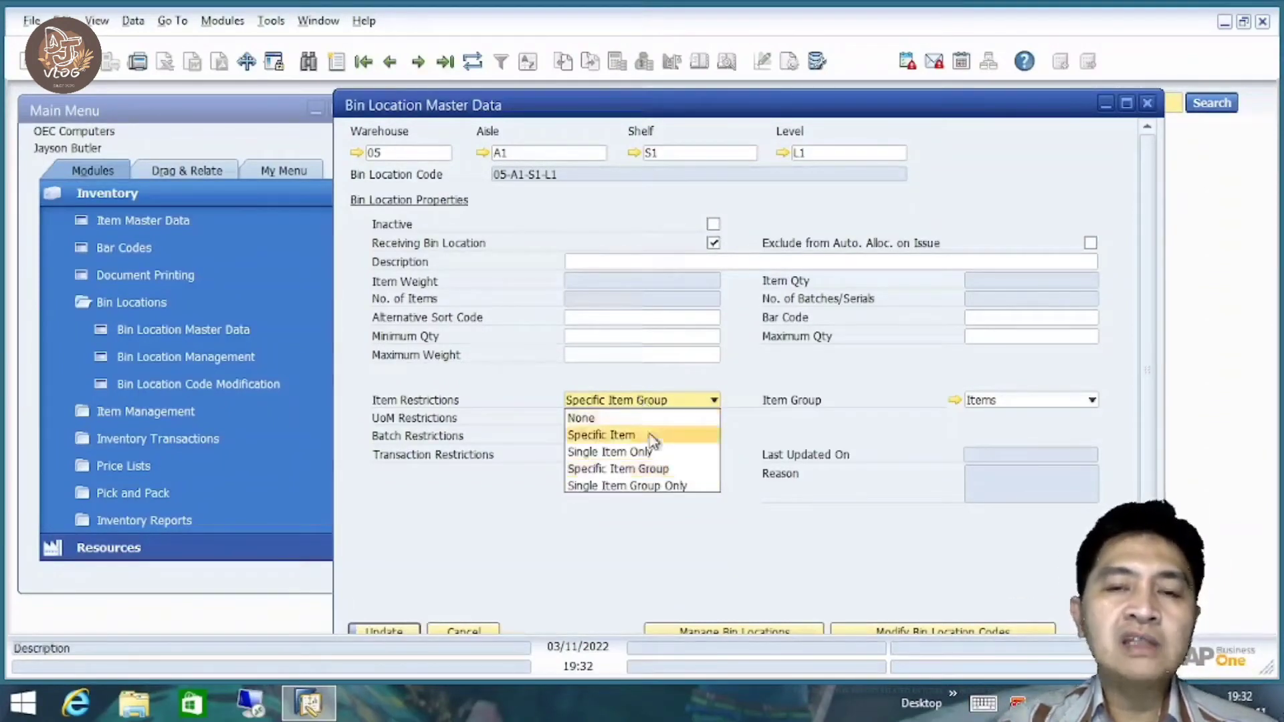
click(661, 377)
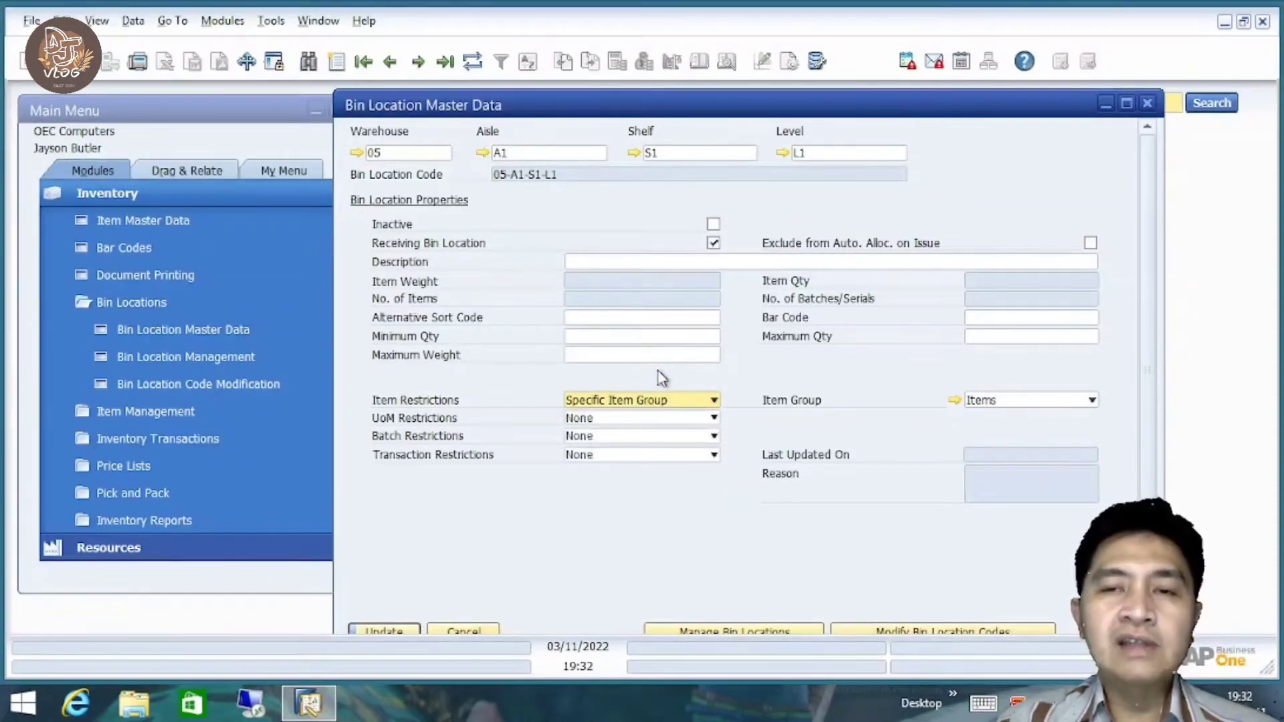
click(665, 402)
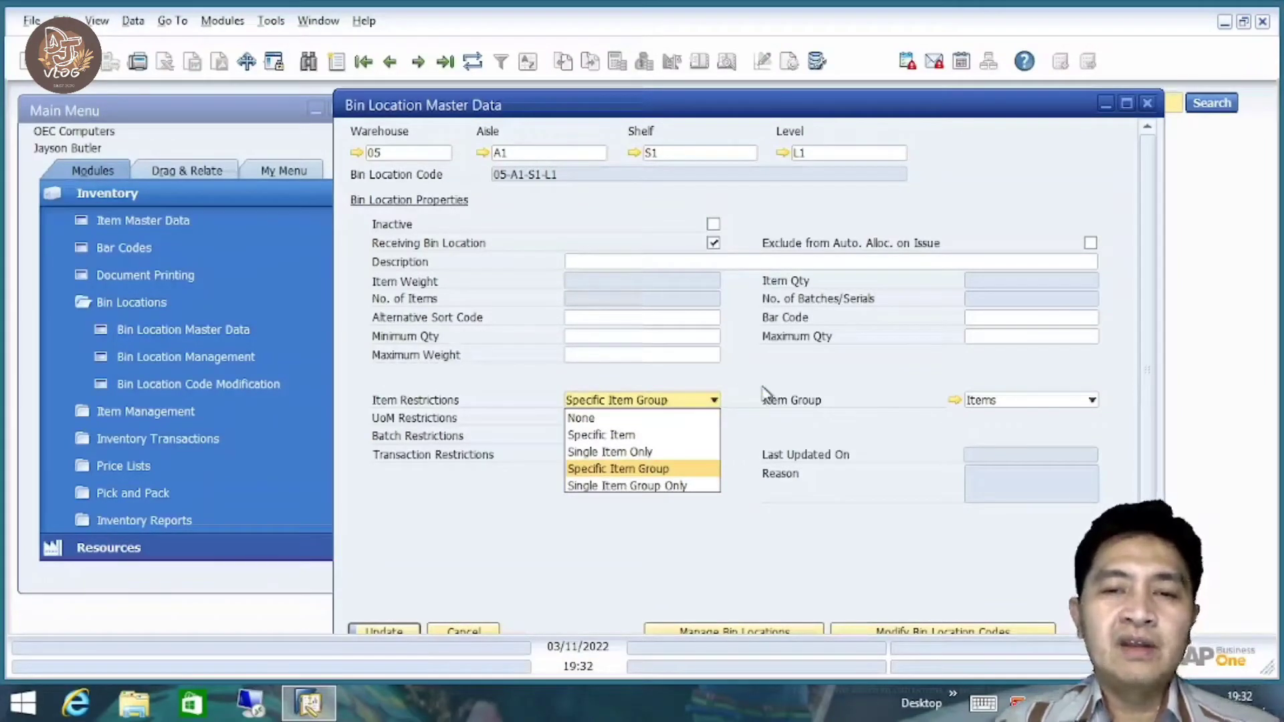
click(764, 397)
click(671, 402)
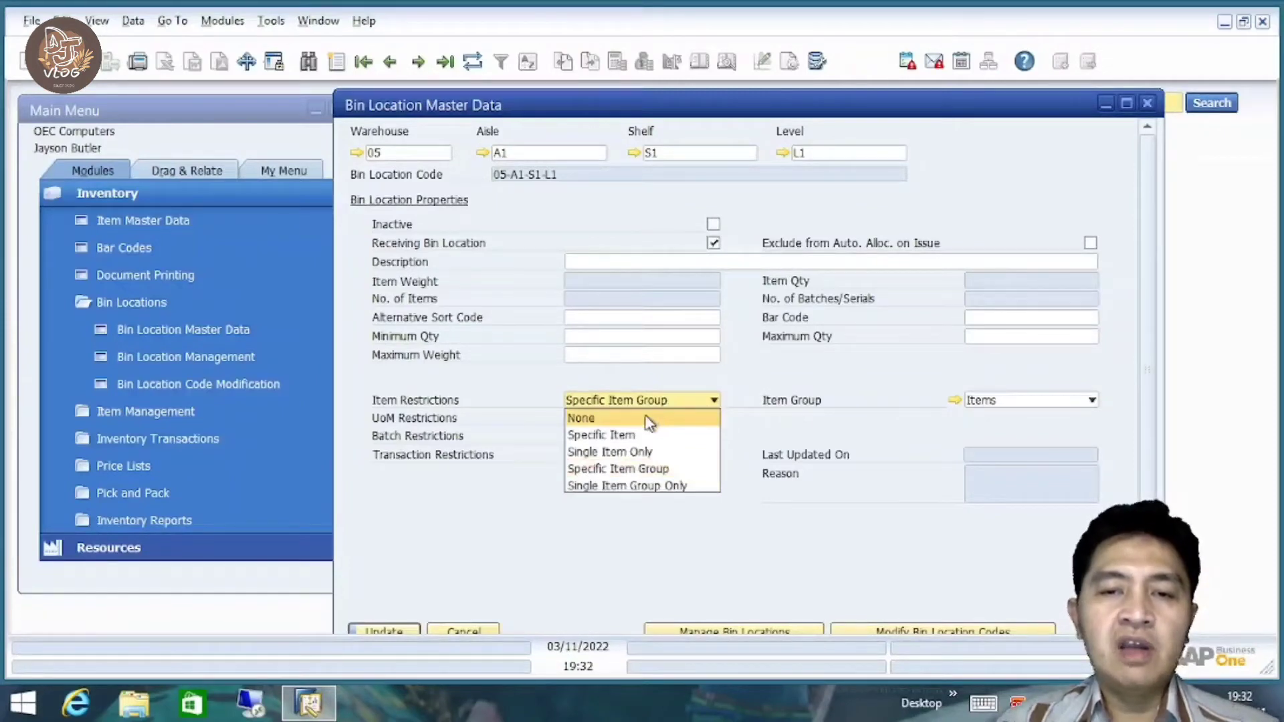
click(669, 468)
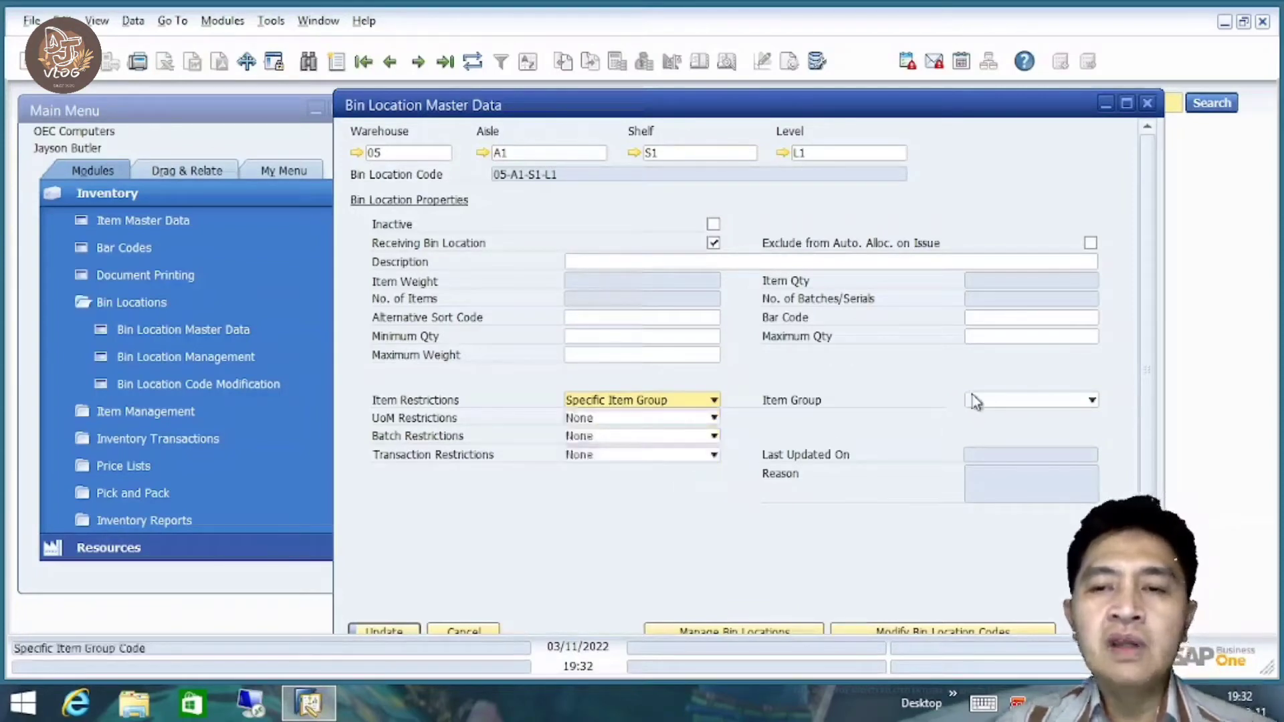
click(989, 404)
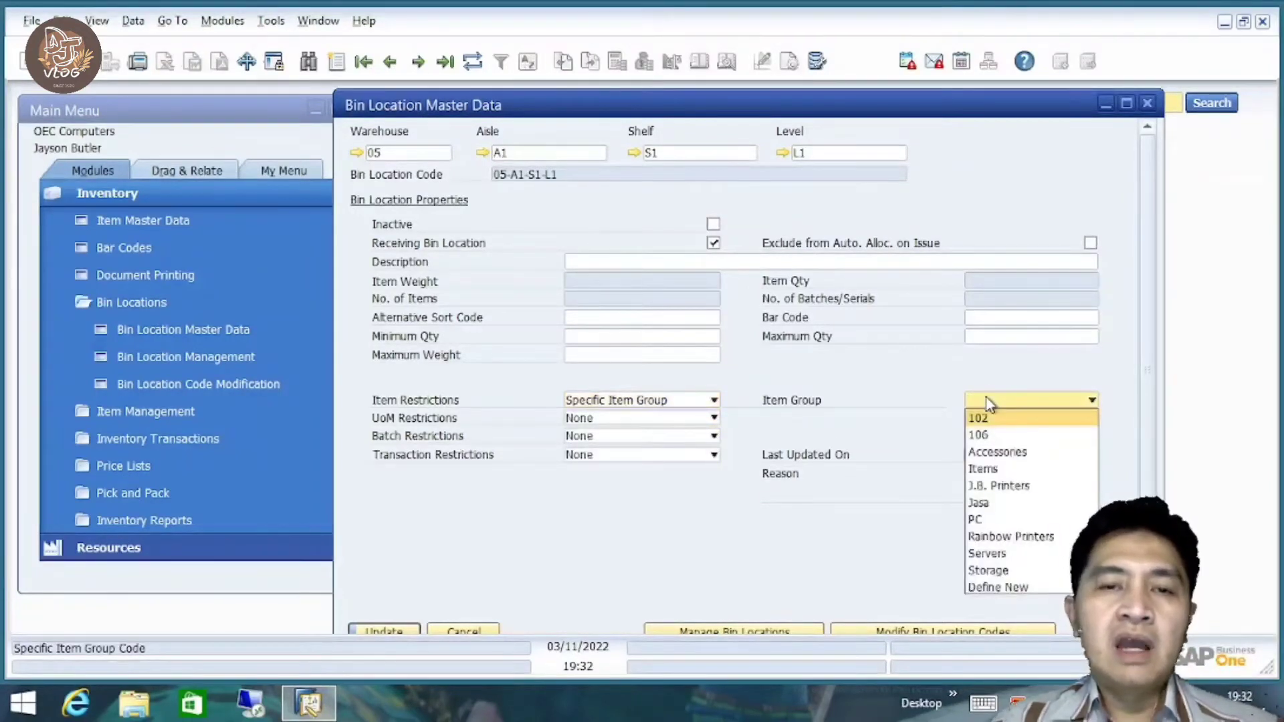
click(933, 376)
Examine the UoM Restrictions options and the remaining fields of the bin location record.
click(650, 420)
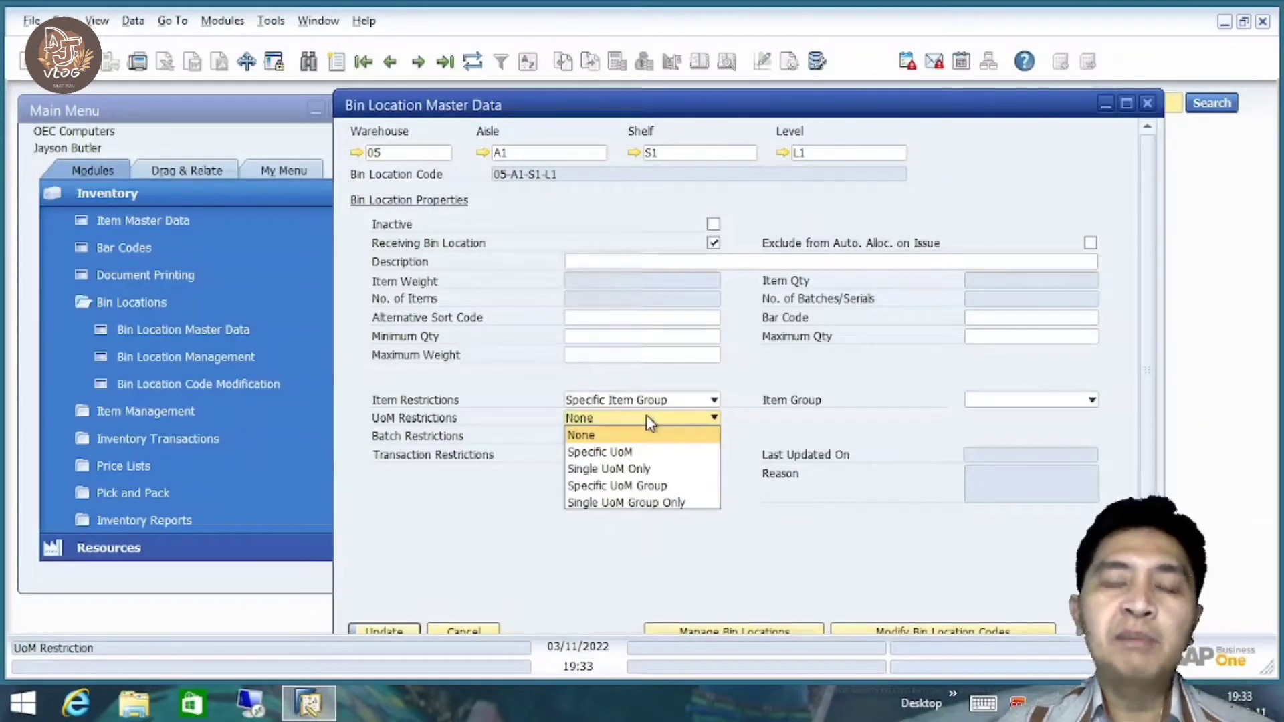
click(773, 373)
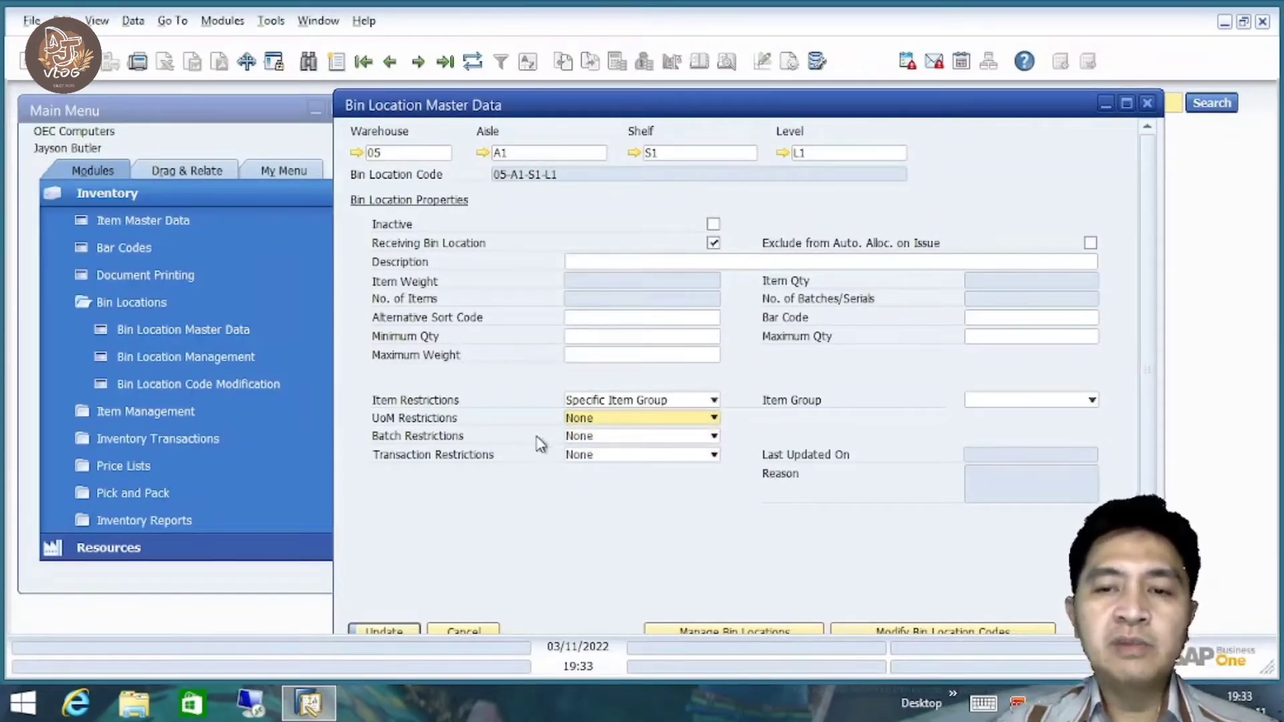
scroll(1160, 464, down, 1)
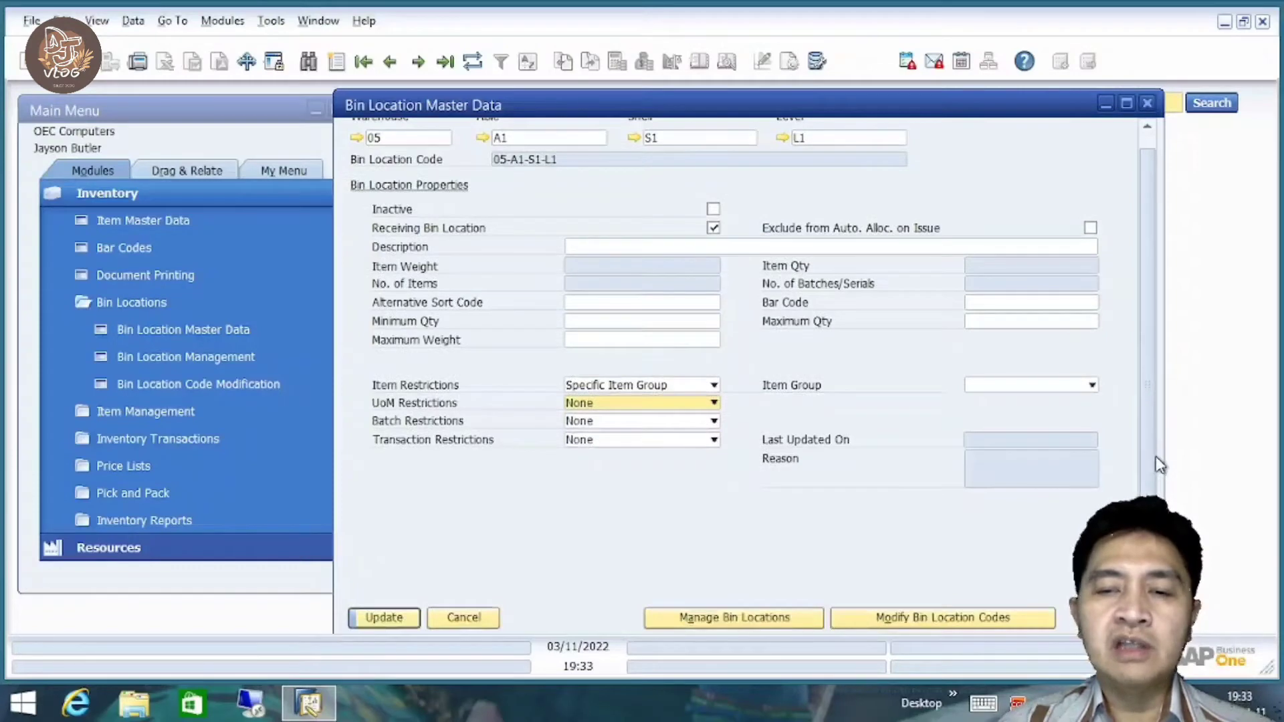
scroll(1159, 464, up, 1)
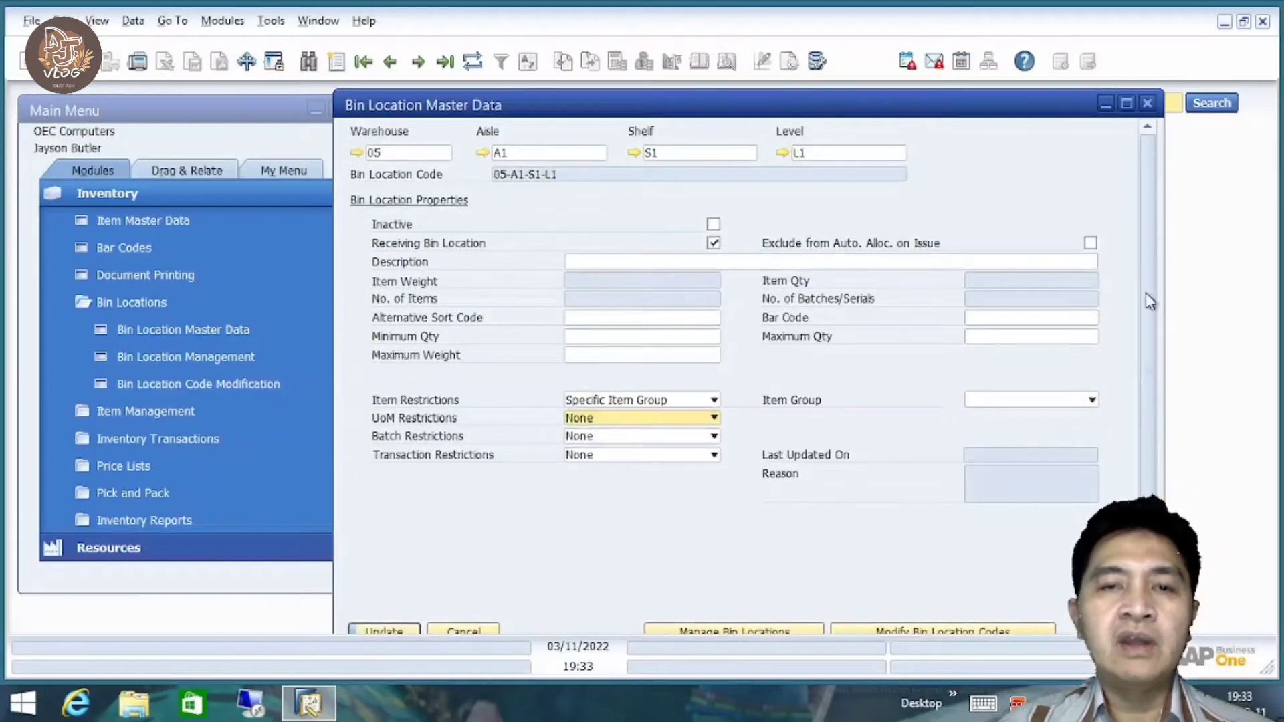
Discard the unsaved changes to 05-A1-S1-L1 and browse forward through the bin location records to 05-A1-S3-L2.
click(419, 62)
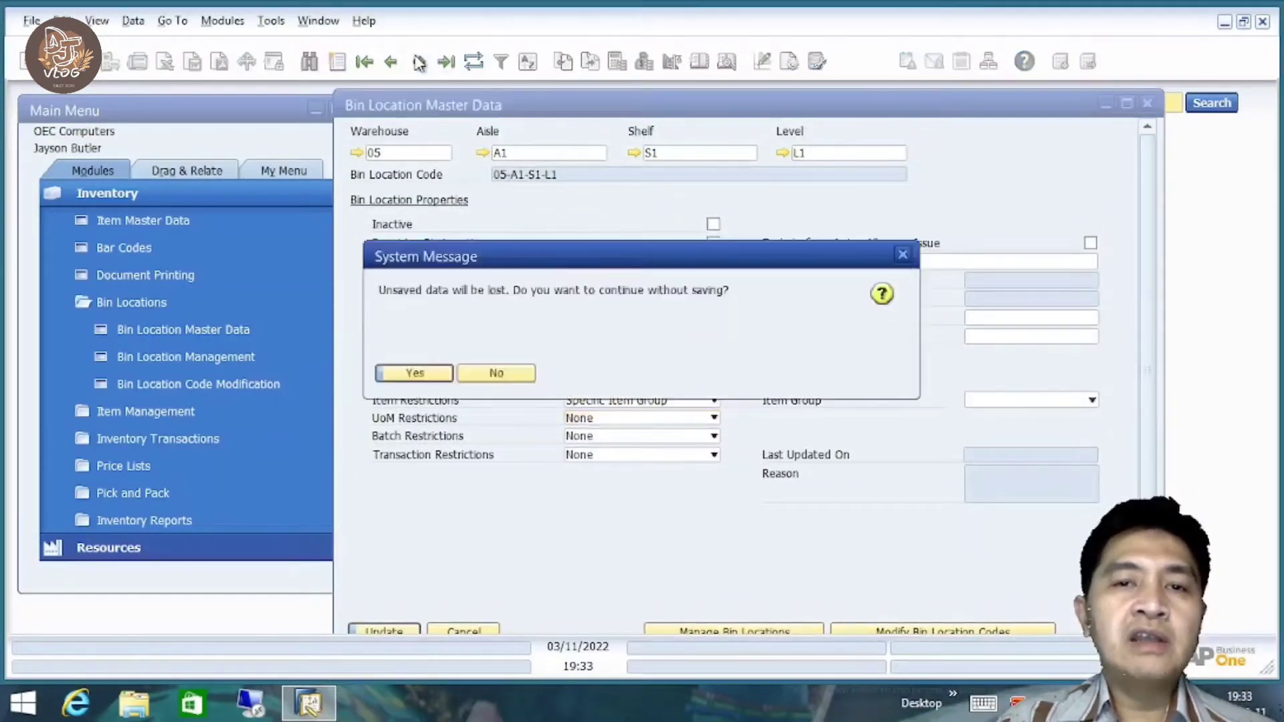
click(424, 373)
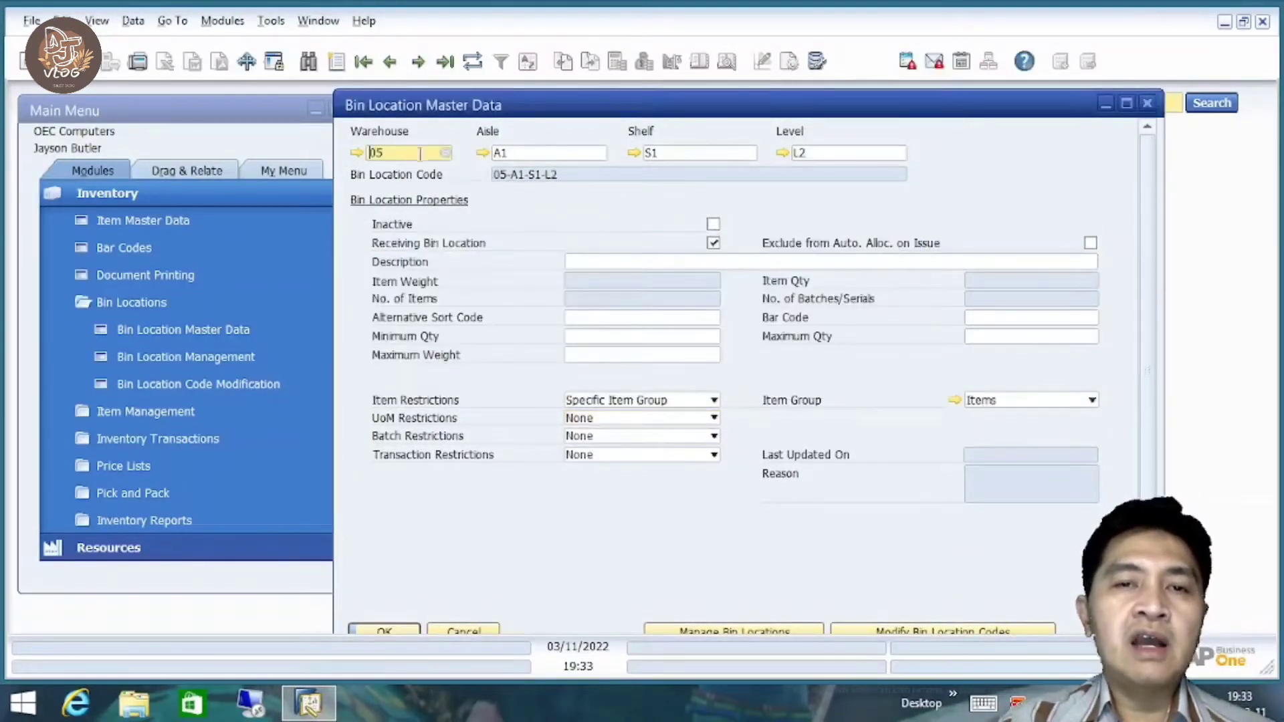
click(418, 63)
click(418, 63)
click(418, 63)
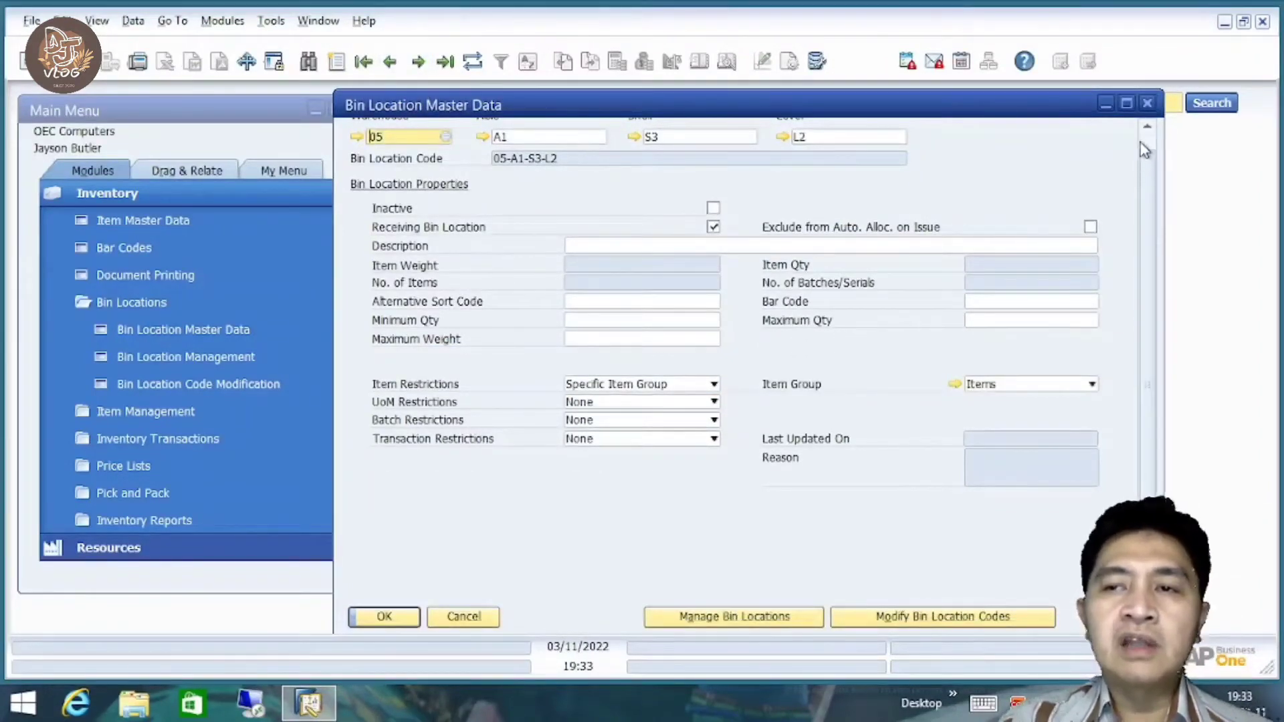
click(1147, 126)
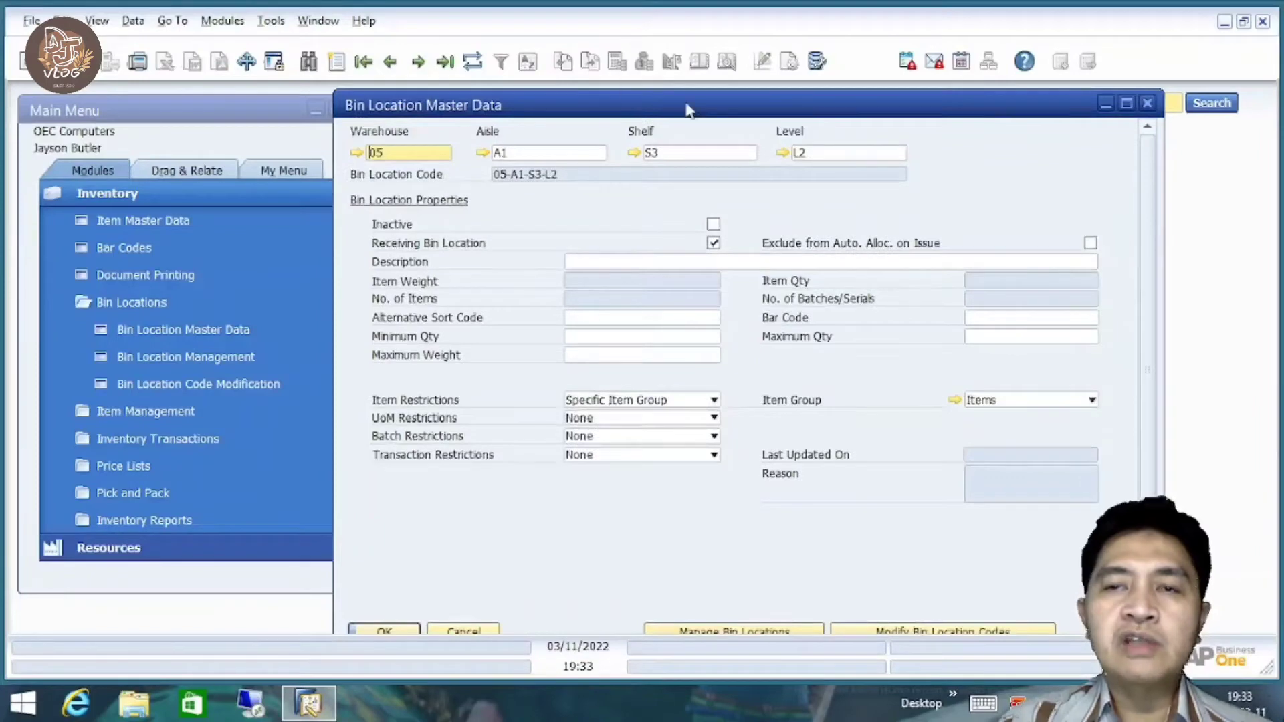
Browse forward through the bin location records to 05-A2-S1-L3 and close Bin Location Master Data.
click(419, 63)
click(419, 62)
click(420, 62)
click(419, 63)
click(419, 63)
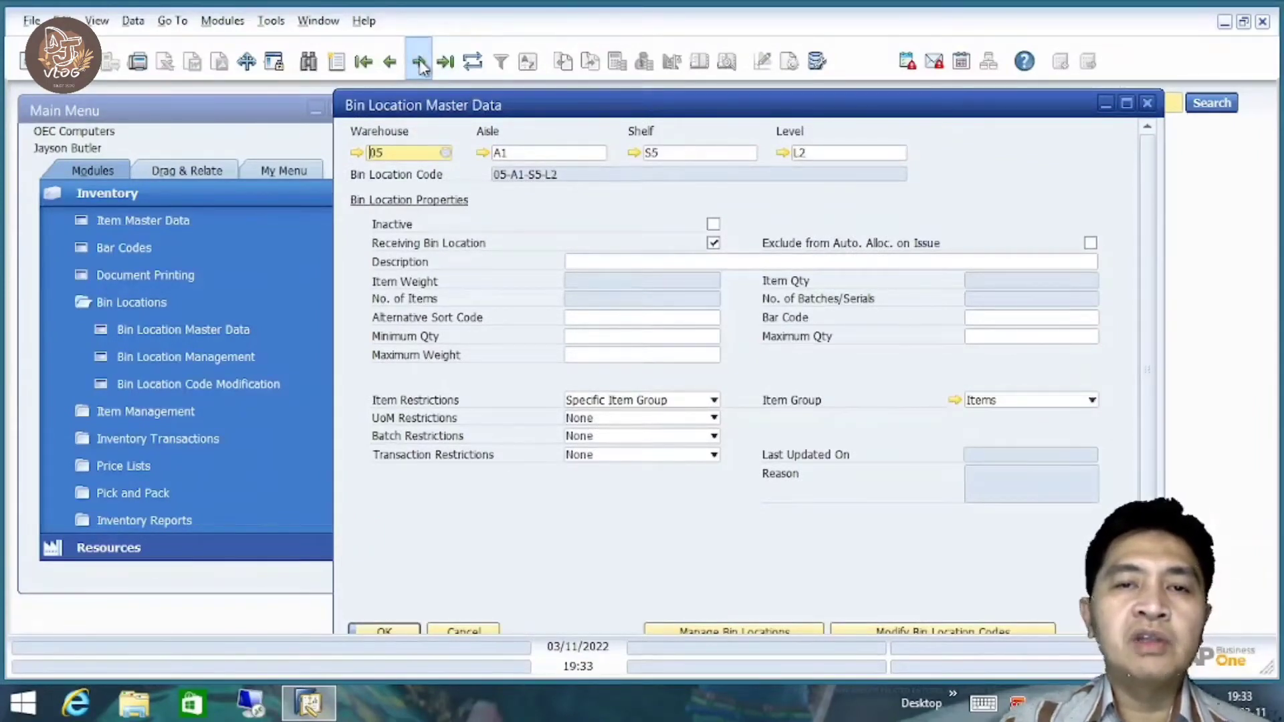
click(420, 63)
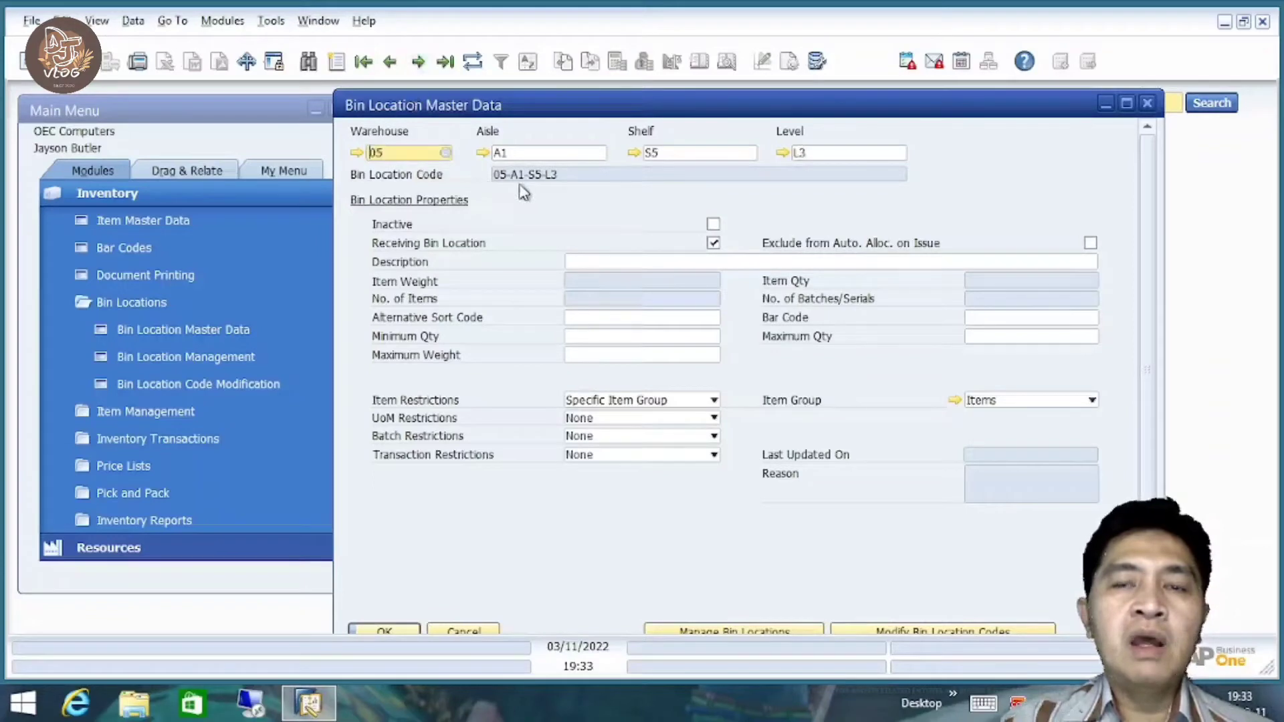
click(418, 62)
click(418, 63)
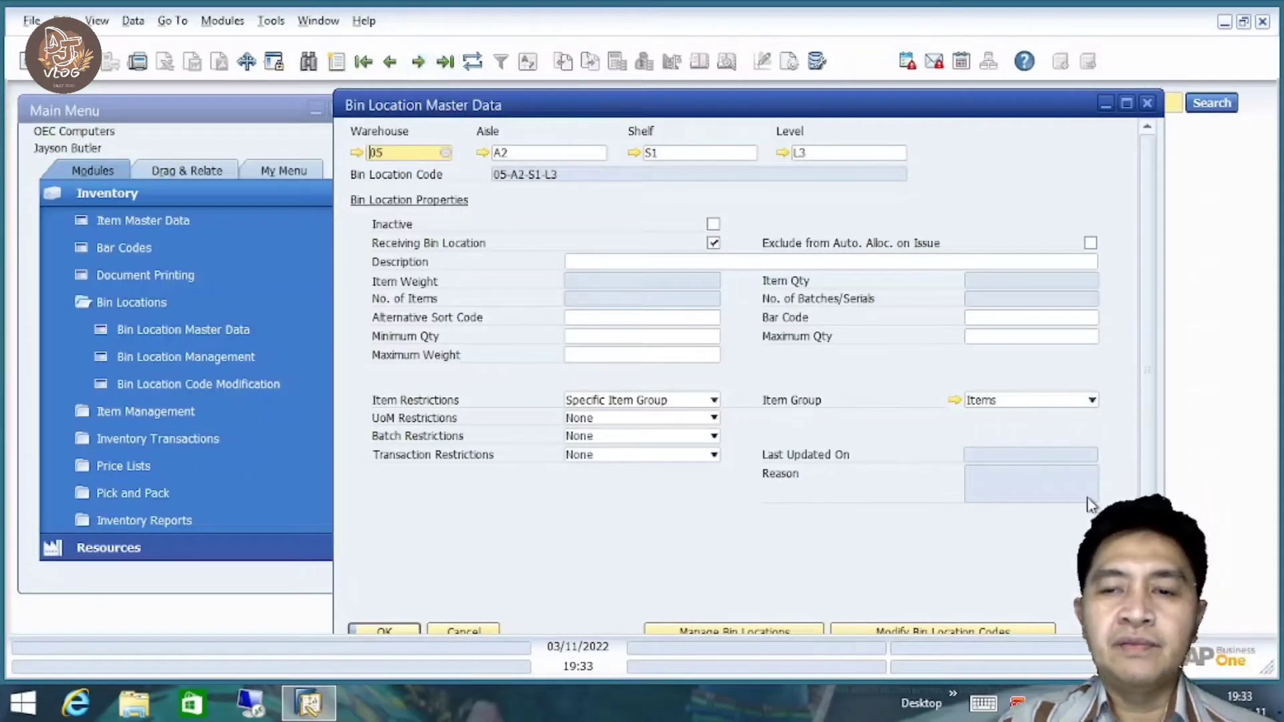
scroll(1150, 449, down, 1)
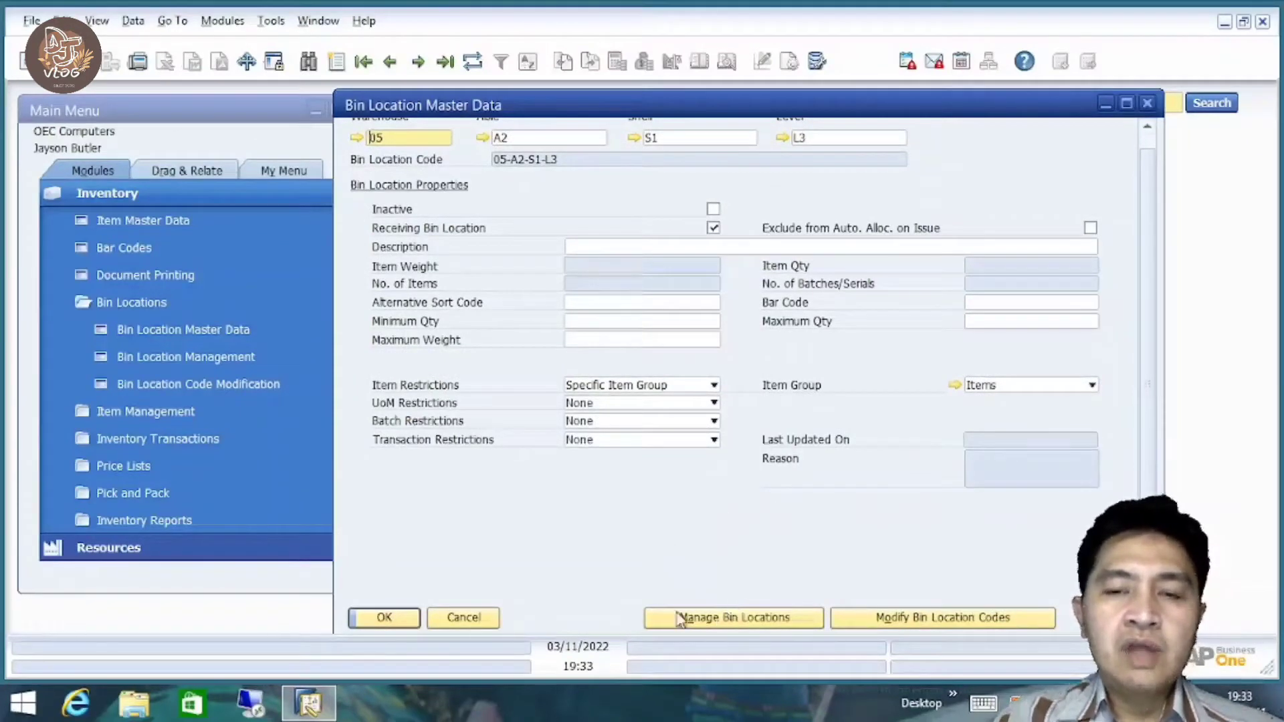
click(458, 620)
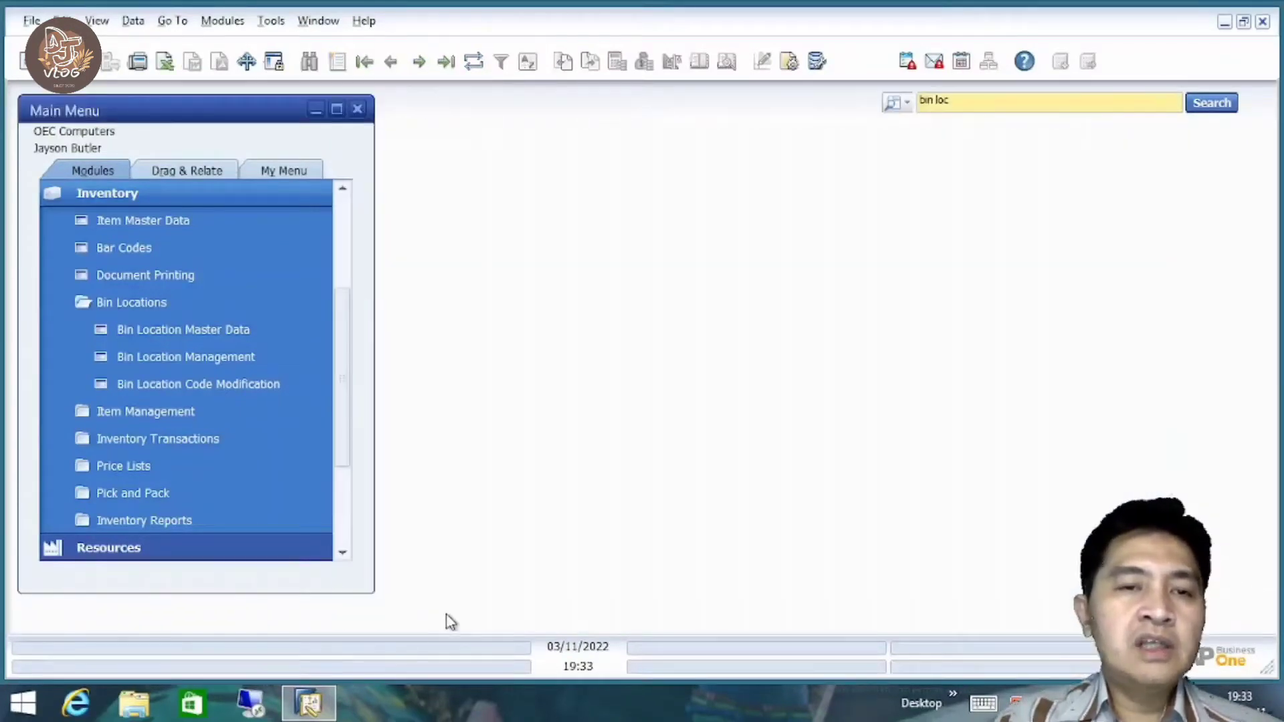
Open Bin Location Management and view its Delete Bin Locations task before setting the management task to Update Bin Location Properties.
click(249, 358)
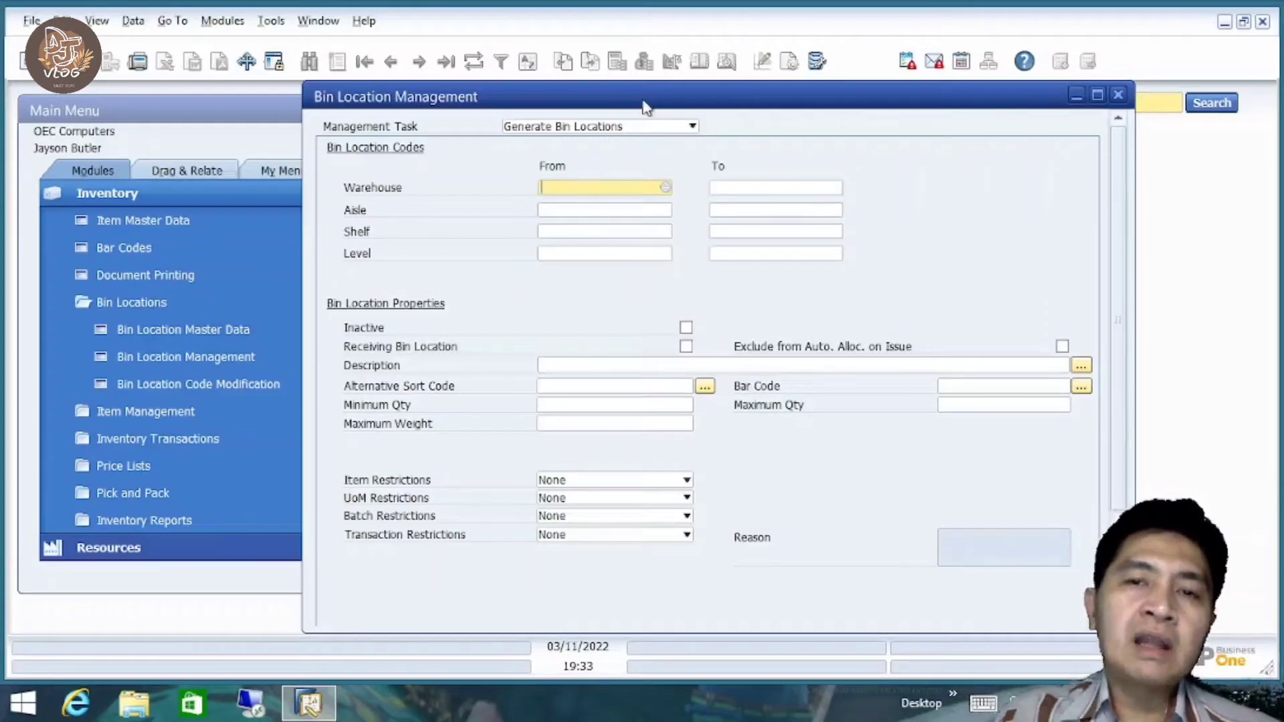
drag(653, 107, 667, 111)
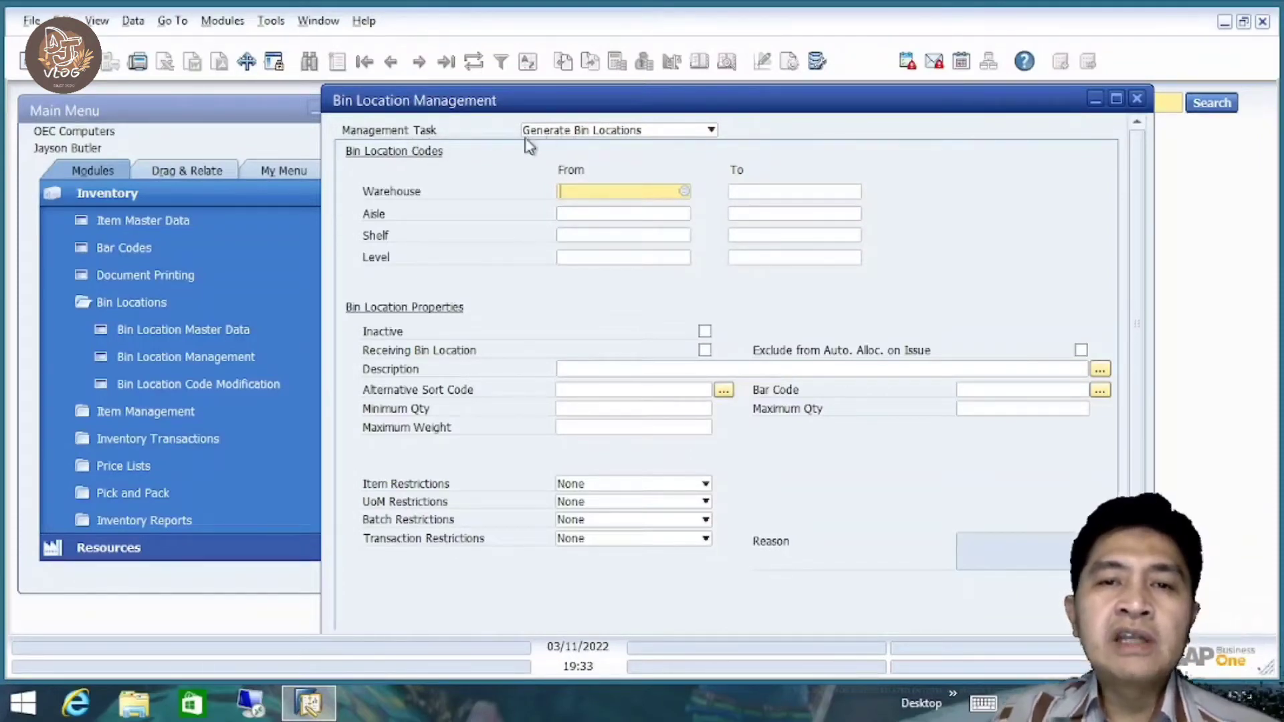
click(652, 133)
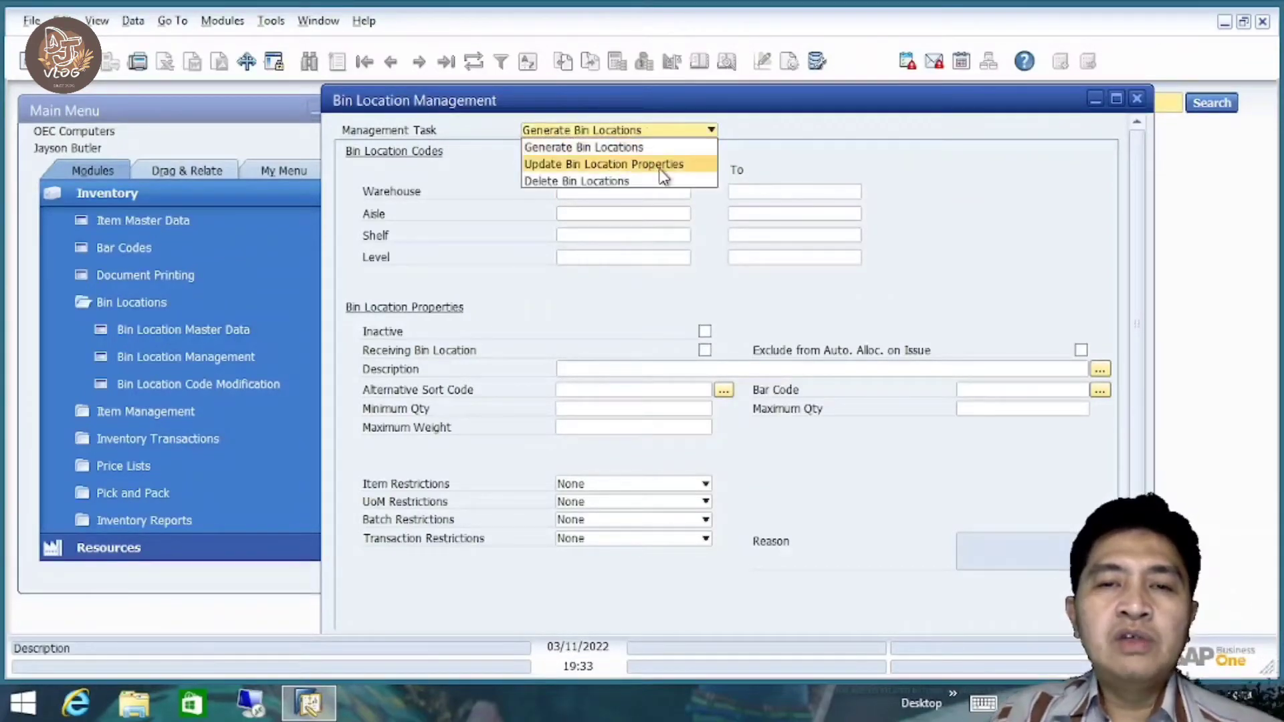
click(614, 182)
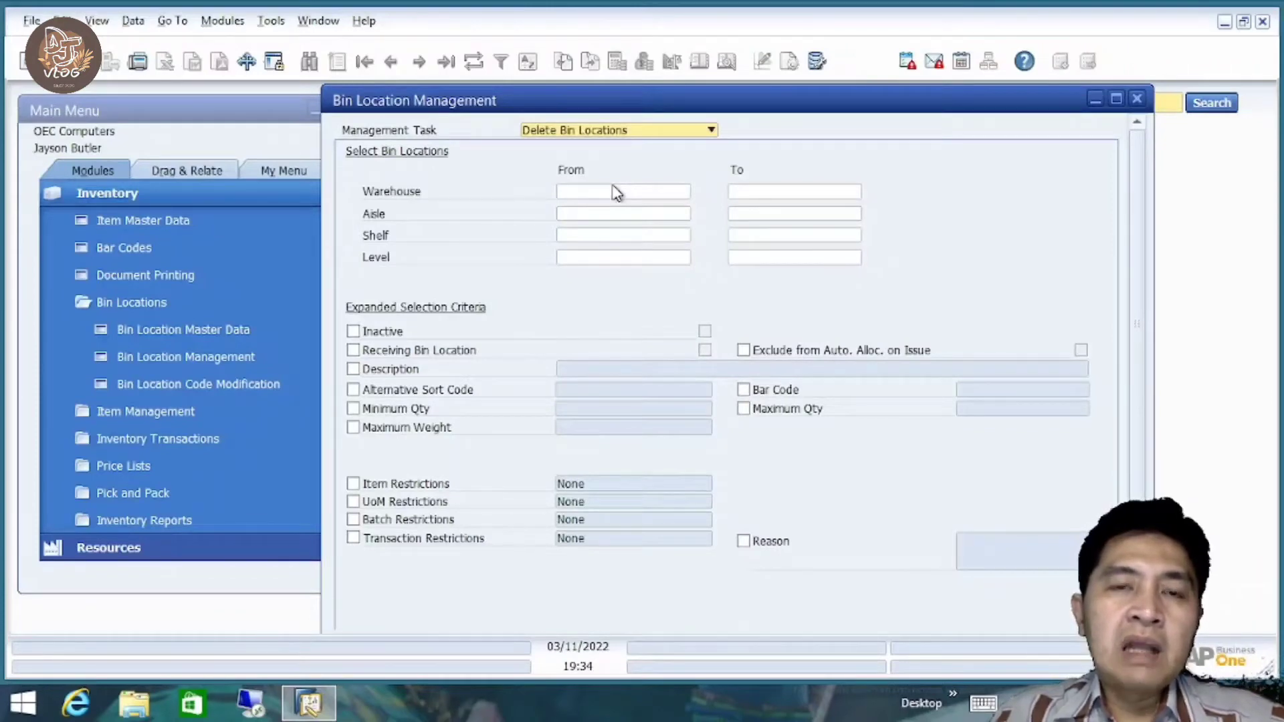
drag(1135, 288, 1135, 259)
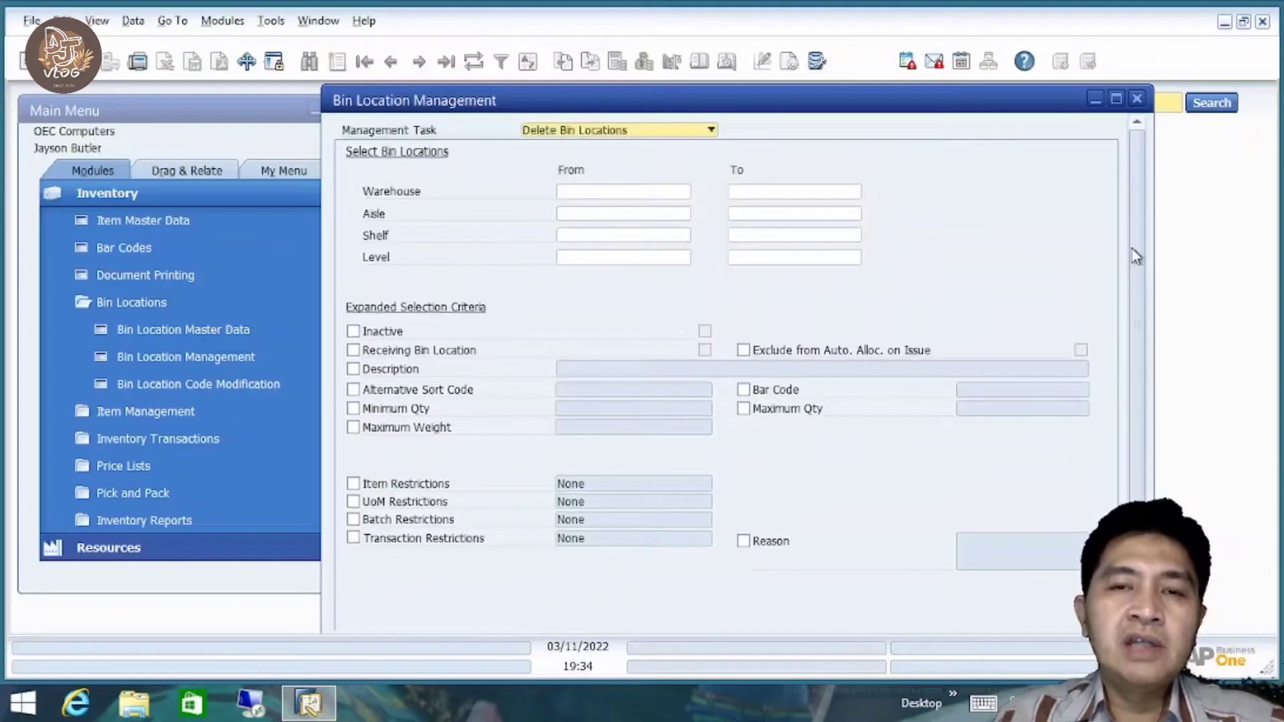
click(710, 131)
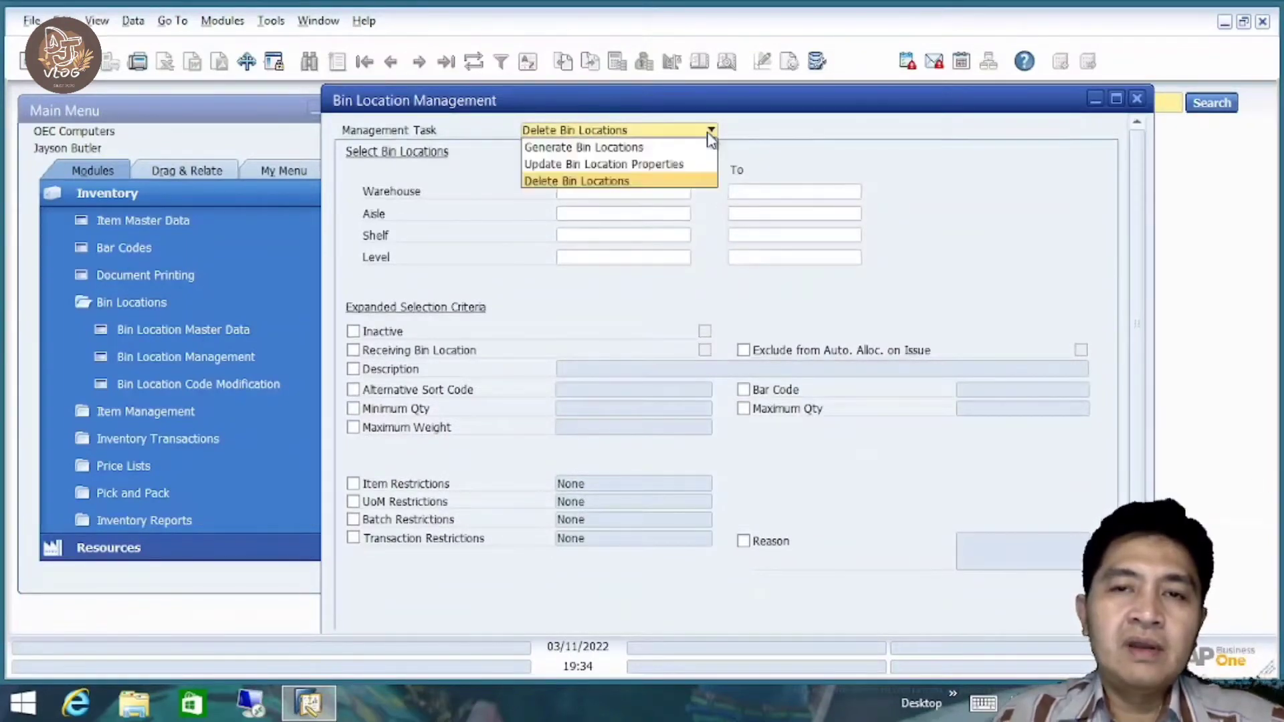
click(674, 165)
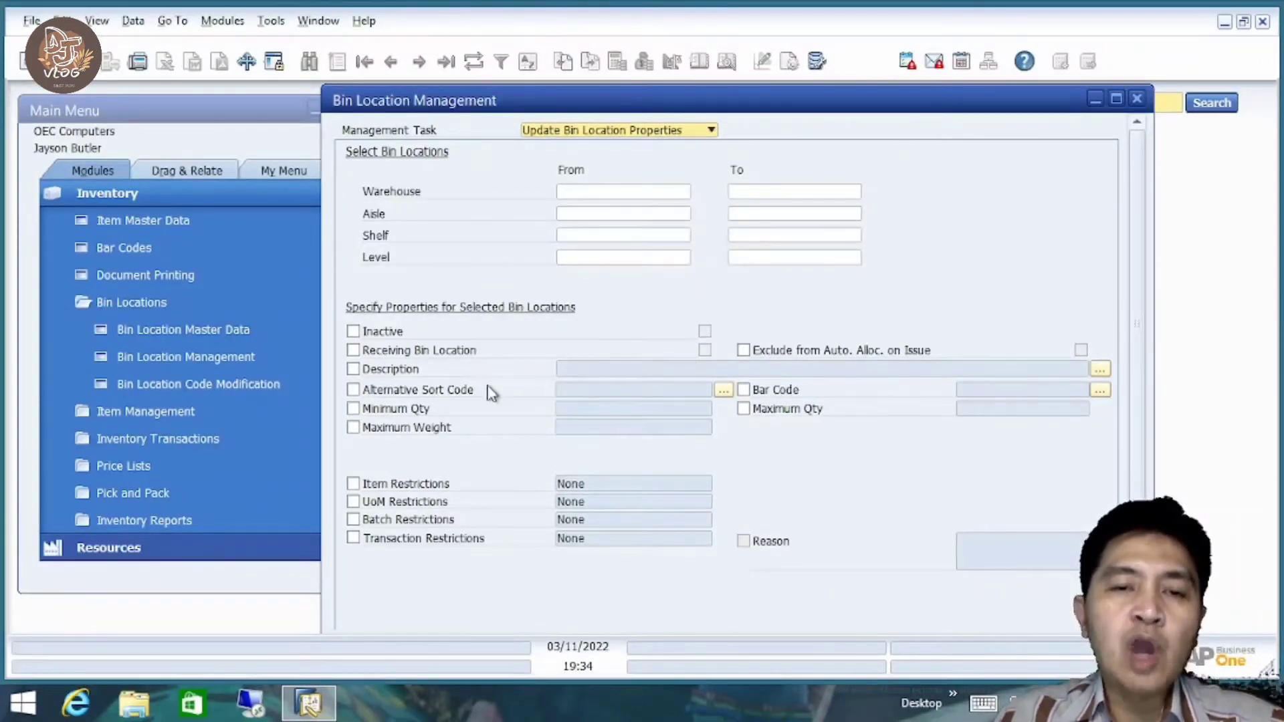
Open Bin Location Master Data, browse the records forward to 05-A1-S4-L3, and close the form.
click(235, 329)
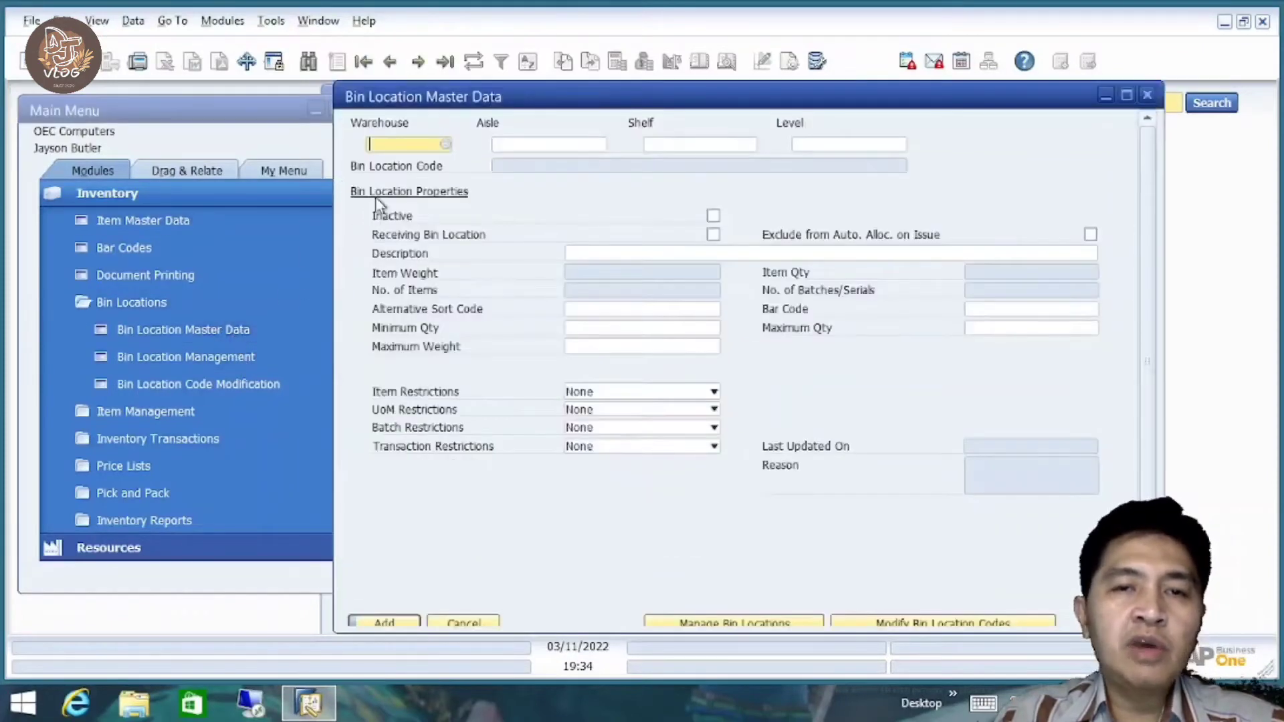
click(420, 65)
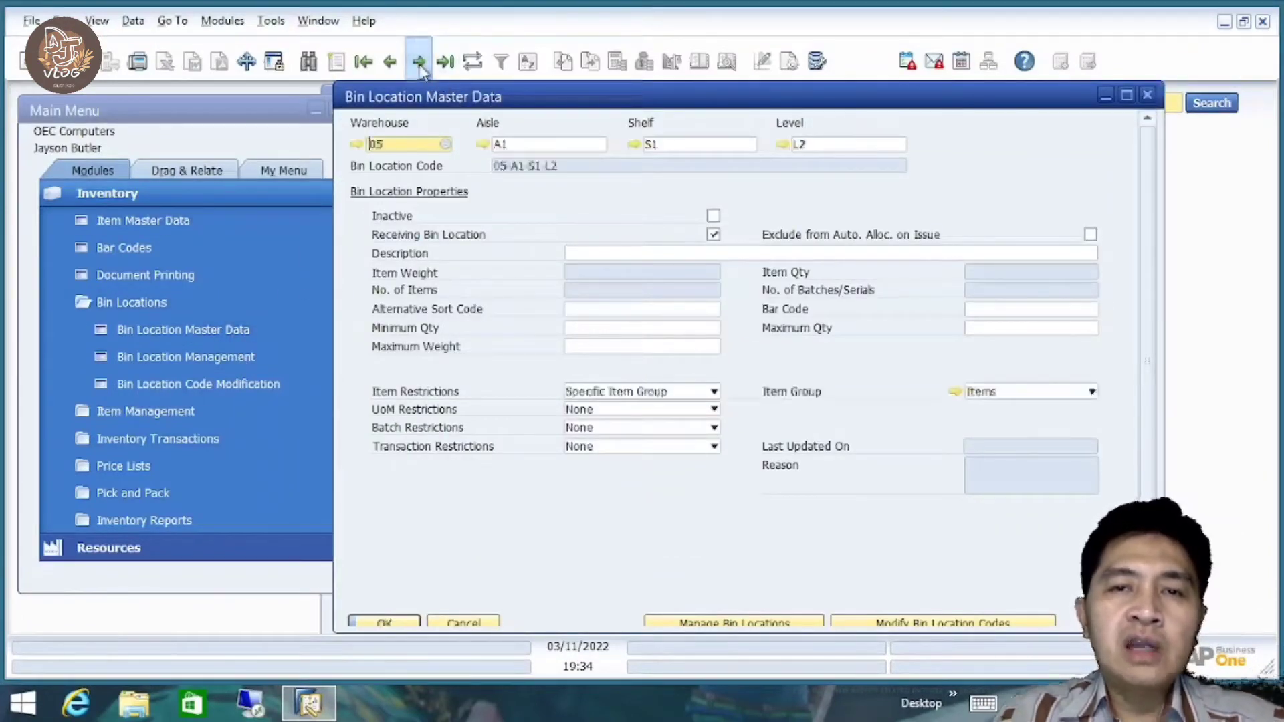
click(420, 65)
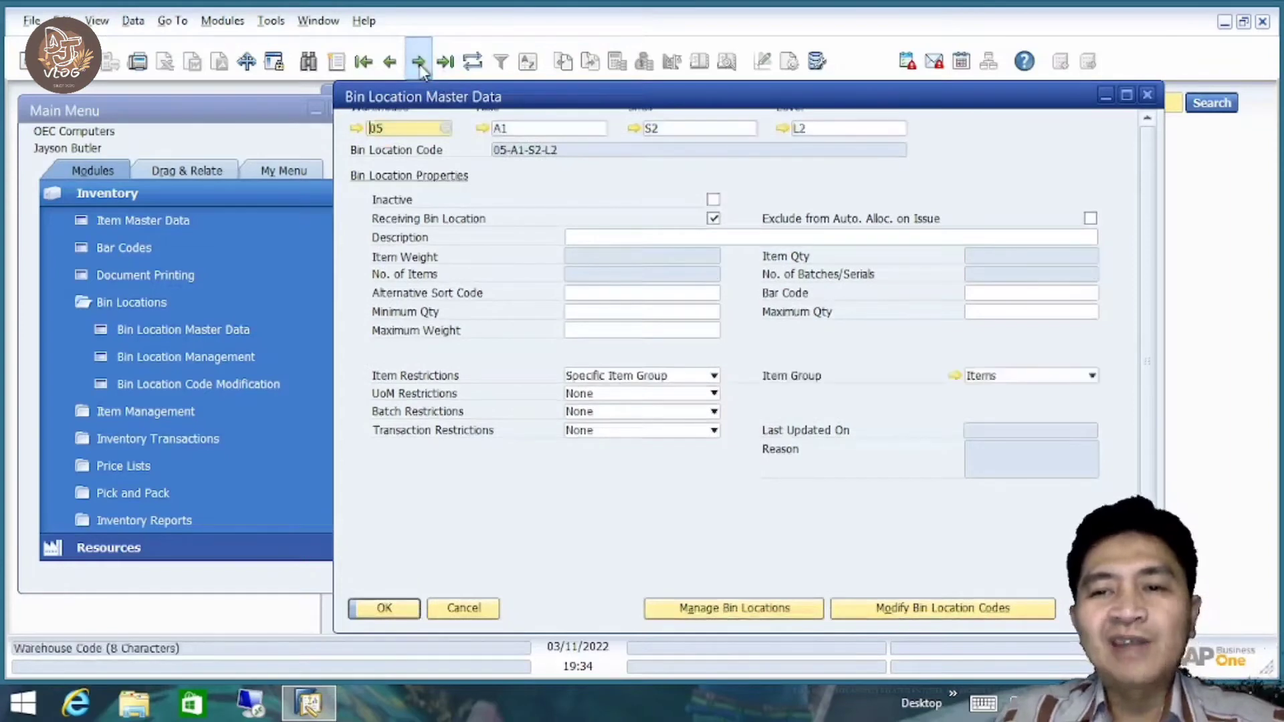
click(420, 65)
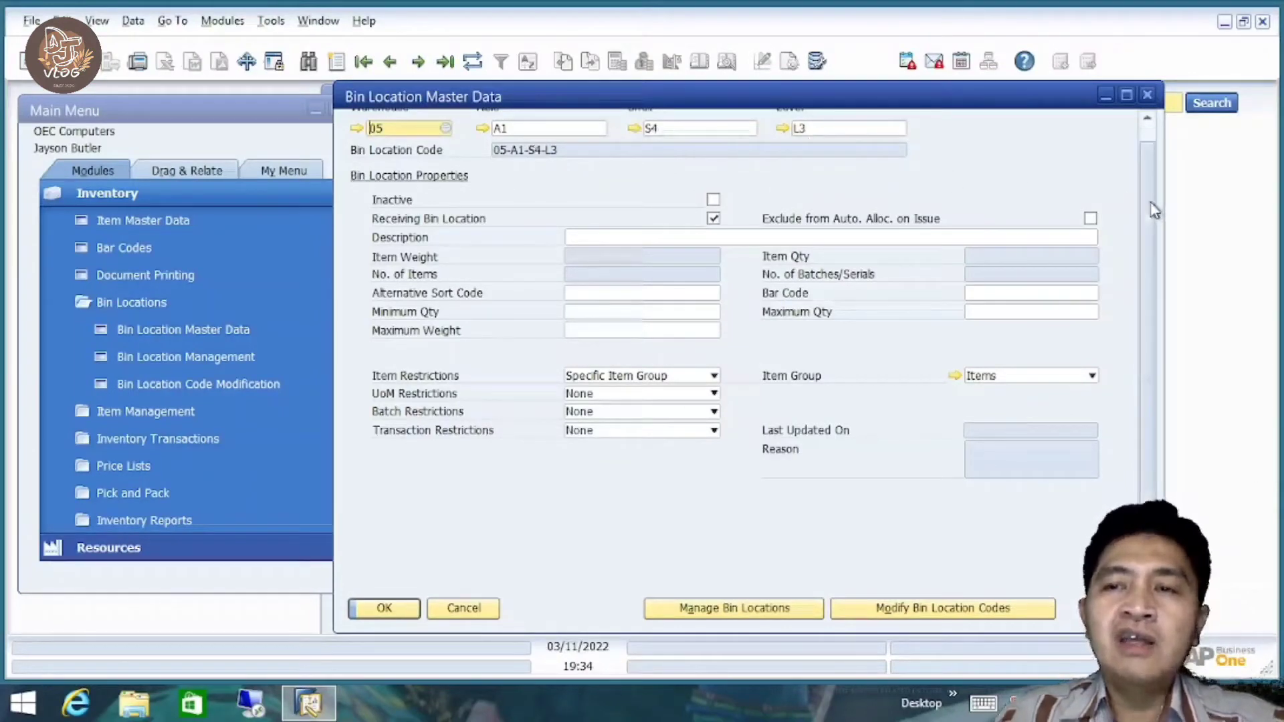
drag(1150, 203, 1158, 173)
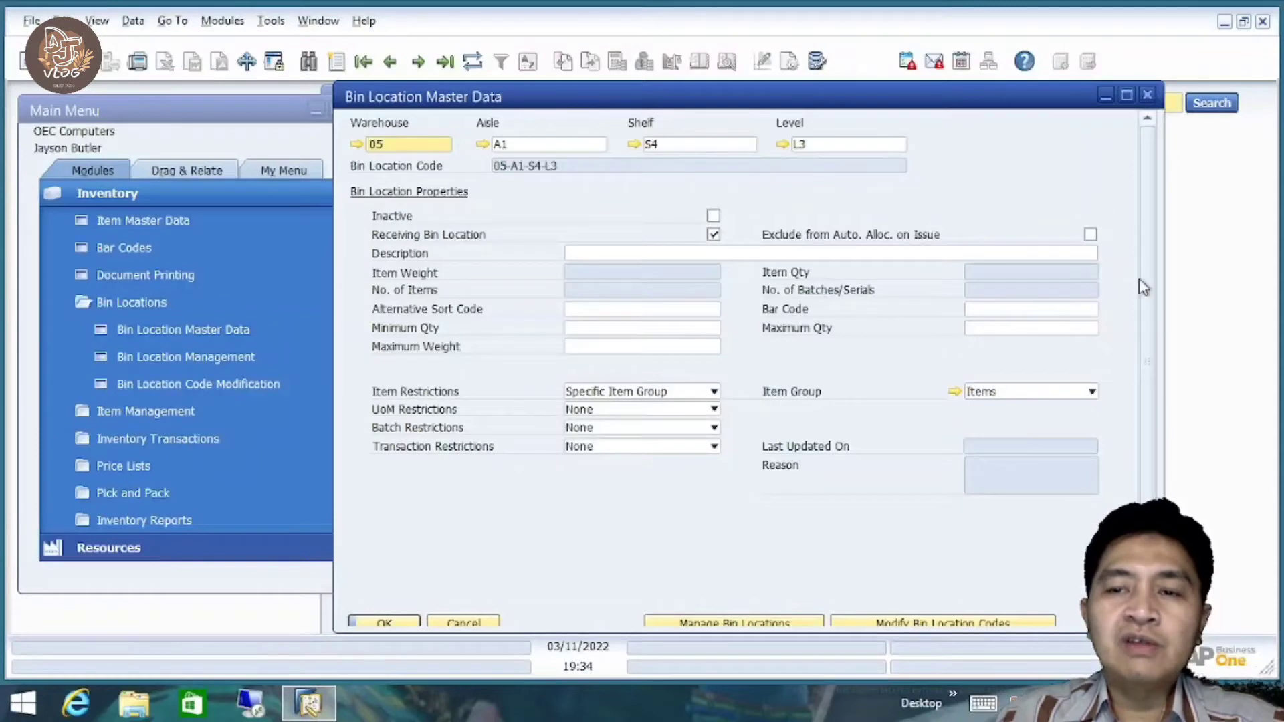
click(1148, 95)
Look over the bin location selection ranges and updatable properties of the Update Bin Location Properties task.
click(574, 106)
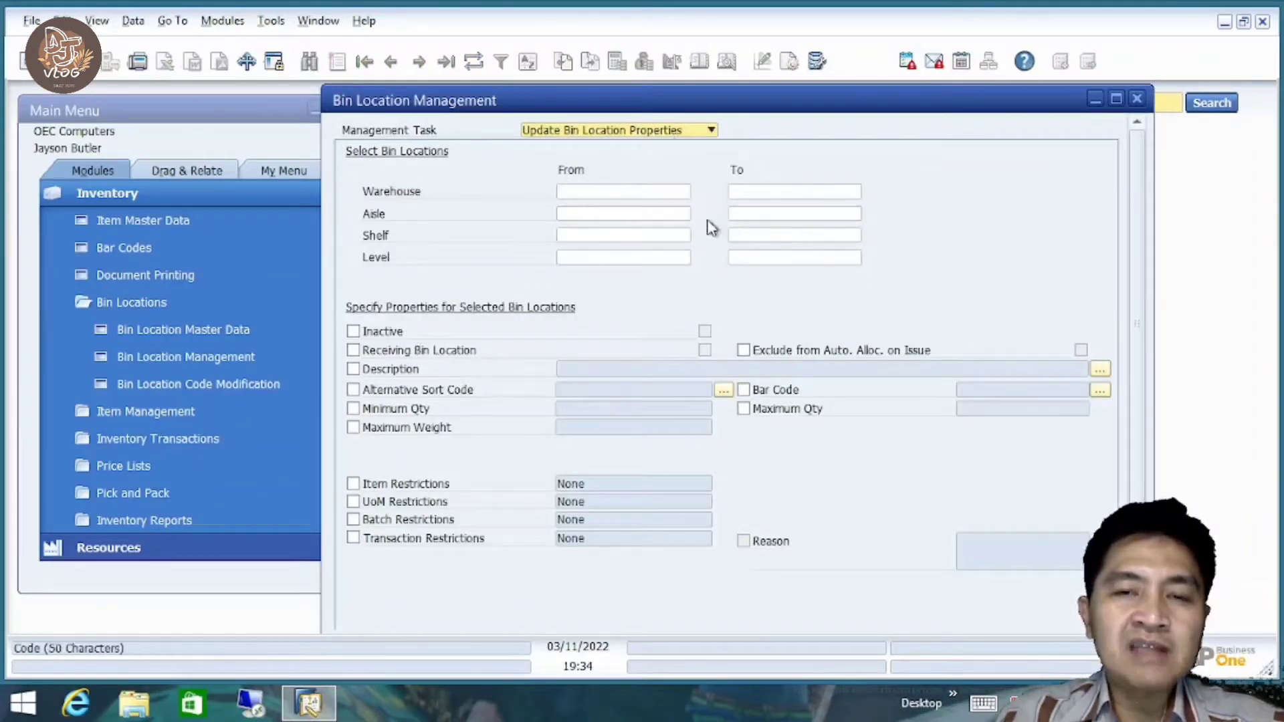
click(580, 215)
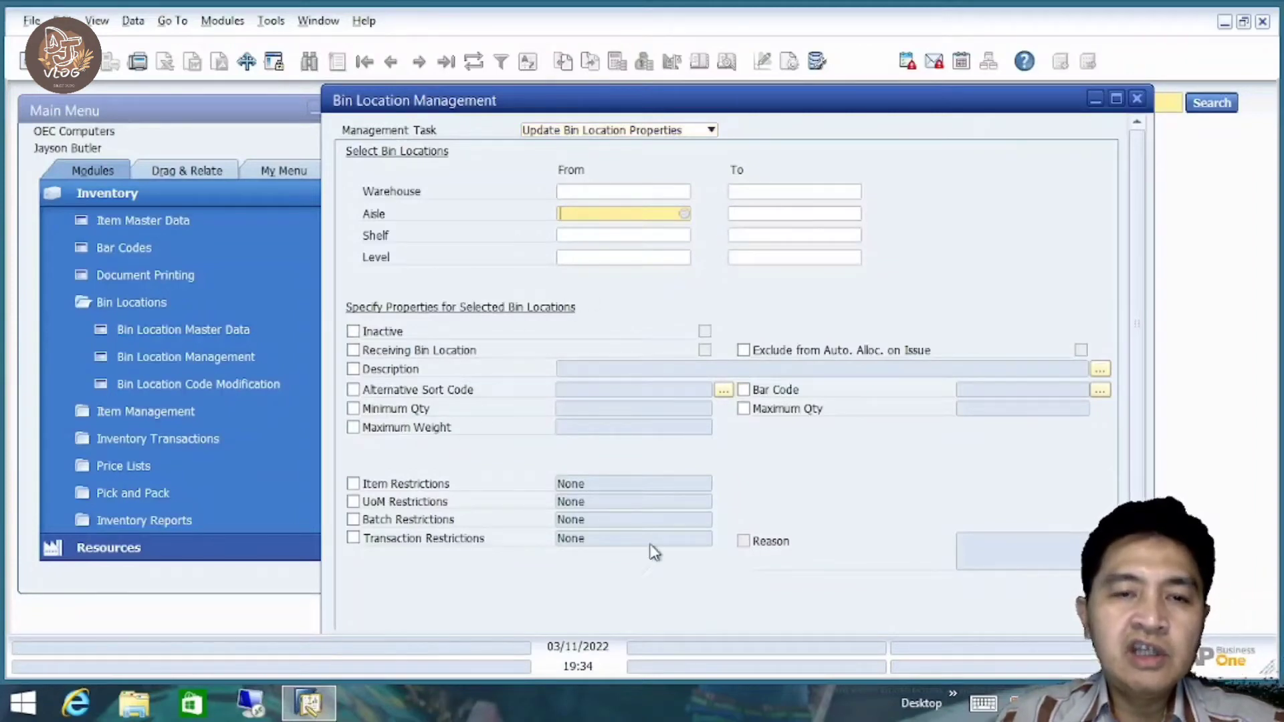
scroll(1139, 419, down, 3)
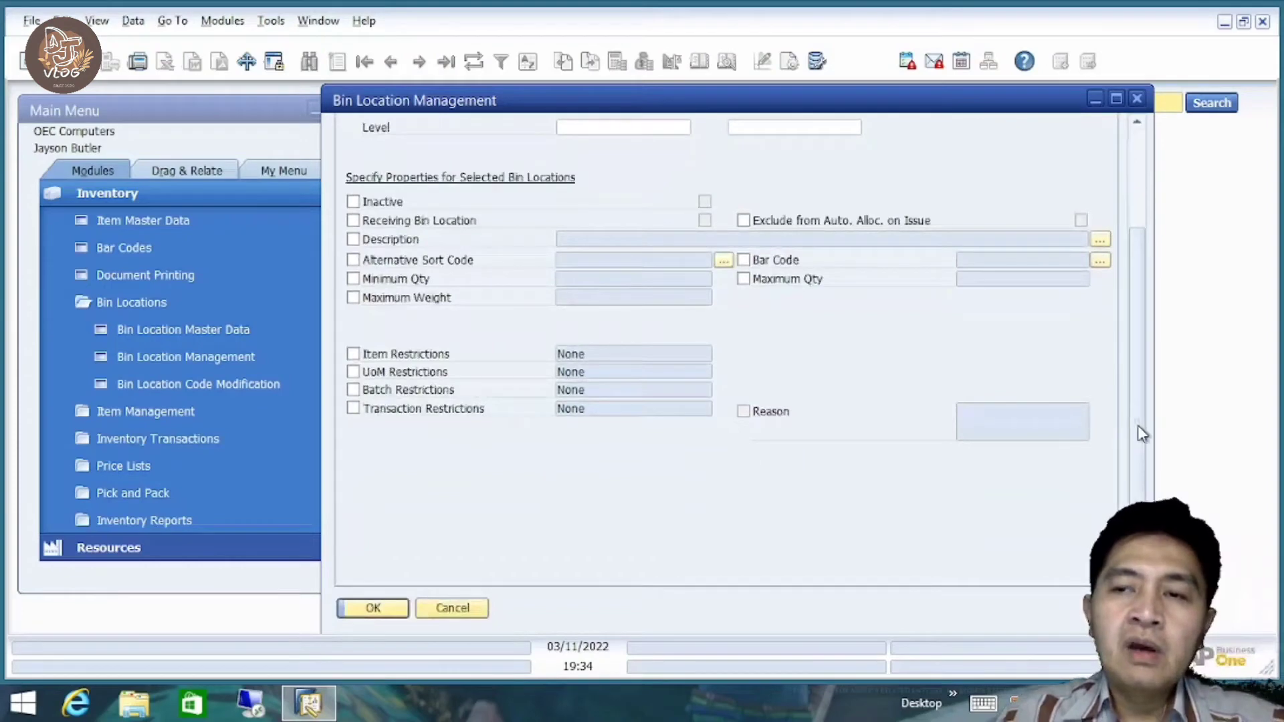
scroll(1141, 434, up, 3)
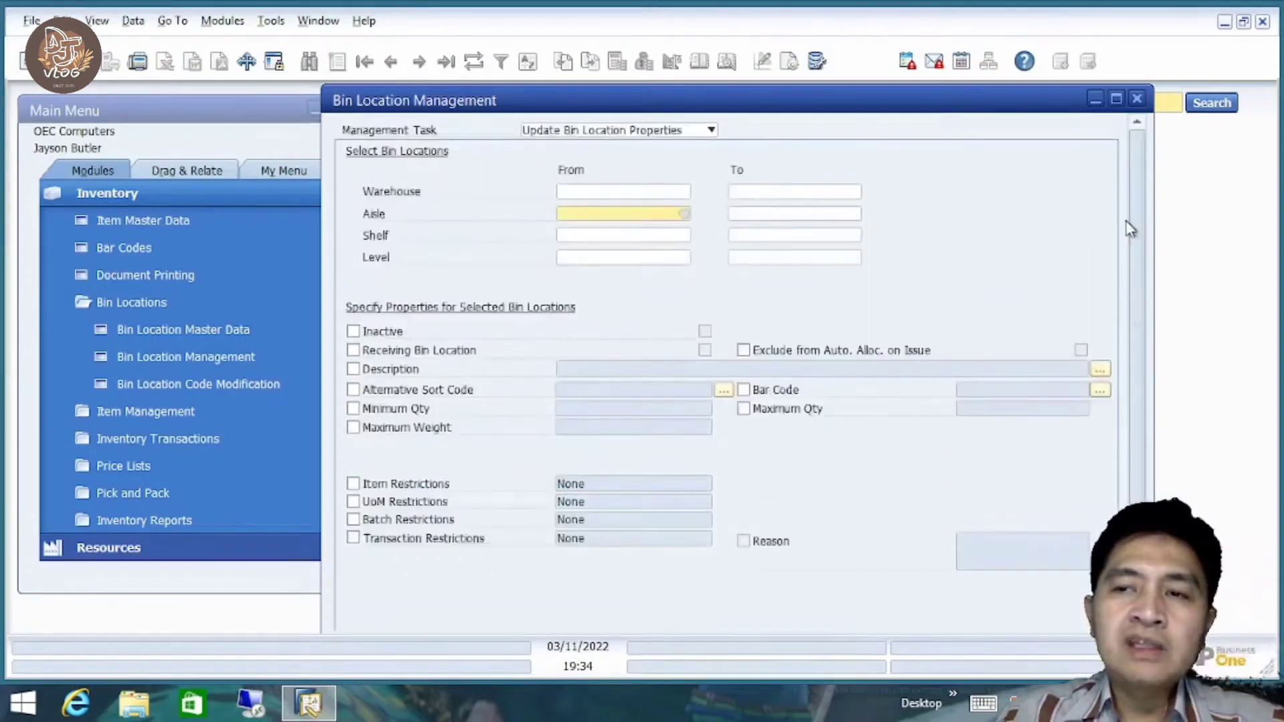
Set the management task to Generate Bin Locations and try to enter 15 as the From warehouse.
click(652, 131)
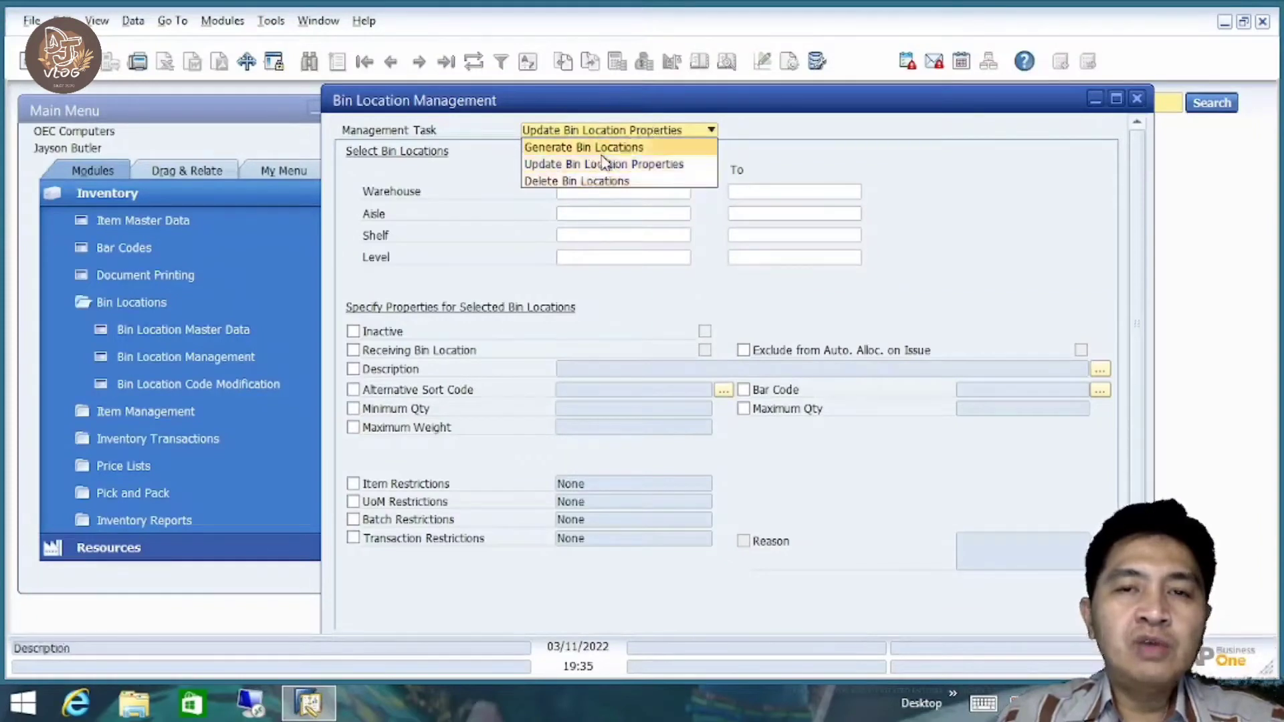
click(622, 151)
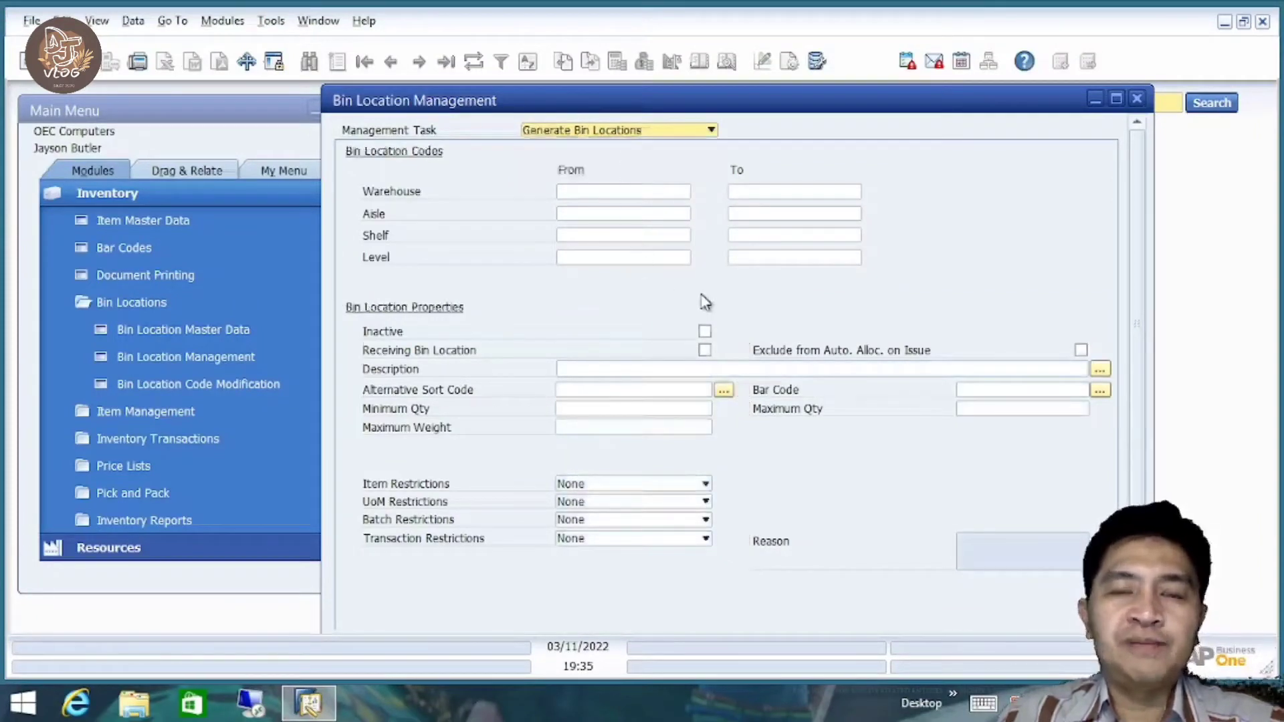
click(587, 193)
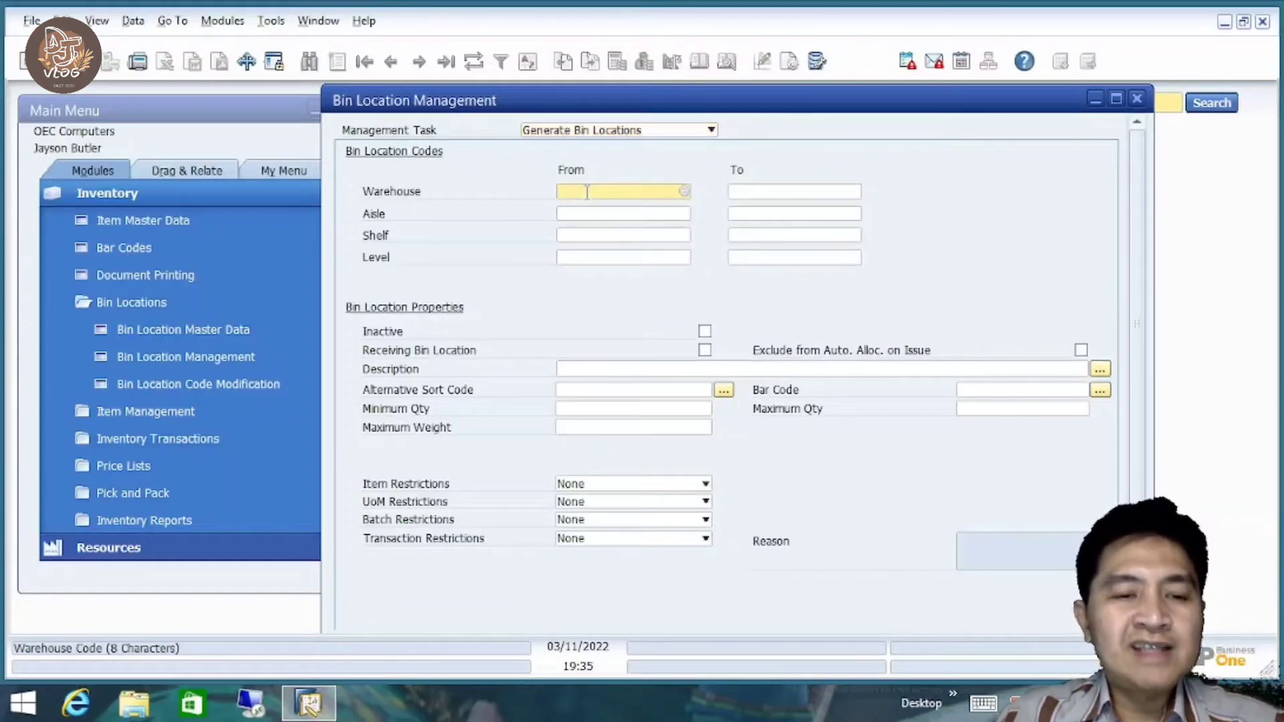
text(15)
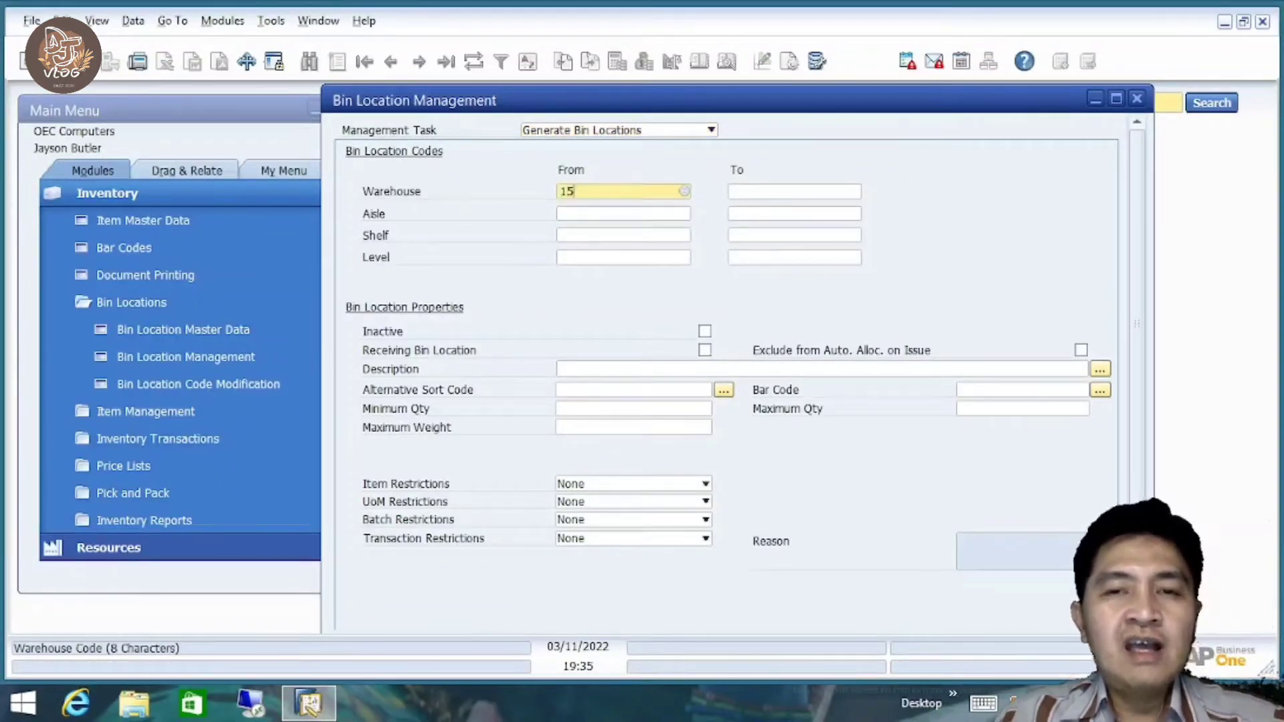
key(Tab)
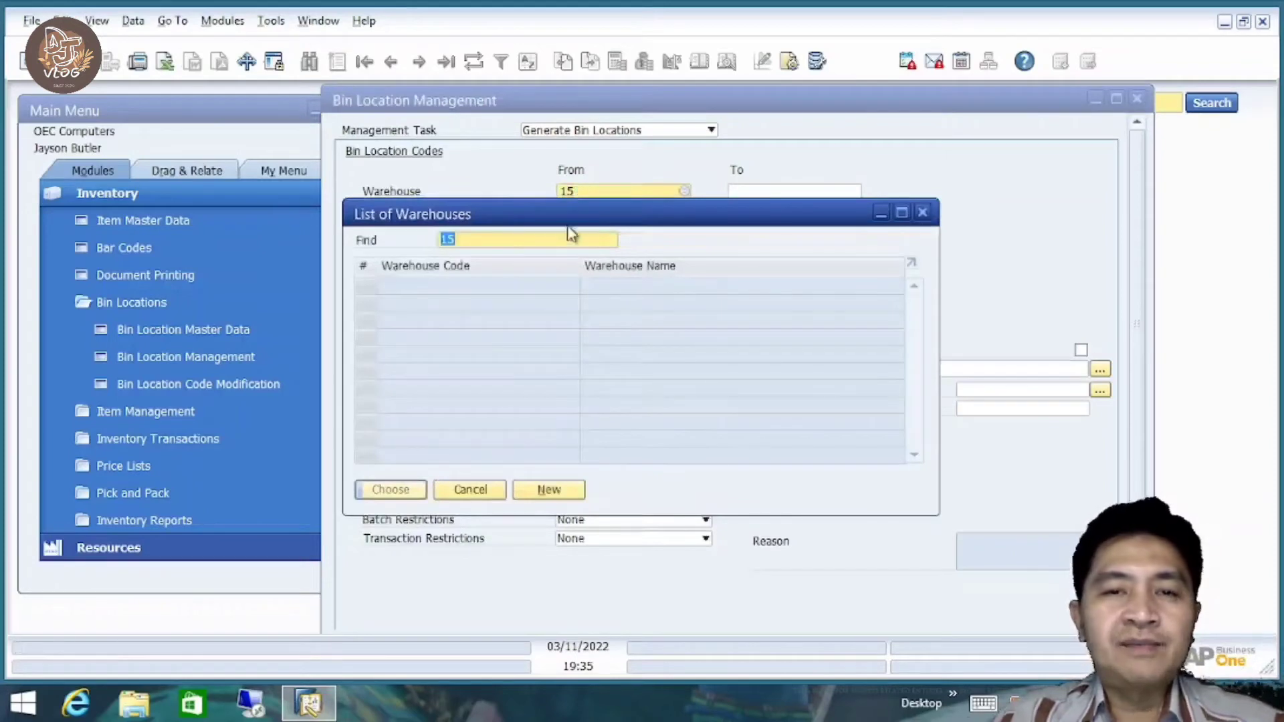
Open and close a blank warehouse setup form, and review the unfiltered warehouse list for the From field without choosing one.
click(554, 492)
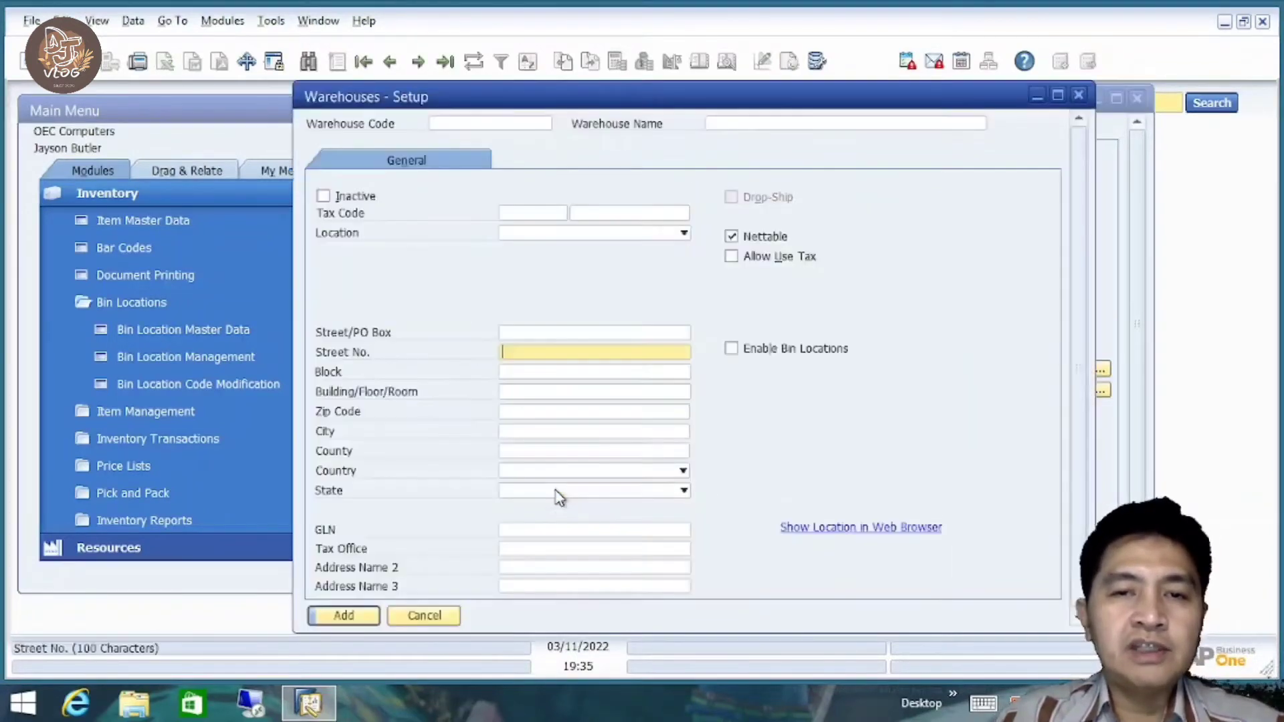
click(1078, 96)
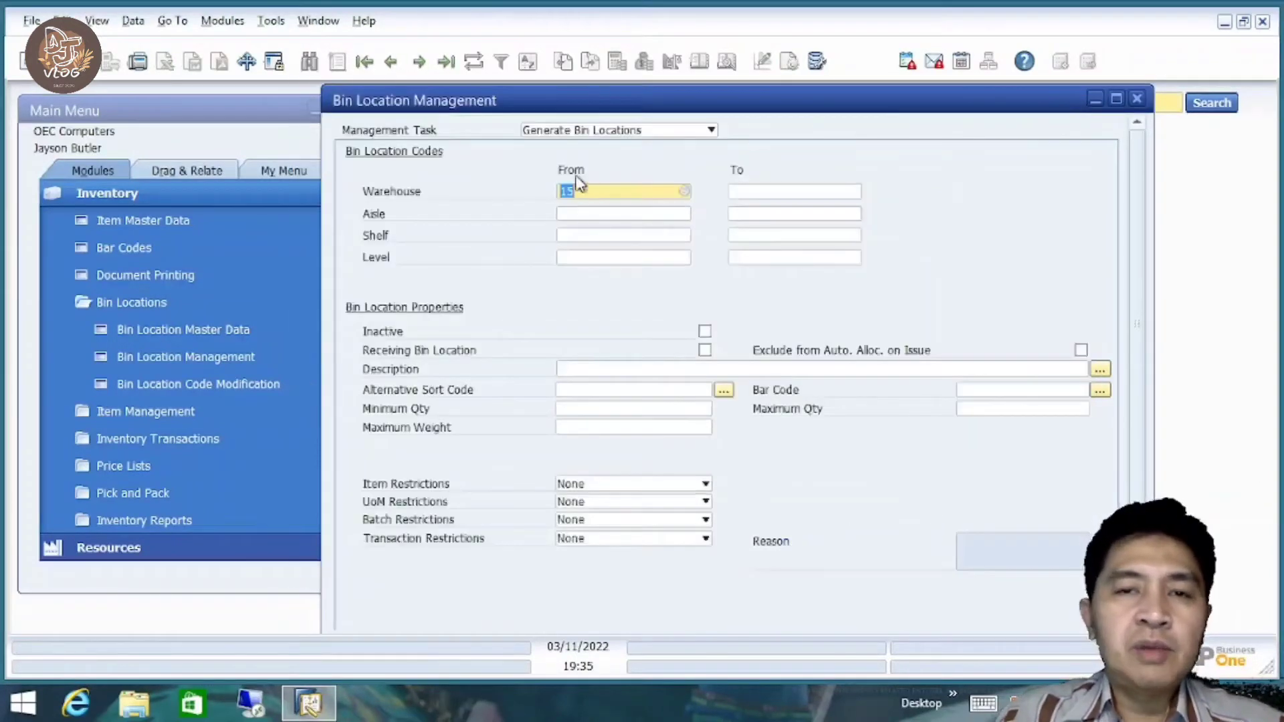
key(Tab)
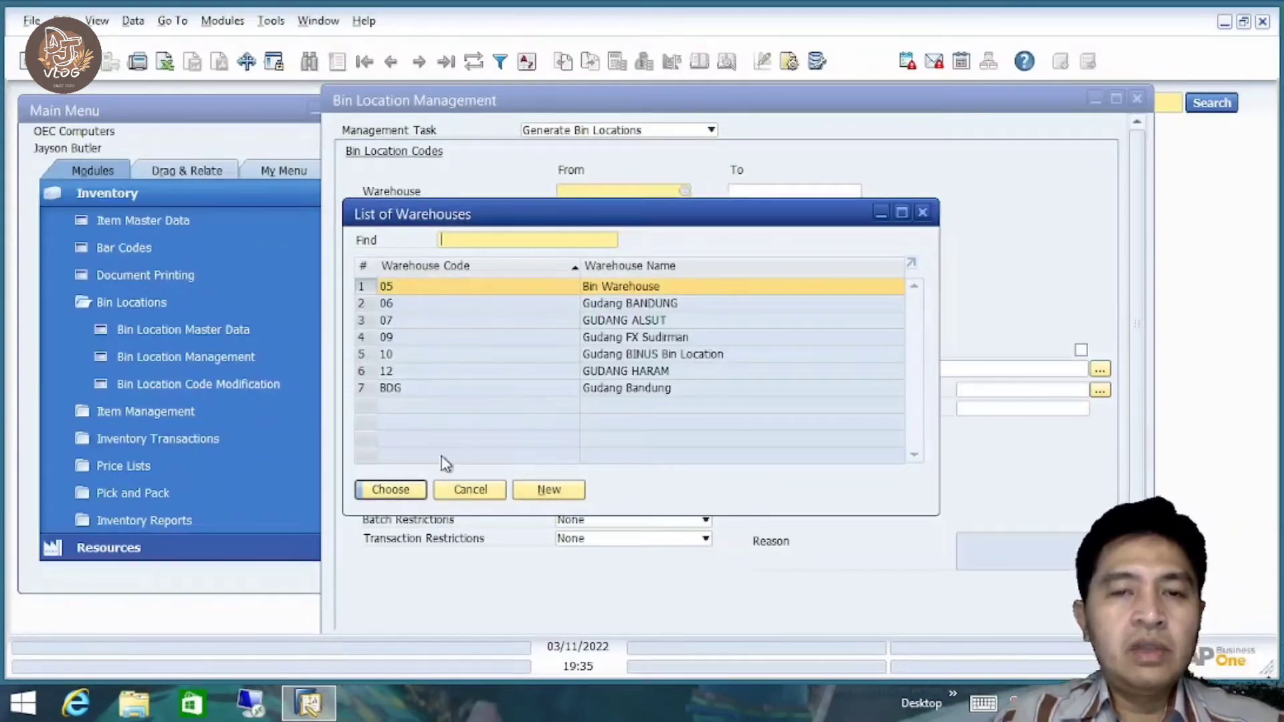
click(468, 491)
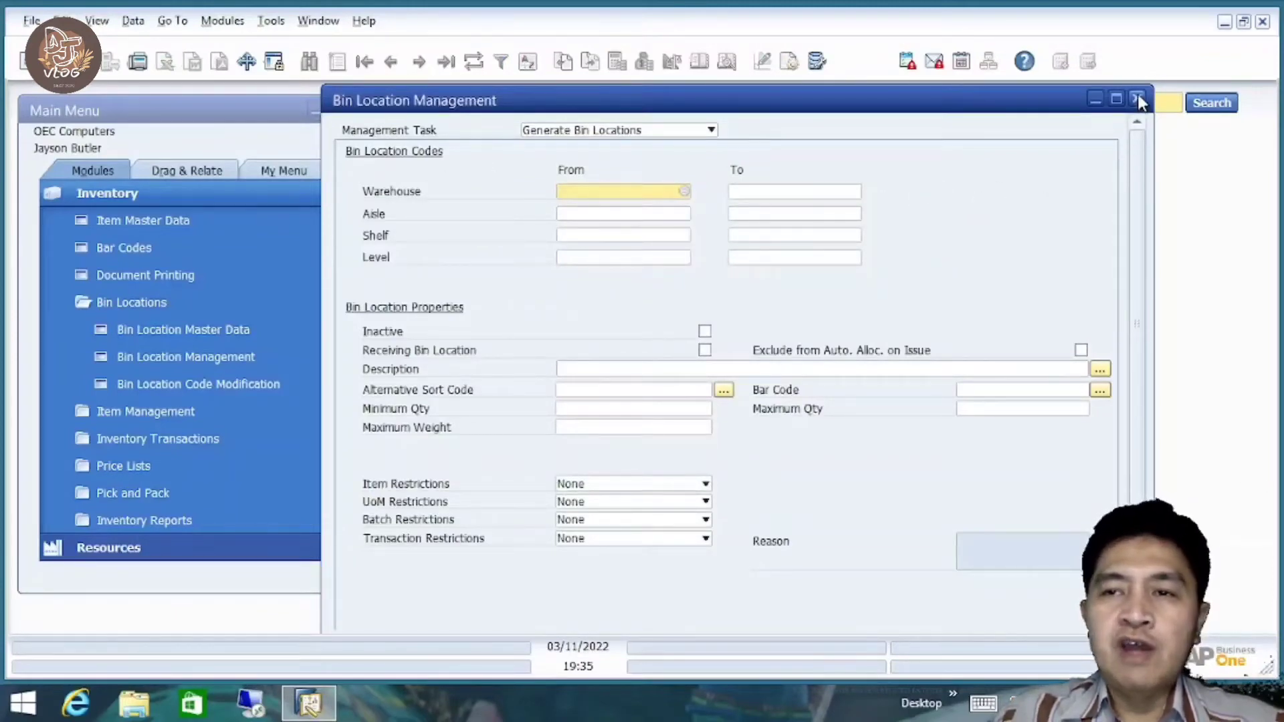
Minimize Bin Location Management and collapse the main menu to its list of modules.
click(131, 194)
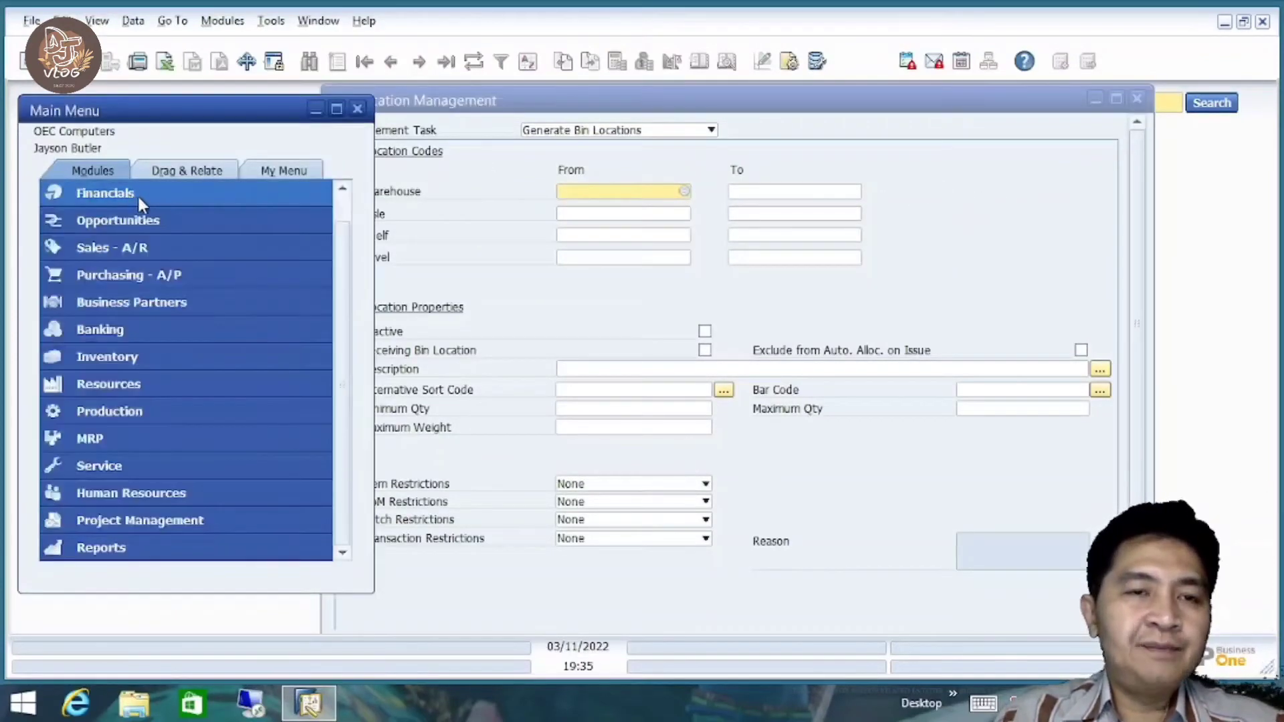
click(342, 204)
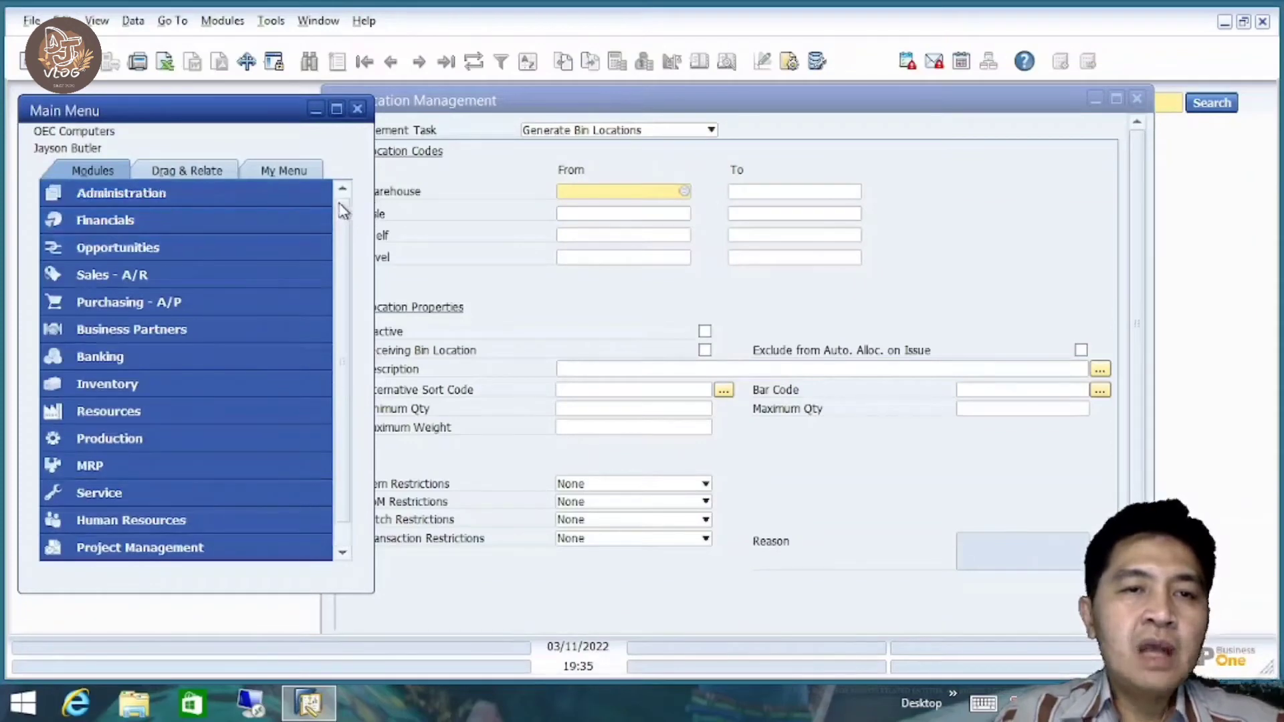
click(195, 190)
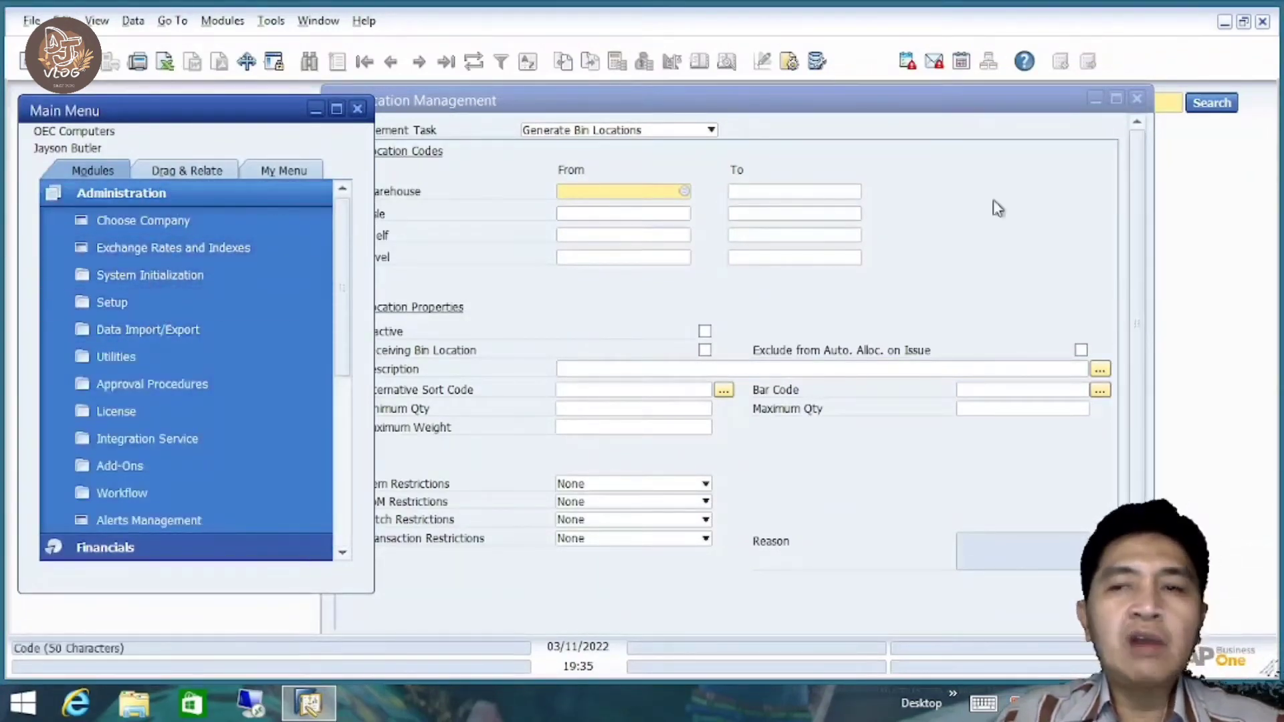
click(1096, 99)
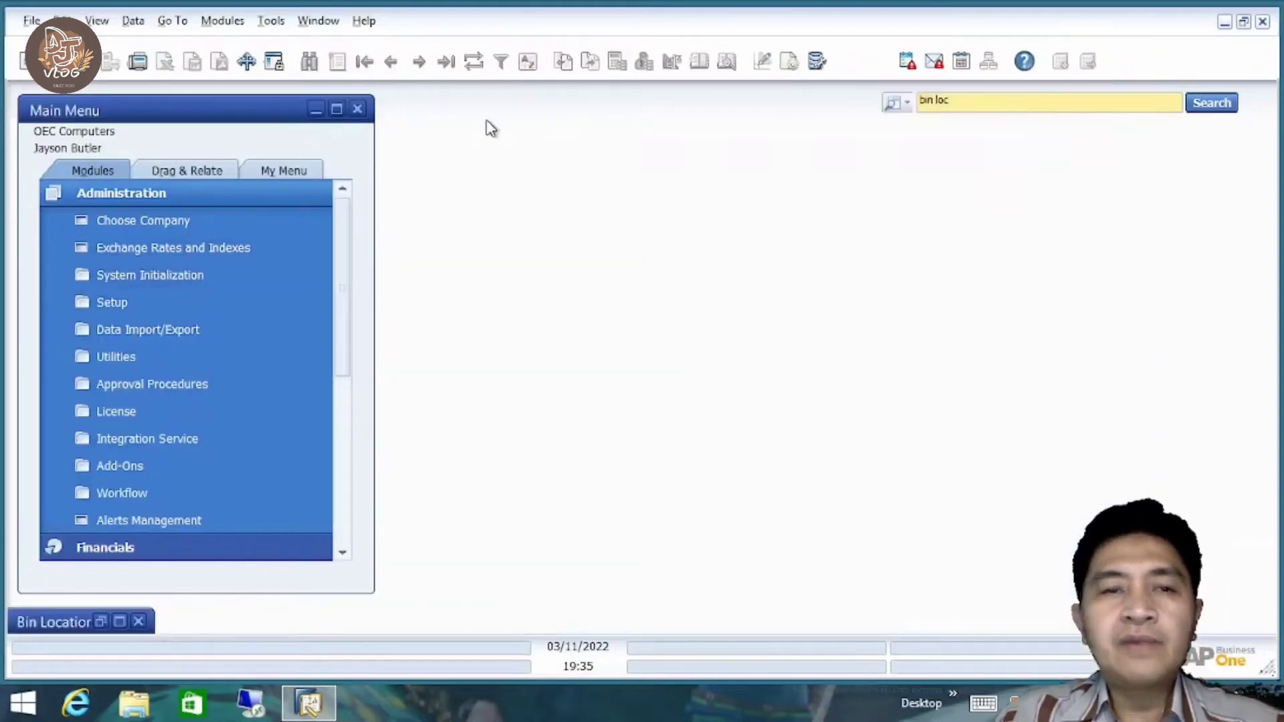
click(231, 192)
Replace the search text with "ware" and open the Warehouses setup form from the results.
click(977, 106)
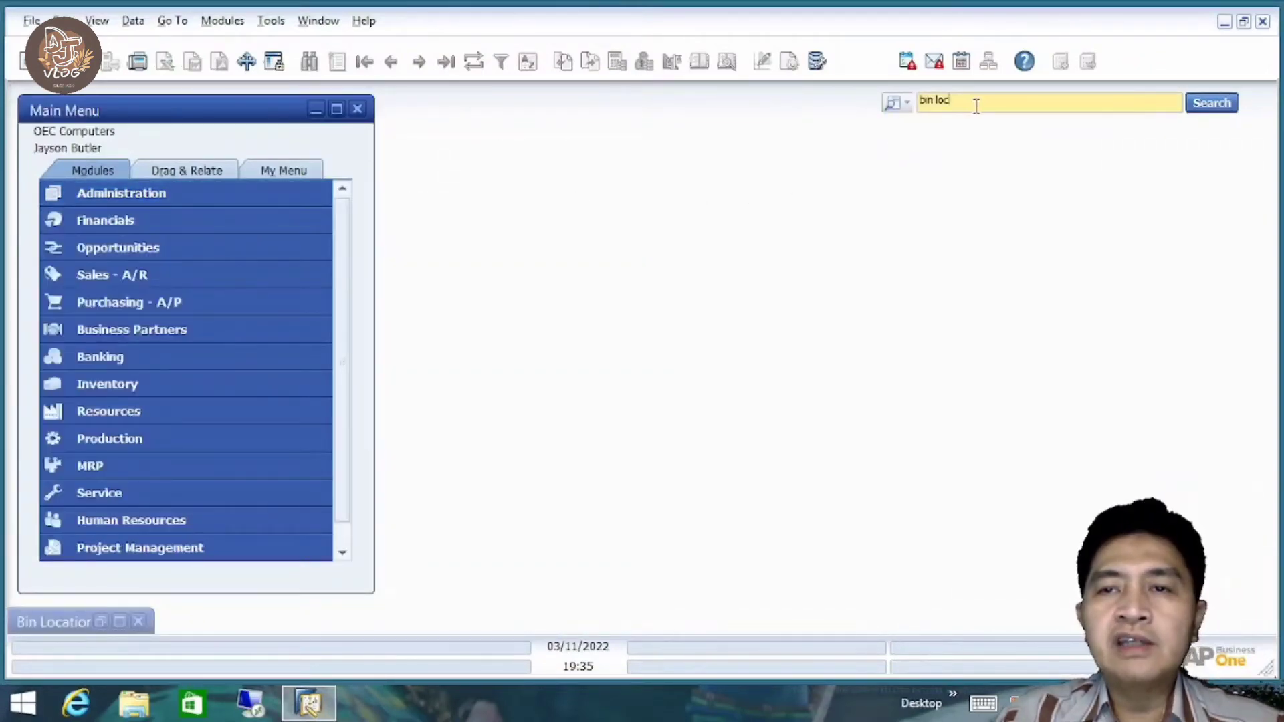
key(BackSpace)
key(BackSpace)
key(BackSpace)
key(BackSpace)
key(BackSpace)
key(BackSpace)
text(ware)
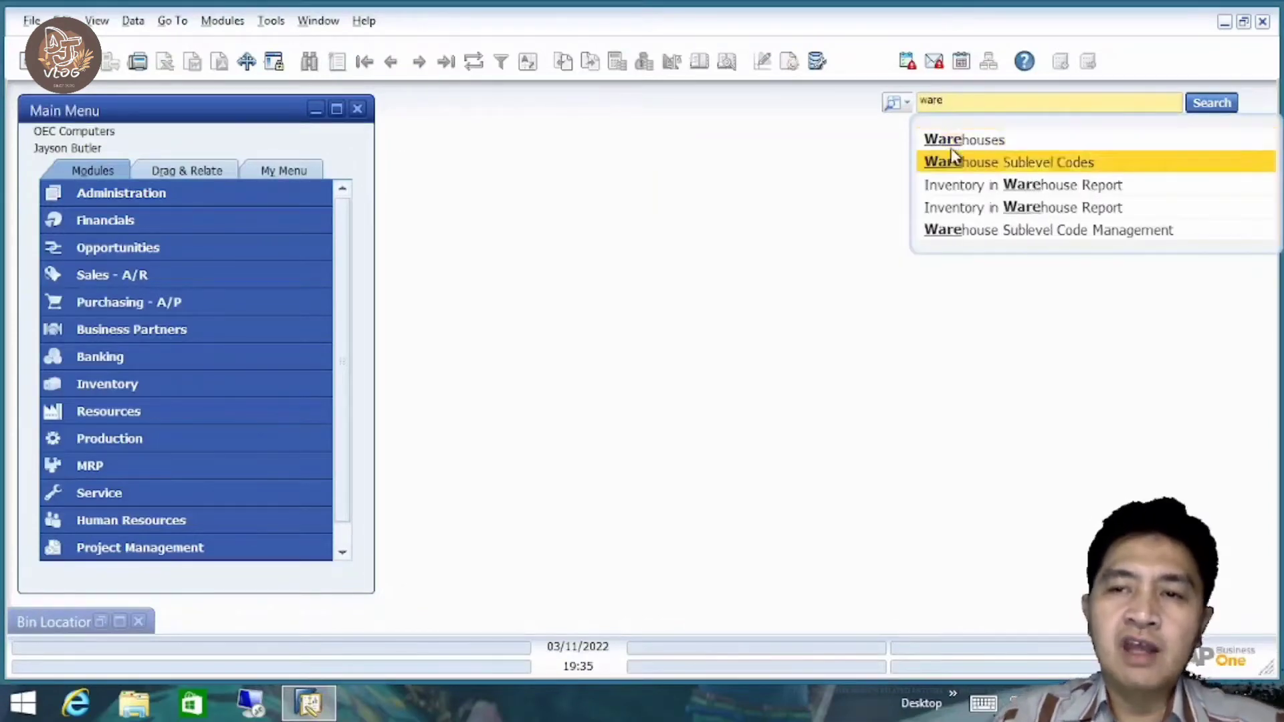
click(967, 146)
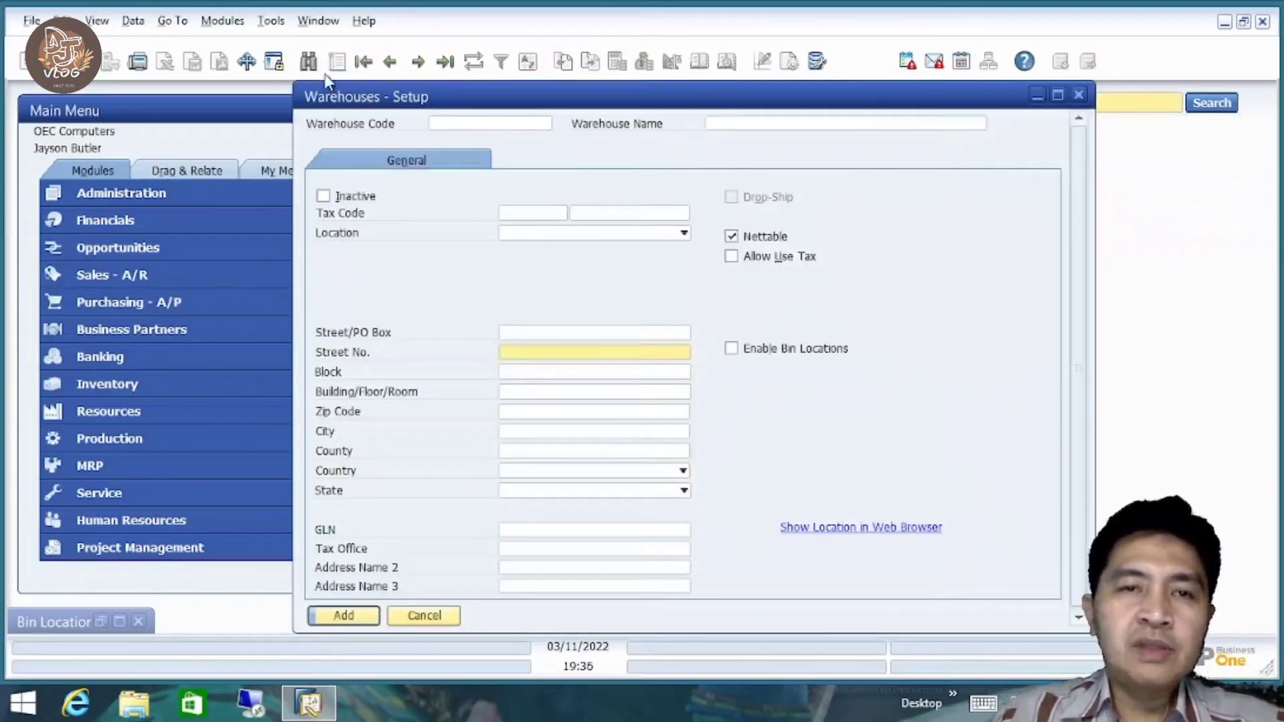
Find warehouse 15, enable bin locations for it and save the update.
click(310, 63)
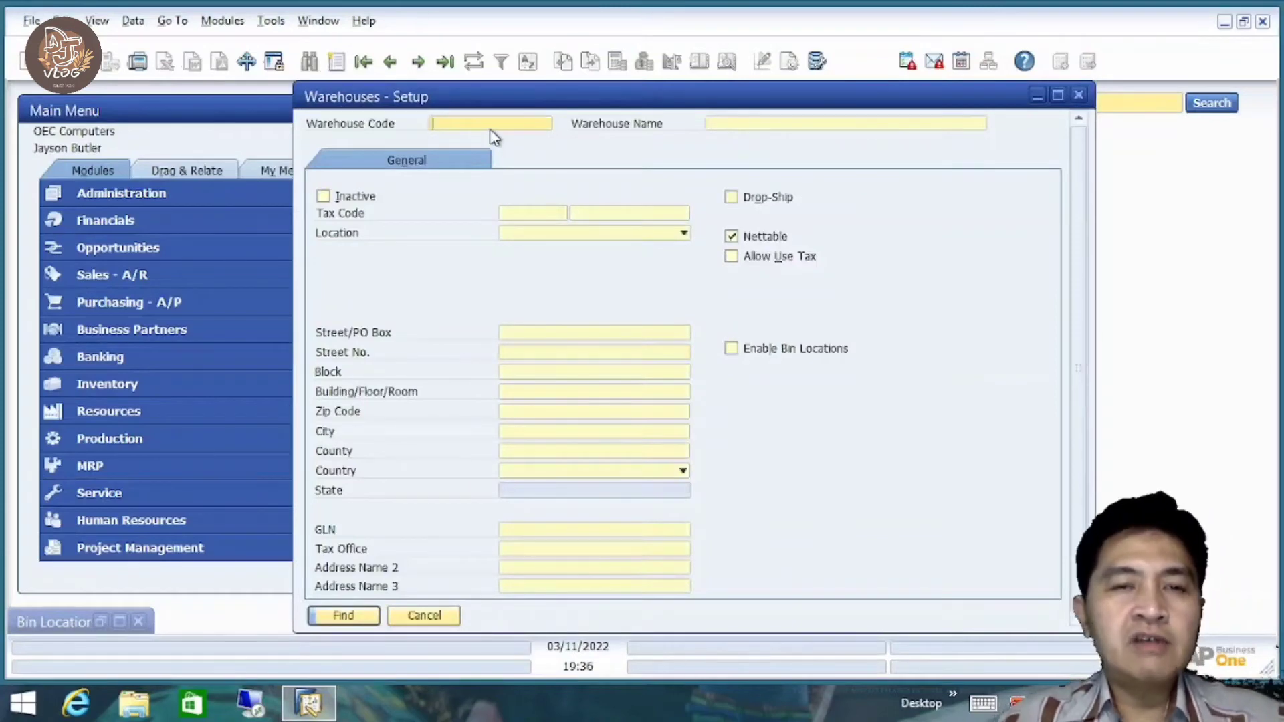
text(15)
key(Return)
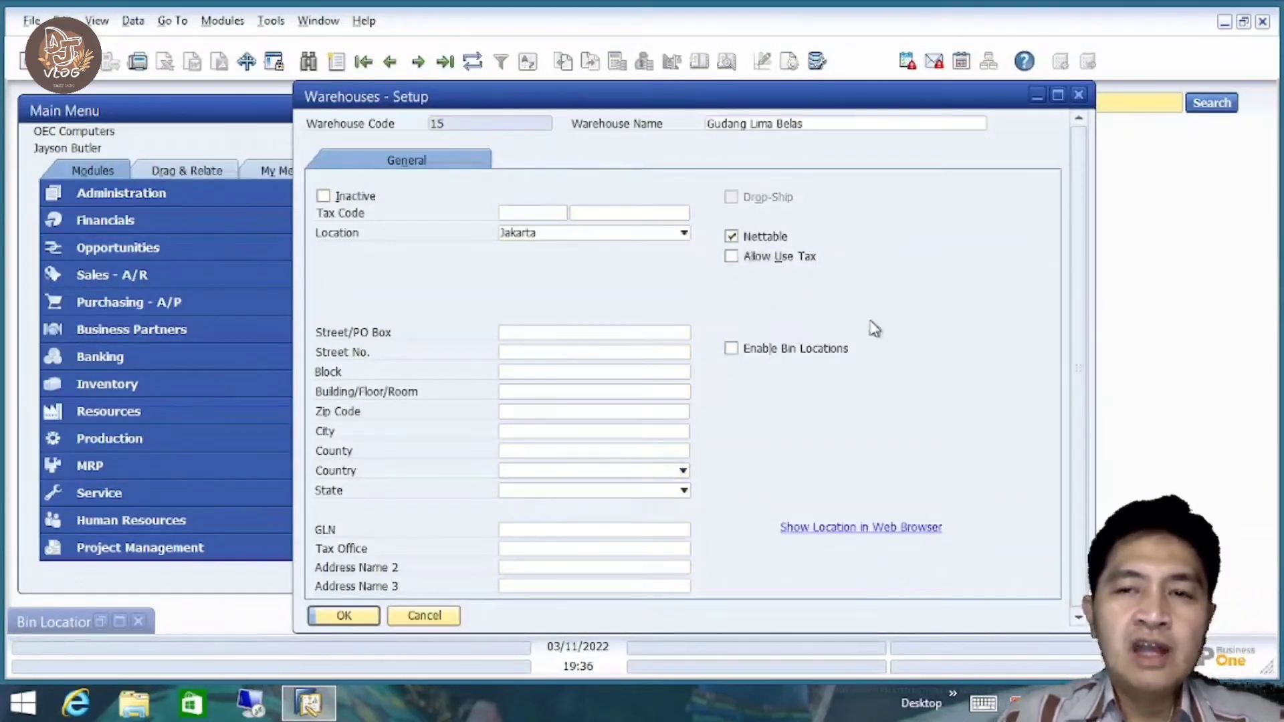
click(732, 348)
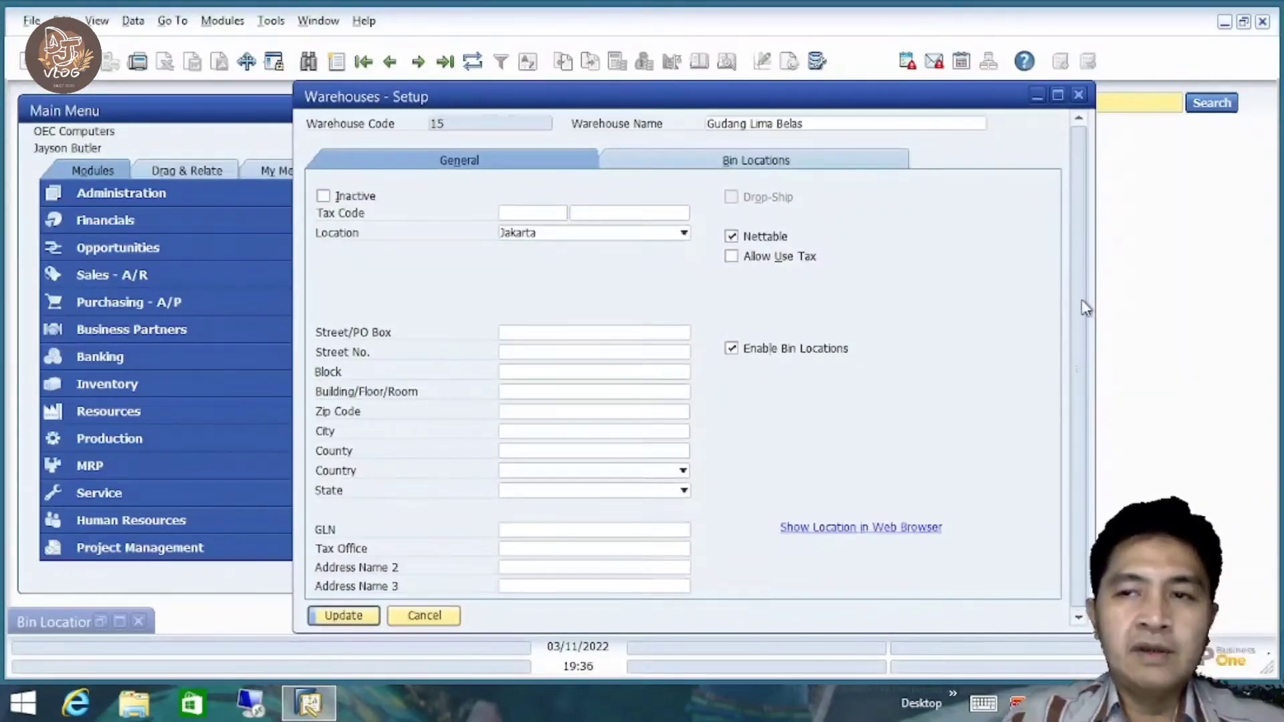
click(346, 616)
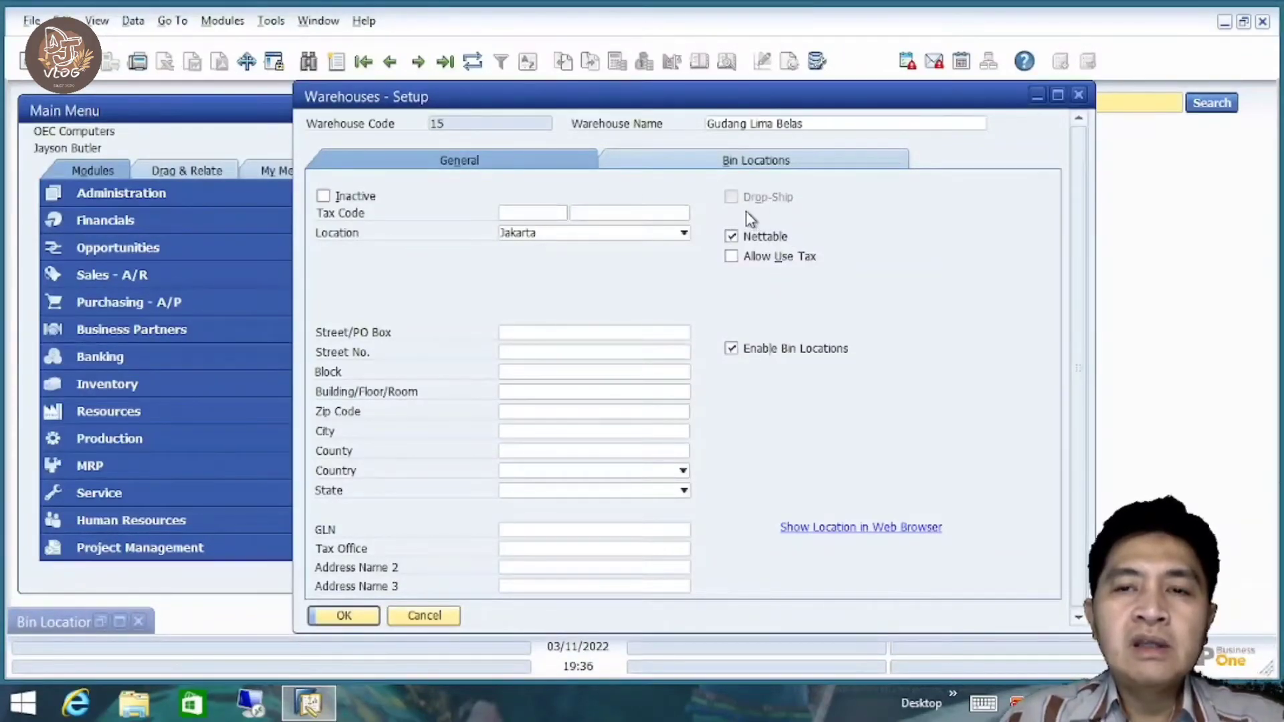
In warehouse 15's bin location settings, change the bin location code separator to "/".
click(732, 161)
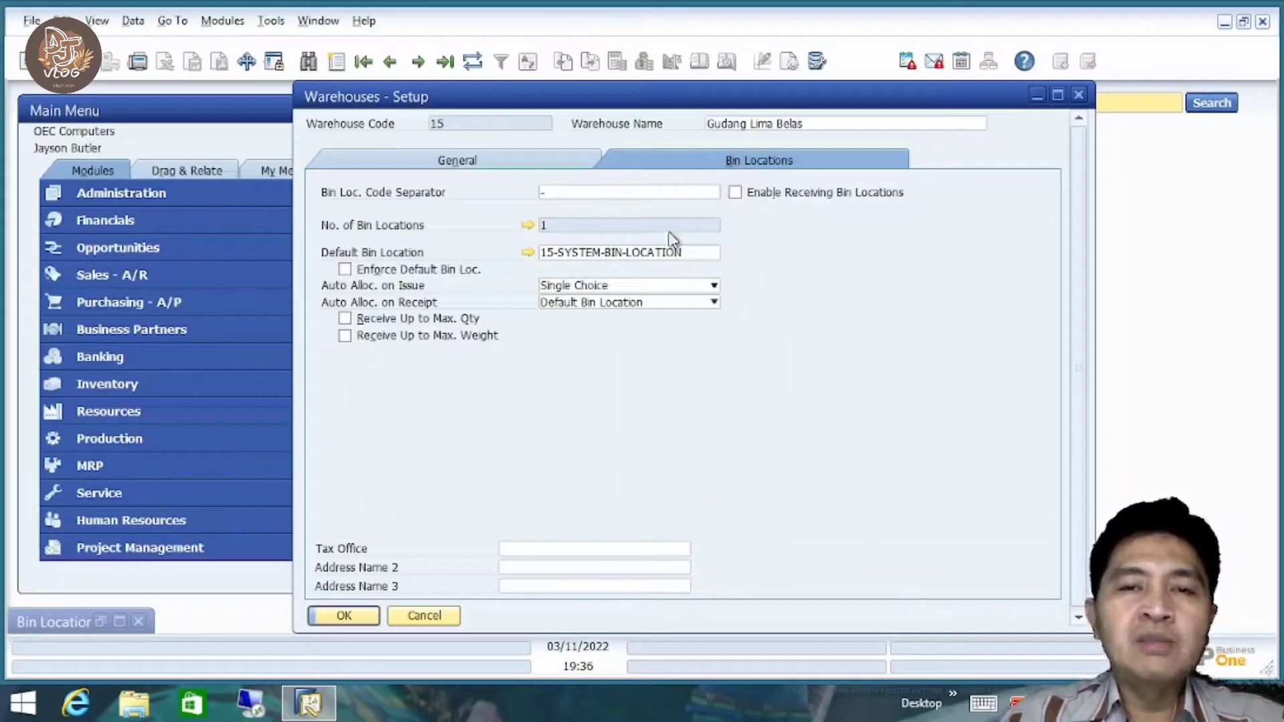
click(542, 162)
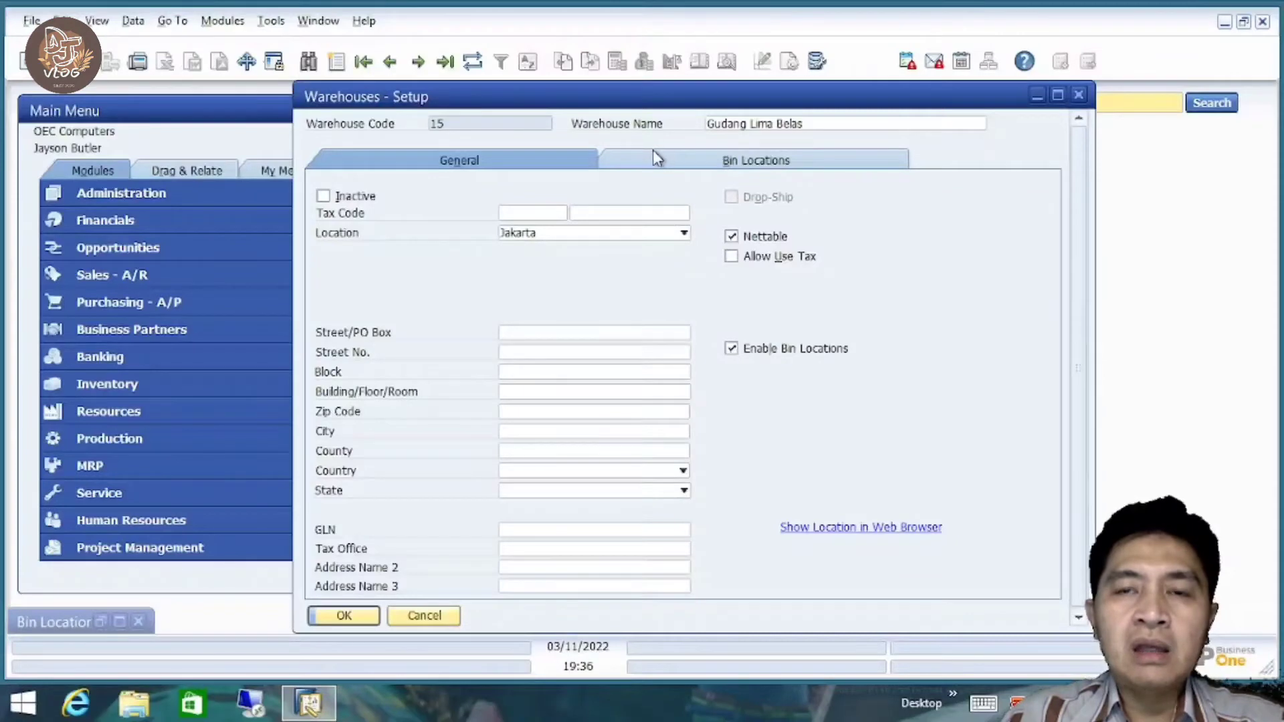
click(689, 164)
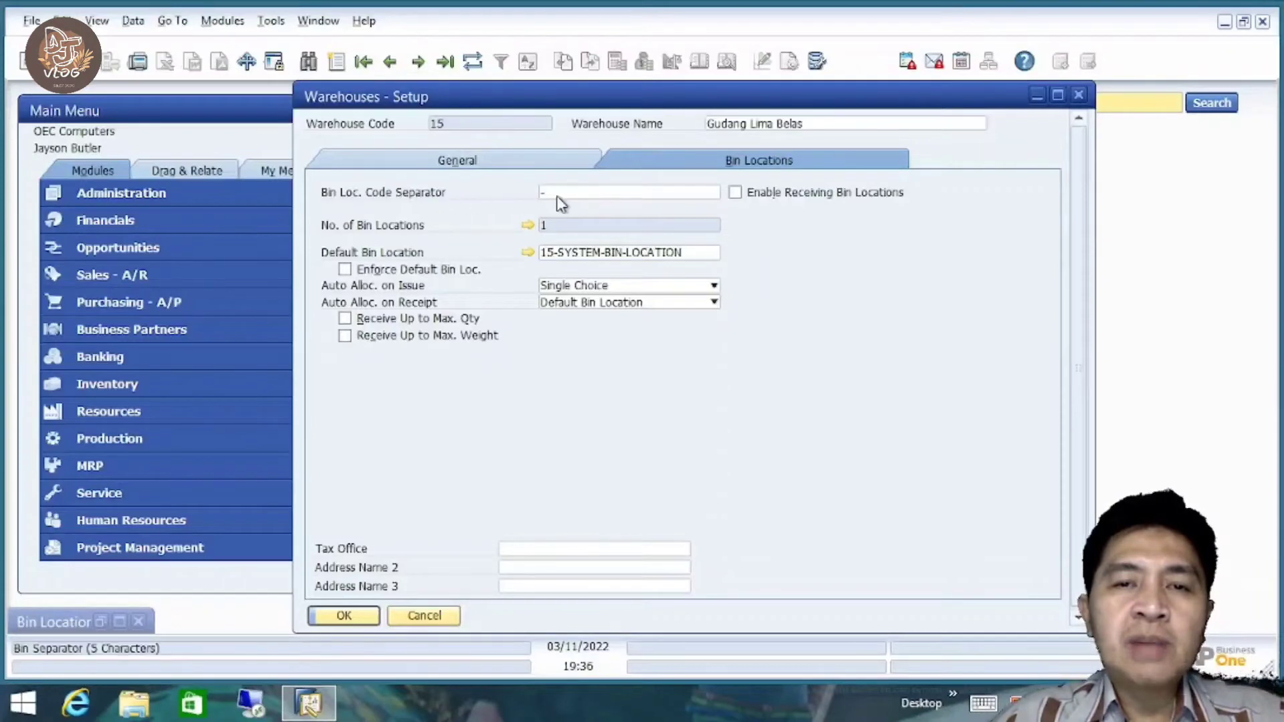
click(573, 193)
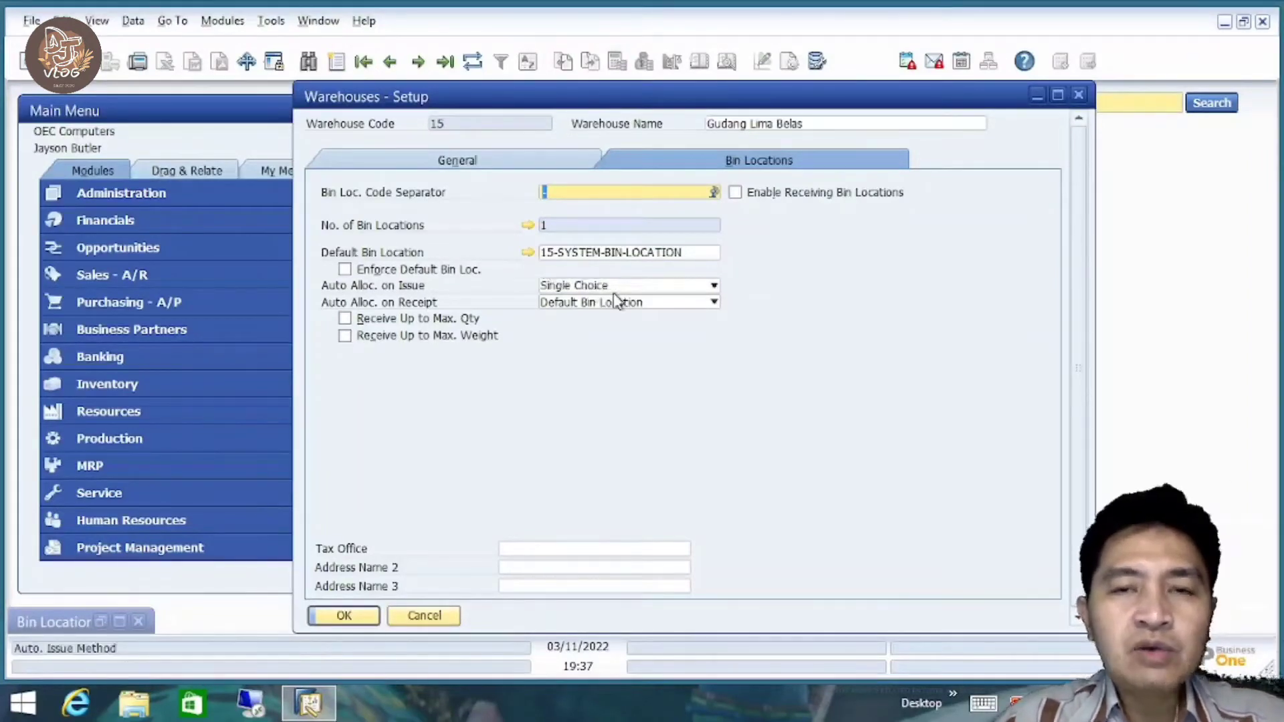
click(588, 193)
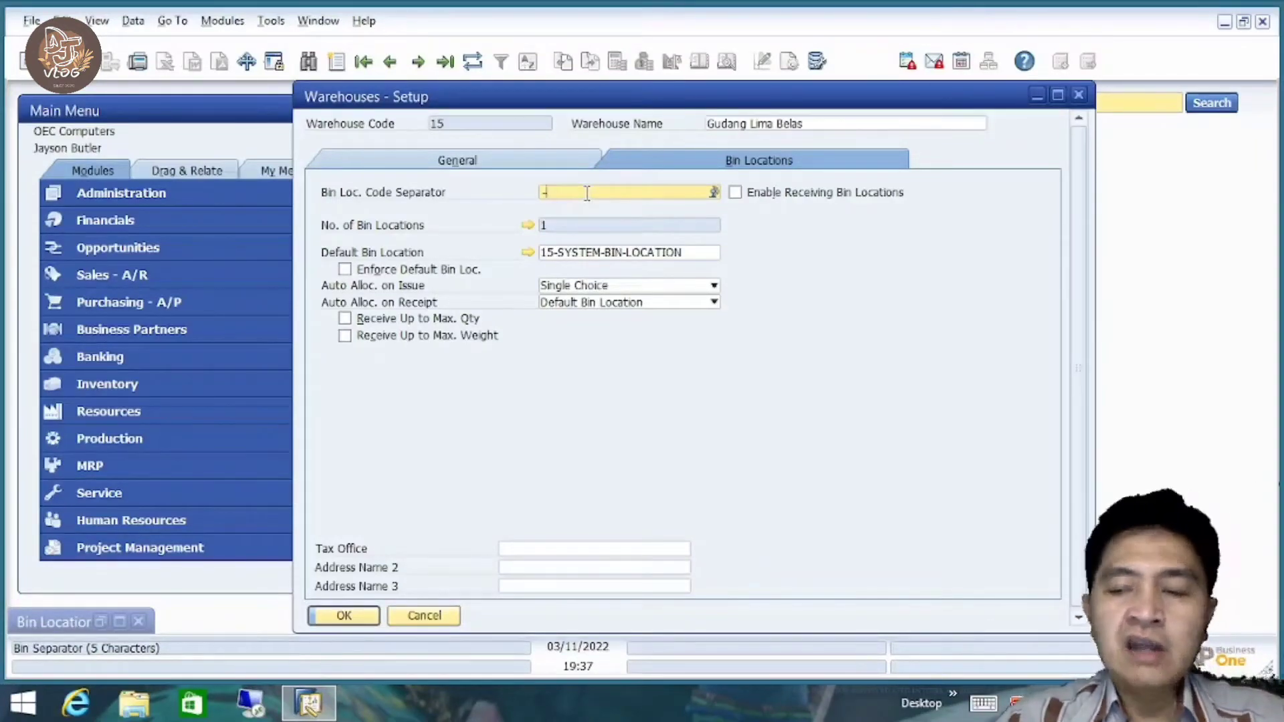
key(BackSpace)
text(/)
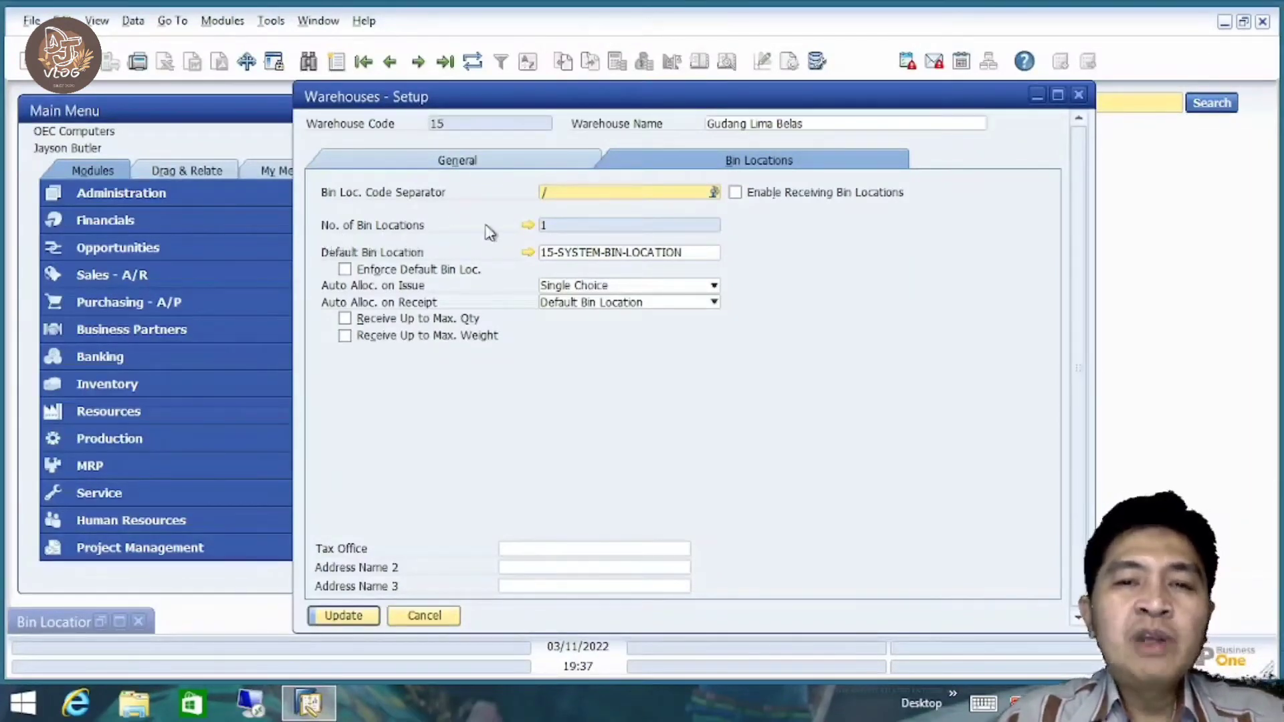
Examine warehouse 15's list of existing bin locations, close it, and check the default bin location setting.
click(528, 225)
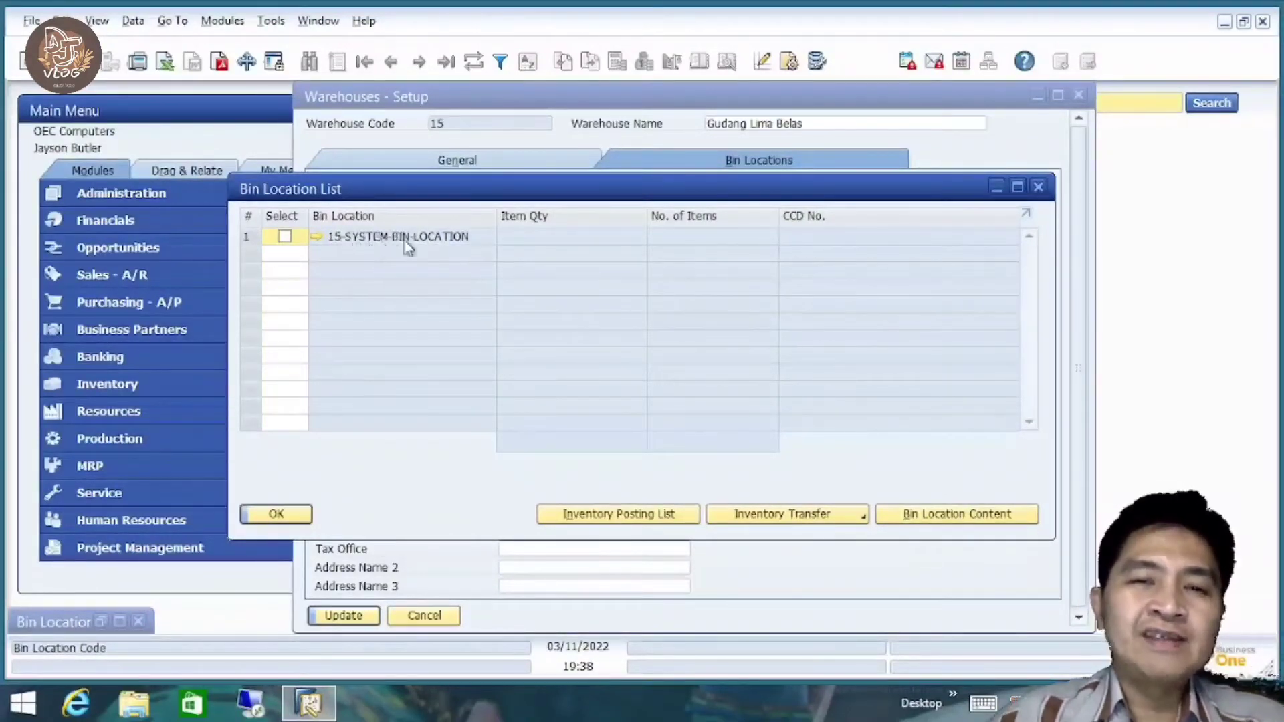
click(1039, 187)
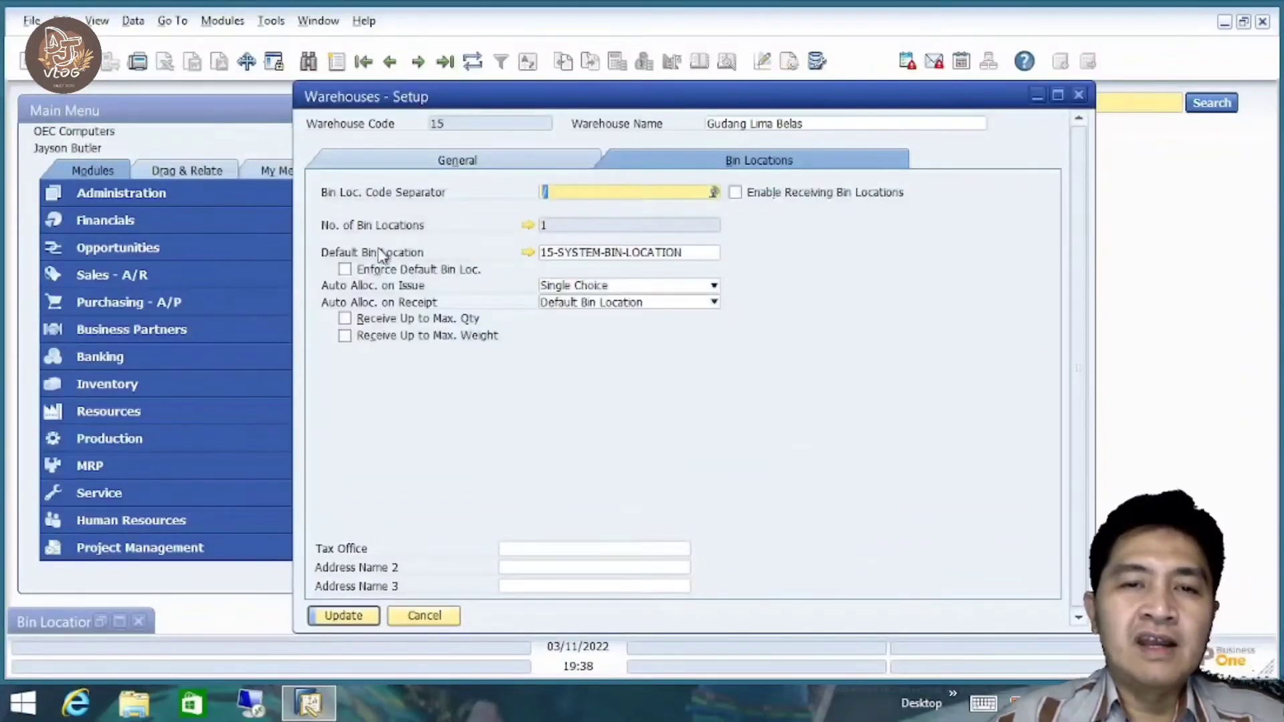
click(594, 255)
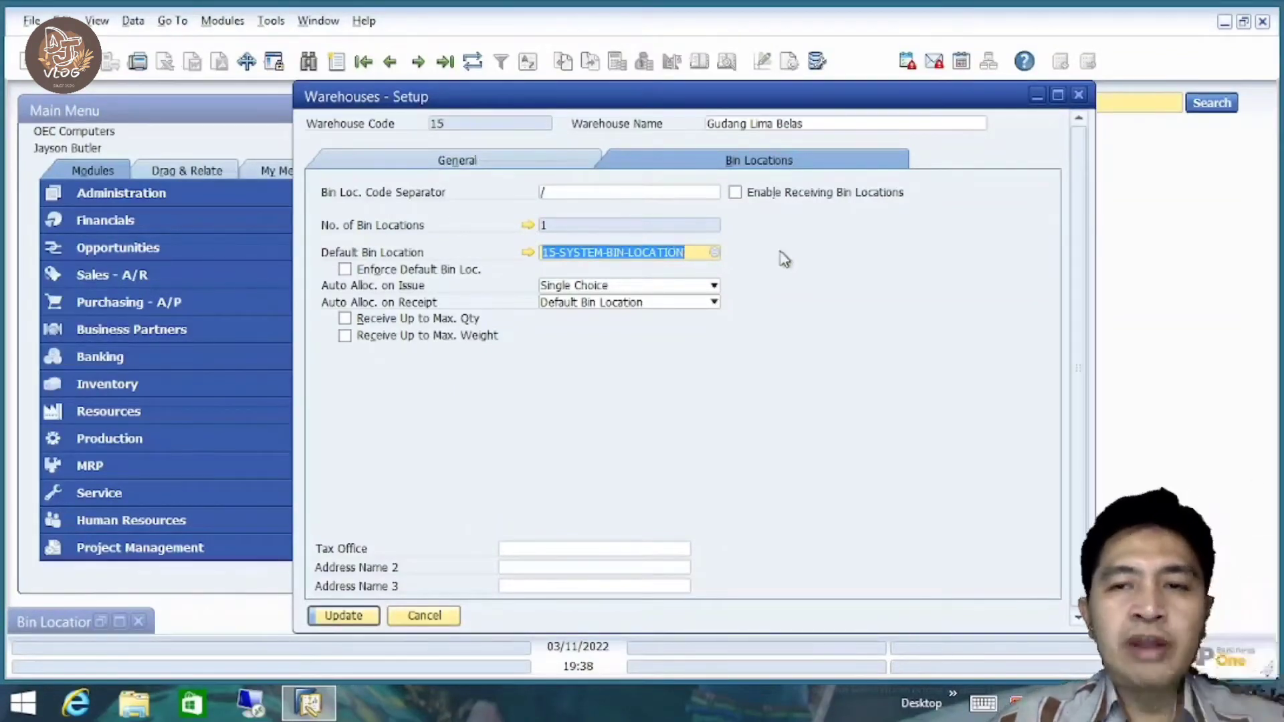
Enable receiving bin locations for warehouse 15 to bring up the receiving options.
click(735, 192)
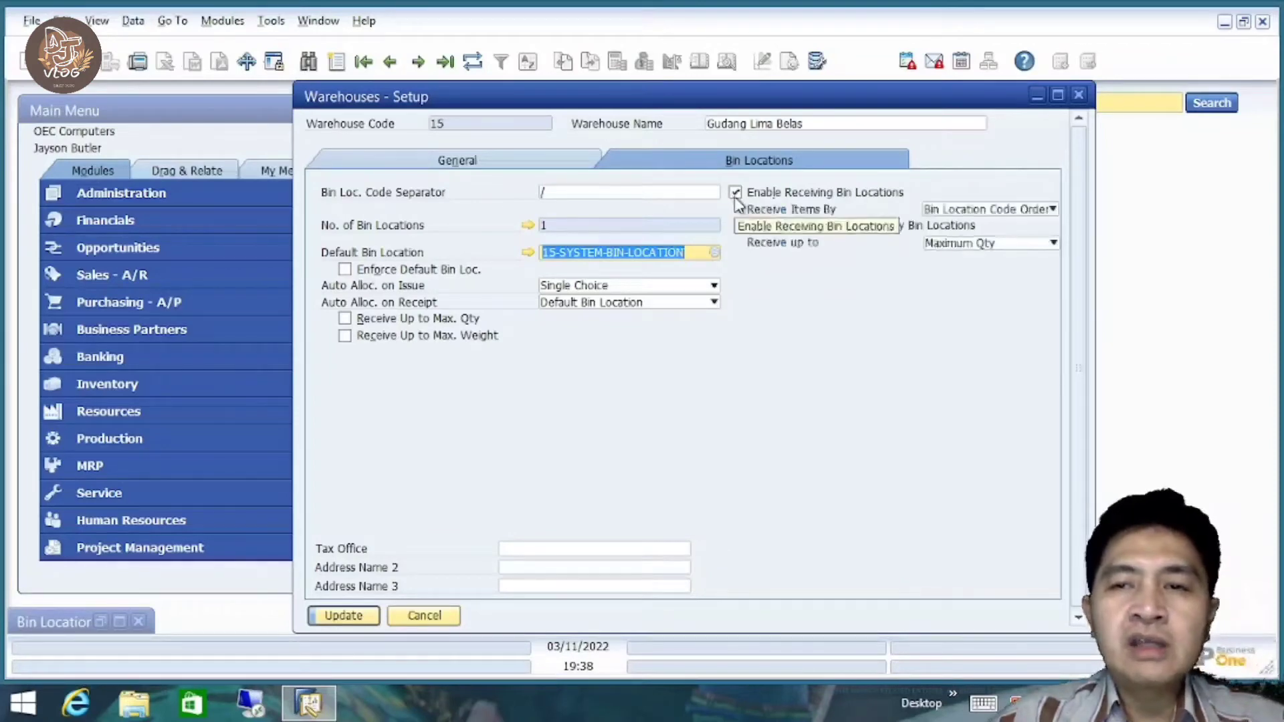
click(737, 195)
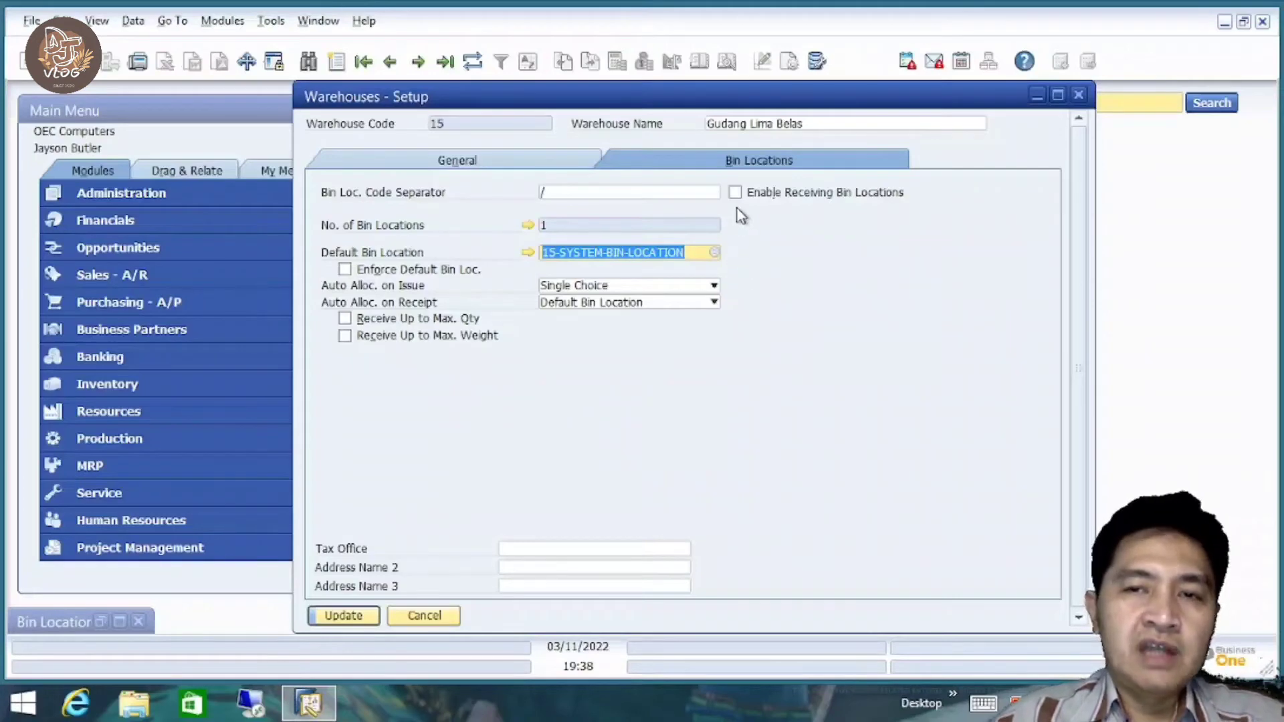
click(736, 195)
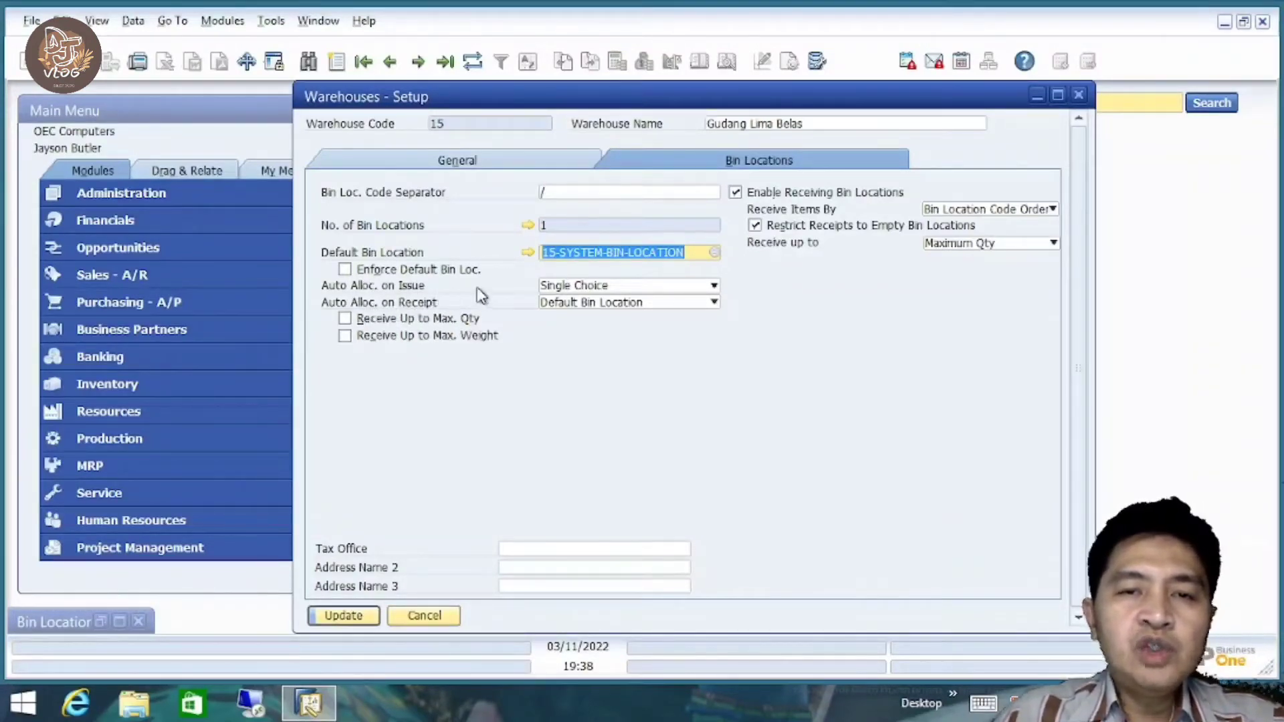
Review the automatic allocation on issue methods for warehouse 15, trying Bin Location Code Order and Alternative Sort Code Order.
click(656, 285)
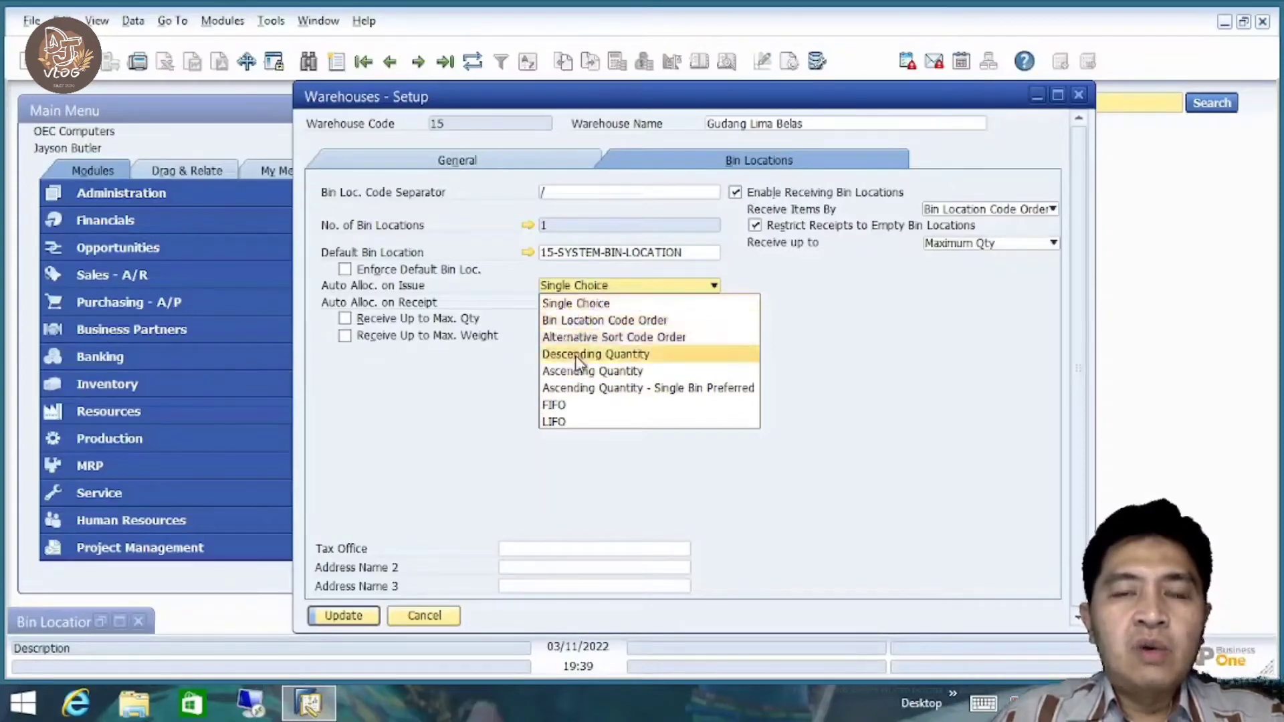
click(828, 288)
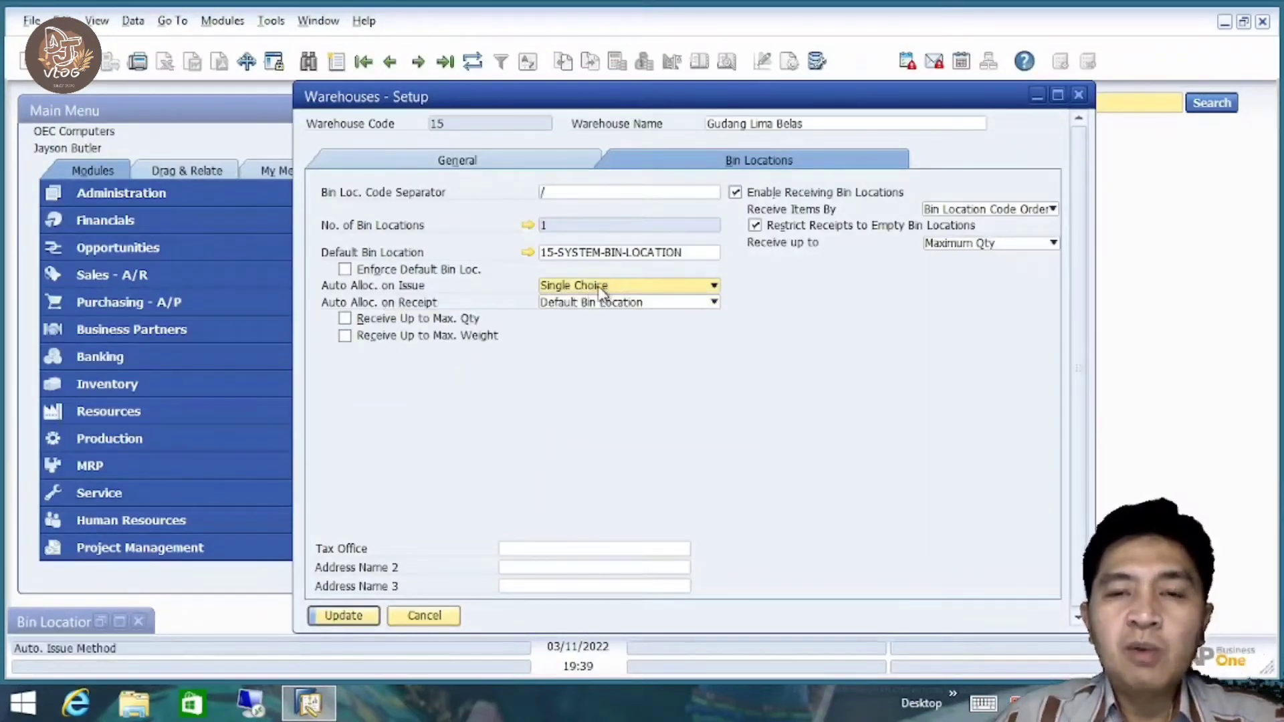
click(666, 286)
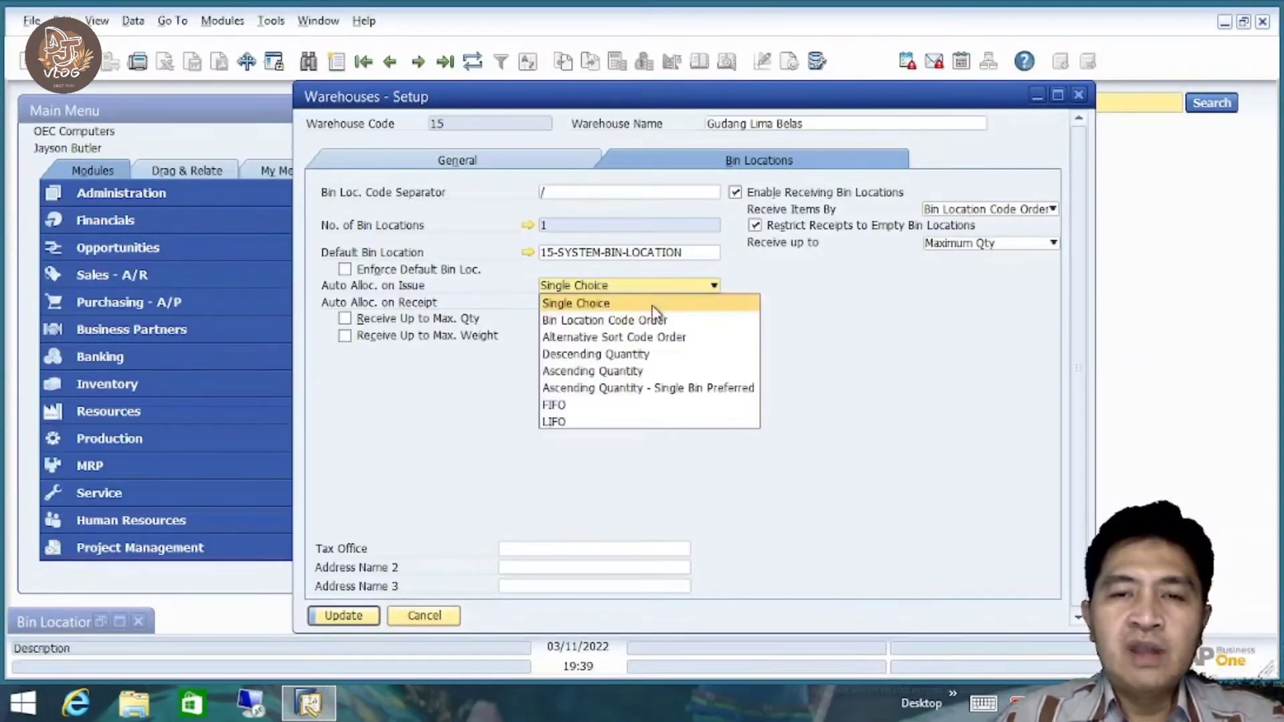
click(685, 322)
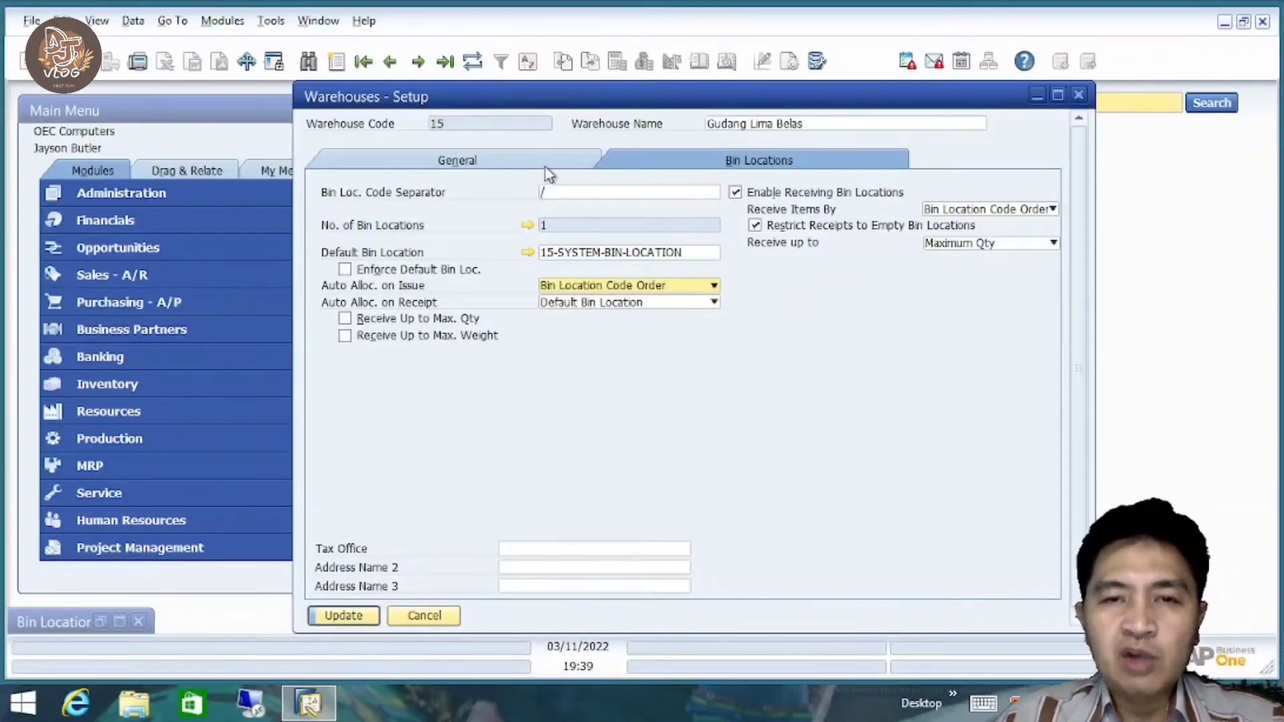
click(666, 287)
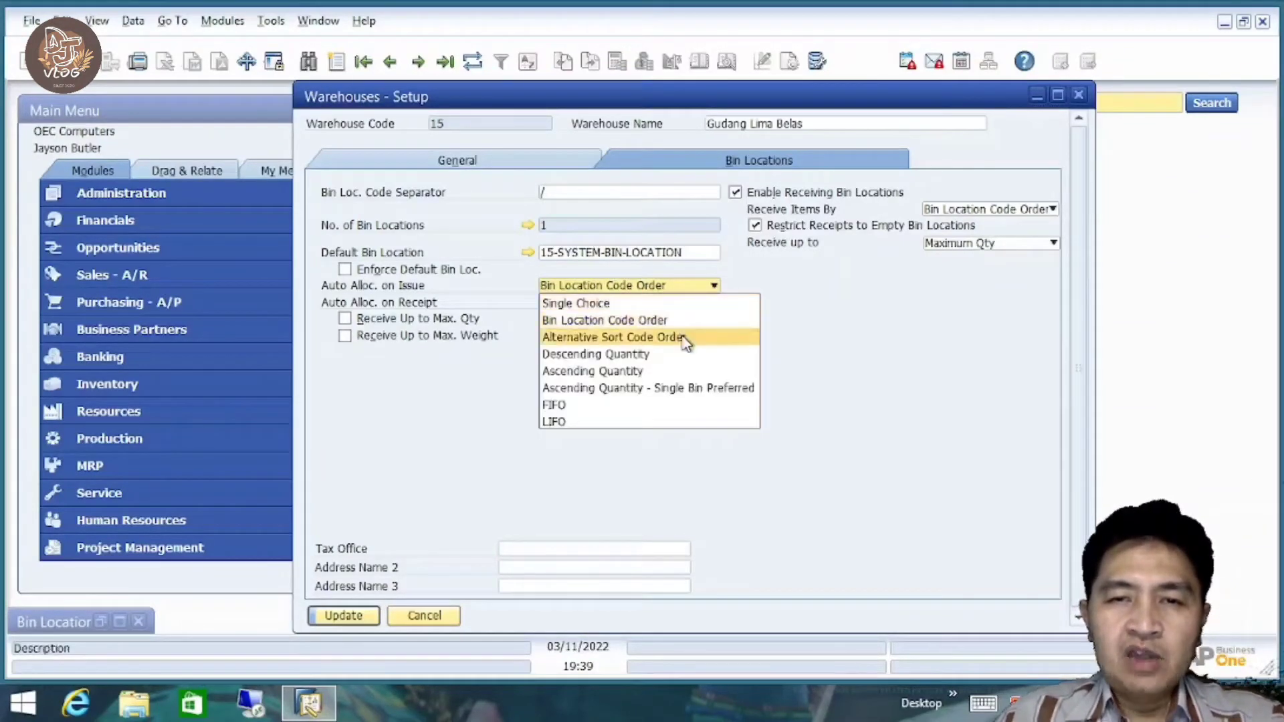
click(685, 337)
Compare Descending Quantity and Ascending Quantity as warehouse 15's automatic allocation on issue method, ending on Ascending Quantity.
click(677, 290)
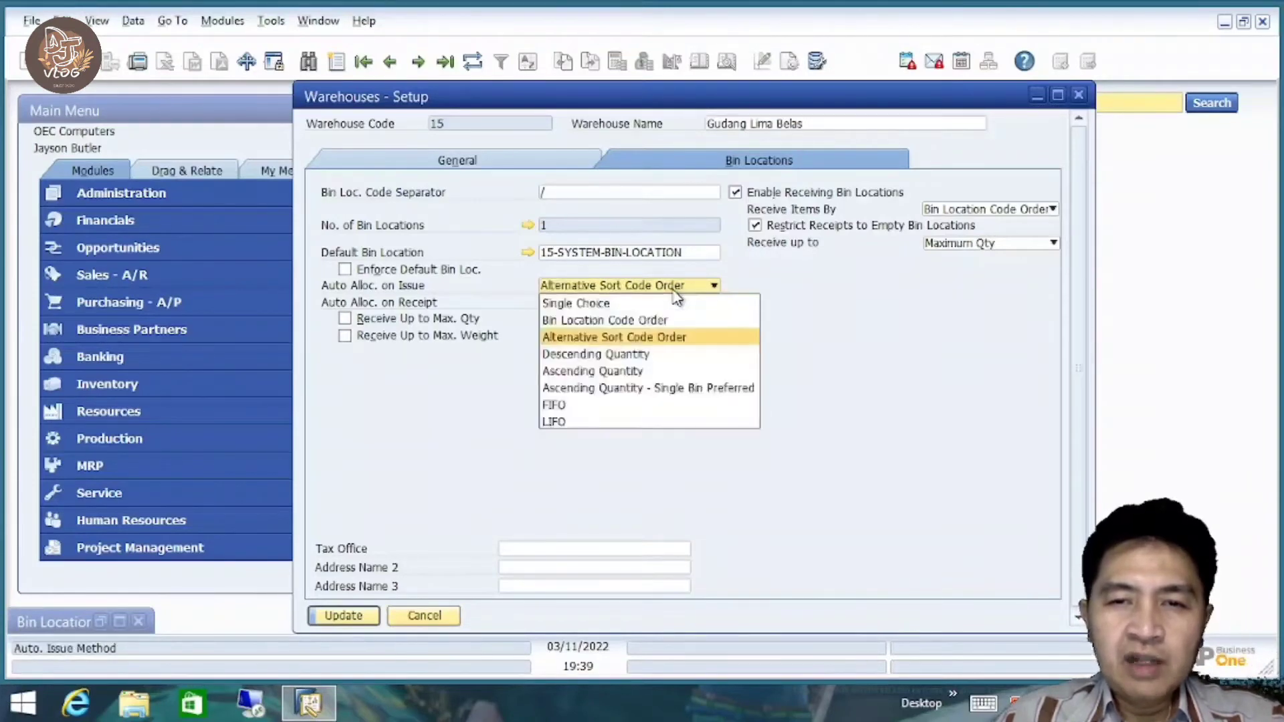
click(661, 359)
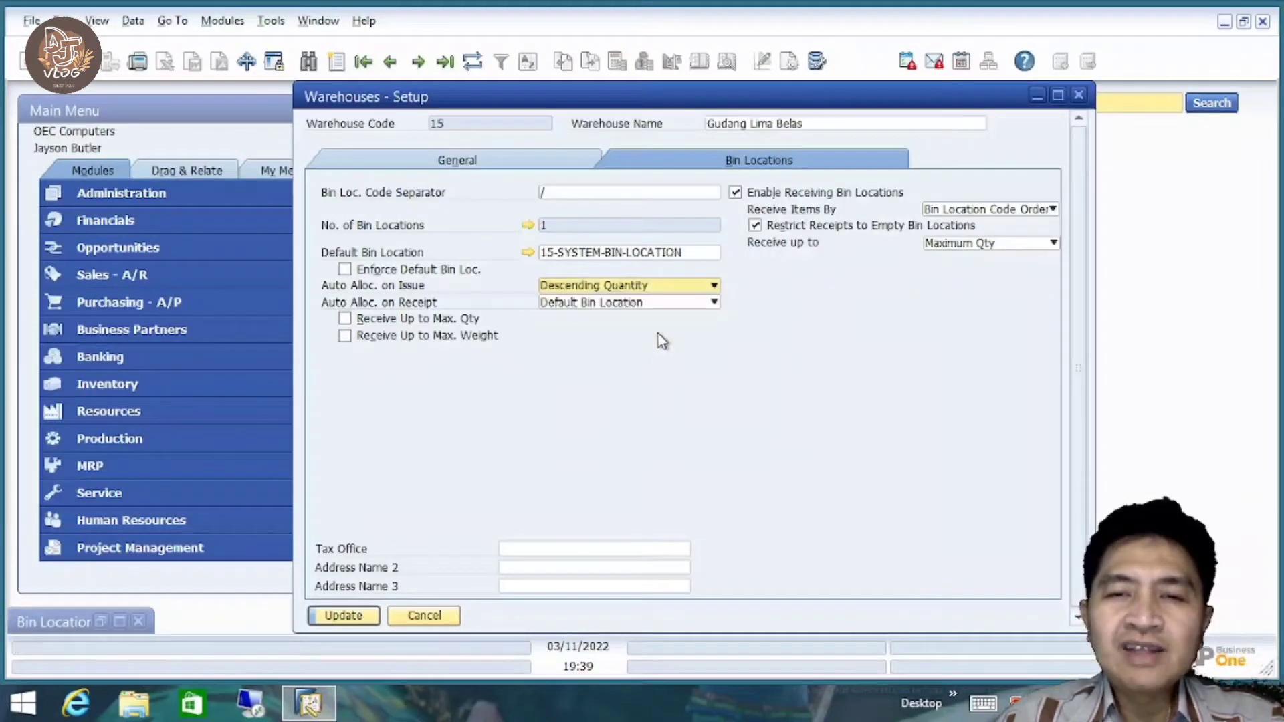
click(654, 288)
click(644, 371)
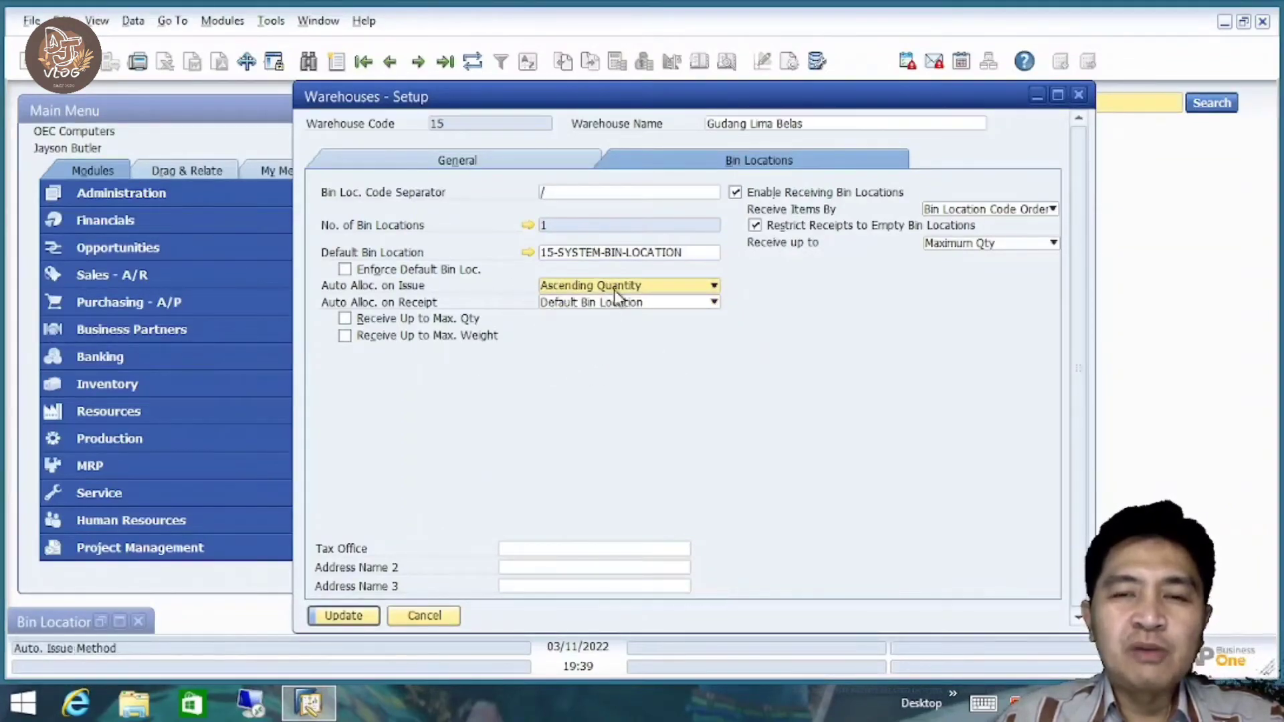
click(649, 290)
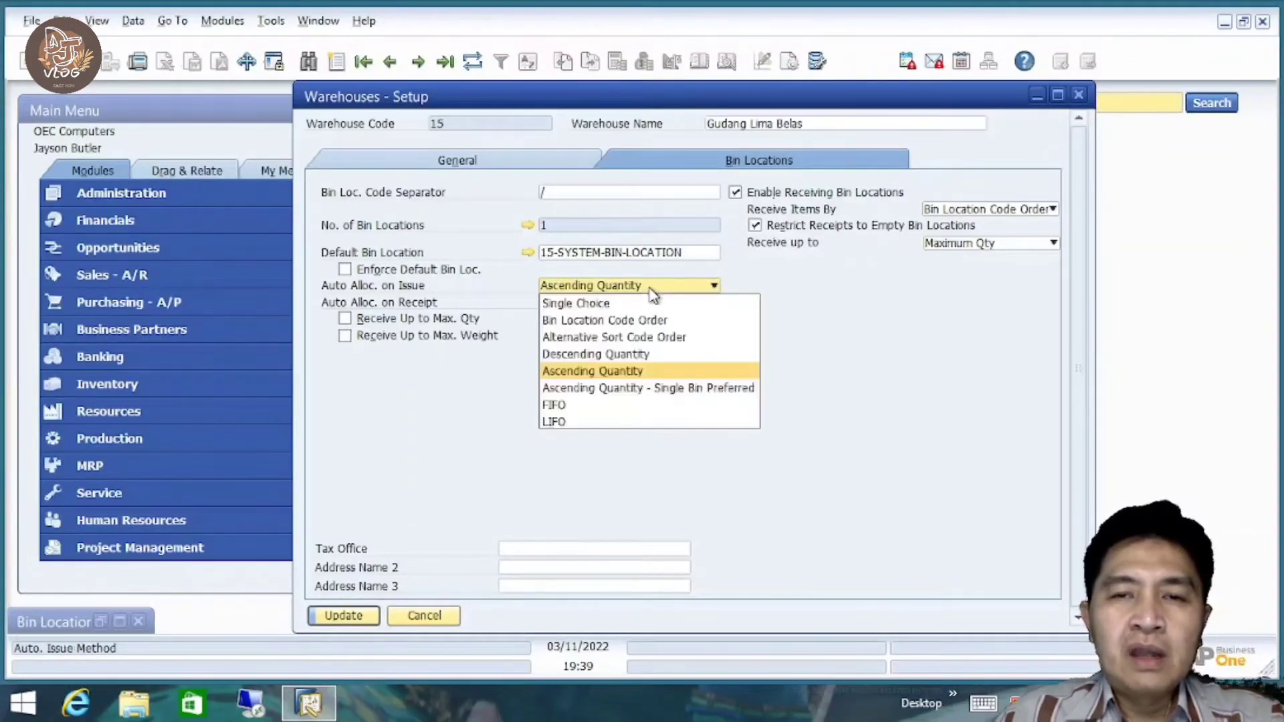
click(647, 359)
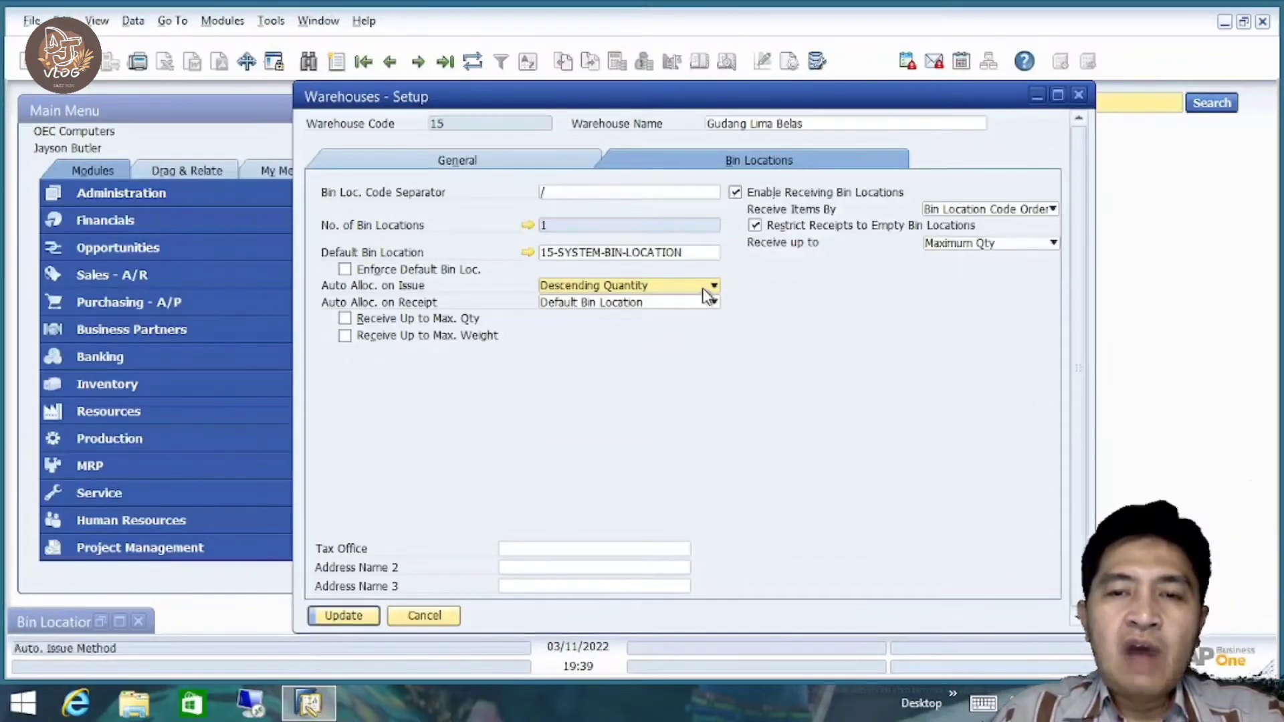
click(703, 287)
click(629, 371)
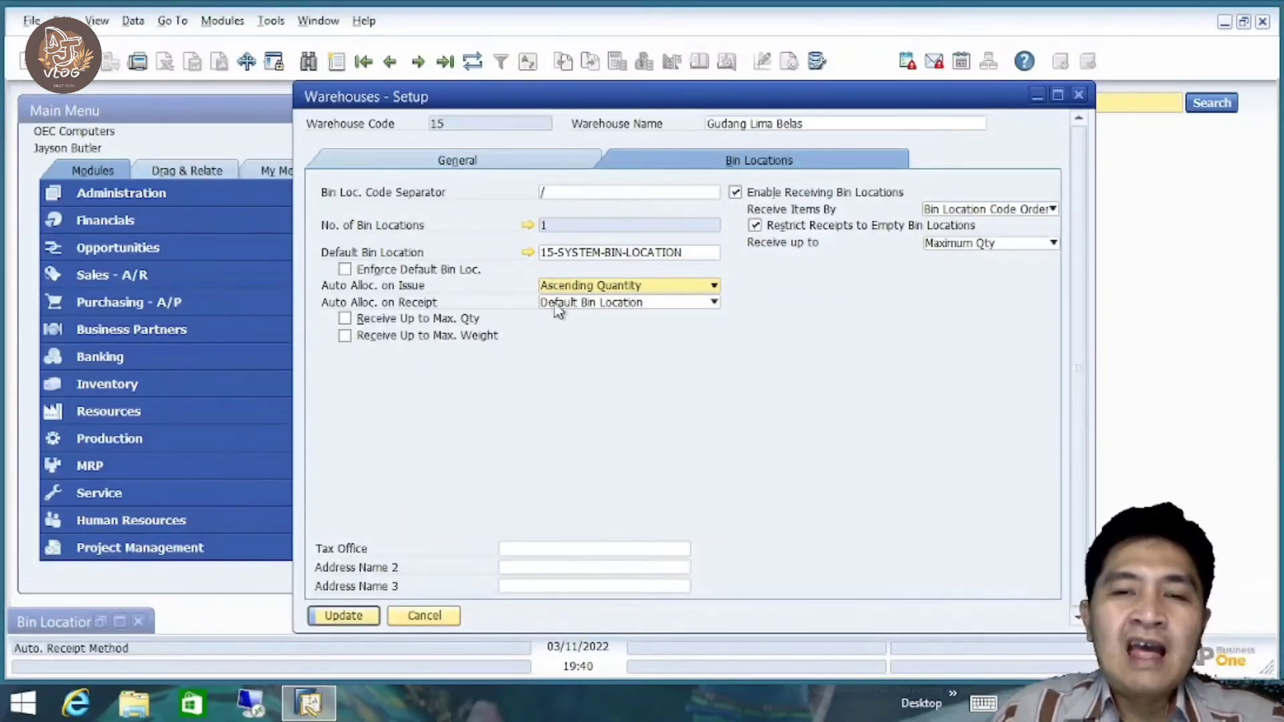
Review the list of automatic allocation on issue methods again and switch the setting to Descending Quantity.
click(636, 288)
click(636, 290)
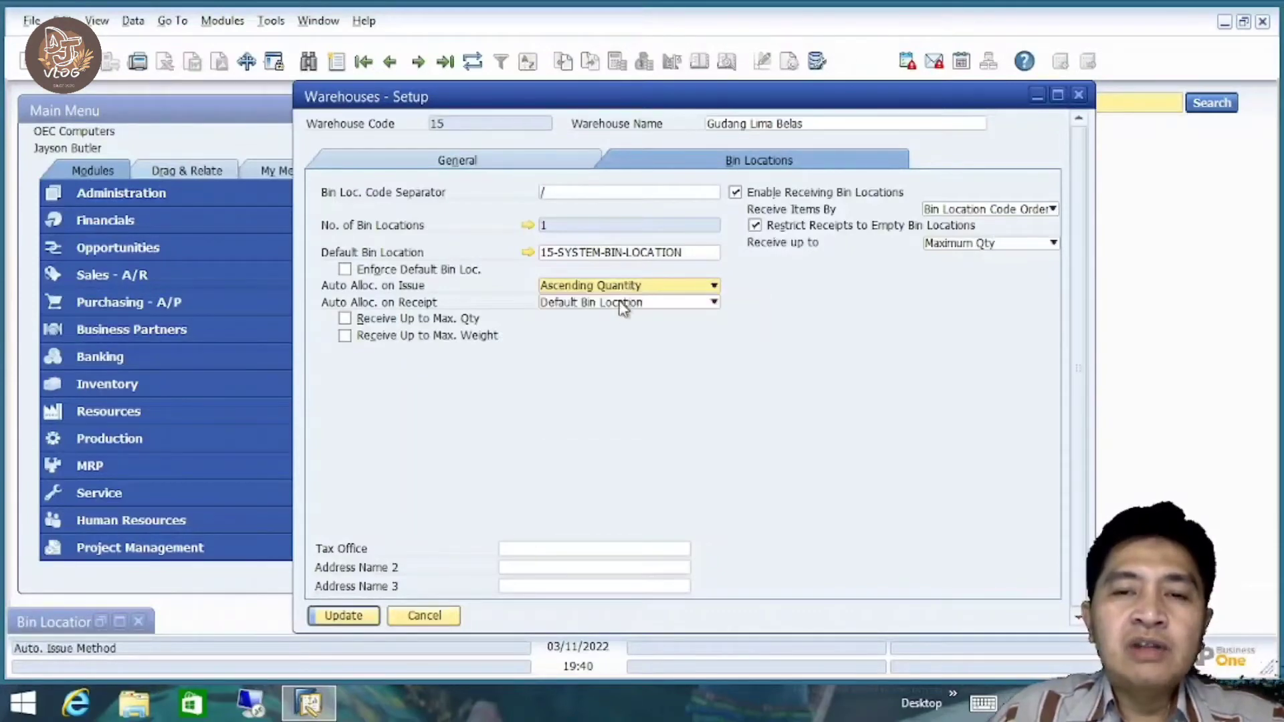
click(714, 285)
click(716, 286)
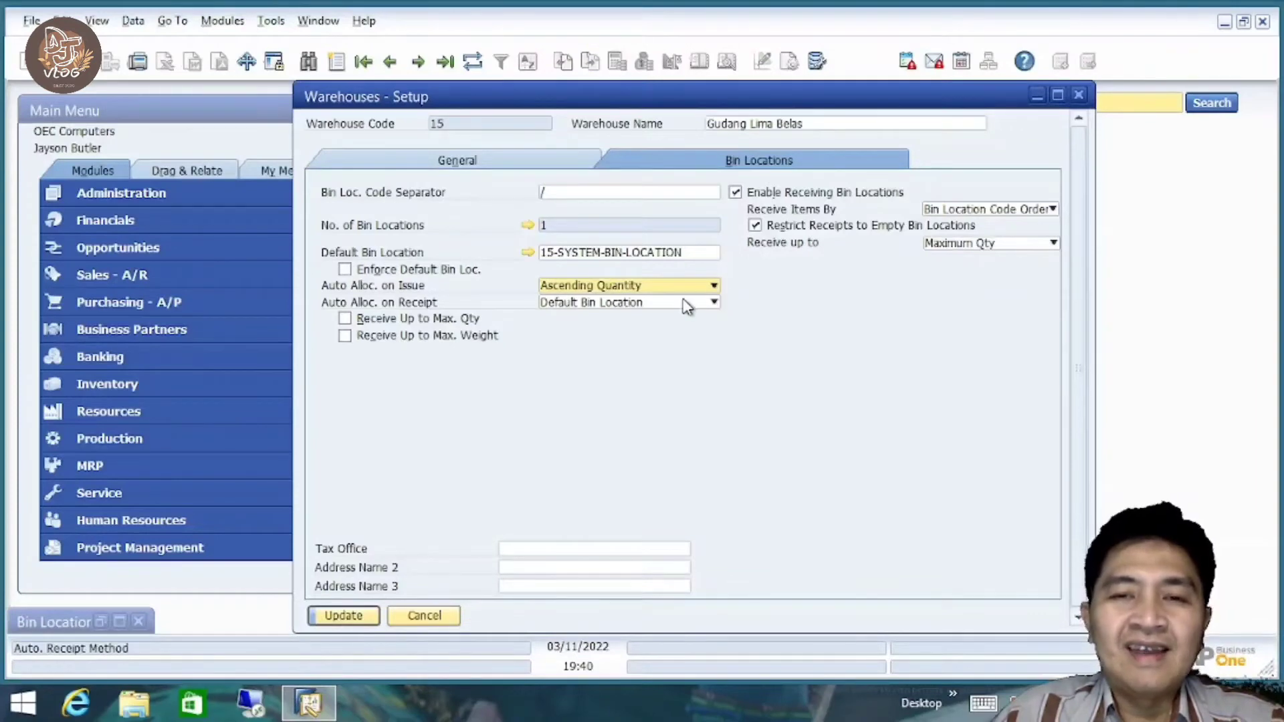
click(715, 287)
click(753, 287)
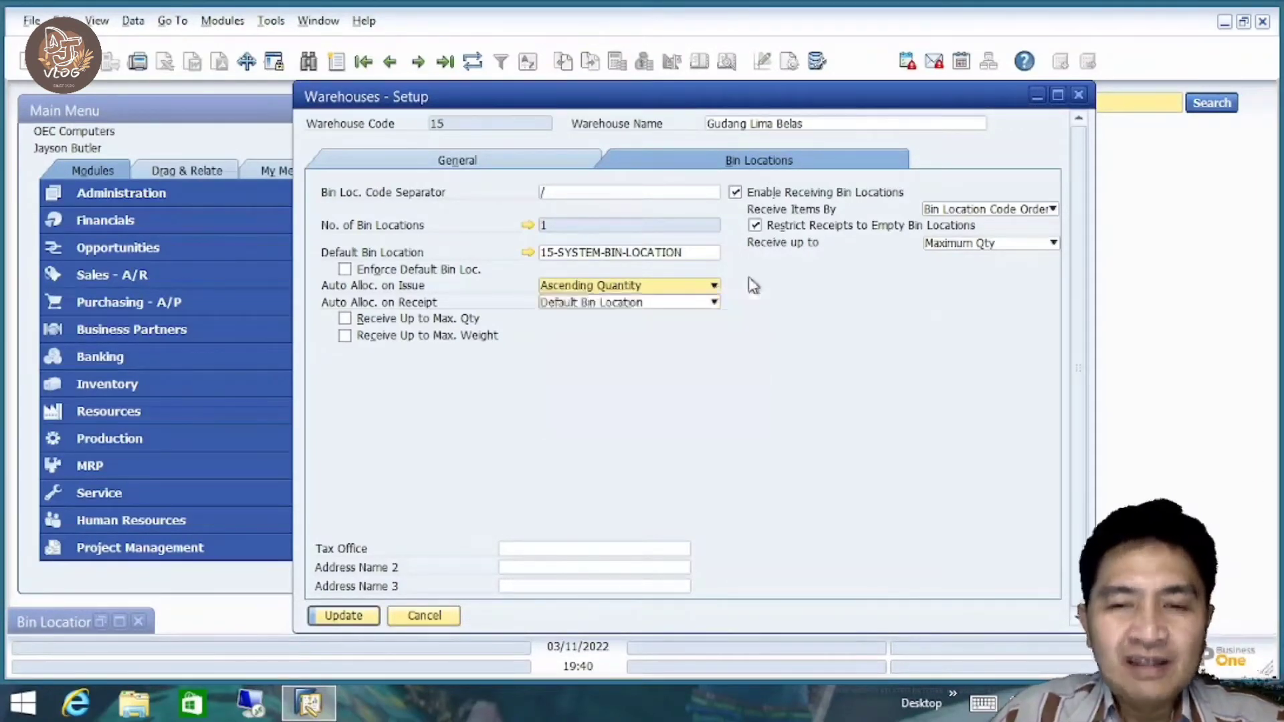
click(714, 287)
click(643, 360)
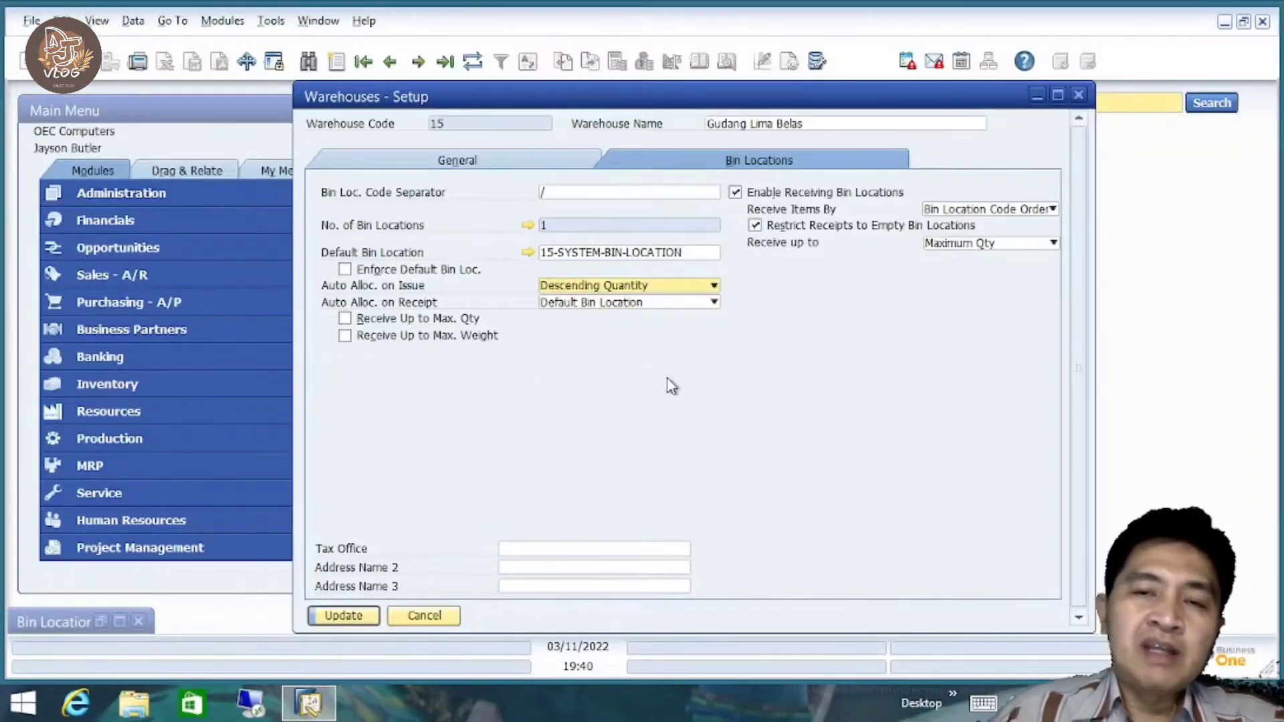
Try Ascending Quantity - Single Bin Preferred as the automatic allocation method on issue.
click(714, 286)
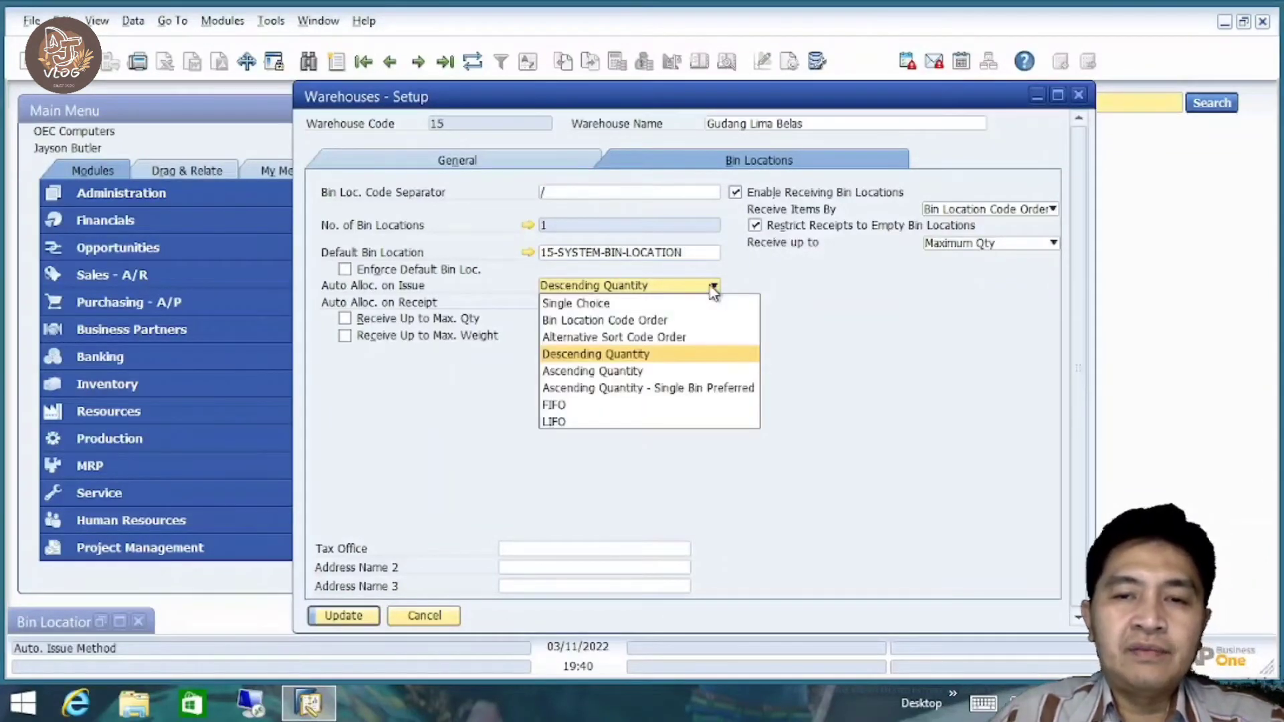
click(721, 393)
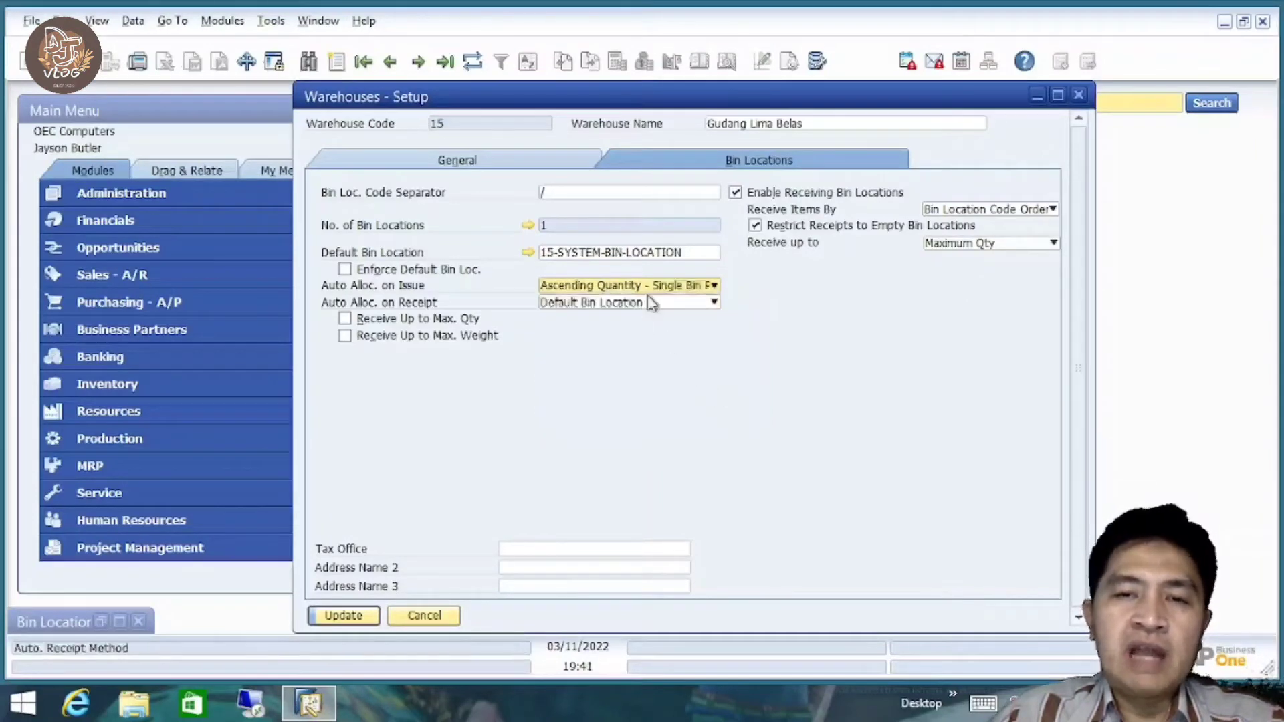
click(714, 287)
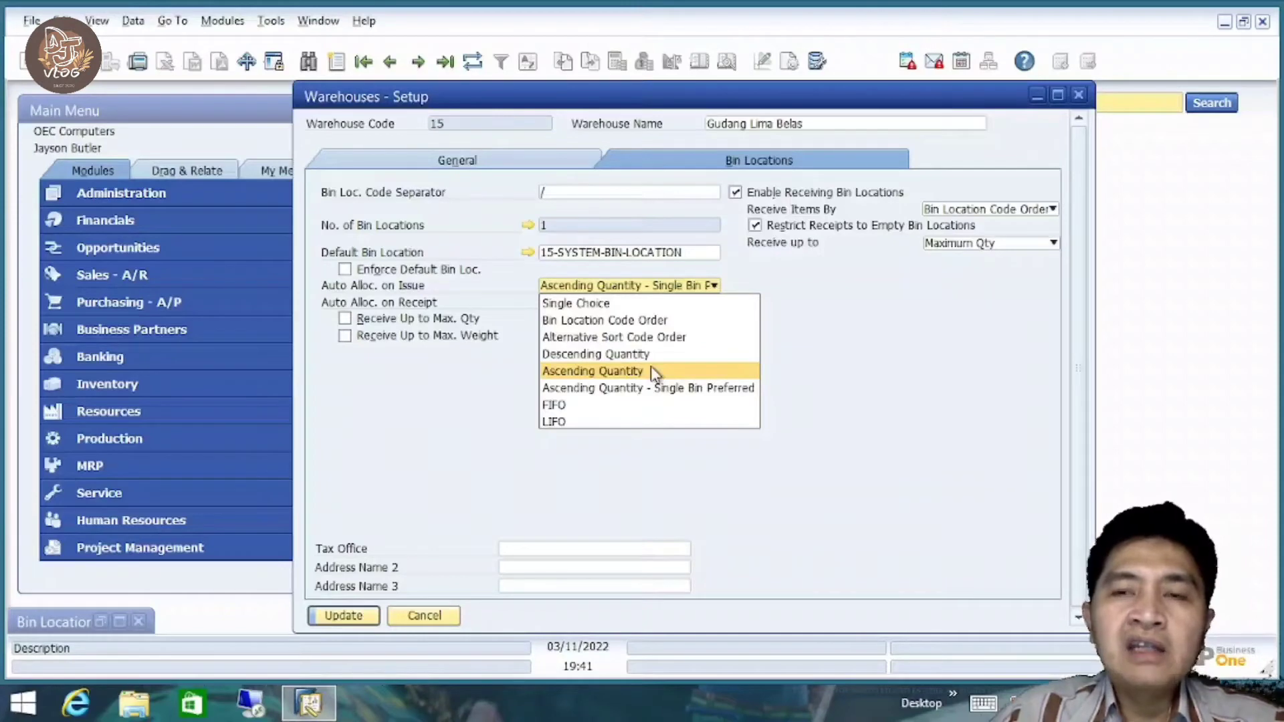
click(684, 389)
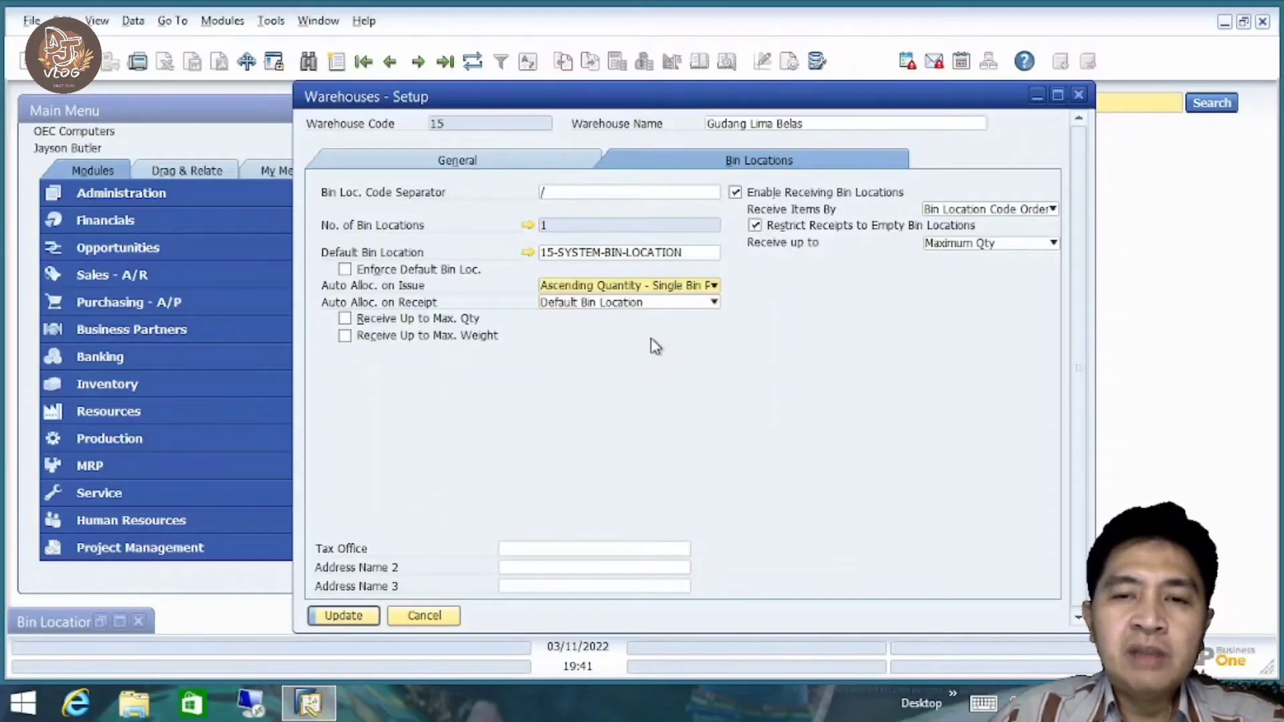
Try FIFO as the automatic allocation method on issue and compare it with the other listed methods.
click(714, 287)
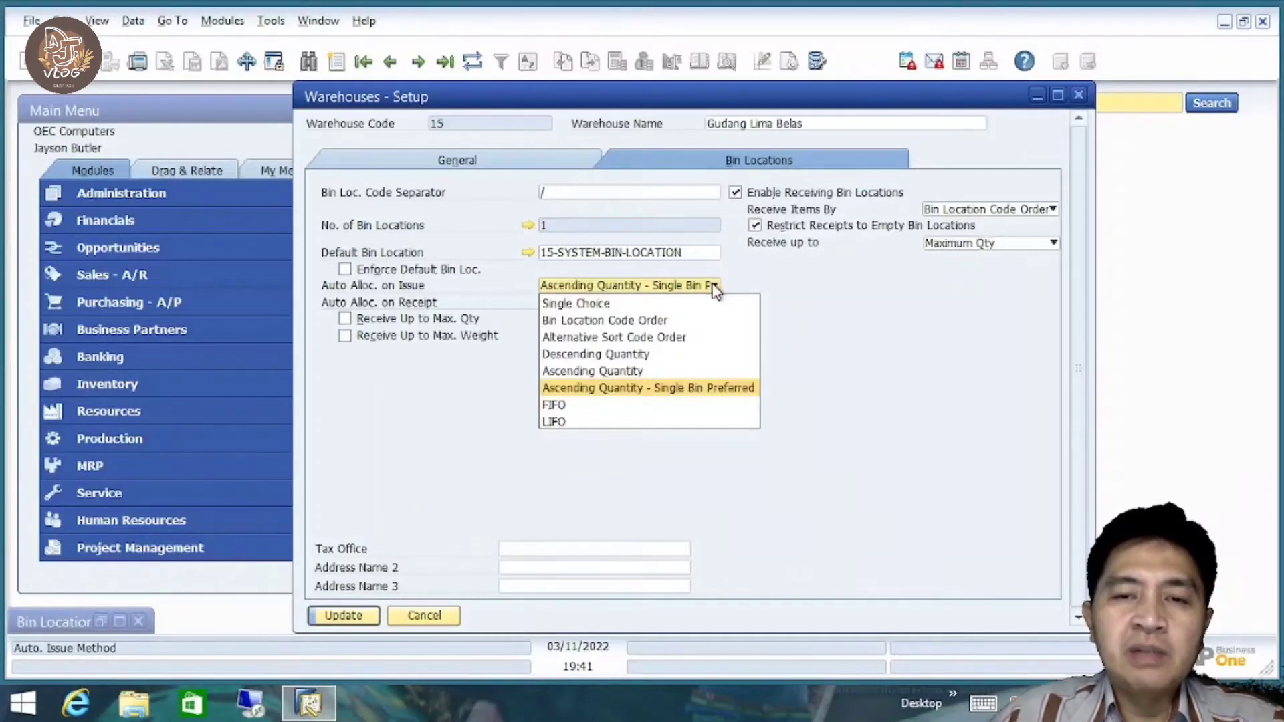
click(594, 405)
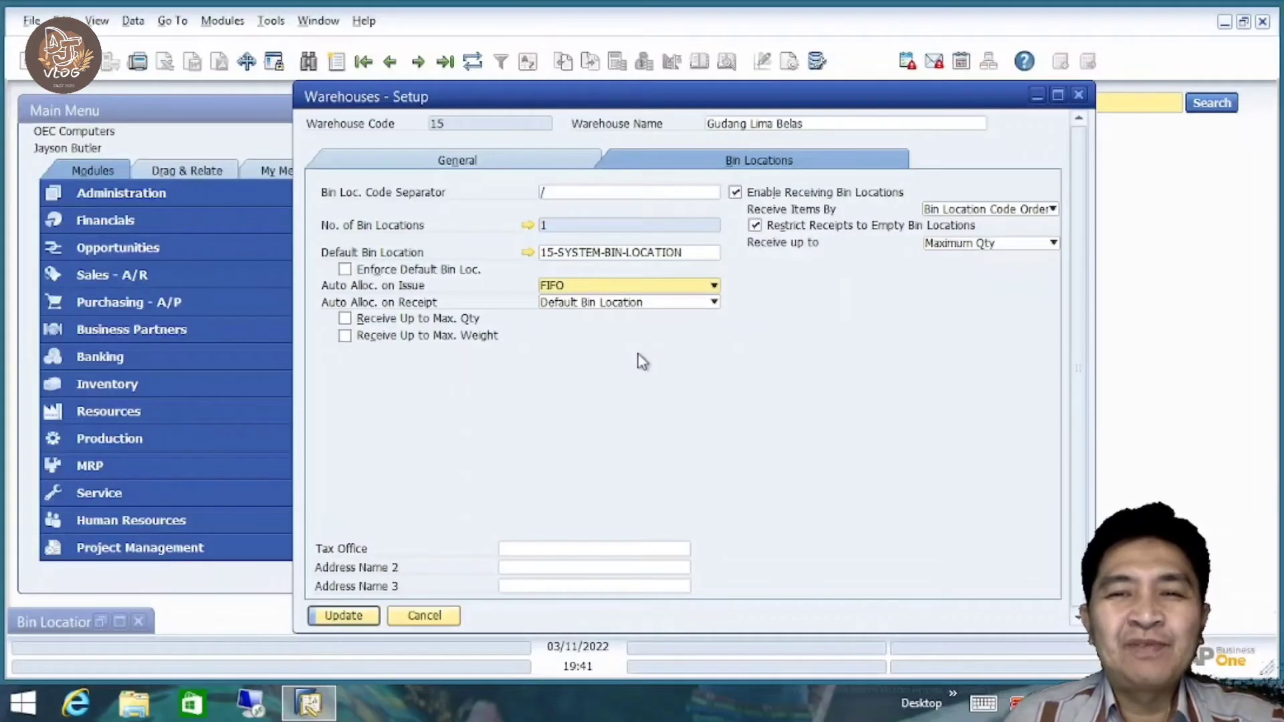
click(571, 288)
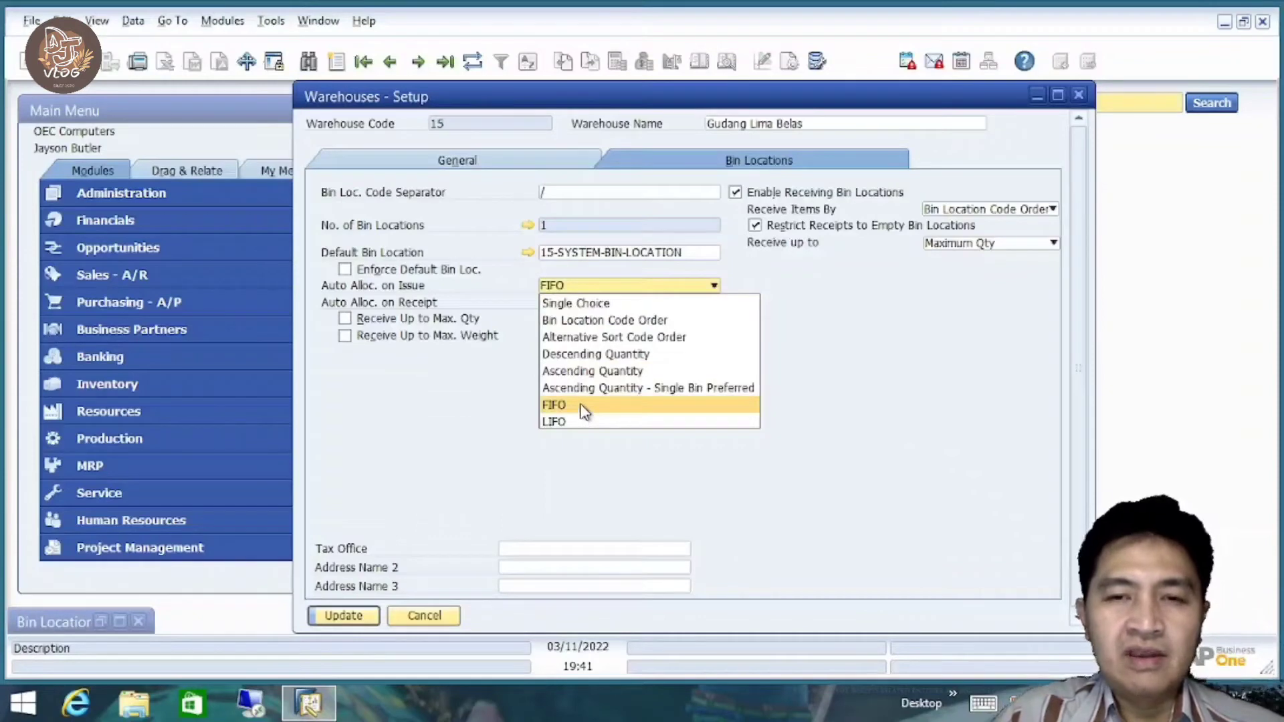
click(814, 314)
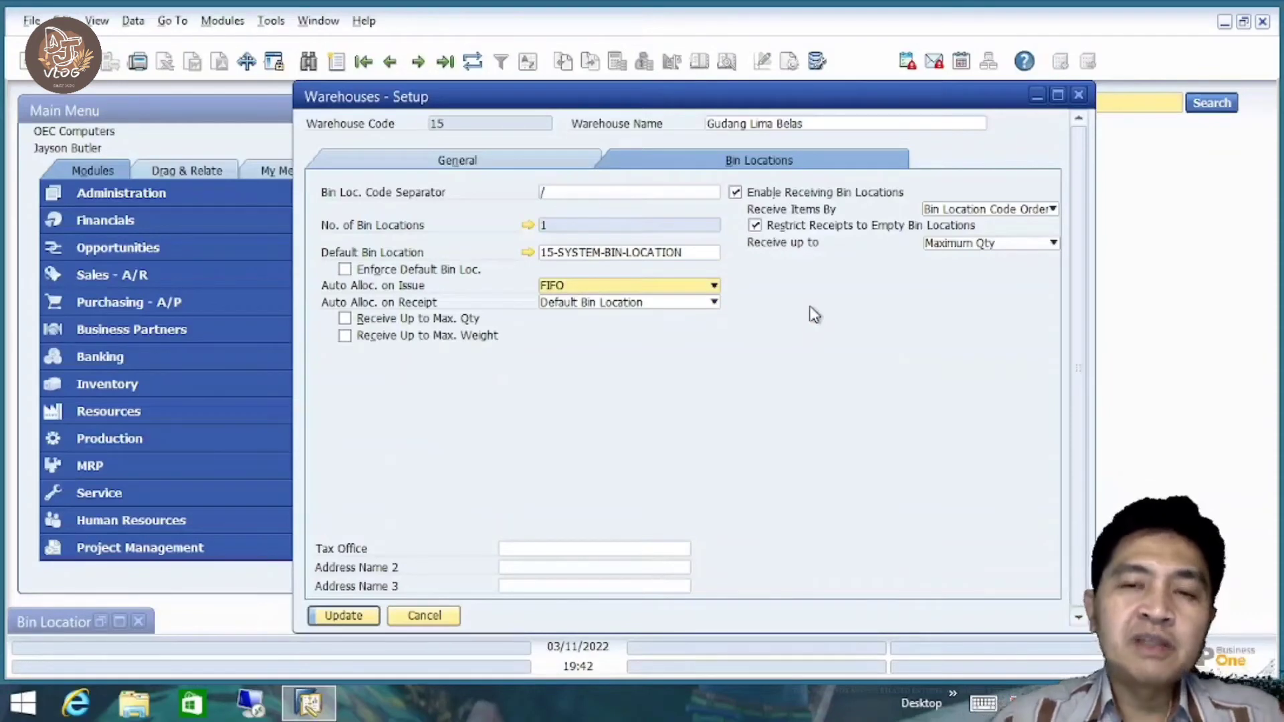
Set warehouse 15's automatic allocation on issue to LIFO.
click(715, 287)
click(627, 425)
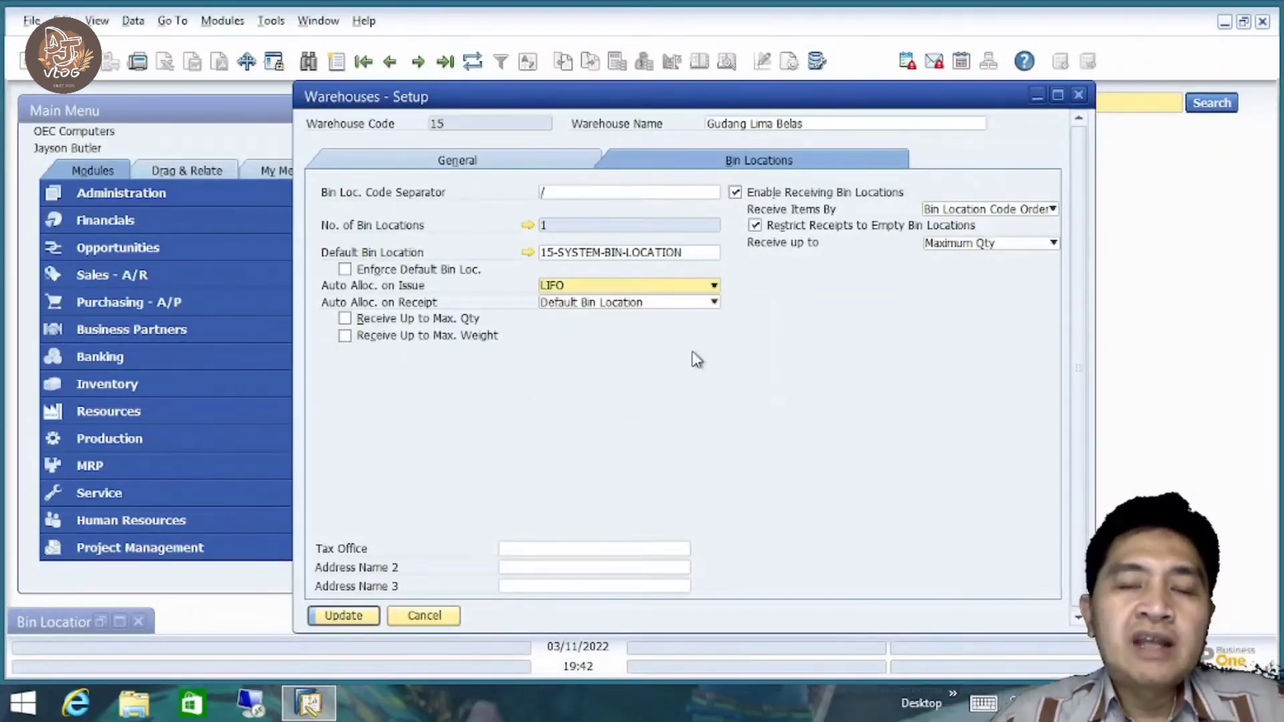
click(683, 291)
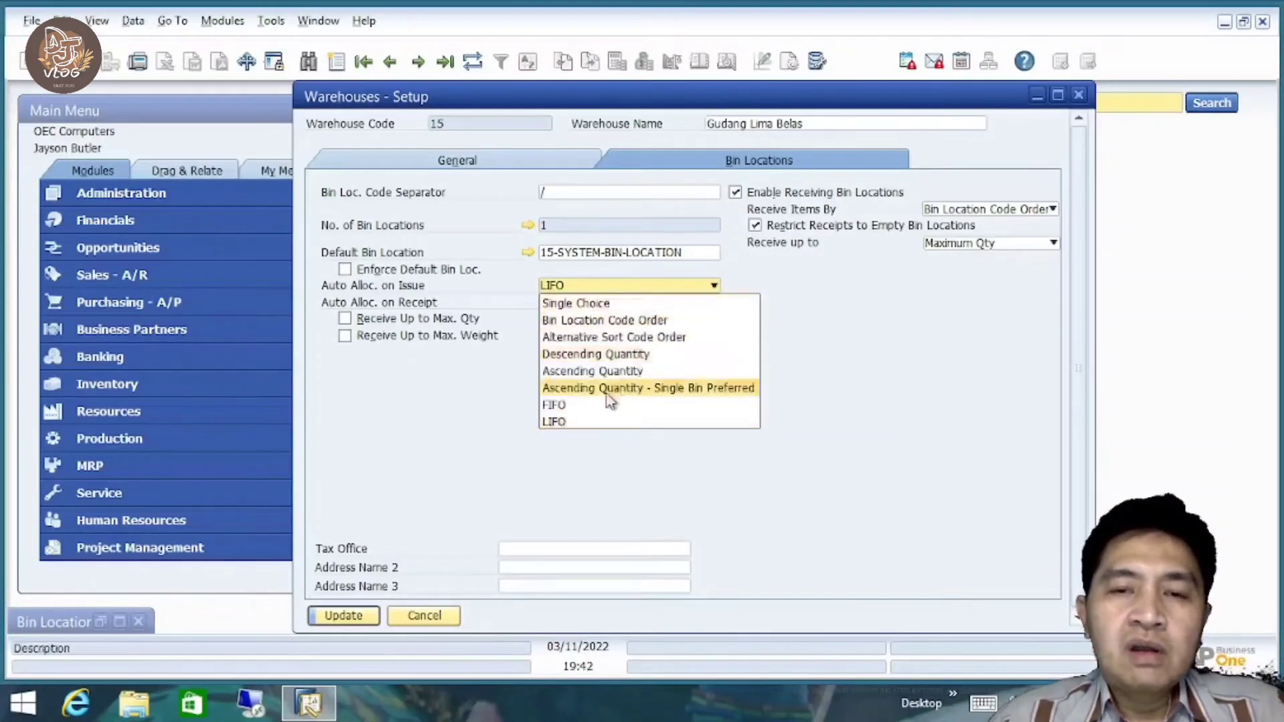
click(594, 424)
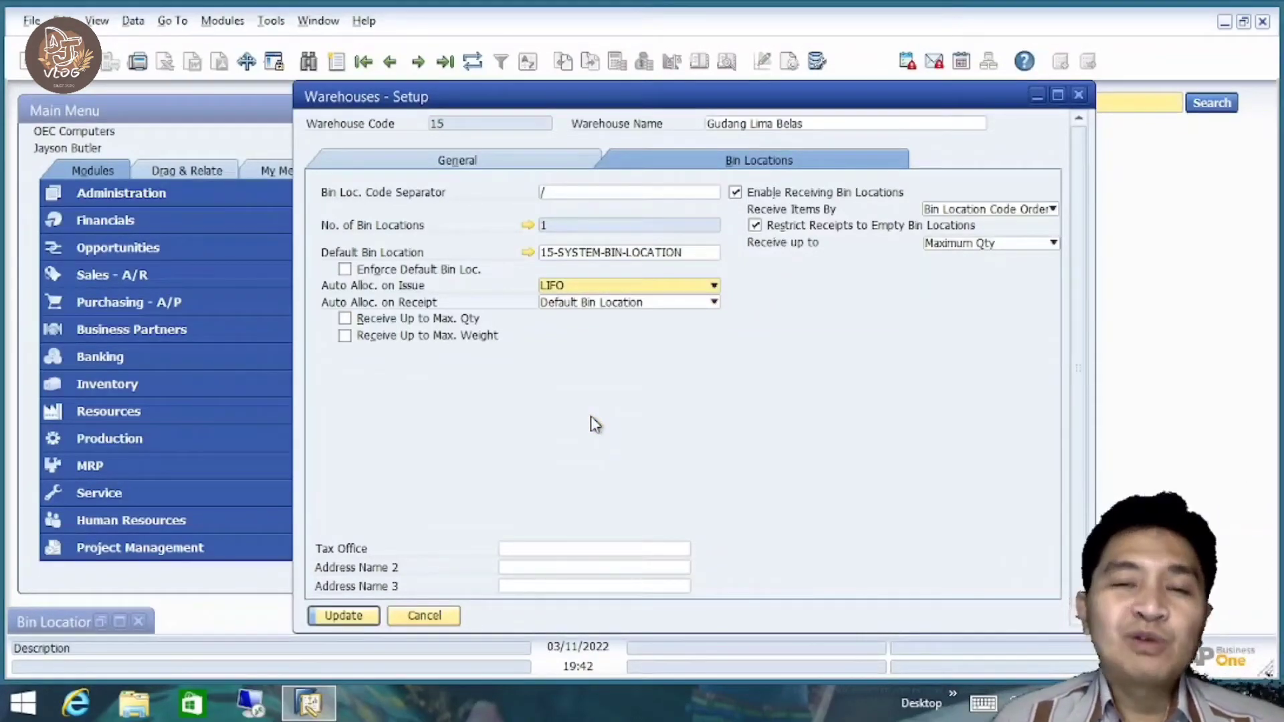
click(575, 285)
click(575, 285)
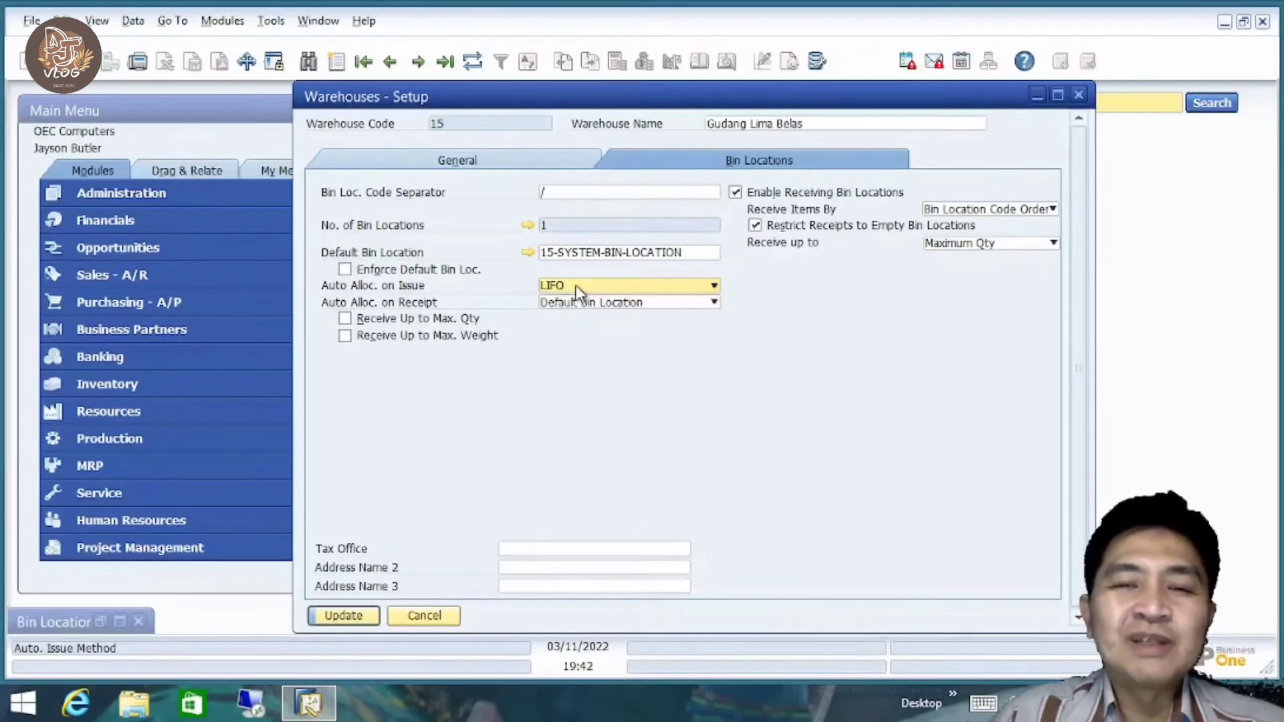
click(575, 285)
click(575, 287)
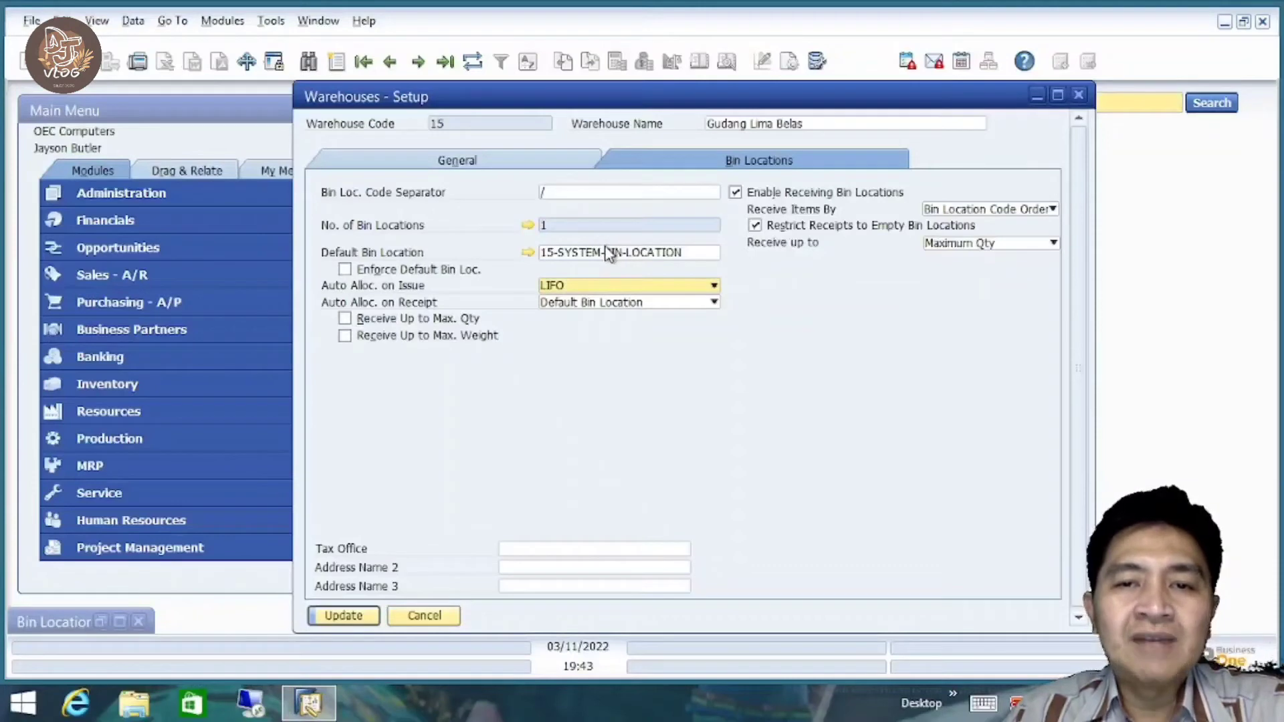
Keep automatic allocation on receipt at Default Bin Location and enable Receive Up to Max. Qty and Receive Up to Max. Weight.
click(661, 303)
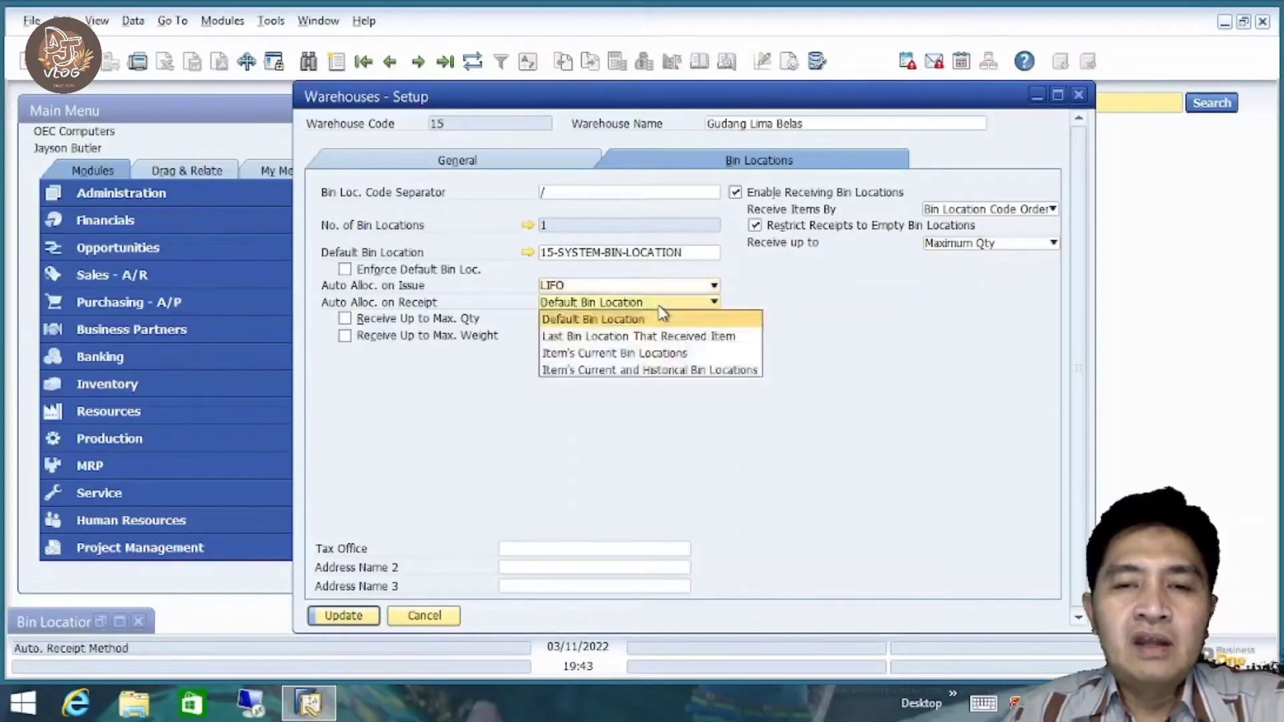
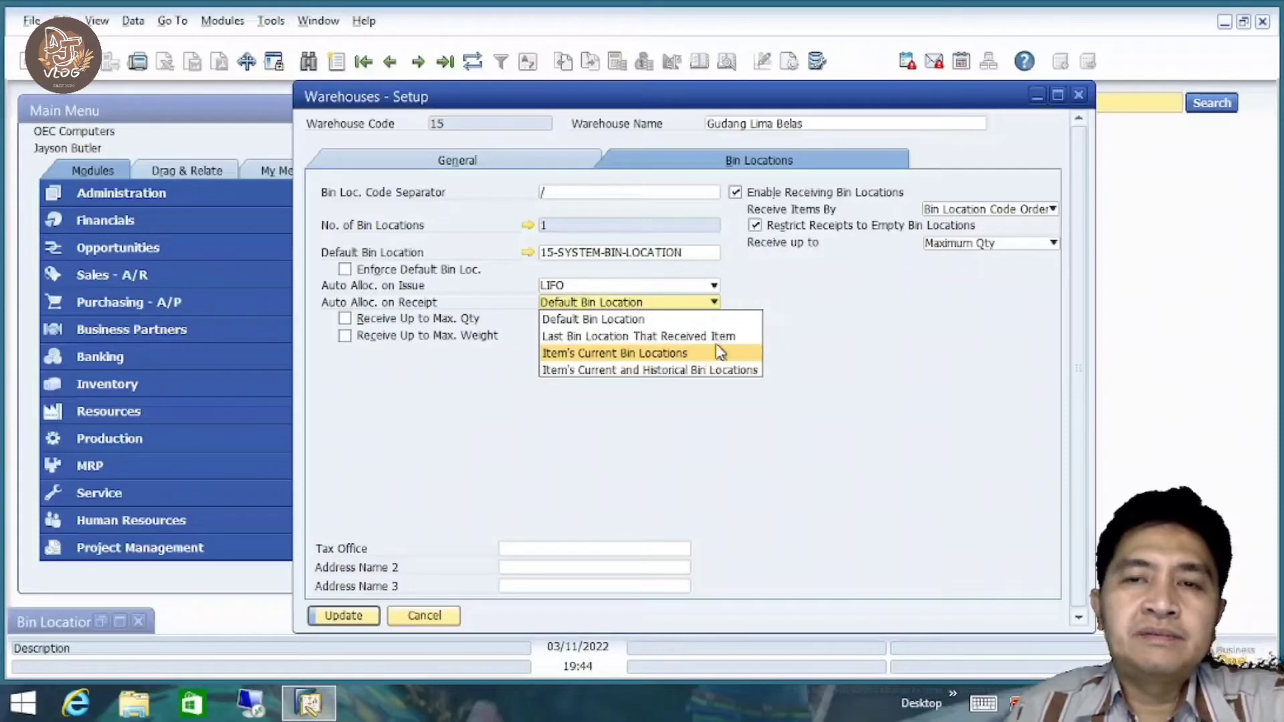
click(593, 320)
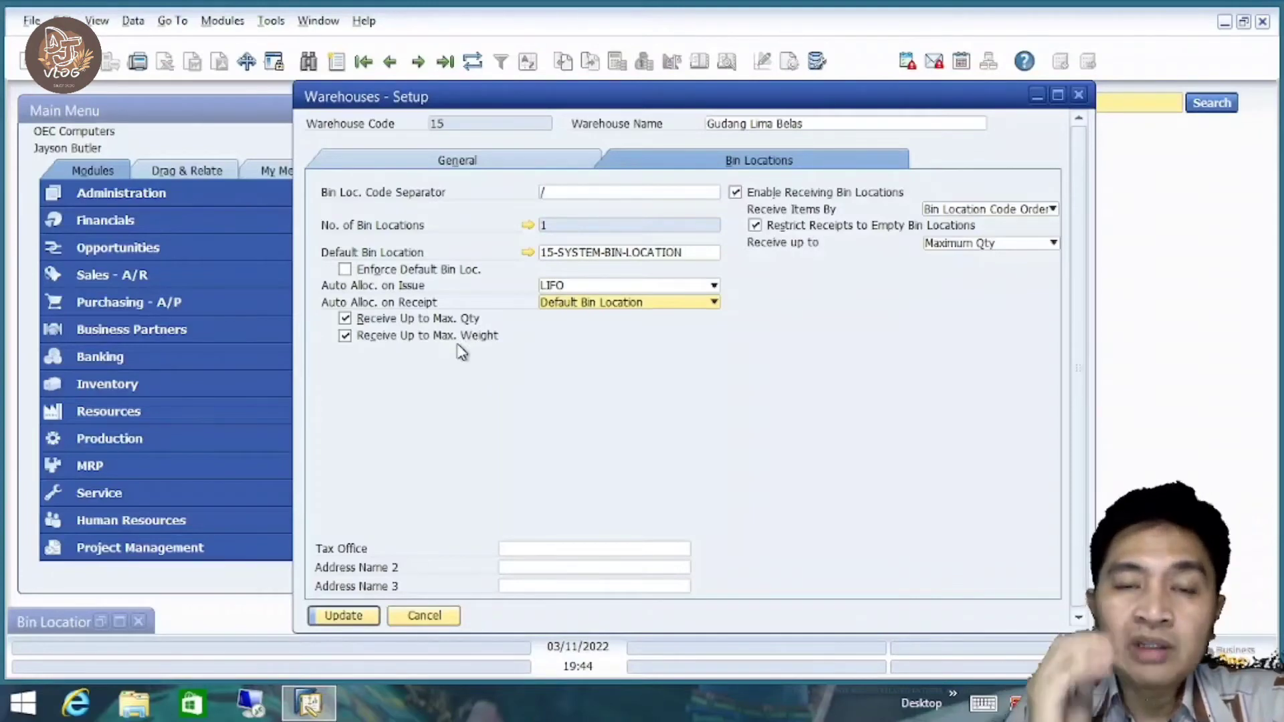
click(378, 339)
click(381, 338)
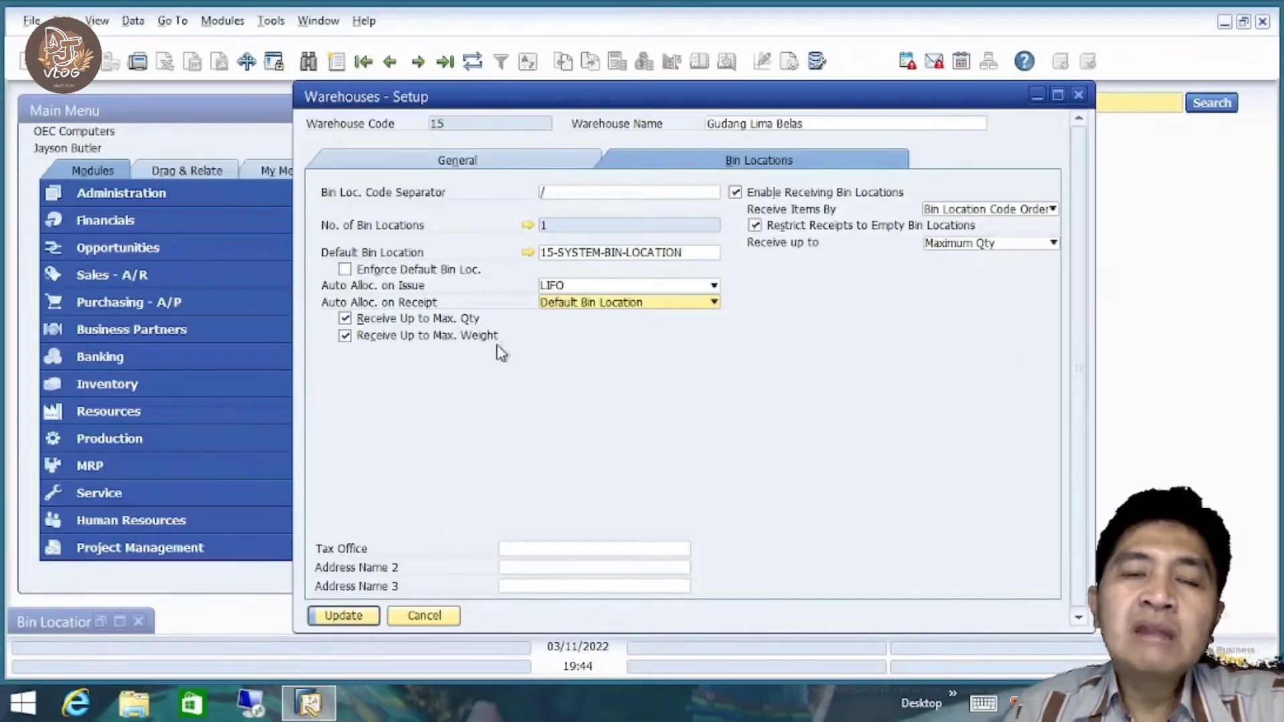
click(390, 340)
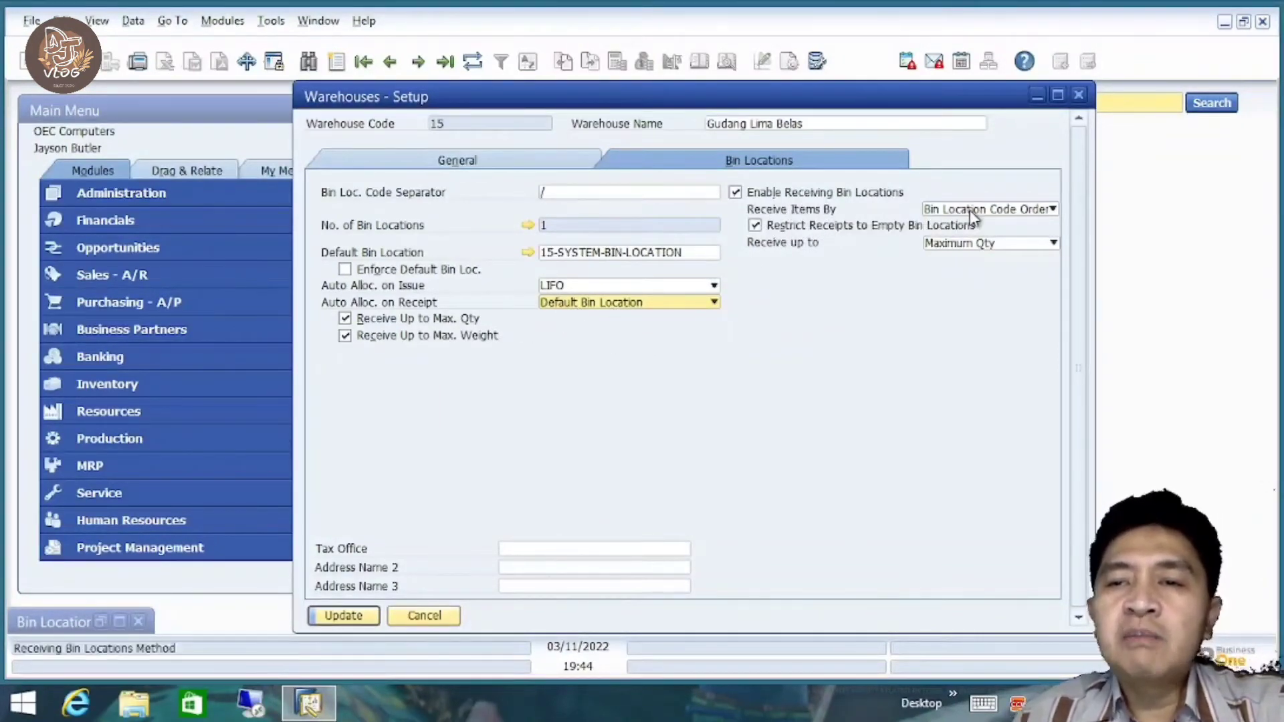
Review the choices for Receive Items By and Receive up to, keeping Bin Location Code Order and Maximum Qty.
click(1011, 213)
click(1014, 218)
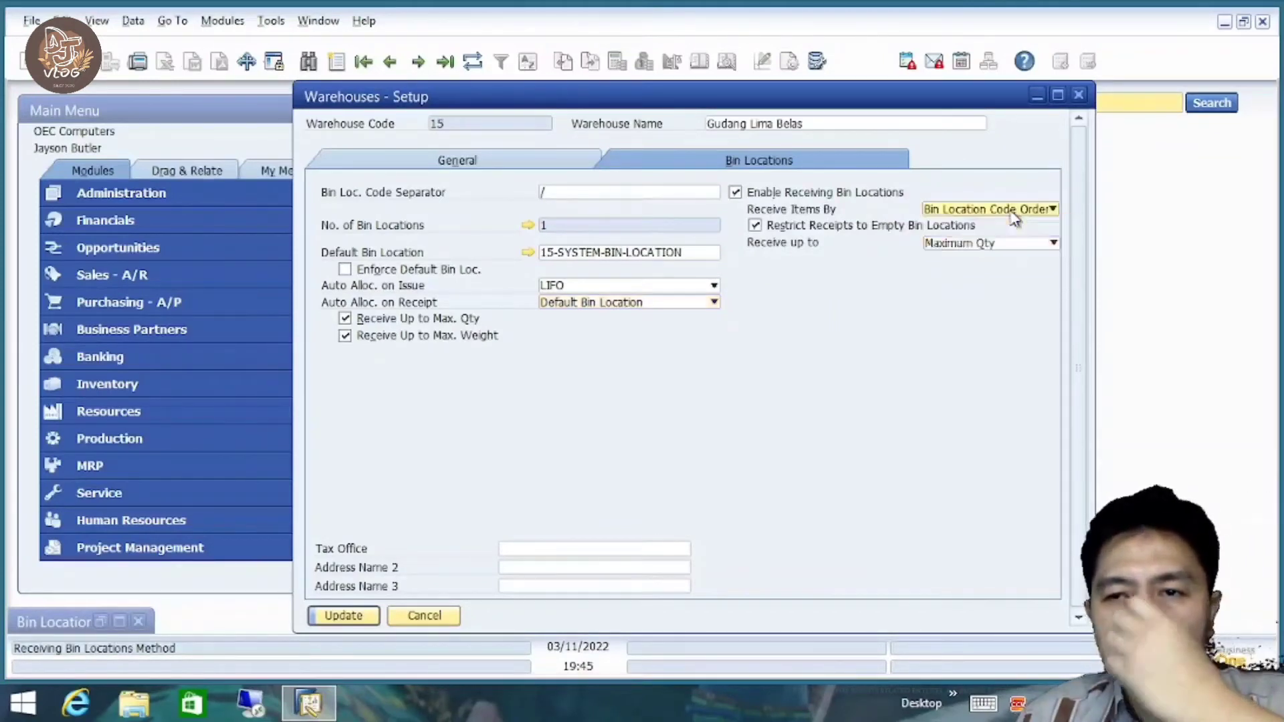
click(1014, 218)
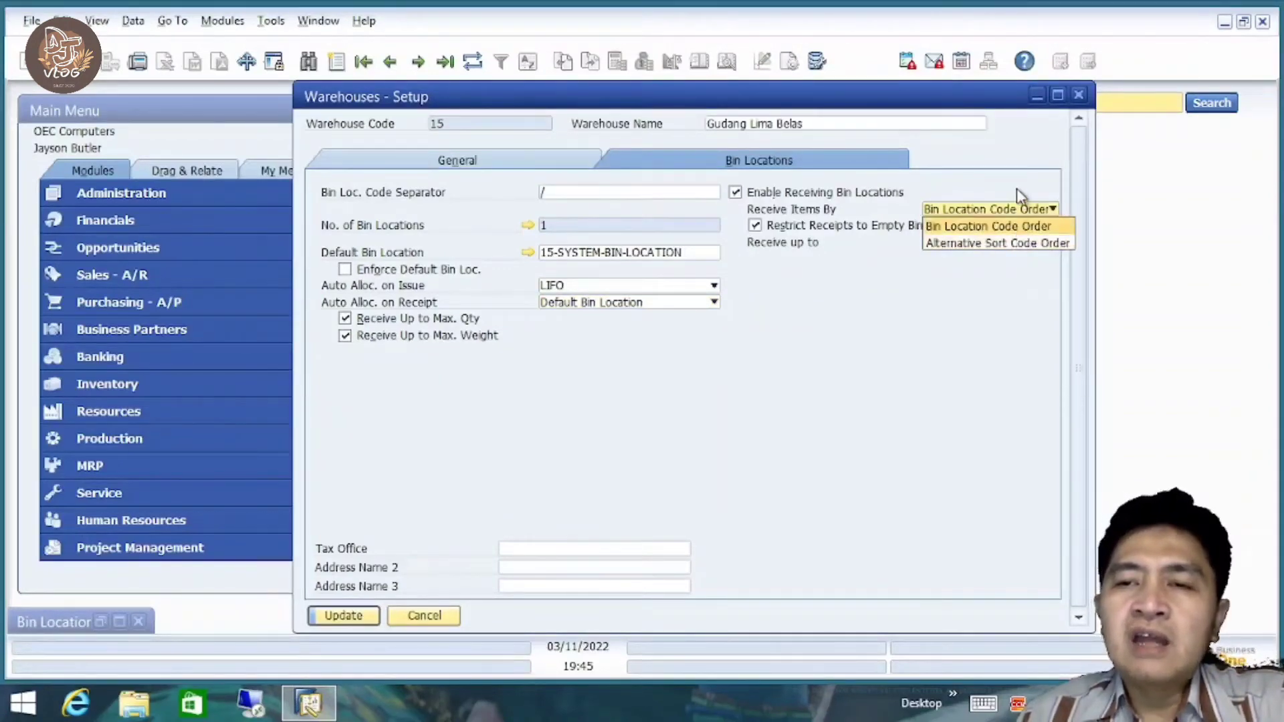
click(1017, 189)
click(1010, 214)
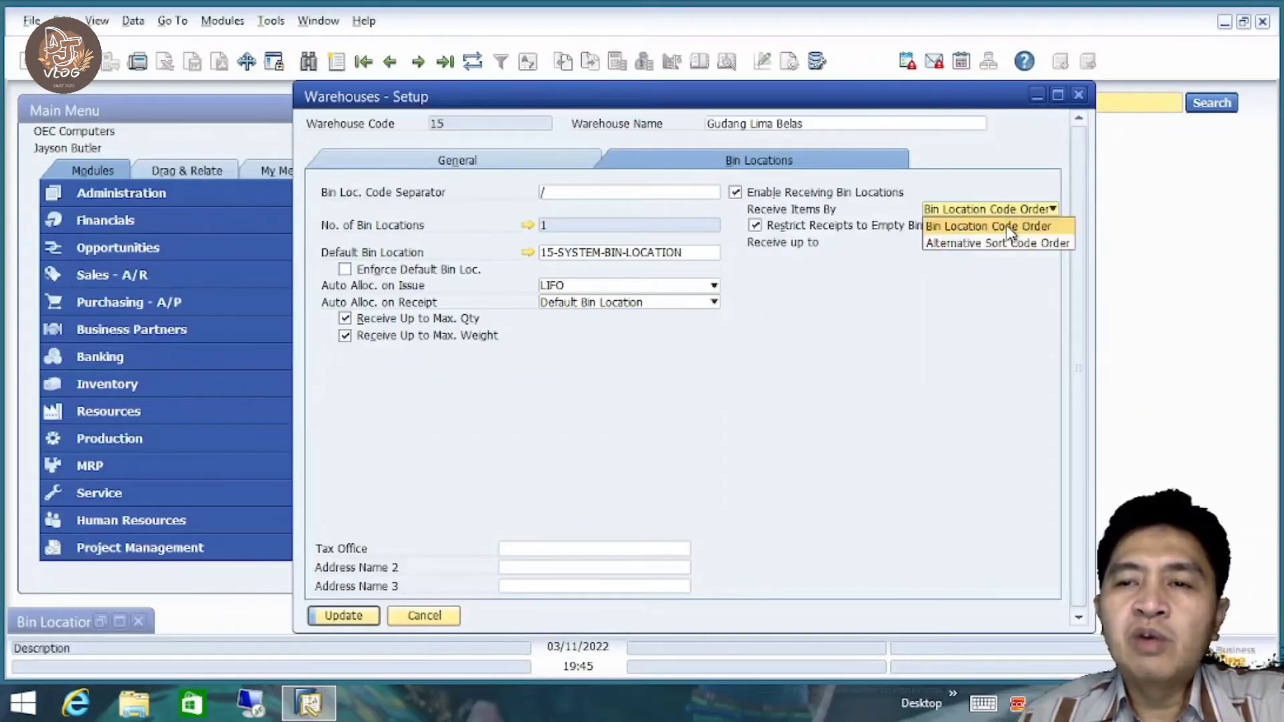
click(1008, 227)
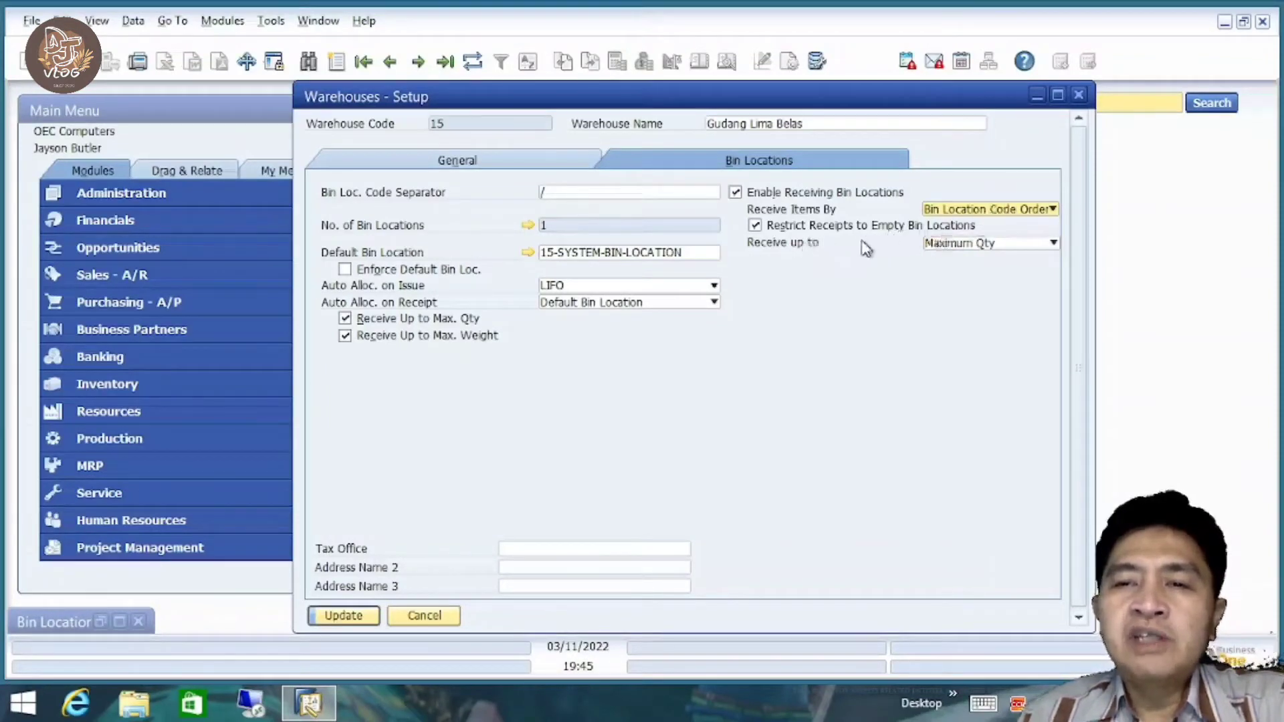
click(1000, 246)
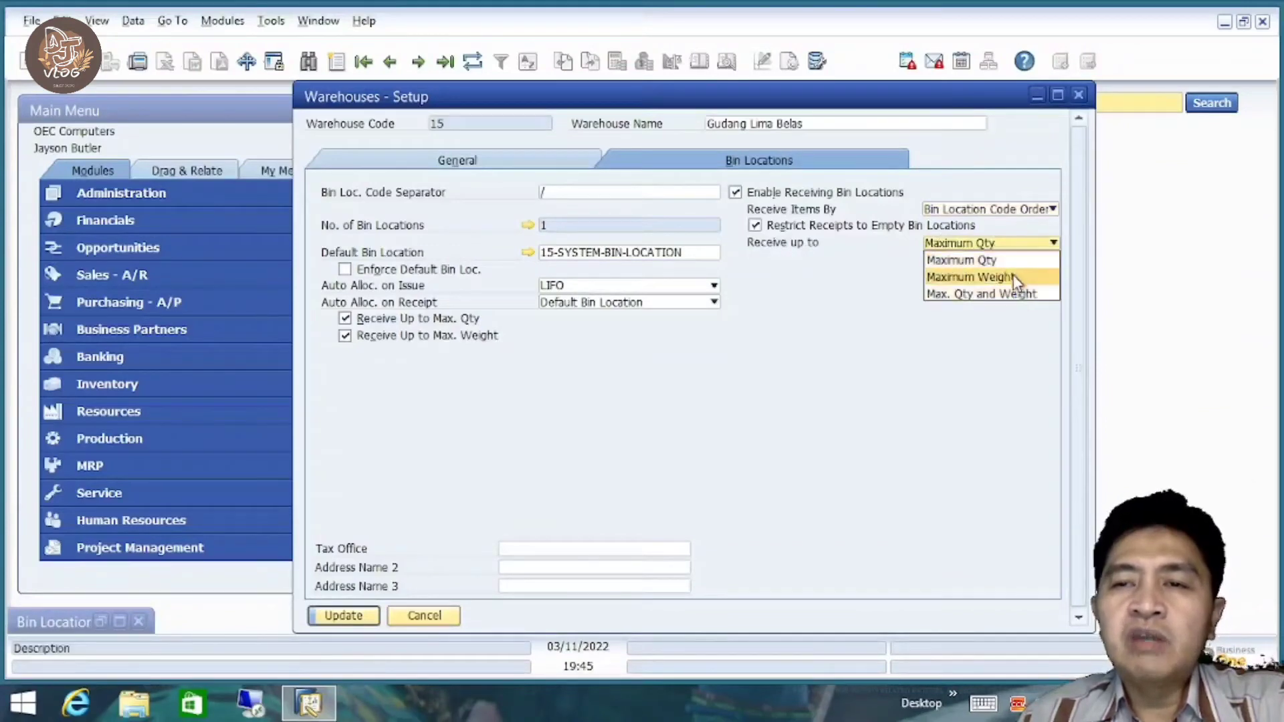
click(1008, 232)
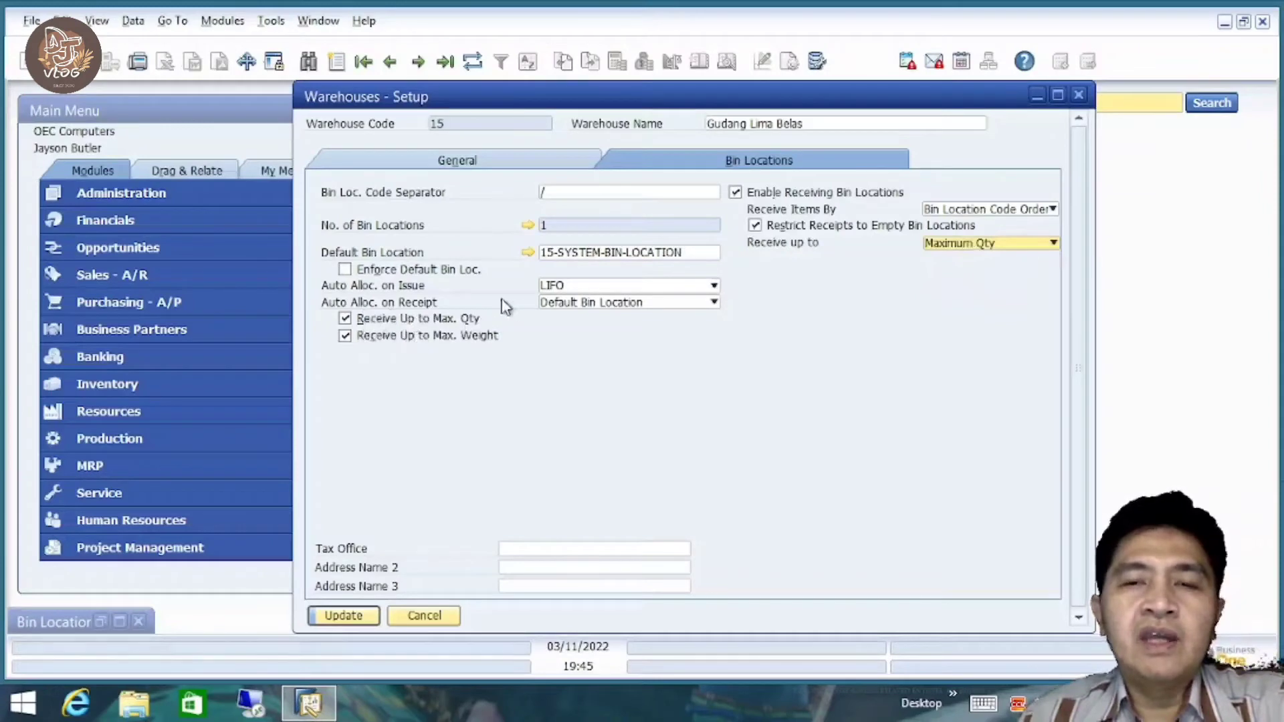
Set warehouse 15's automatic allocation on issue to Ascending Quantity after trying FIFO.
click(634, 286)
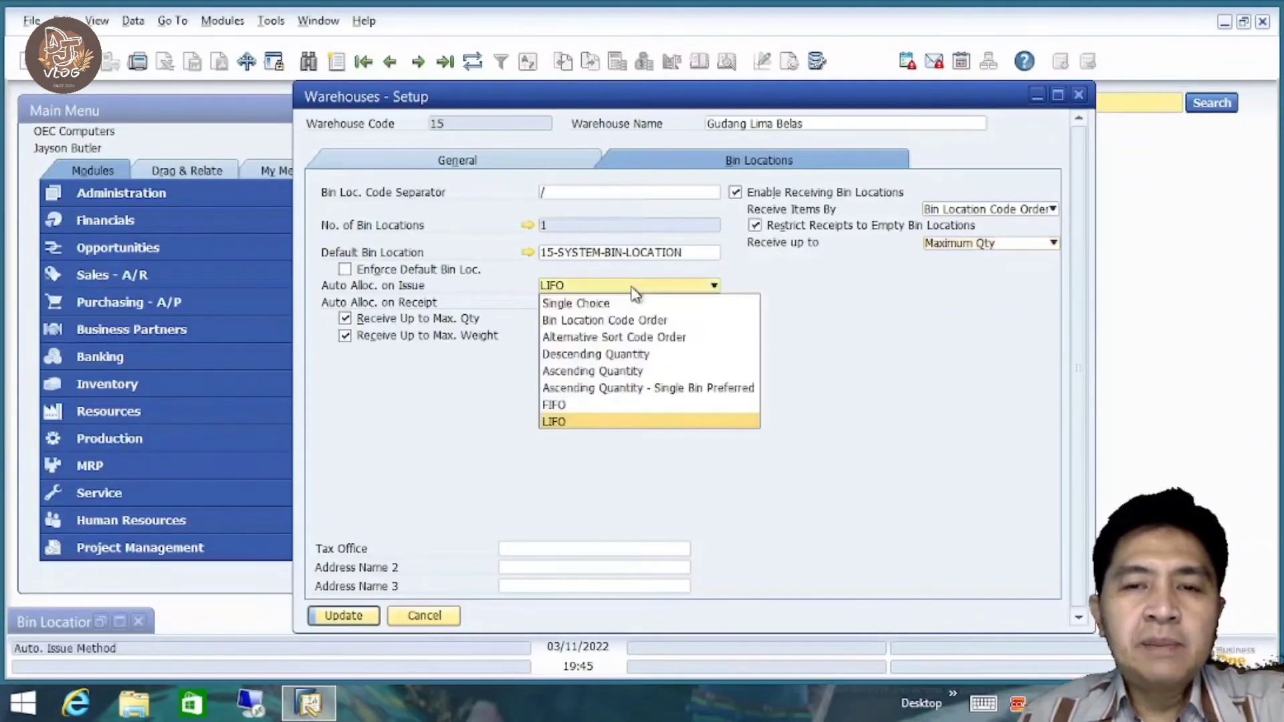
click(590, 403)
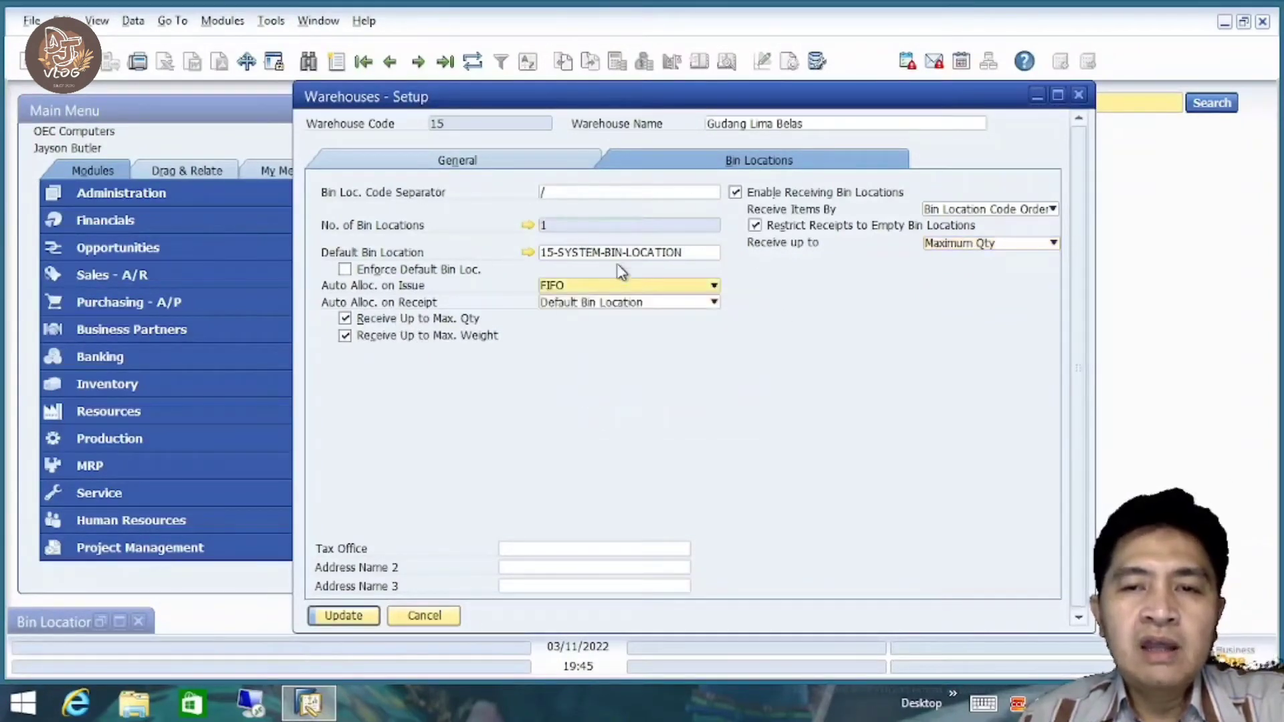
click(655, 287)
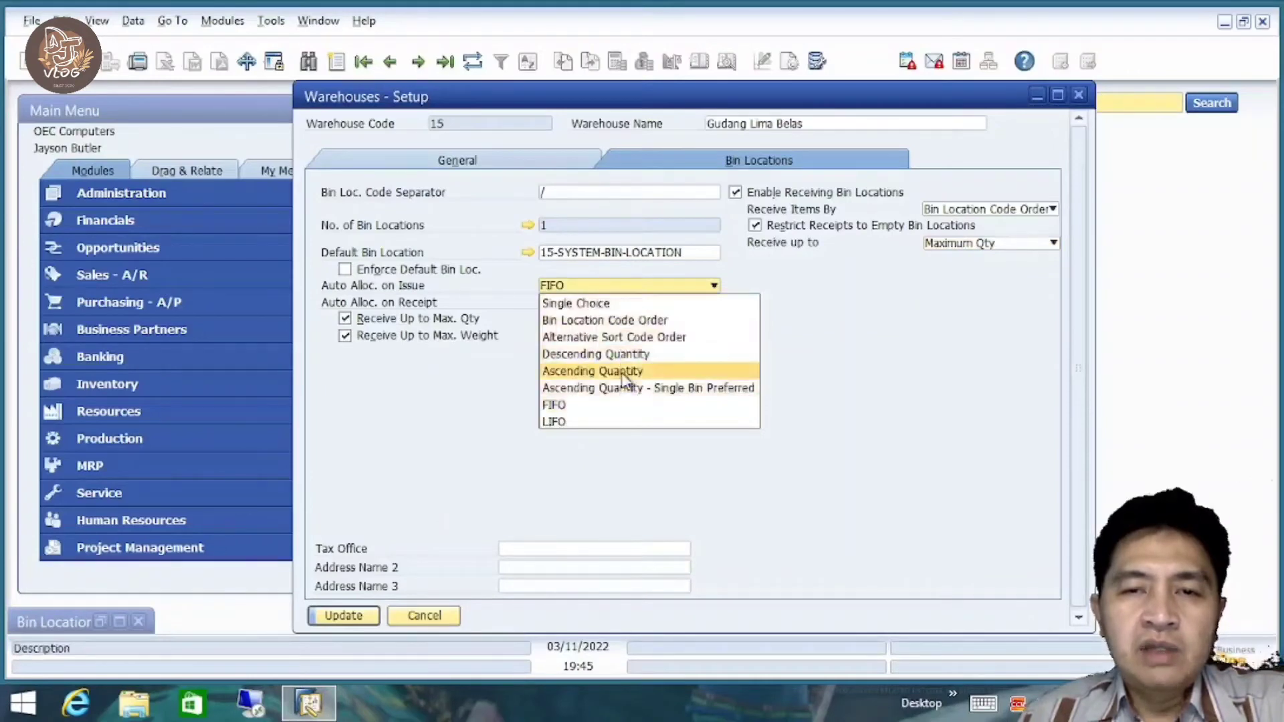
click(602, 371)
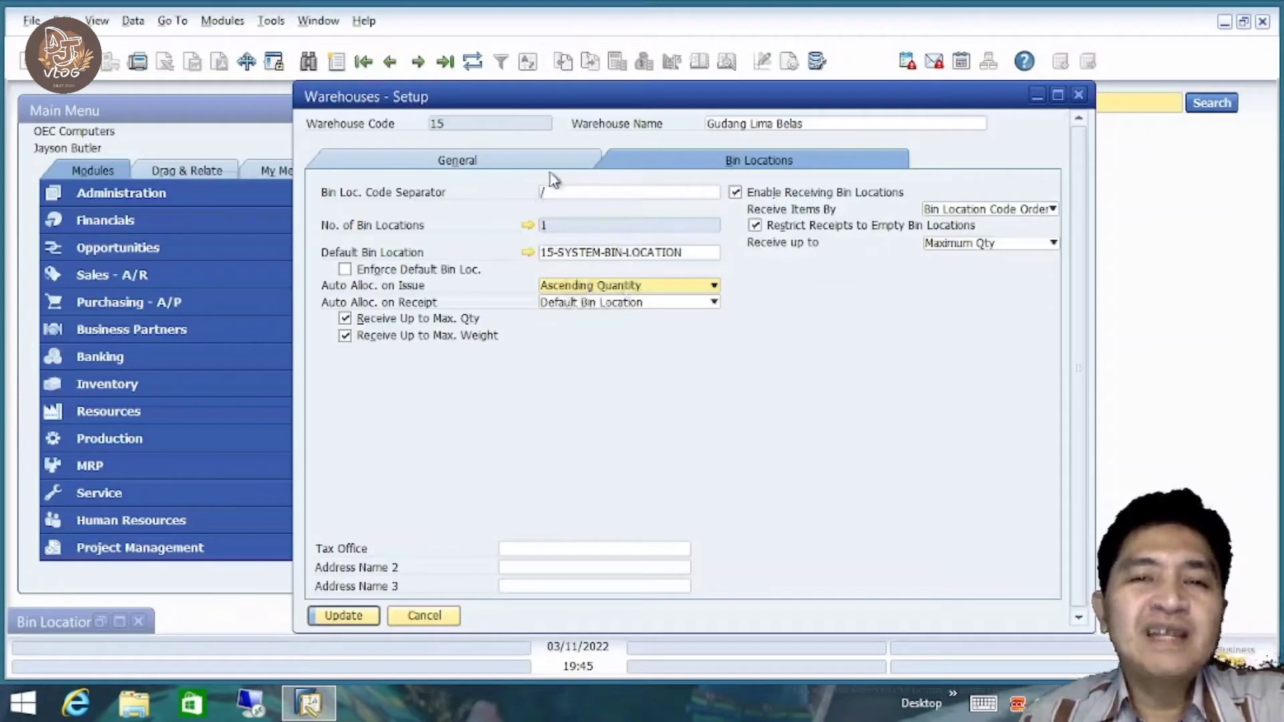
Check warehouse 15's bin location list, close it and save the warehouse changes.
click(528, 222)
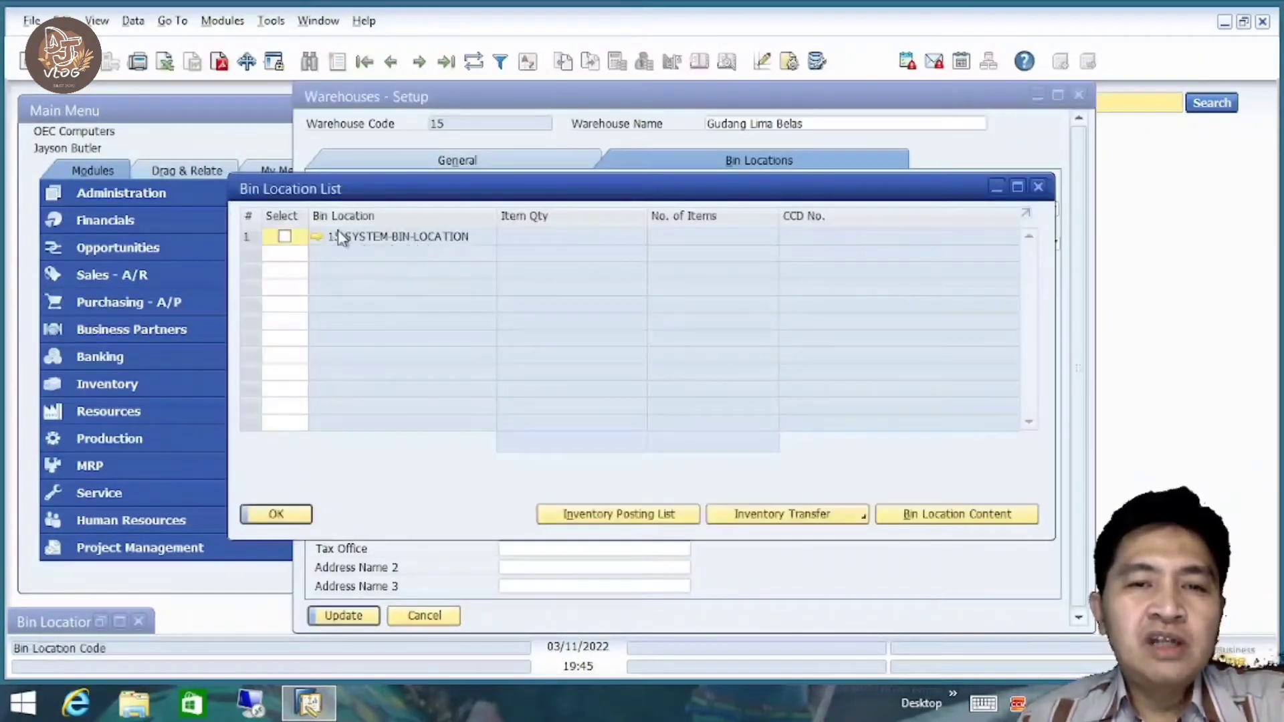
click(290, 515)
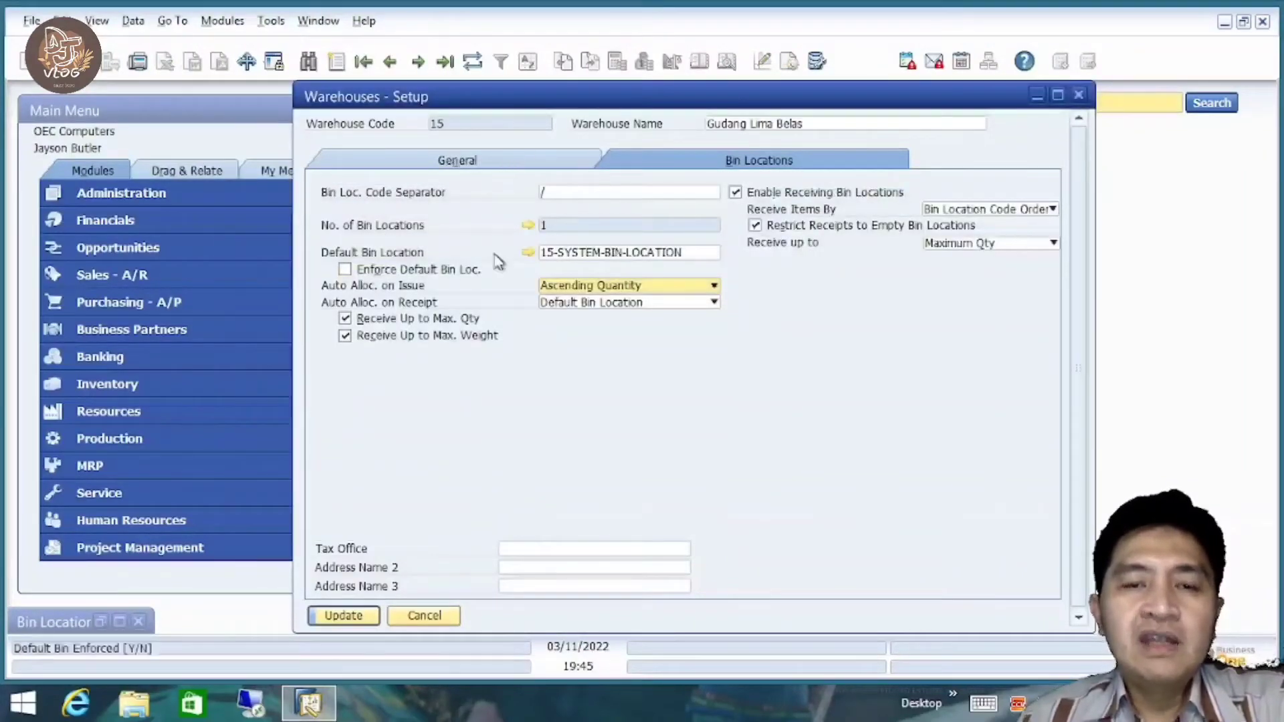
click(352, 621)
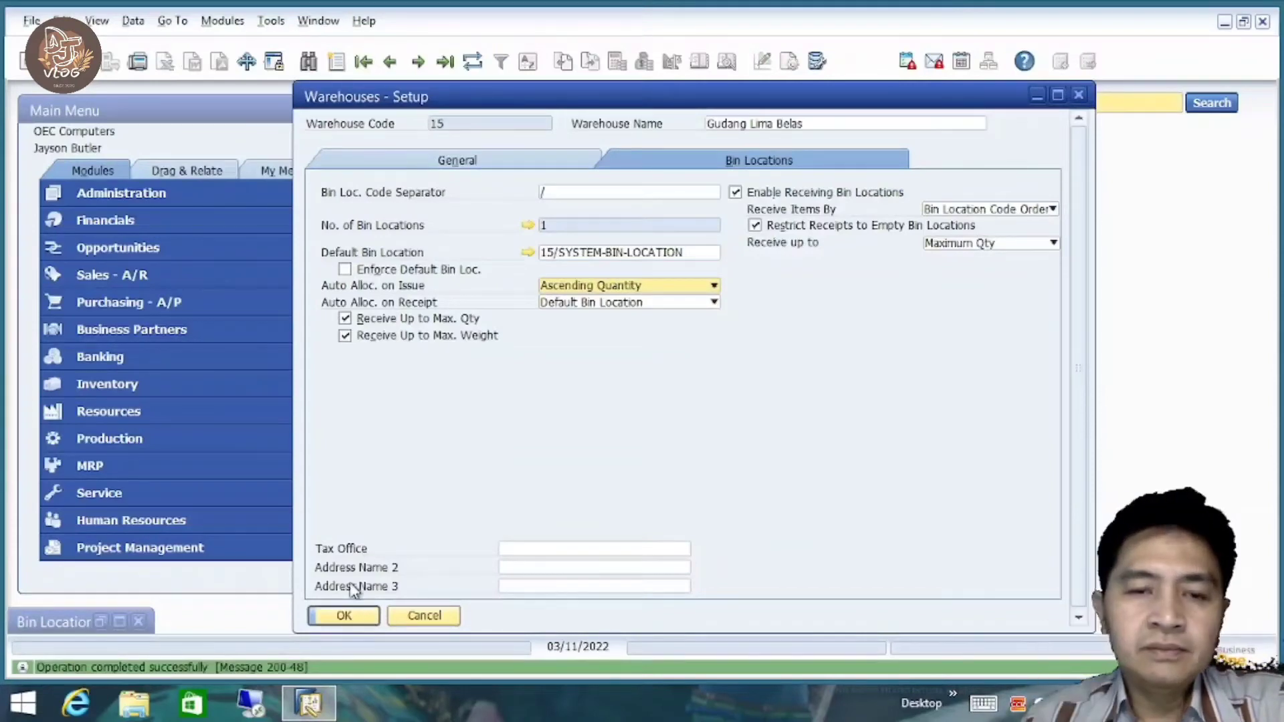
Review warehouse 15's general settings against its bin location settings and close the warehouse setup.
click(505, 166)
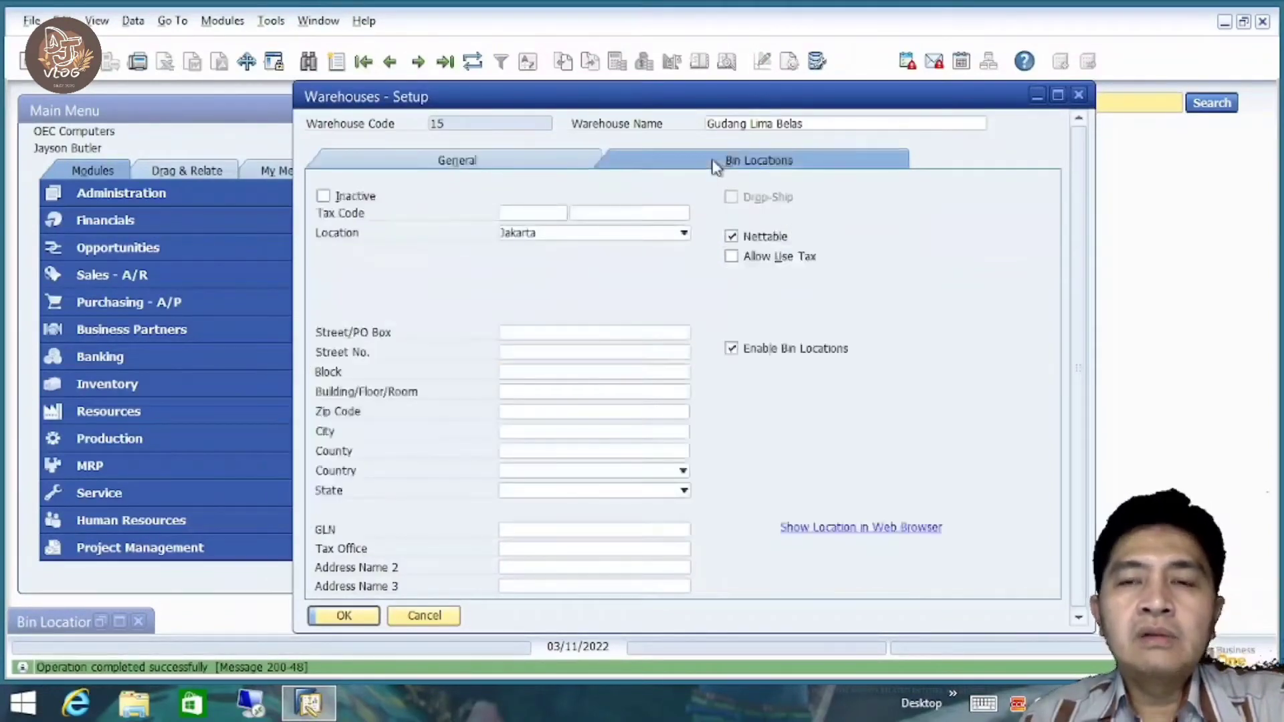
click(716, 163)
click(515, 167)
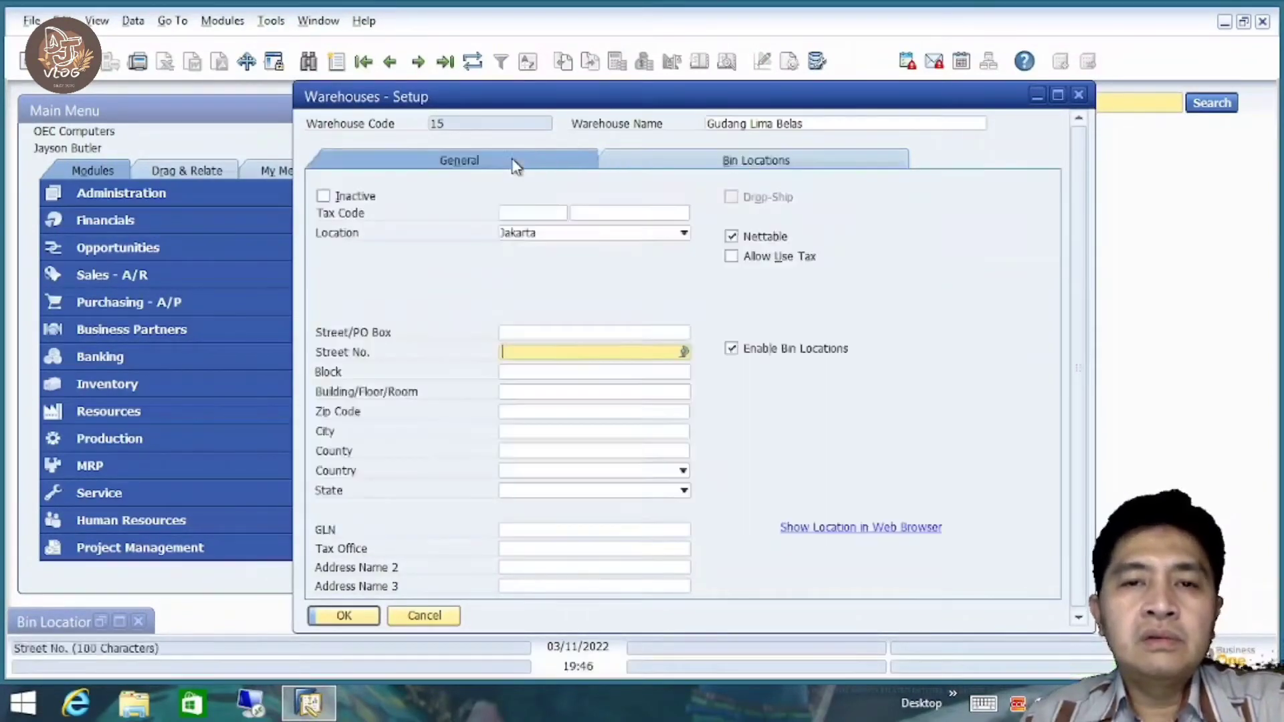
click(351, 617)
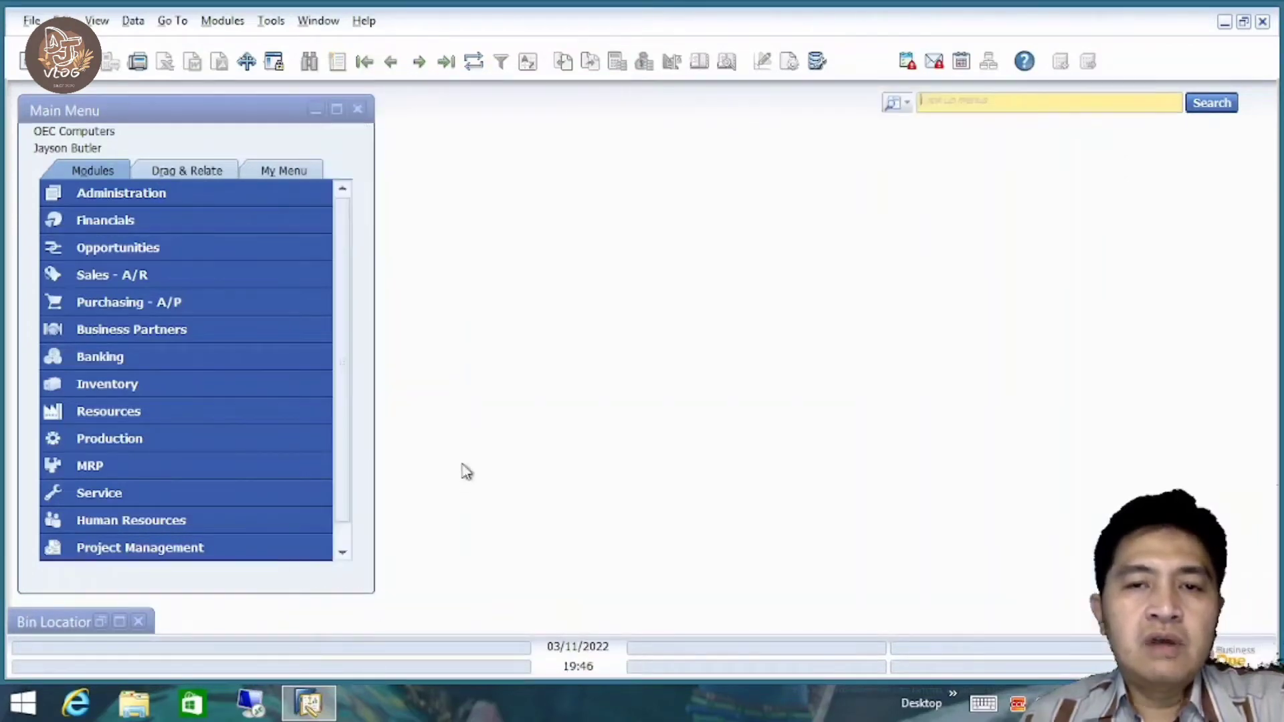
Return to Bin Location Management and set the warehouse range for generating bin locations from 15 to 15.
click(119, 623)
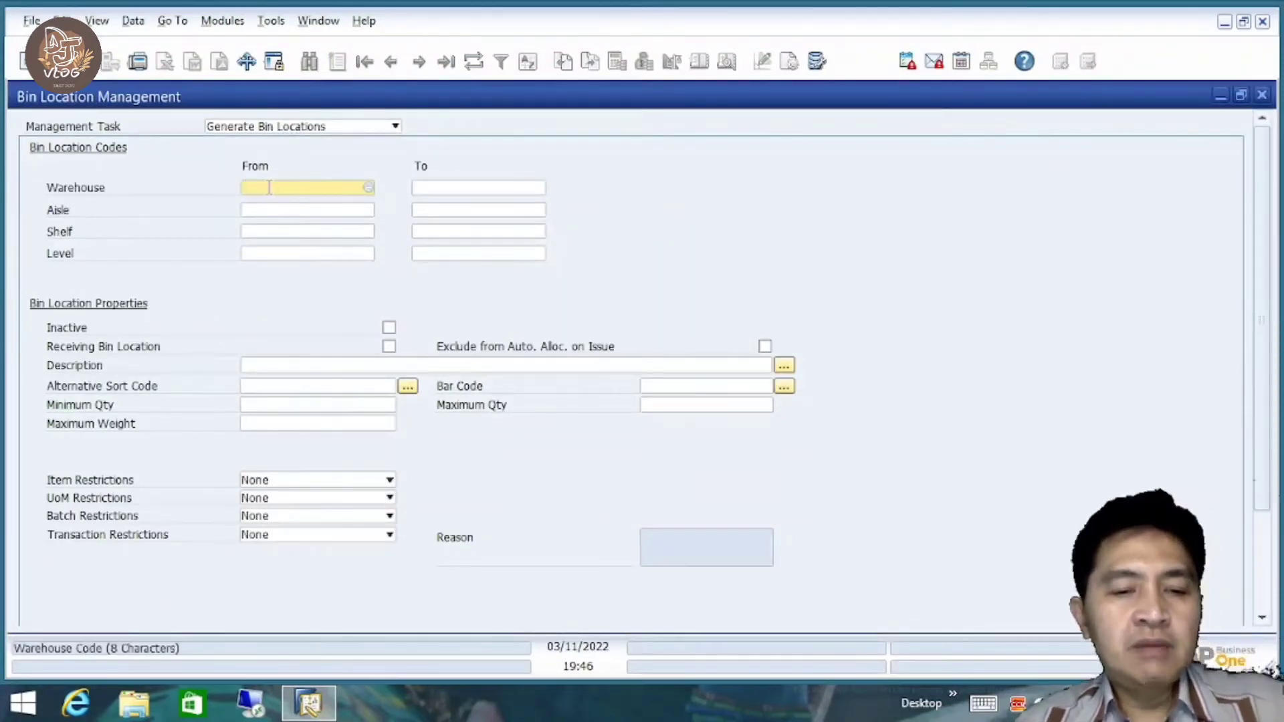
text(15)
key(Tab)
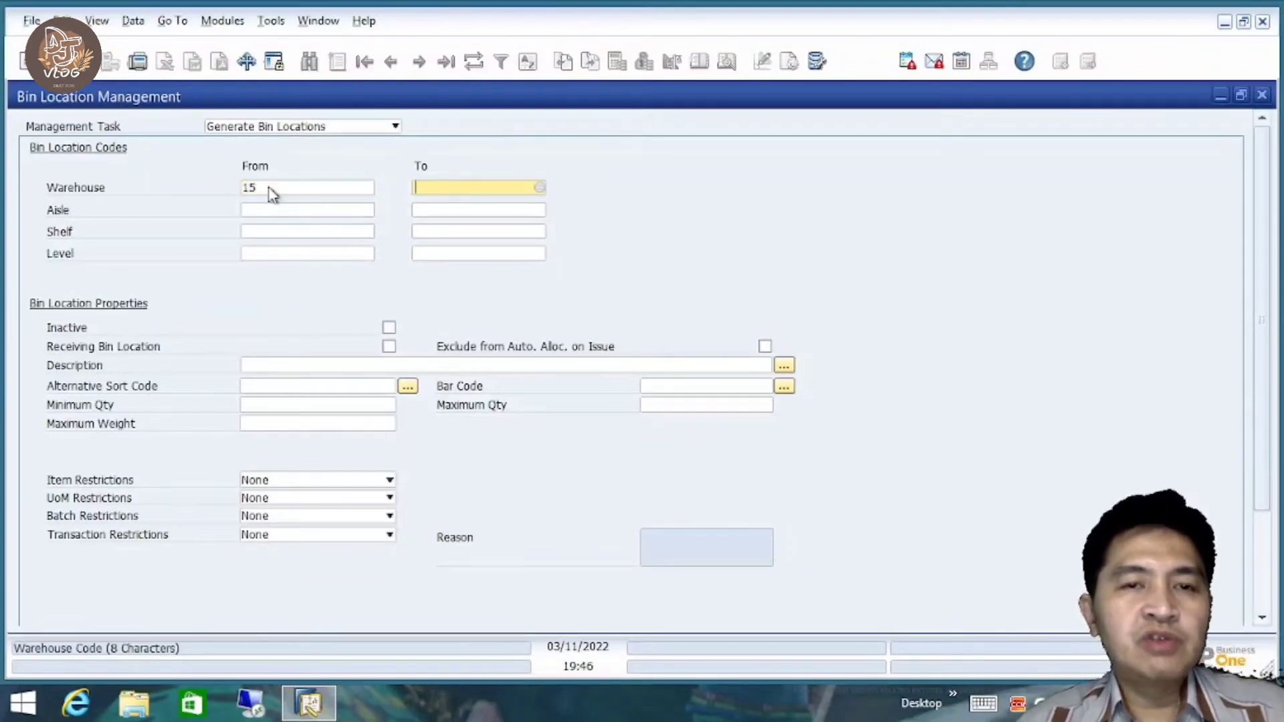
key(Tab)
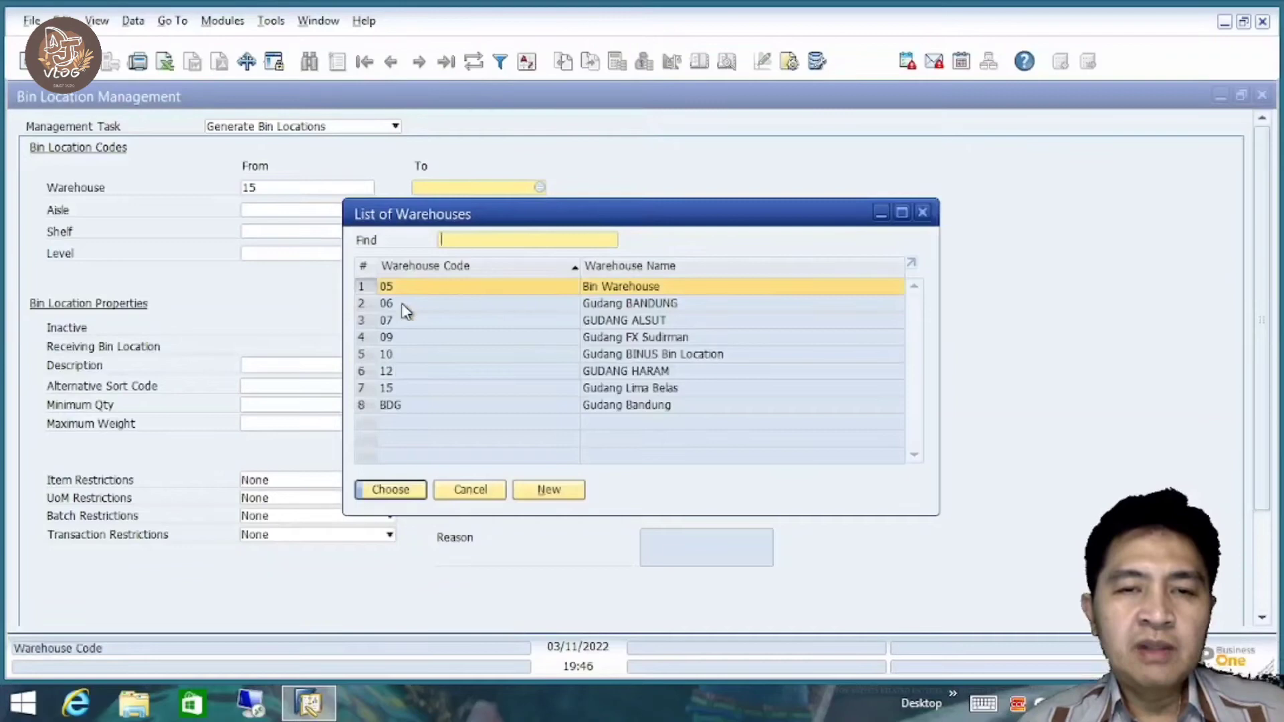
click(409, 390)
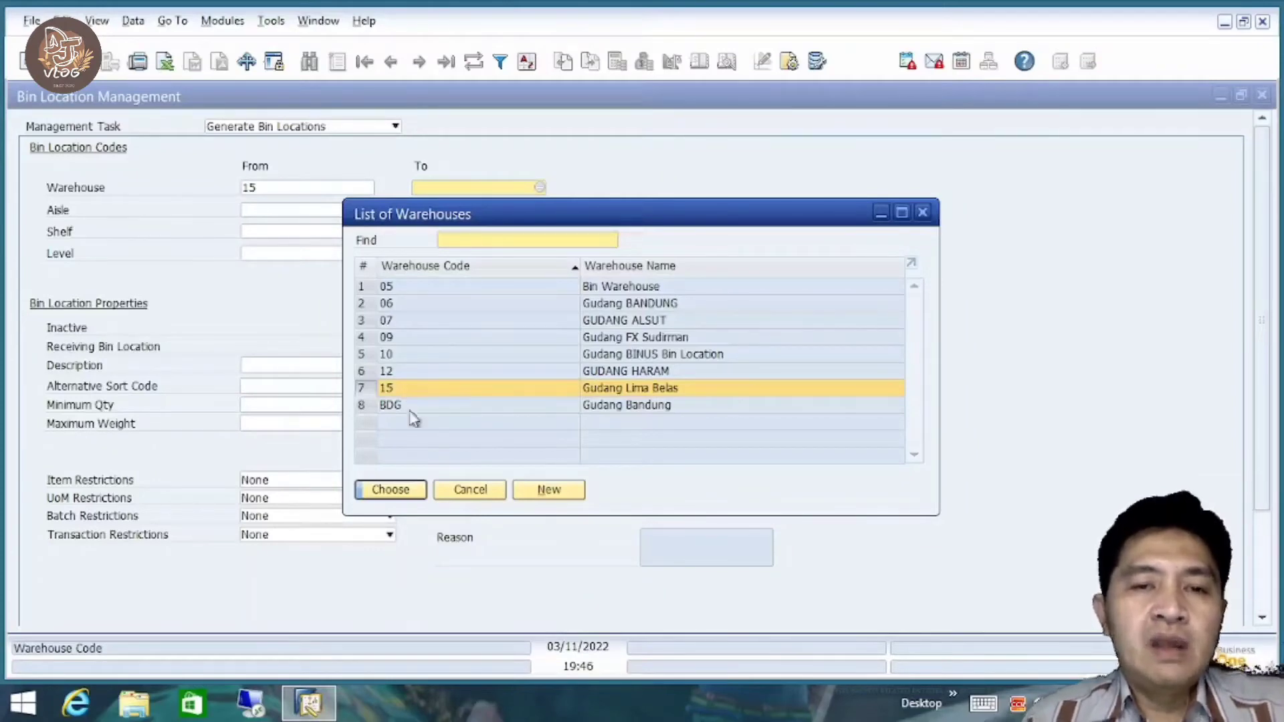
click(405, 488)
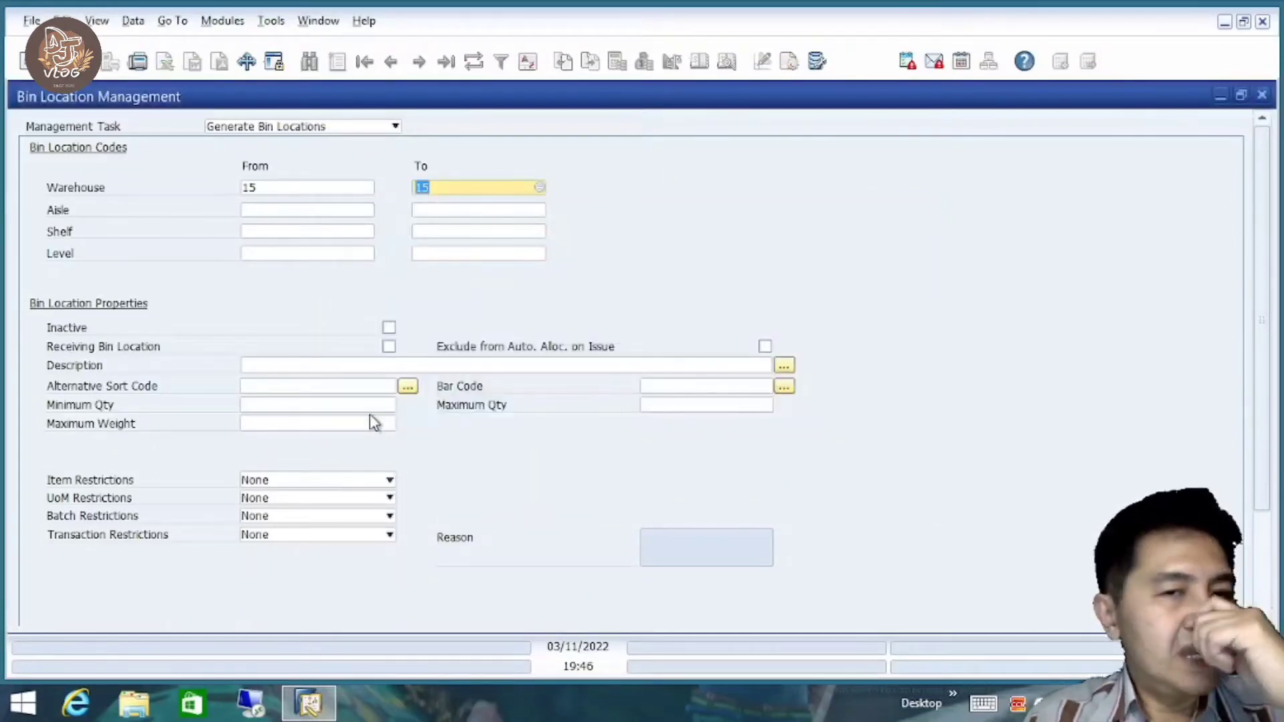
click(291, 189)
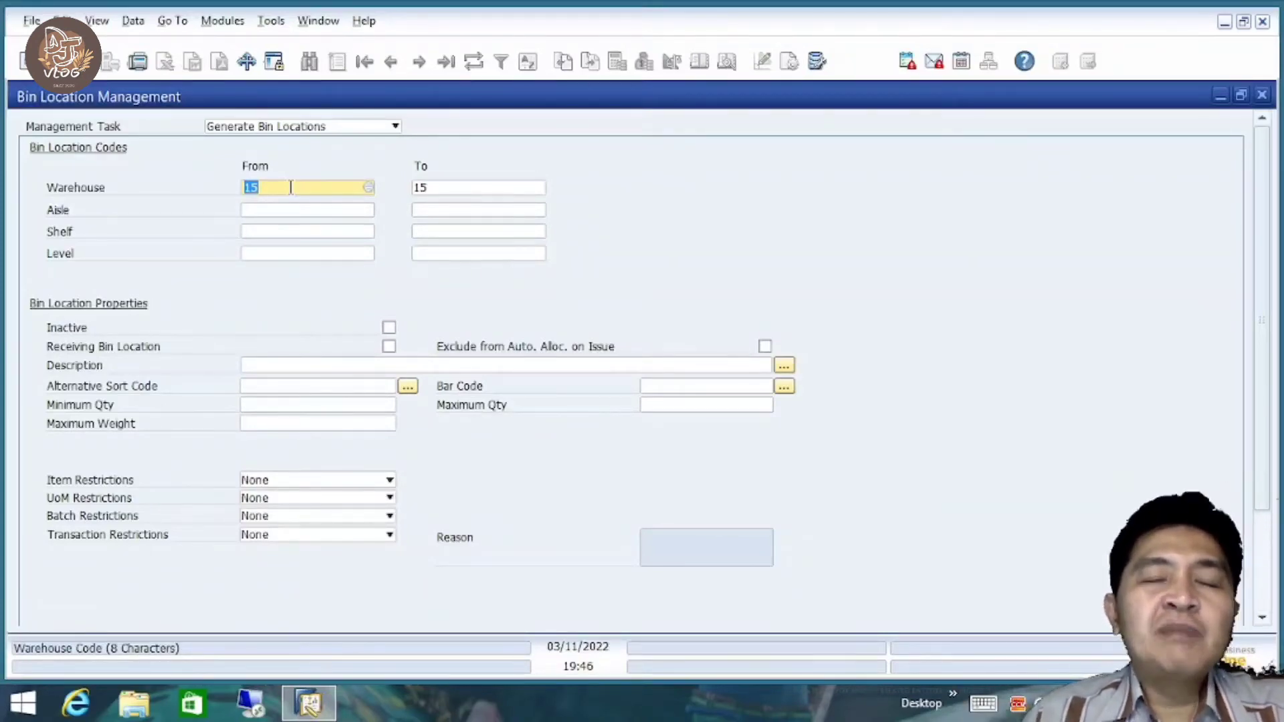
click(284, 191)
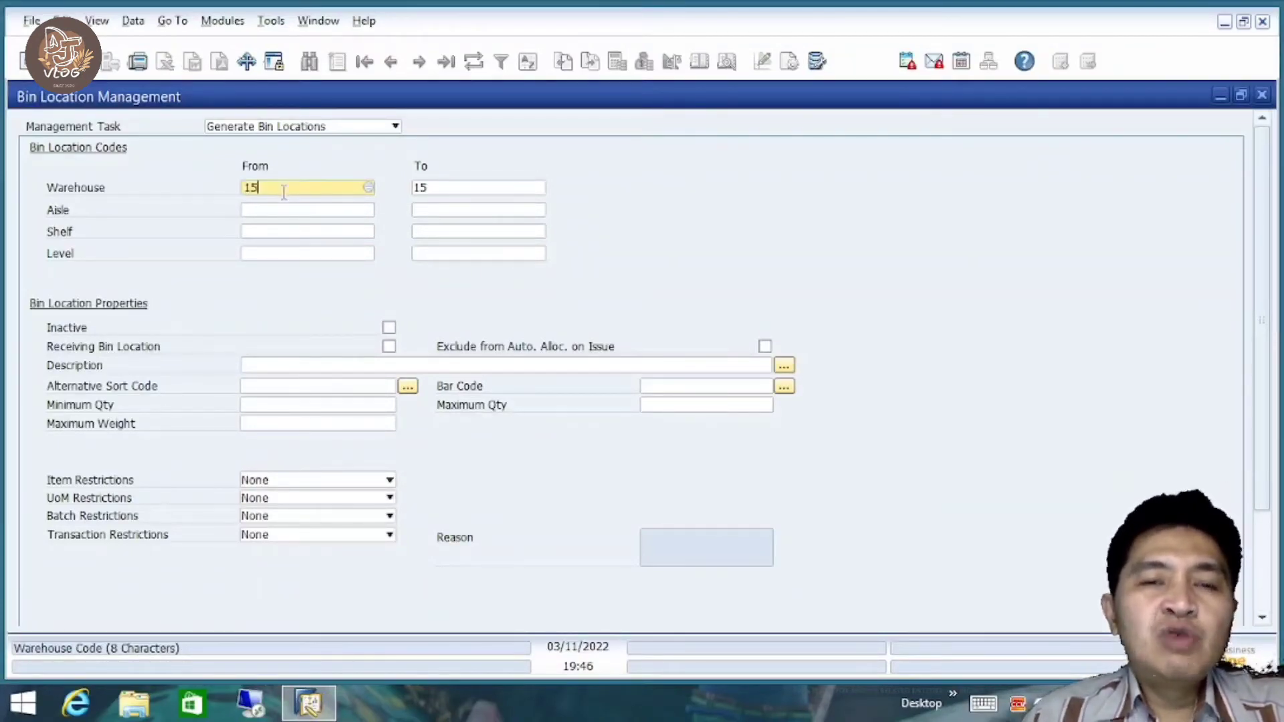
click(449, 189)
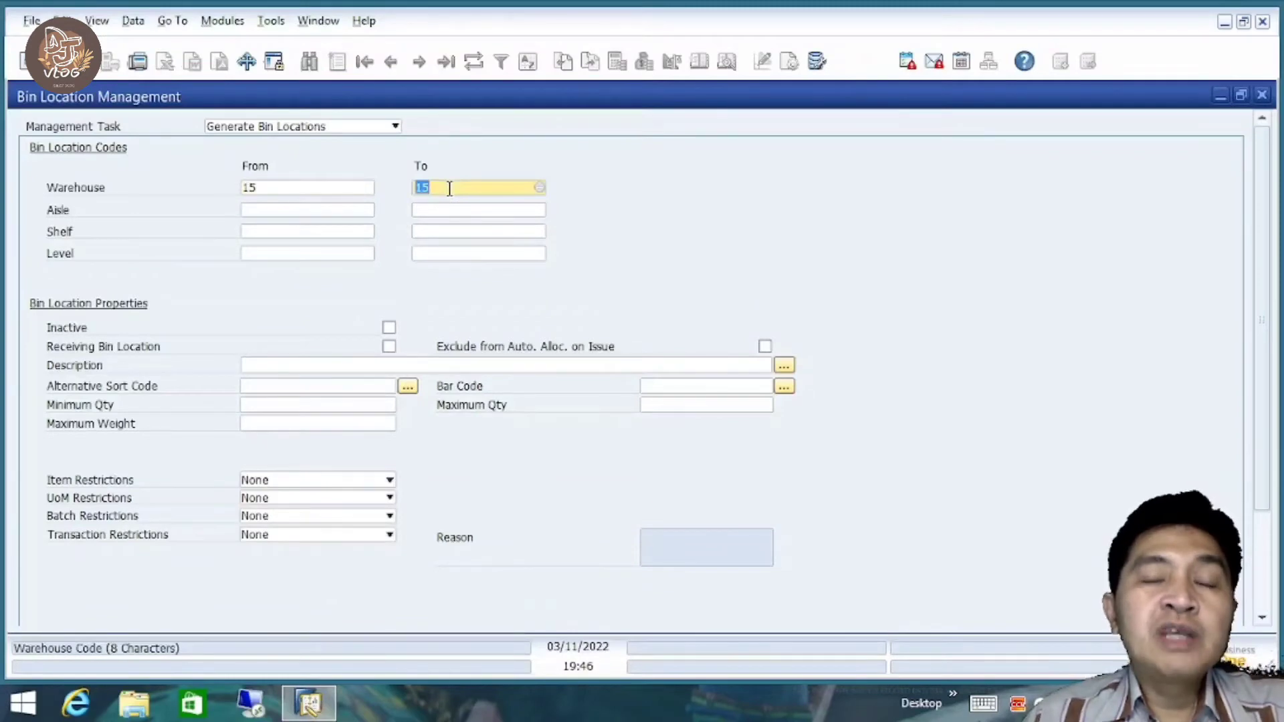
click(280, 188)
click(421, 189)
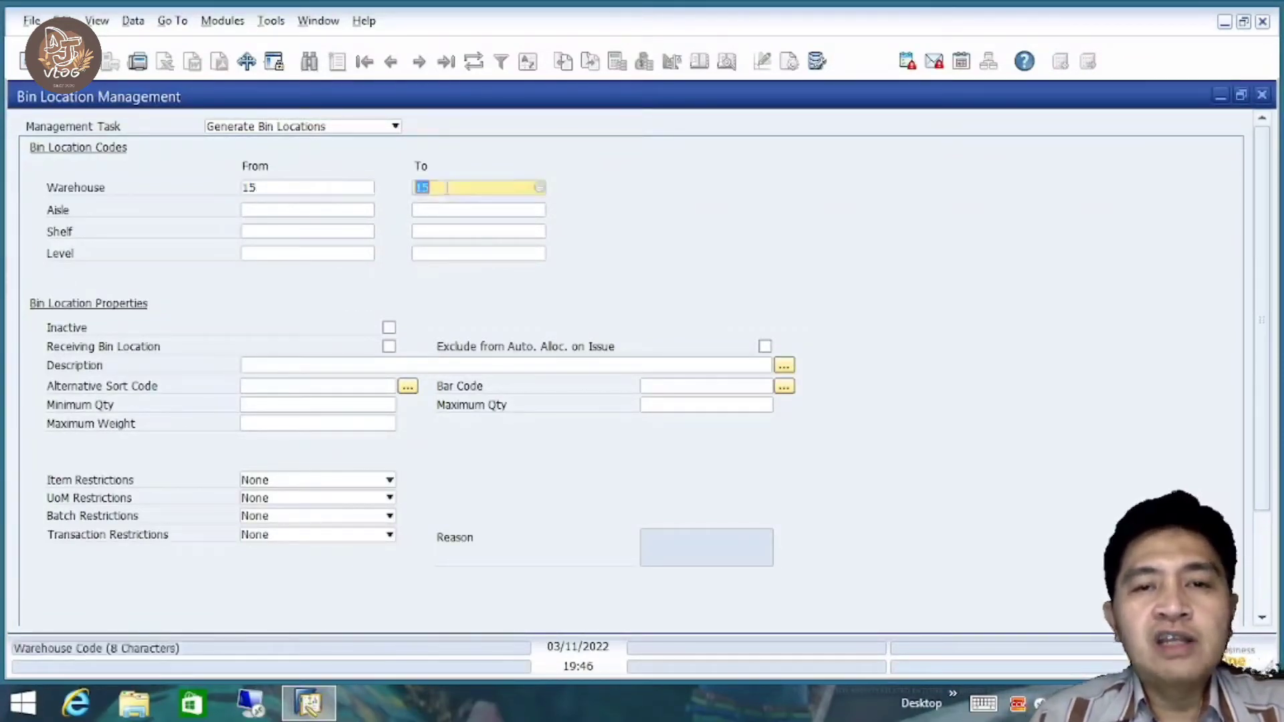
click(315, 192)
key(Tab)
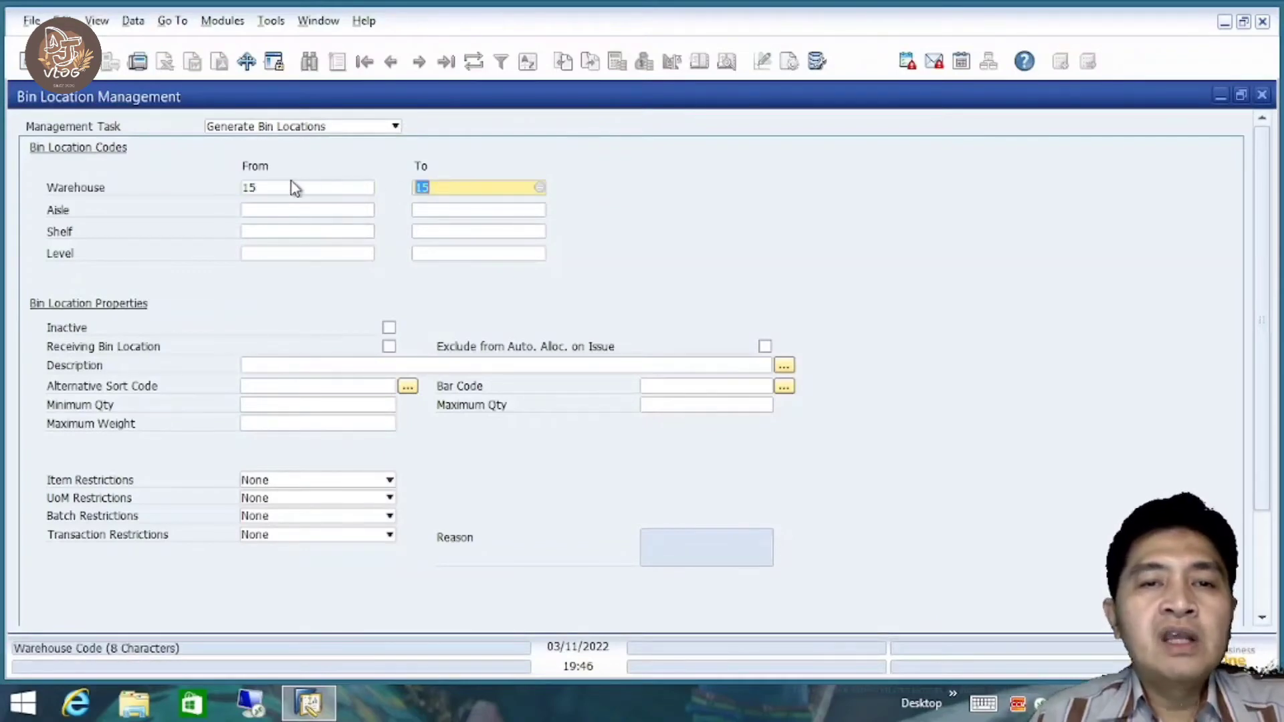
click(295, 191)
click(450, 194)
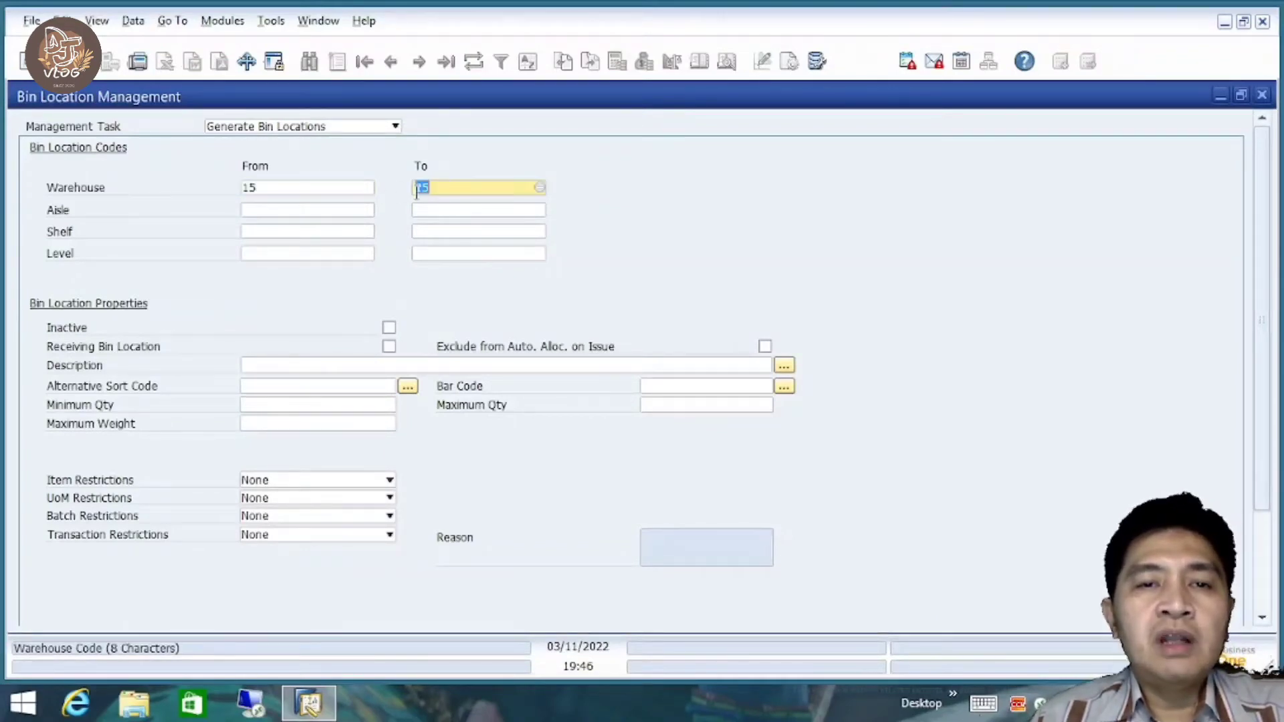
Set the aisle range for the bin location codes from A1 to A2 using the existing sublevel codes.
click(281, 210)
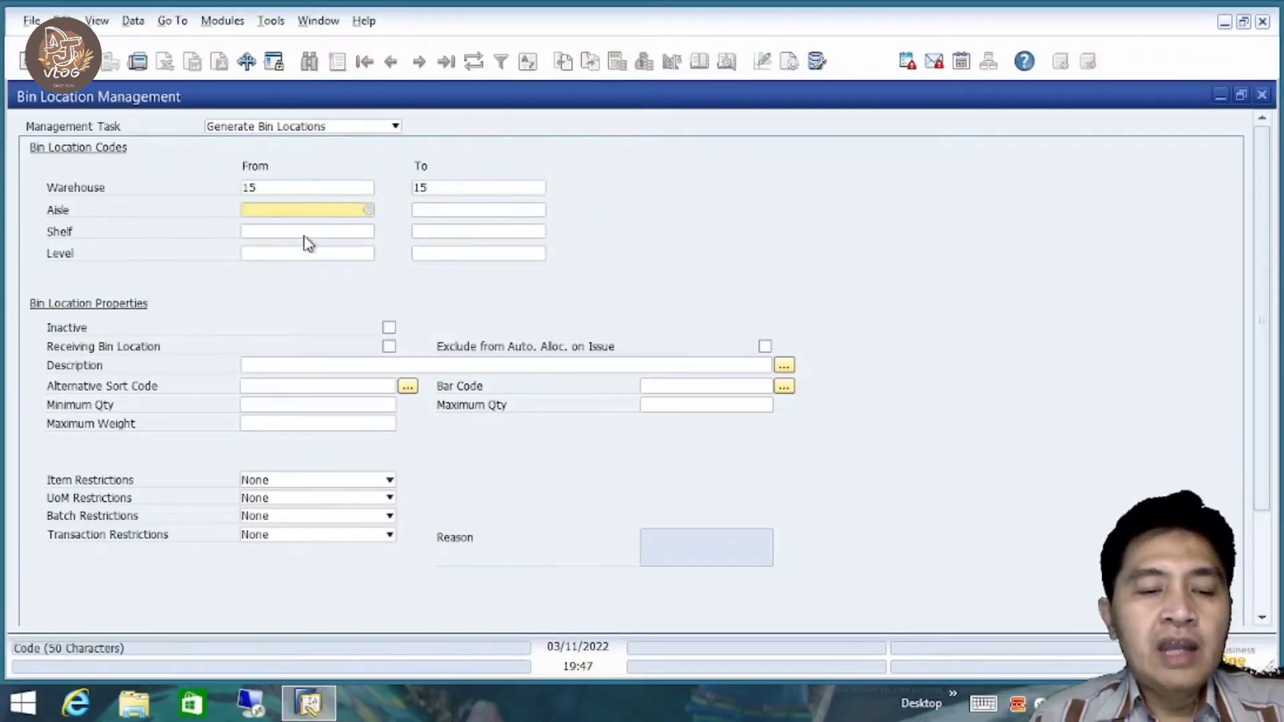
key(Tab)
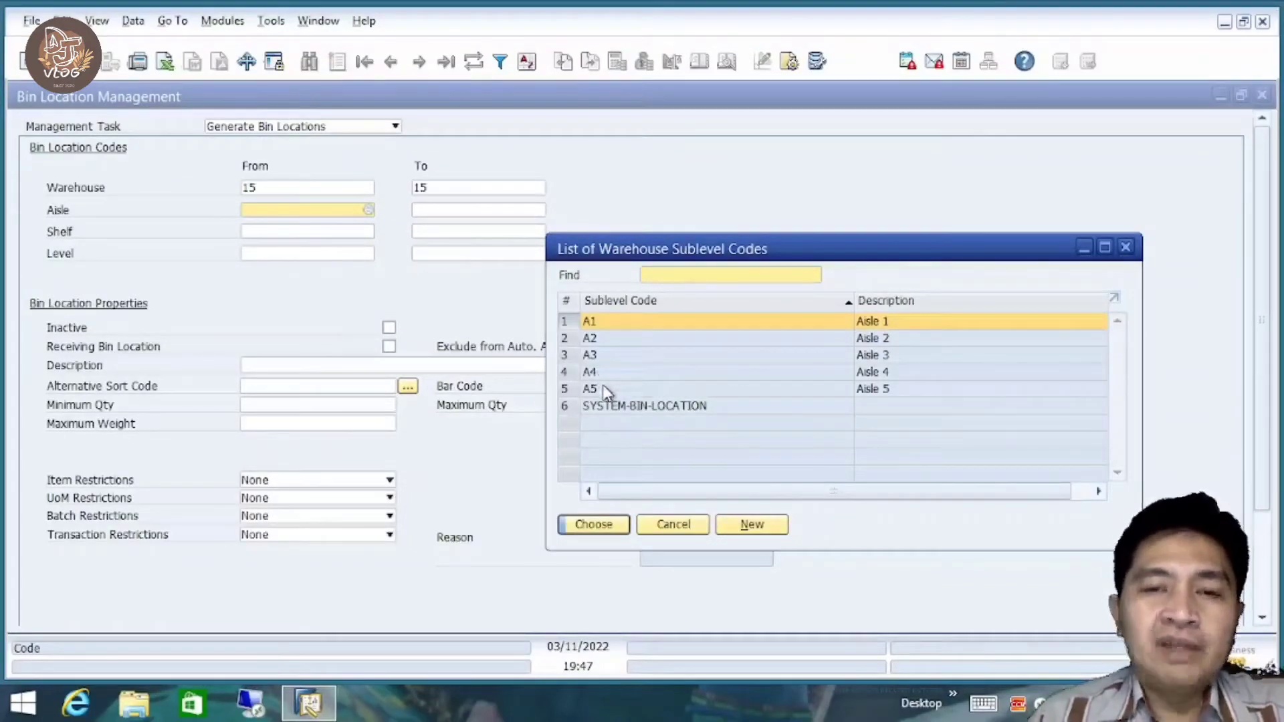
click(619, 345)
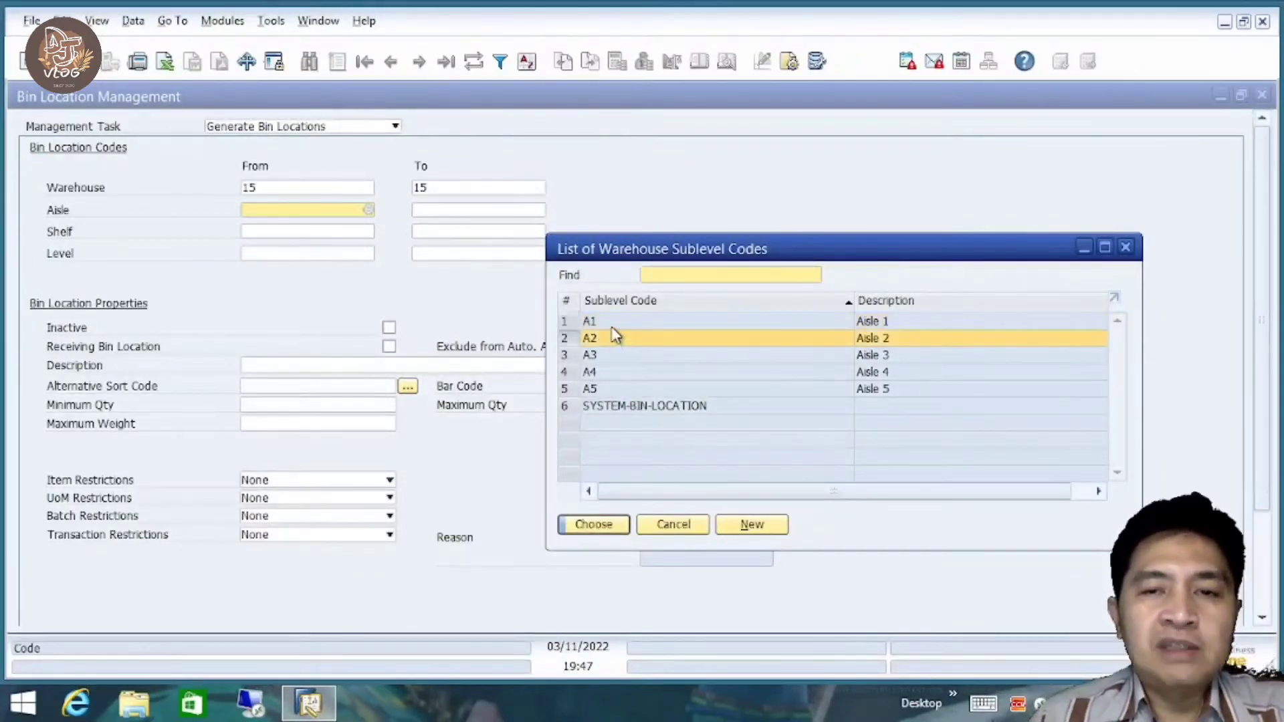
click(614, 323)
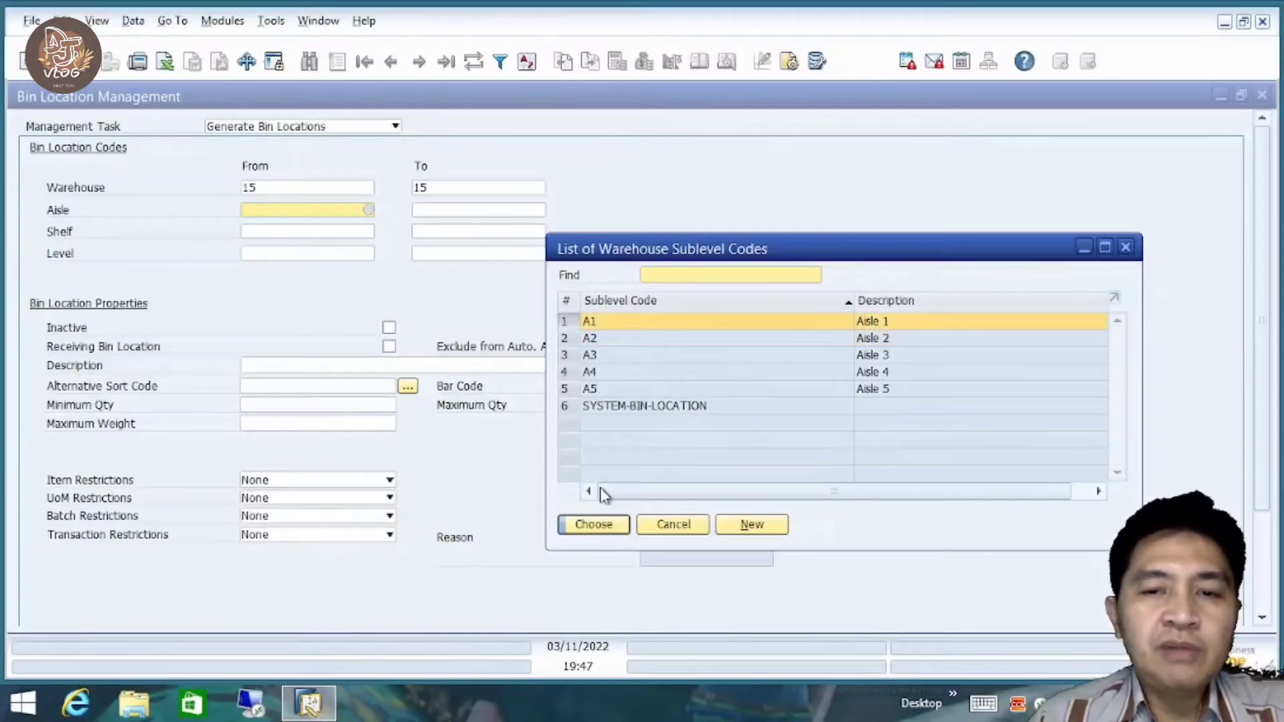
click(607, 525)
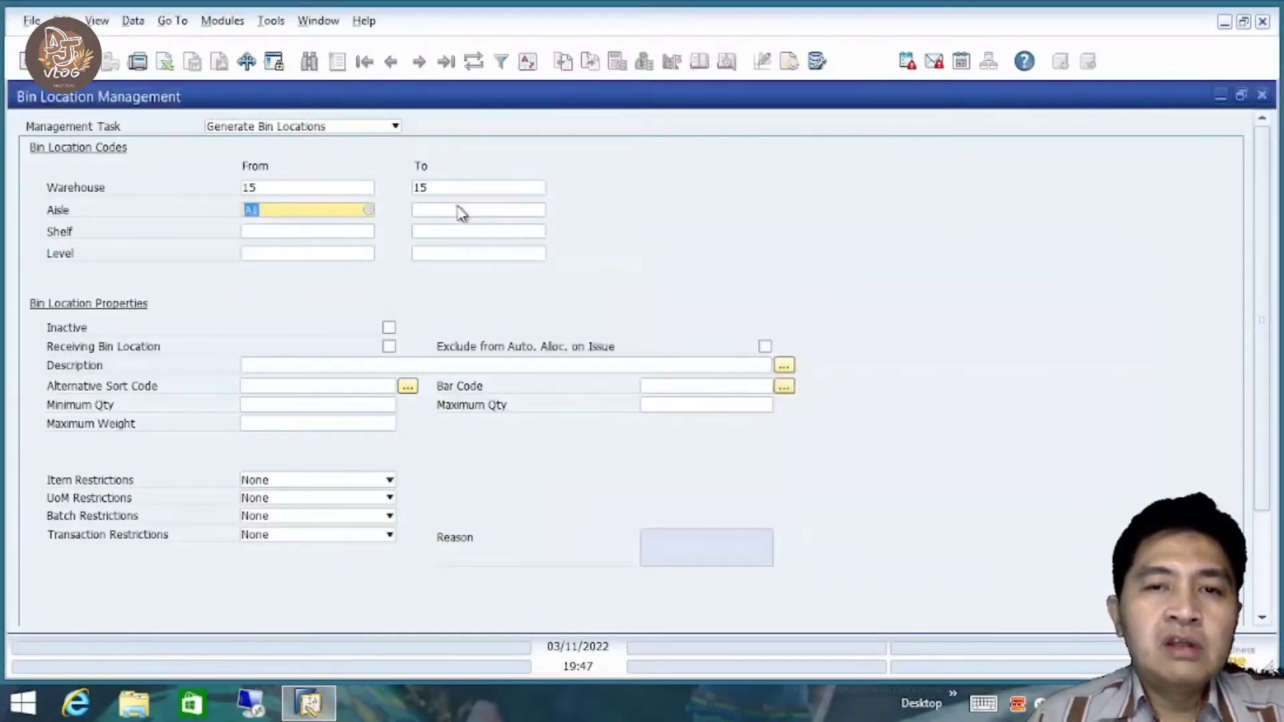
click(461, 213)
key(Tab)
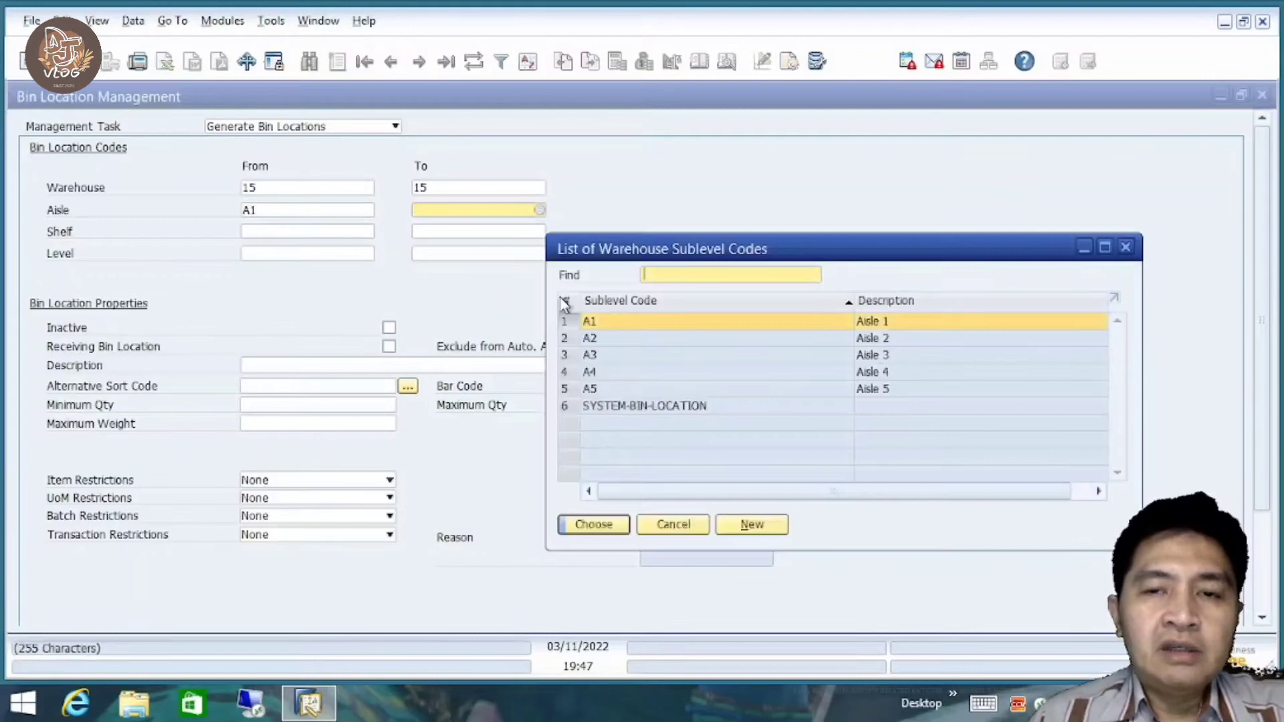
double_click(615, 338)
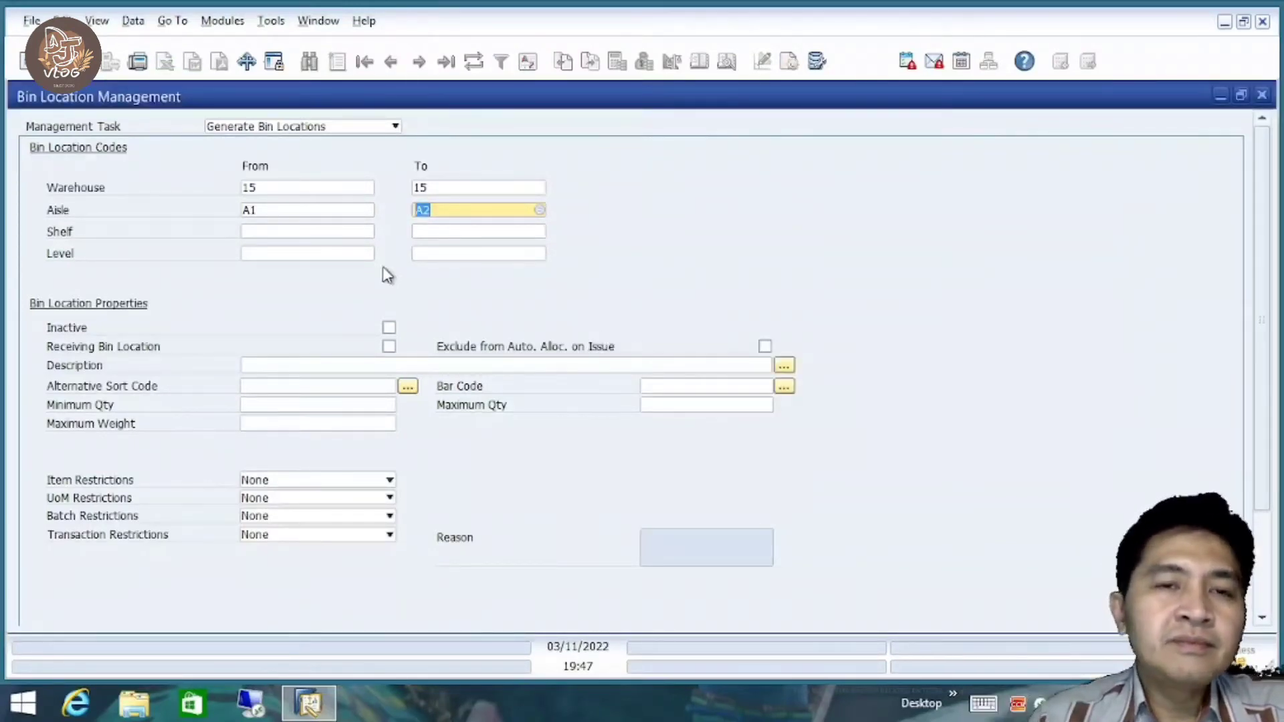
Set the shelf range for the bin location codes from S1 to S2 using the existing sublevel codes.
click(272, 231)
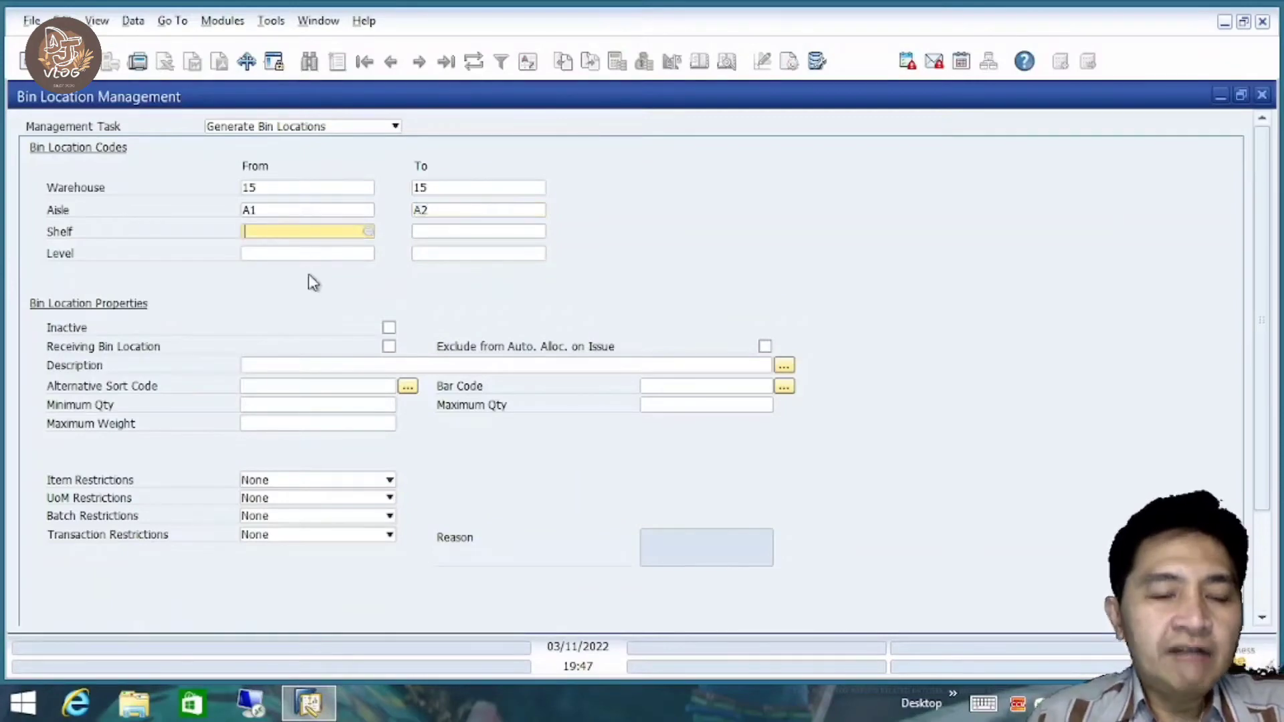
key(Tab)
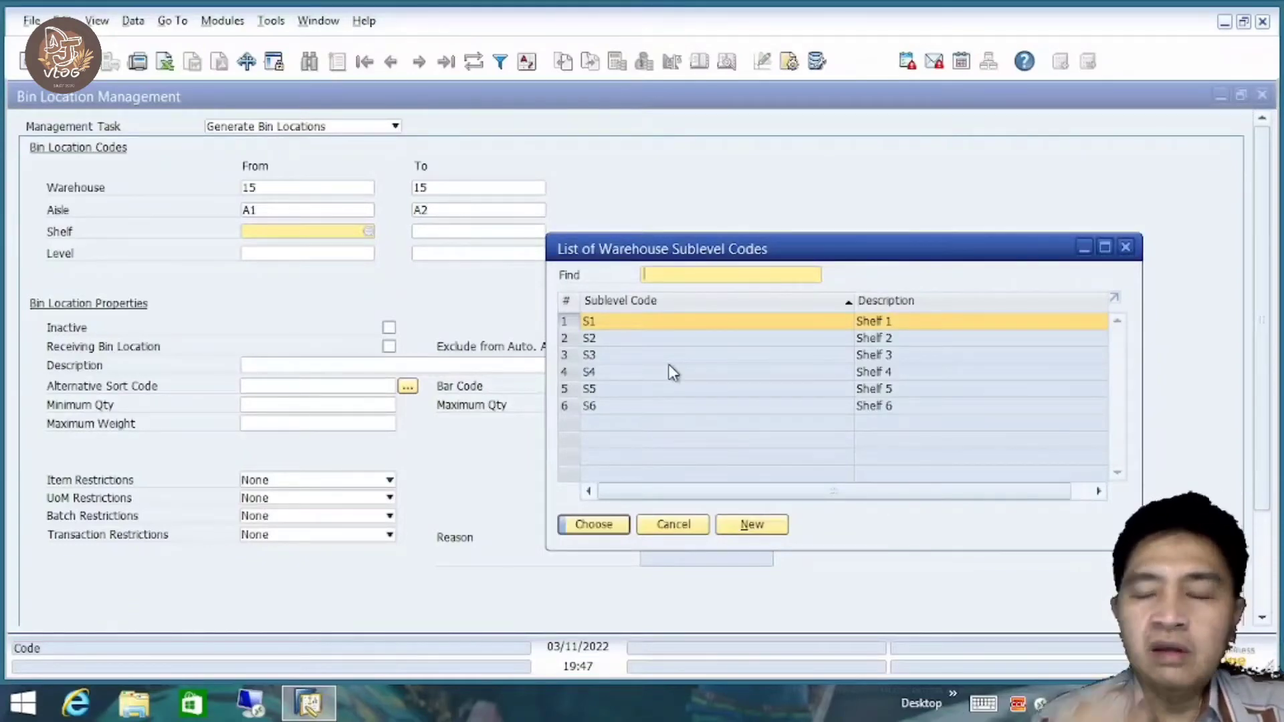
click(621, 408)
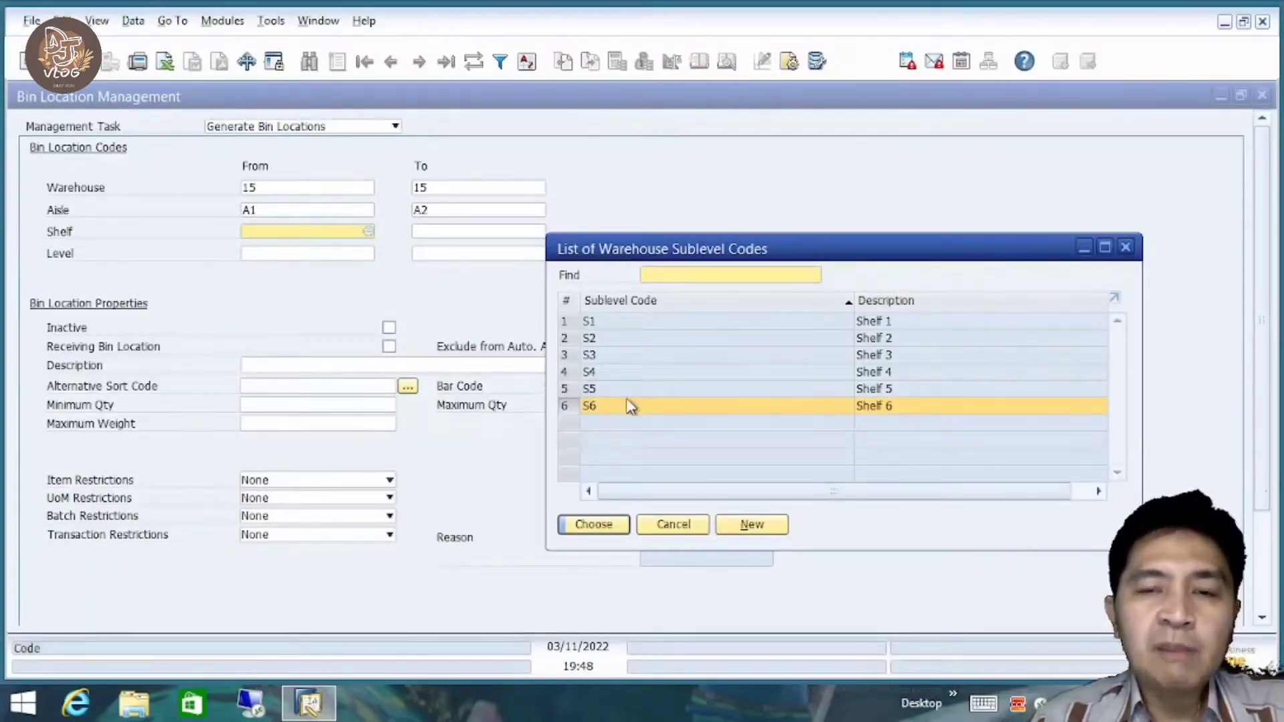
click(616, 323)
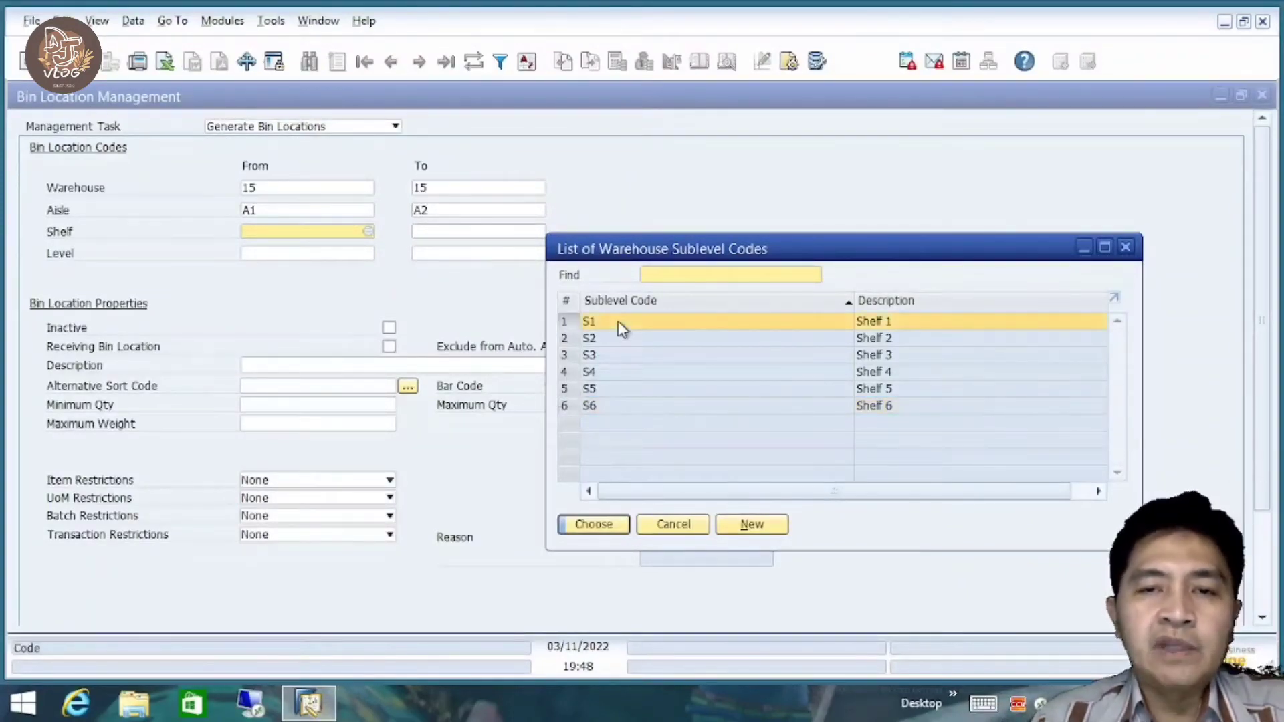
click(594, 524)
click(443, 232)
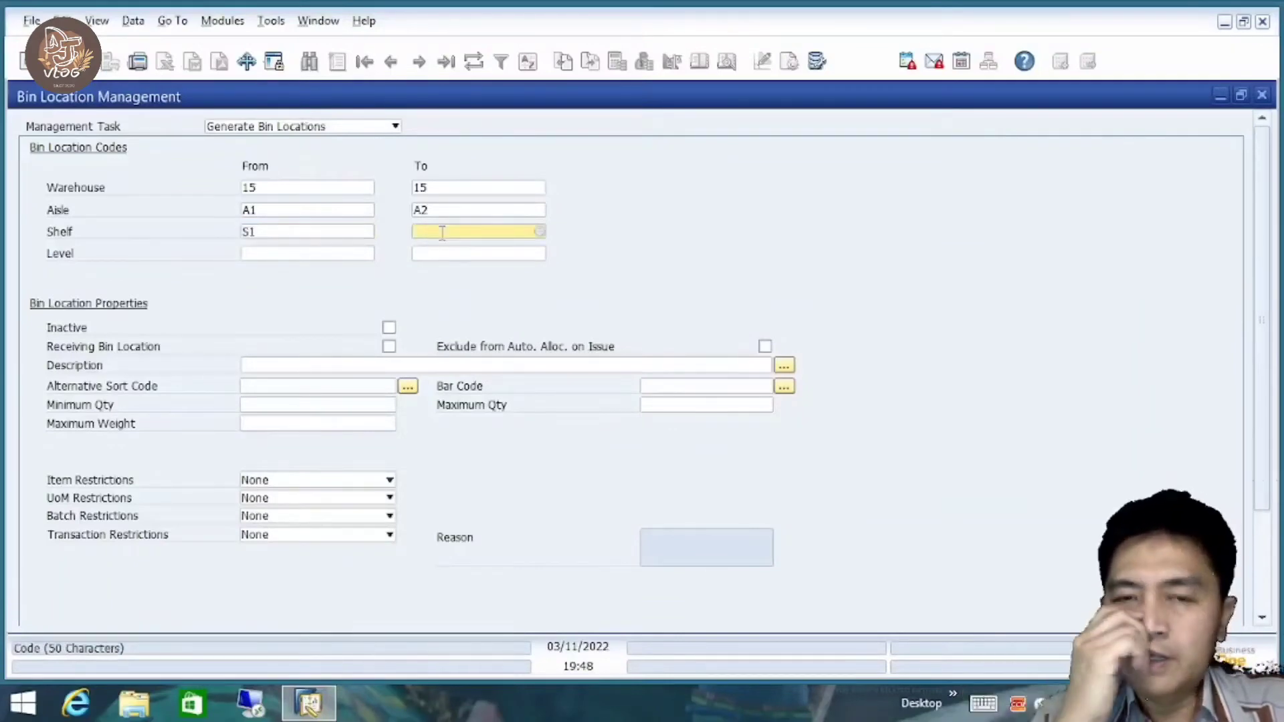
key(Tab)
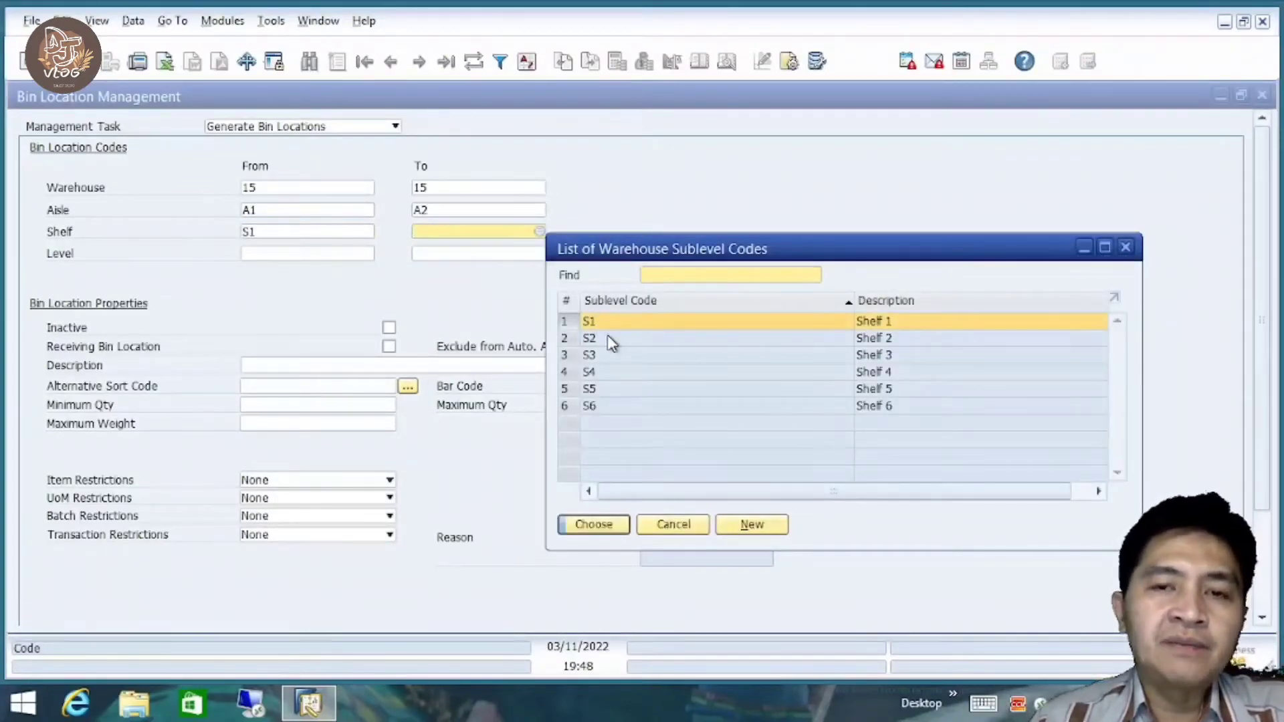
click(610, 339)
click(594, 524)
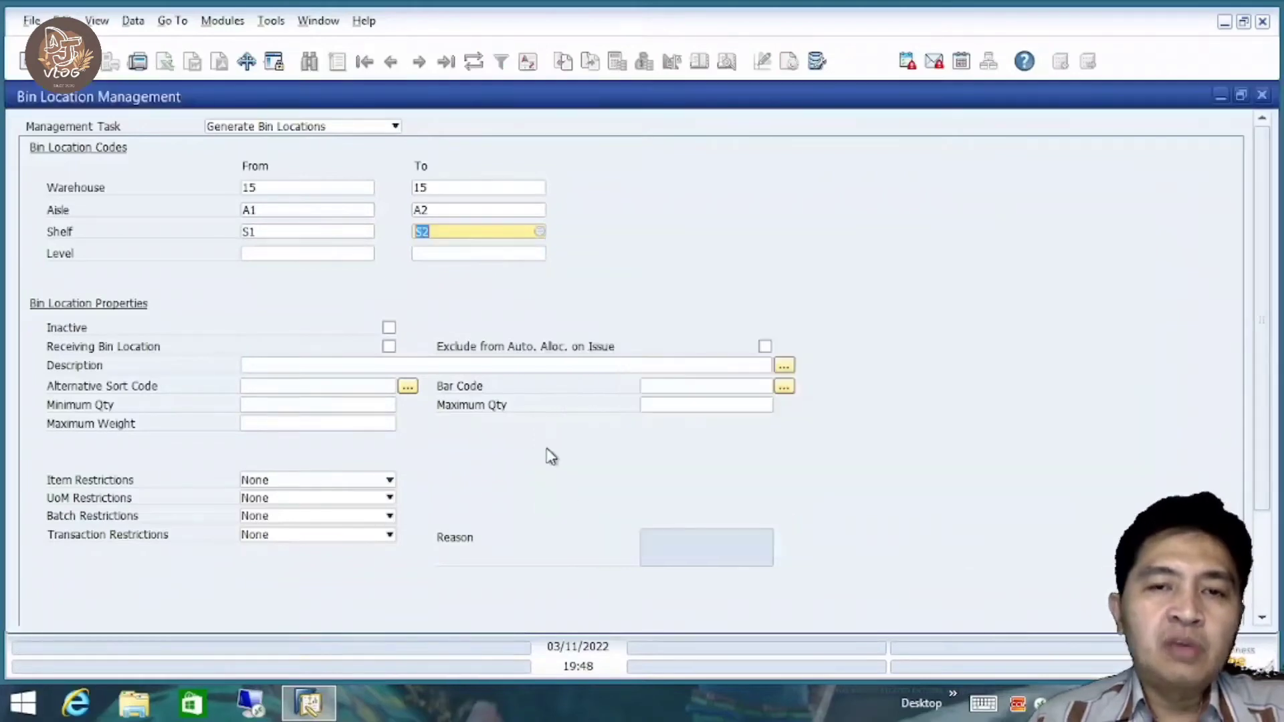
Set the end of the aisle range to A1.
click(461, 212)
key(BackSpace)
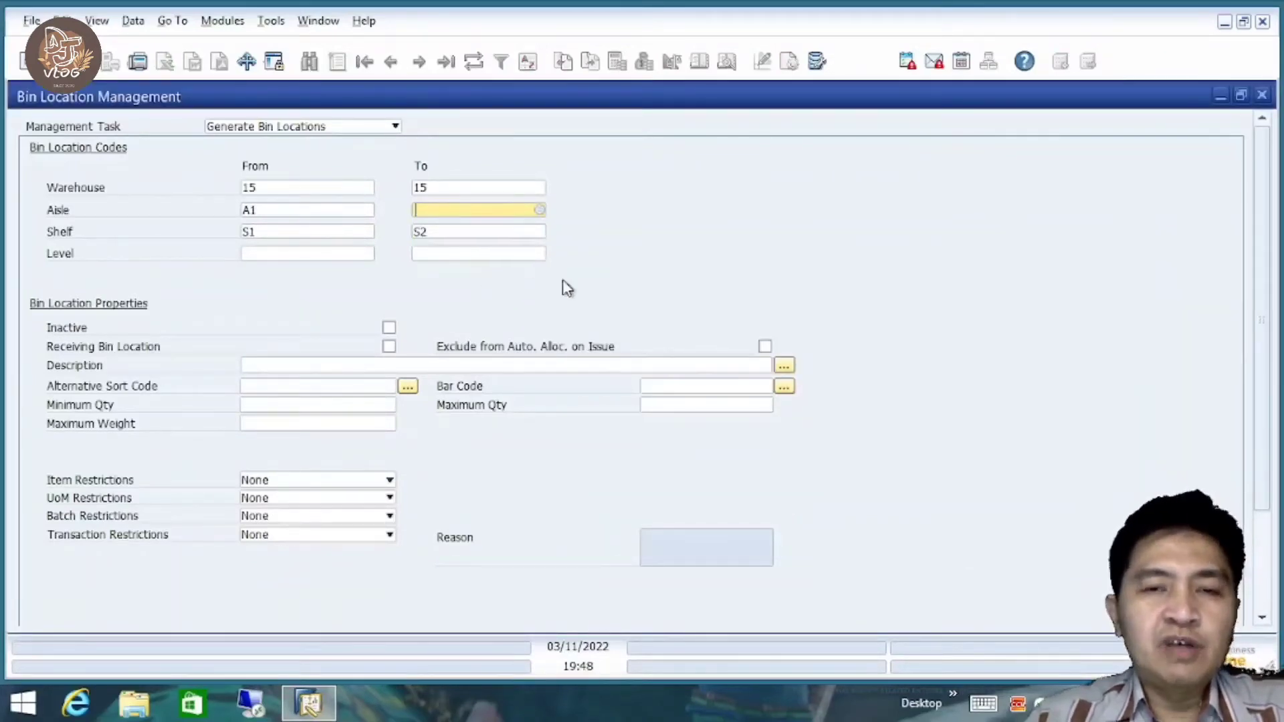
text(A1)
key(Tab)
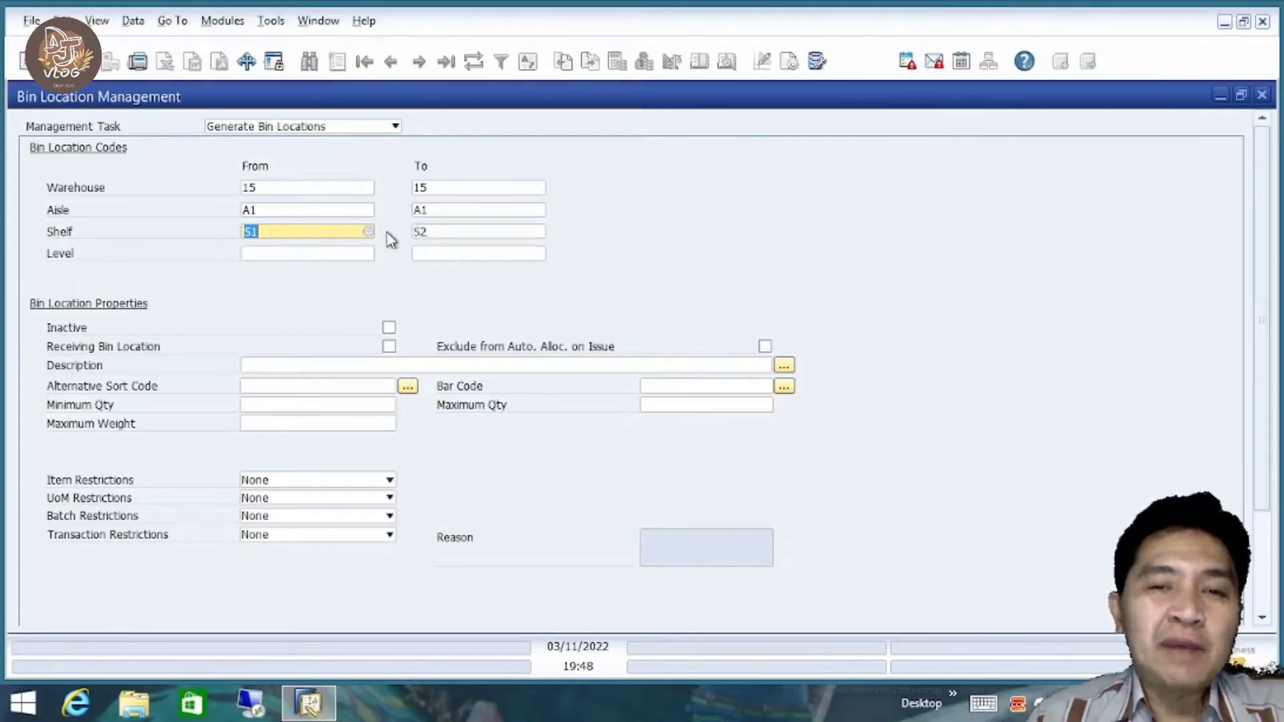
Set the level range for the bin location codes from L1 to L3 using the existing sublevel codes.
click(312, 252)
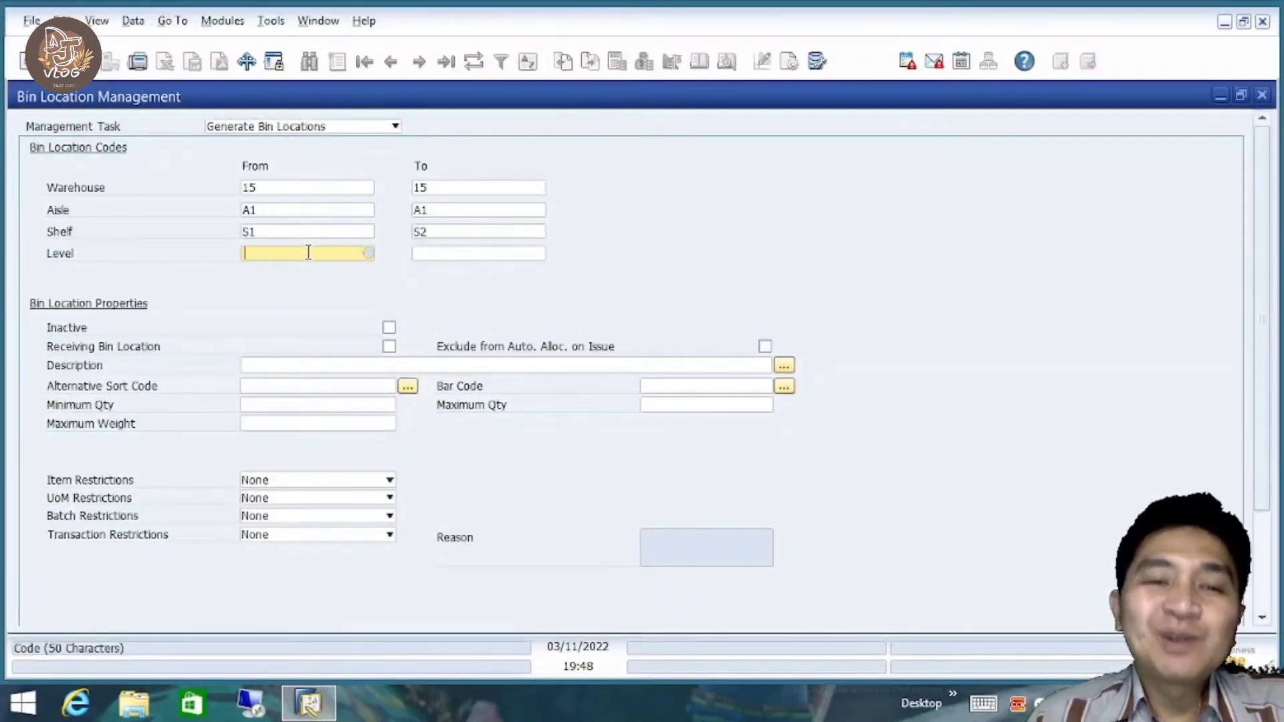
key(Tab)
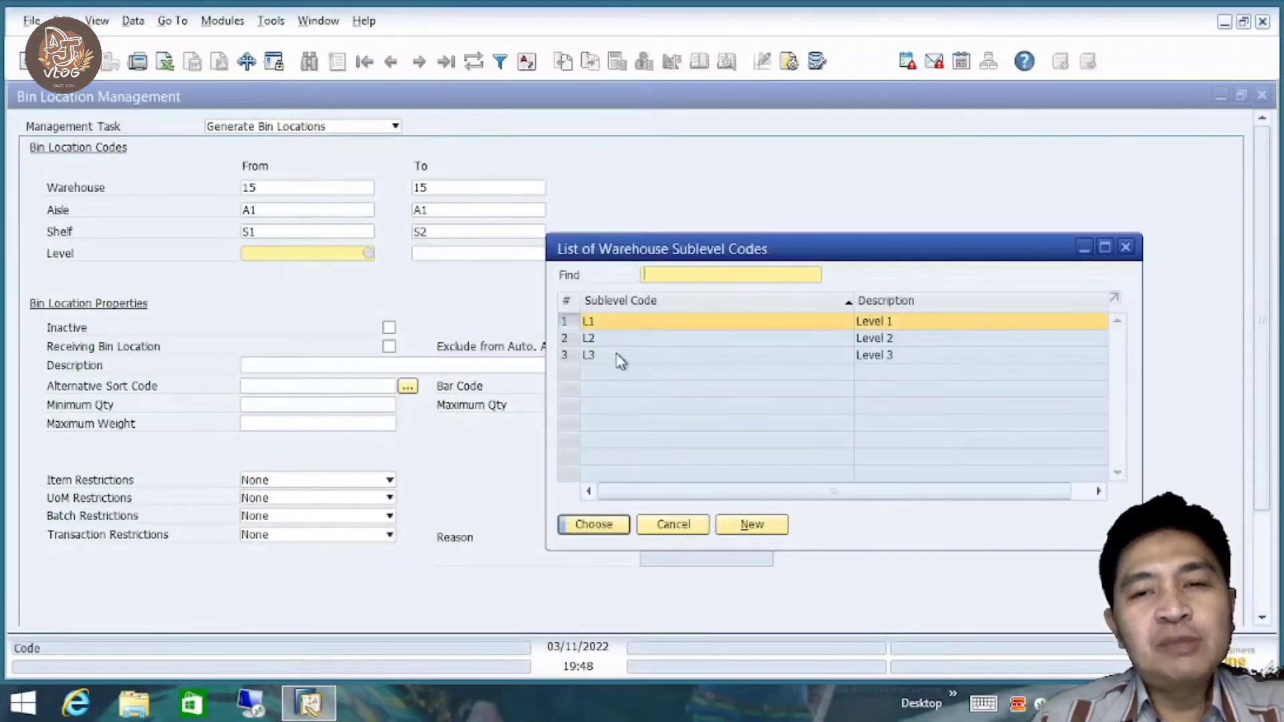
click(593, 525)
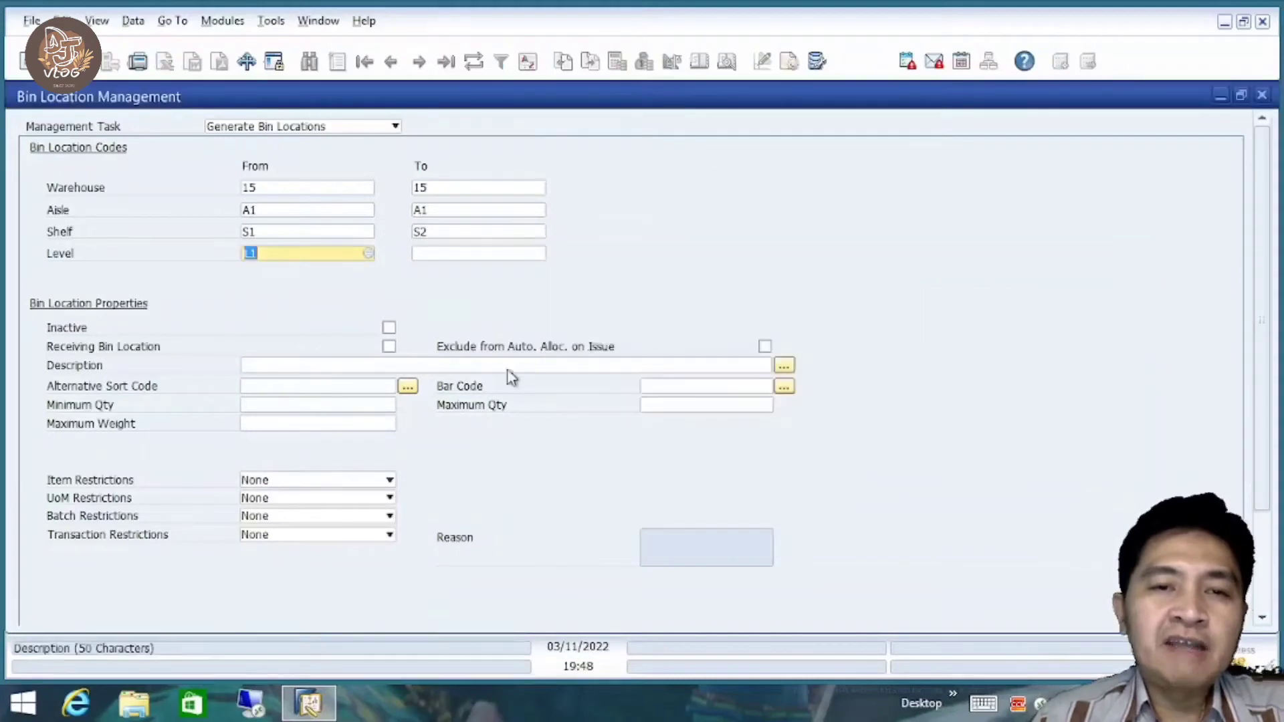
click(436, 254)
key(Tab)
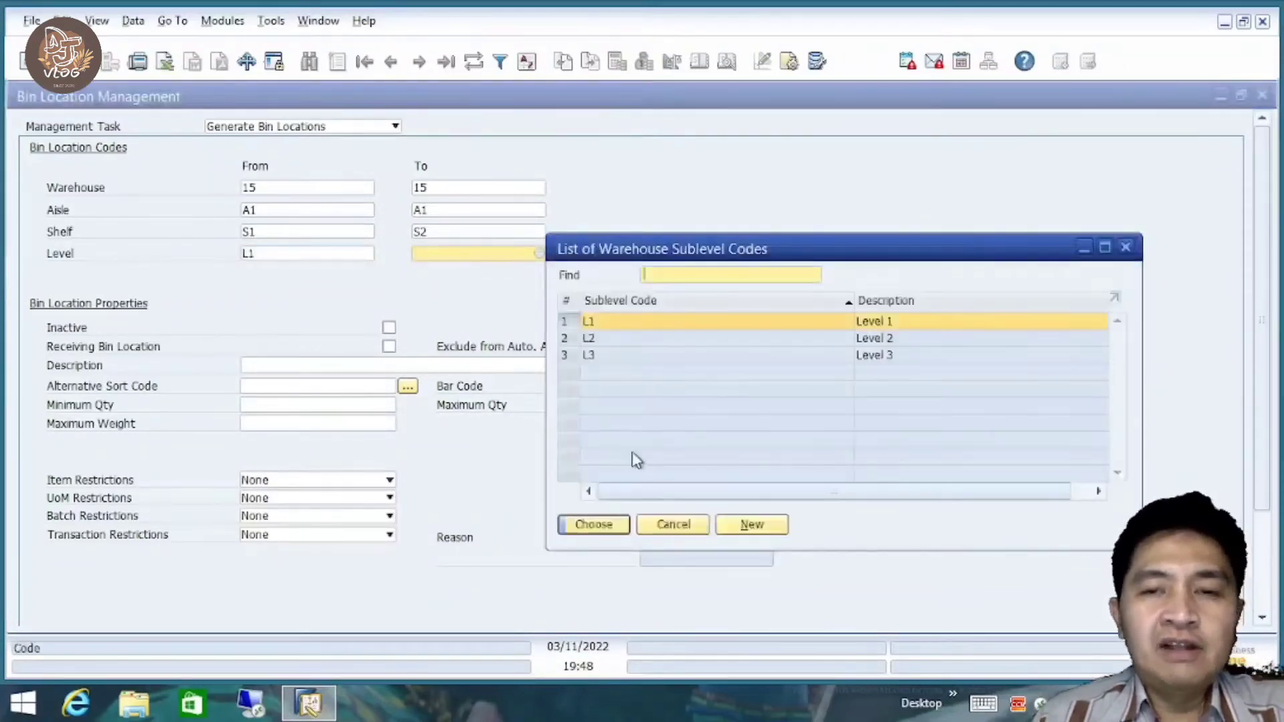
double_click(602, 361)
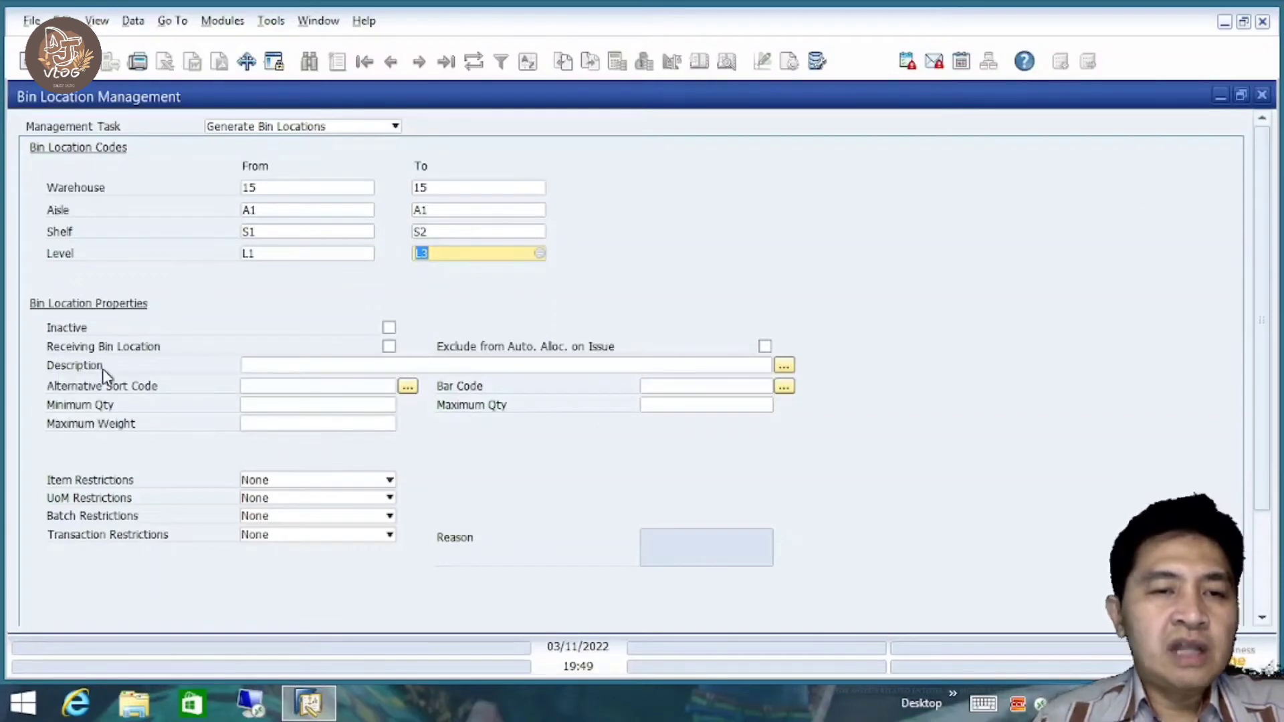
click(261, 388)
click(409, 388)
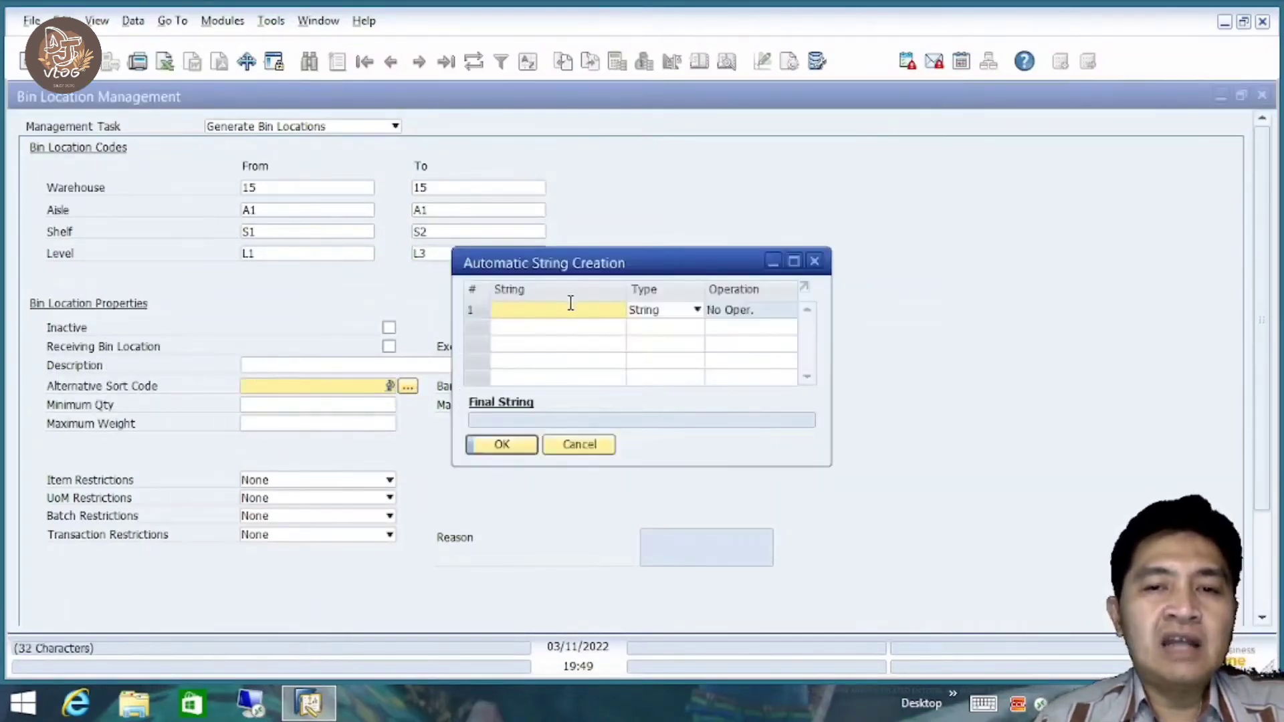
click(588, 445)
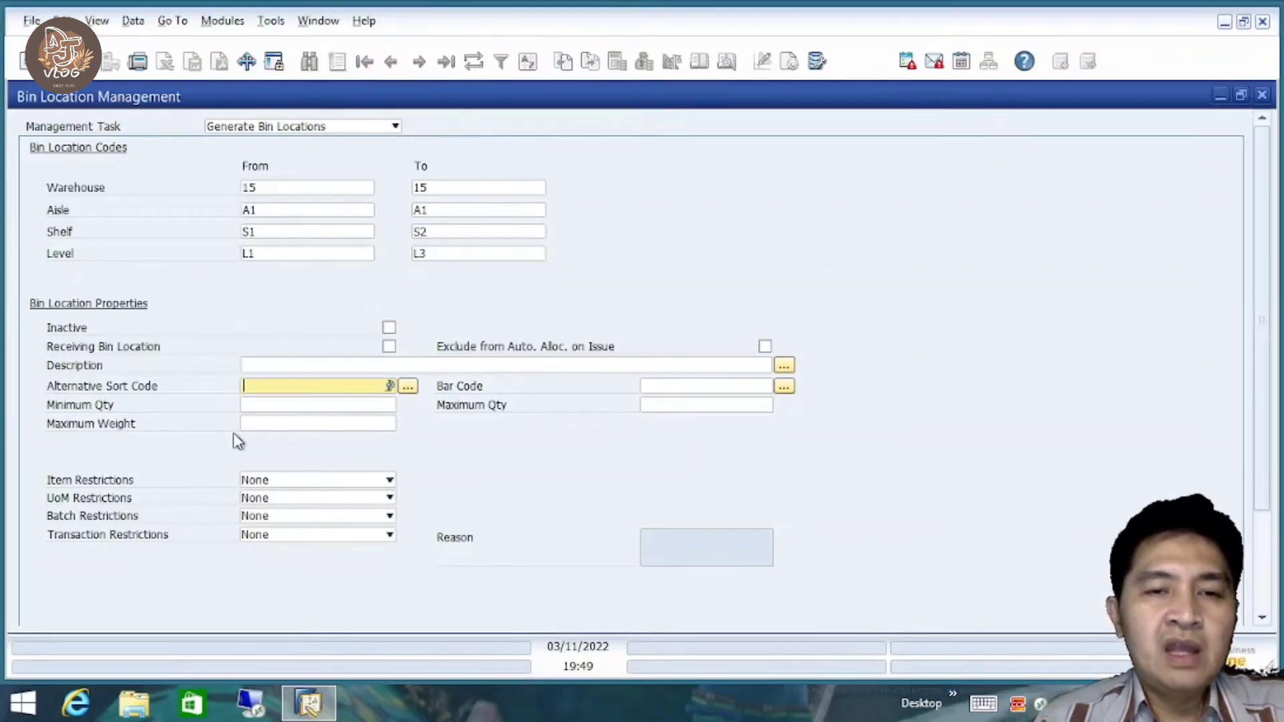
Set the bin locations' minimum quantity to 1 and maximum quantity to 100.
click(267, 406)
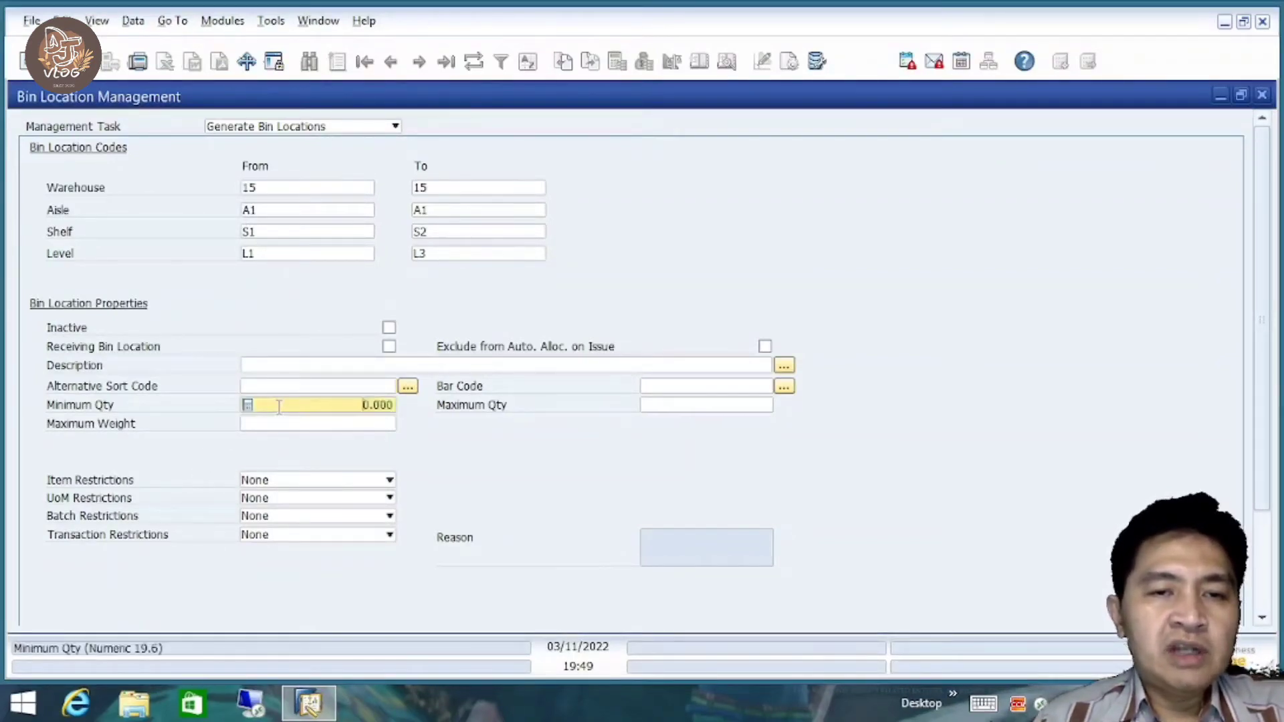
drag(293, 406, 435, 412)
text(1)
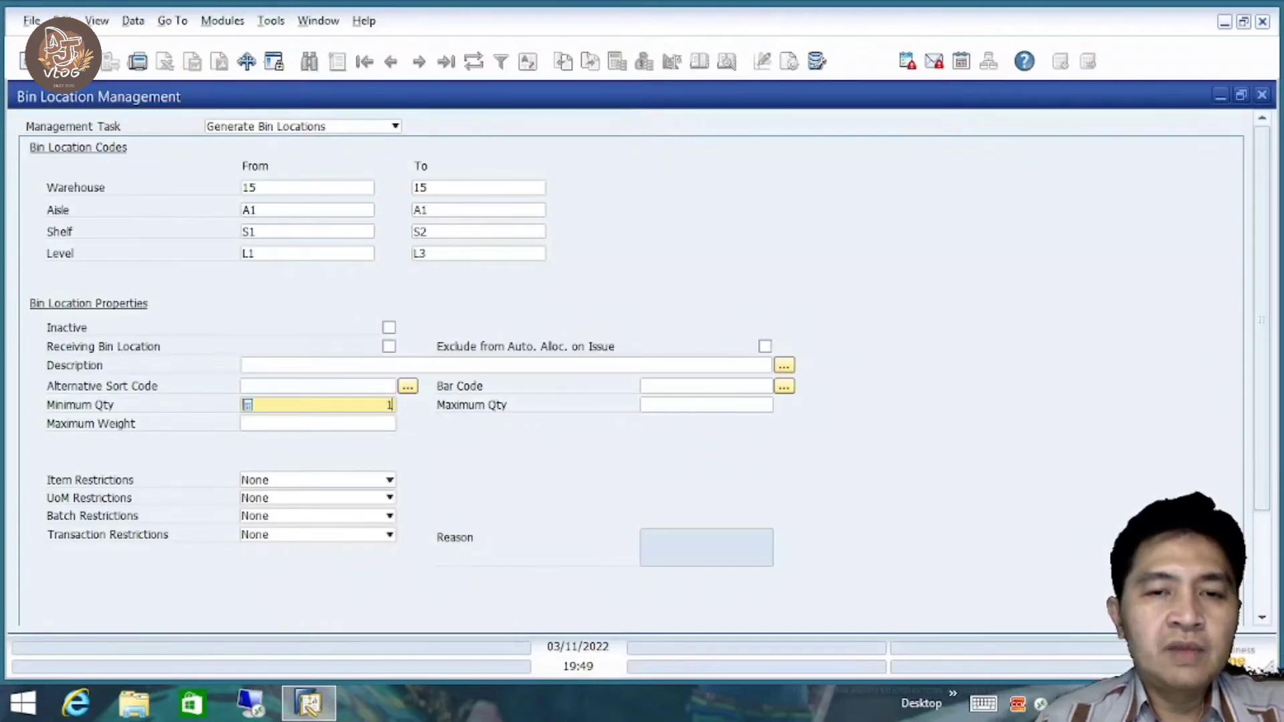
double_click(678, 406)
text(100)
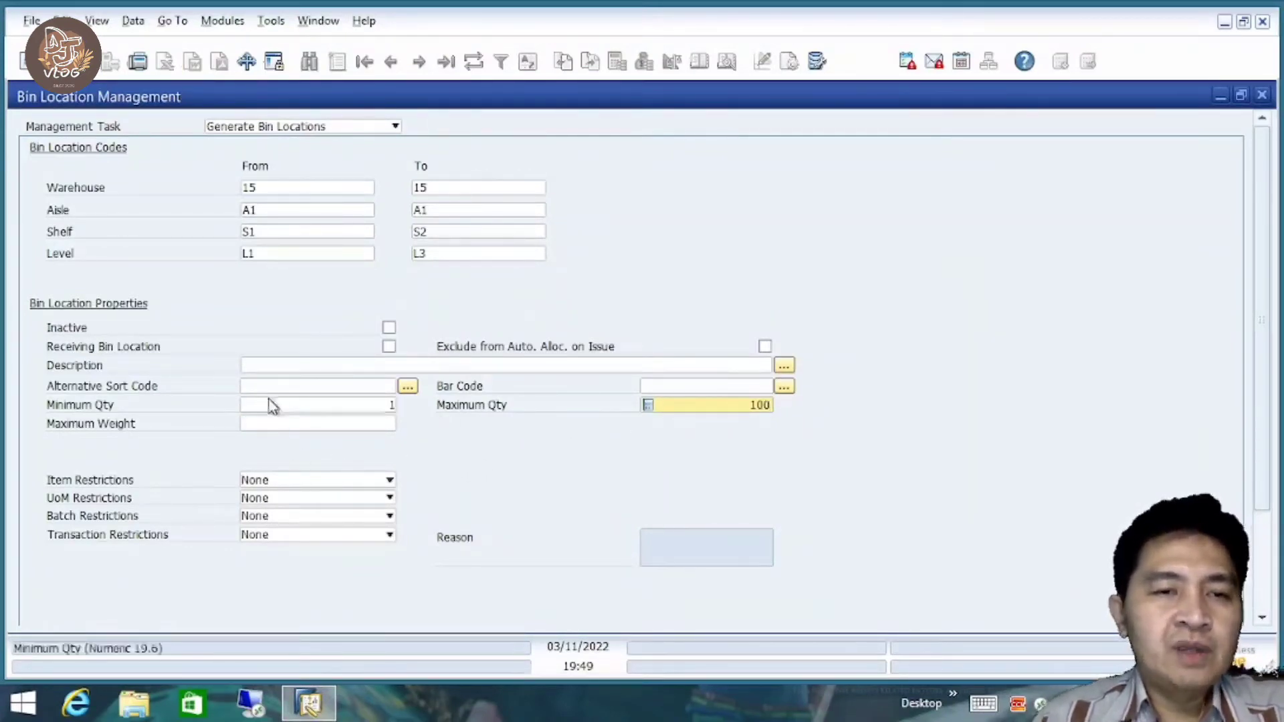
Enter BIN KUTILANG as the description of the bin locations.
click(288, 368)
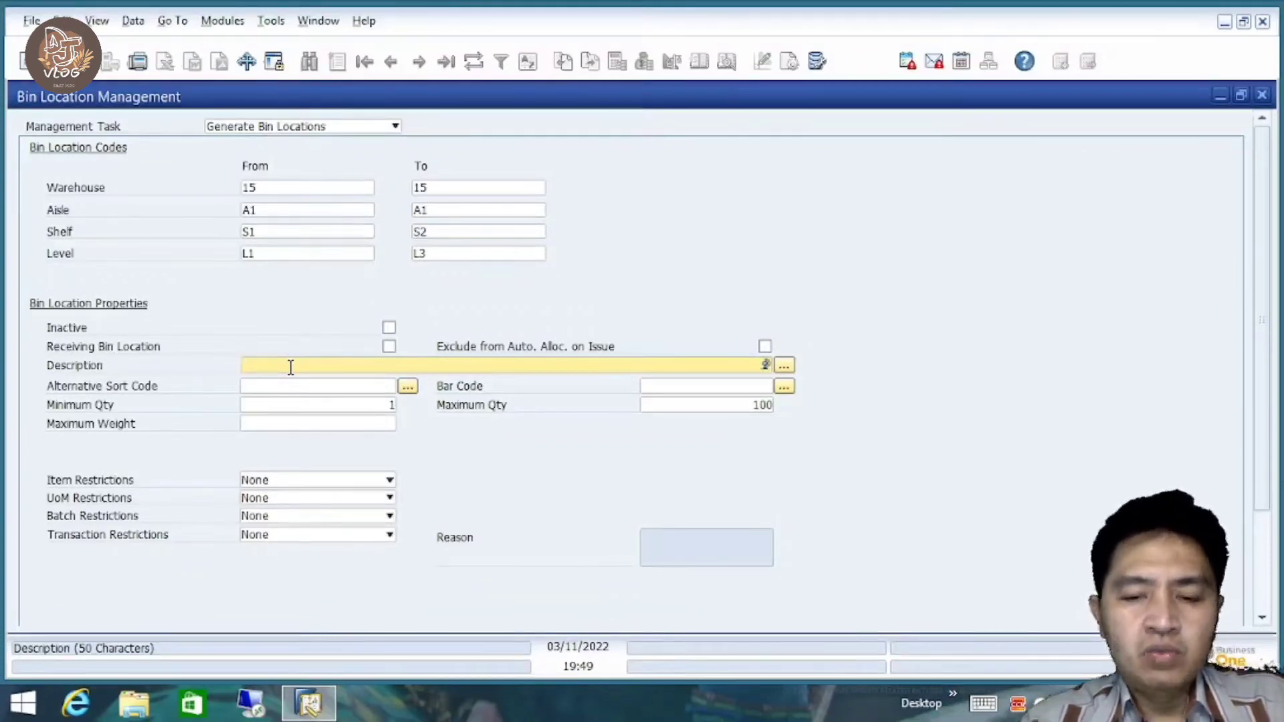
text(GUdang)
key(BackSpace)
key(BackSpace)
key(BackSpace)
key(BackSpace)
key(BackSpace)
key(BackSpace)
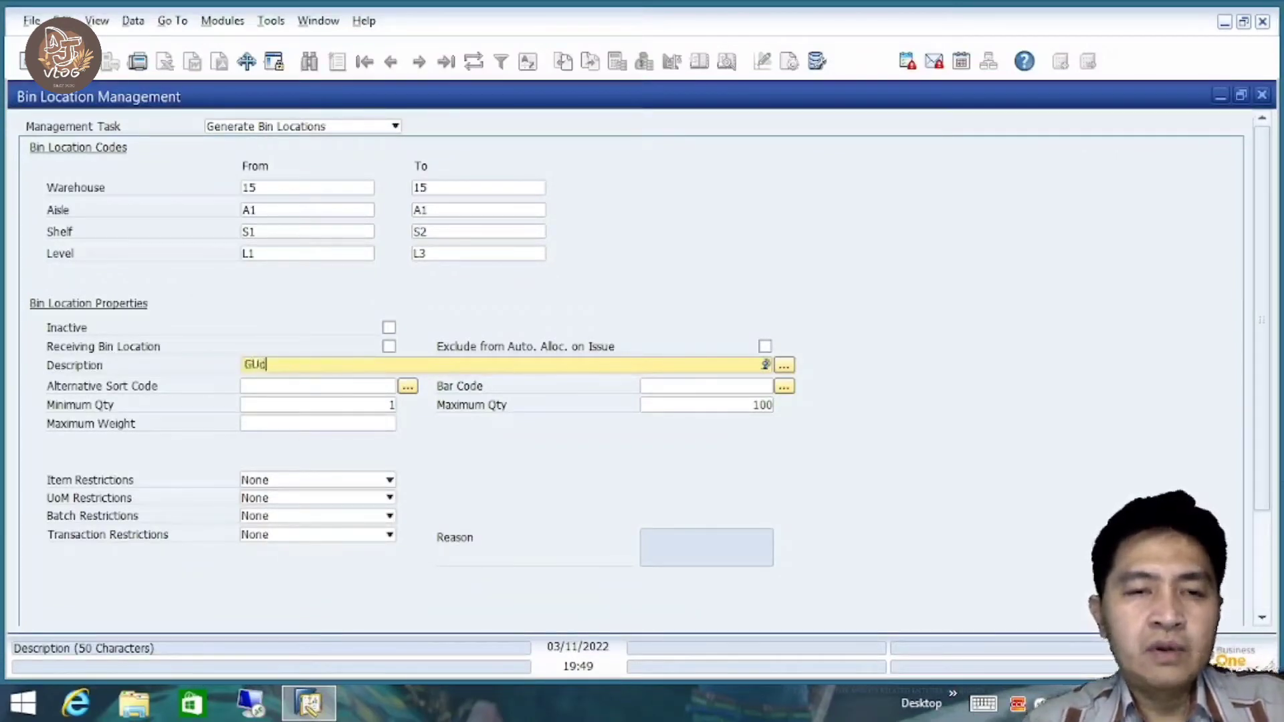
text(BIN)
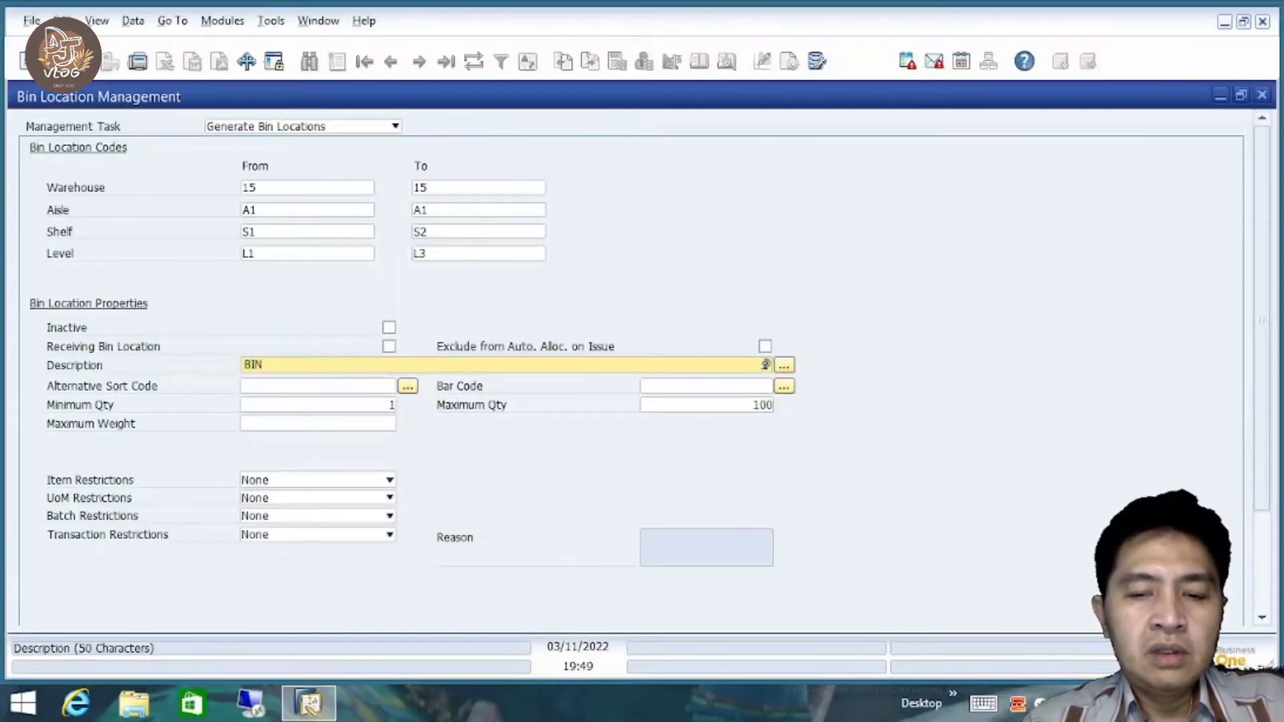
text( KuTILANG)
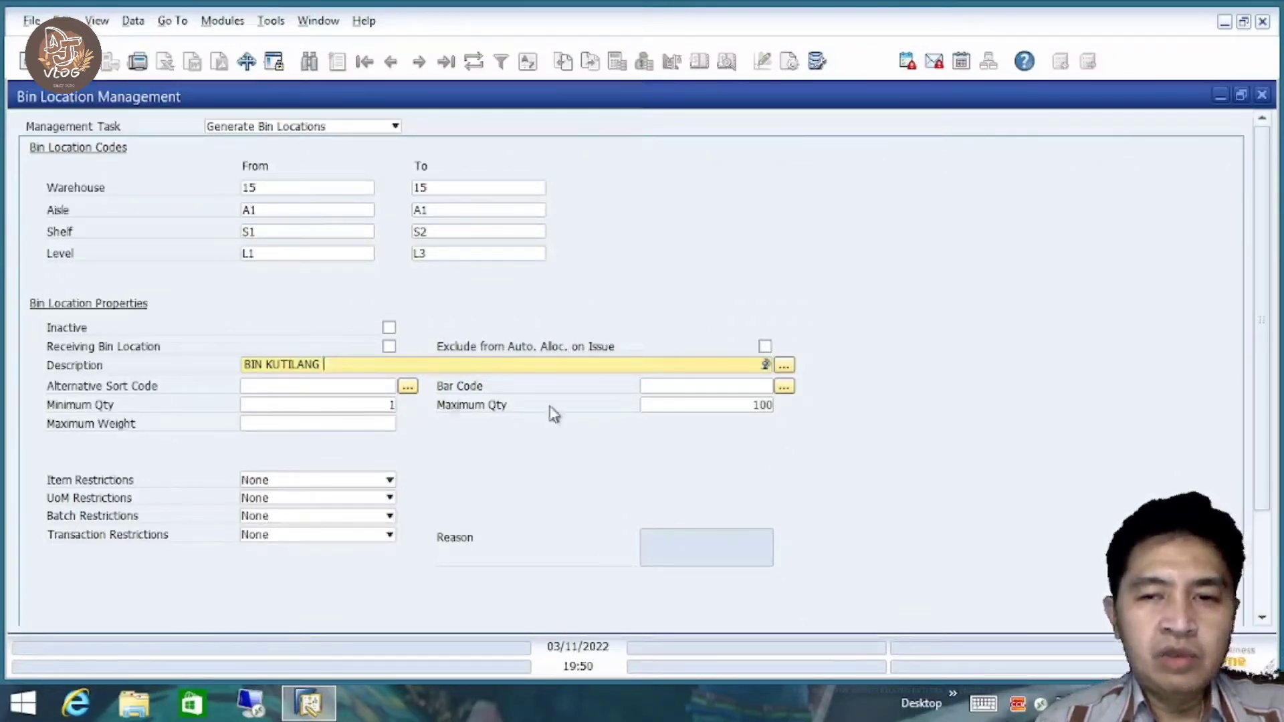
Try restricting the bin locations to the specific item C00007 and reset the item restrictions to None.
click(277, 426)
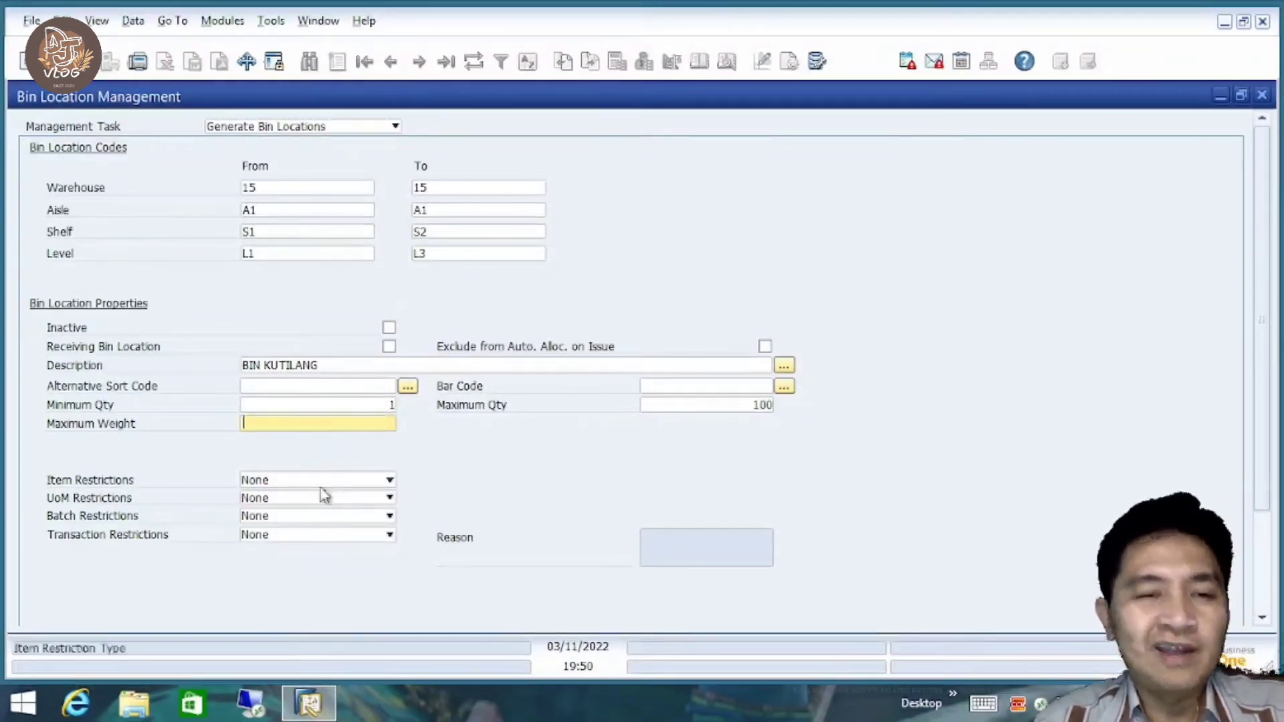
click(292, 481)
click(291, 481)
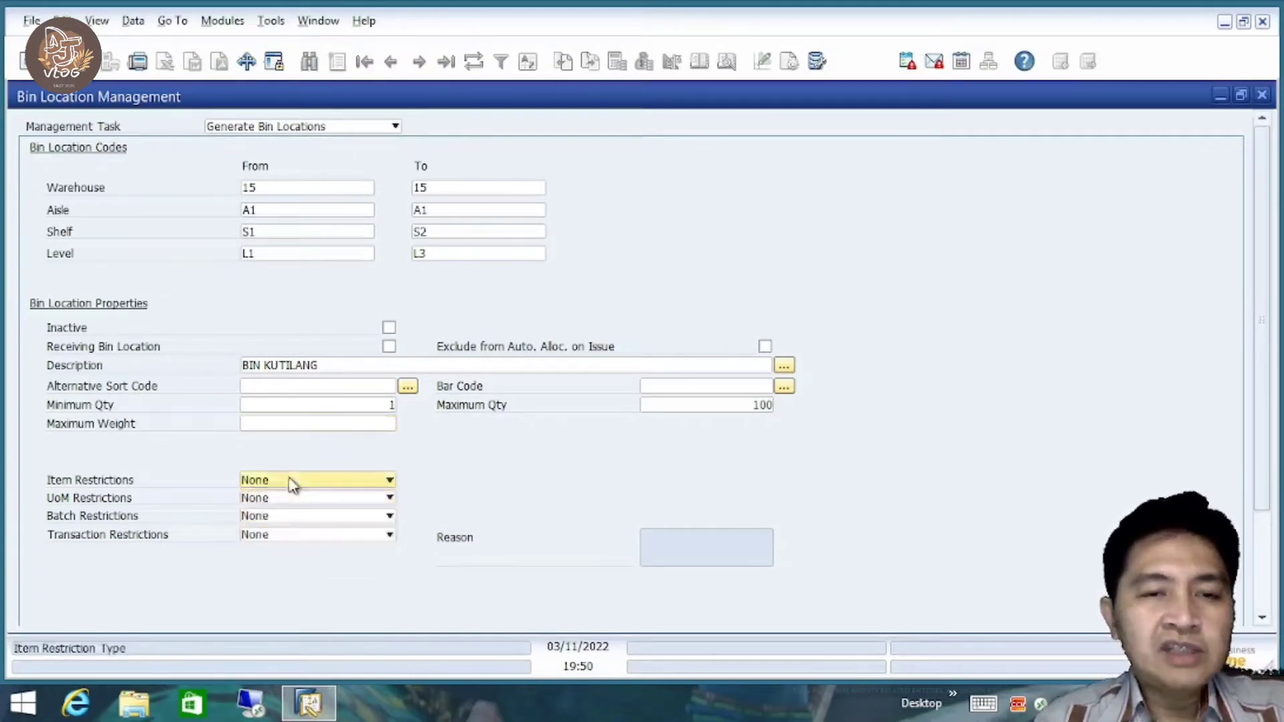
click(292, 482)
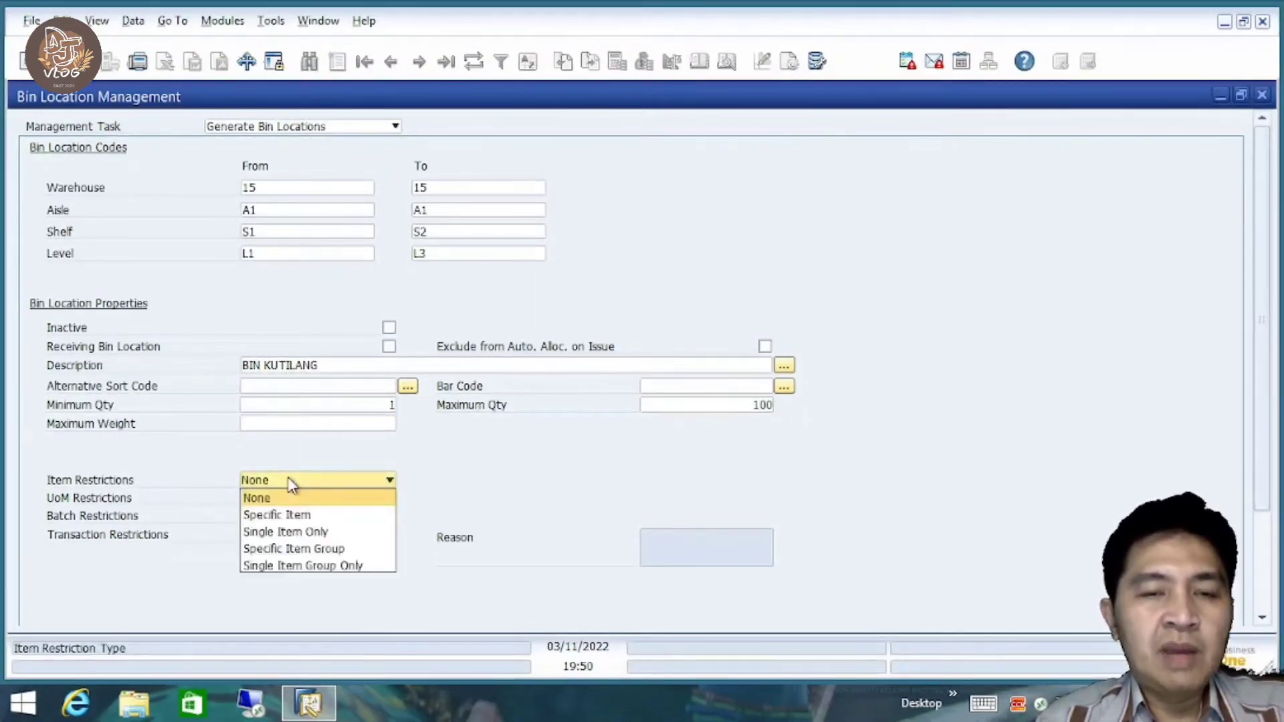
click(289, 516)
click(697, 486)
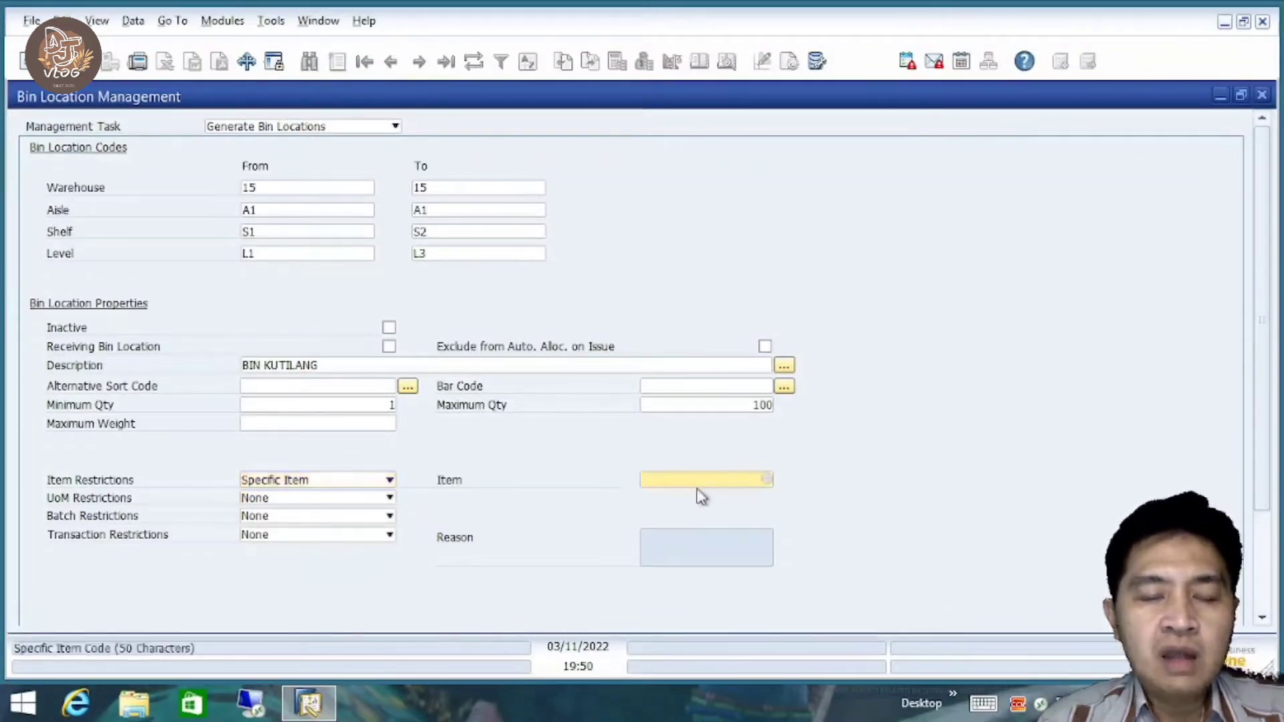
key(Tab)
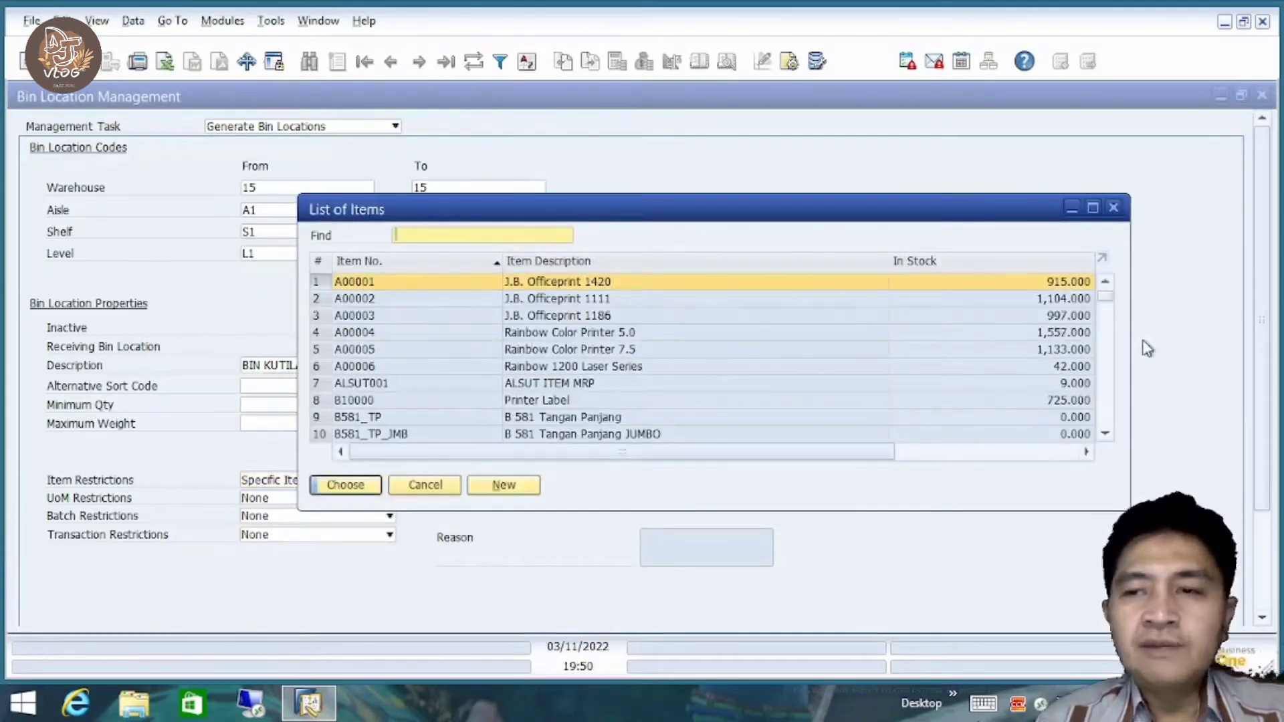
text(c)
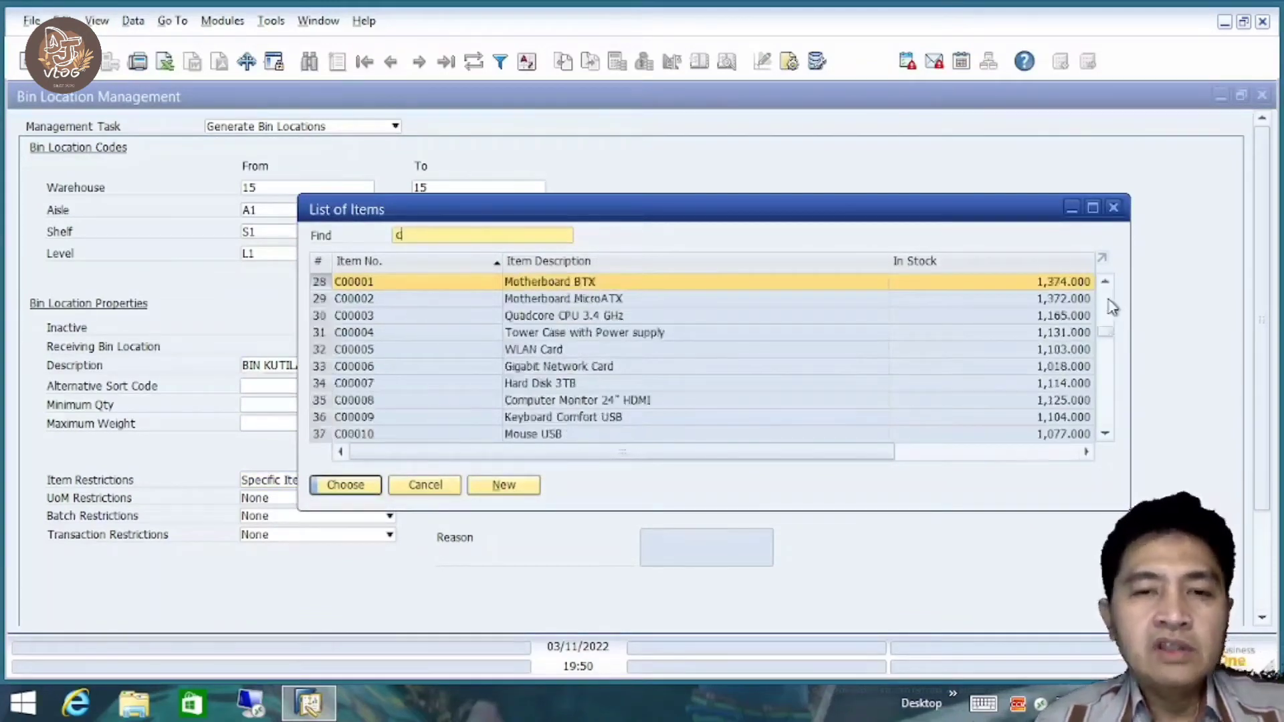
double_click(568, 384)
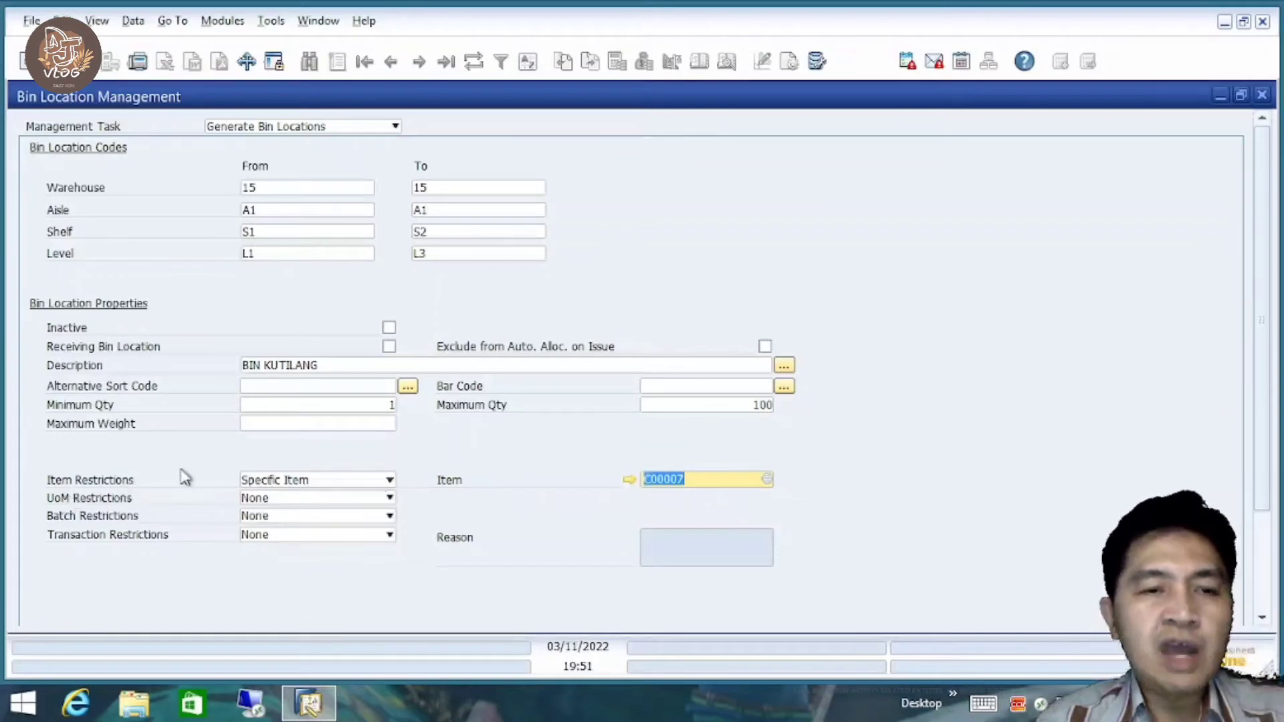
click(330, 487)
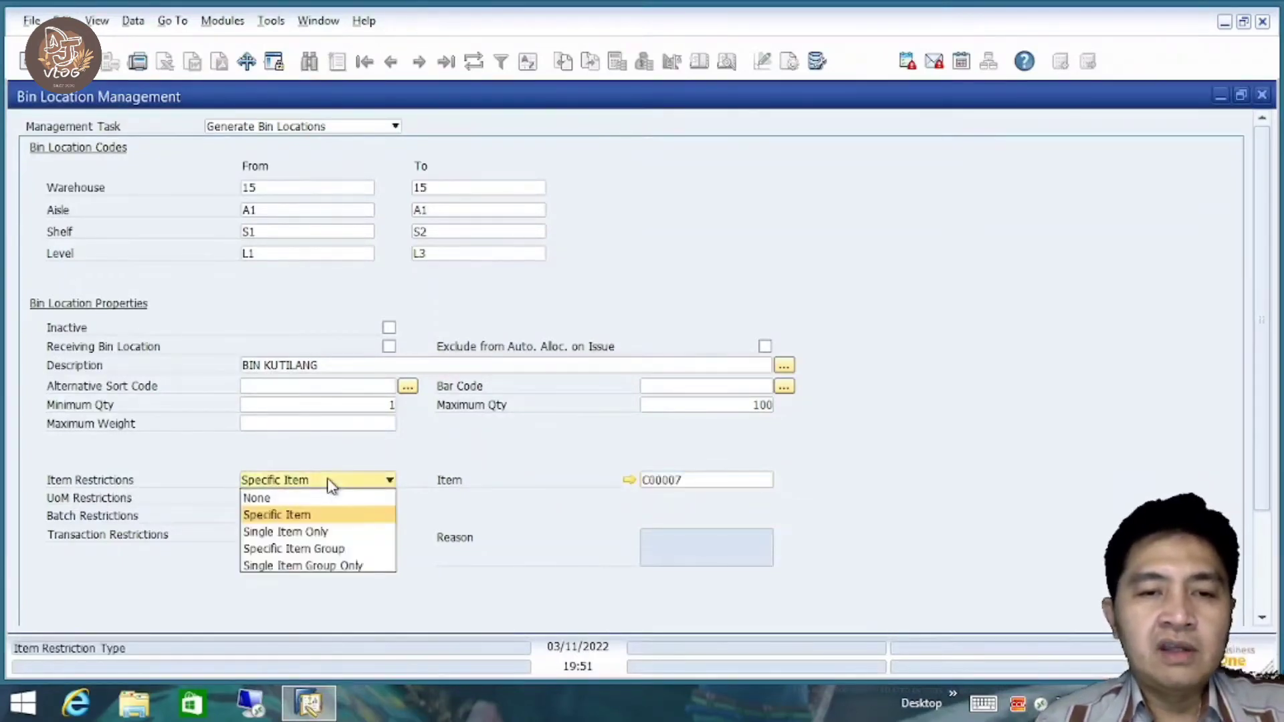
click(304, 499)
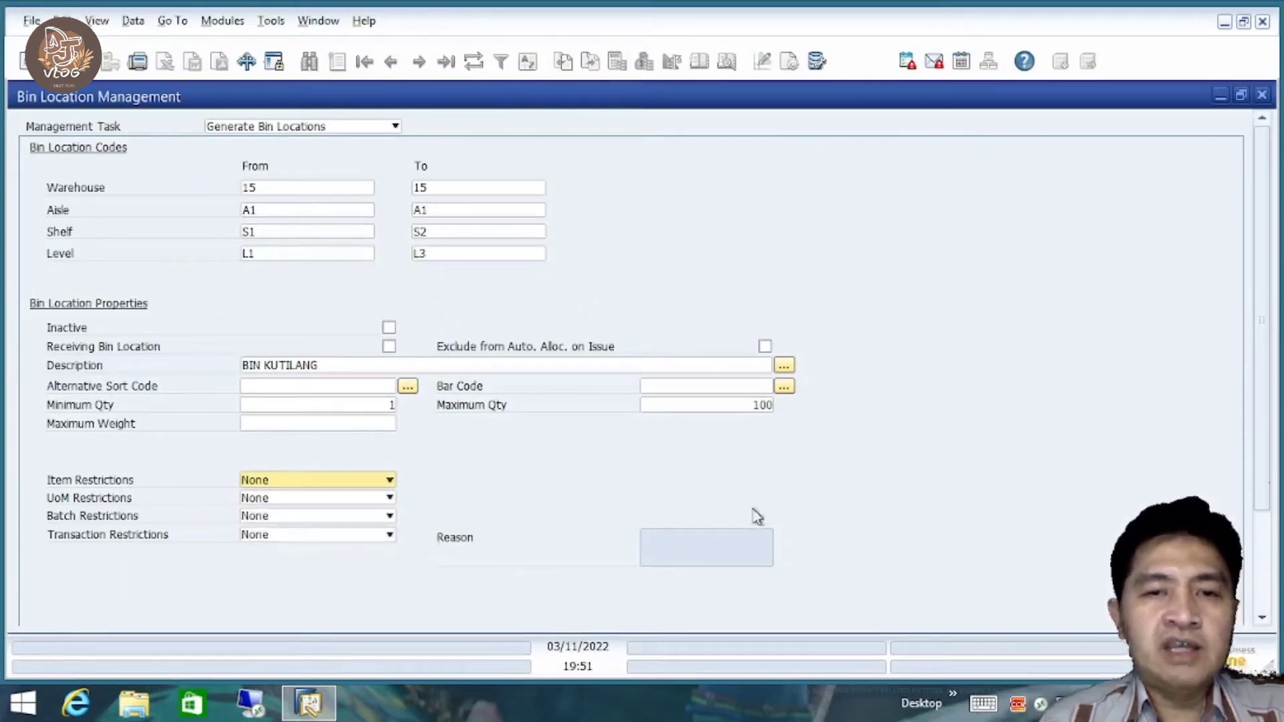
Mark the generated bins as receiving bin locations and review the completed code ranges and properties.
drag(1267, 355, 1282, 441)
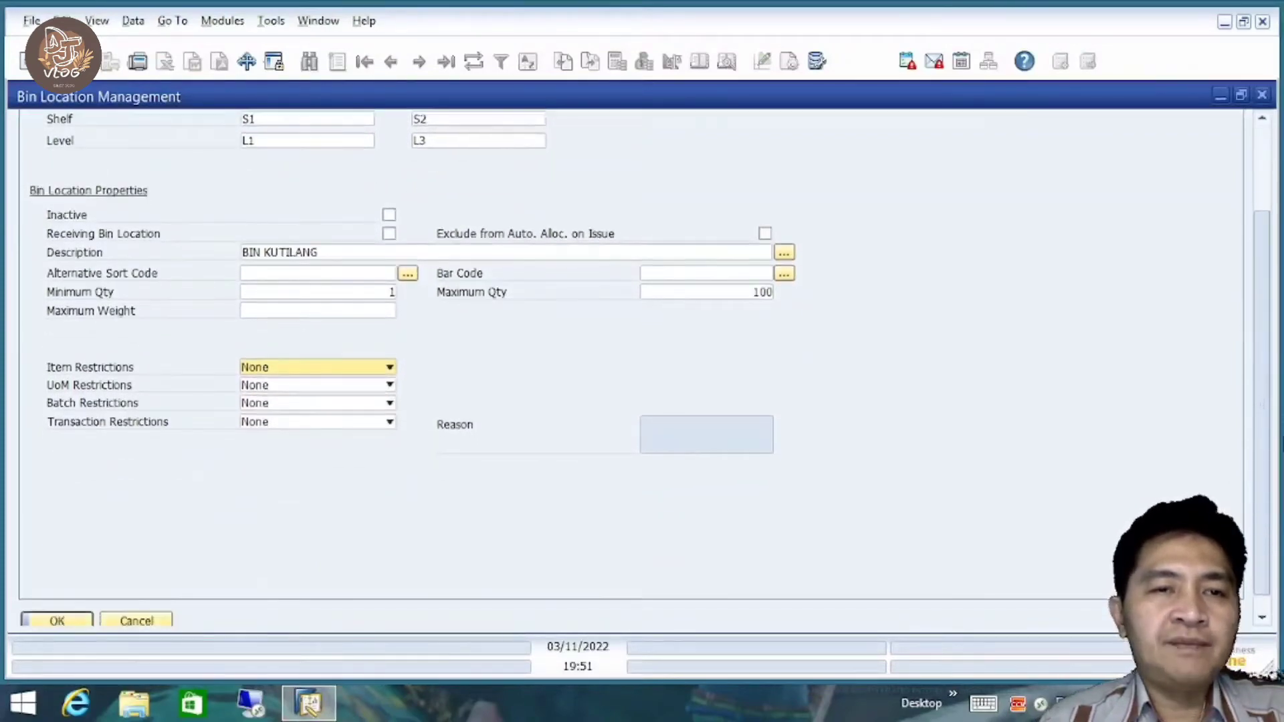
click(390, 235)
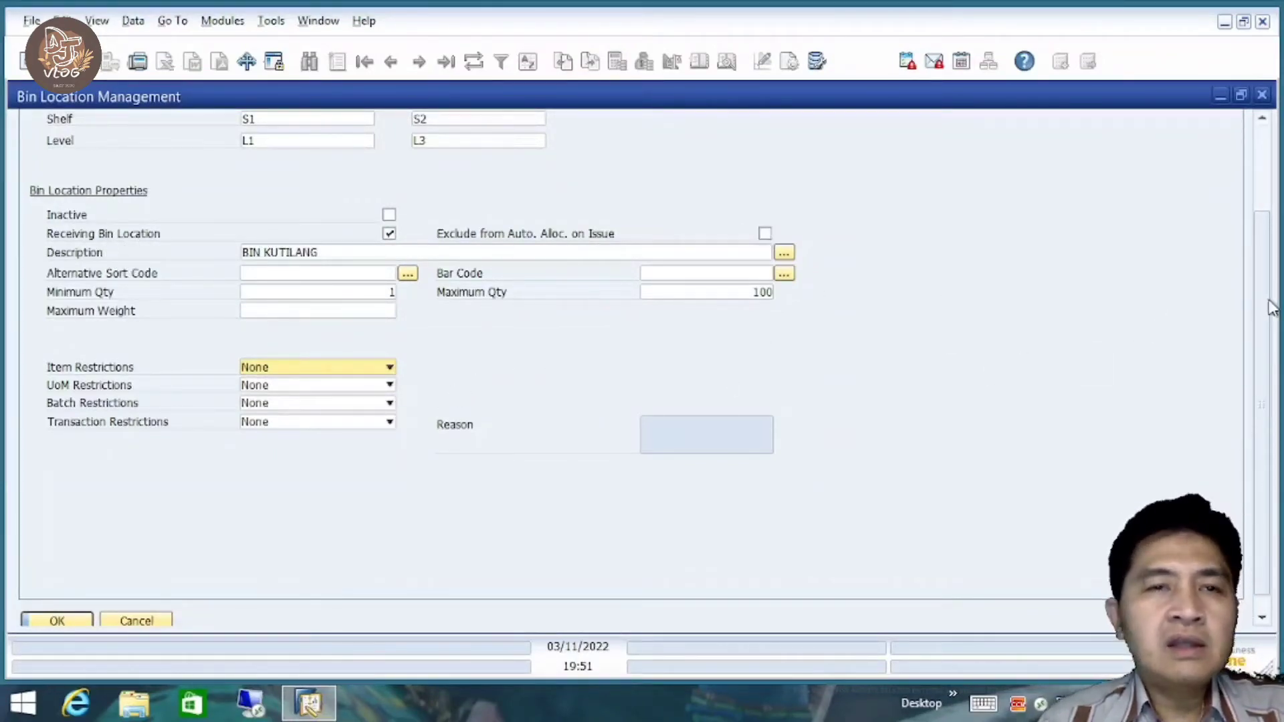
drag(1269, 302, 1271, 157)
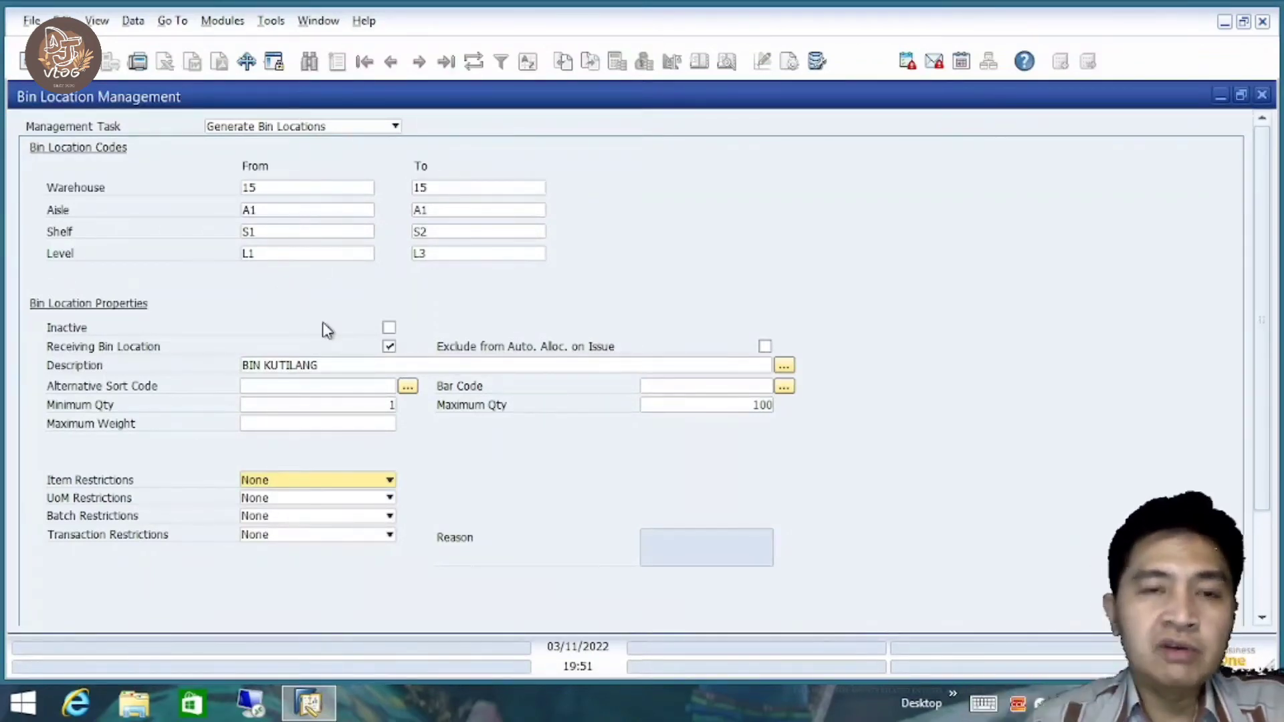
Open the generation preview for aisle A1, shelves S1 to S2 and levels L1 to L3, and examine the bin locations and their properties.
drag(1265, 319, 1275, 446)
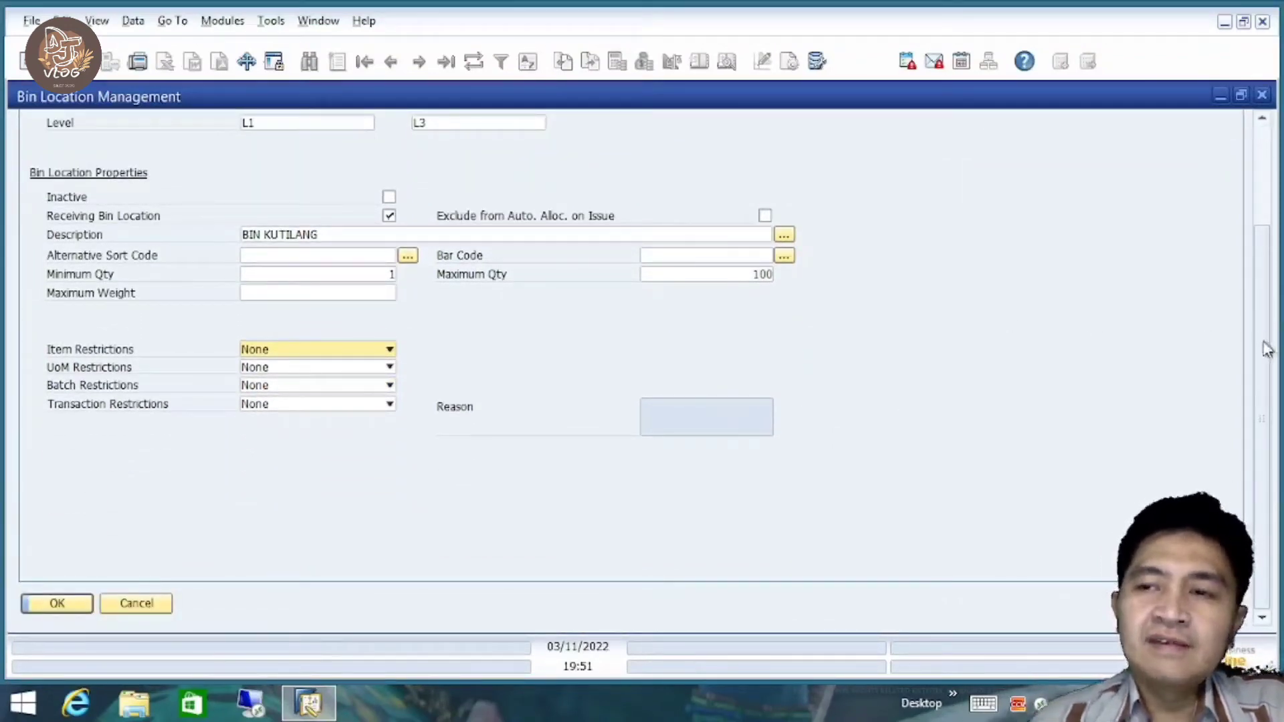
drag(1263, 343, 1258, 214)
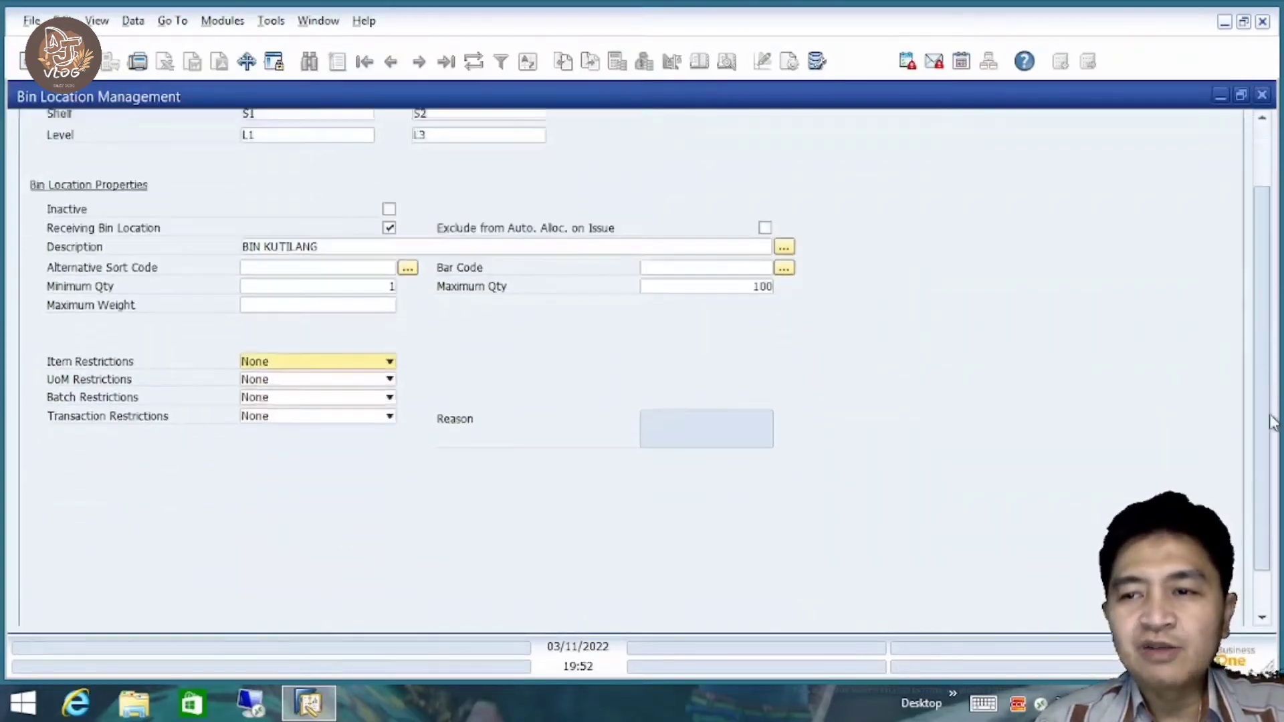
scroll(1261, 321, down, 1)
drag(1261, 321, 1264, 376)
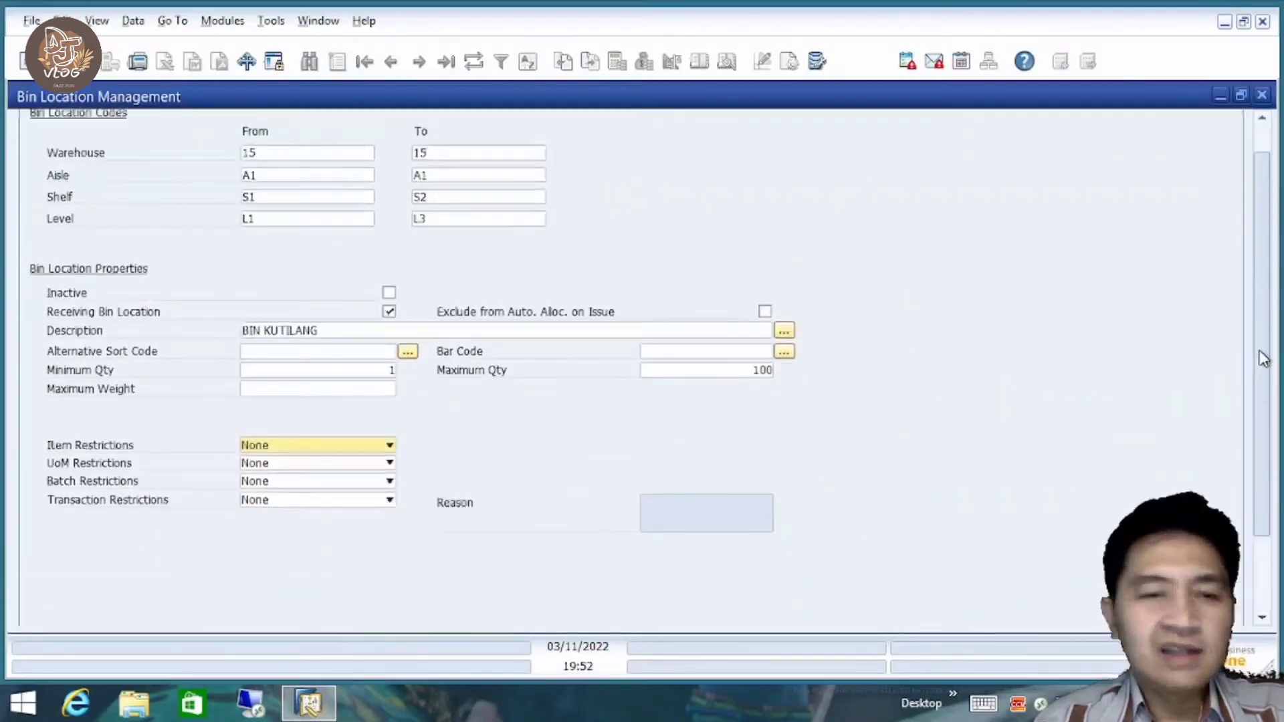
click(57, 603)
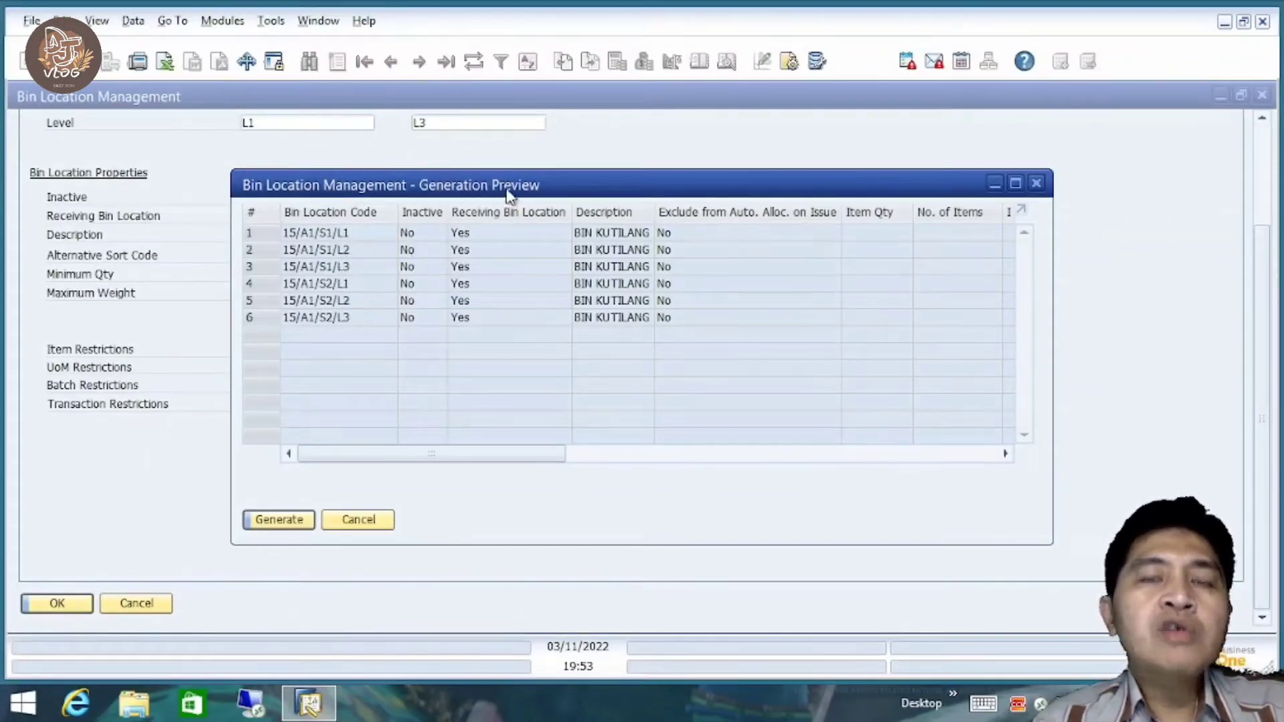
drag(515, 190, 460, 182)
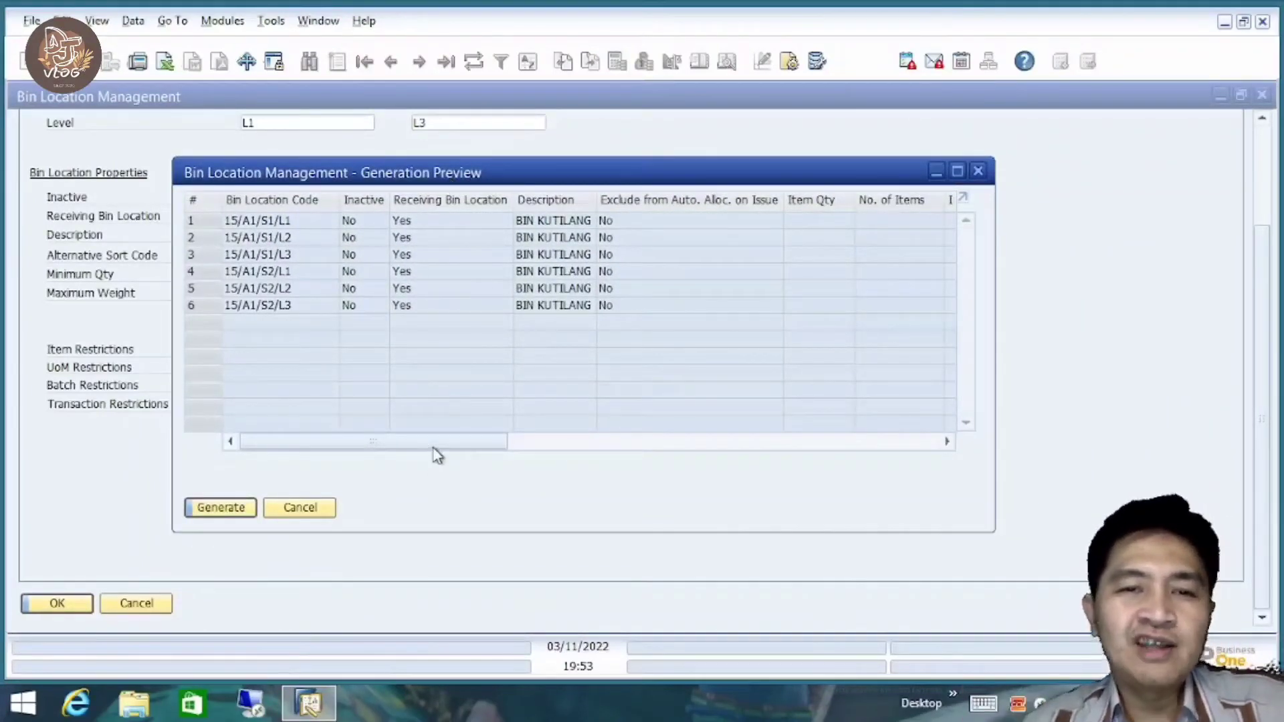
drag(436, 445, 507, 443)
drag(752, 413, 249, 447)
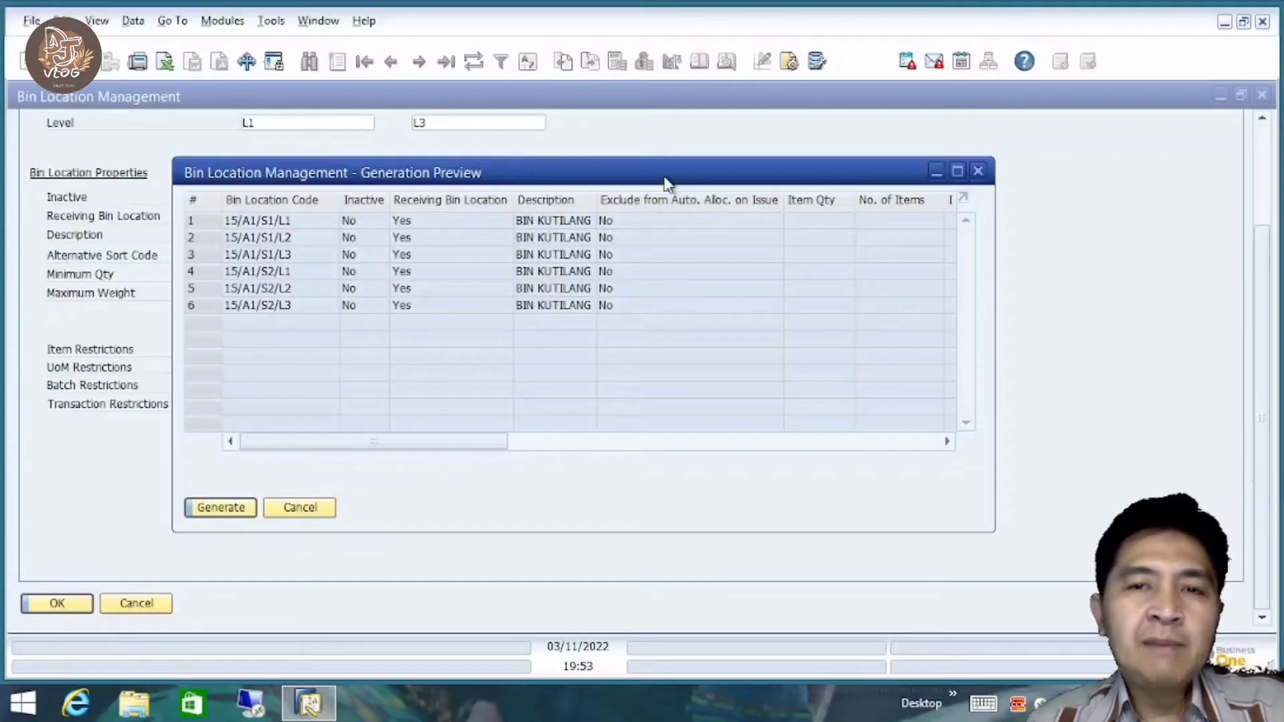
drag(665, 178, 740, 201)
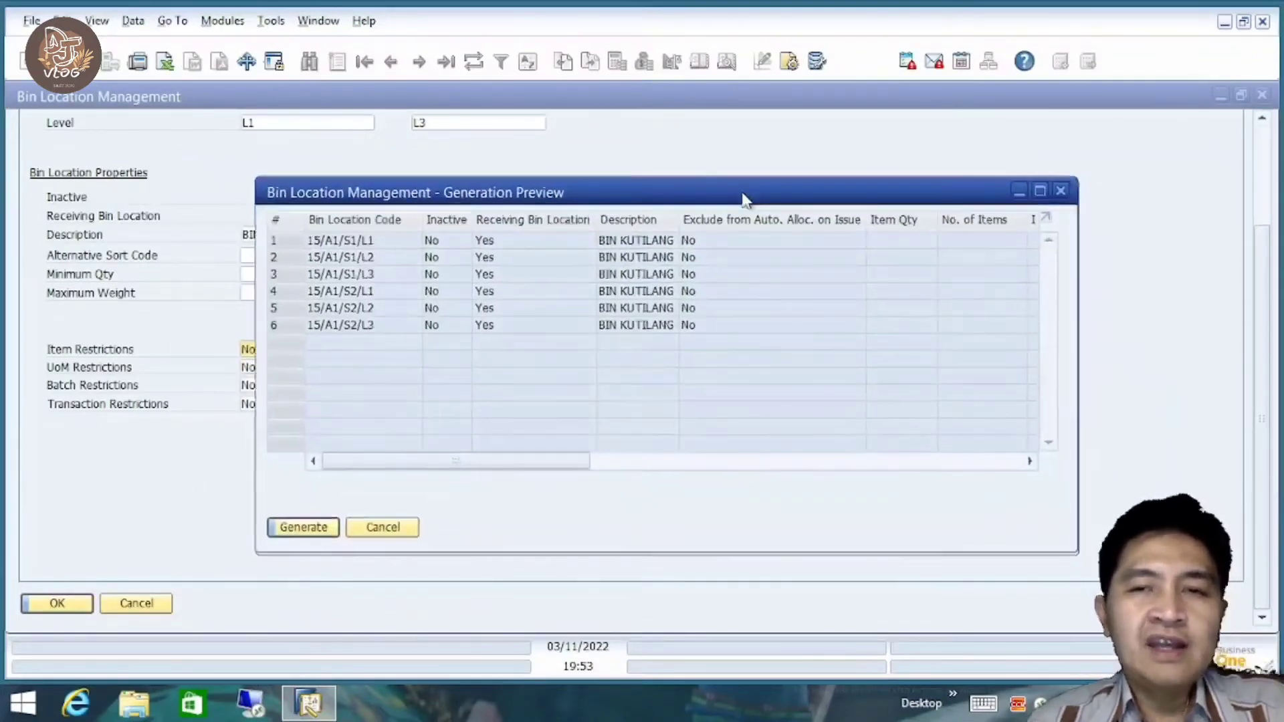
Restore the preview's column widths, check its quantity and restriction columns, and close it without generating the bin locations.
click(97, 21)
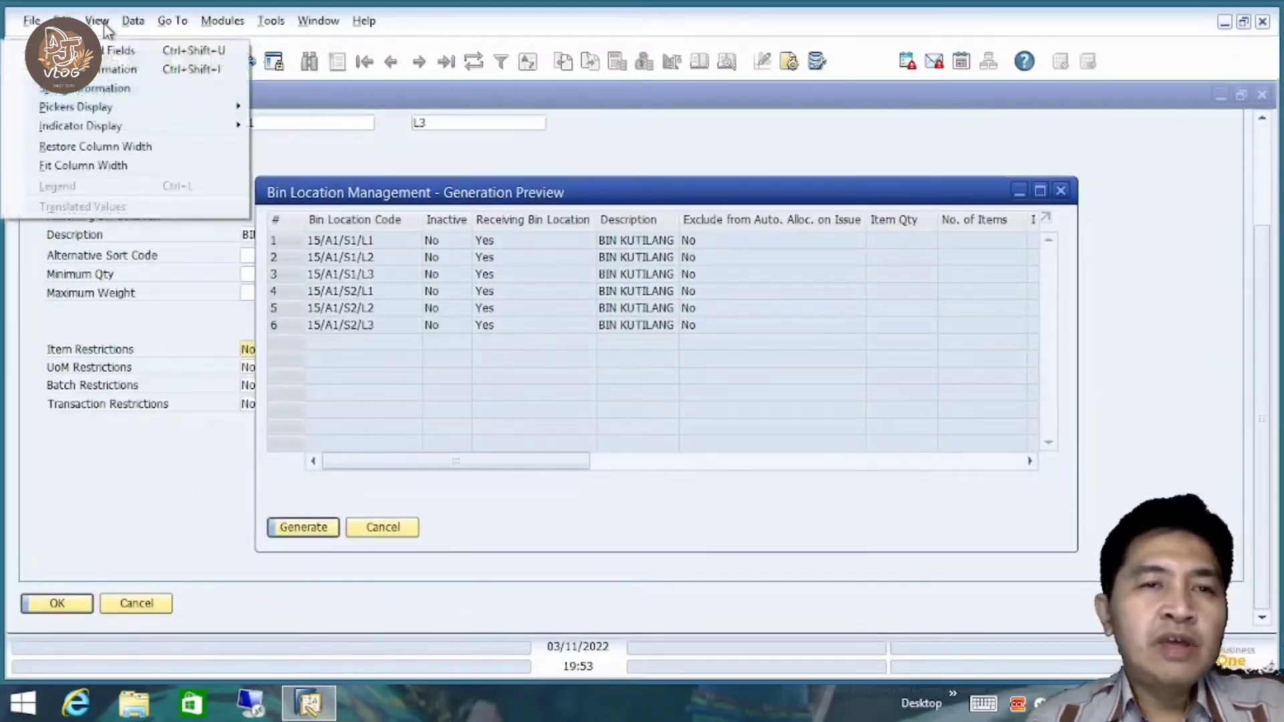
click(88, 149)
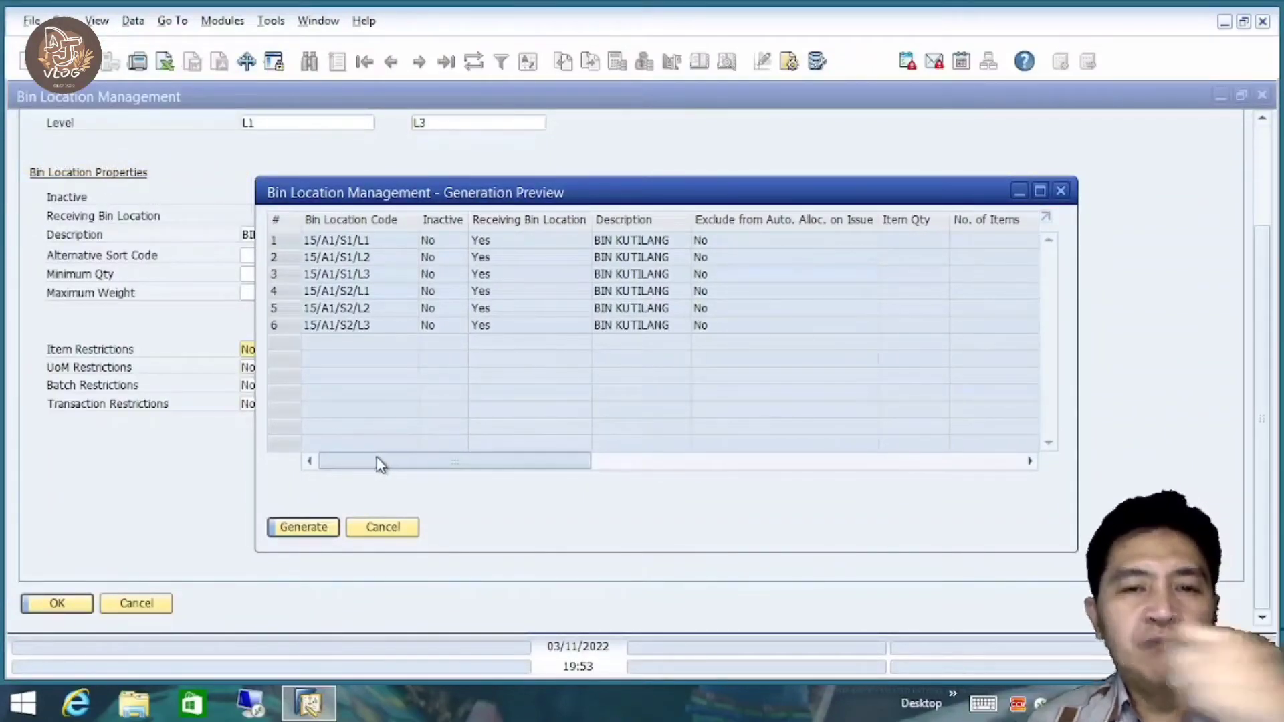
drag(380, 464, 786, 477)
drag(800, 468, 829, 472)
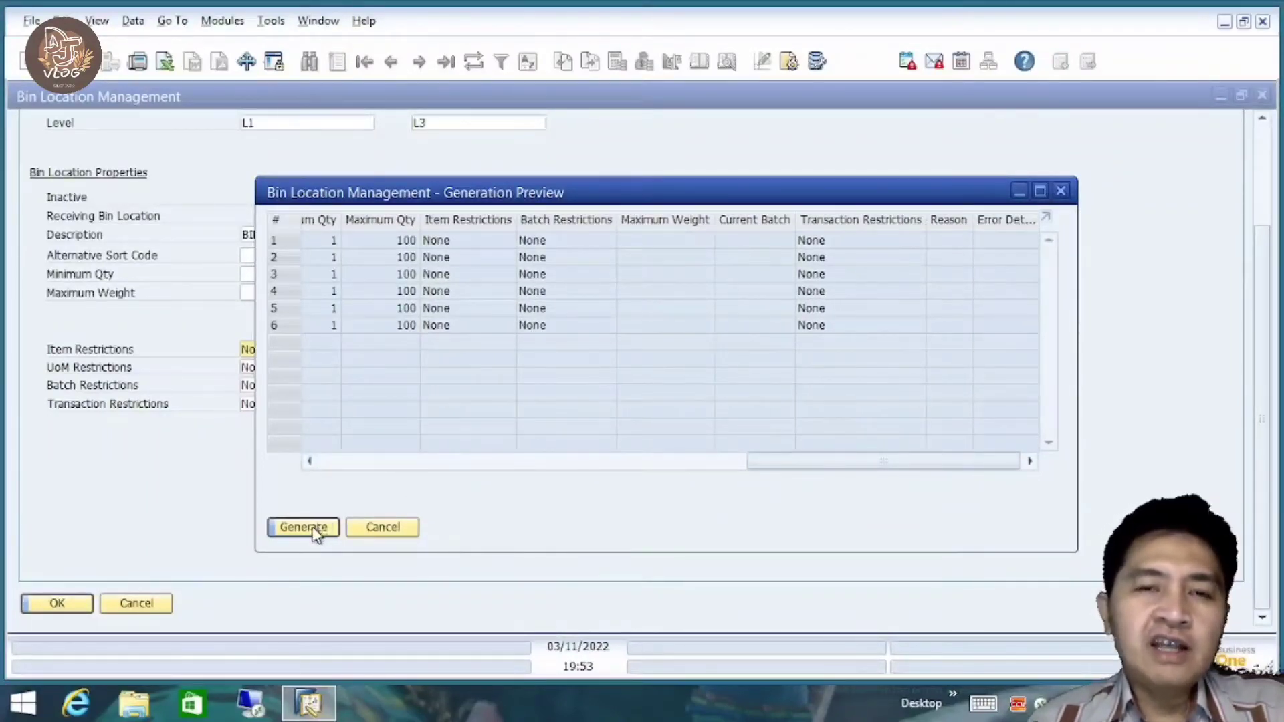
drag(794, 469, 310, 468)
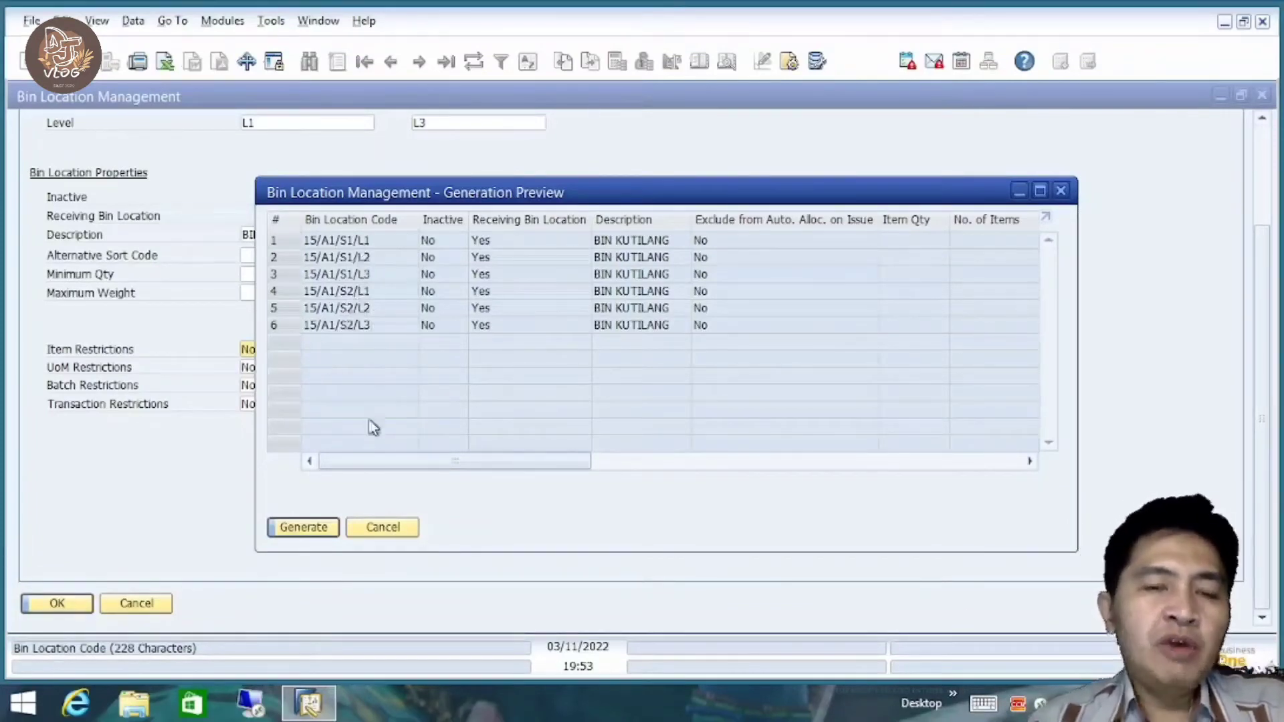
click(398, 528)
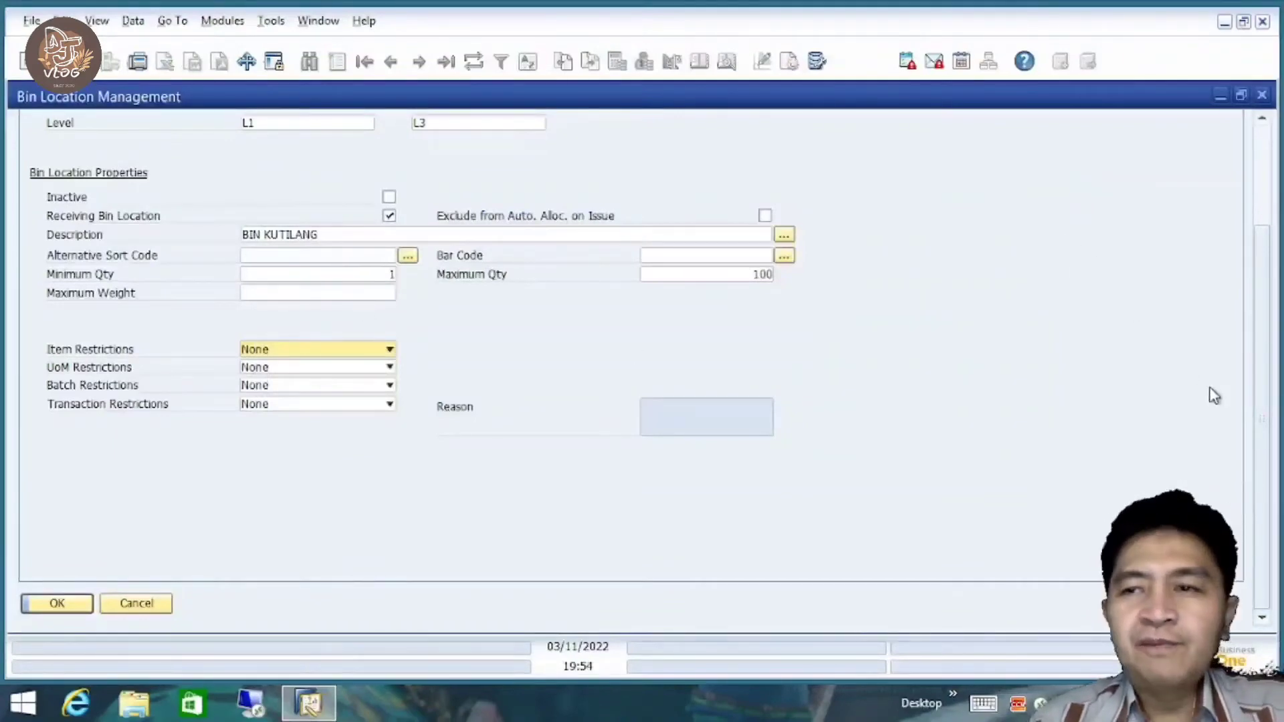
Extend the aisle range of the bin location codes to end at A2.
scroll(1264, 362, up, 3)
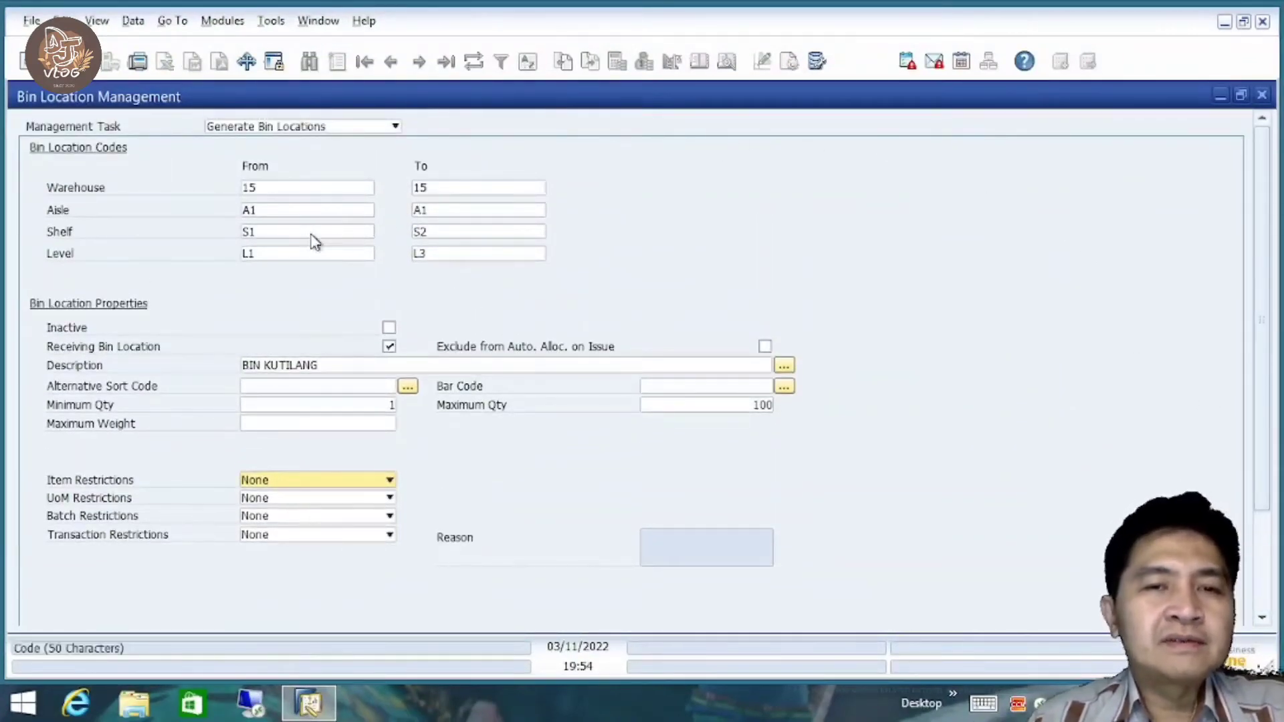
click(446, 210)
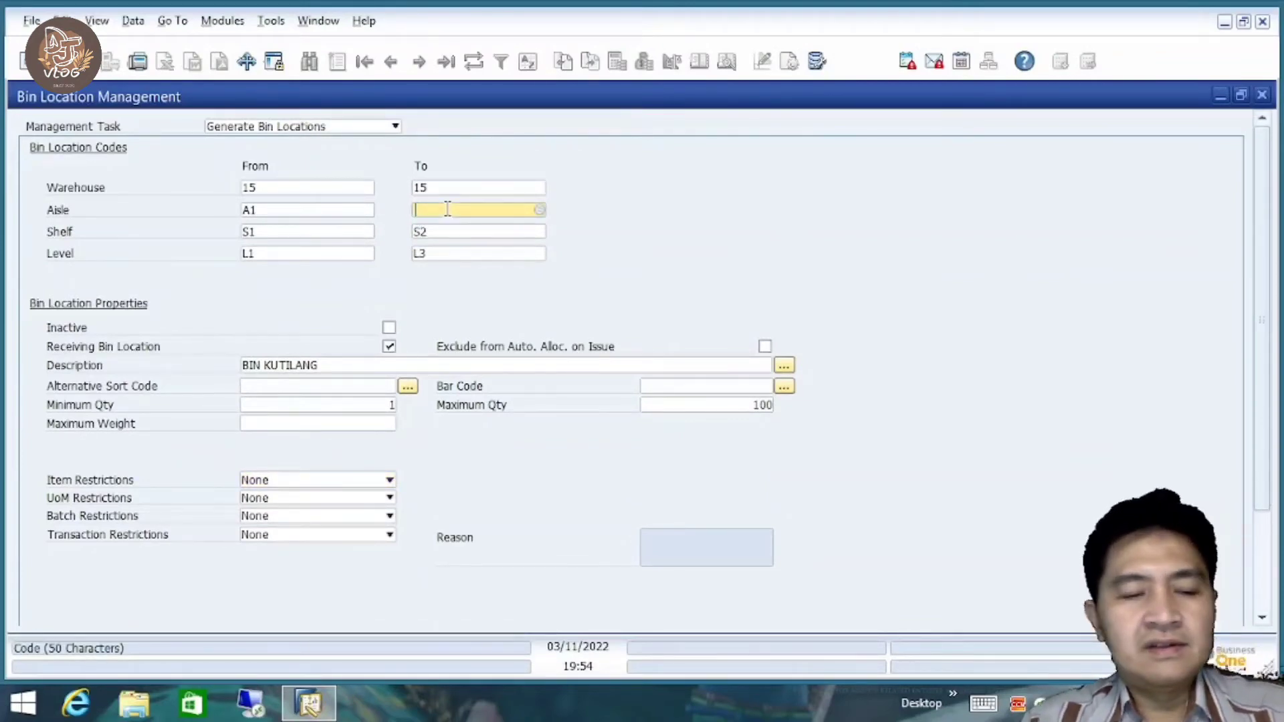
key(Tab)
double_click(620, 342)
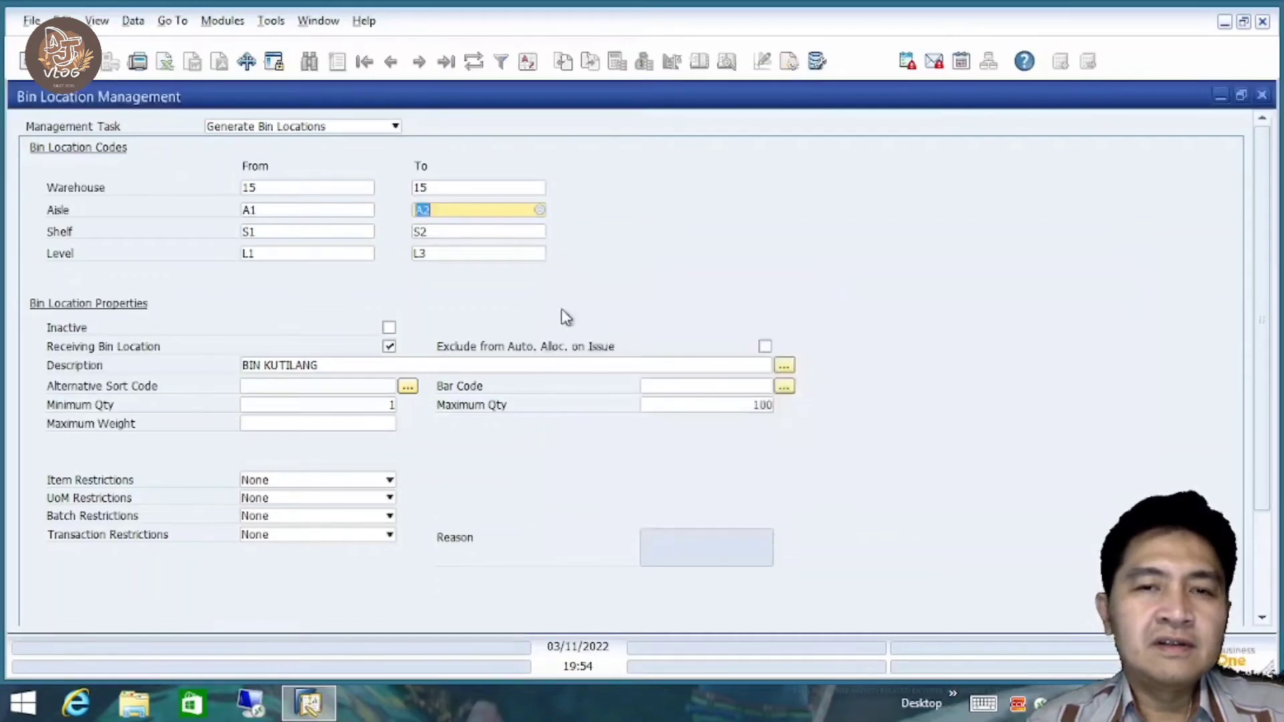
Extend the shelf range of the bin location codes to end at S4.
click(453, 232)
key(Tab)
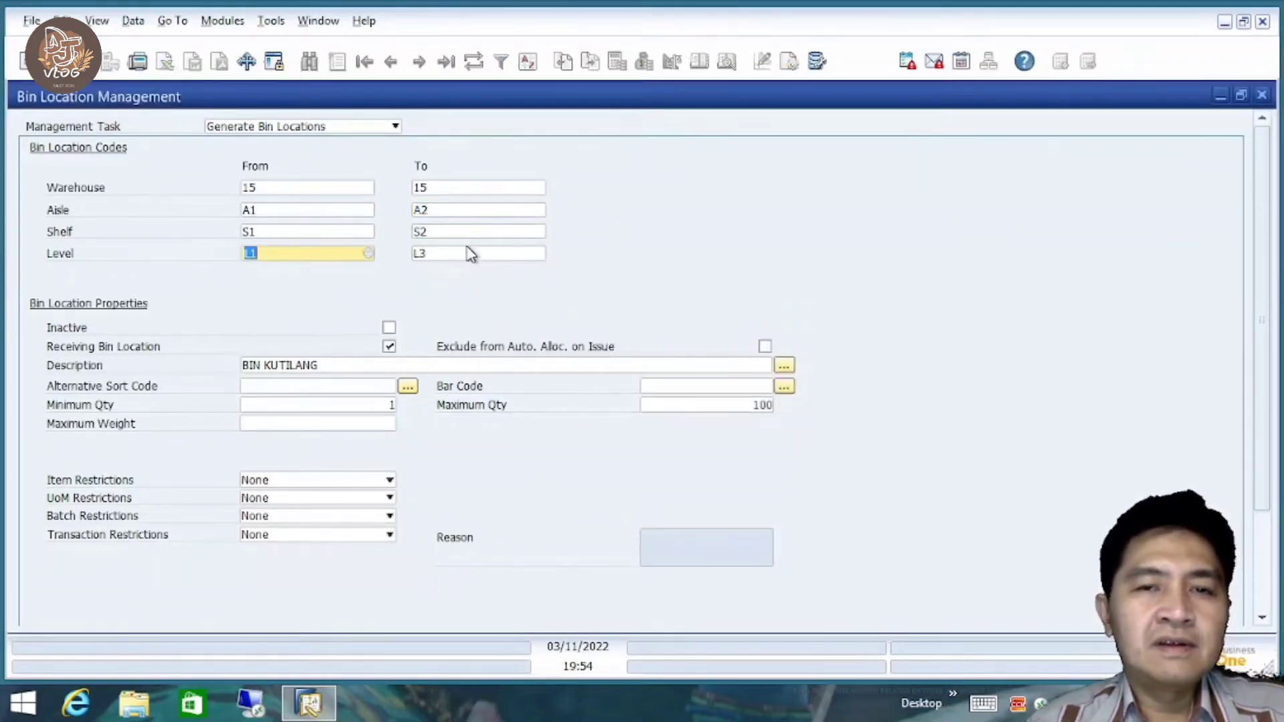
click(458, 232)
key(BackSpace)
key(Tab)
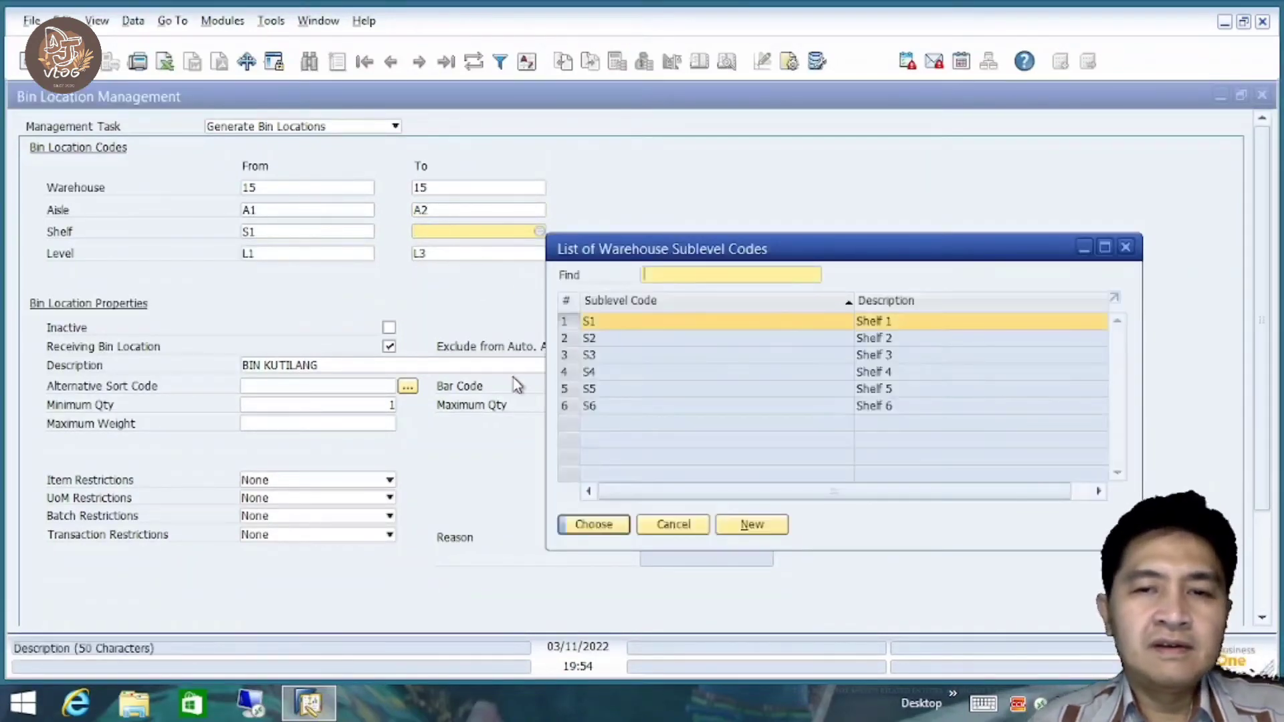
click(602, 373)
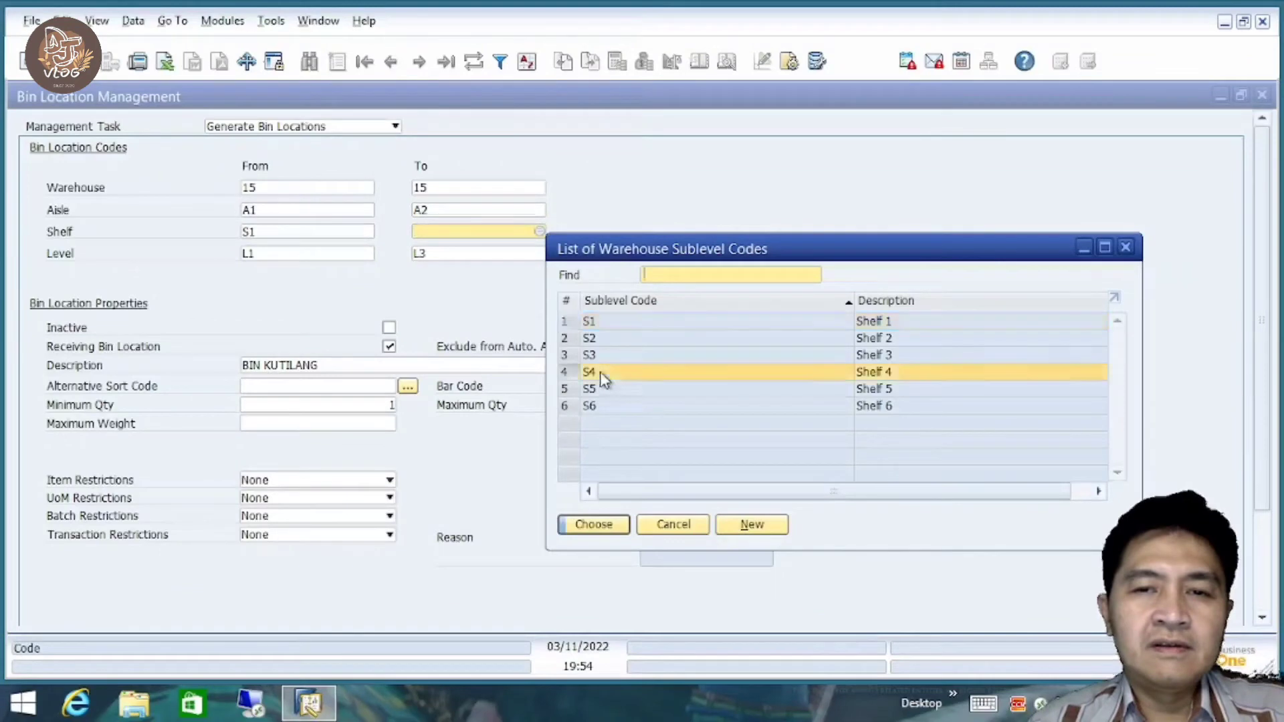
click(595, 525)
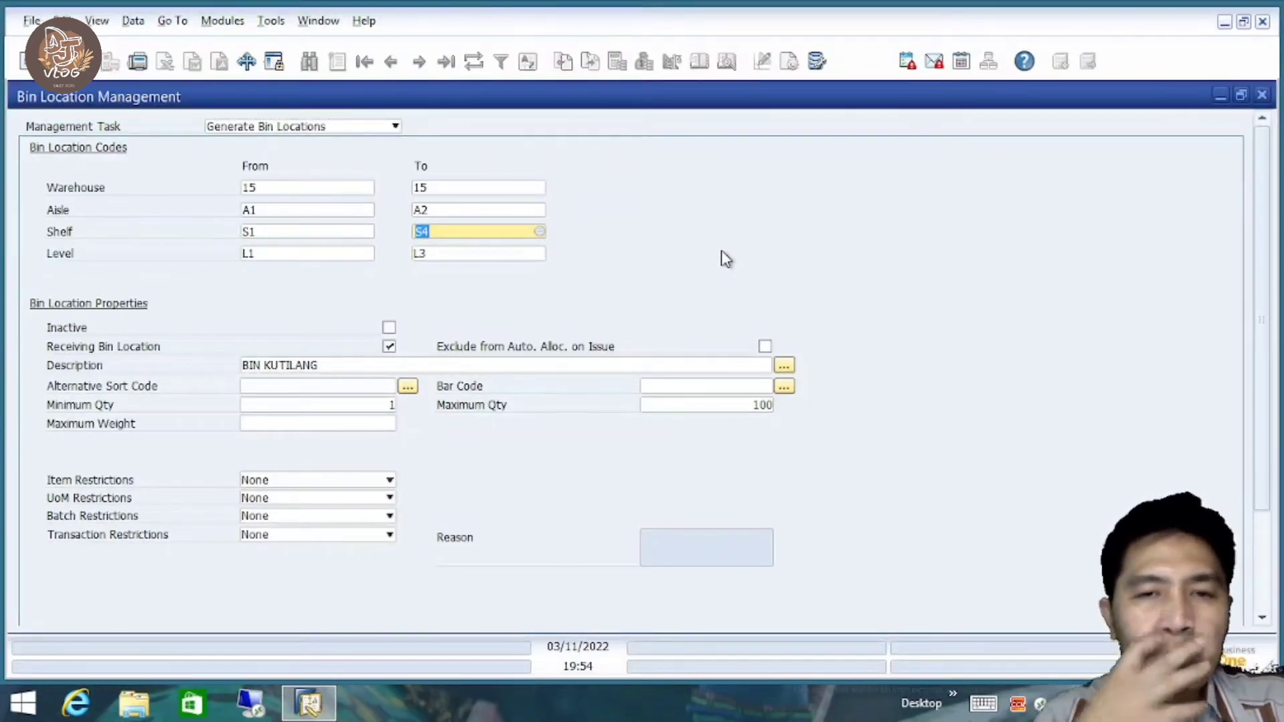
Choose L3 again as the end of the bin location codes' level range.
click(478, 253)
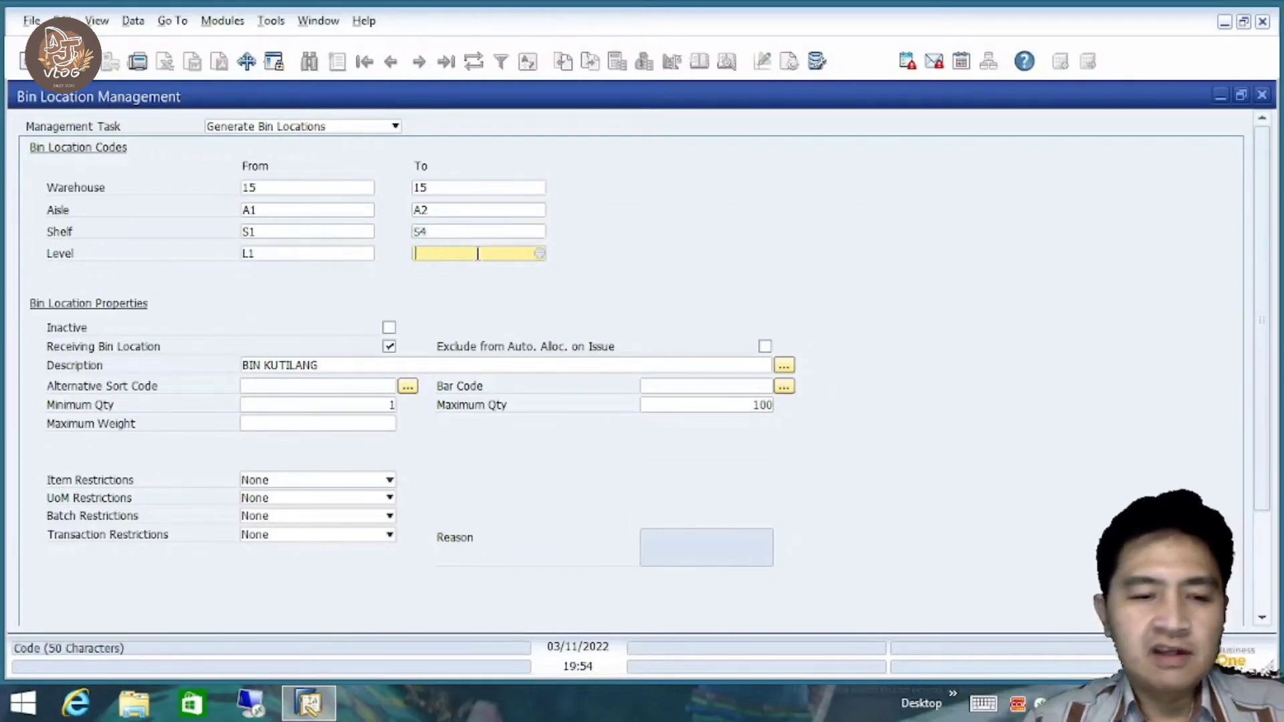
key(Tab)
click(622, 357)
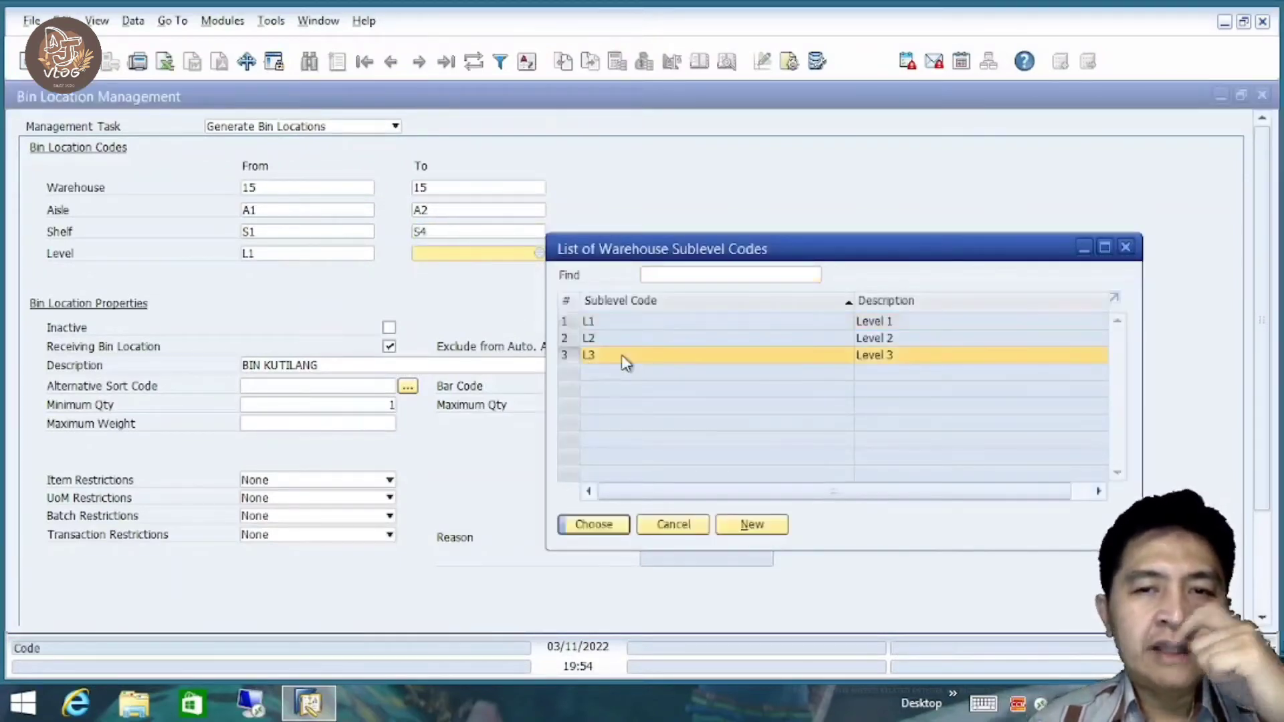
double_click(623, 357)
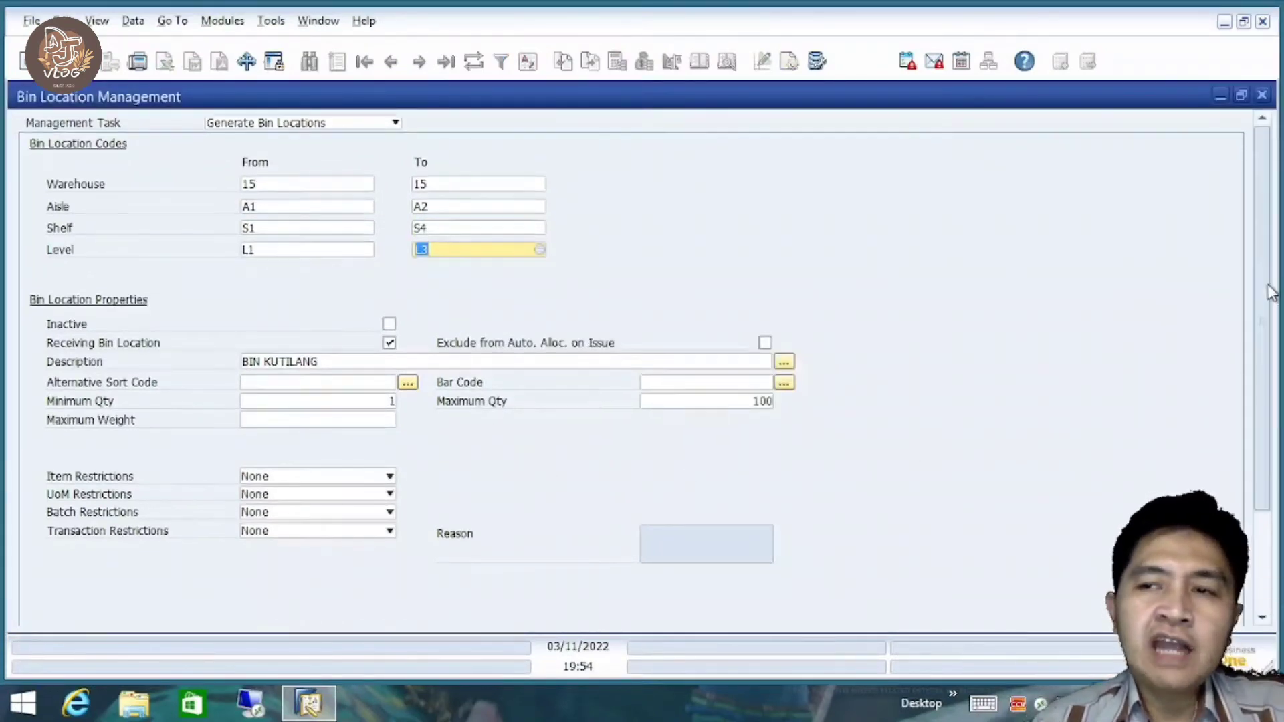
scroll(1271, 293, down, 3)
scroll(1271, 292, up, 3)
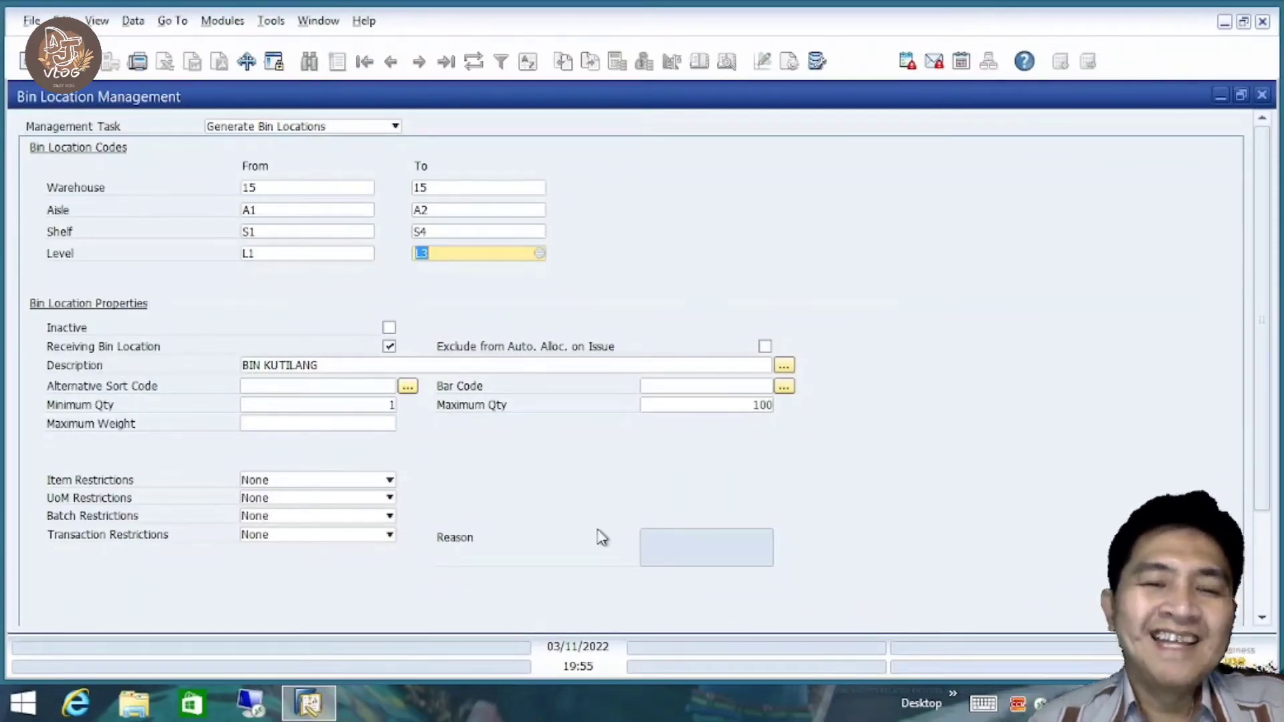
scroll(1270, 349, down, 3)
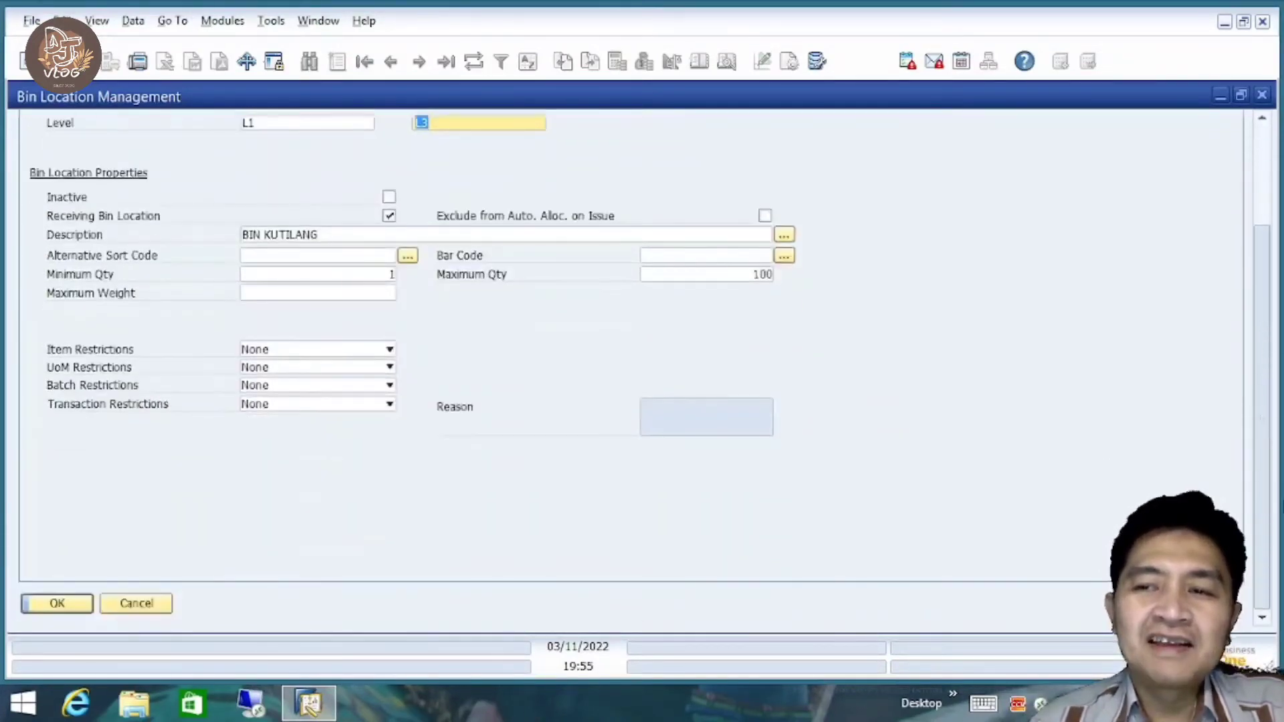
scroll(1270, 349, up, 3)
scroll(1268, 351, down, 3)
scroll(1261, 356, up, 3)
scroll(1256, 360, down, 3)
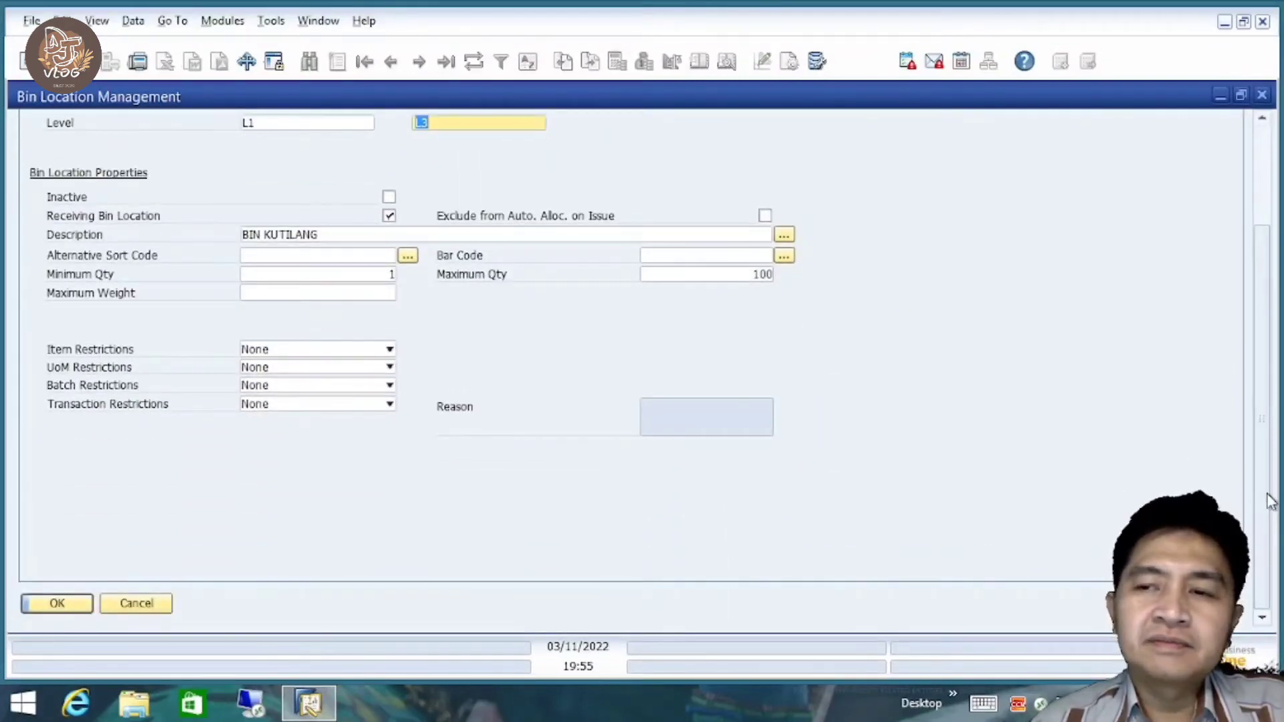
scroll(1268, 428, up, 3)
scroll(1265, 350, down, 3)
scroll(1264, 322, up, 3)
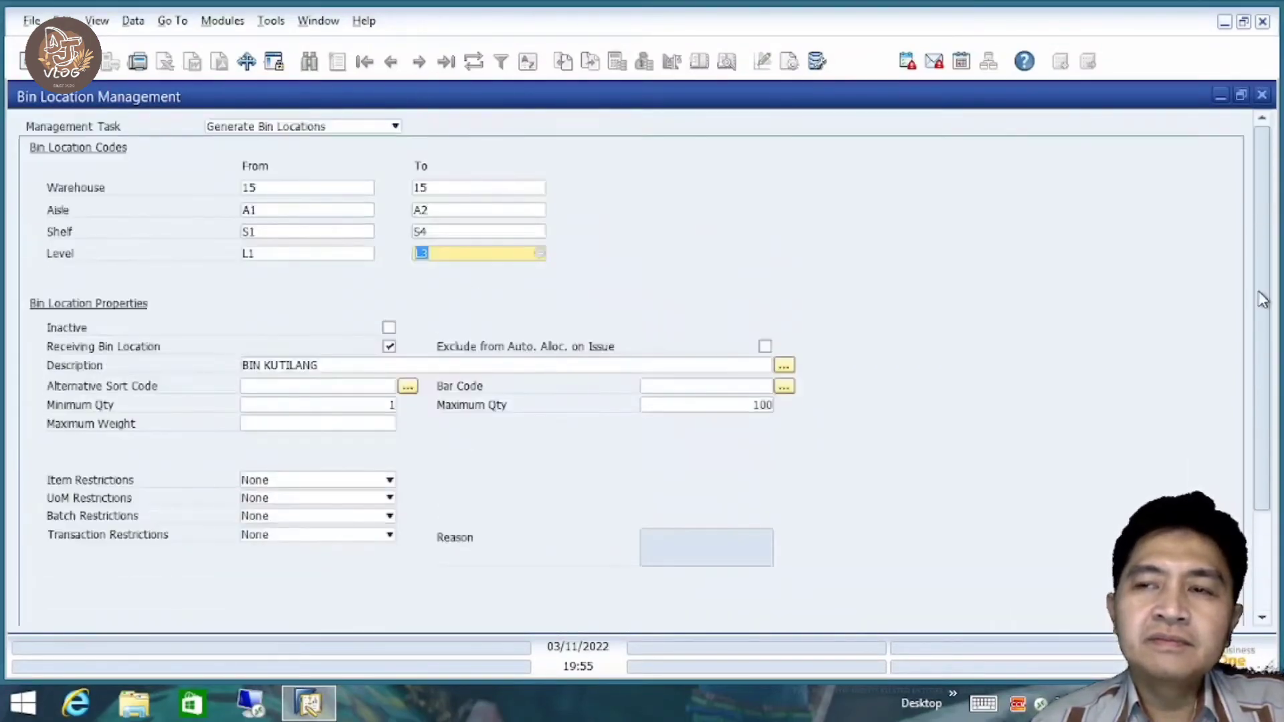
scroll(1260, 299, down, 3)
scroll(1258, 311, up, 3)
scroll(1255, 315, down, 3)
scroll(1271, 342, up, 3)
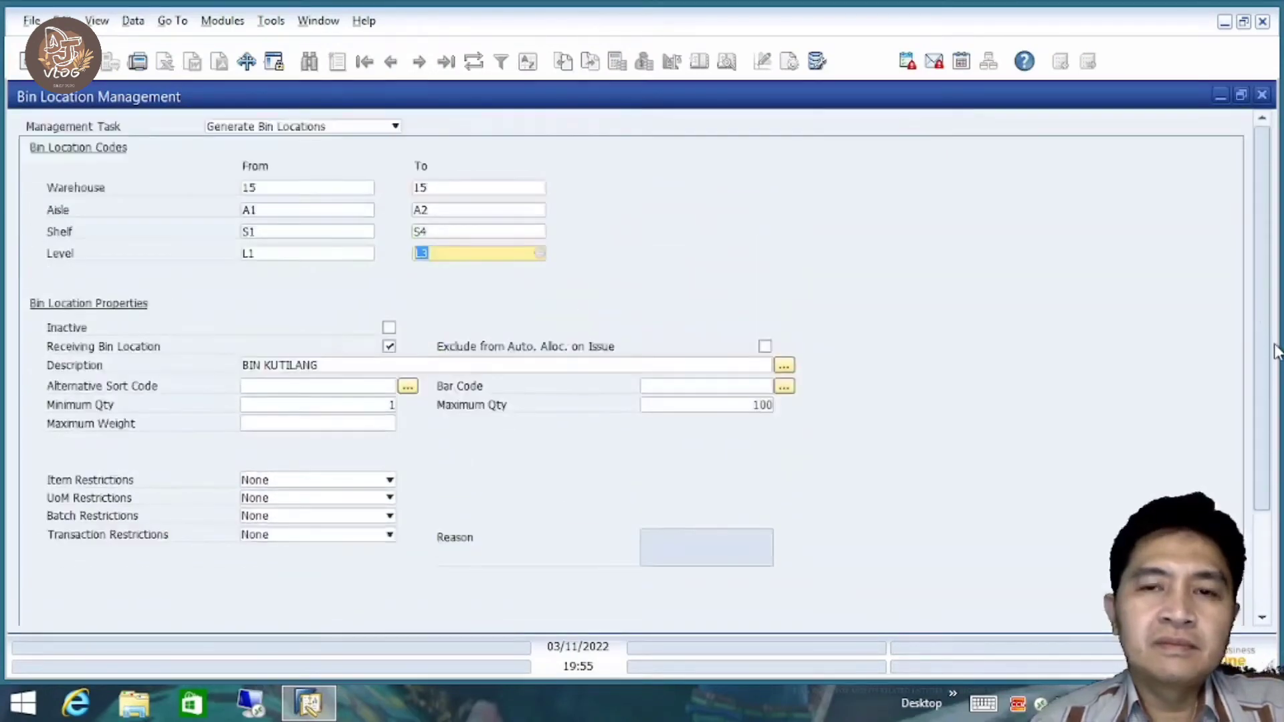
scroll(1274, 352, down, 3)
scroll(1271, 327, up, 3)
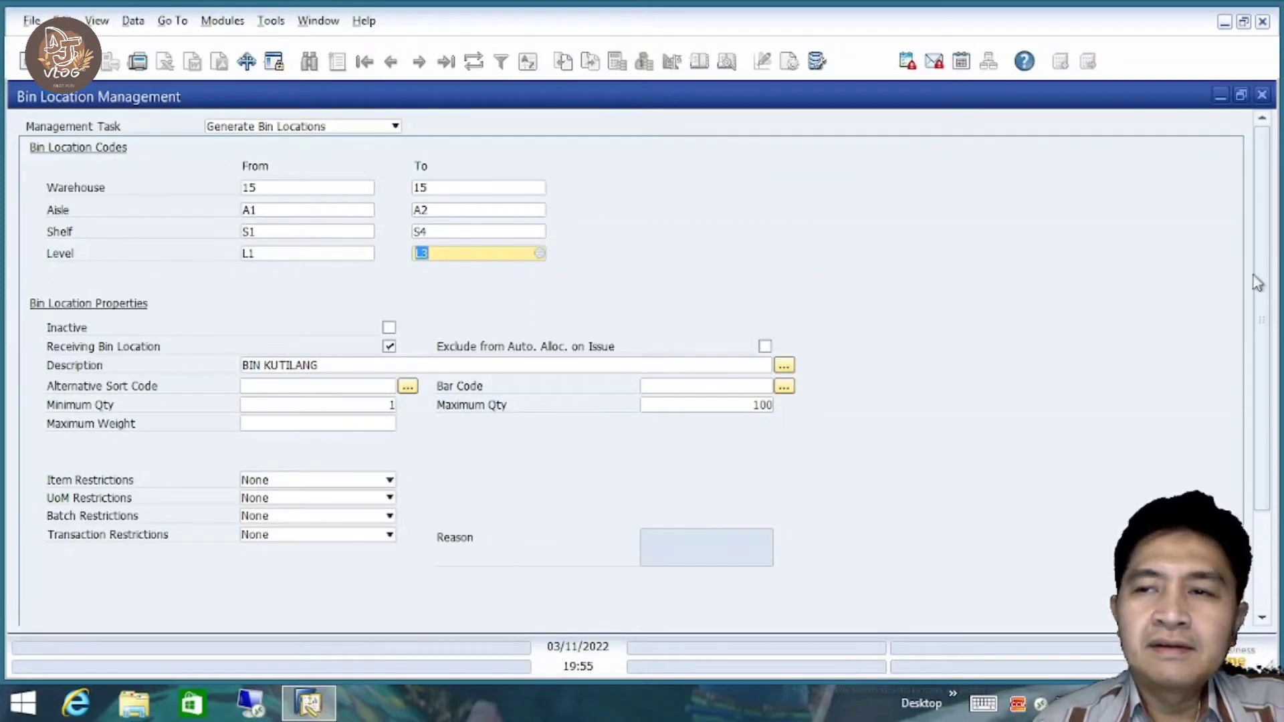
Preview the bin locations for aisles A1 to A2, shelves S1 to S4 and levels L1 to L3, check the list and generate them.
scroll(1264, 263, down, 3)
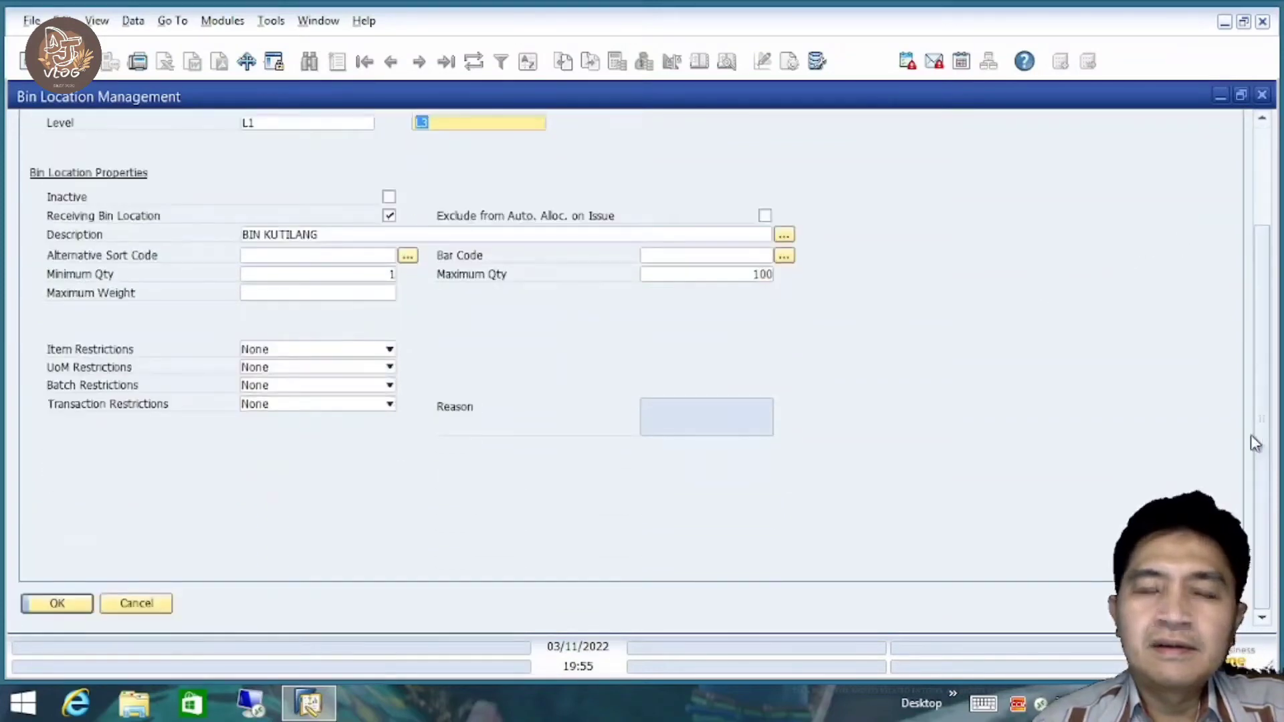
click(57, 604)
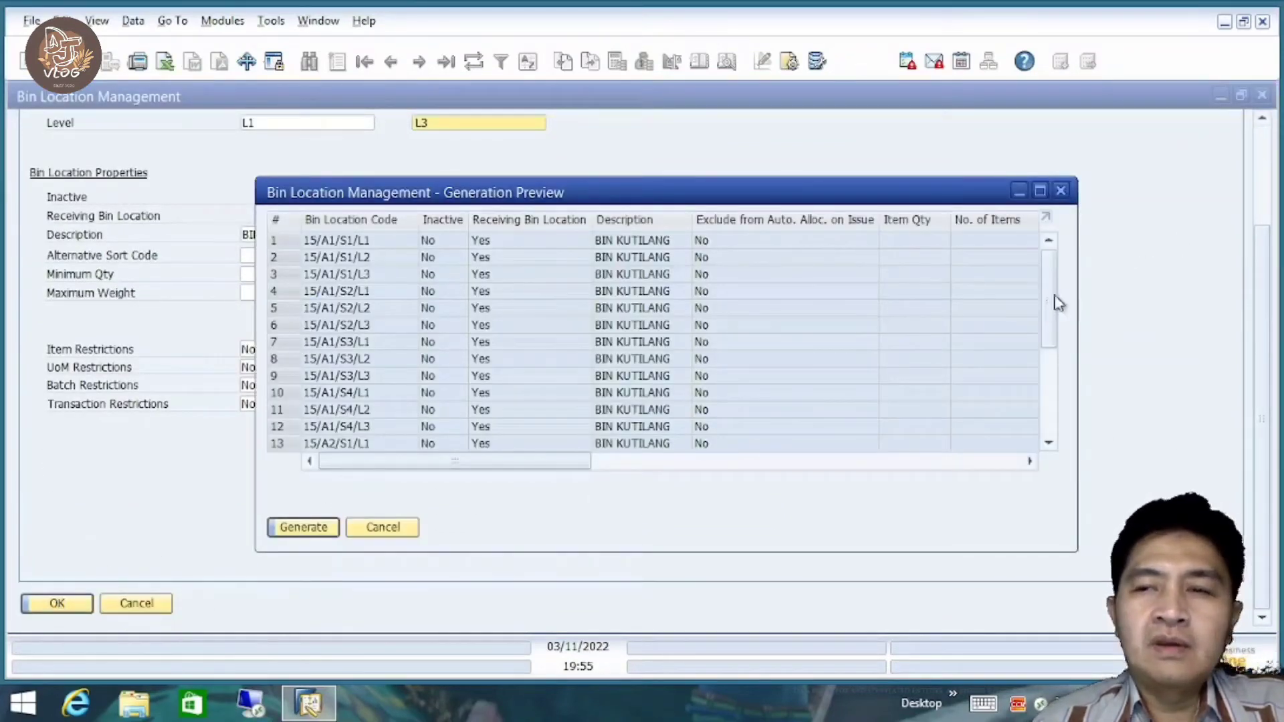
drag(1052, 301, 1064, 399)
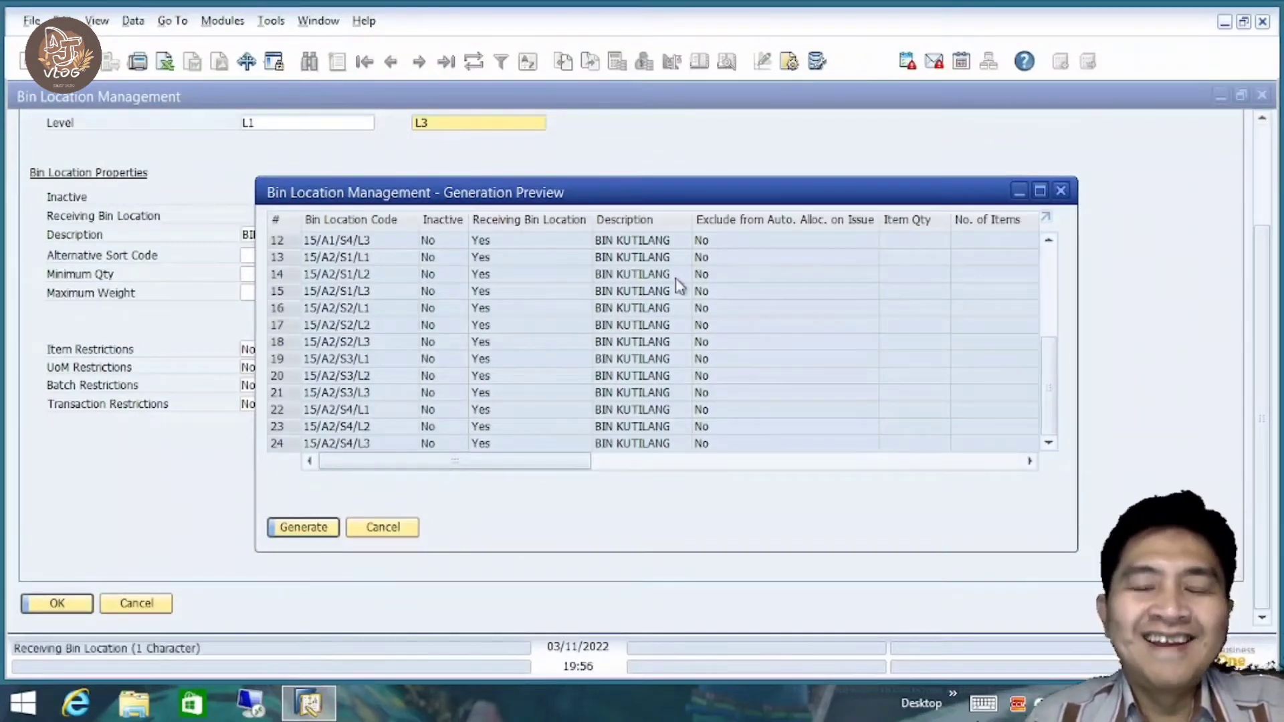
mouse_move(1056, 403)
mouse_down()
mouse_move(1050, 251)
mouse_move(1051, 365)
mouse_move(1030, 248)
mouse_move(1073, 395)
mouse_move(1052, 247)
mouse_move(1057, 389)
mouse_up()
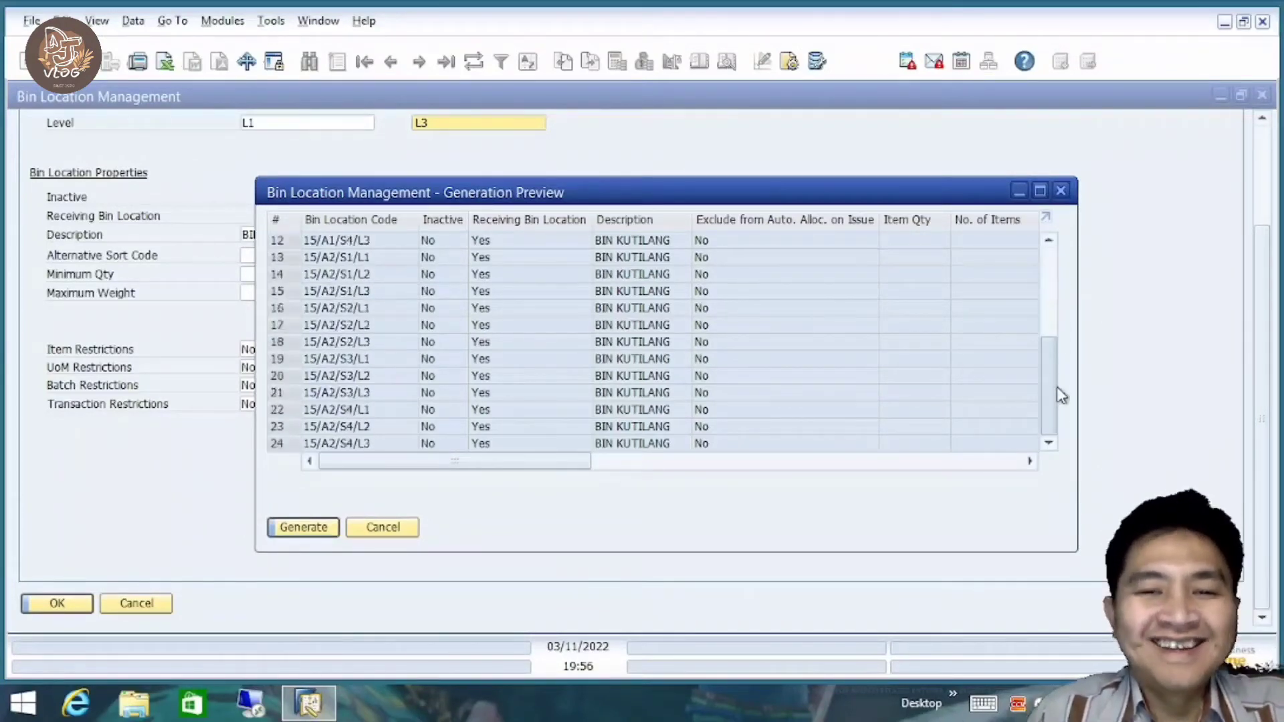
drag(400, 463, 344, 466)
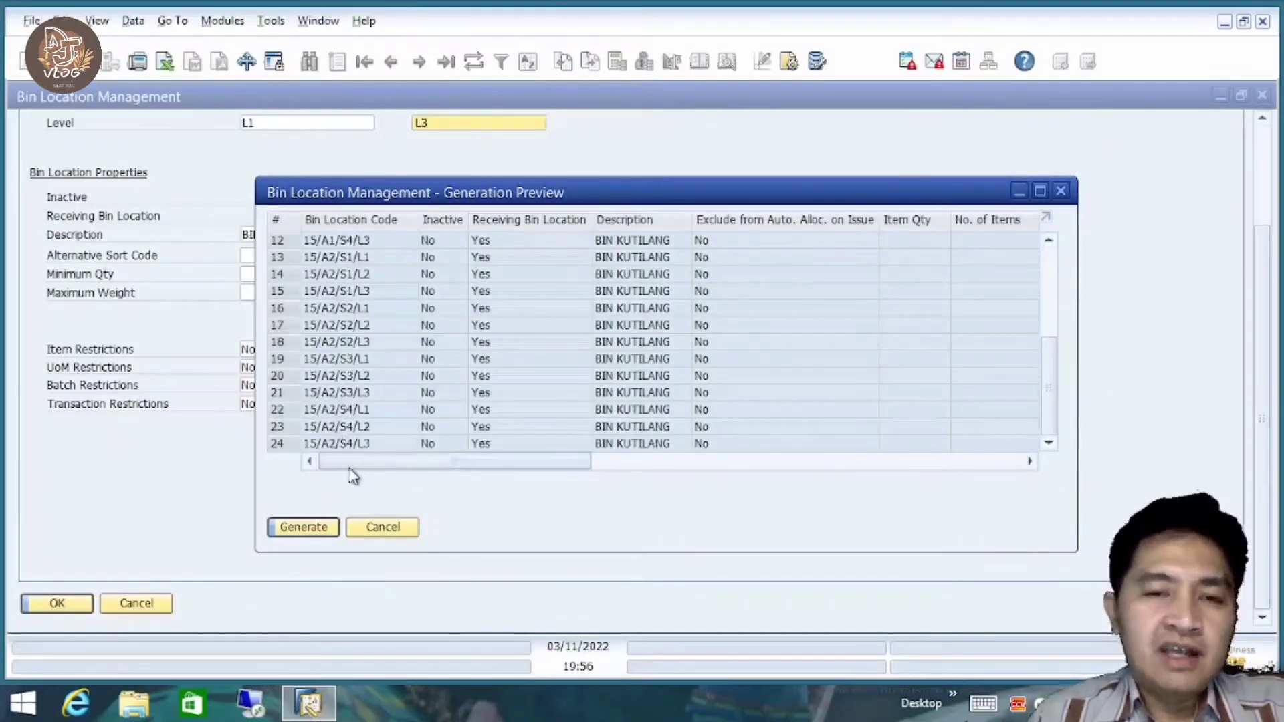
click(304, 531)
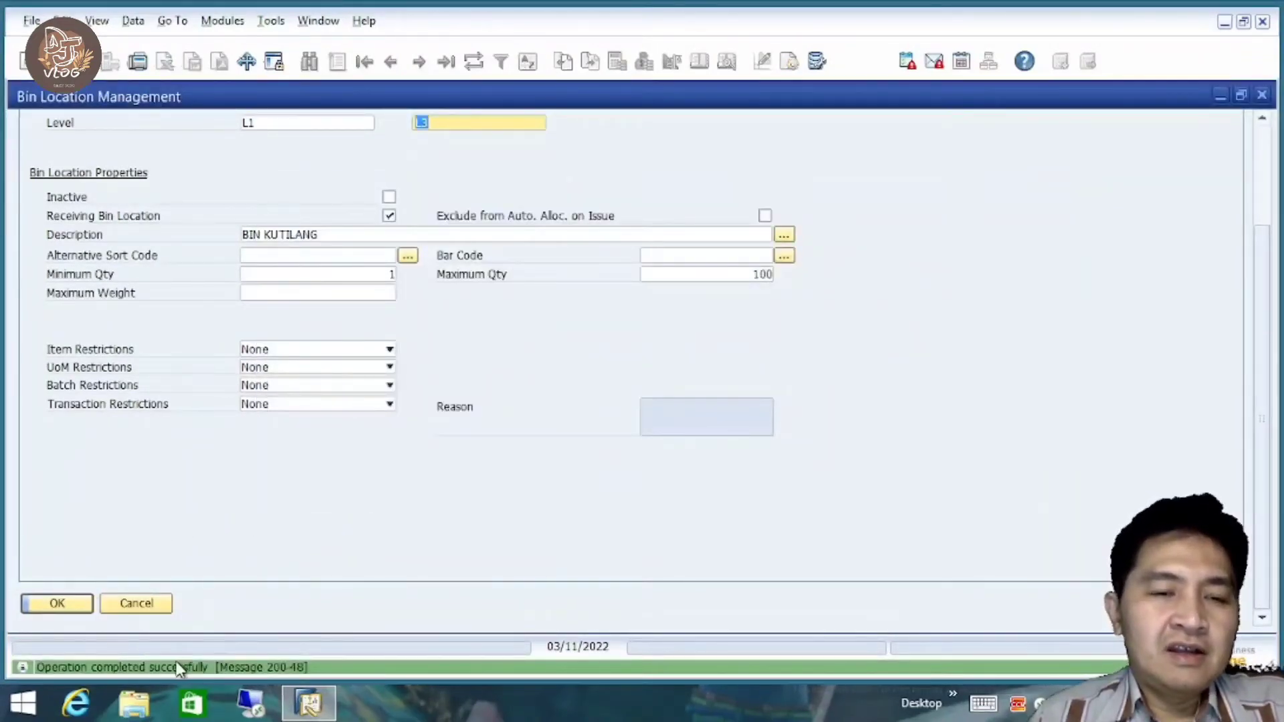
scroll(1253, 275, up, 3)
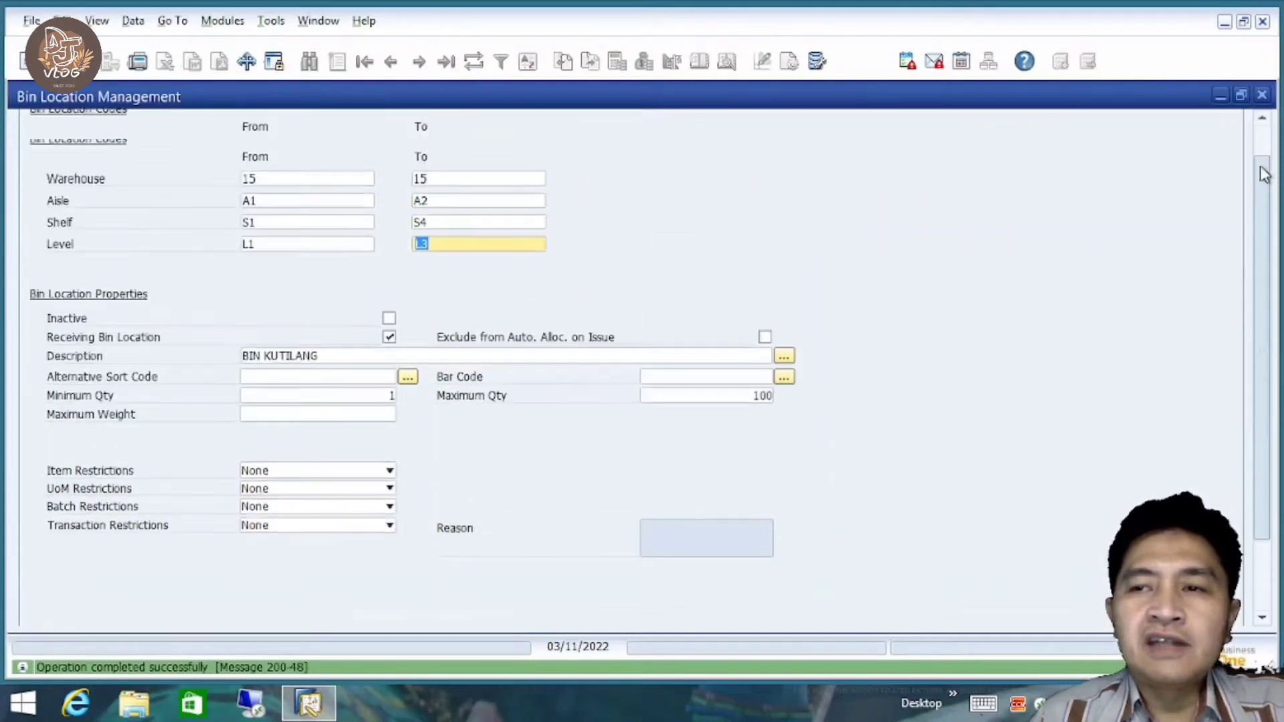
Switch the bin location management task to Update Bin Location Properties.
scroll(1273, 192, down, 3)
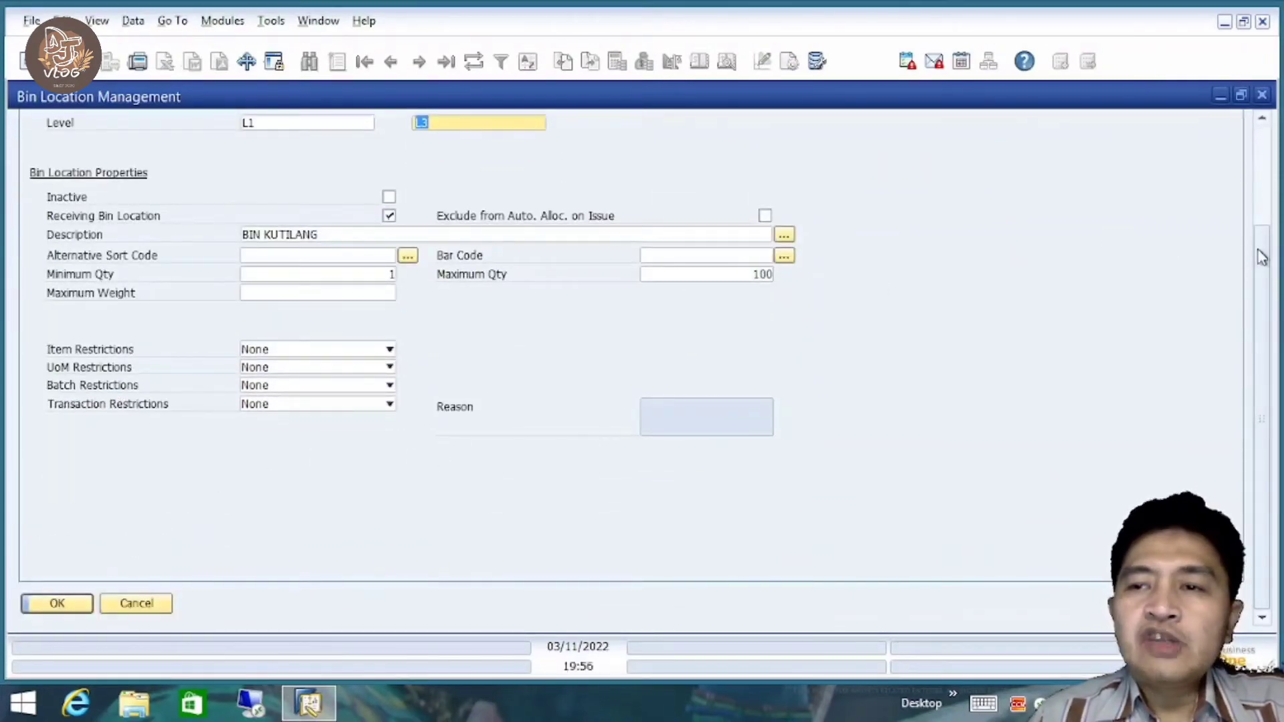
scroll(1262, 258, up, 3)
click(370, 127)
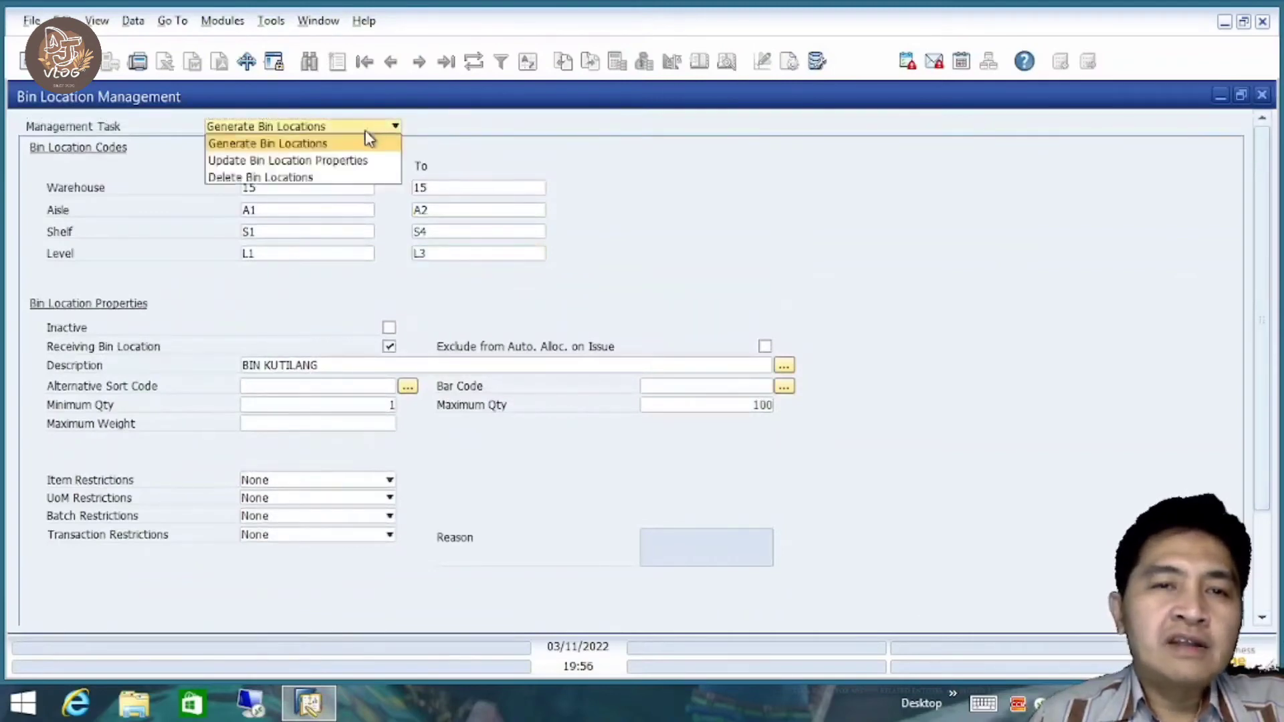
click(353, 161)
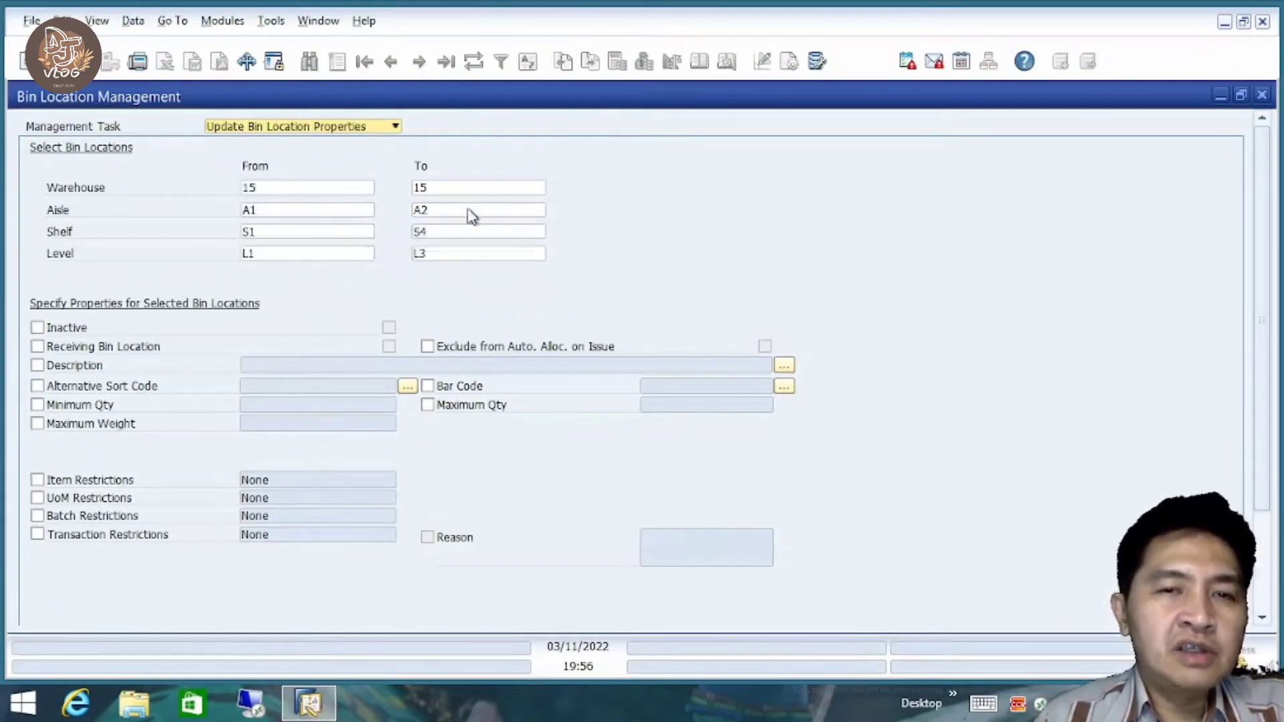
click(37, 347)
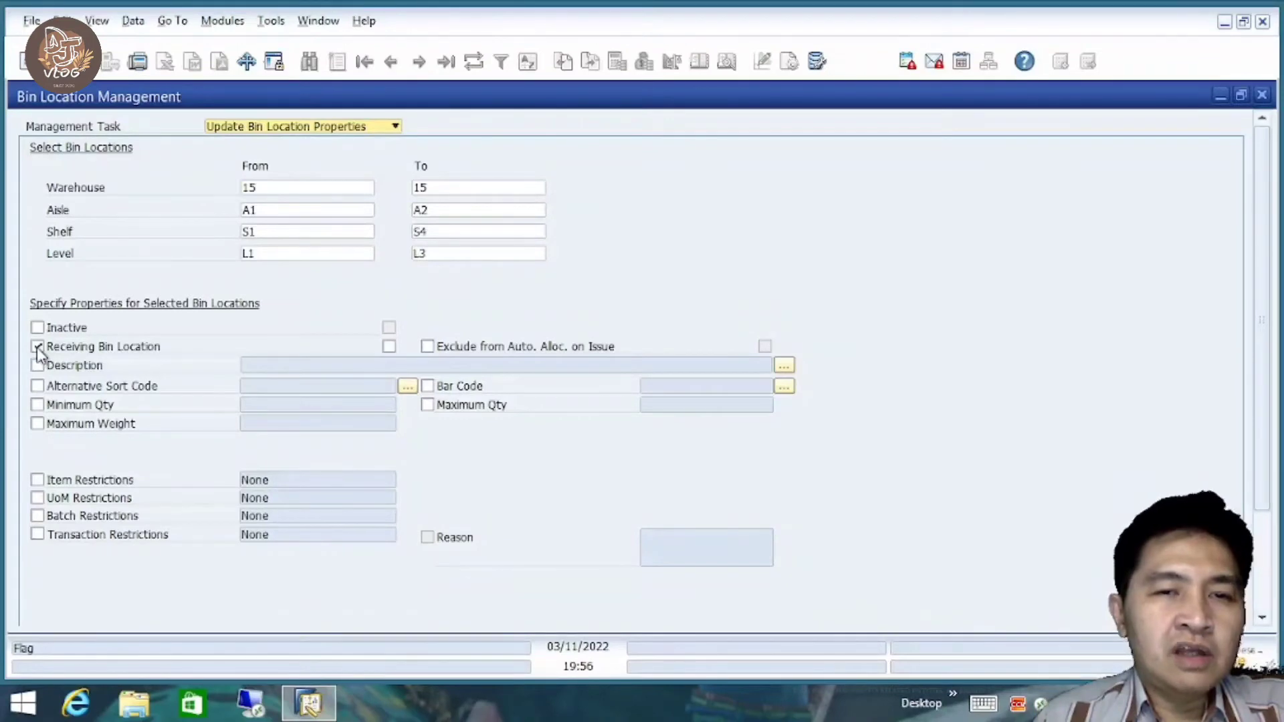
click(37, 347)
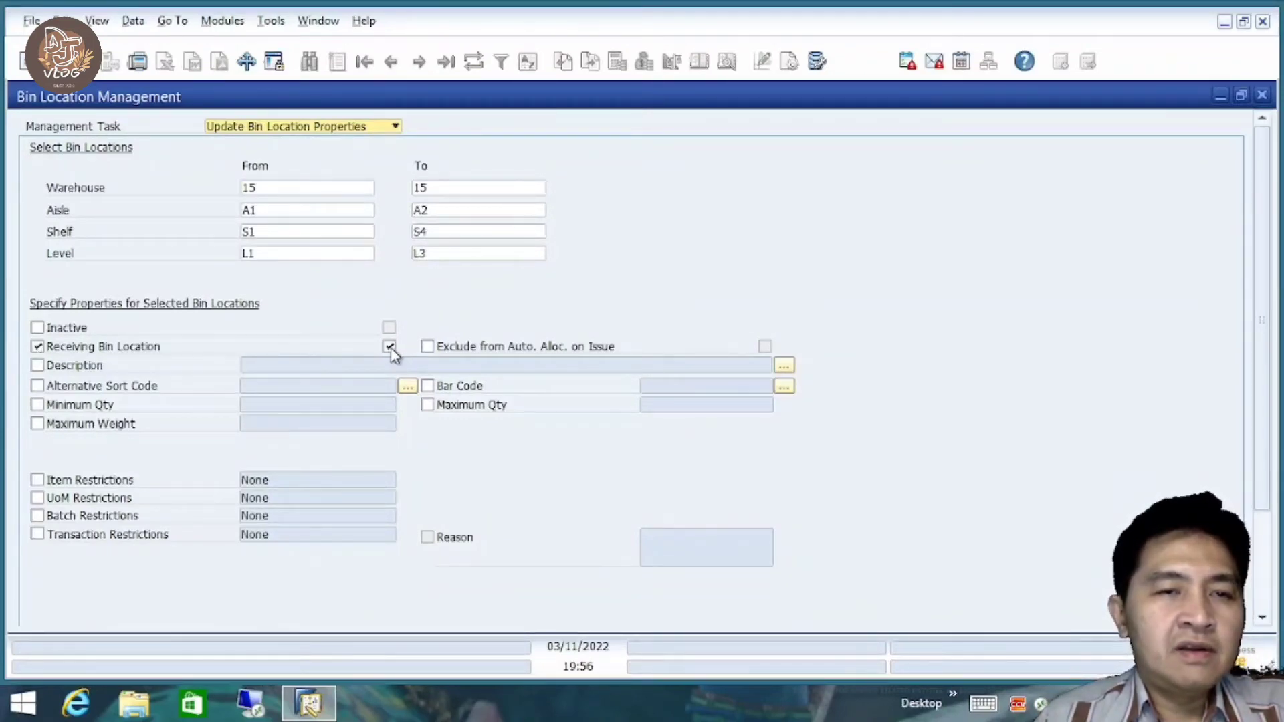
click(39, 346)
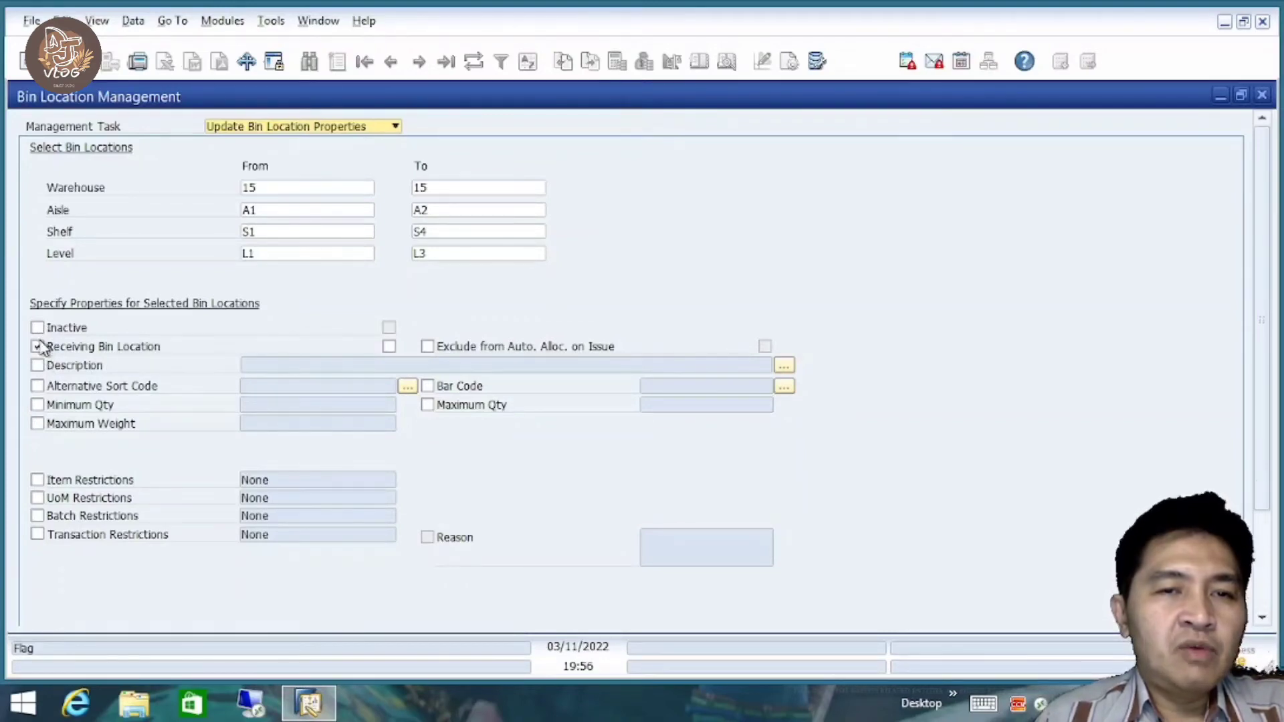
click(38, 346)
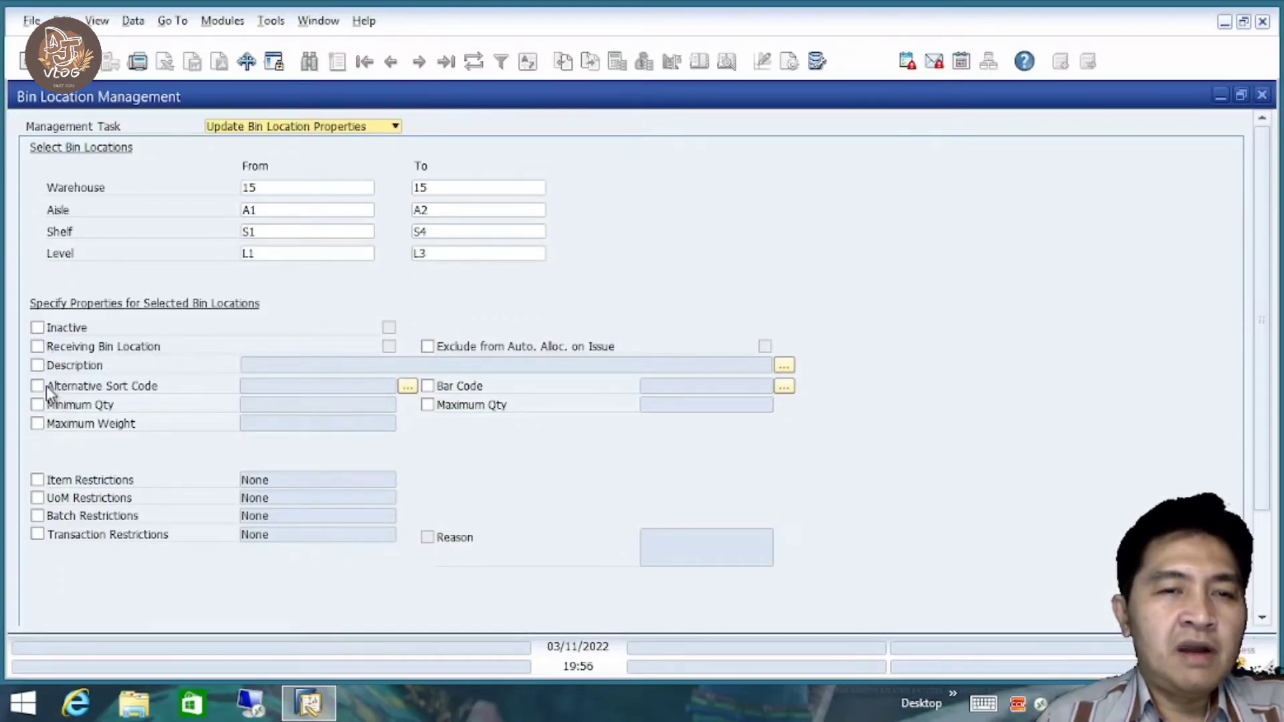
click(38, 387)
click(37, 390)
click(38, 403)
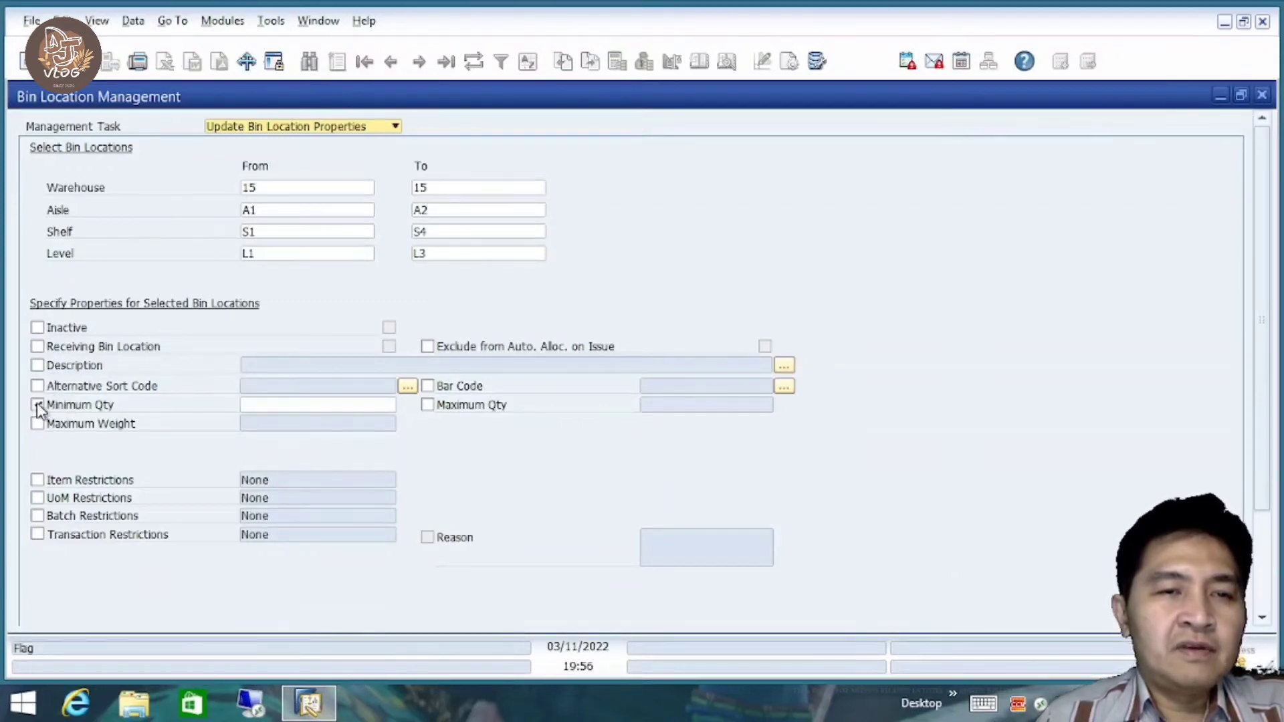
click(242, 406)
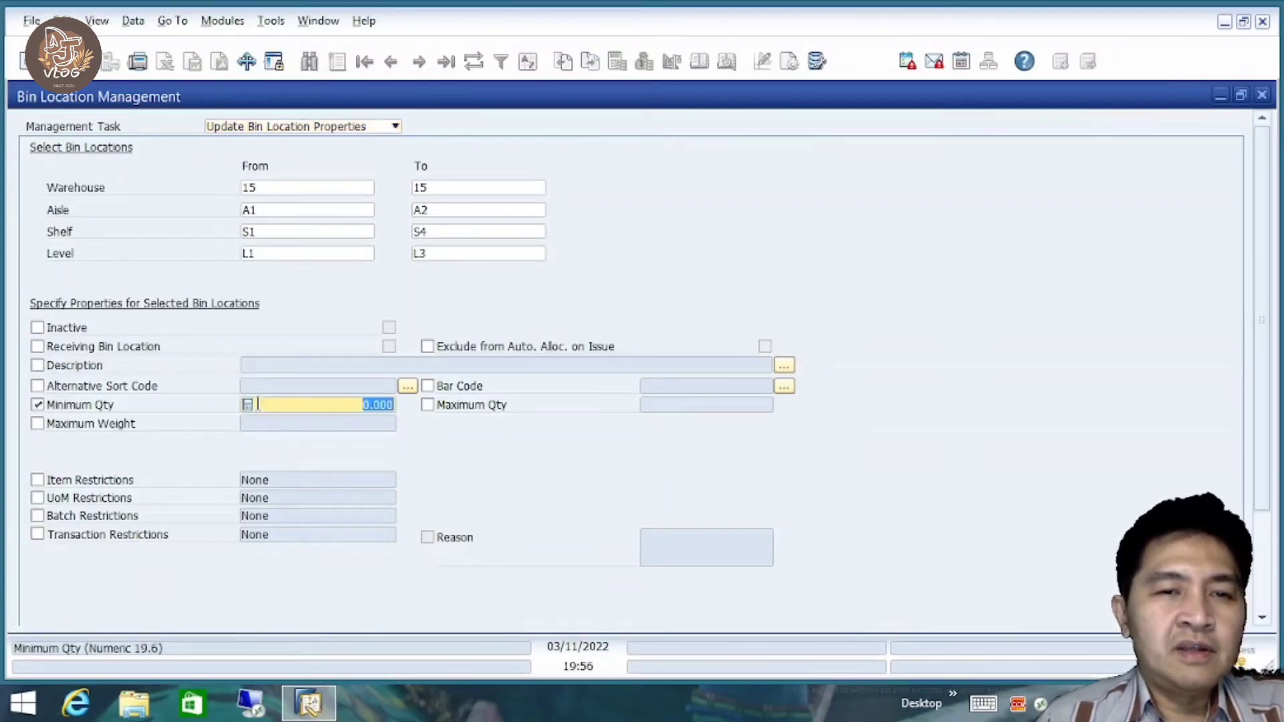
click(38, 406)
click(38, 422)
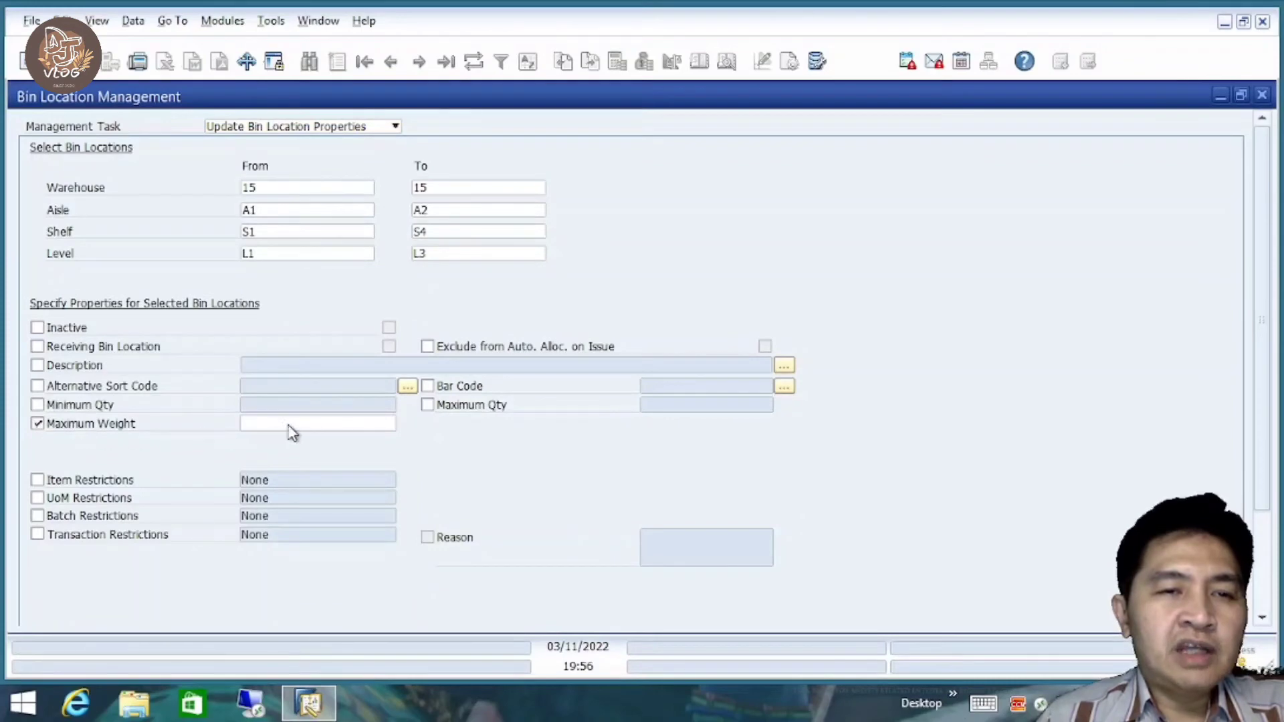
click(37, 405)
click(38, 423)
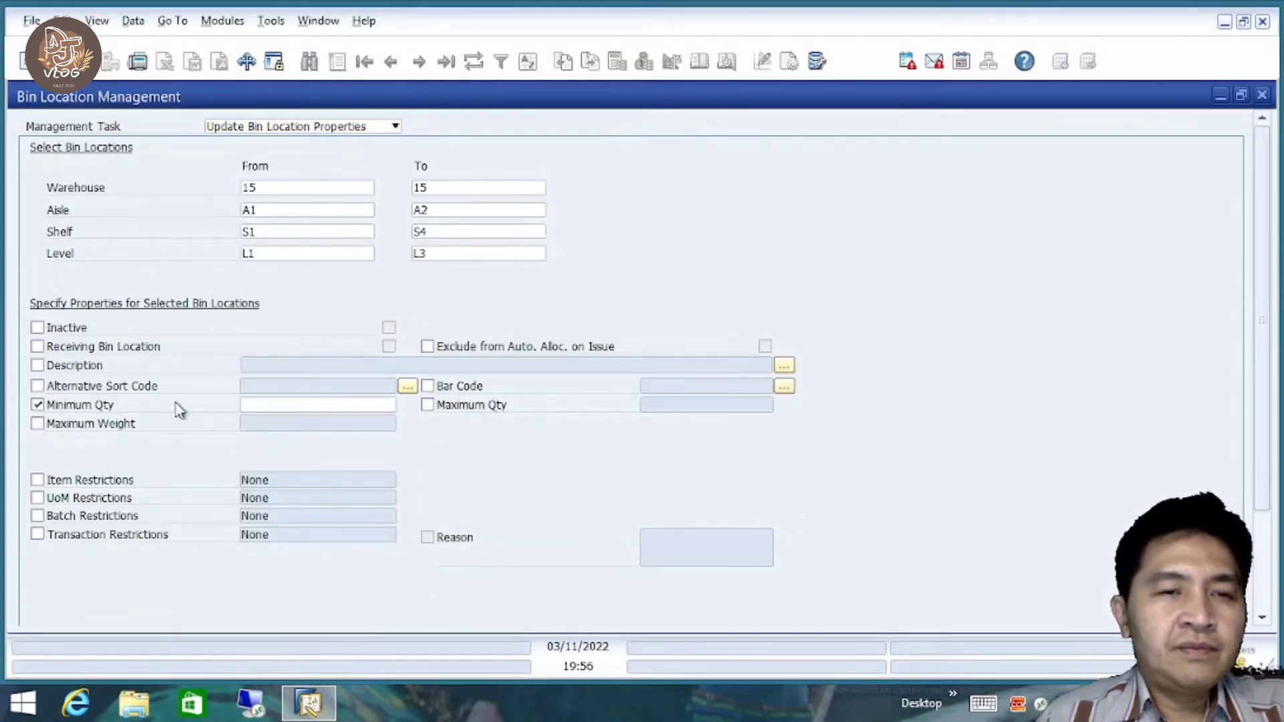
click(37, 405)
Enable Maximum Qty with a value of 200 for warehouse 15's bin locations, preview the update and cancel it.
click(428, 404)
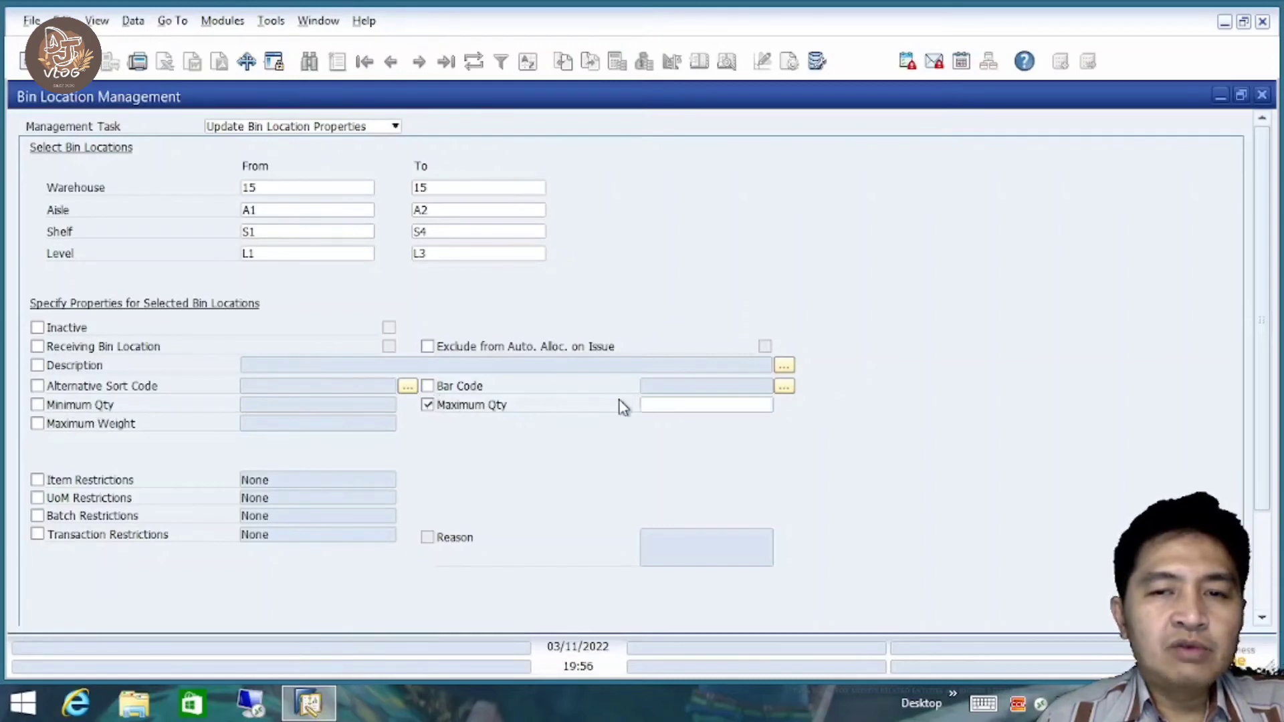
click(665, 410)
text(200)
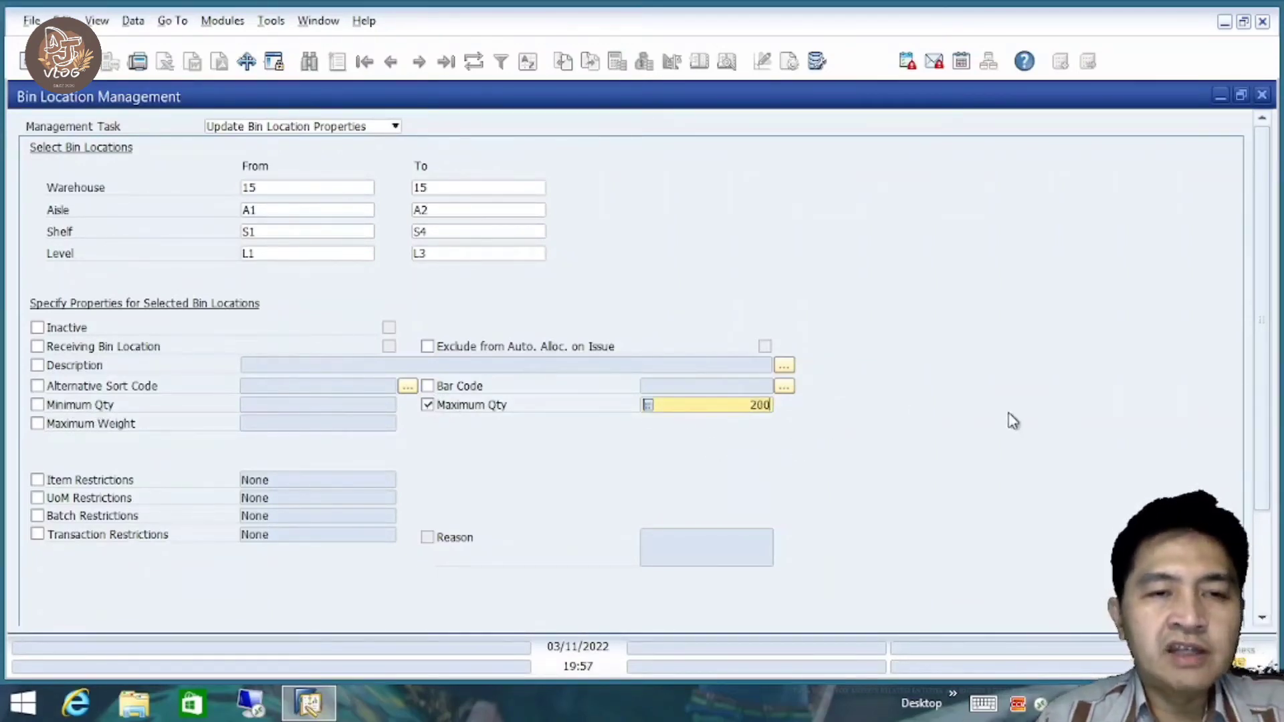
drag(1268, 366, 1275, 496)
click(62, 612)
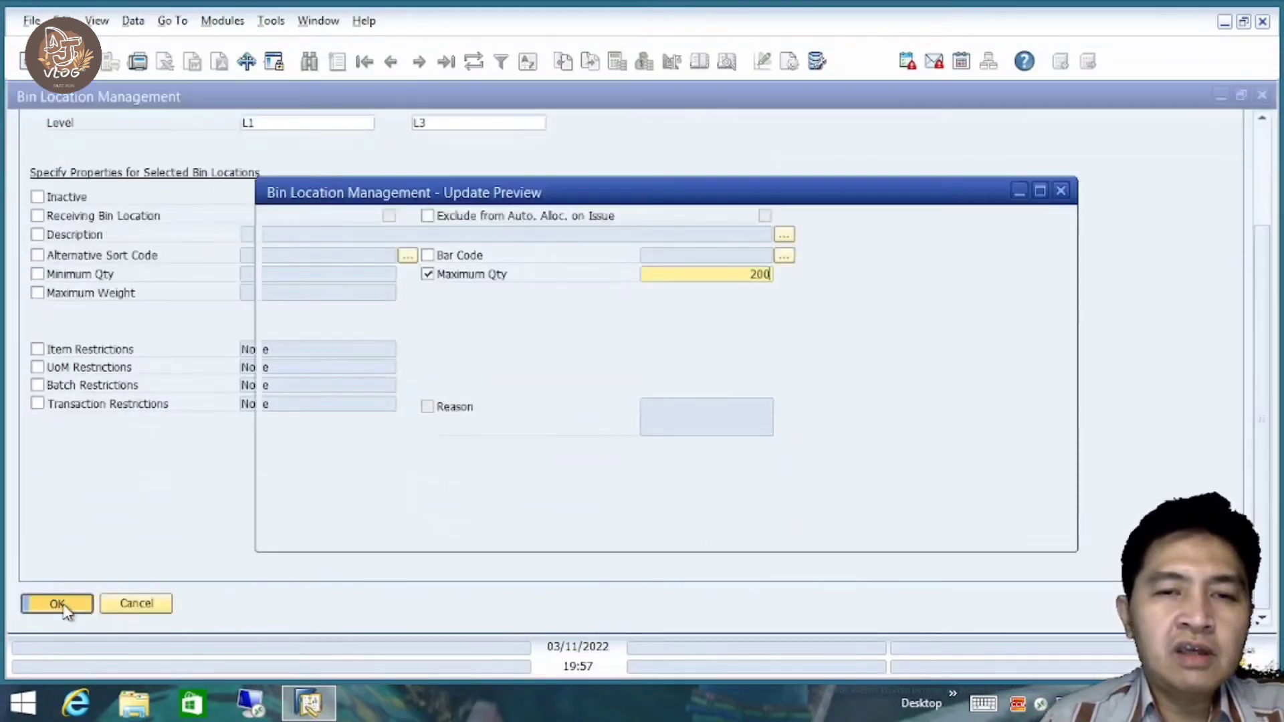
drag(532, 468, 335, 473)
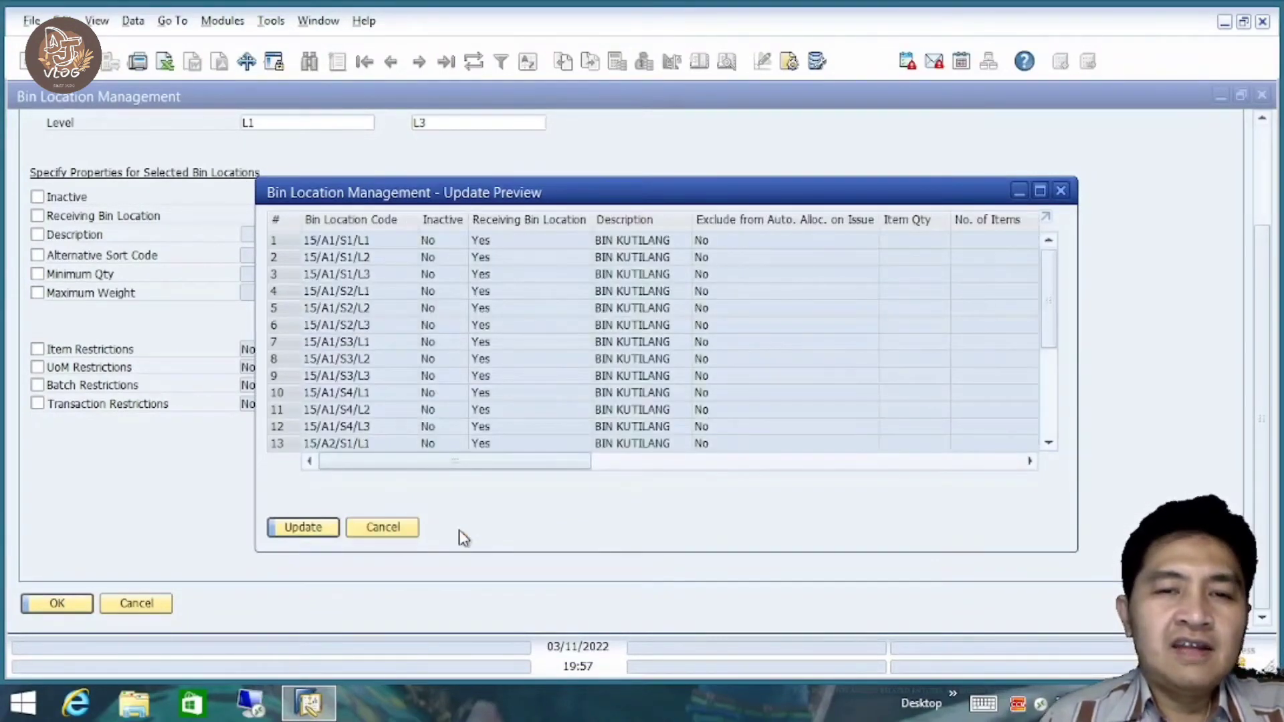
drag(519, 461, 382, 486)
click(397, 529)
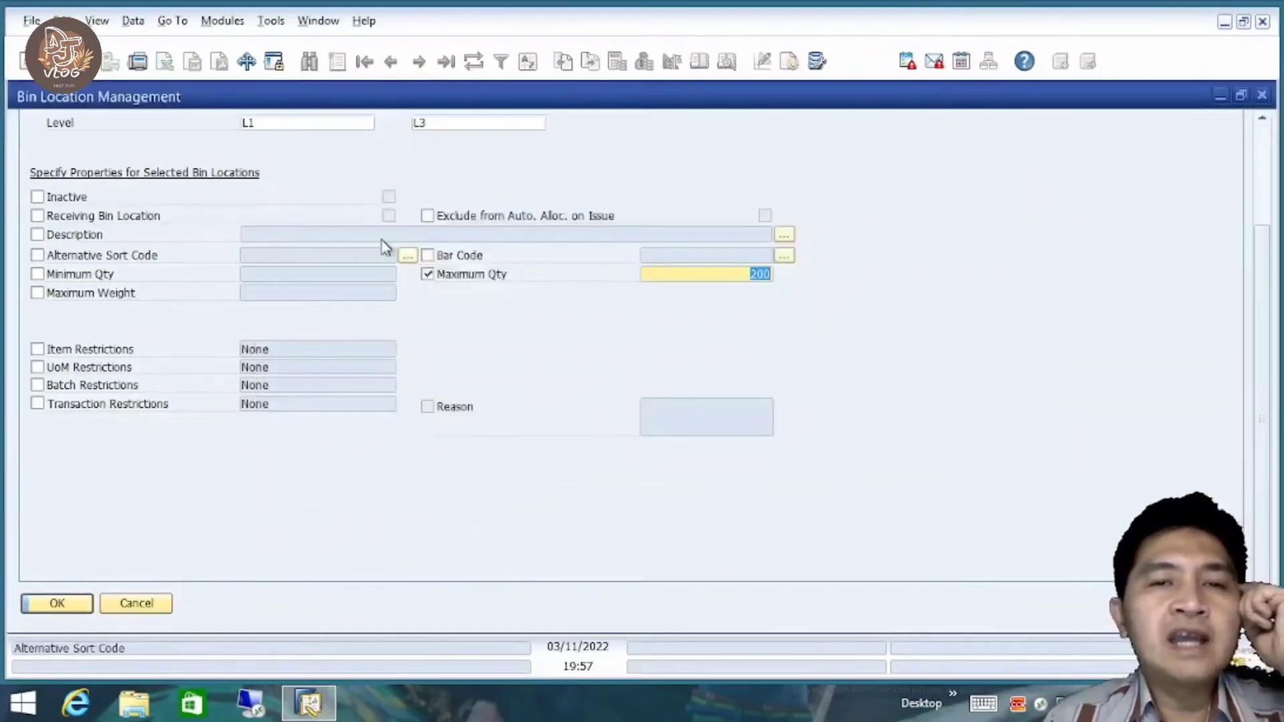
drag(1267, 312, 1269, 194)
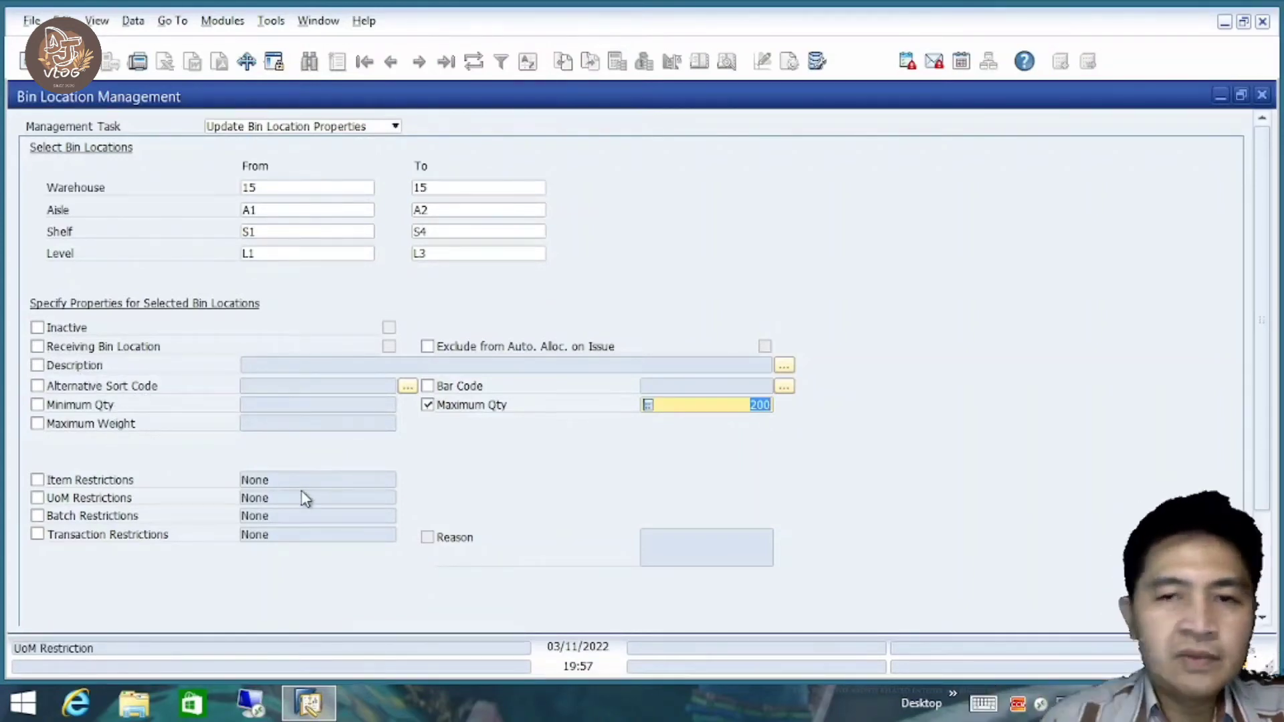
Switch the management task to Delete Bin Locations and remove the Maximum Qty selection criterion.
click(359, 131)
click(328, 177)
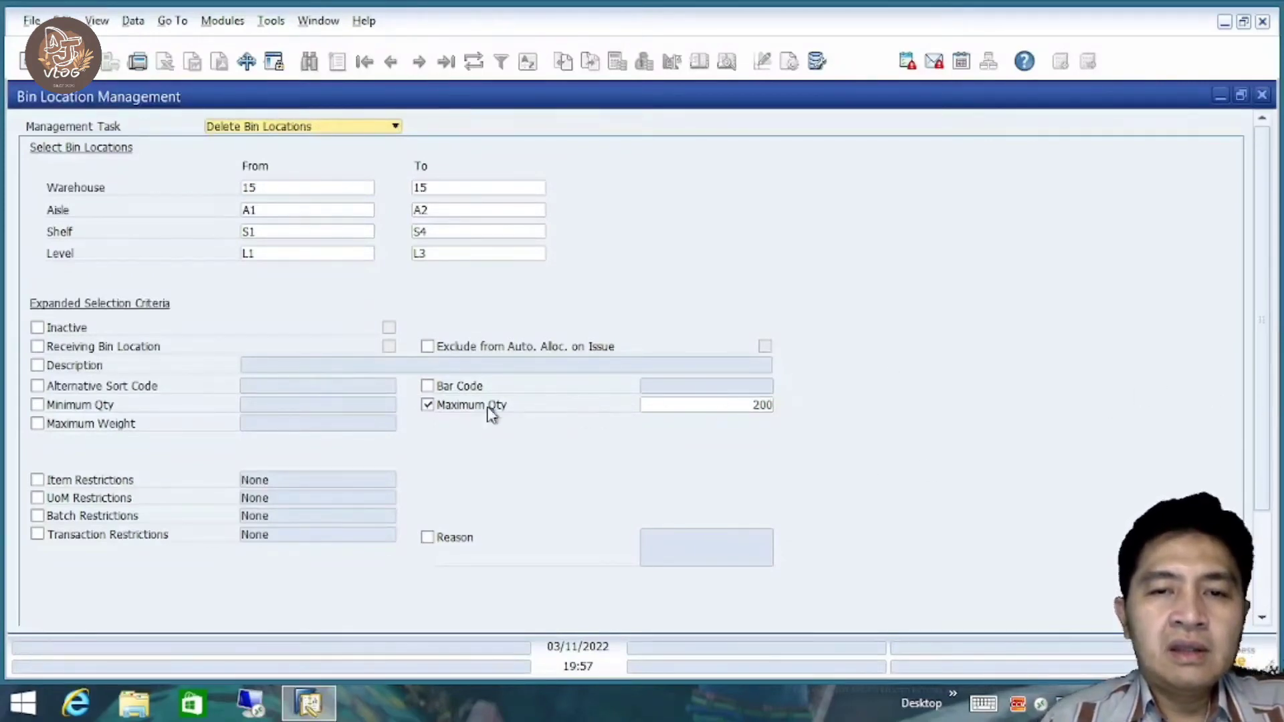
click(427, 404)
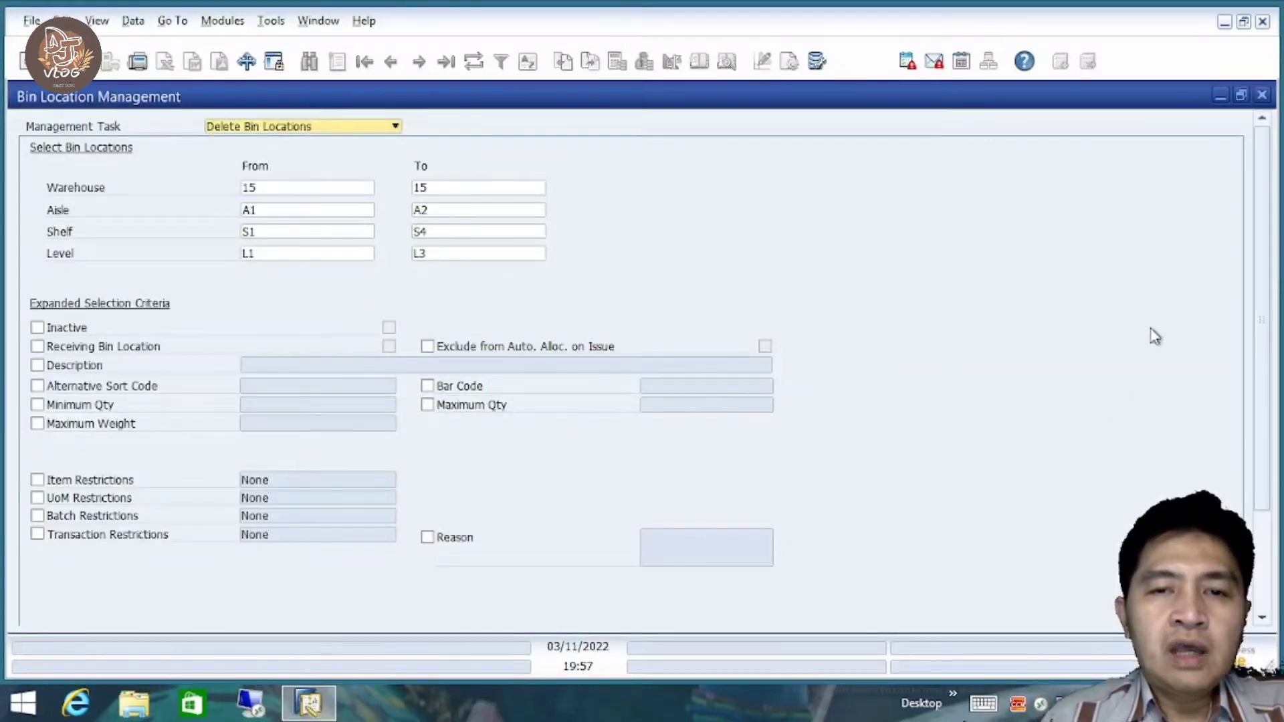
Preview the deletion of warehouse 15's bin locations, check the list and cancel without deleting.
drag(1262, 246, 1268, 431)
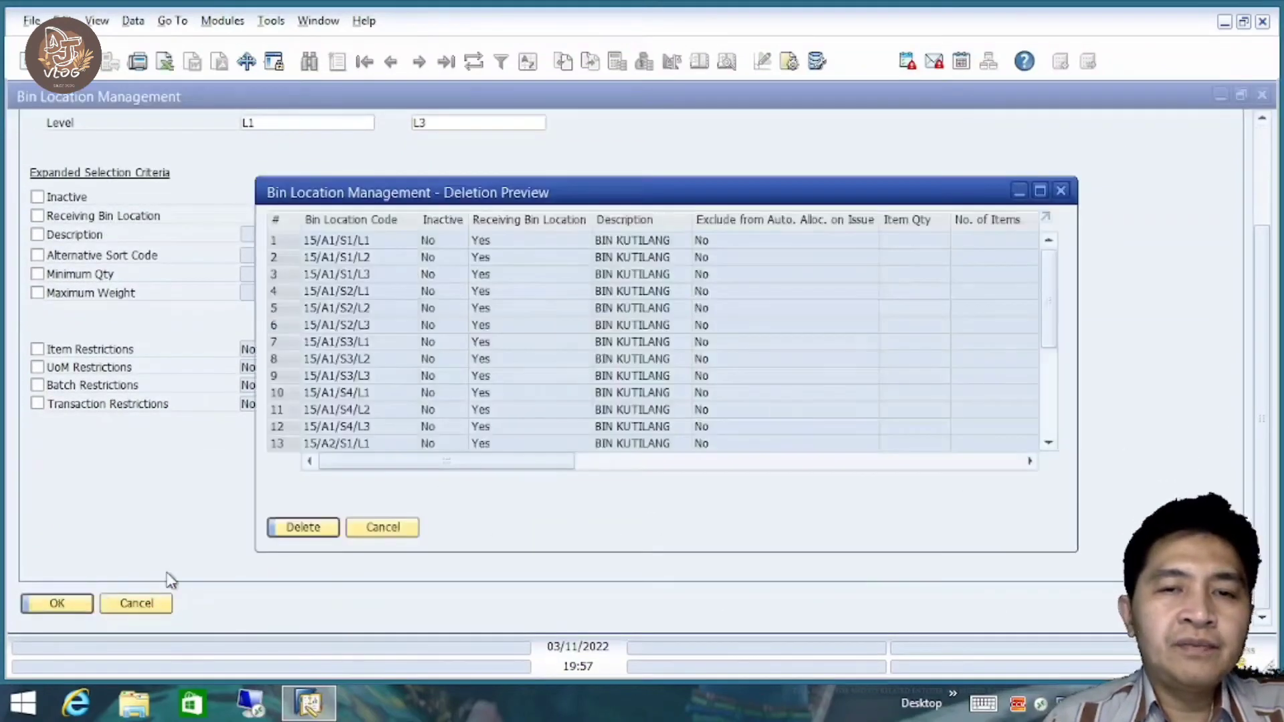
drag(1053, 281, 1061, 234)
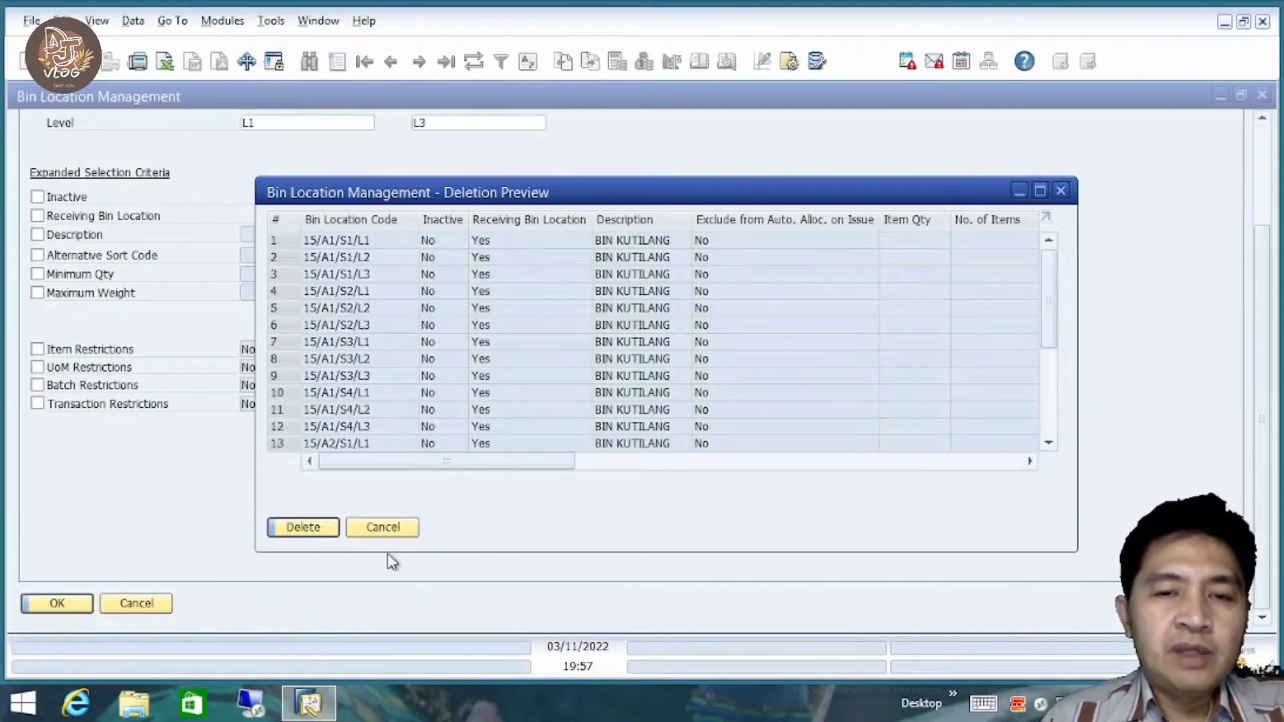
click(382, 527)
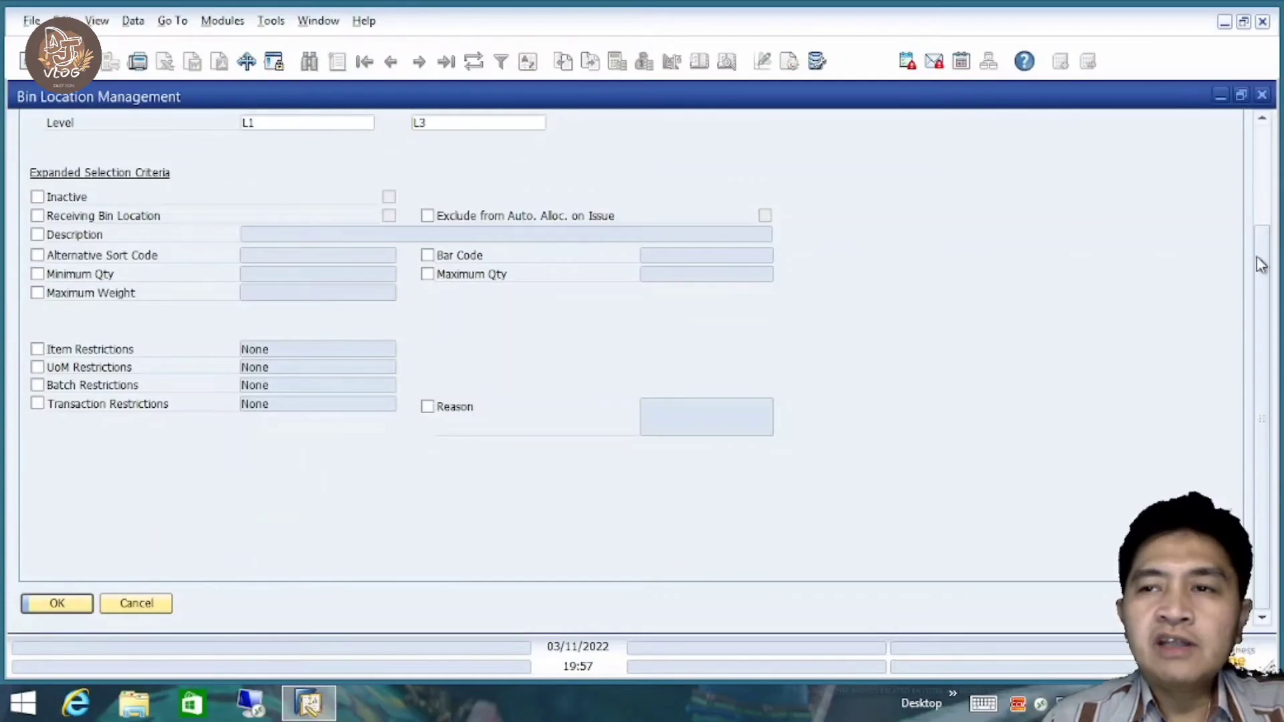
drag(1262, 264, 1273, 132)
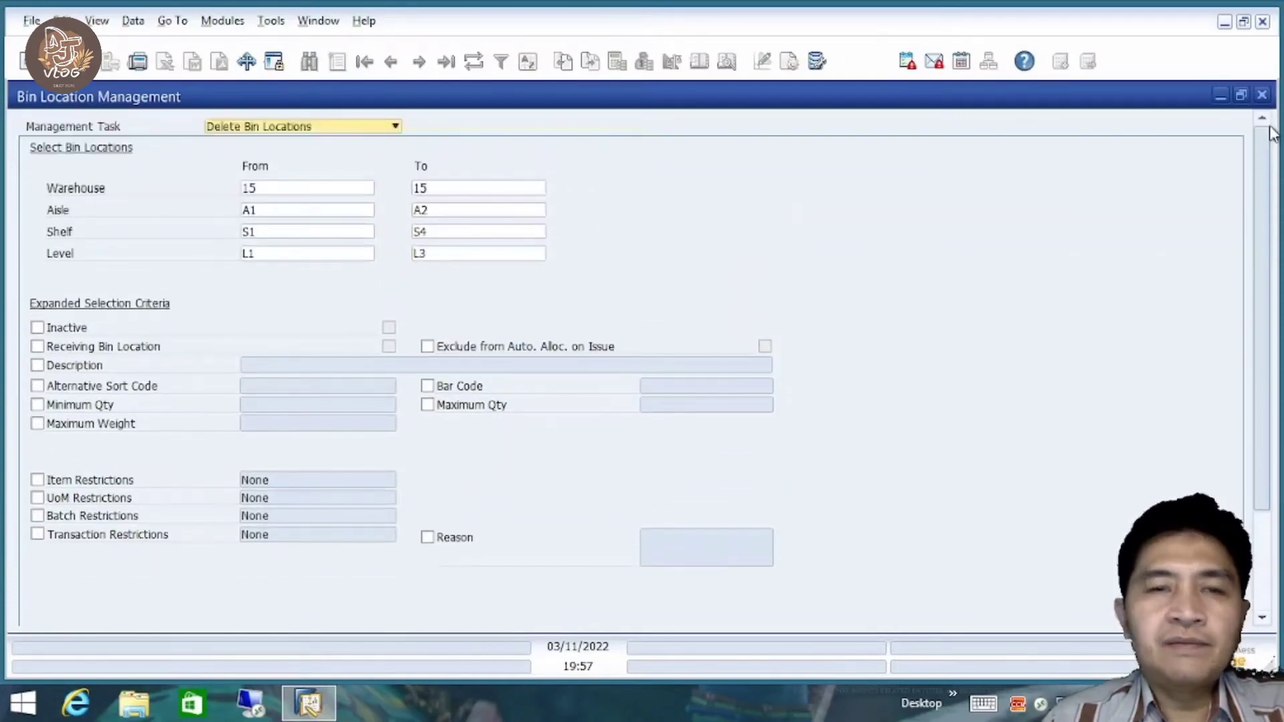
Minimize the bin location management window and open the bin location settings of warehouse 15 in the warehouse setup.
click(1221, 96)
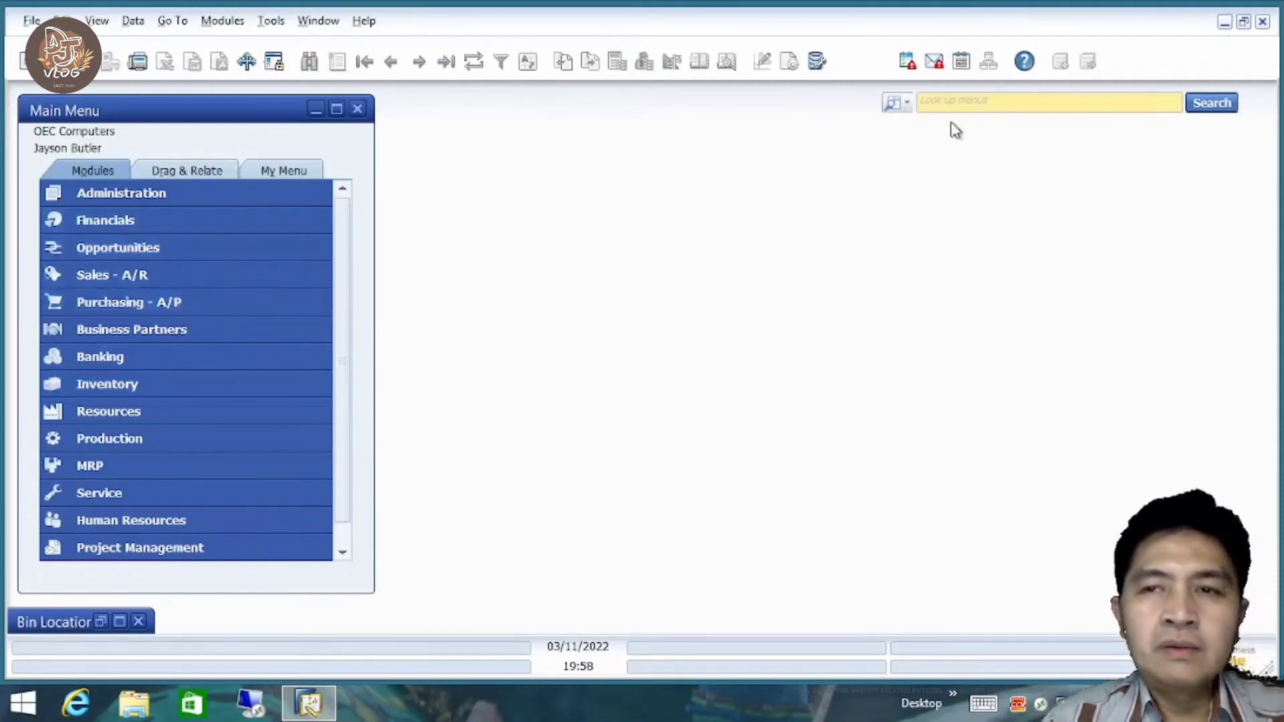
click(951, 102)
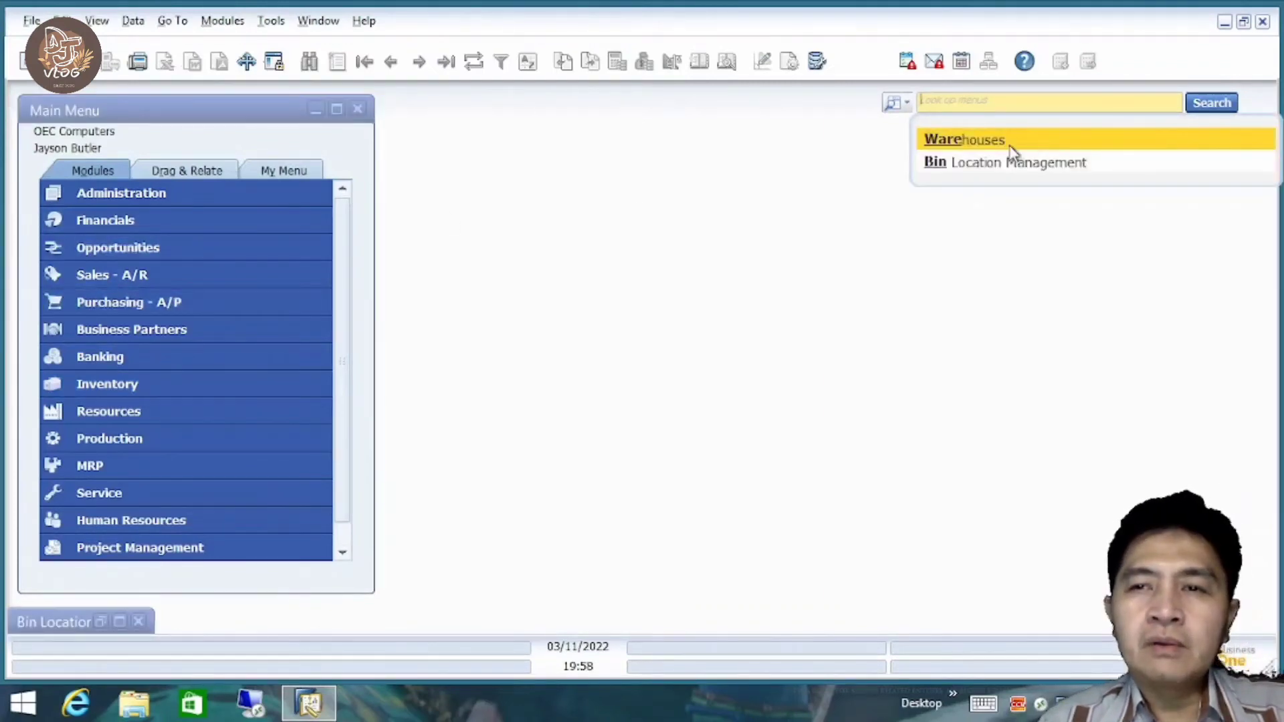
click(980, 137)
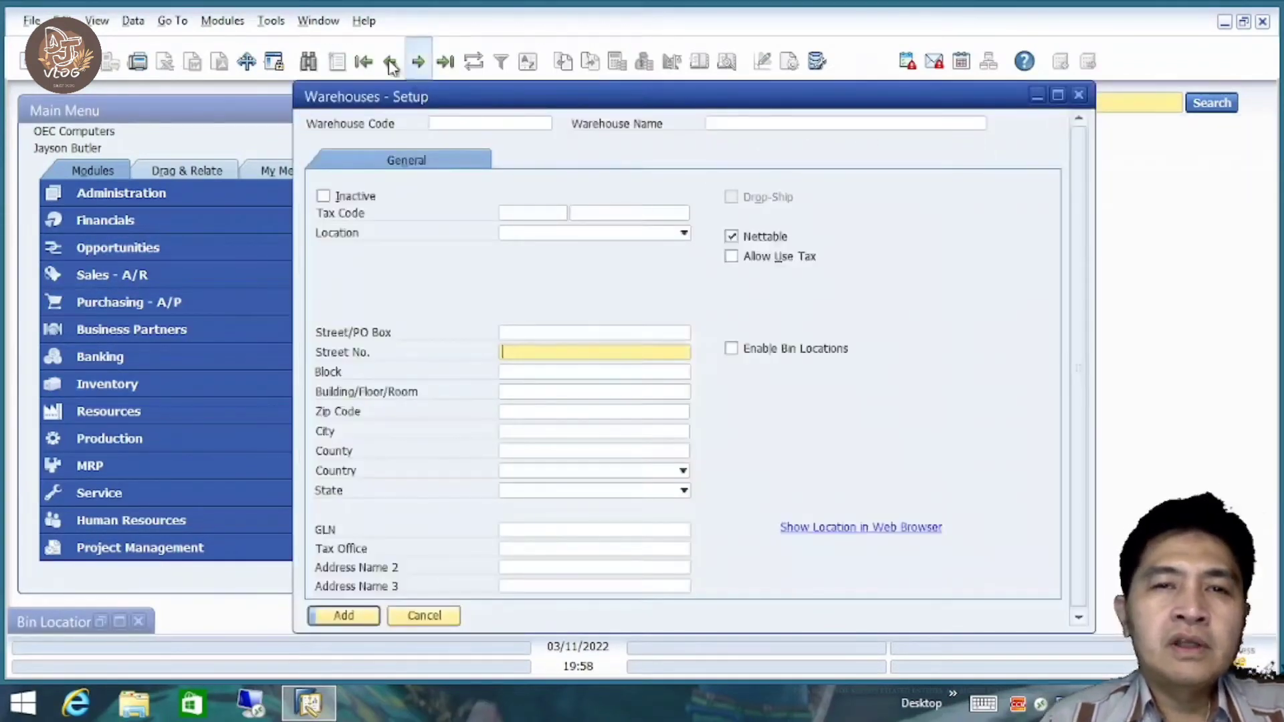
click(443, 62)
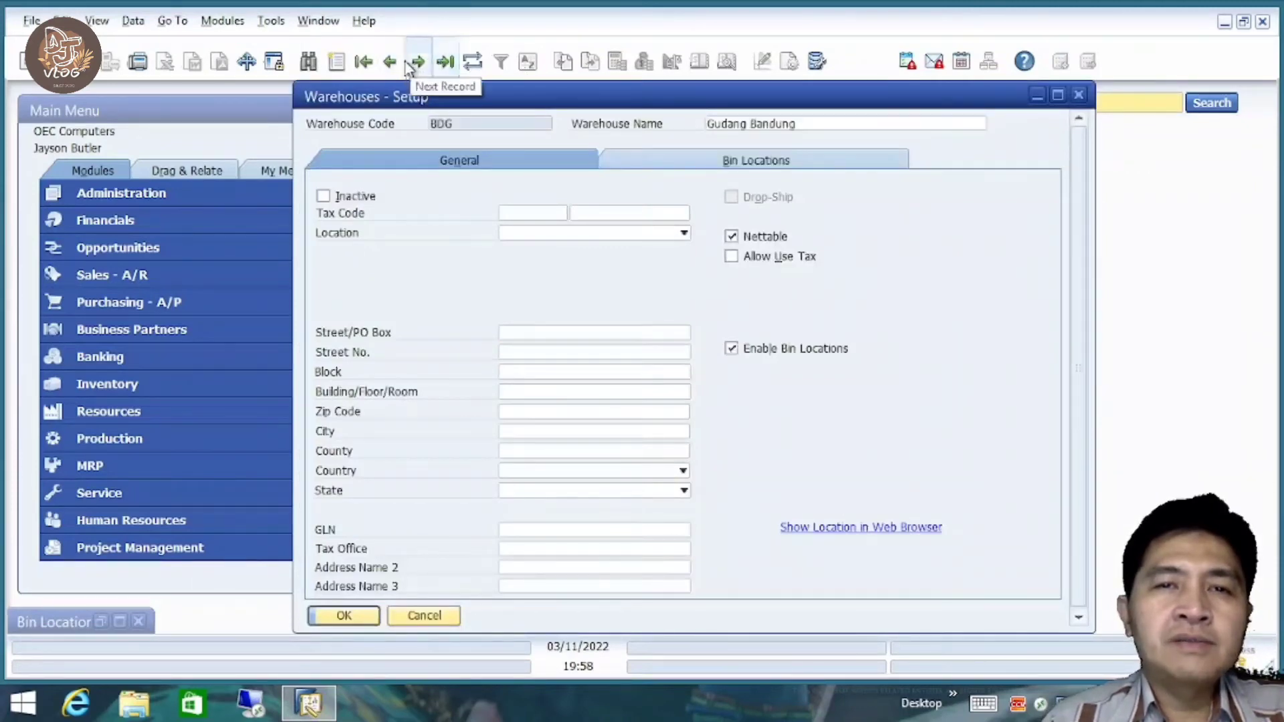
click(442, 61)
click(666, 167)
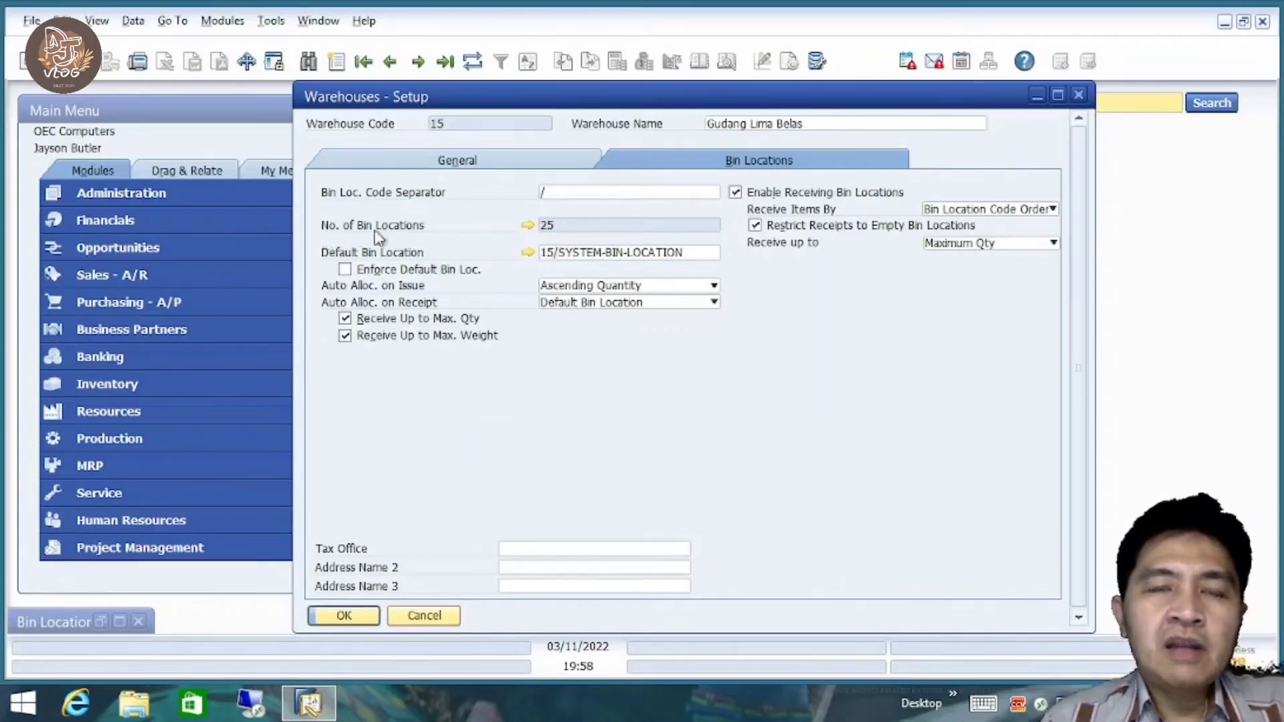
Review the full list of bin locations belonging to warehouse 15 and close the warehouse setup.
click(527, 229)
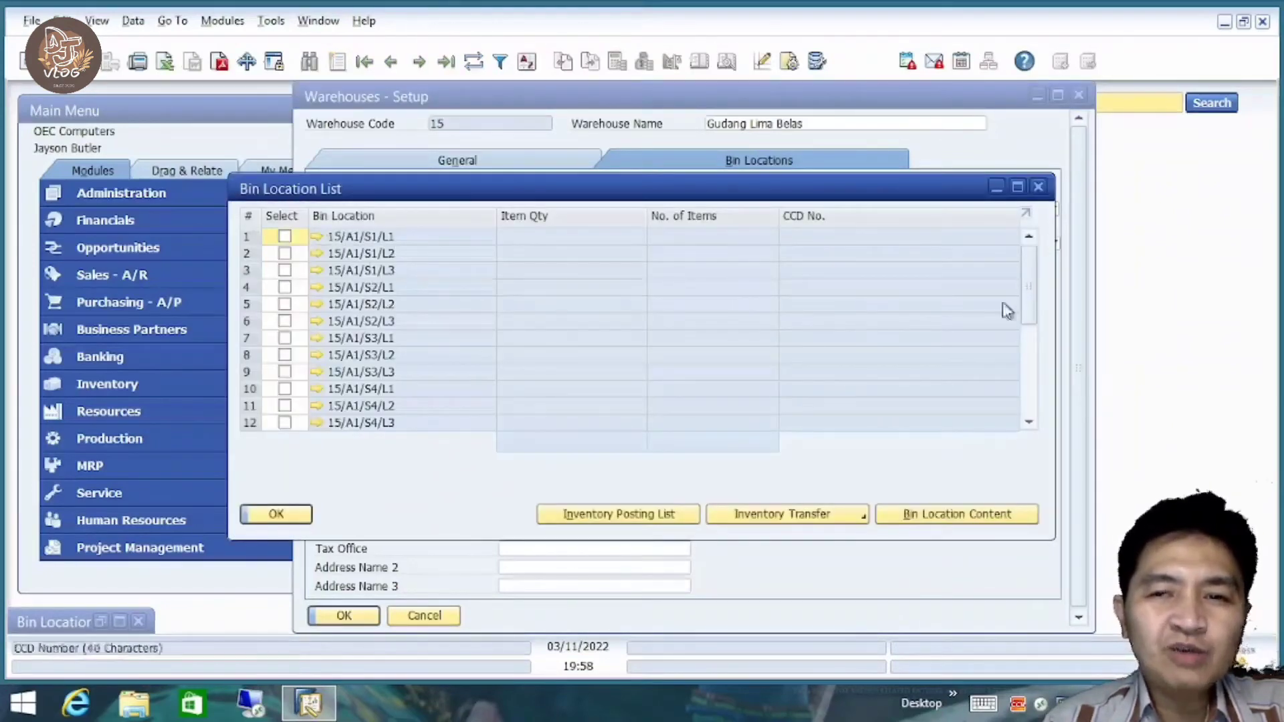
drag(1032, 296, 1035, 425)
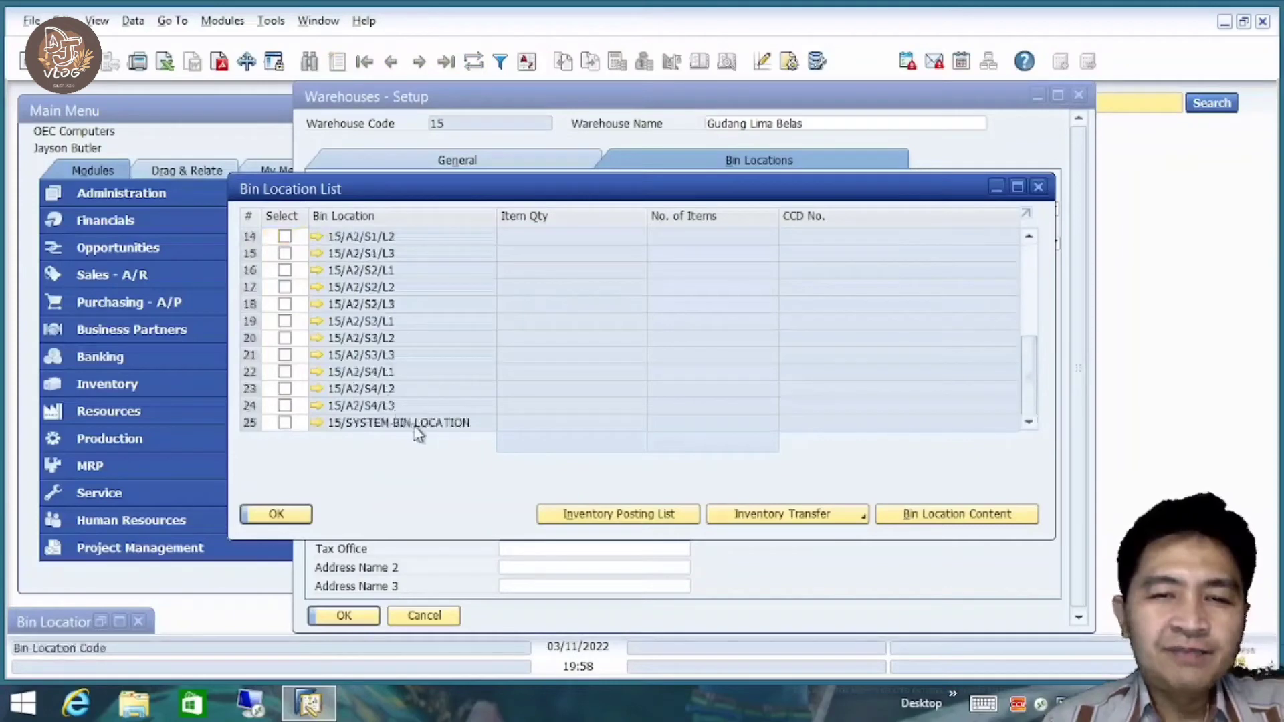
click(282, 515)
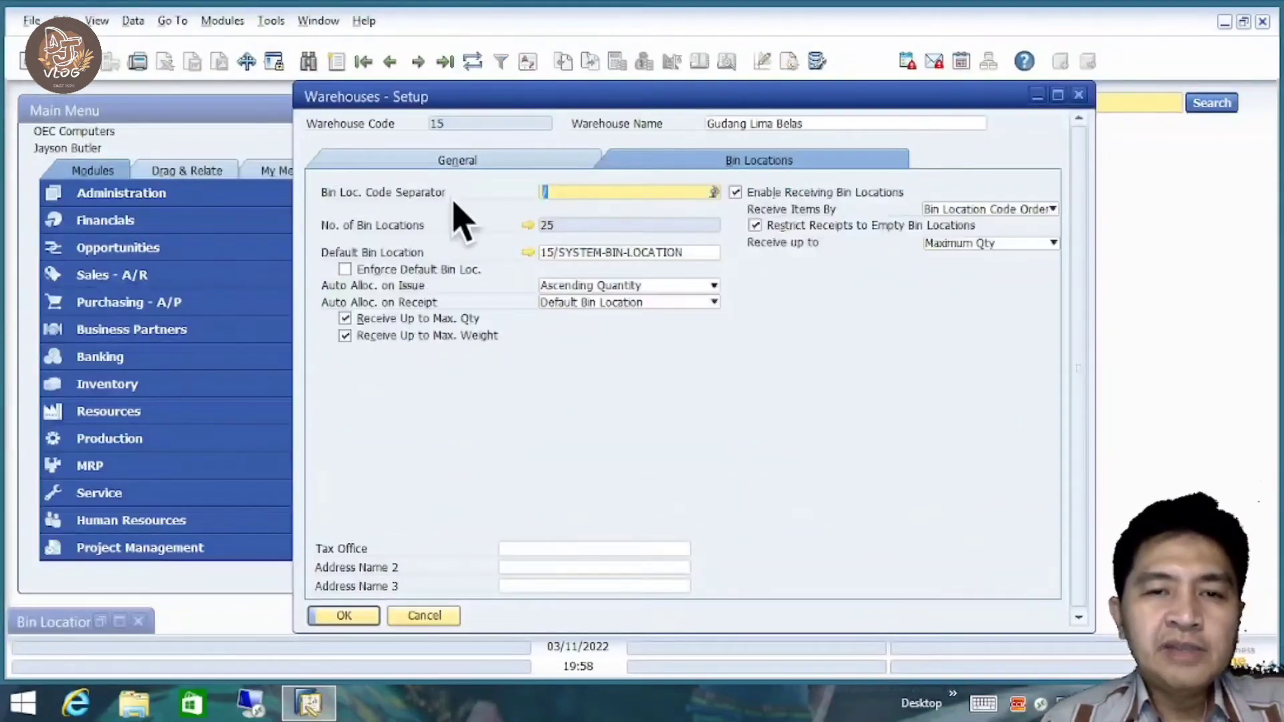
click(1081, 95)
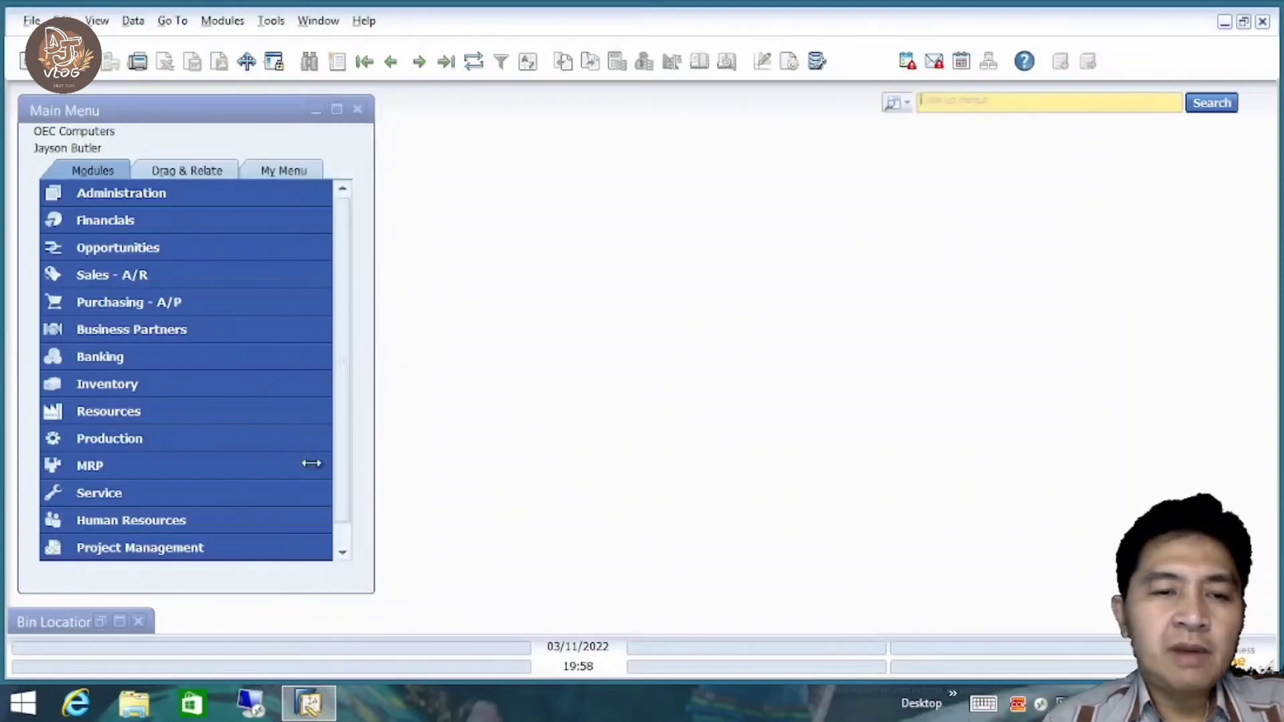
Restore the bin location management window and delete warehouse 15's bin locations for A1 to A2, S1 to S4 and L1 to L3.
click(118, 621)
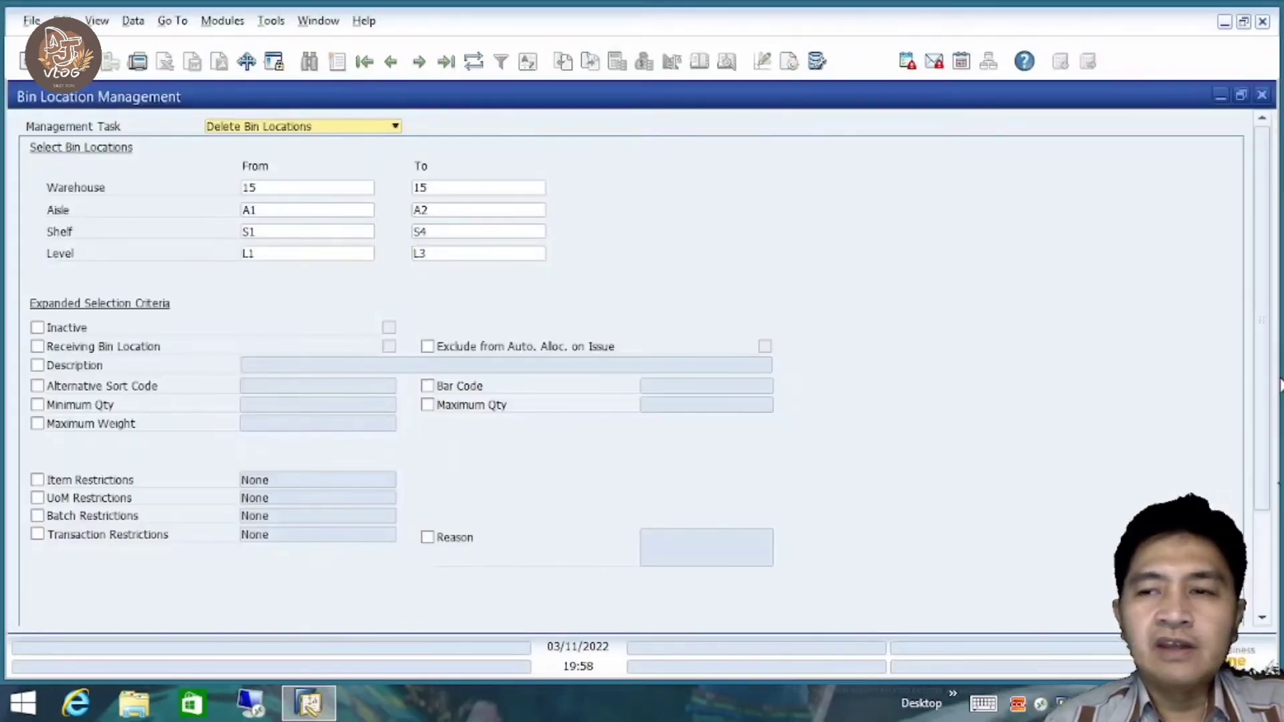
drag(1266, 370, 1252, 528)
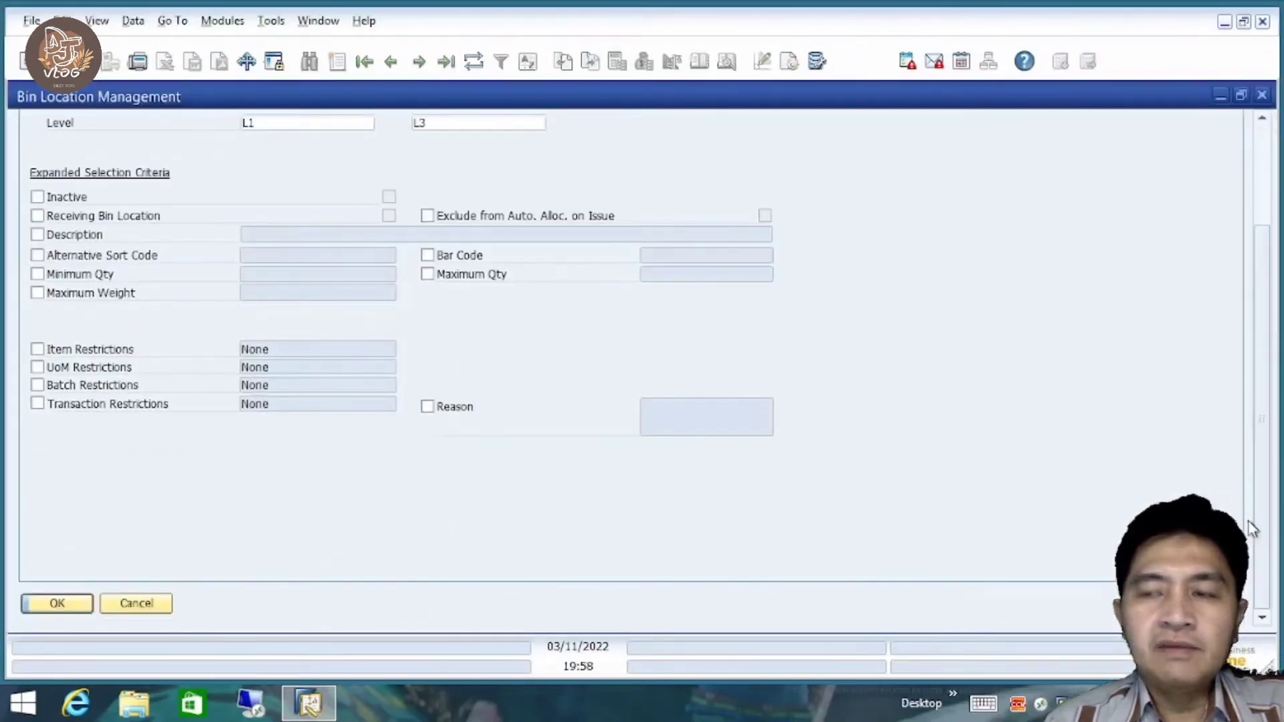
click(53, 605)
click(304, 529)
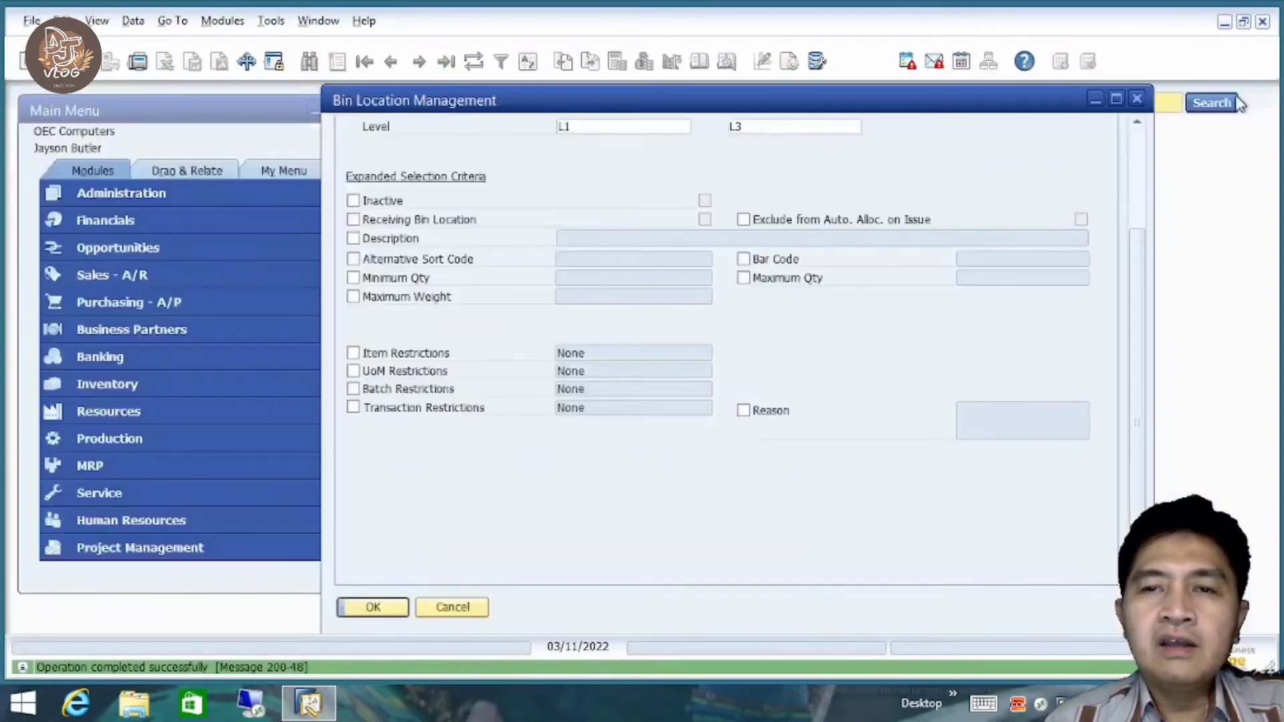
Minimize the bin location management window and find and open the warehouse setup by searching for "ware".
click(1242, 94)
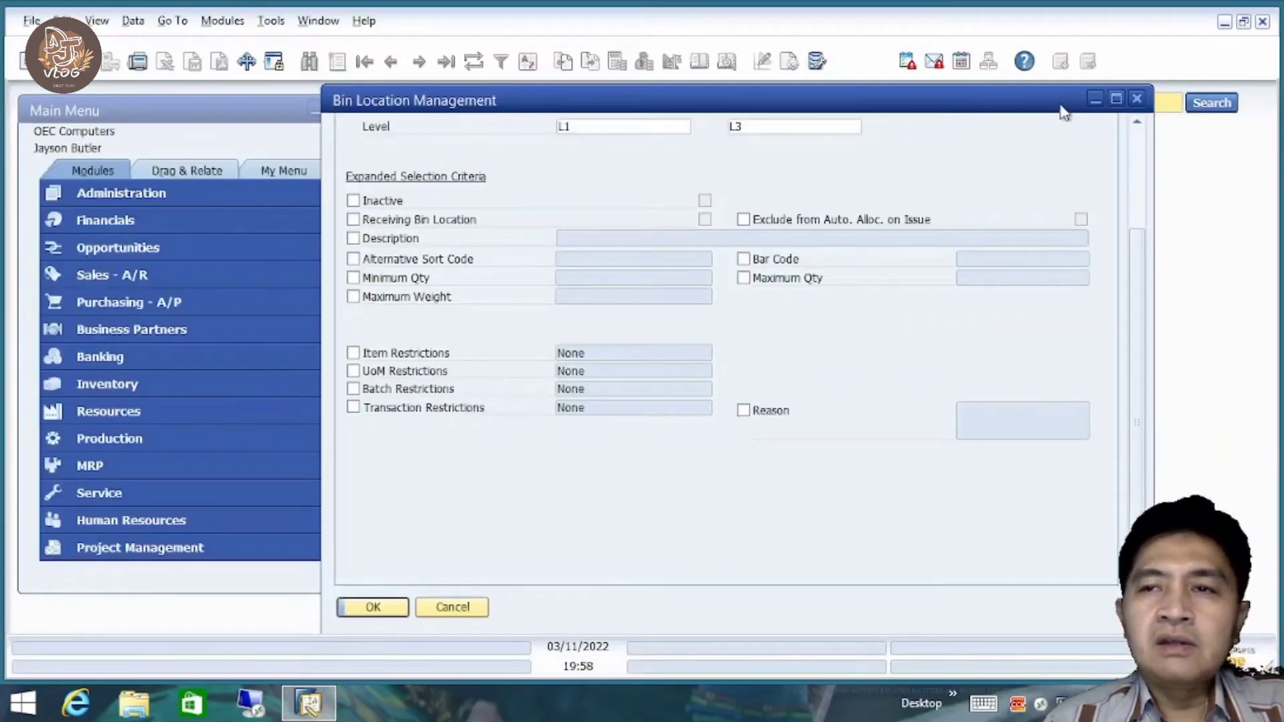
click(1097, 99)
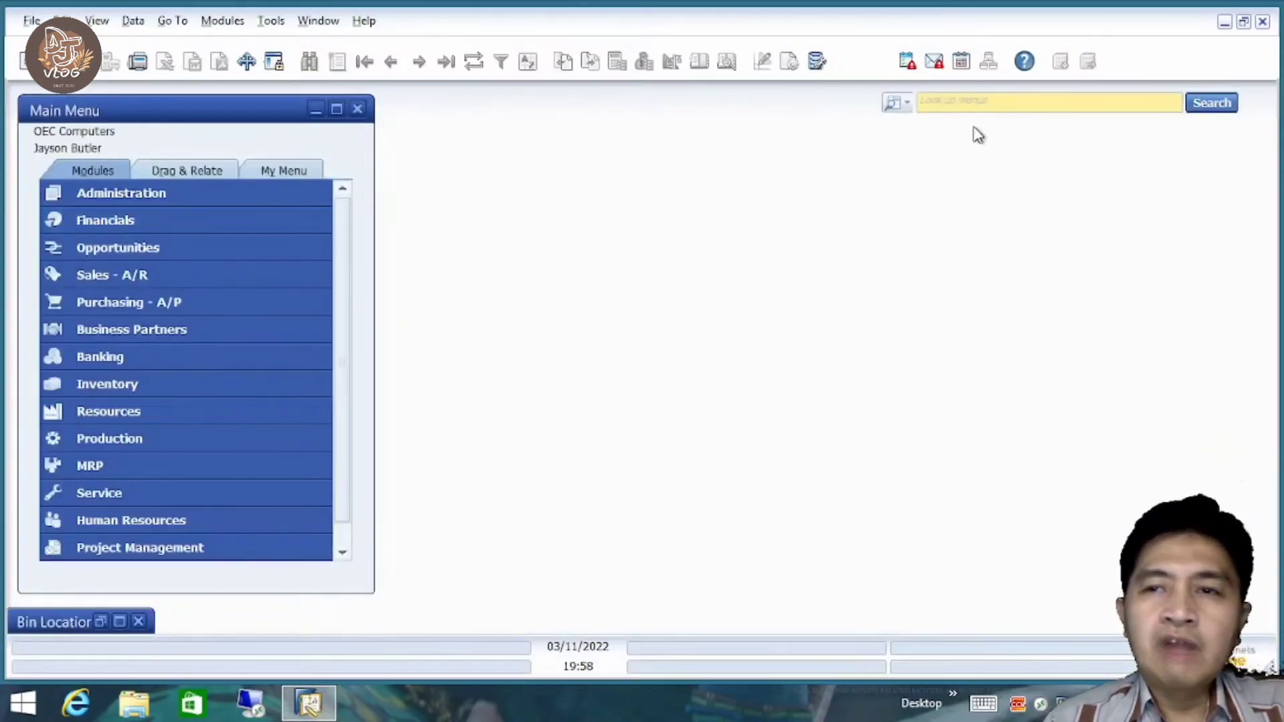
click(996, 100)
text(ware)
click(955, 142)
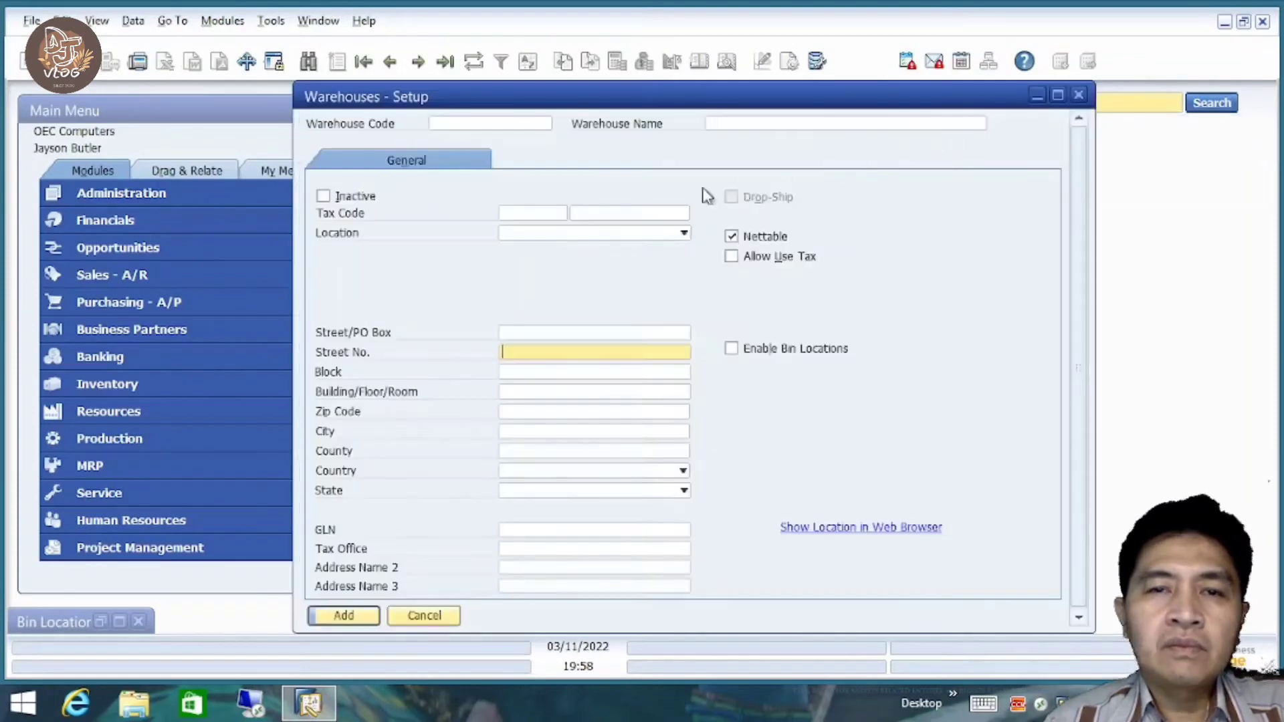
Browse the warehouse records to warehouse 12 and display its bin location settings.
click(445, 62)
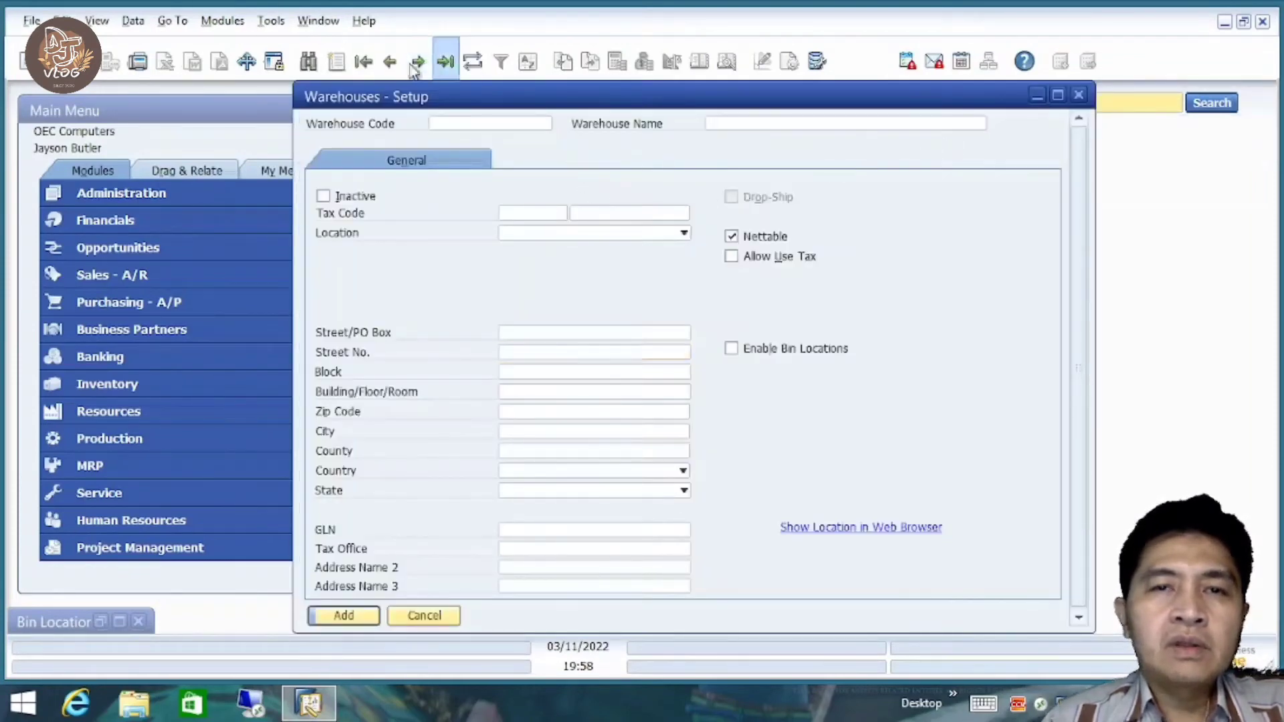
click(390, 61)
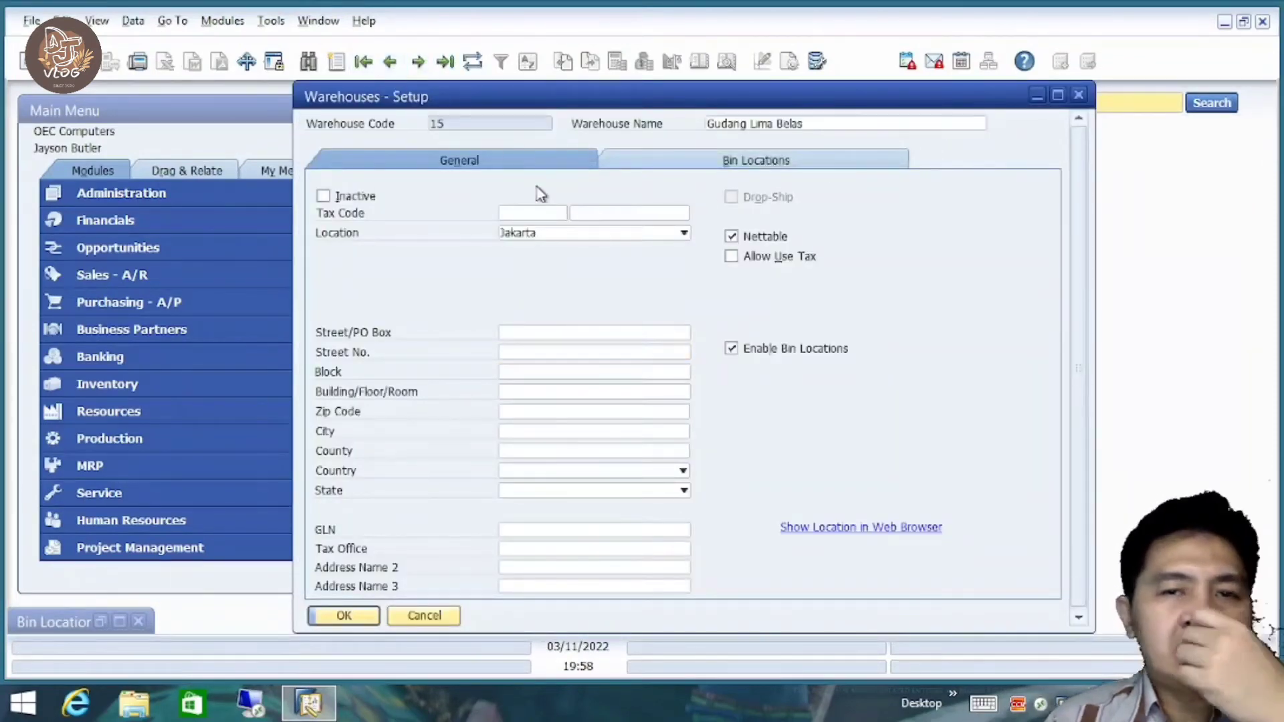
click(665, 167)
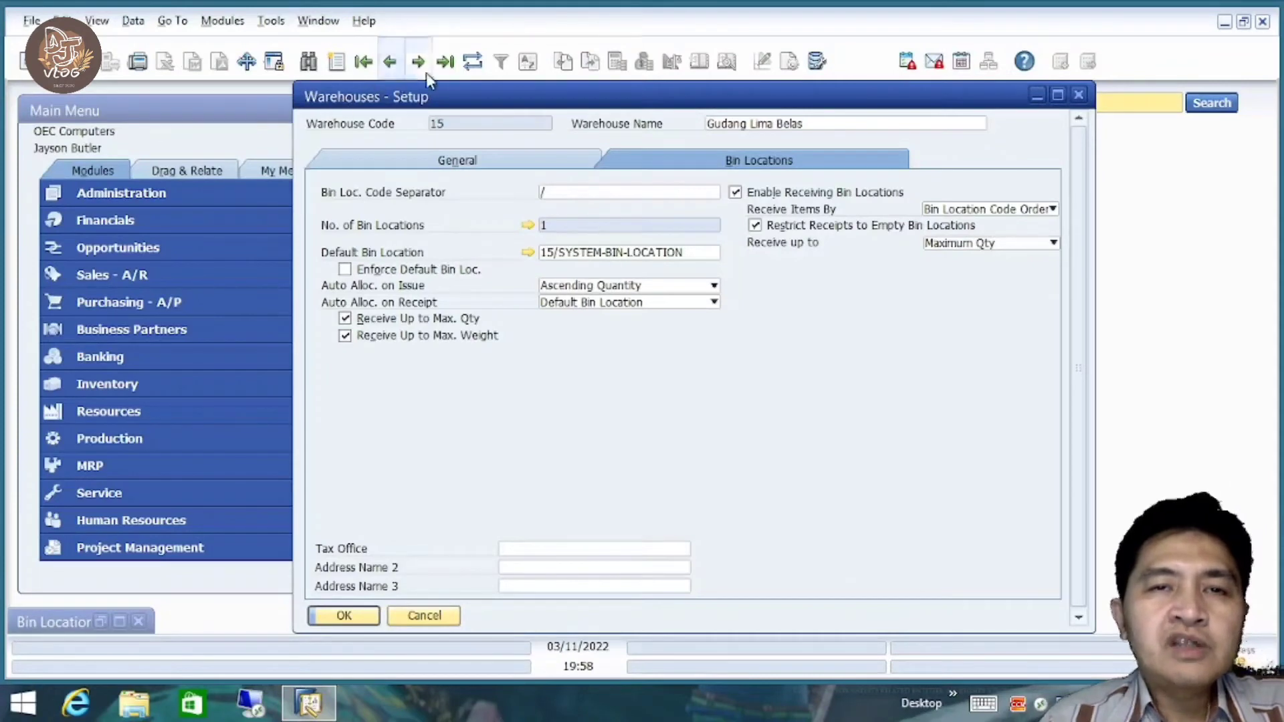
click(391, 63)
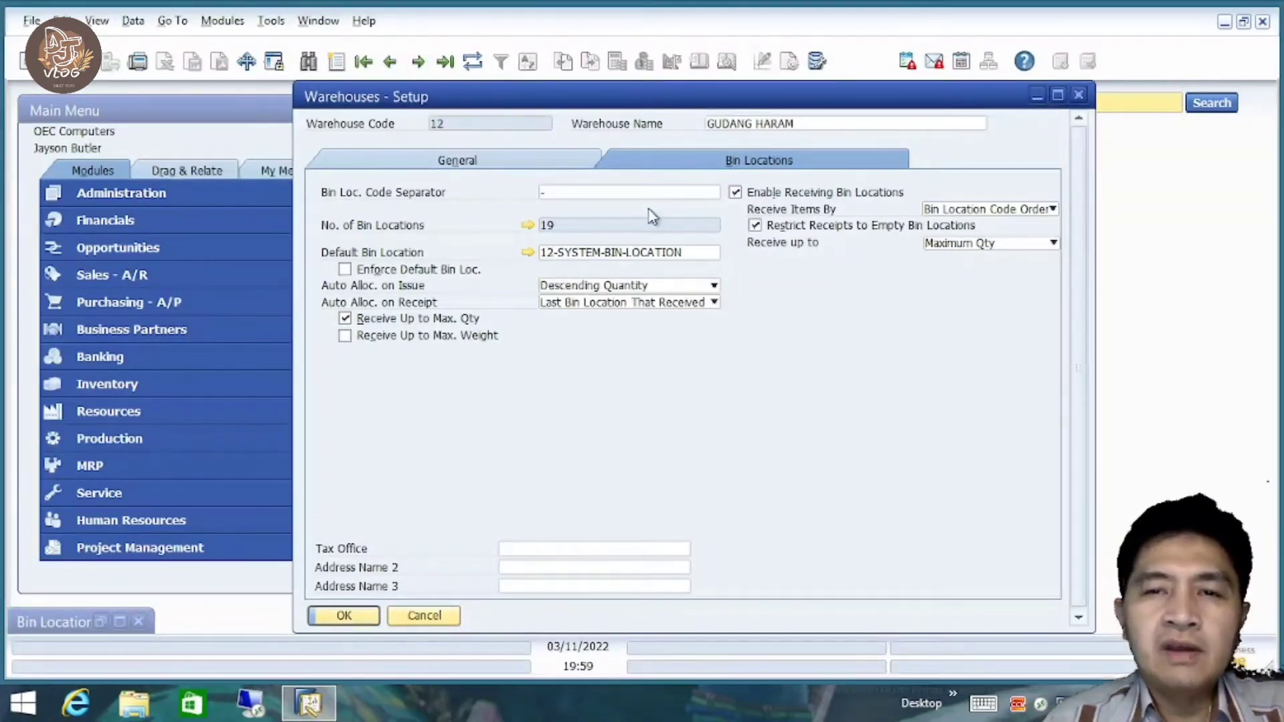
Inspect warehouse 12's bin location list and the item content of bin 12-A1-S1-L2, then close both lists.
click(530, 224)
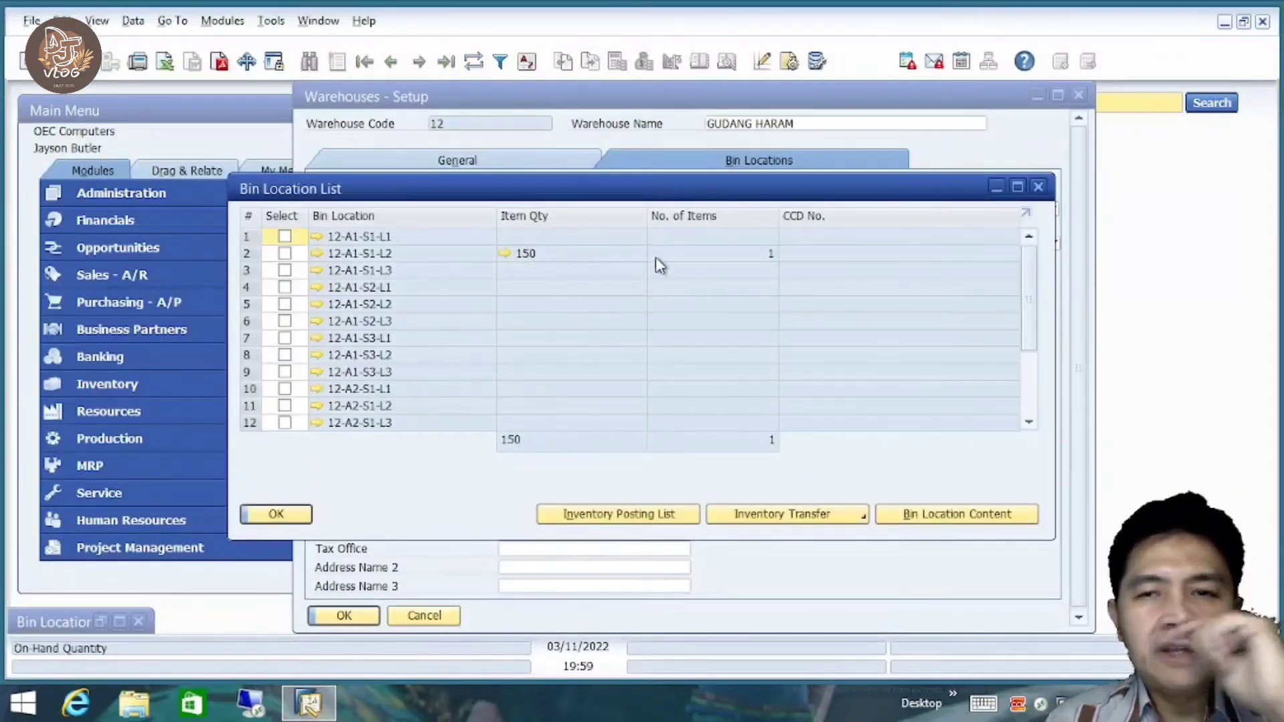
click(506, 254)
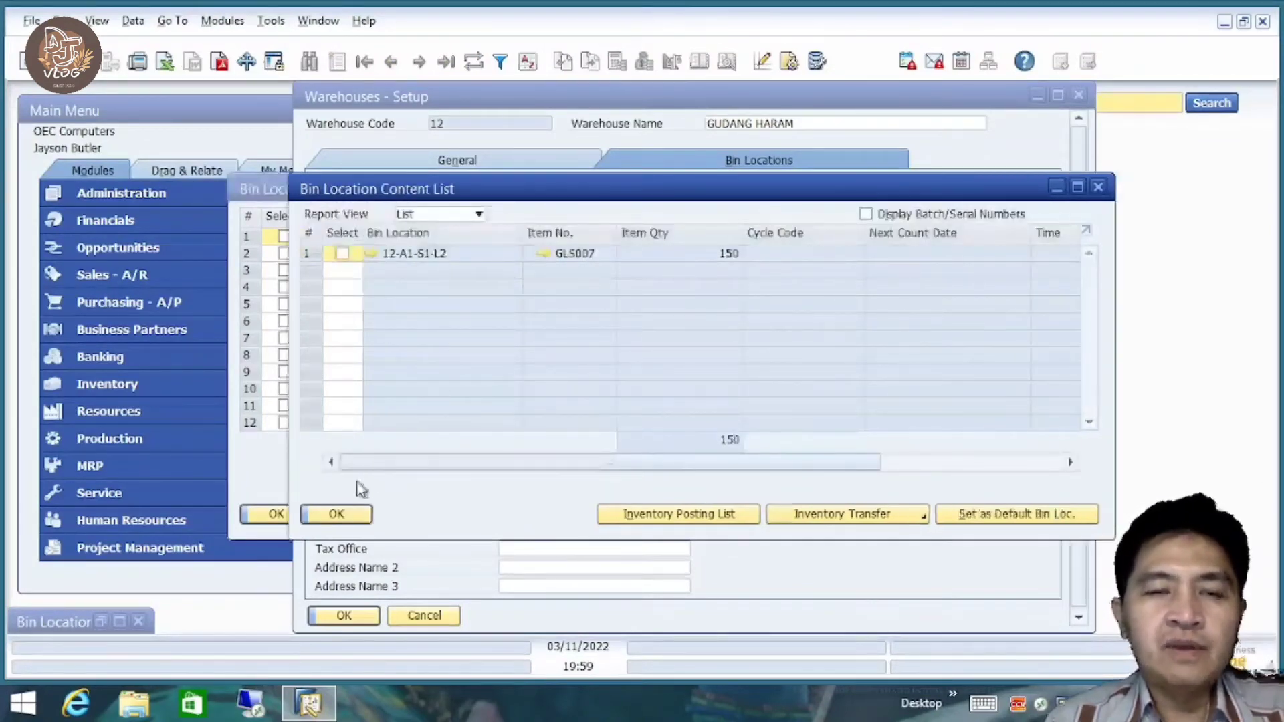
click(336, 514)
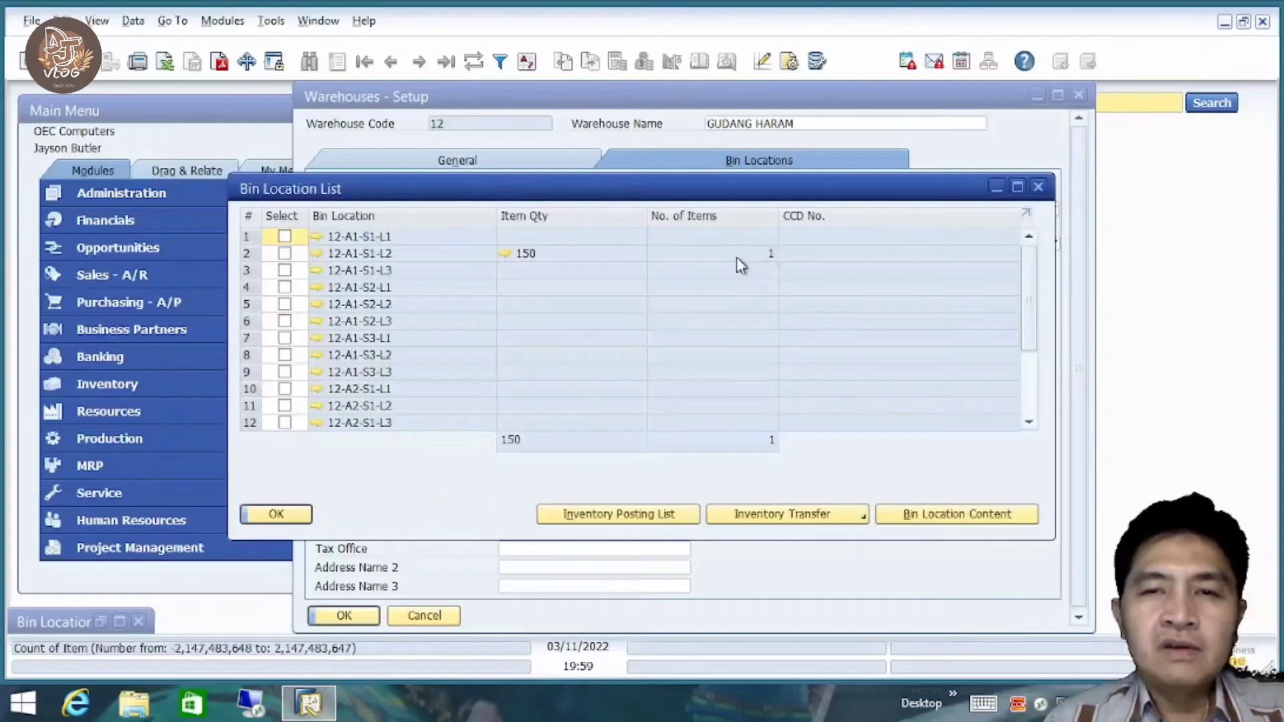
click(541, 260)
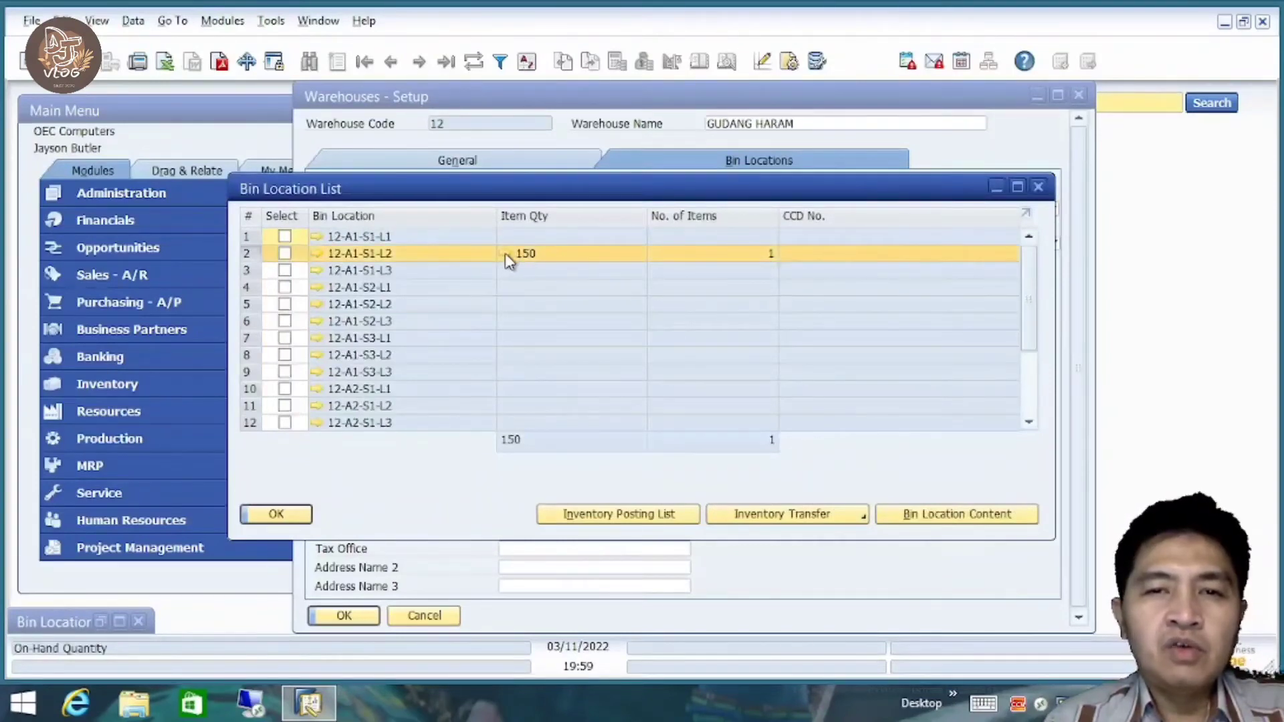
click(506, 253)
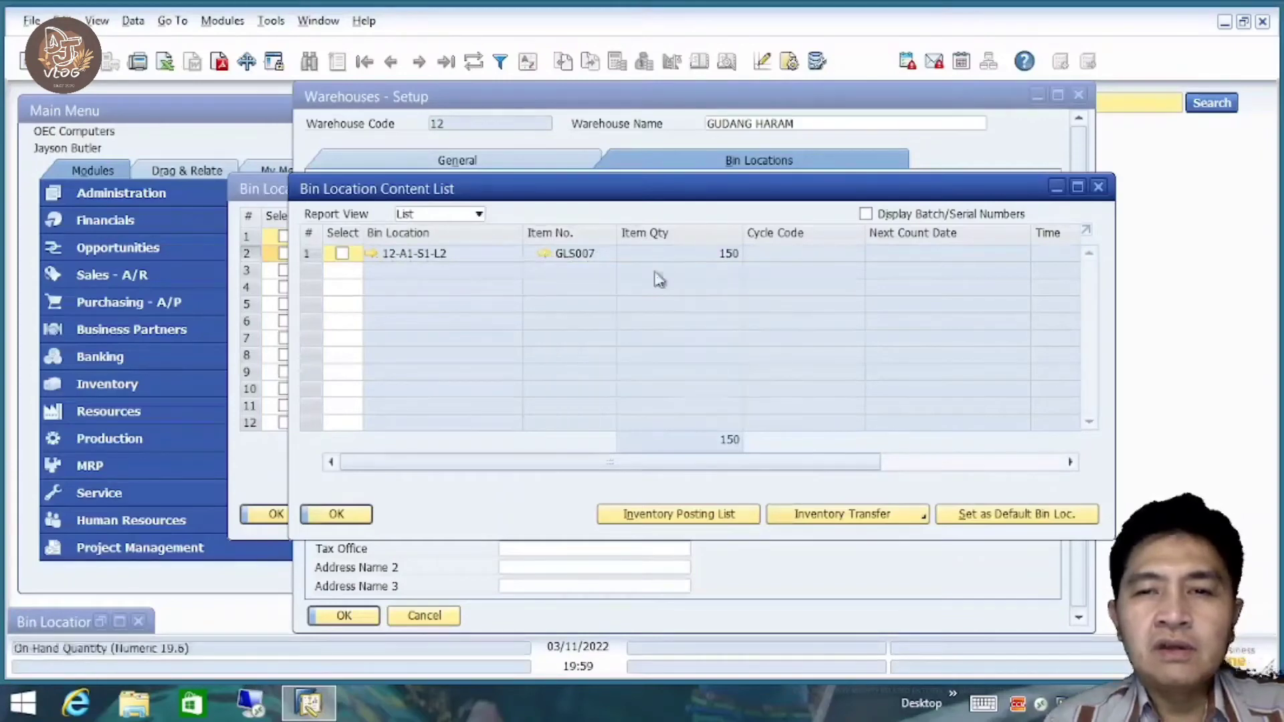
click(336, 515)
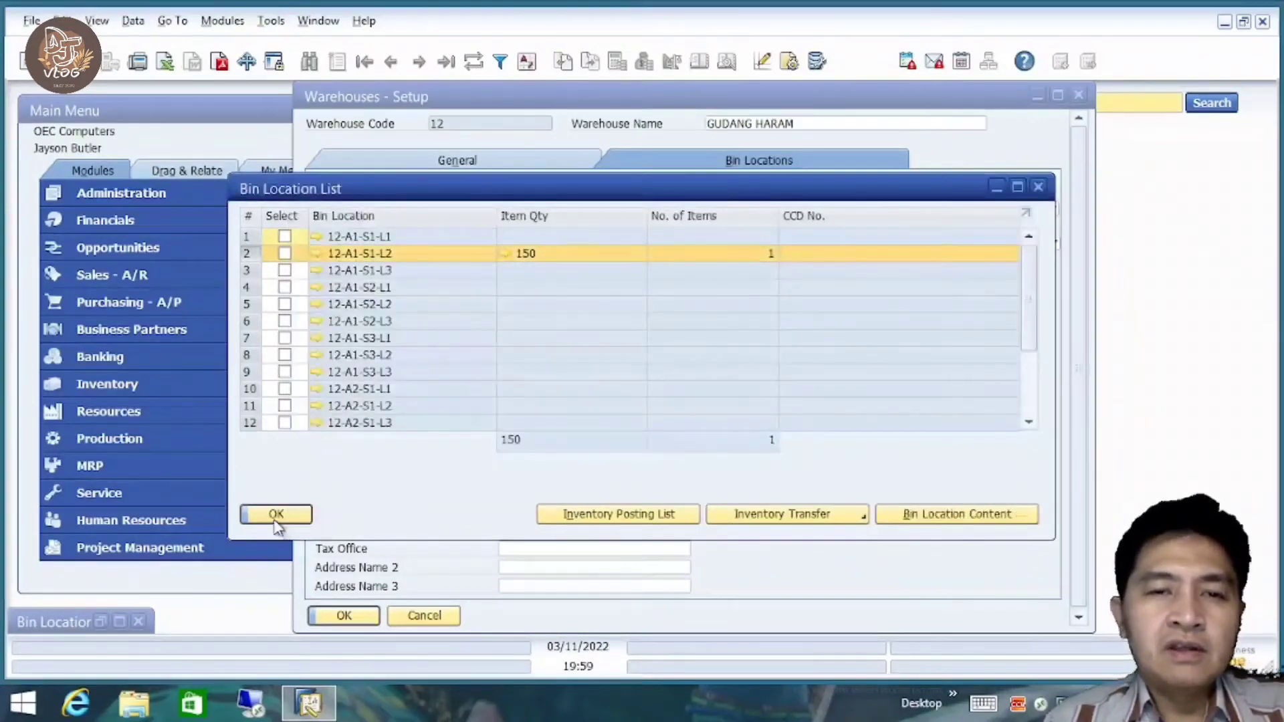
click(276, 514)
Restore the Bin Location Management window and set the warehouse range for deletion from 12 to 12.
click(119, 621)
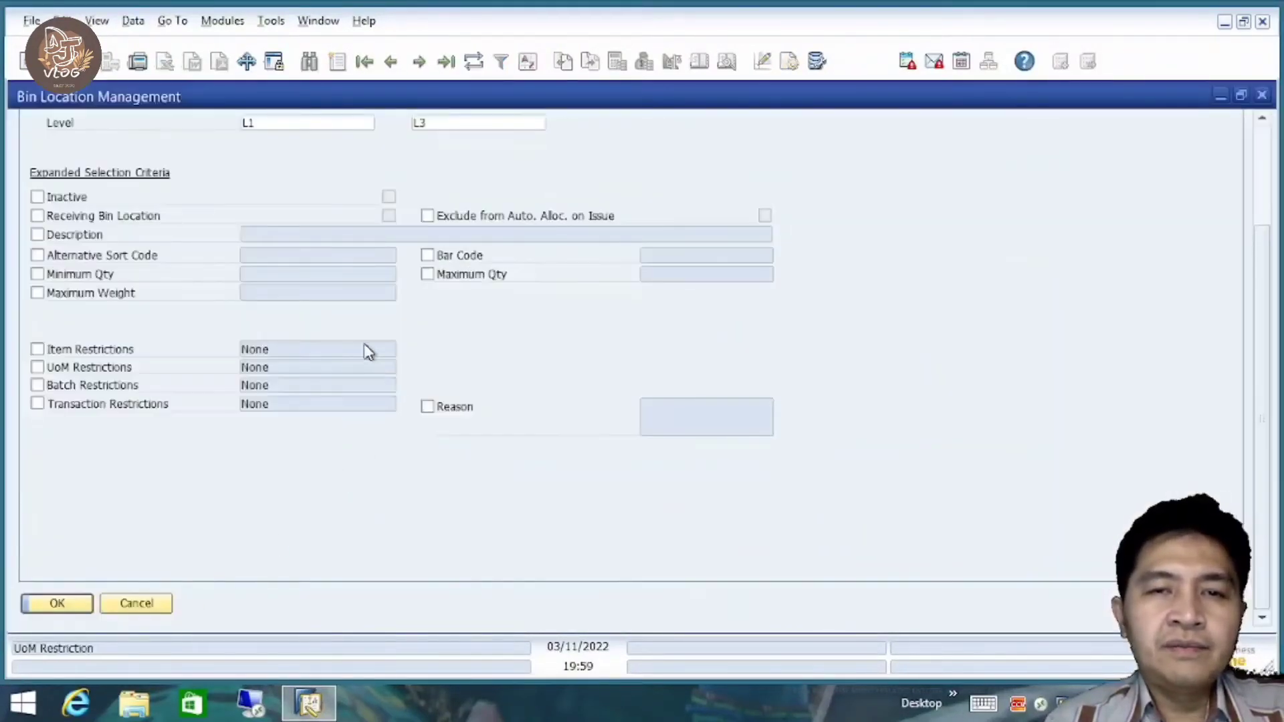
drag(1266, 279, 1238, 134)
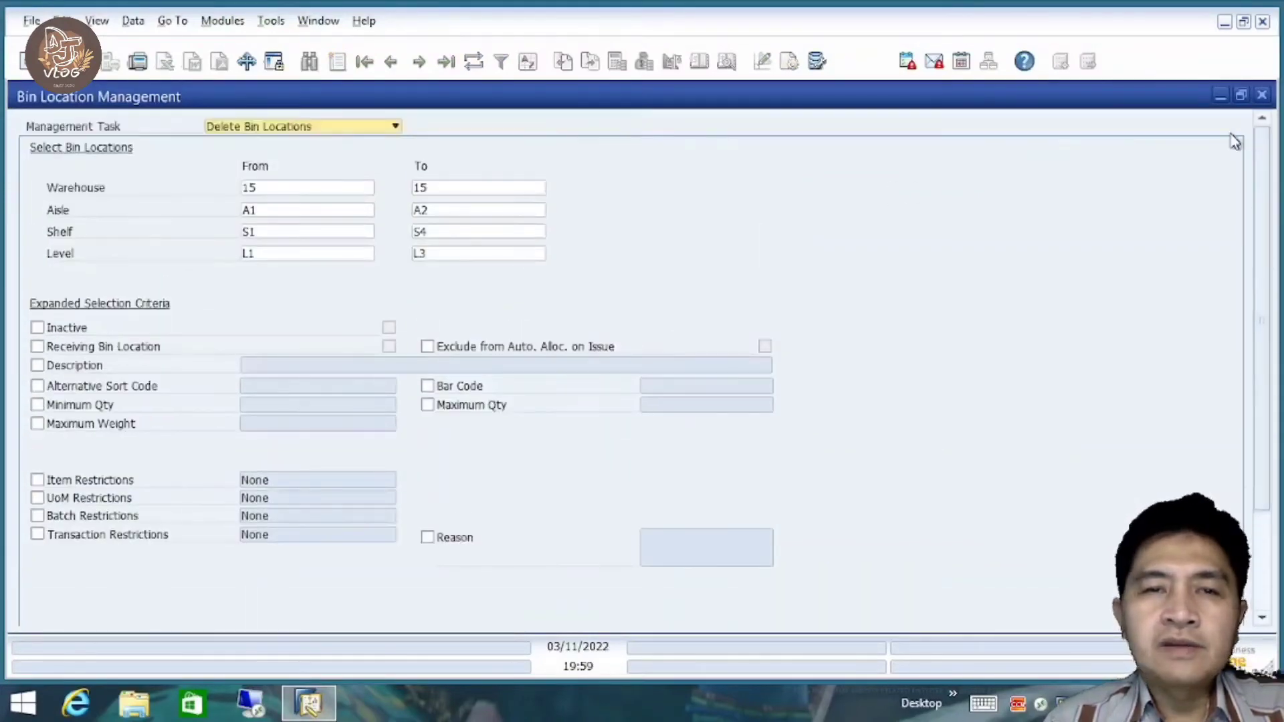
click(286, 192)
text(1)
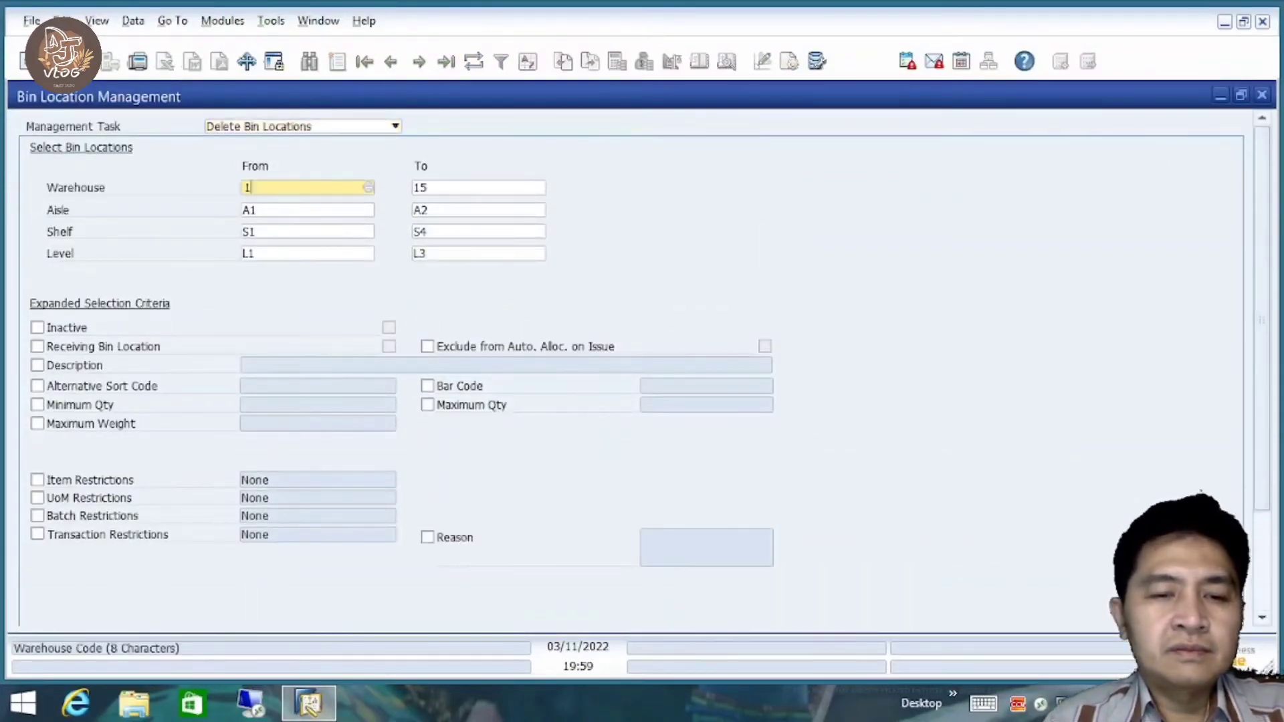
text(2)
key(Tab)
text(12)
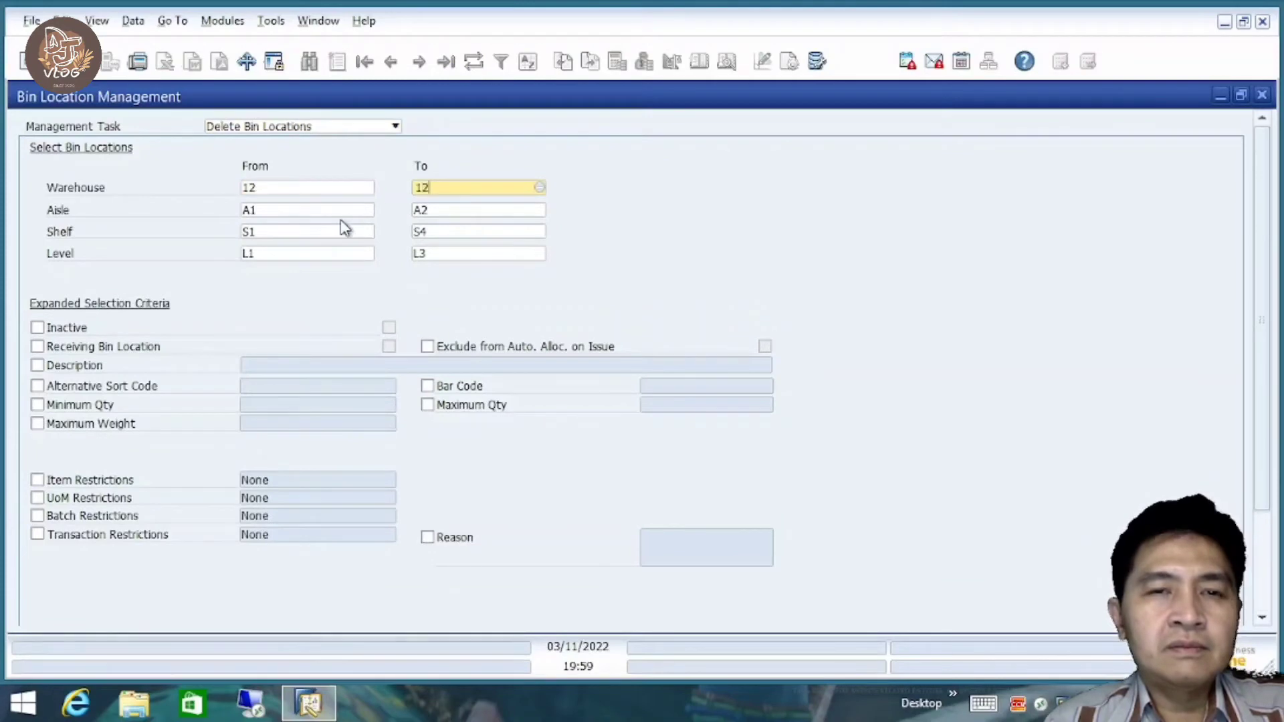
Clear the From and To values for aisle, shelf and level in the bin location selection.
click(325, 210)
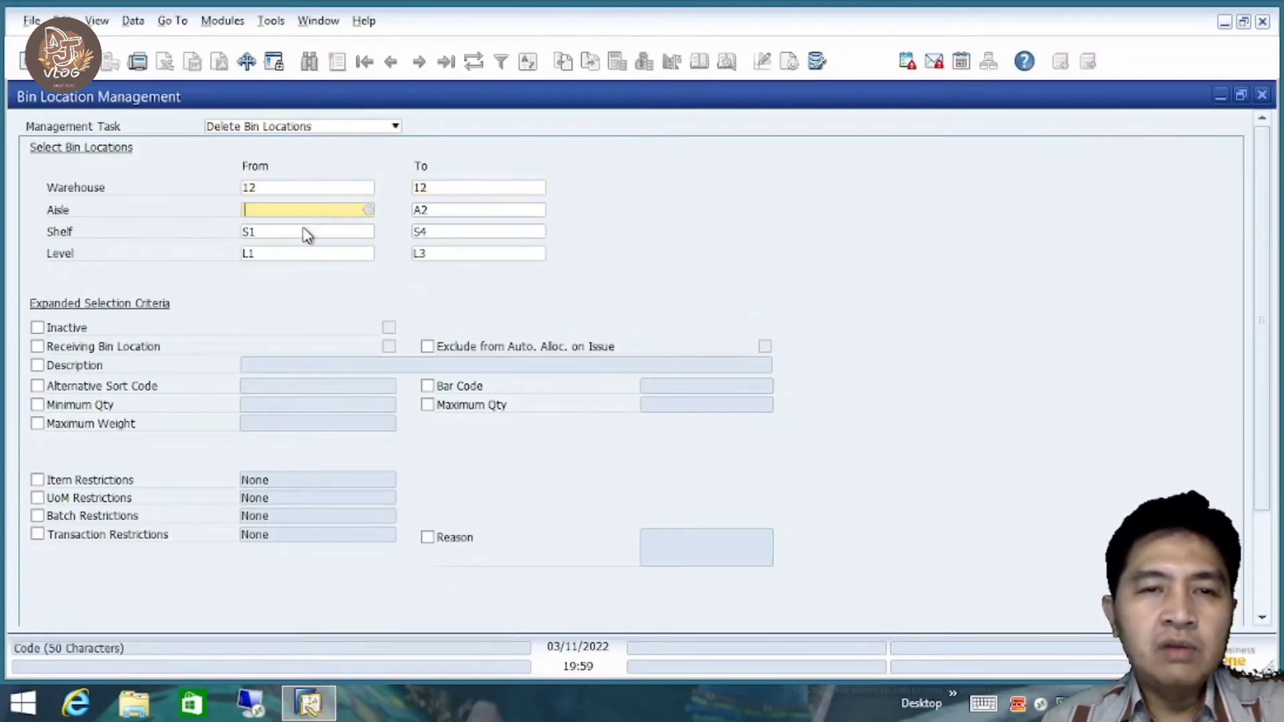
click(303, 234)
key(BackSpace)
click(301, 253)
key(BackSpace)
click(457, 253)
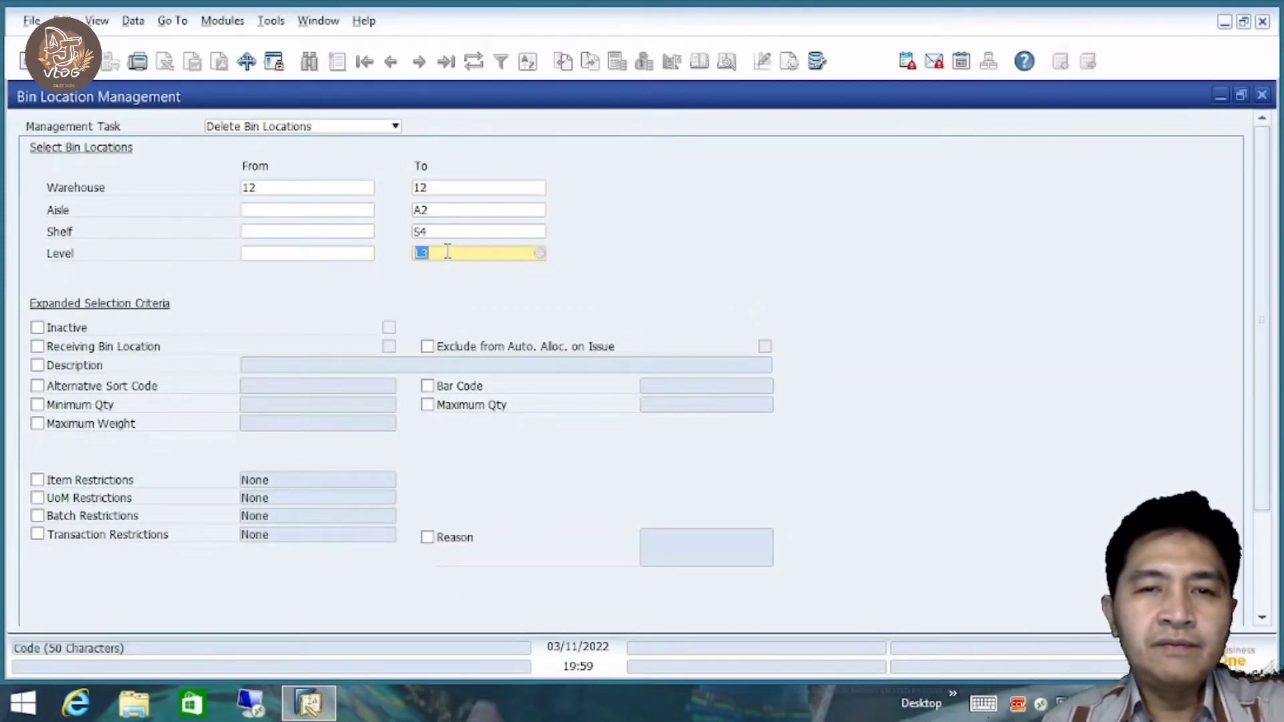
key(BackSpace)
click(444, 233)
key(BackSpace)
click(439, 210)
key(BackSpace)
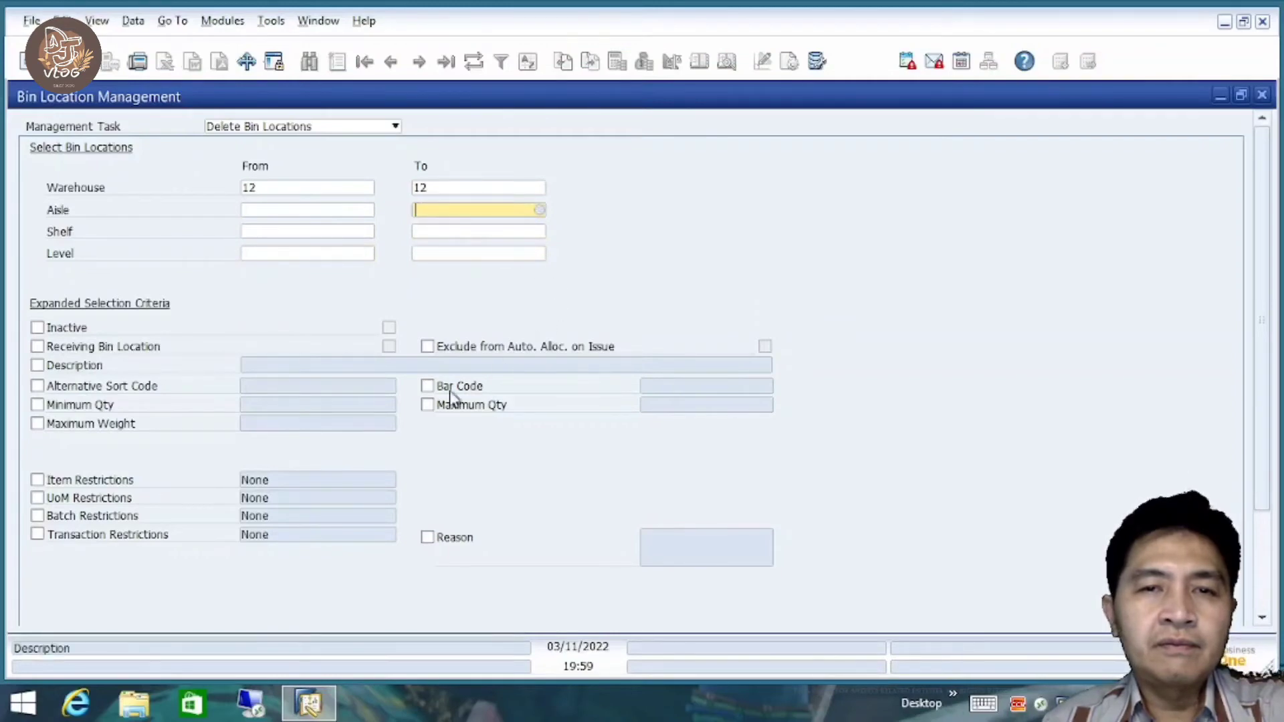
Generate the deletion preview for warehouse 12's bin locations and look through the listed bin codes.
scroll(995, 516, down, 3)
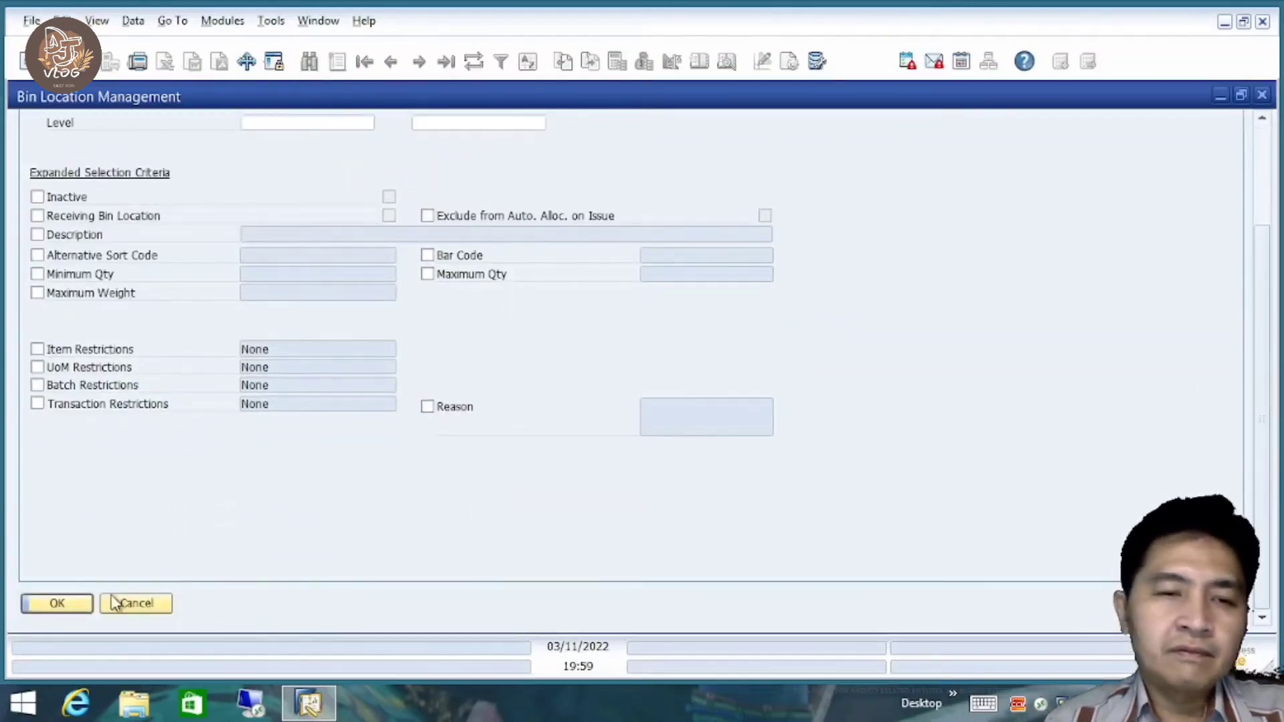
click(67, 604)
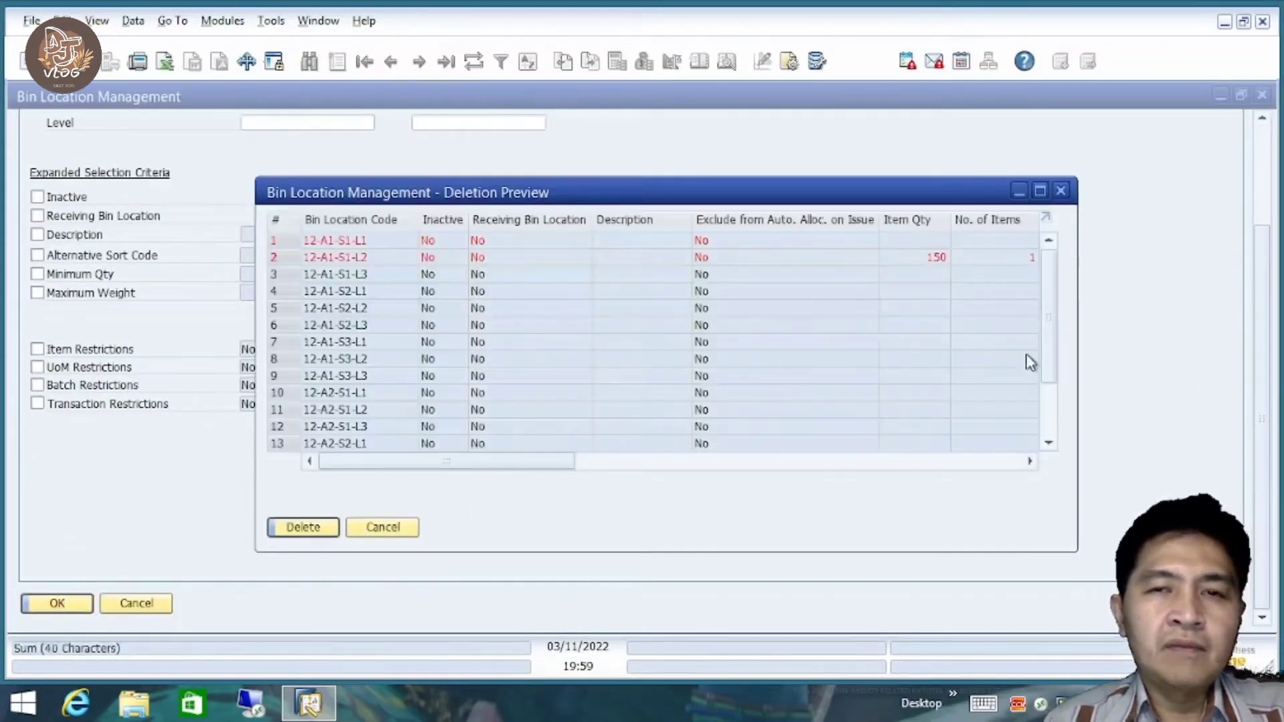
scroll(1055, 337, down, 1)
scroll(1055, 337, down, 5)
scroll(1050, 278, up, 6)
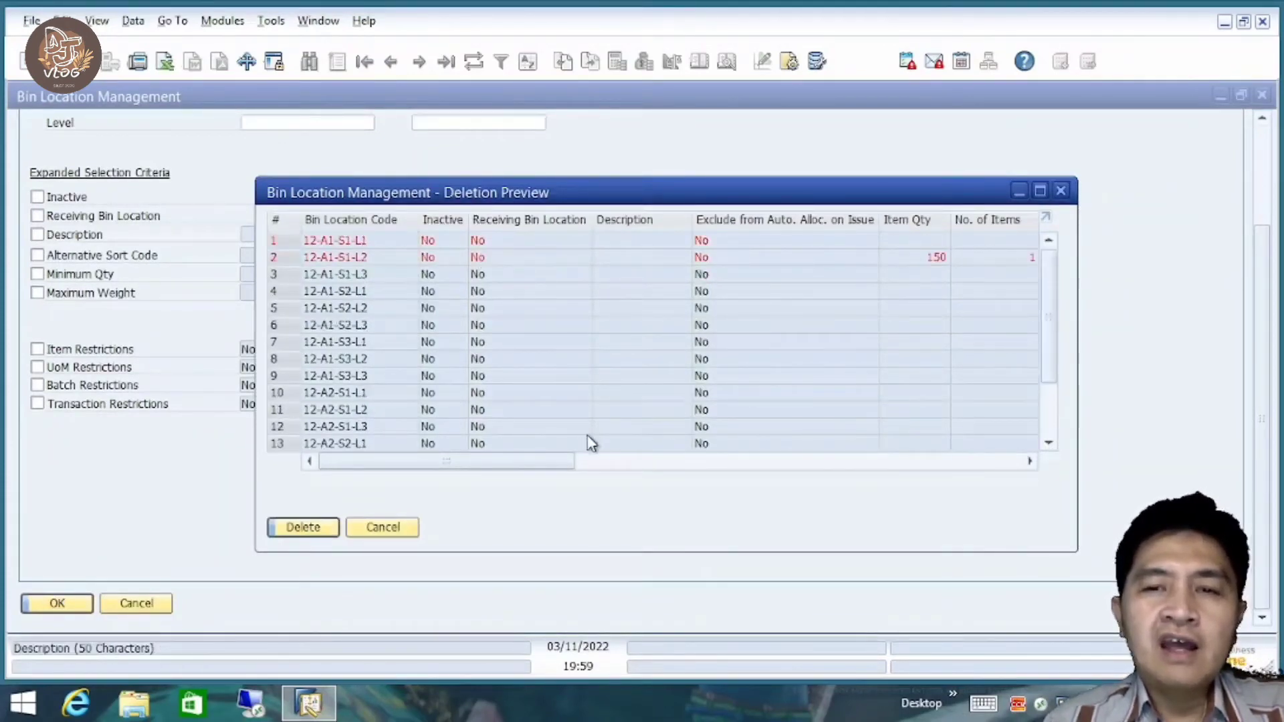
Examine the item quantity and remaining columns in the expanded deletion preview, then close it without deleting.
click(622, 463)
drag(622, 468, 651, 461)
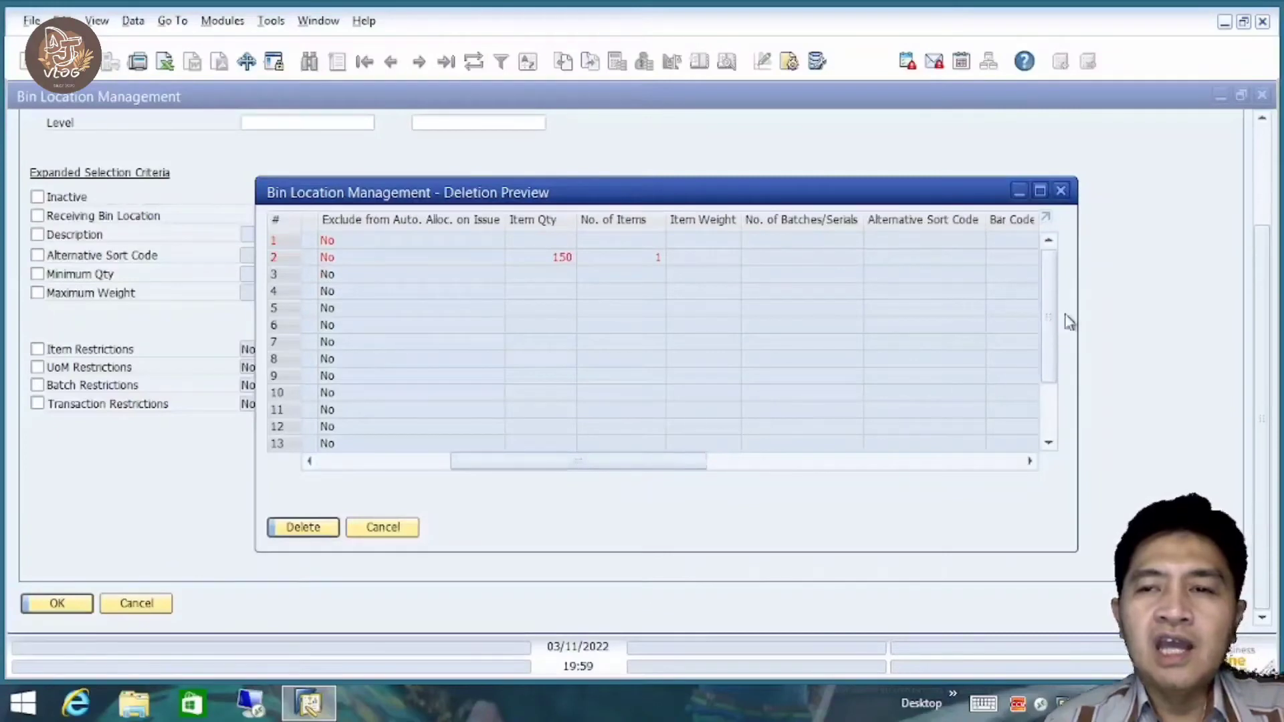
scroll(1055, 312, down, 5)
scroll(1057, 359, up, 5)
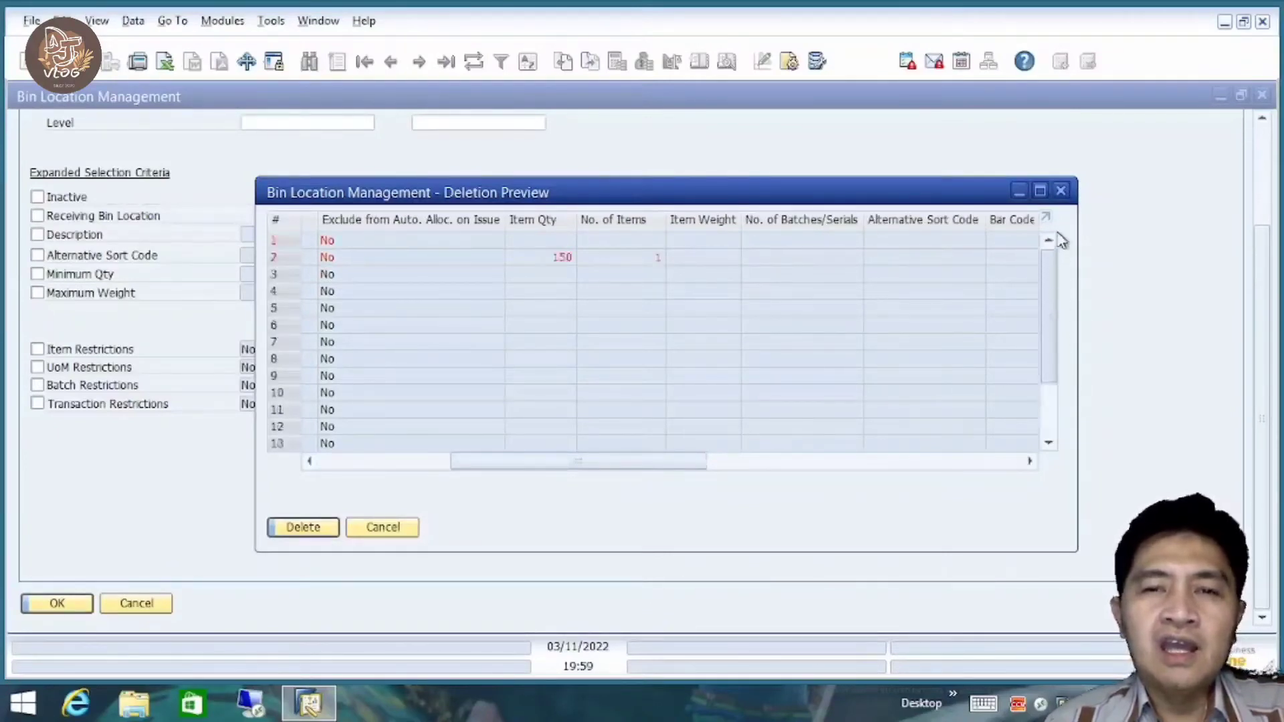
scroll(1050, 385, down, 5)
drag(1046, 378, 1044, 237)
click(1046, 218)
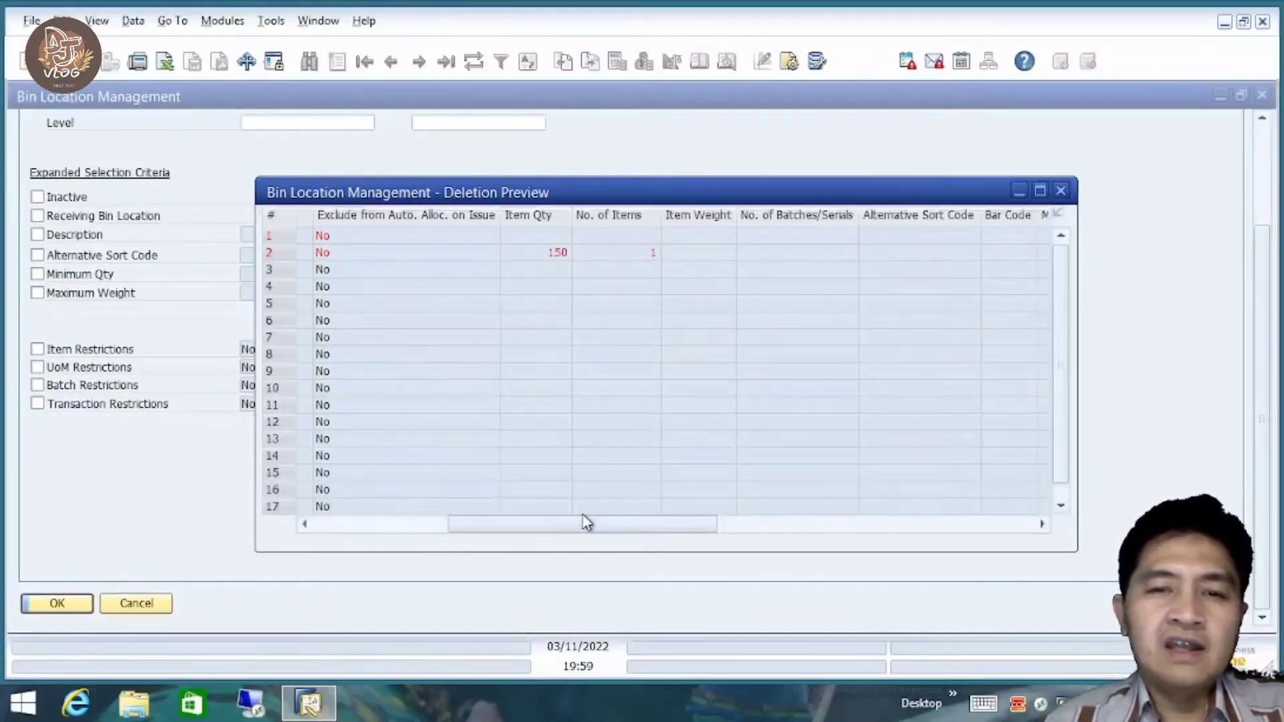
click(580, 512)
click(330, 529)
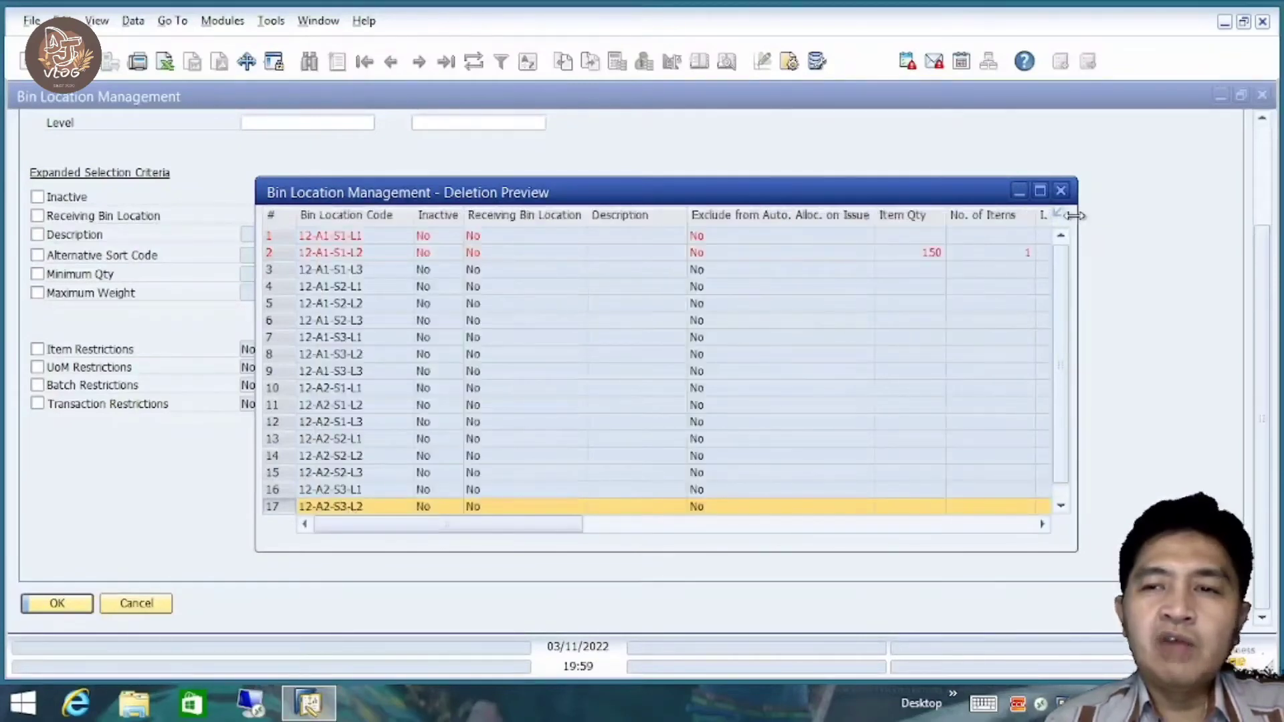
click(1061, 191)
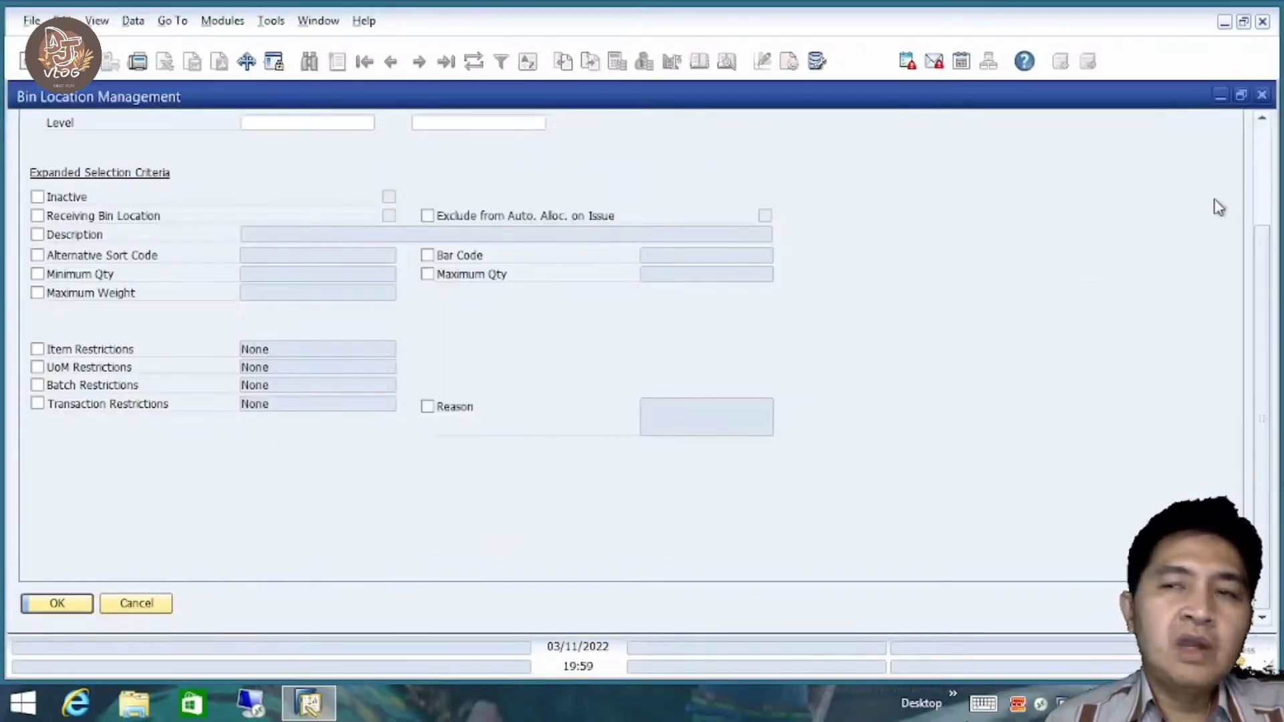
Close the Bin Location Management and Warehouses - Setup windows.
drag(1263, 262, 1262, 120)
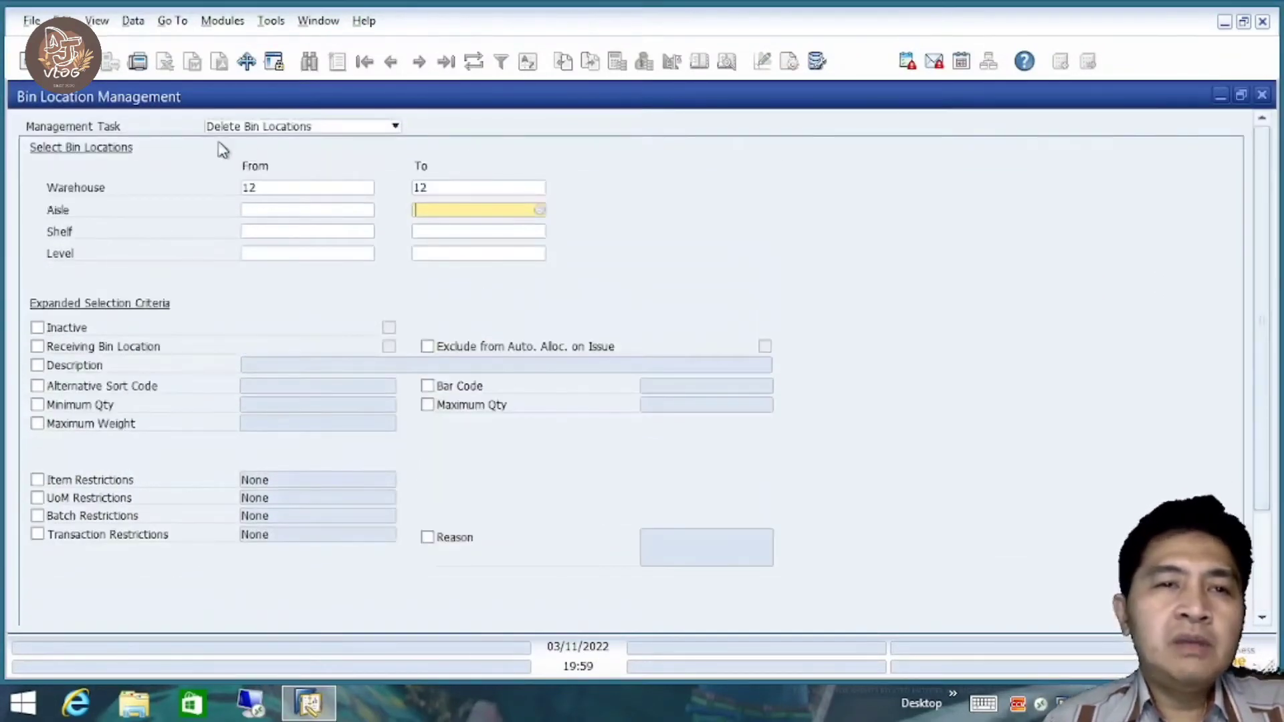
click(1262, 95)
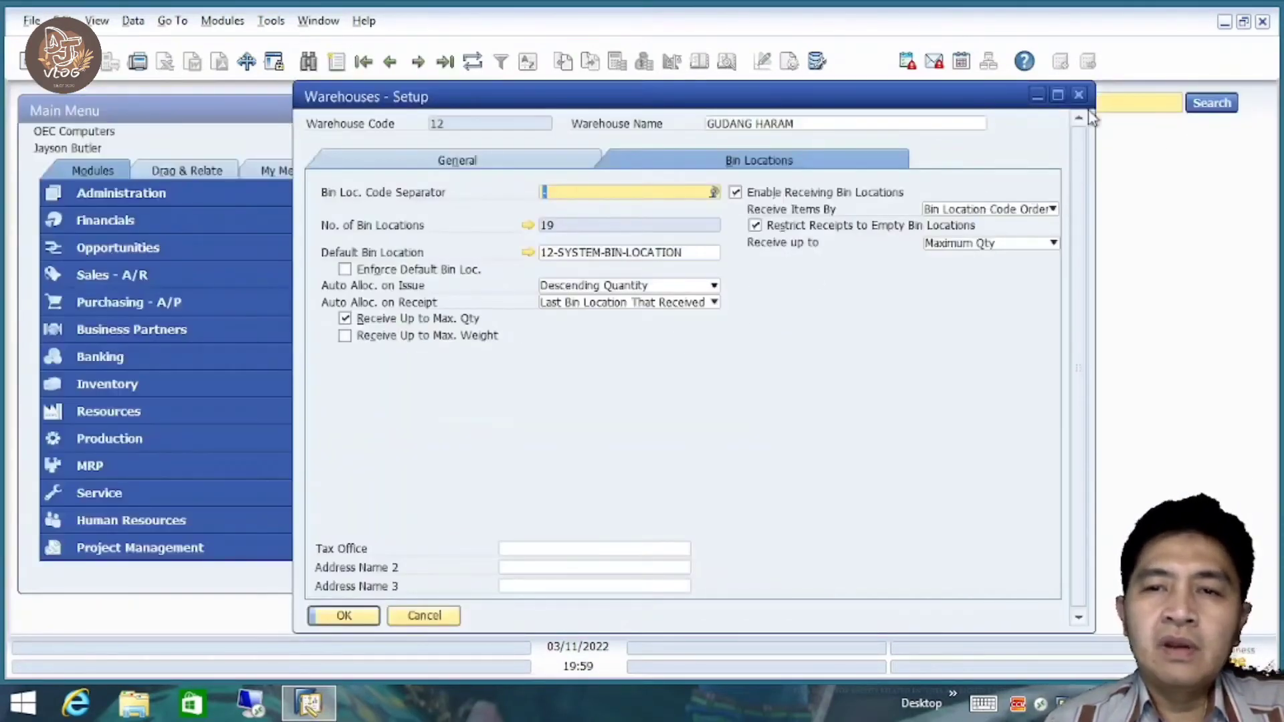
click(1079, 94)
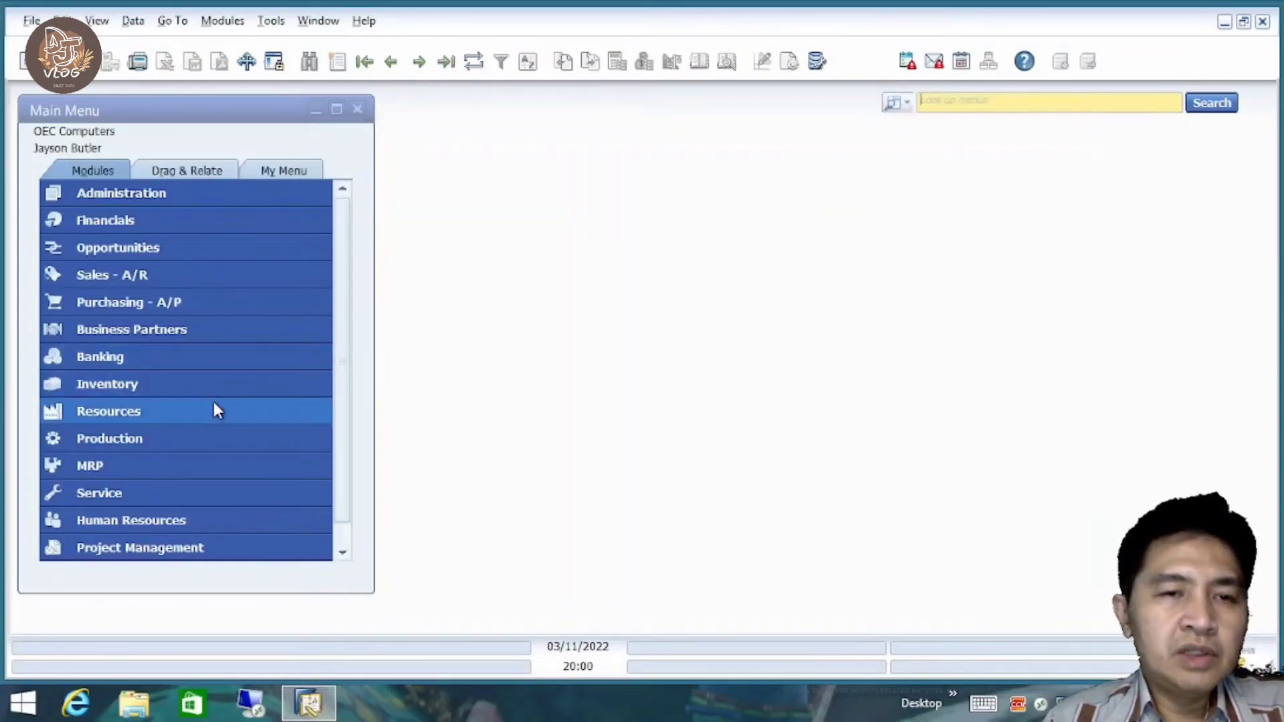
Open Bin Location Code Modification from the Inventory module's bin location functions and move its window clear of the main menu.
click(192, 376)
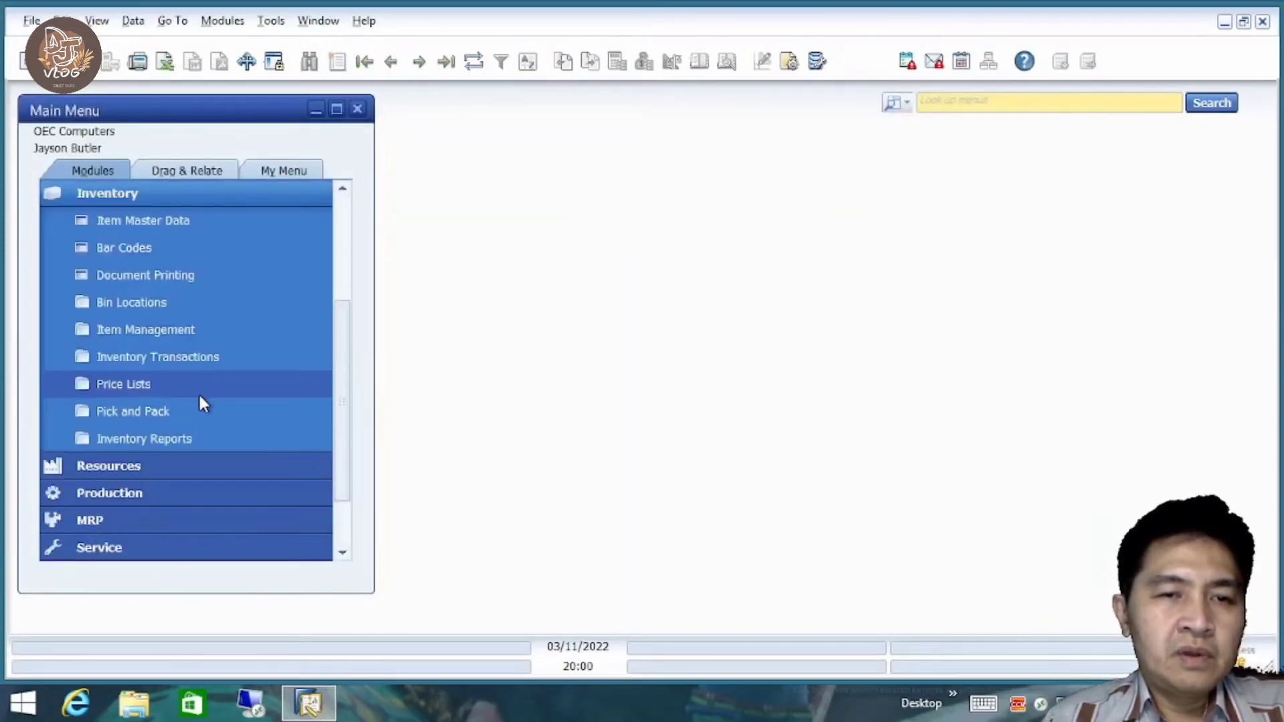
click(188, 308)
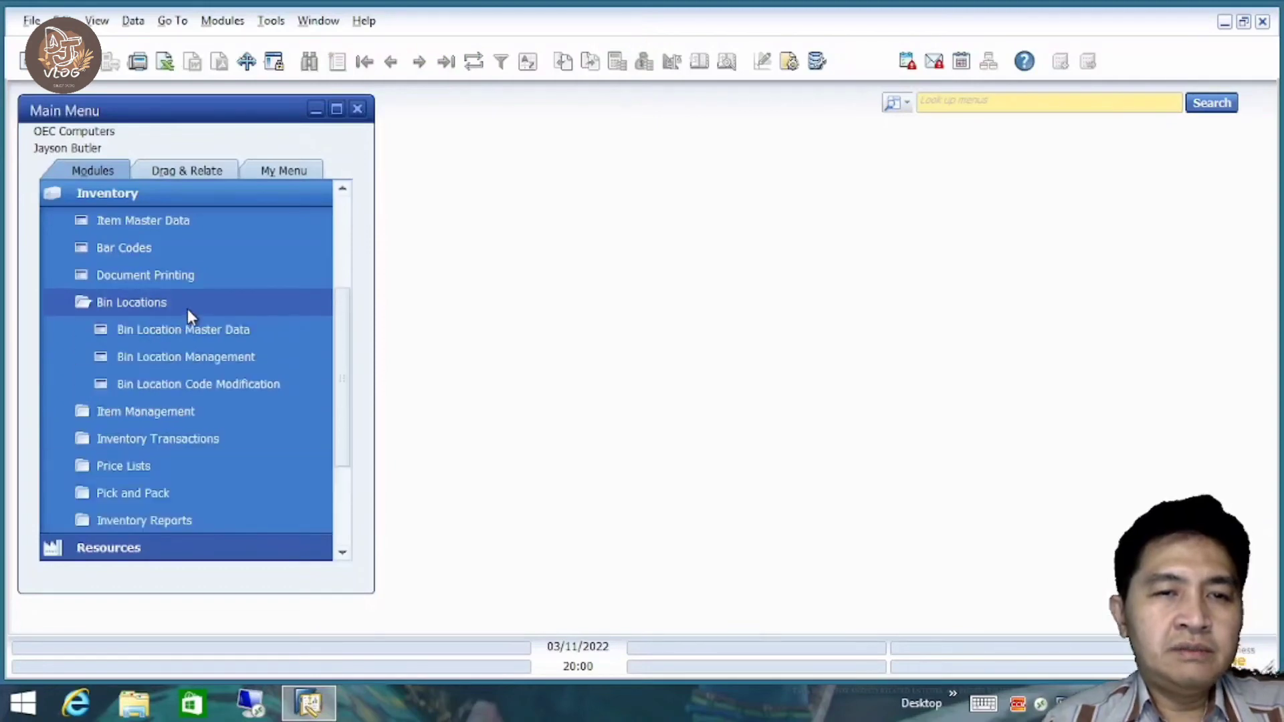
click(229, 385)
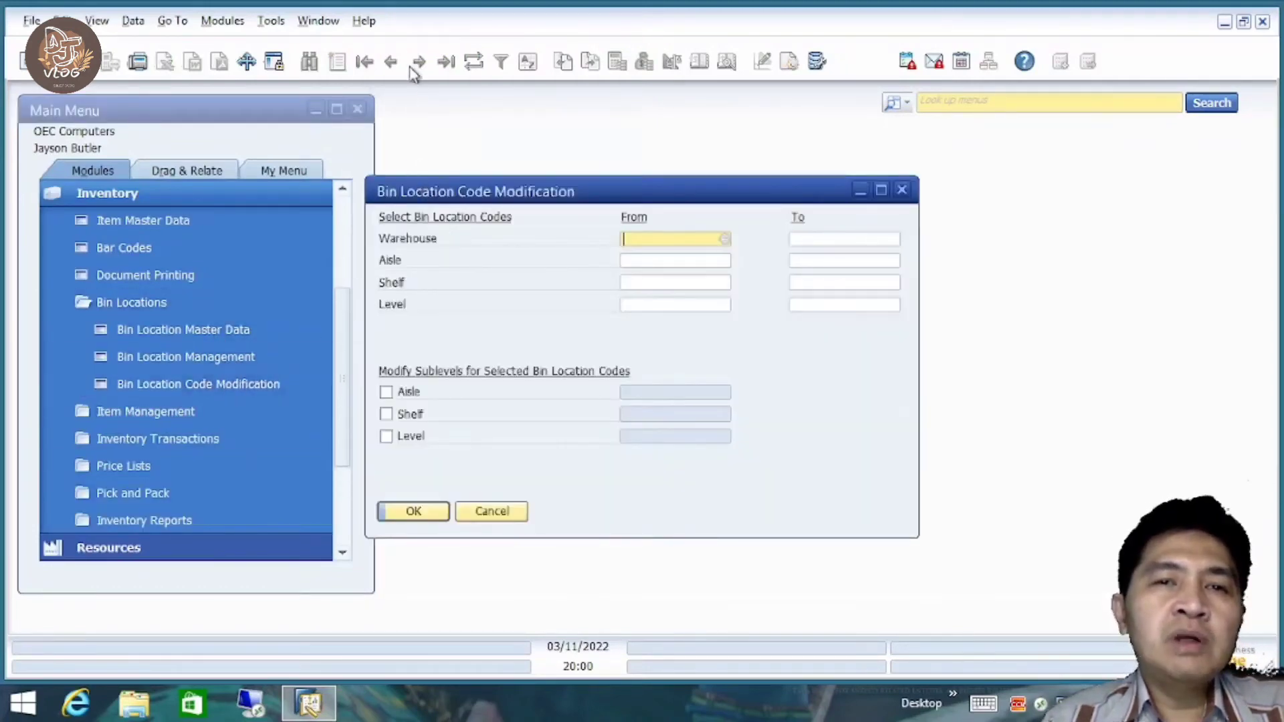
drag(508, 192, 570, 188)
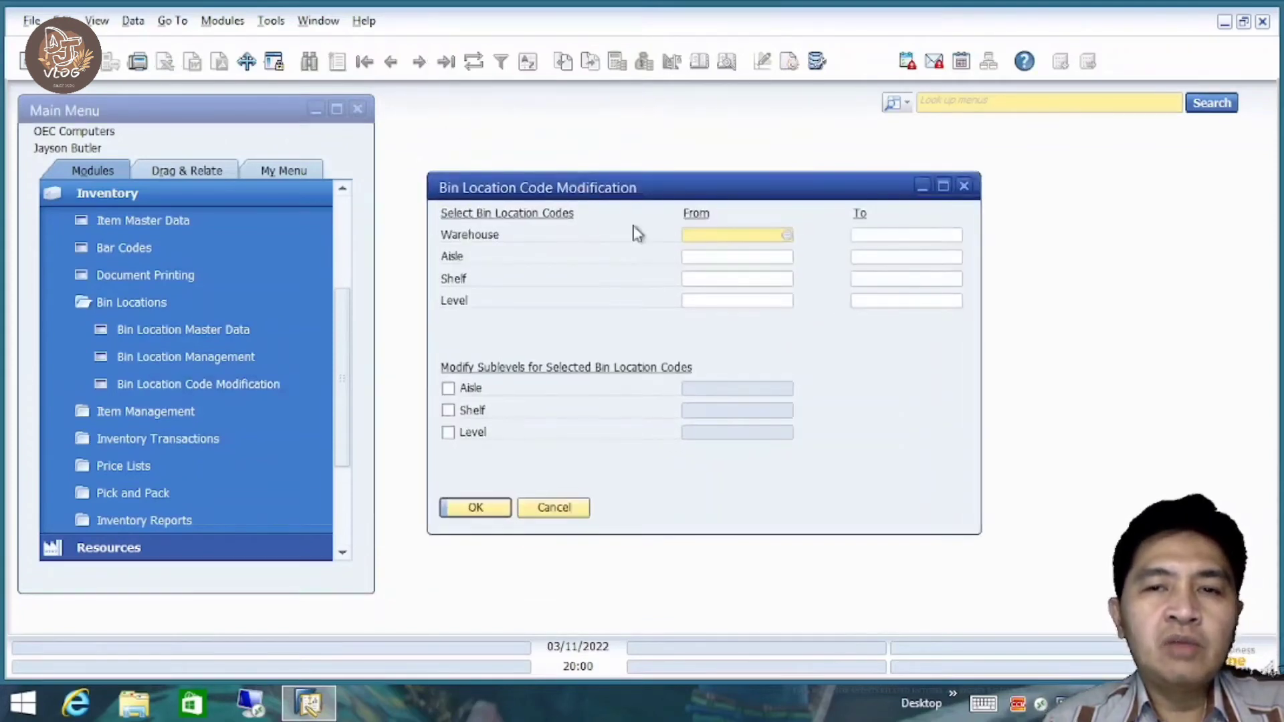
Enable aisle modification in Bin Location Code Modification, view the list of available aisle codes, and cancel without changing any codes.
click(737, 259)
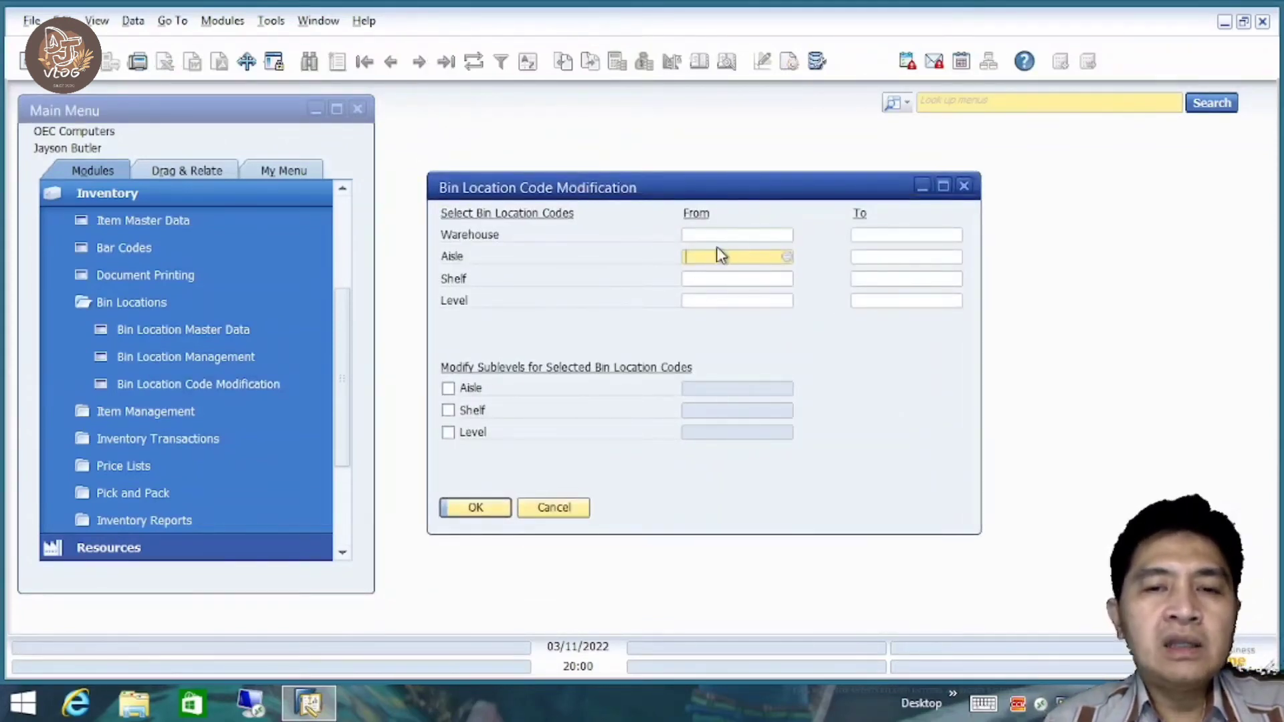
click(449, 389)
click(729, 393)
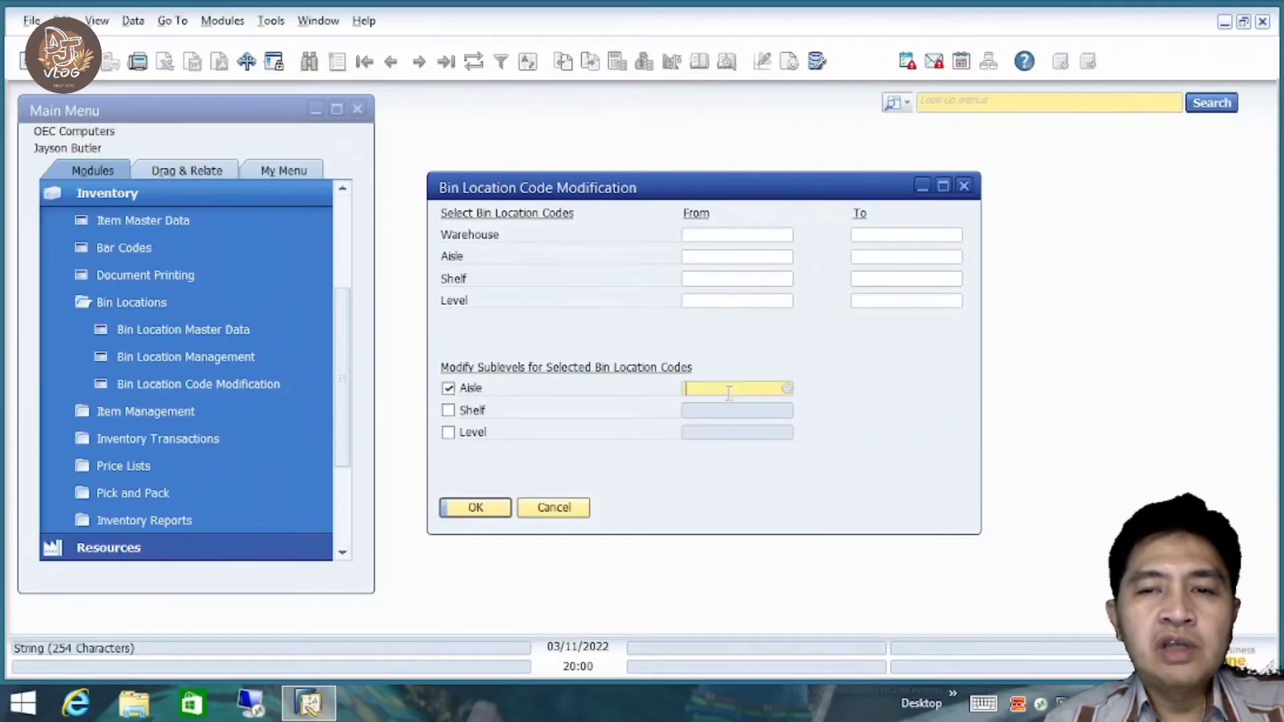
key(Tab)
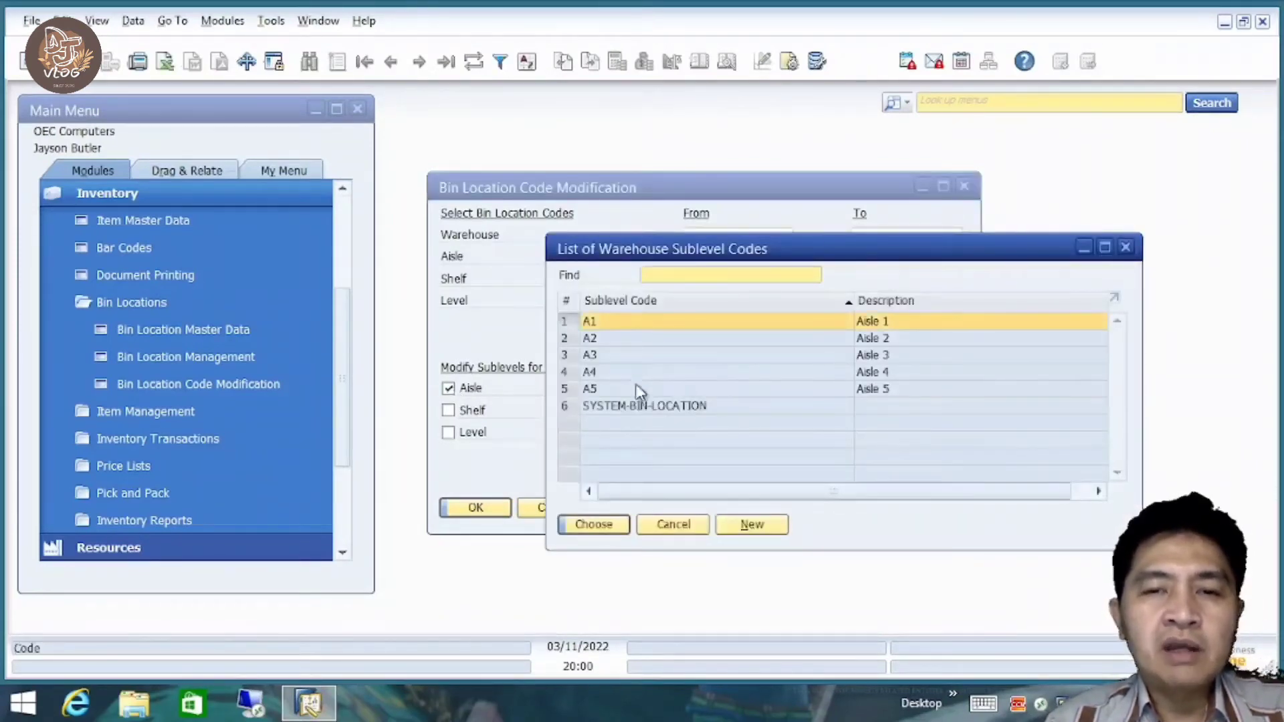
click(671, 525)
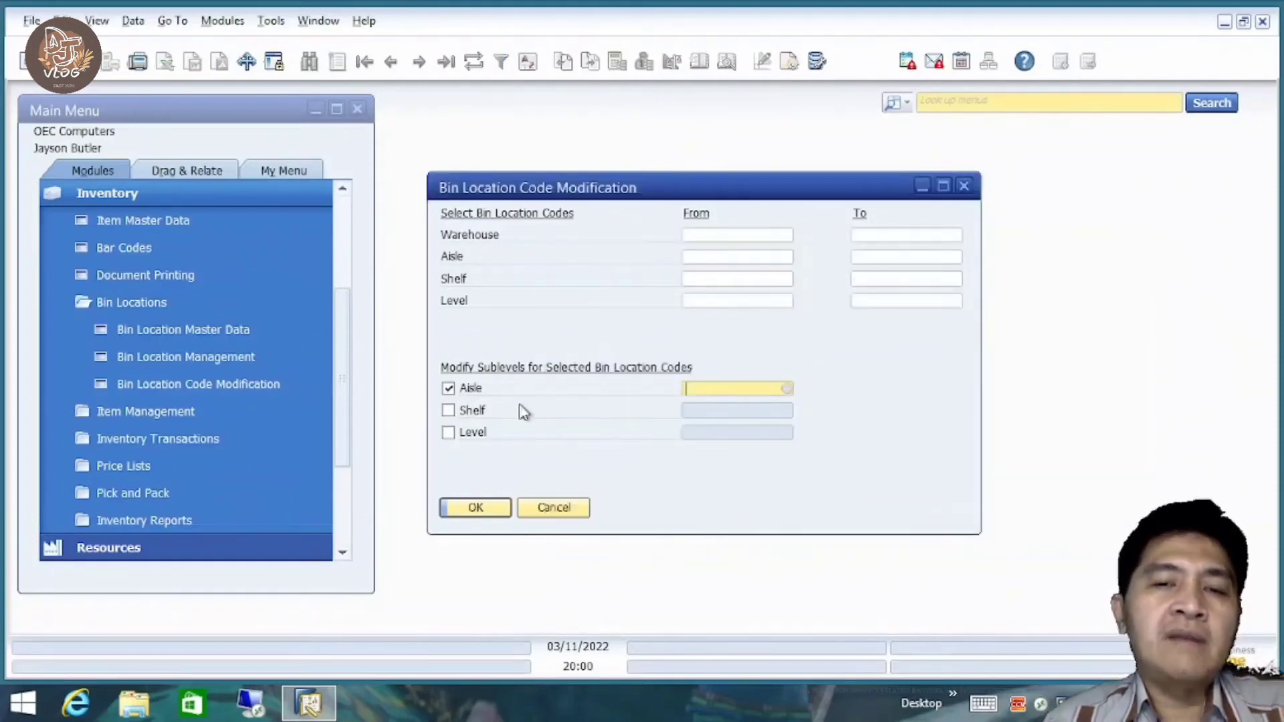
click(736, 238)
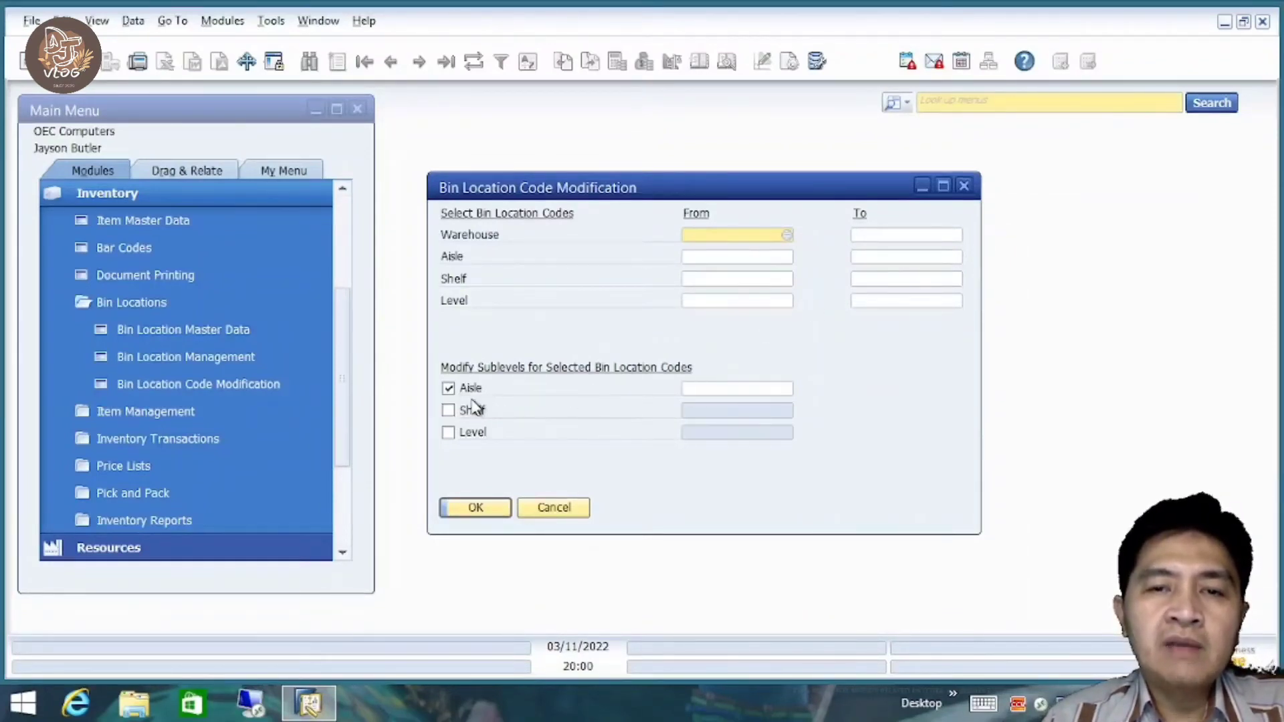
click(679, 390)
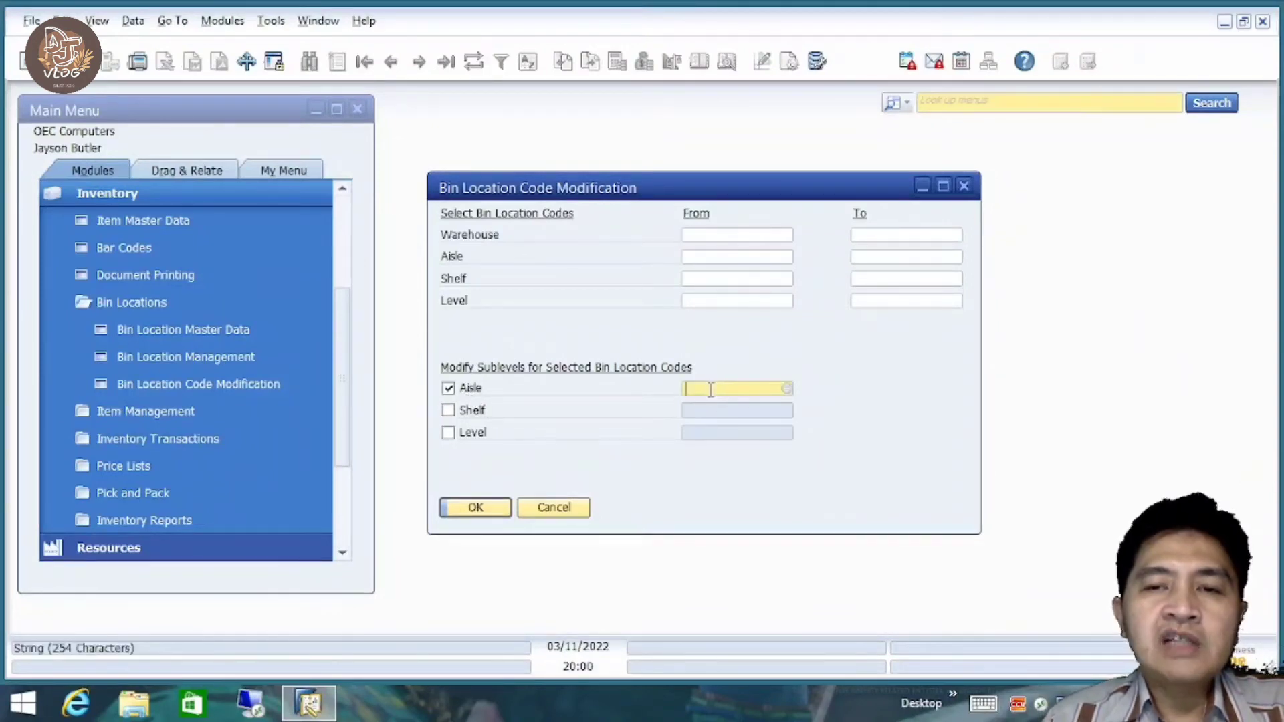
click(573, 508)
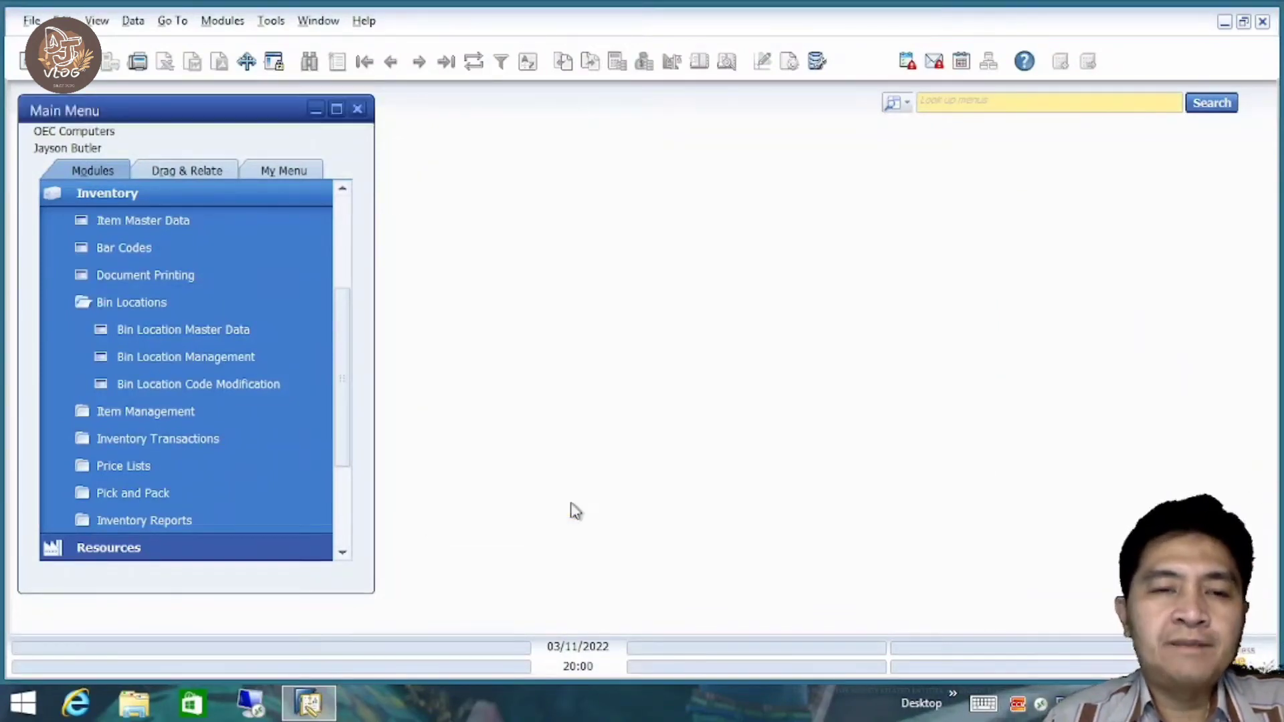
Open Bin Location Master Data from the Inventory module's bin locations and select warehouse 15.
click(204, 307)
click(203, 304)
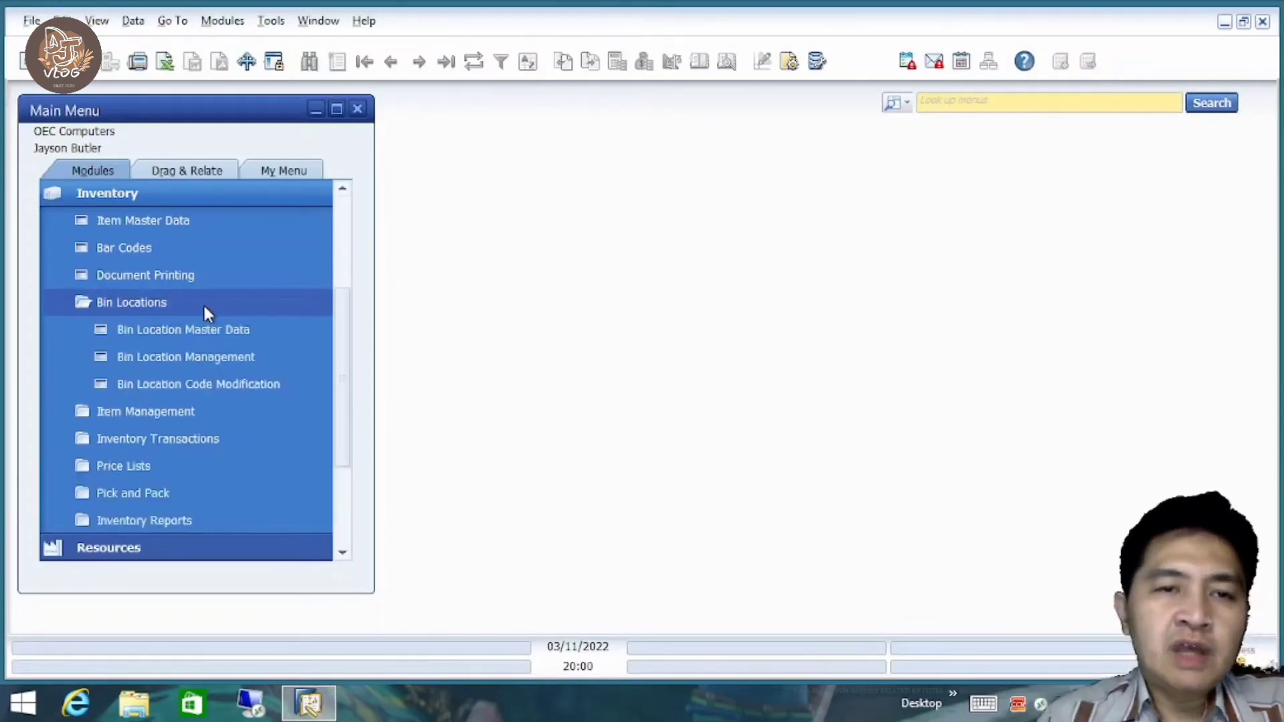
click(239, 330)
click(446, 144)
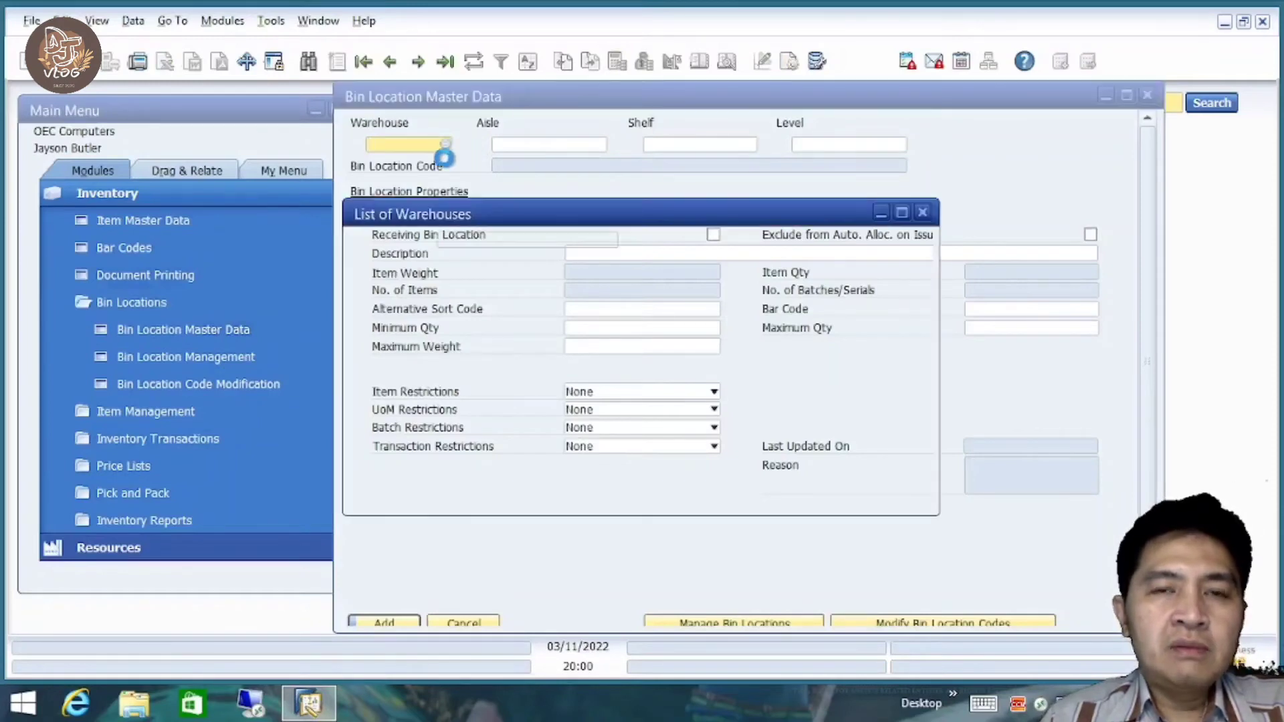
double_click(410, 391)
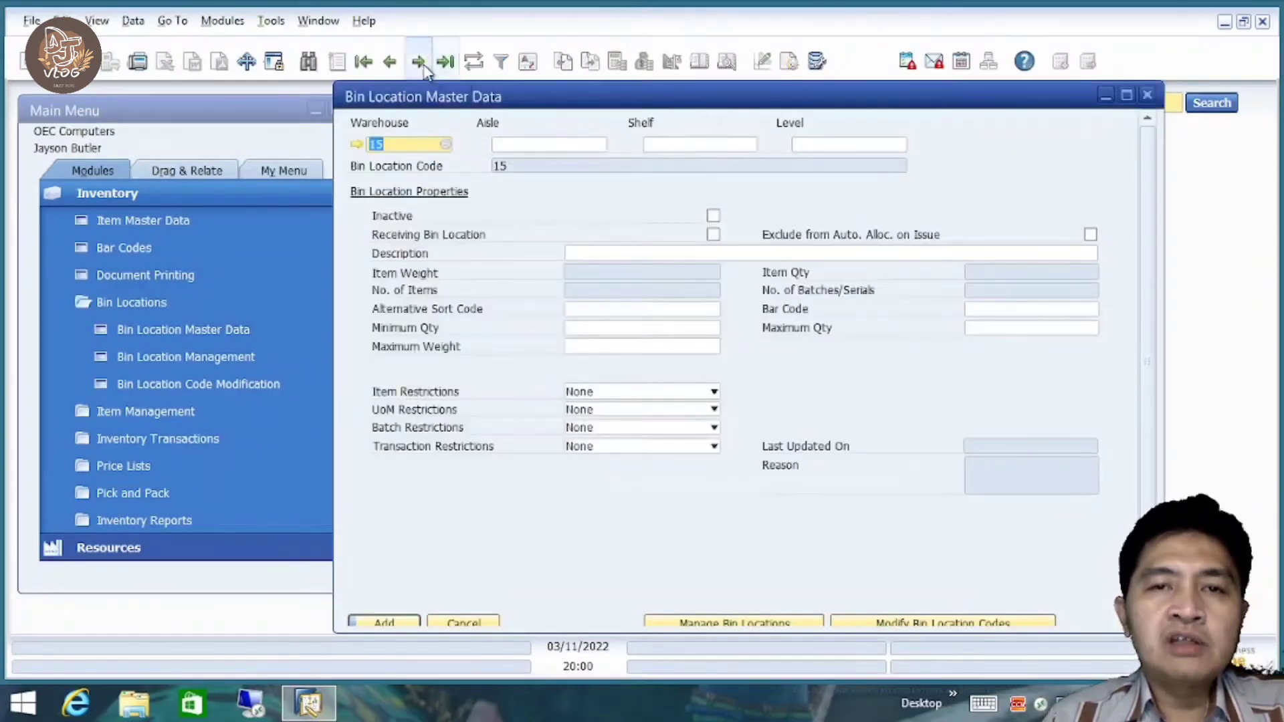
Step through the neighbouring bin location records and find the record for warehouse 15.
click(419, 62)
click(415, 373)
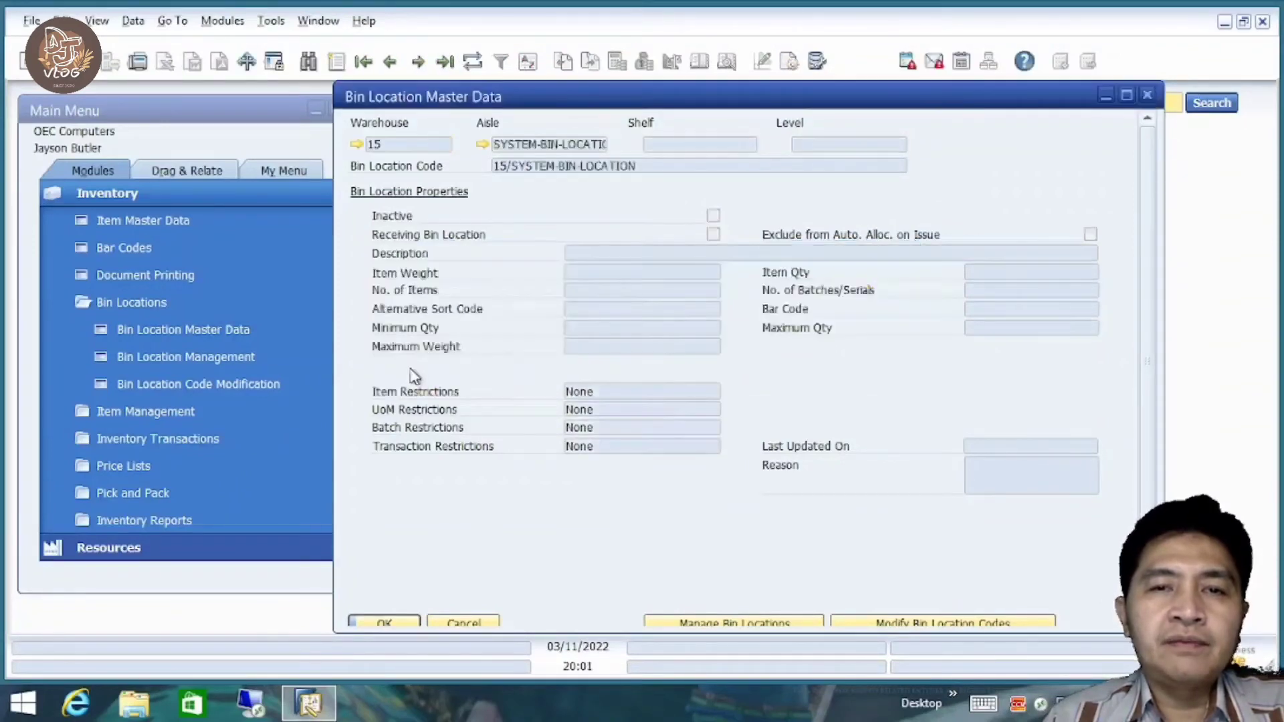
click(419, 62)
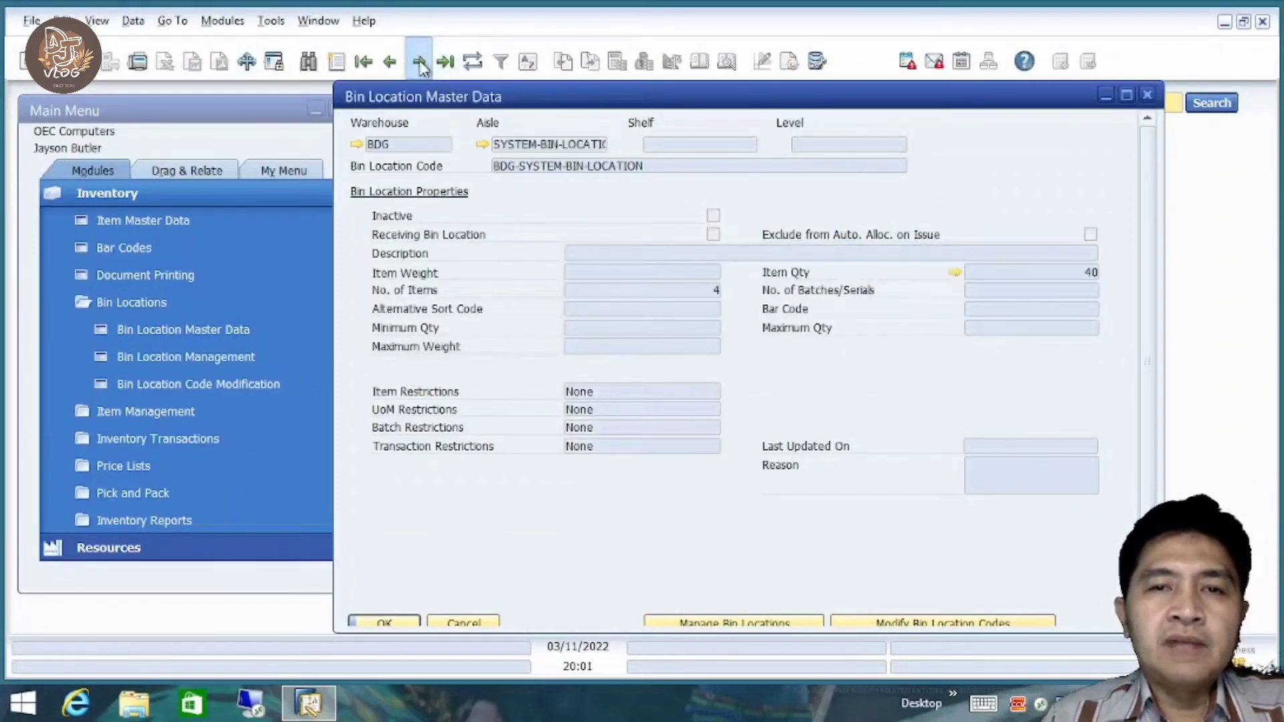
click(390, 63)
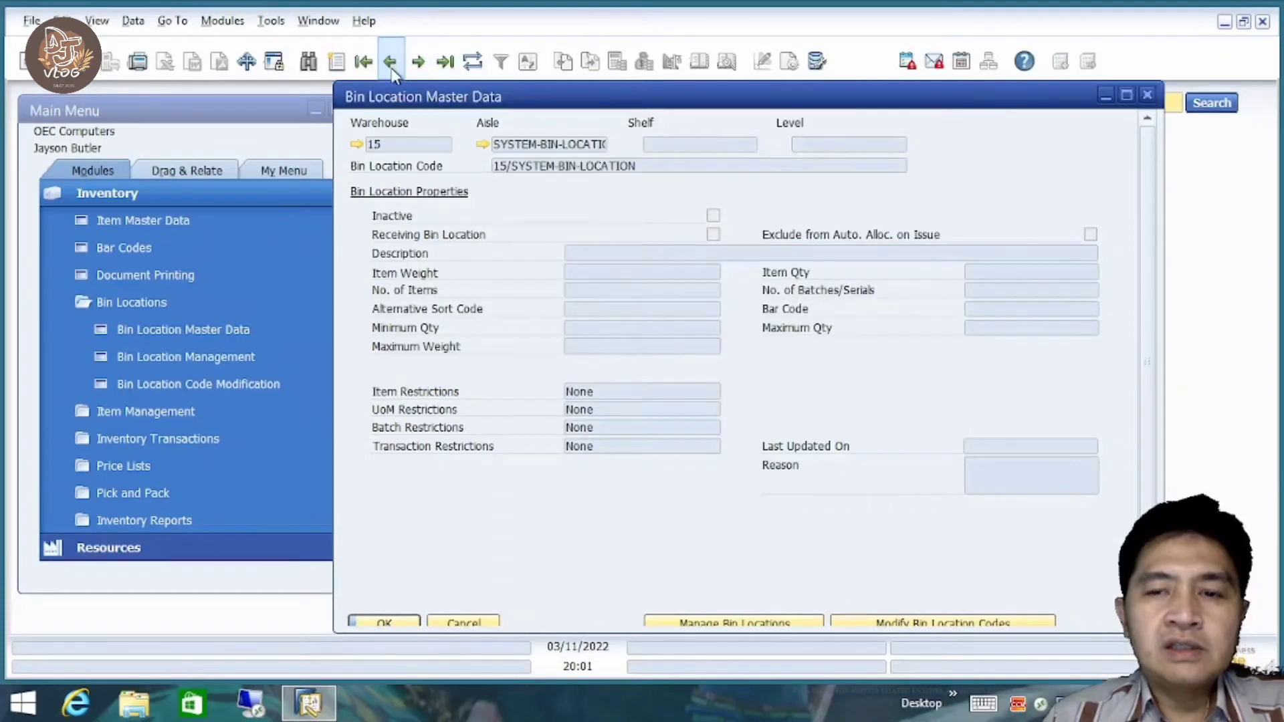
scroll(1147, 264, down, 1)
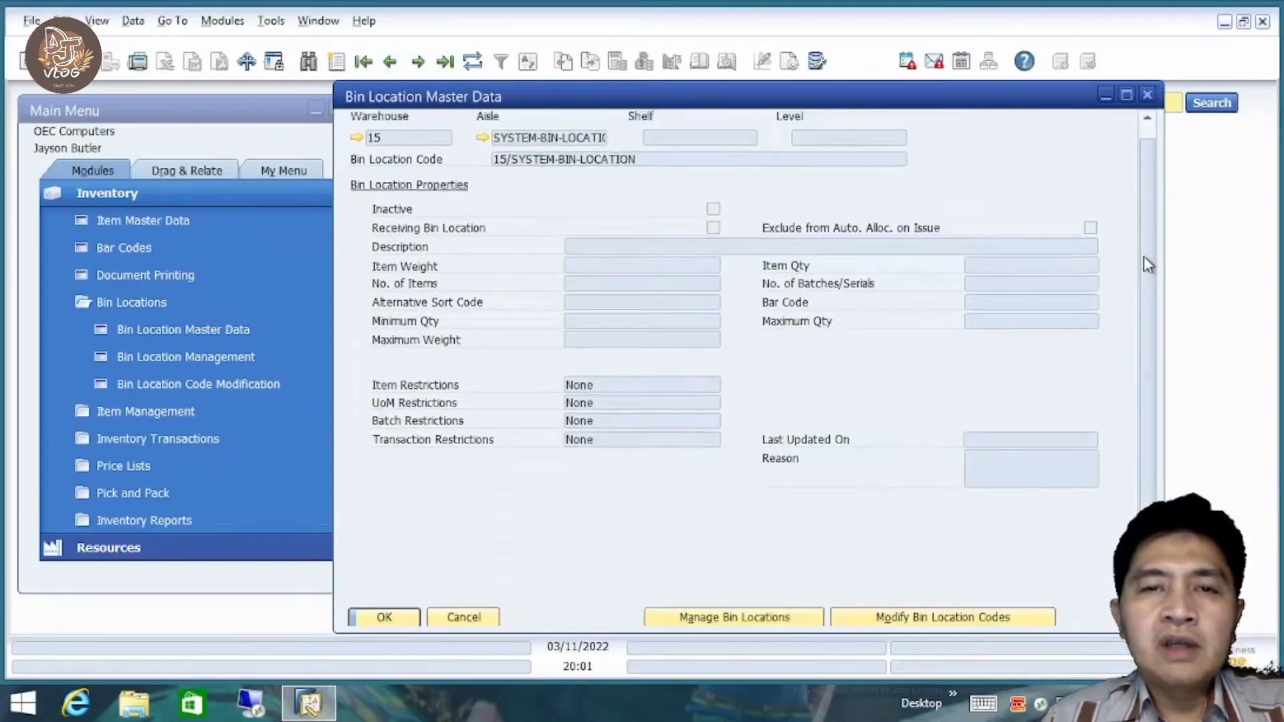
scroll(1148, 264, up, 1)
click(390, 62)
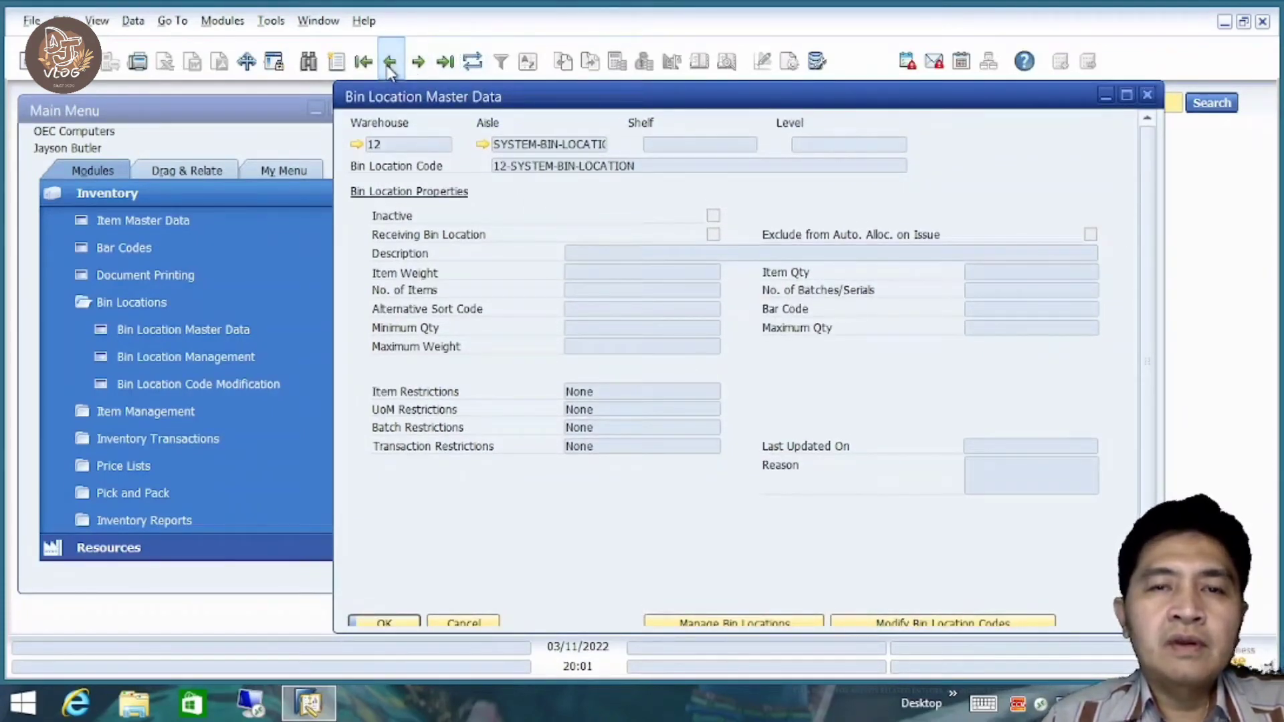
click(416, 63)
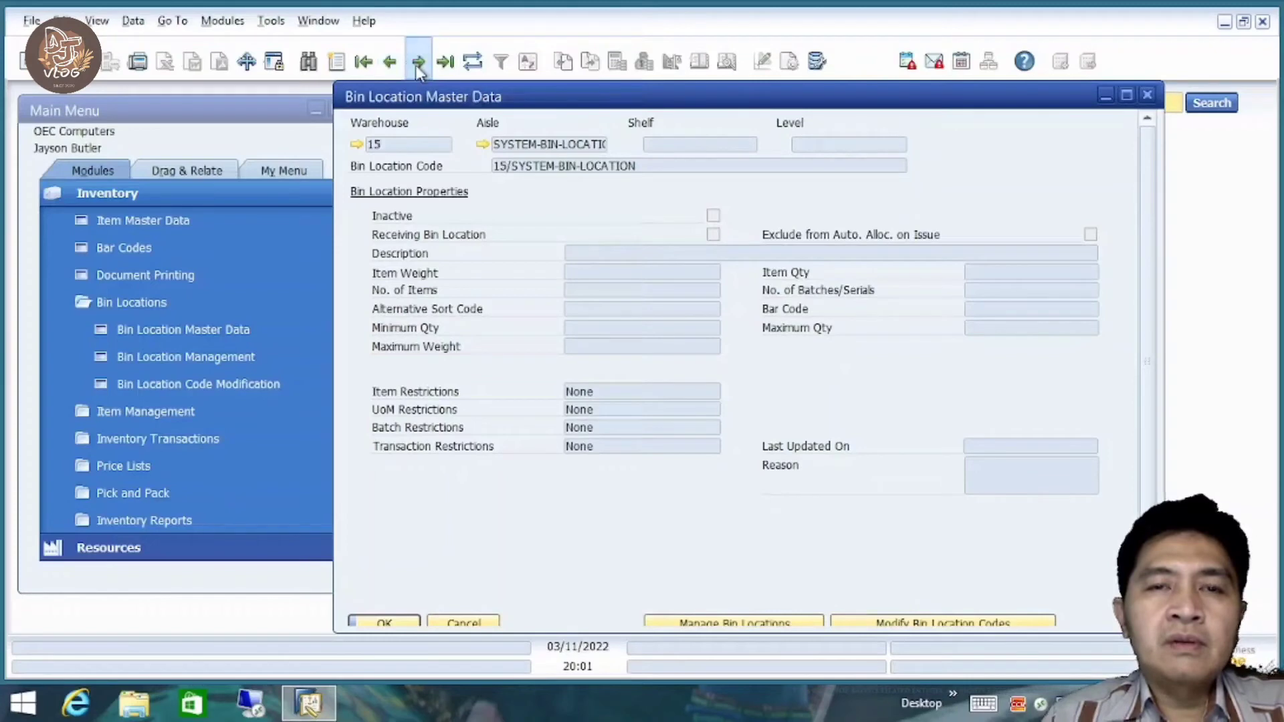
click(310, 62)
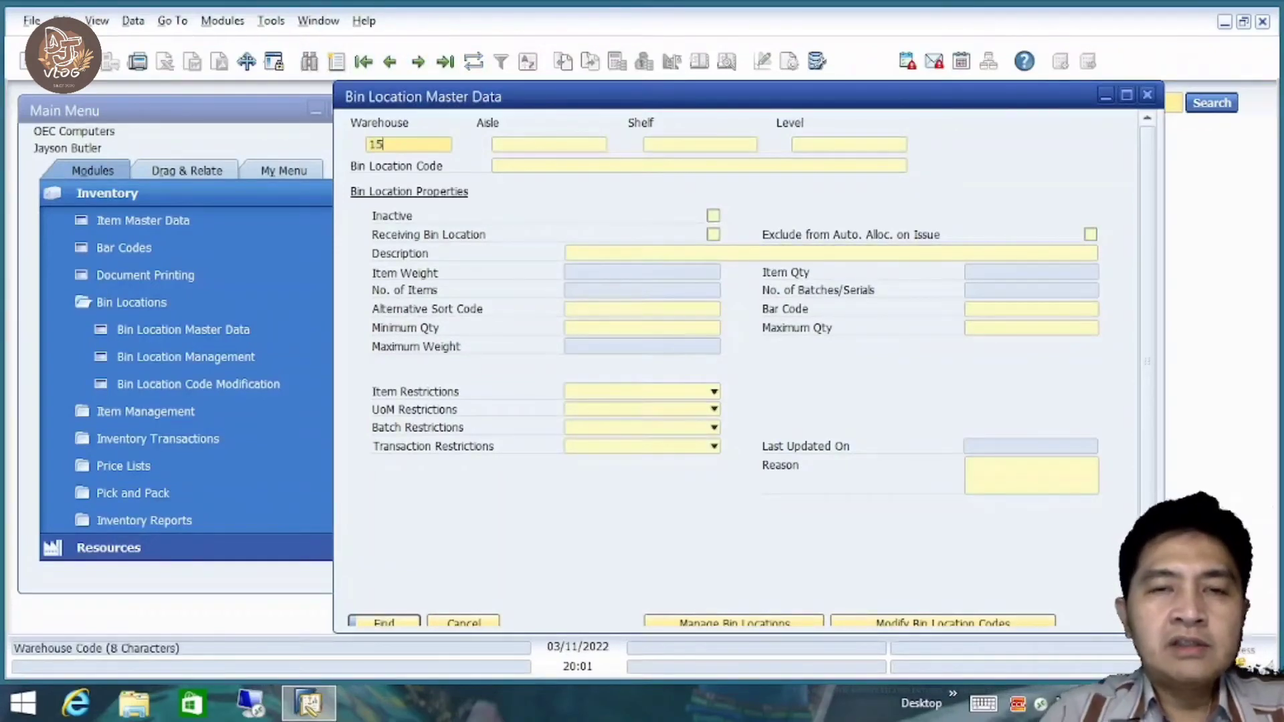
key(Return)
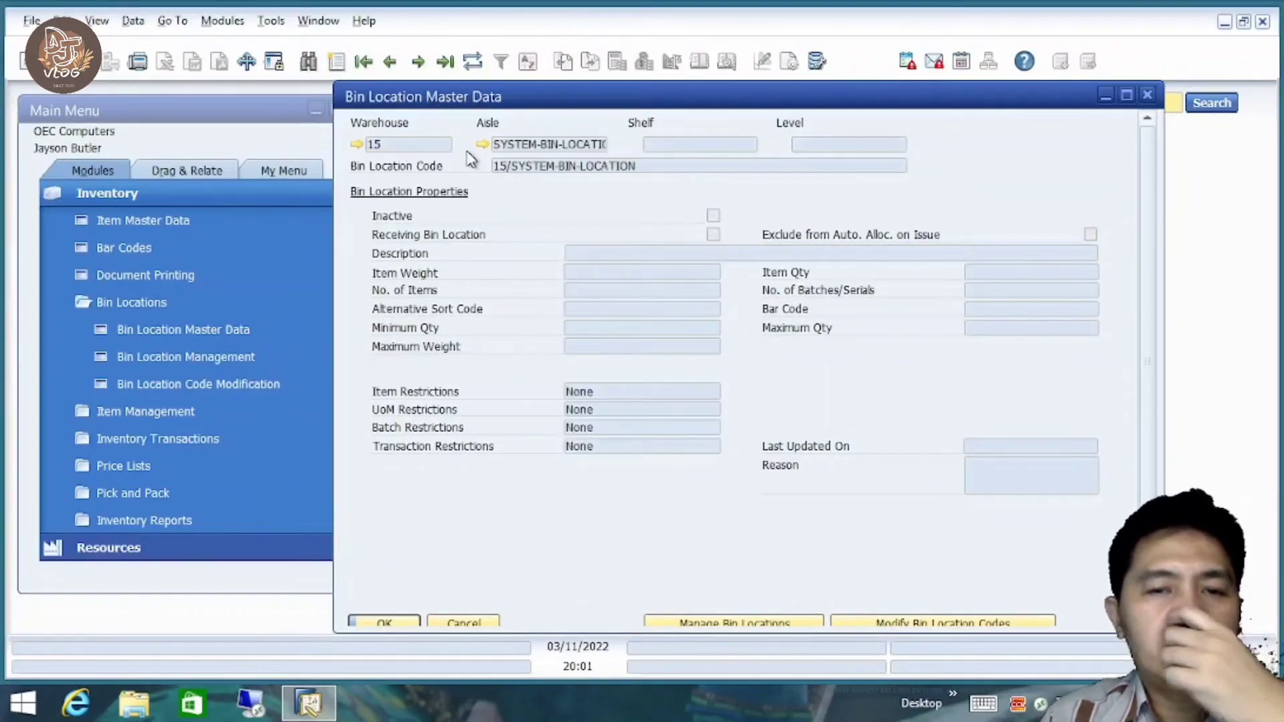
scroll(1145, 309, down, 1)
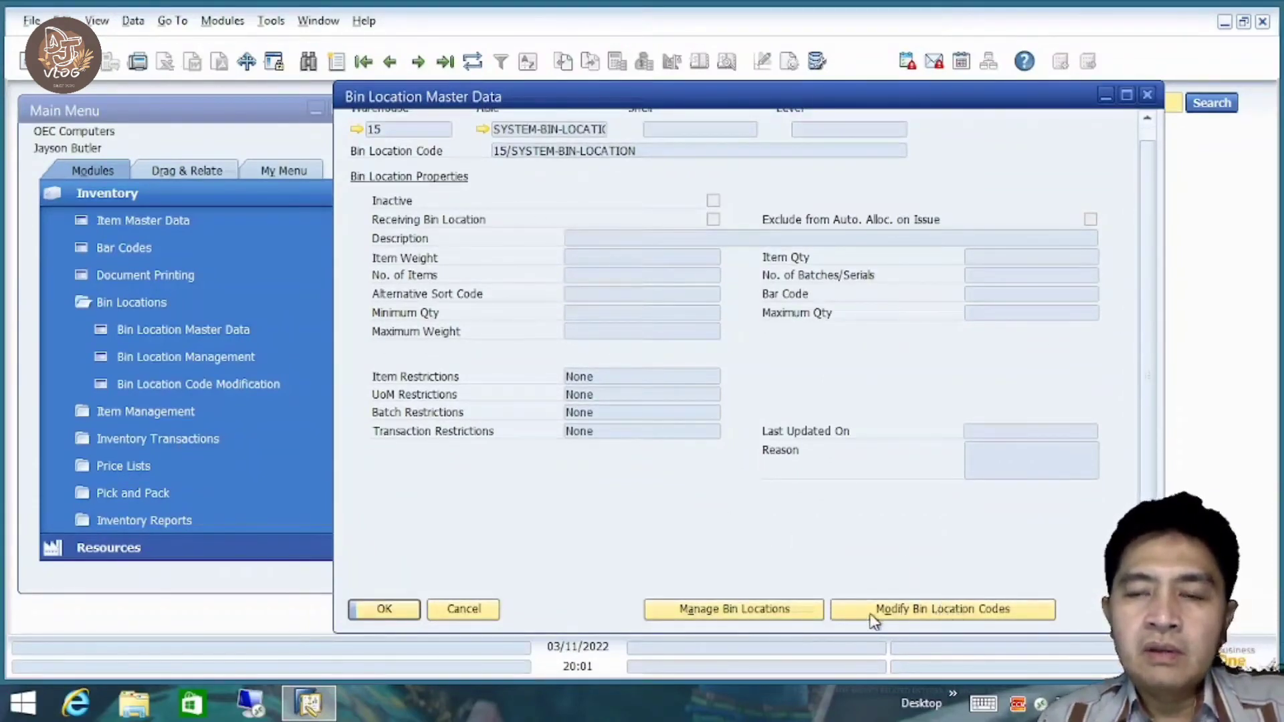
click(774, 614)
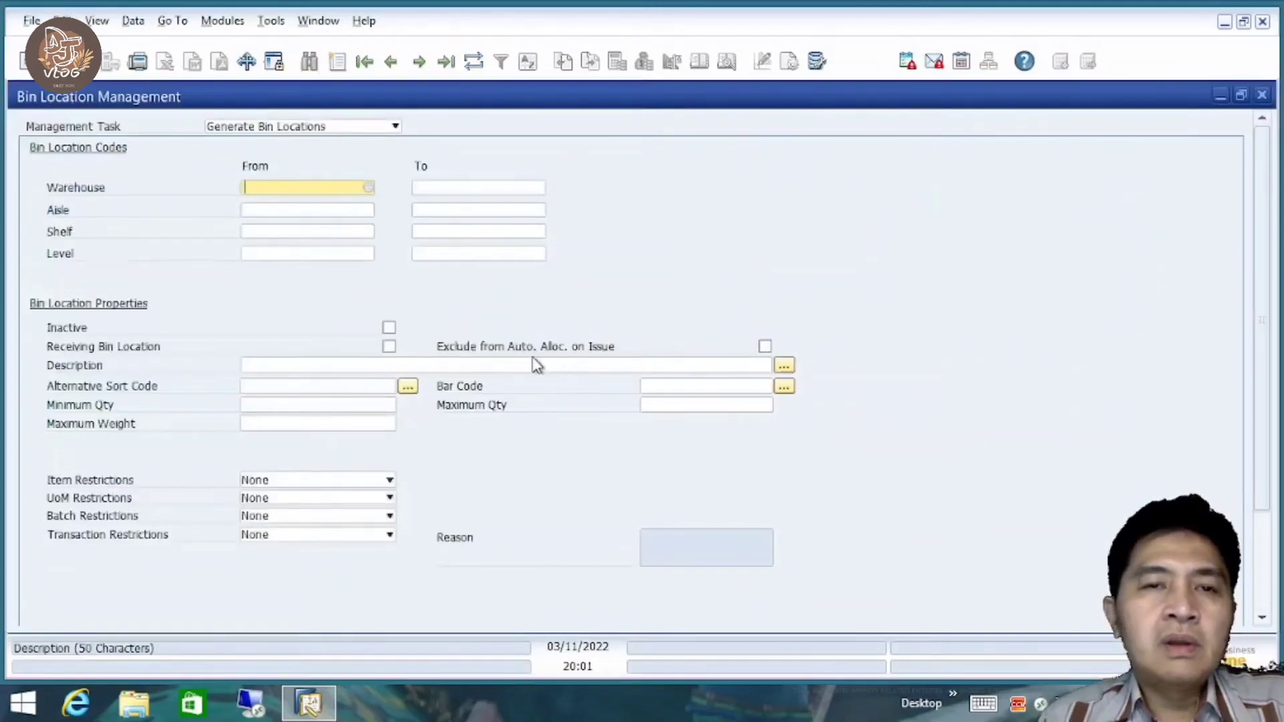
click(1262, 96)
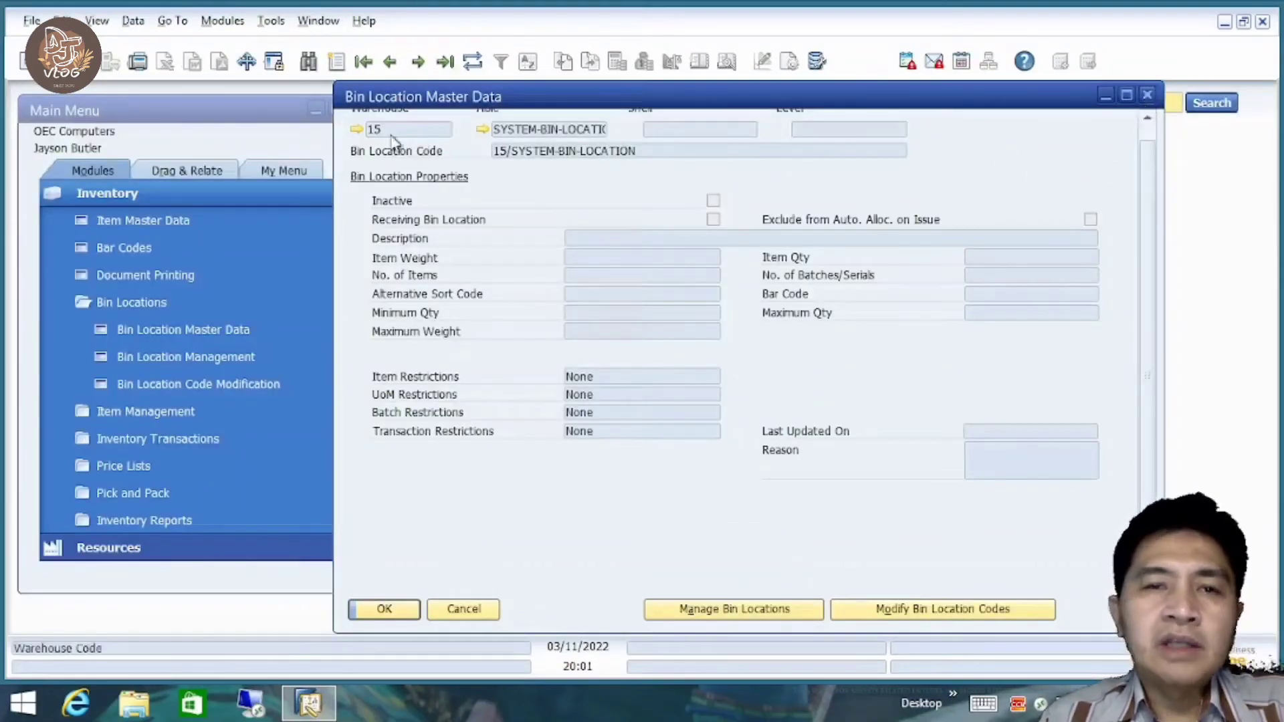
Open warehouse 15's setup from its bin record, check its bin location settings, and close the setup window.
click(357, 129)
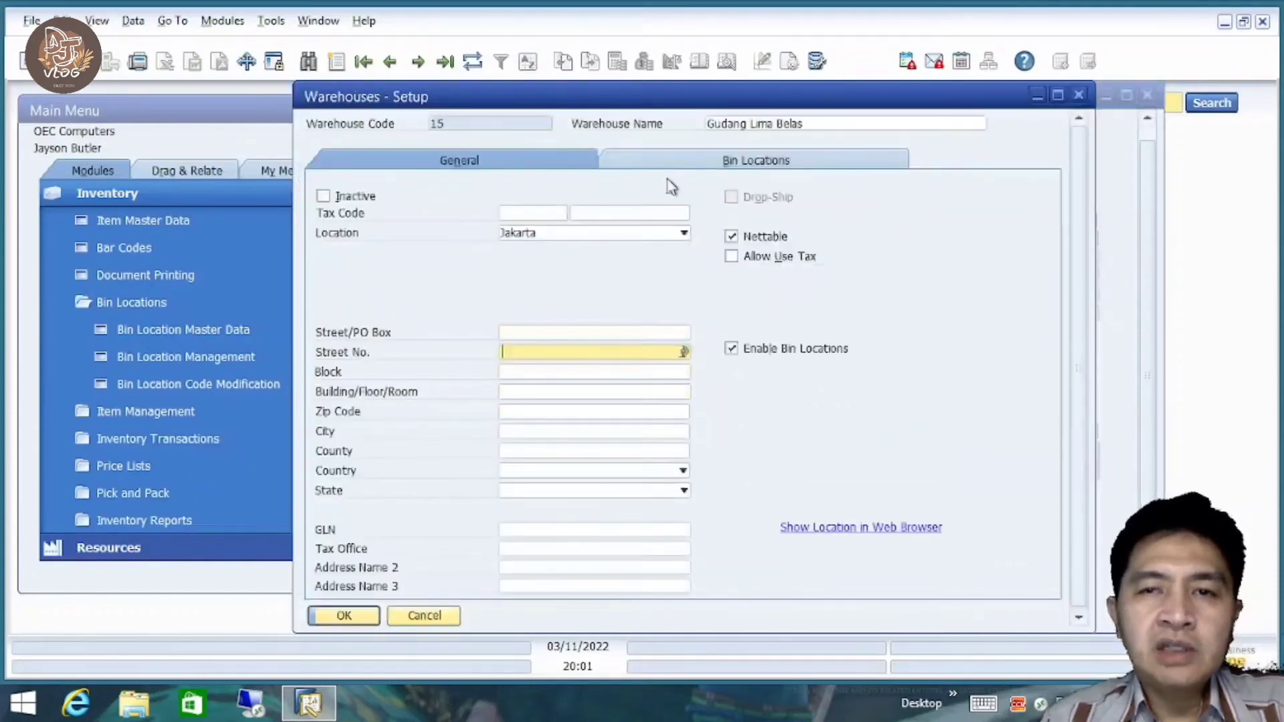
click(710, 161)
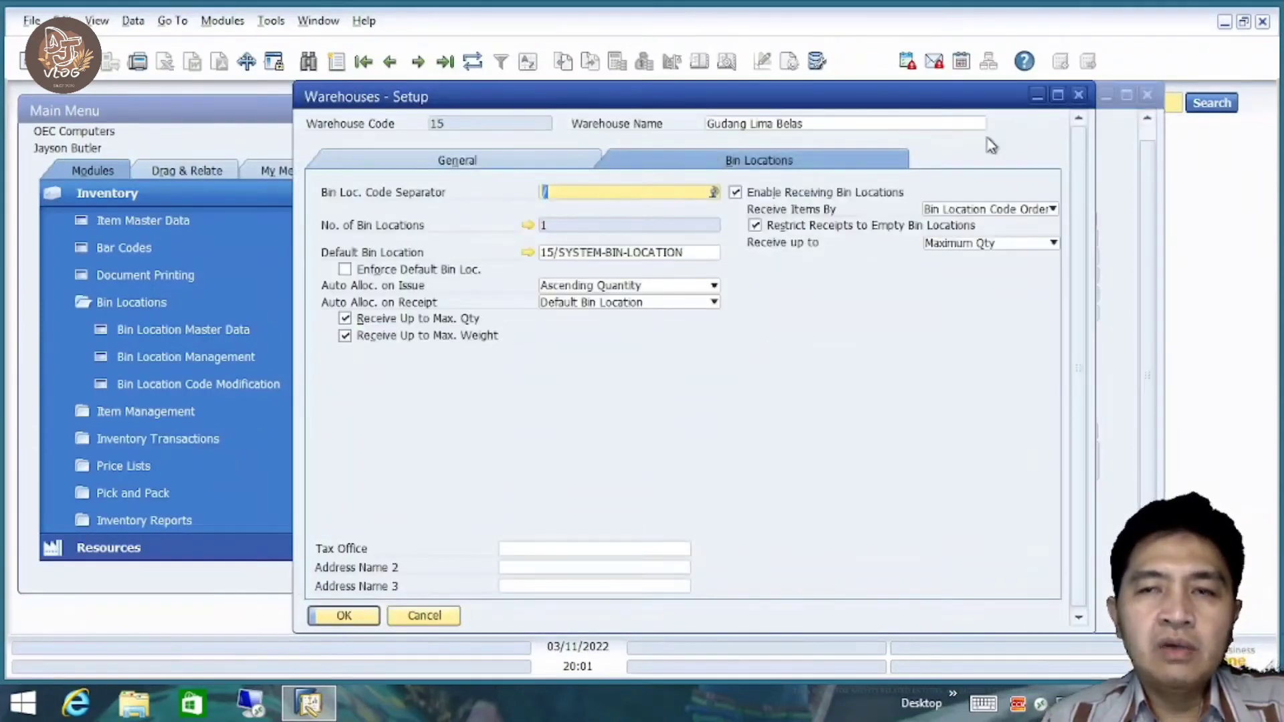
click(1078, 95)
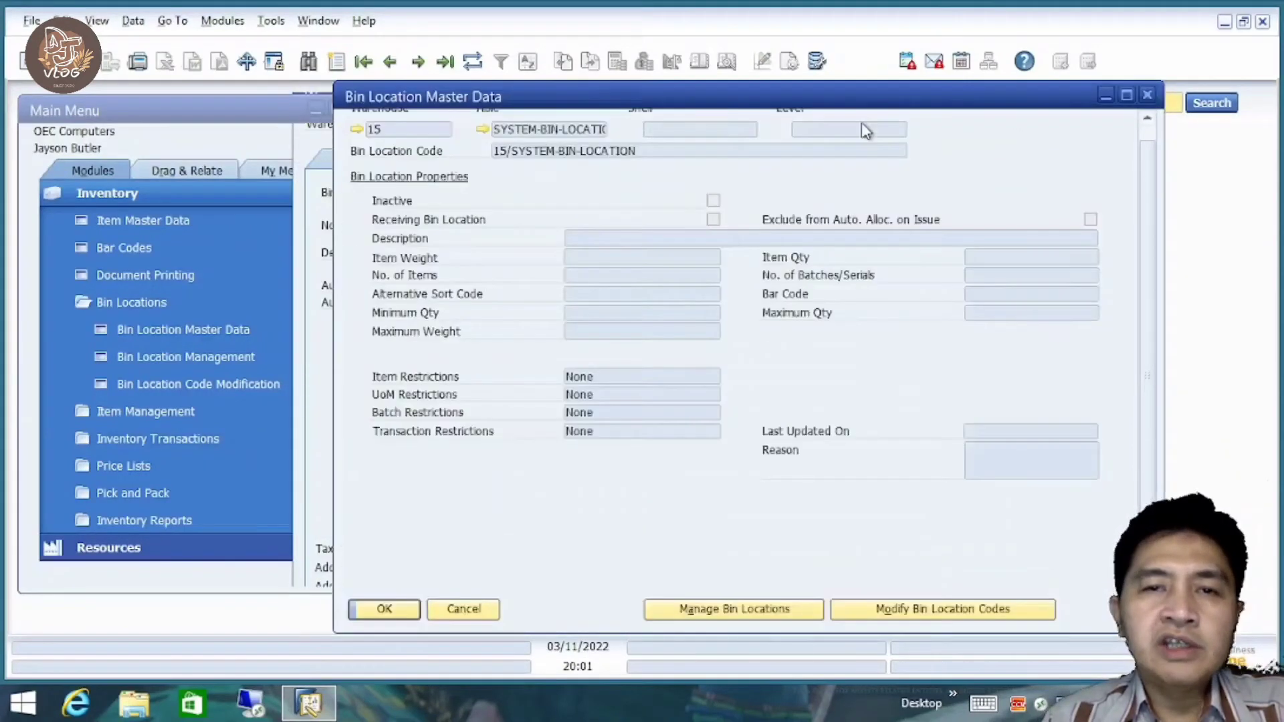
Generate bin locations for warehouse 15 covering aisles A1 to A2, shelves S1 to S3 and levels L1 to L3, with maximum quantity 100.
click(771, 610)
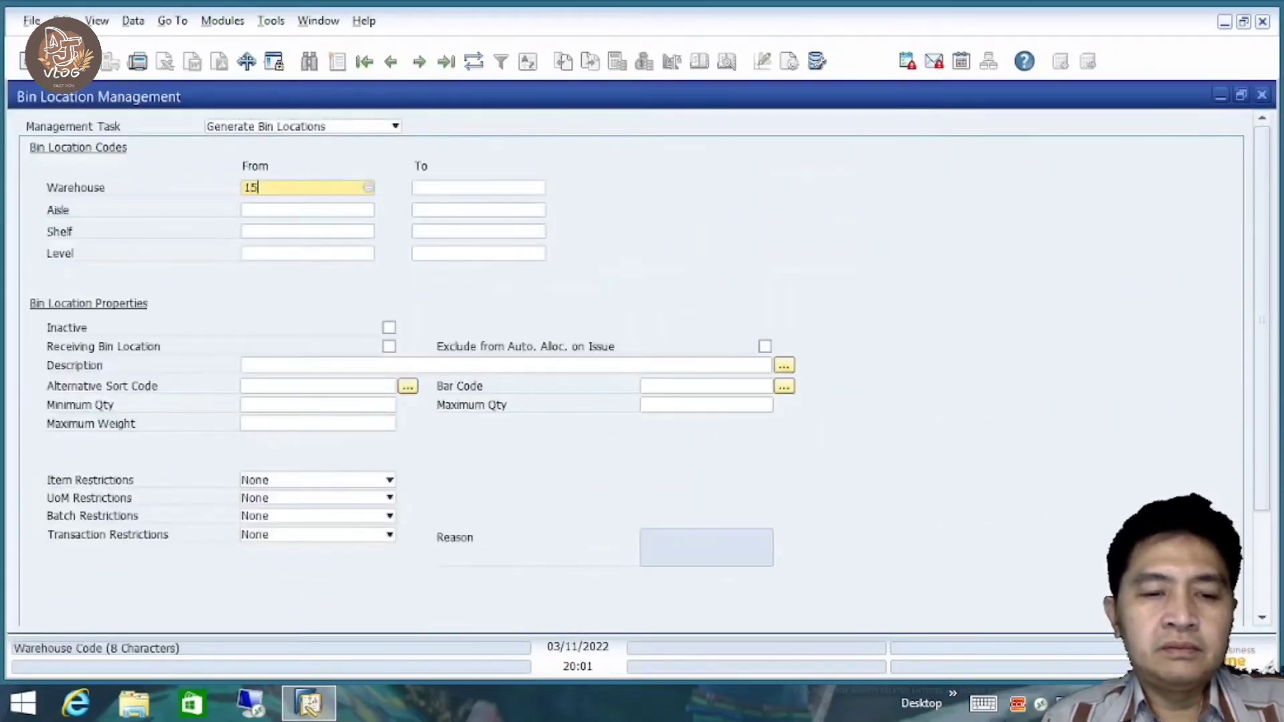
text(15)
key(Tab)
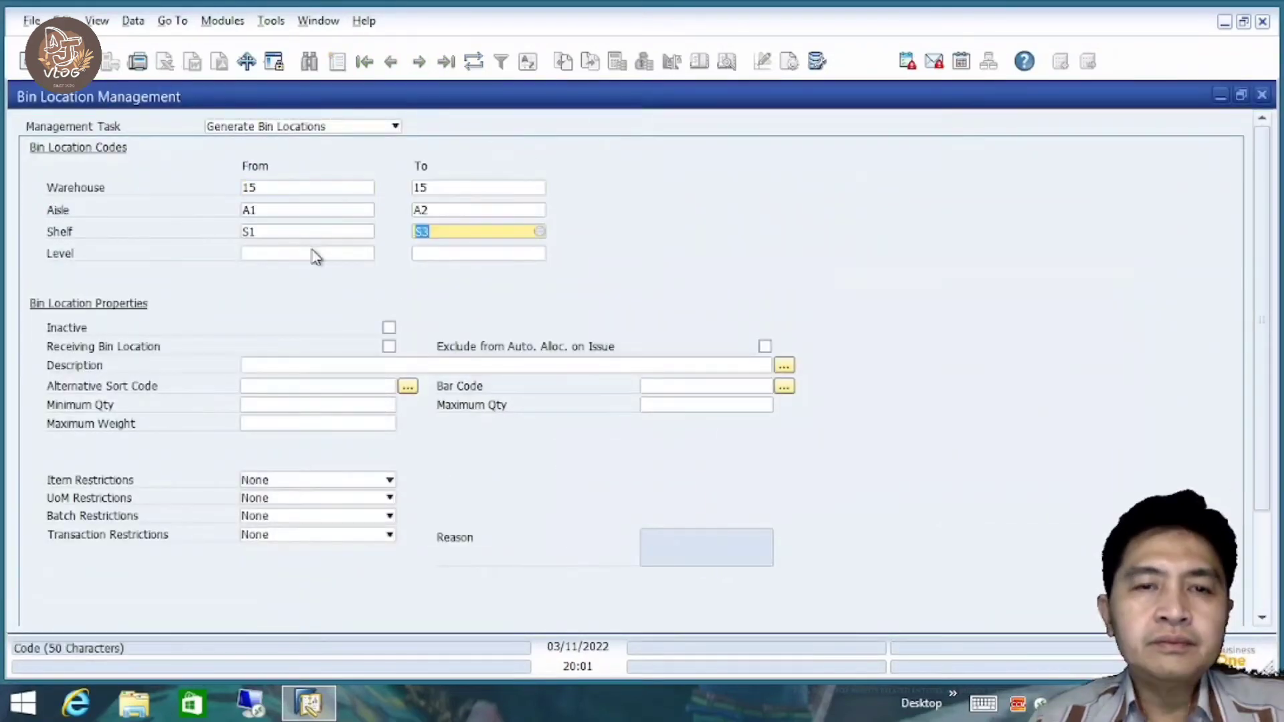
click(311, 252)
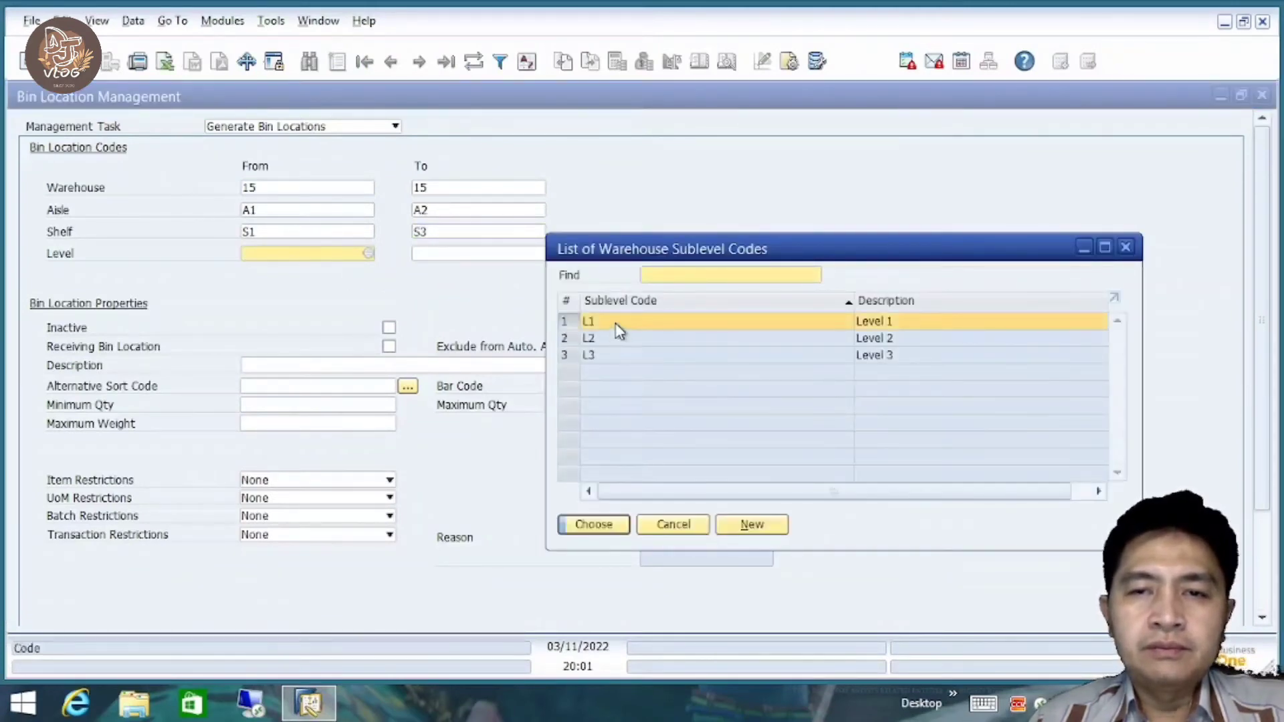
double_click(616, 323)
click(450, 258)
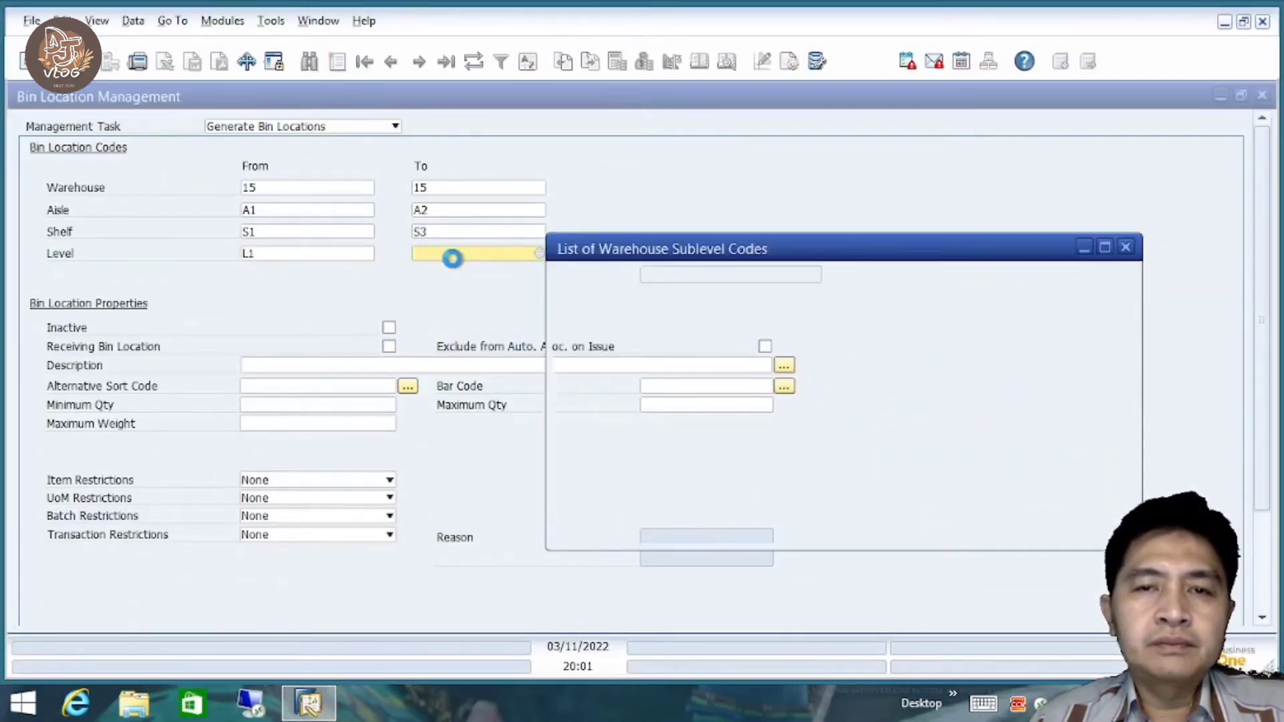
double_click(618, 355)
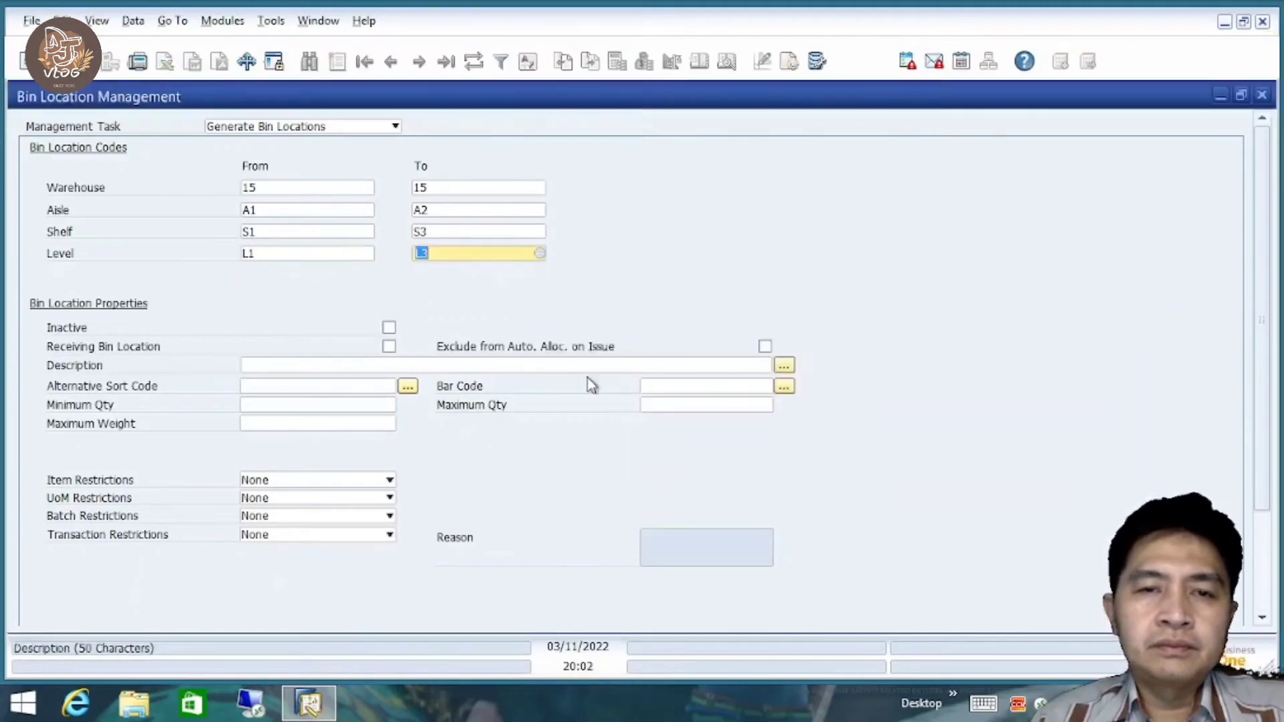
click(700, 405)
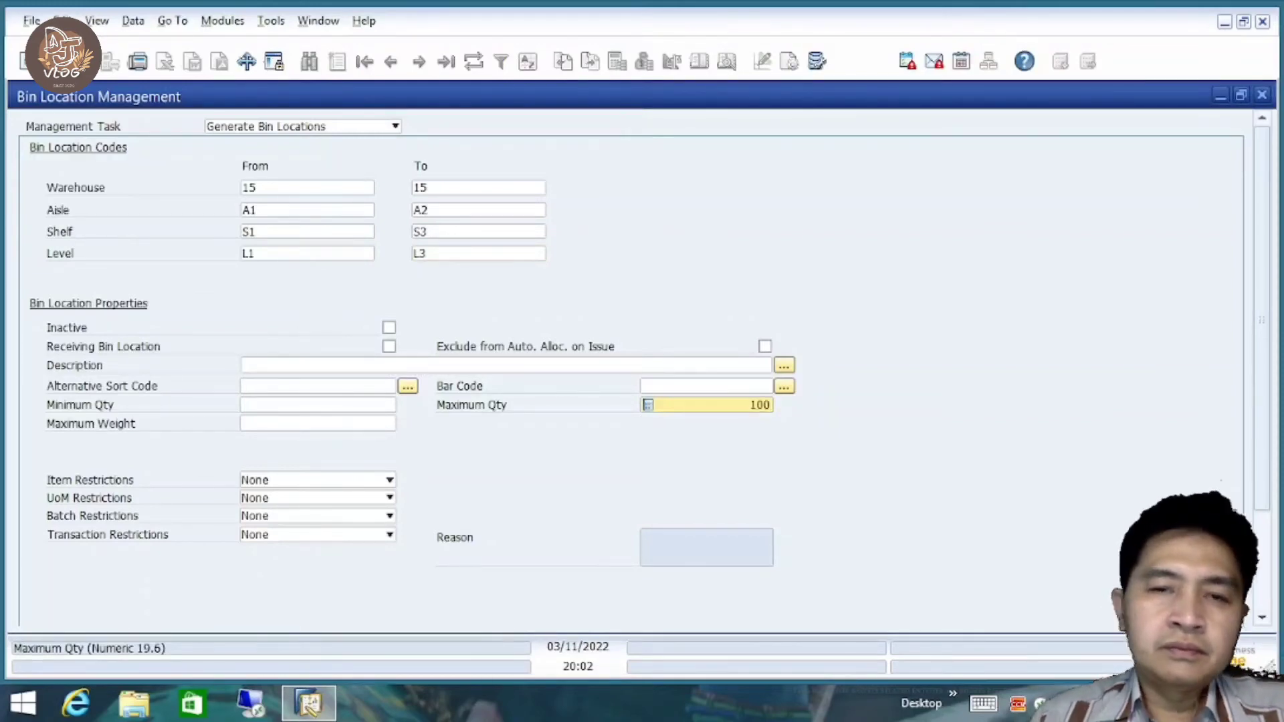
click(370, 404)
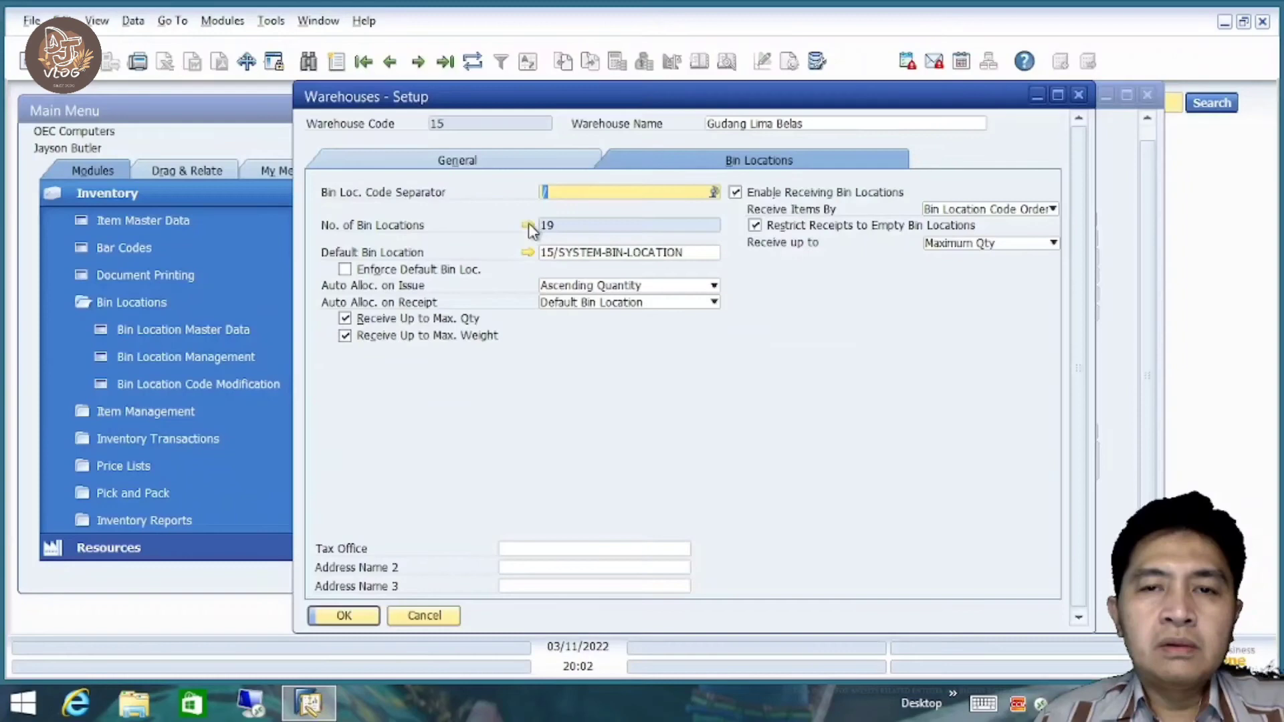
Open warehouse 15's Bin Location List from the warehouse setup, look through all the bin codes, and close the list.
click(529, 222)
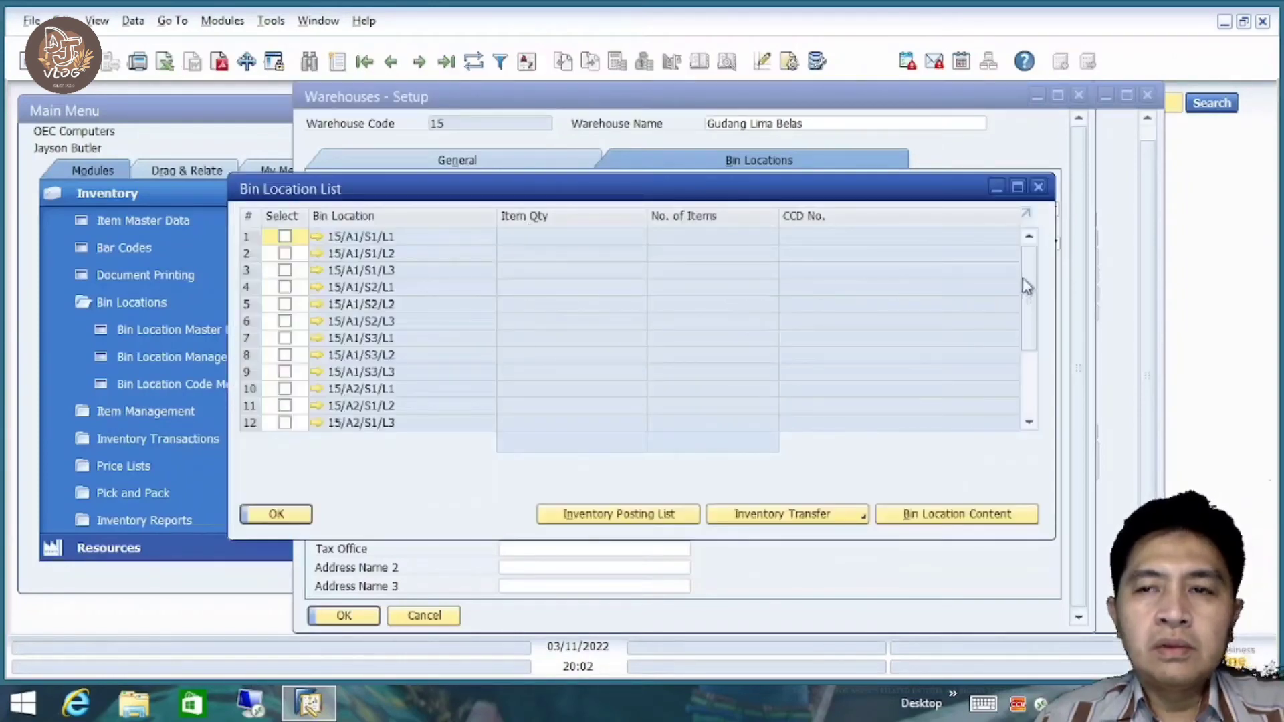
drag(1028, 286, 1051, 430)
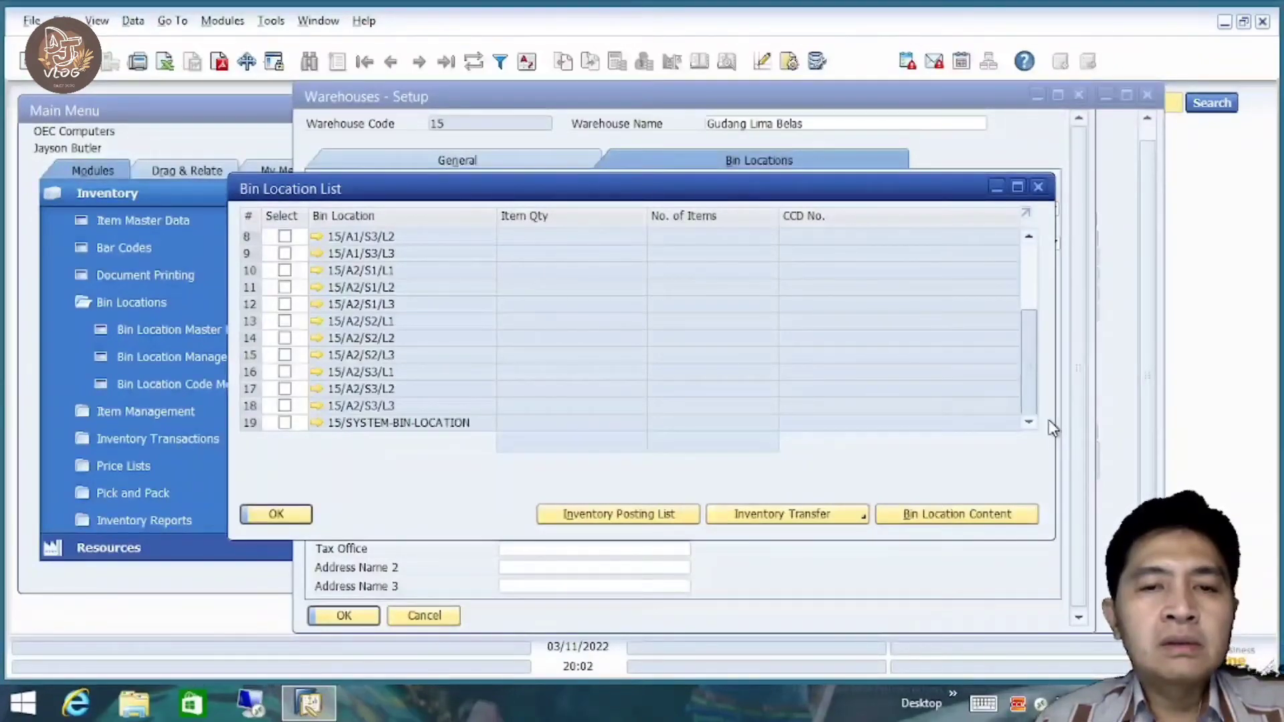
drag(1049, 420, 1055, 253)
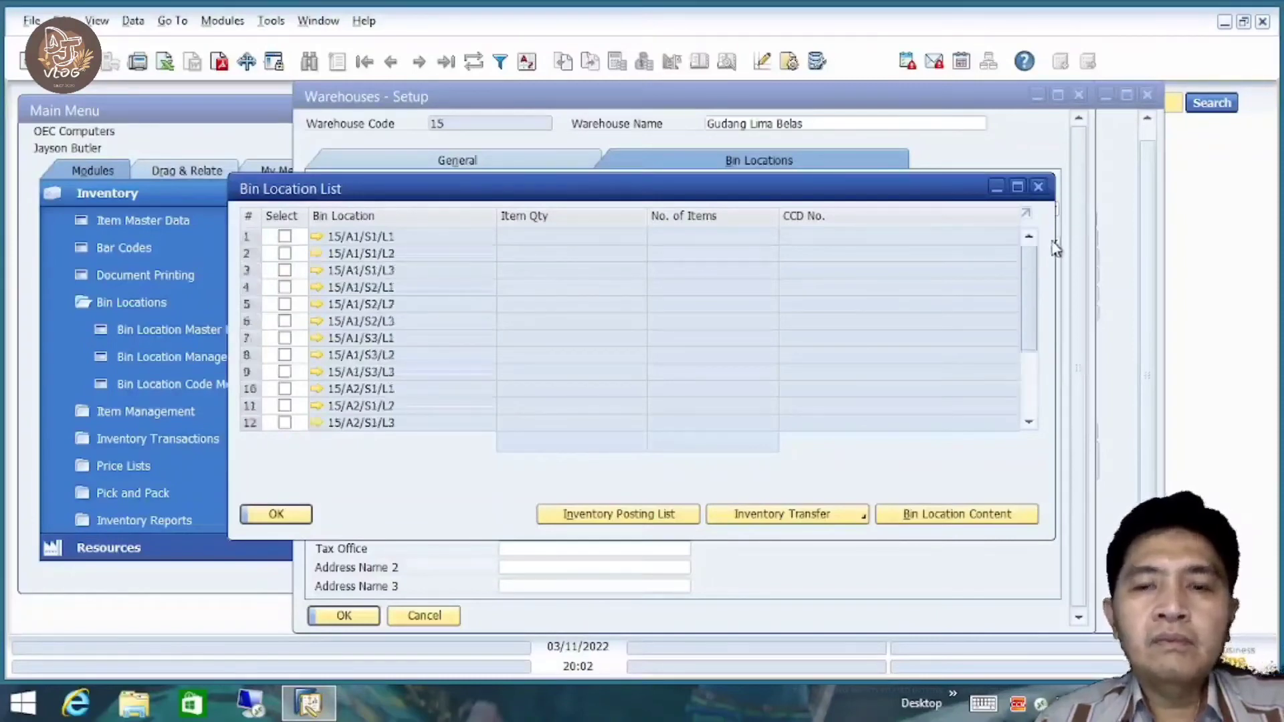
click(1039, 186)
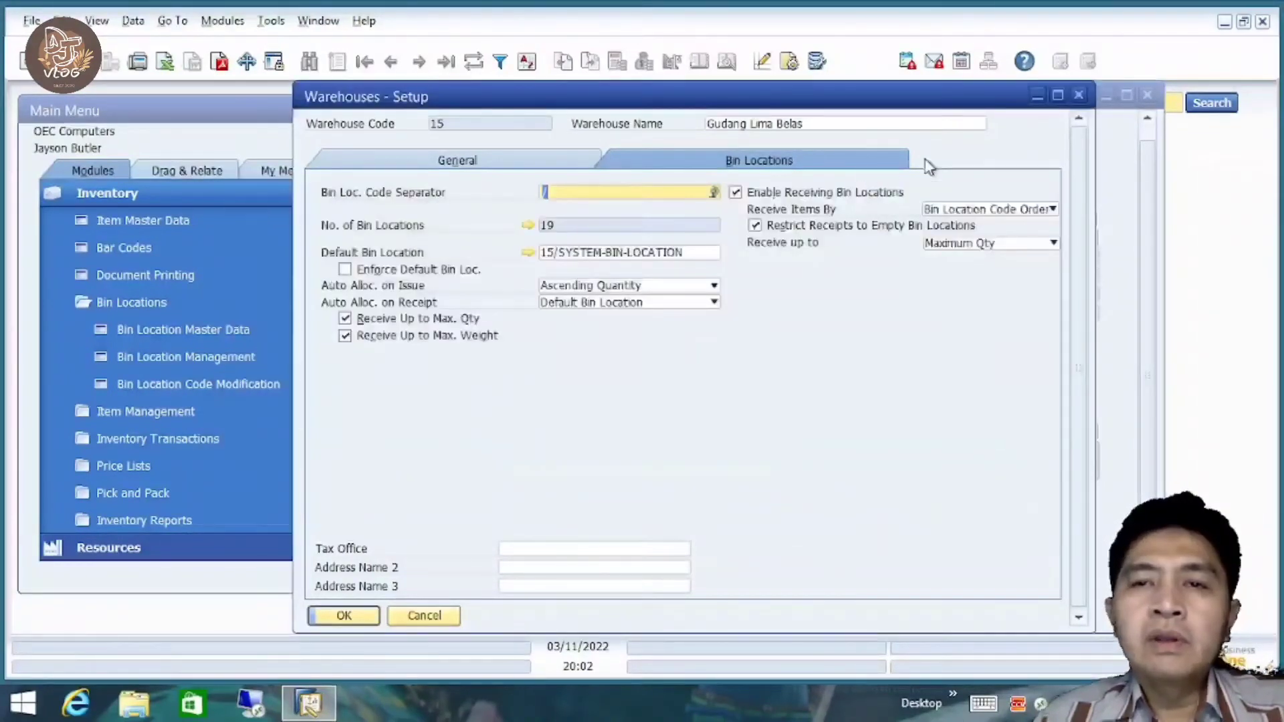
Close warehouse 15's setup and its bin location record, and leave the Inventory module.
click(1079, 96)
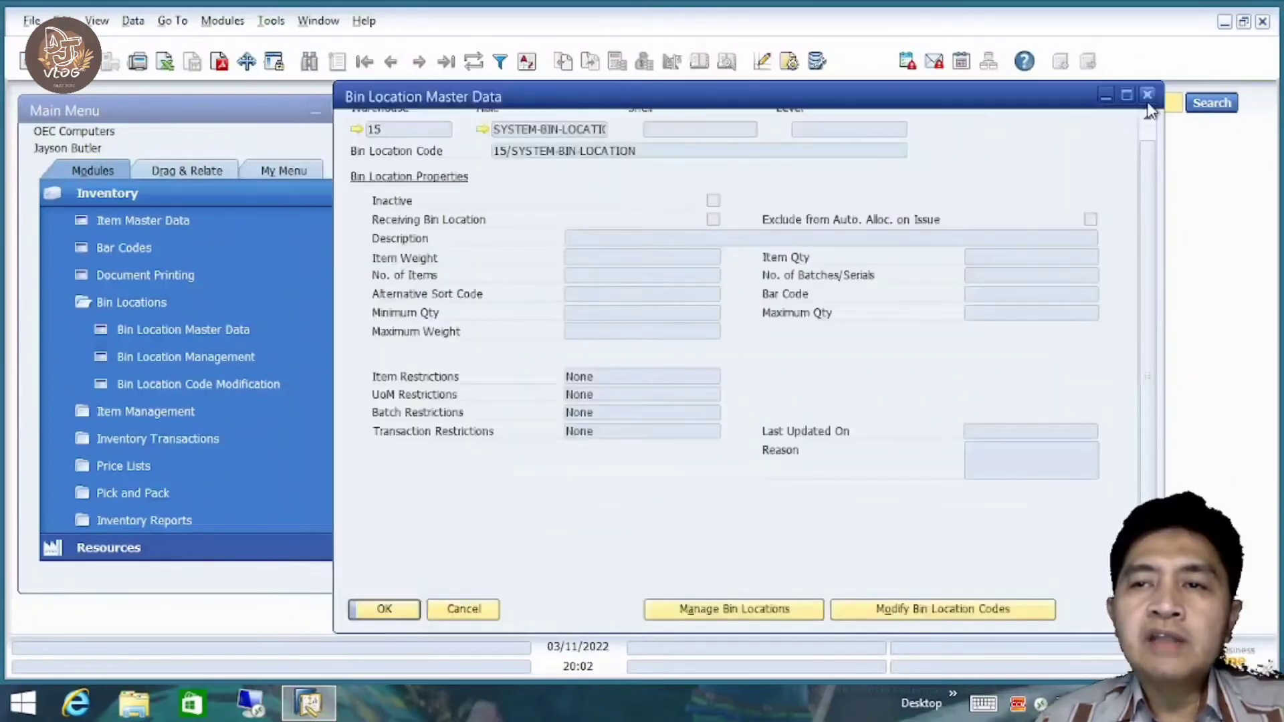
click(1147, 95)
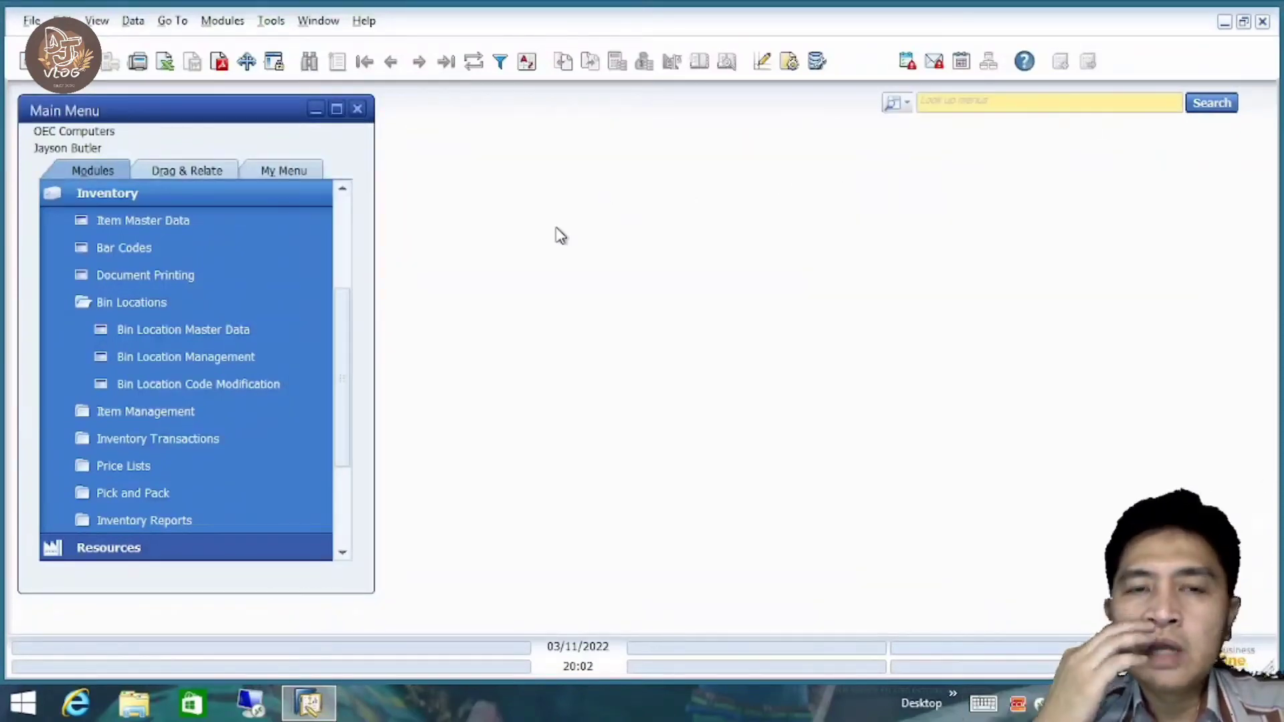
click(243, 193)
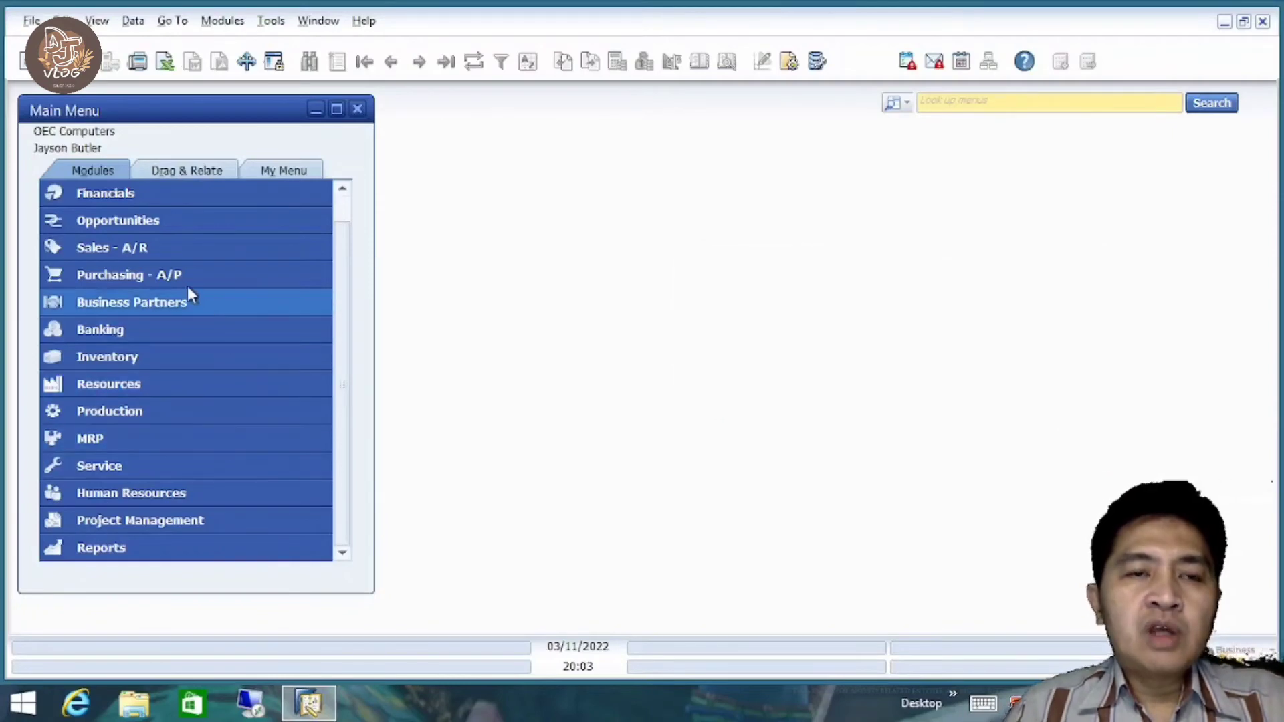
Start a new sales order for the customer Gempa Bumi Raya.
click(171, 248)
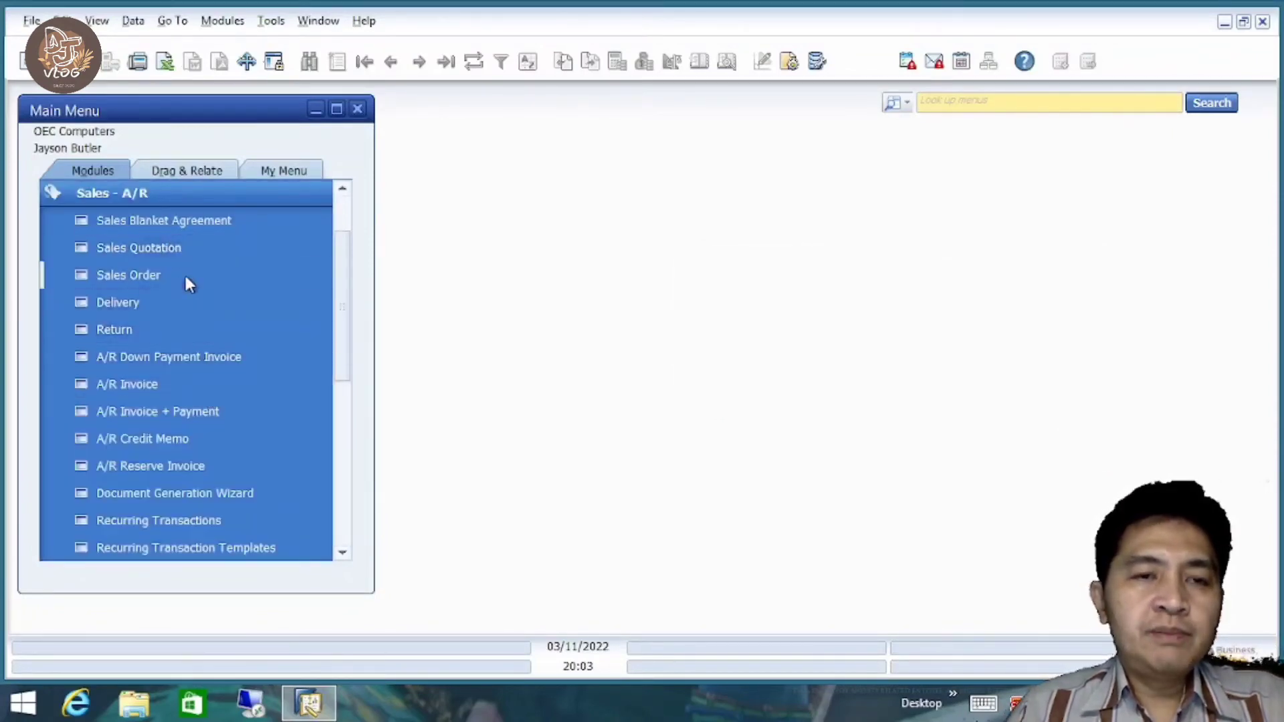
click(182, 271)
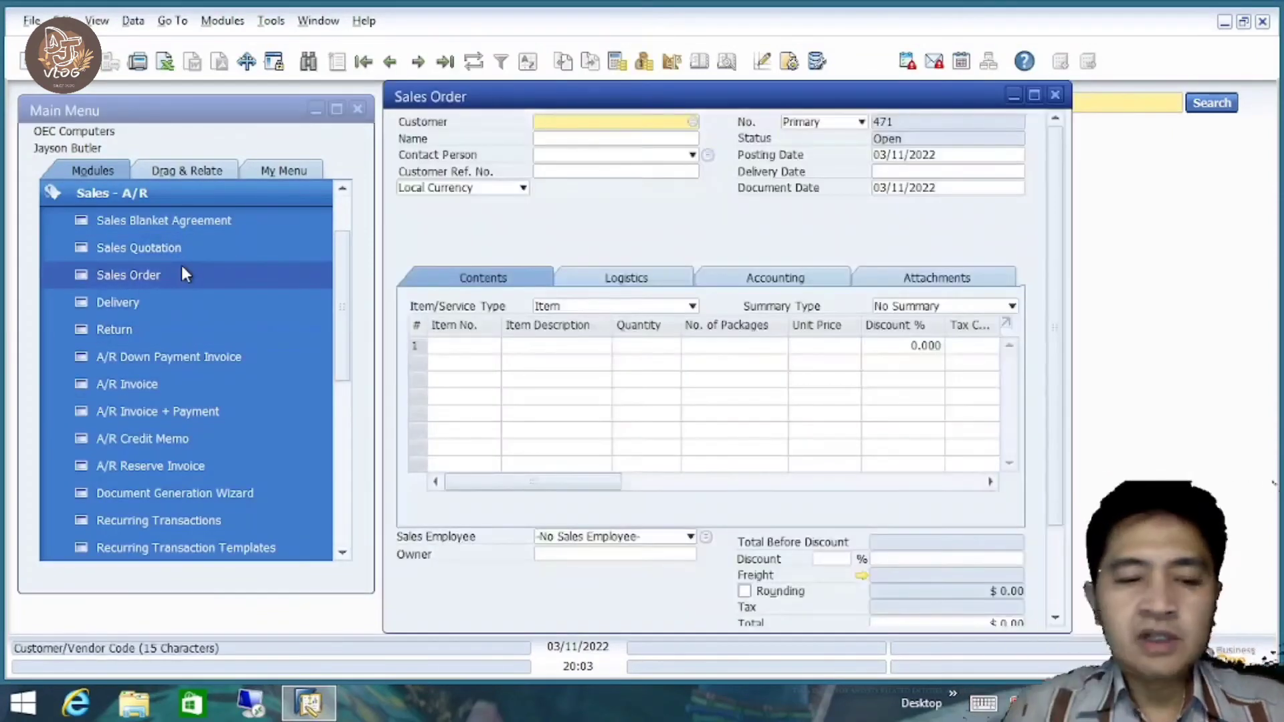
key(Tab)
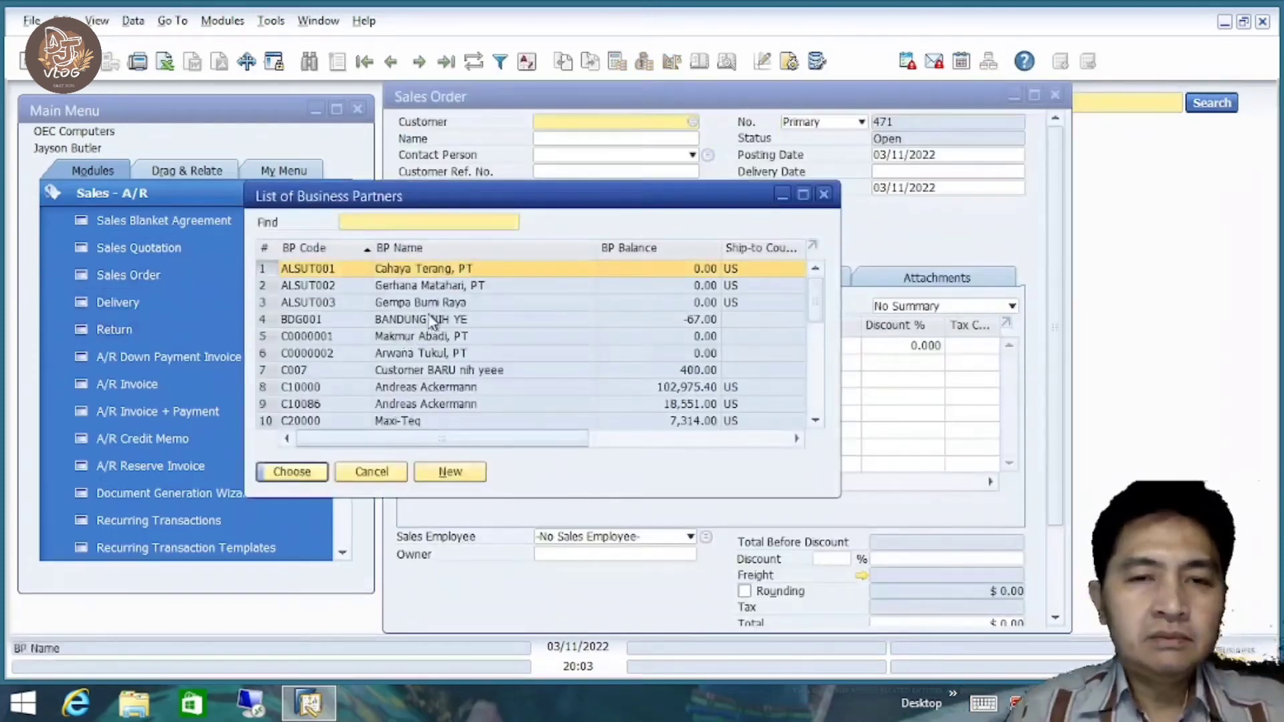
double_click(434, 302)
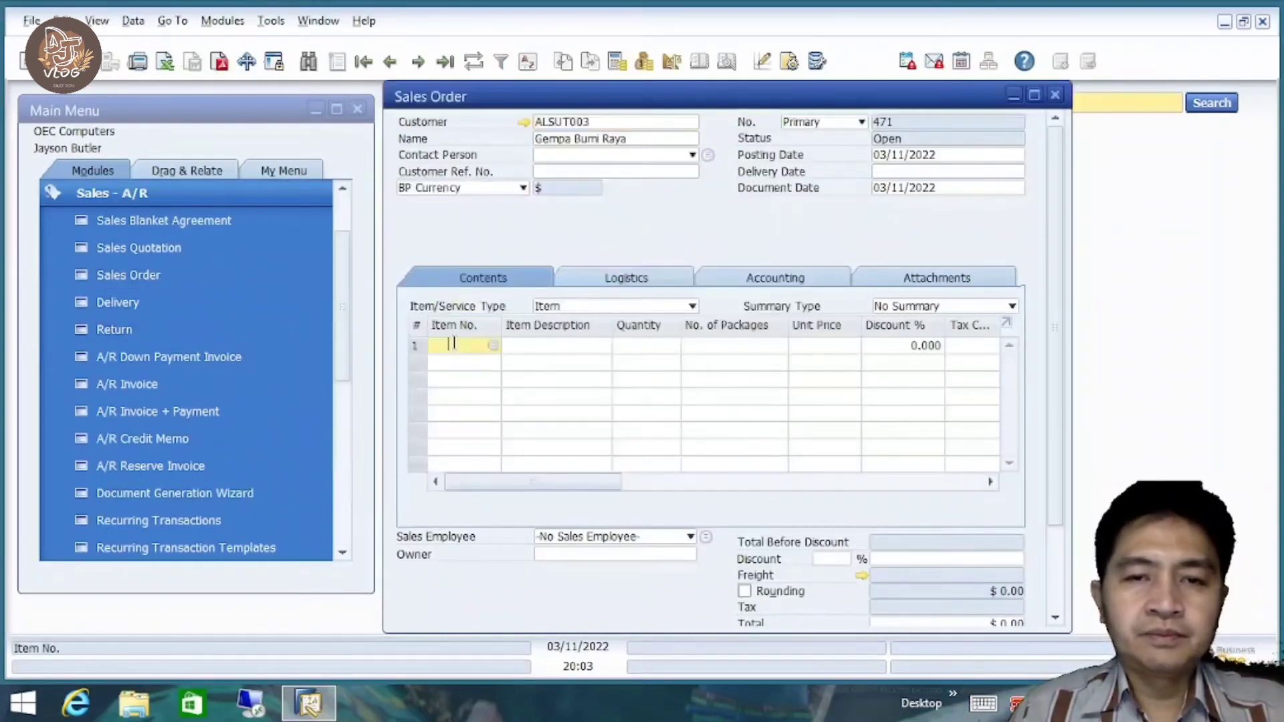
Add items C00004, C00005 and C00006 to the sales order's item lines.
key(Tab)
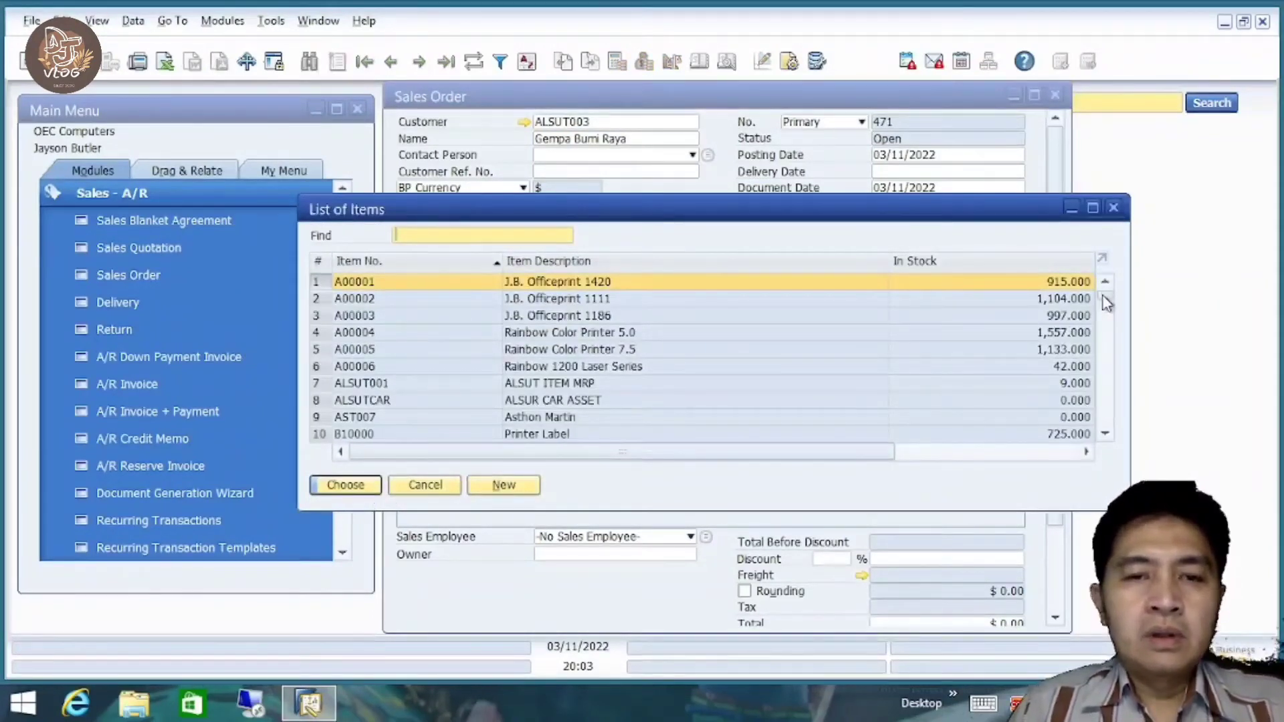
text(c)
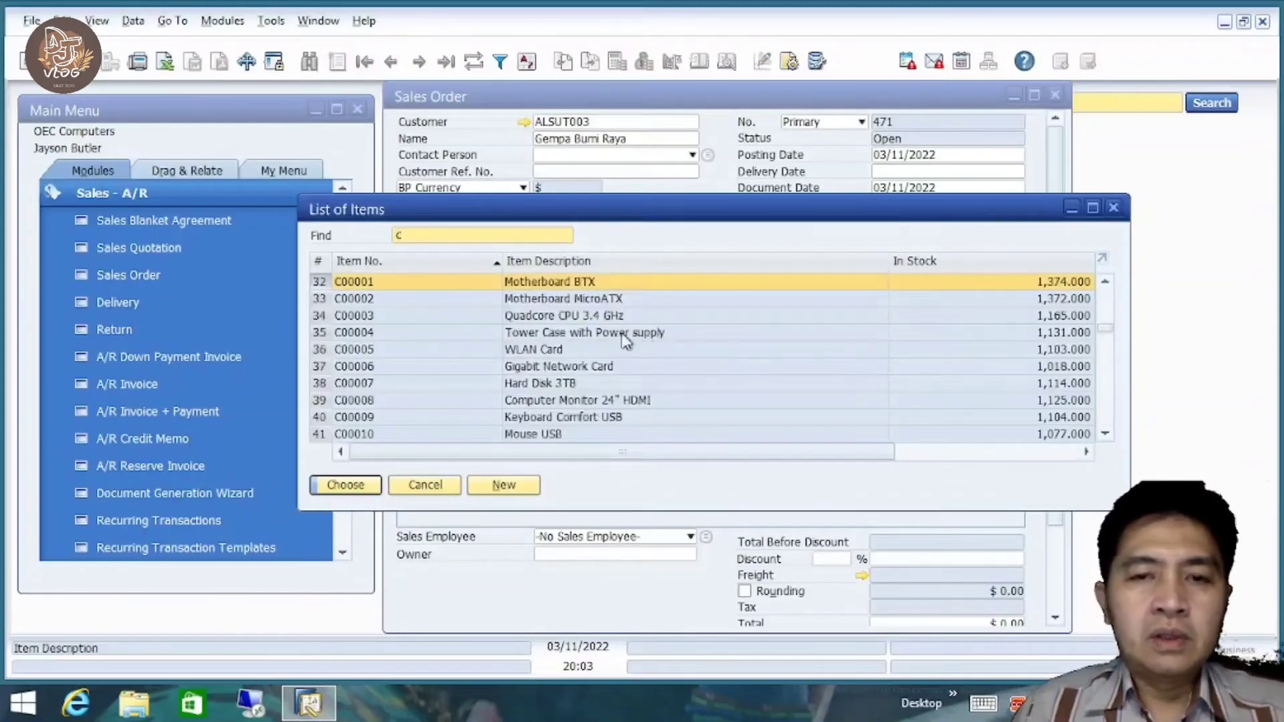
click(572, 333)
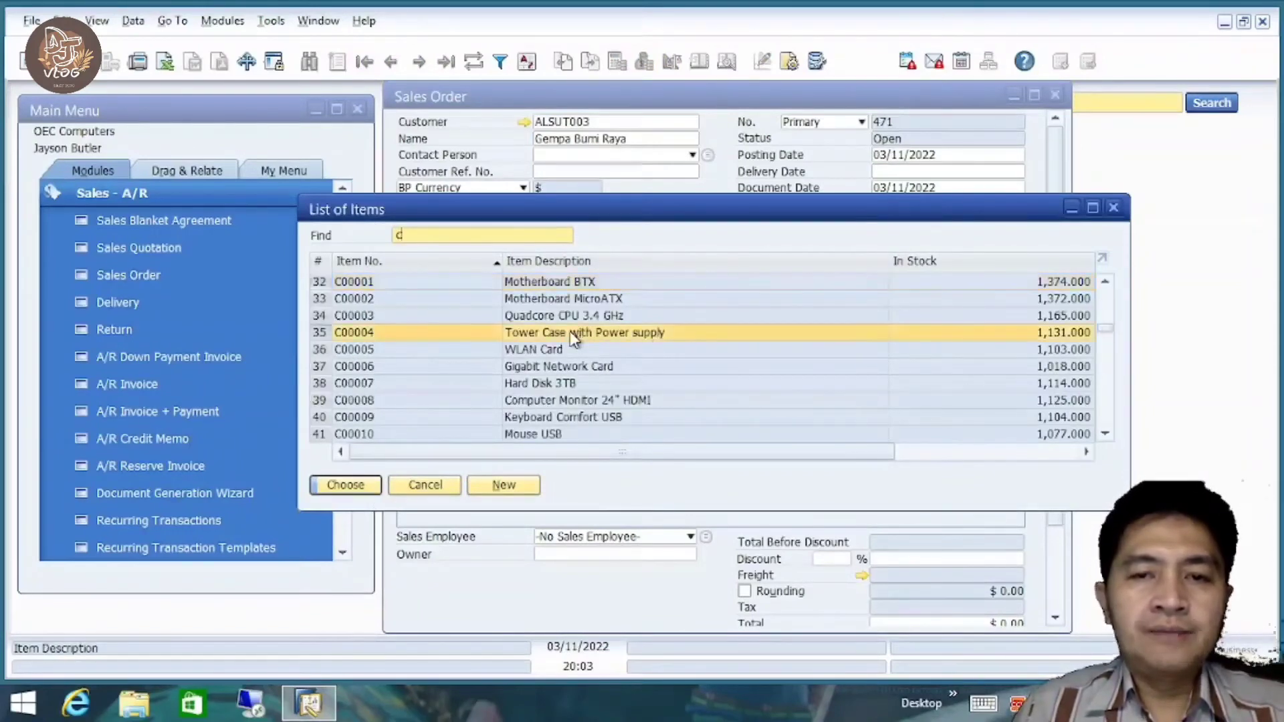
ctrl+click(567, 367)
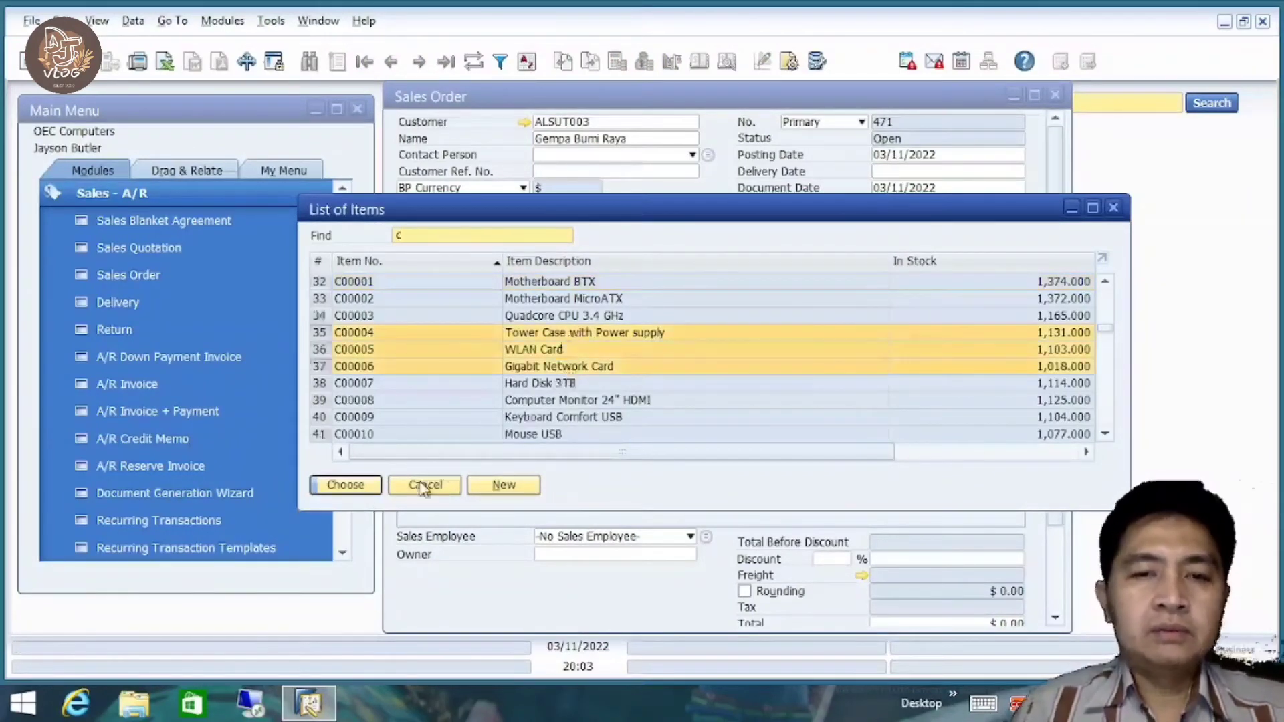
click(362, 491)
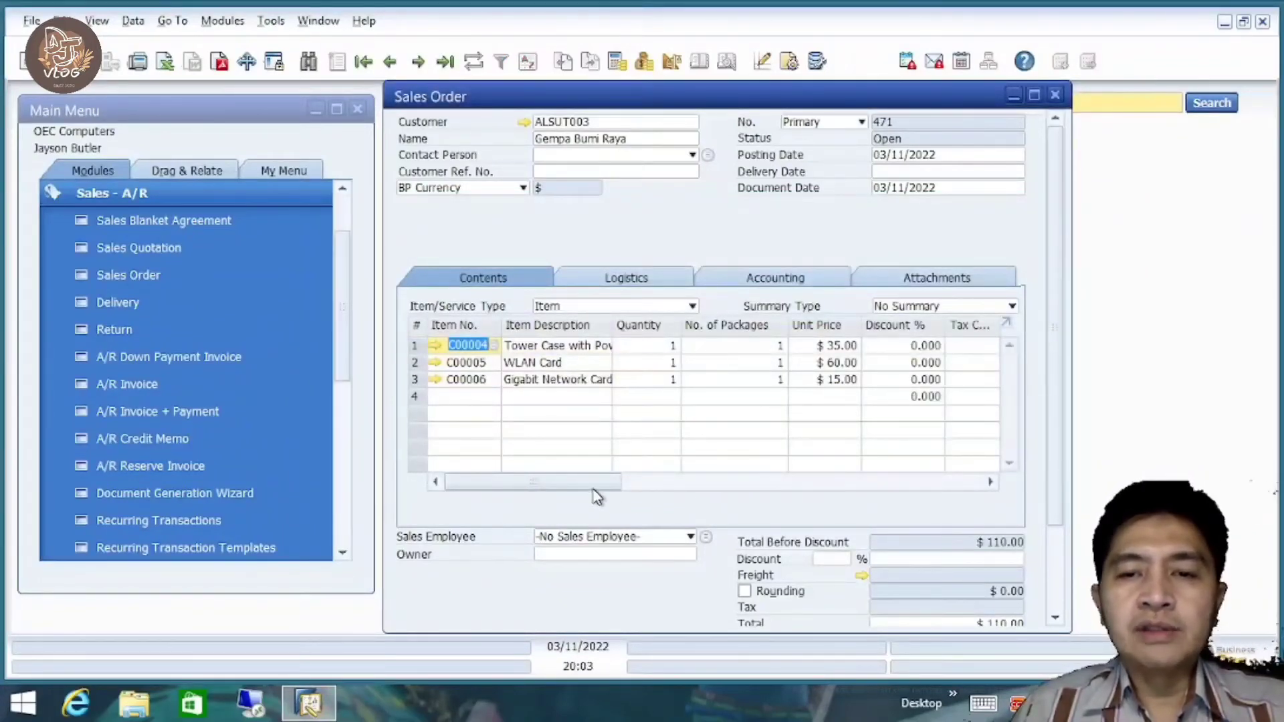
Set the warehouse to 03 on all three item lines of the sales order.
drag(593, 489, 689, 489)
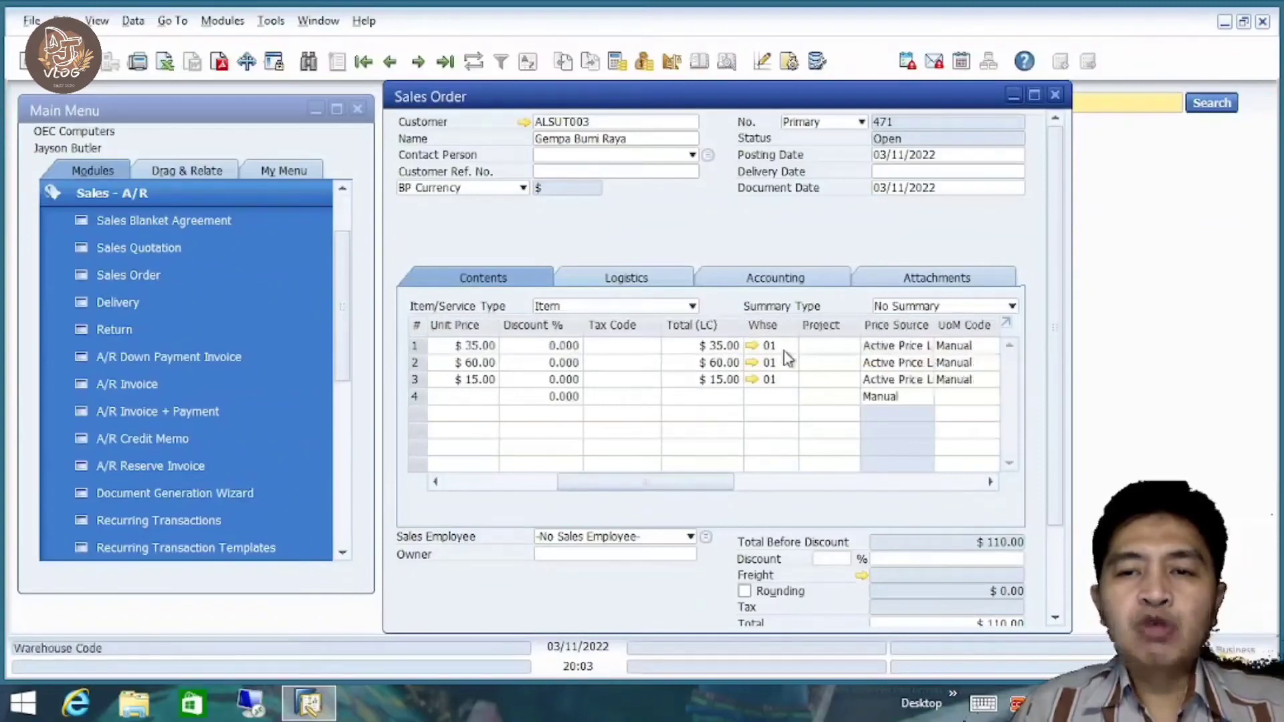
click(771, 345)
text(03)
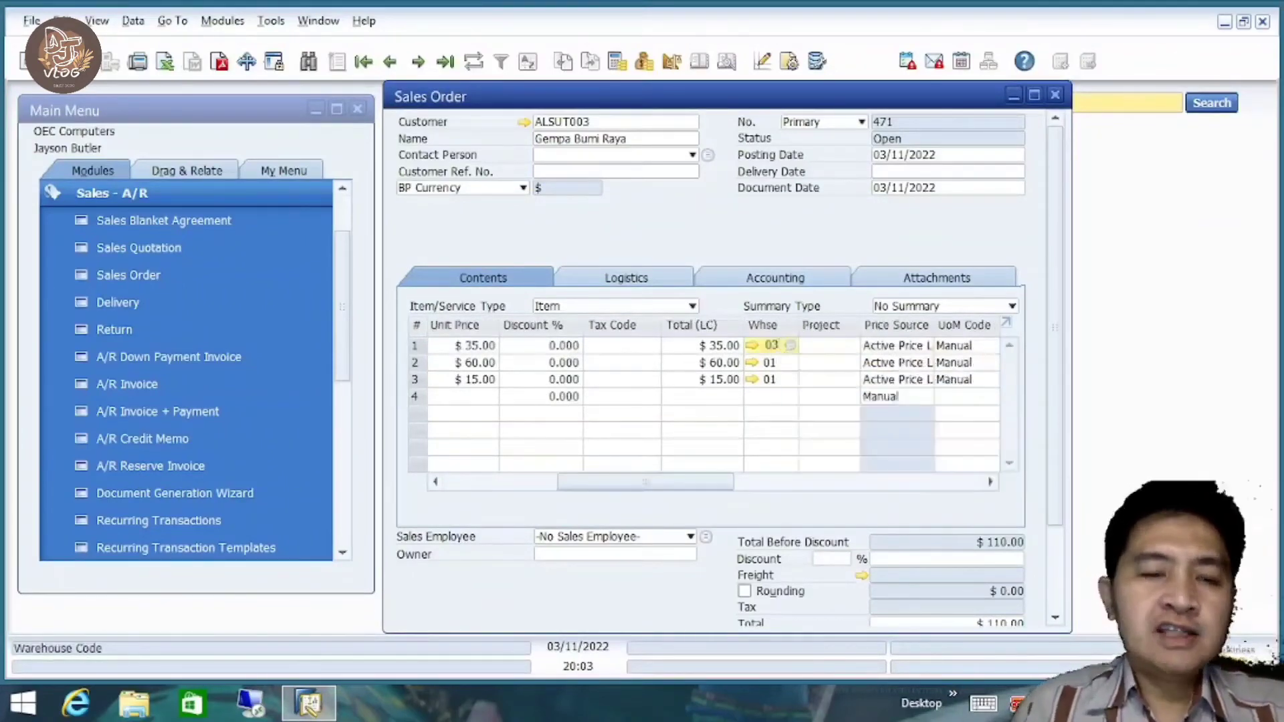
click(783, 363)
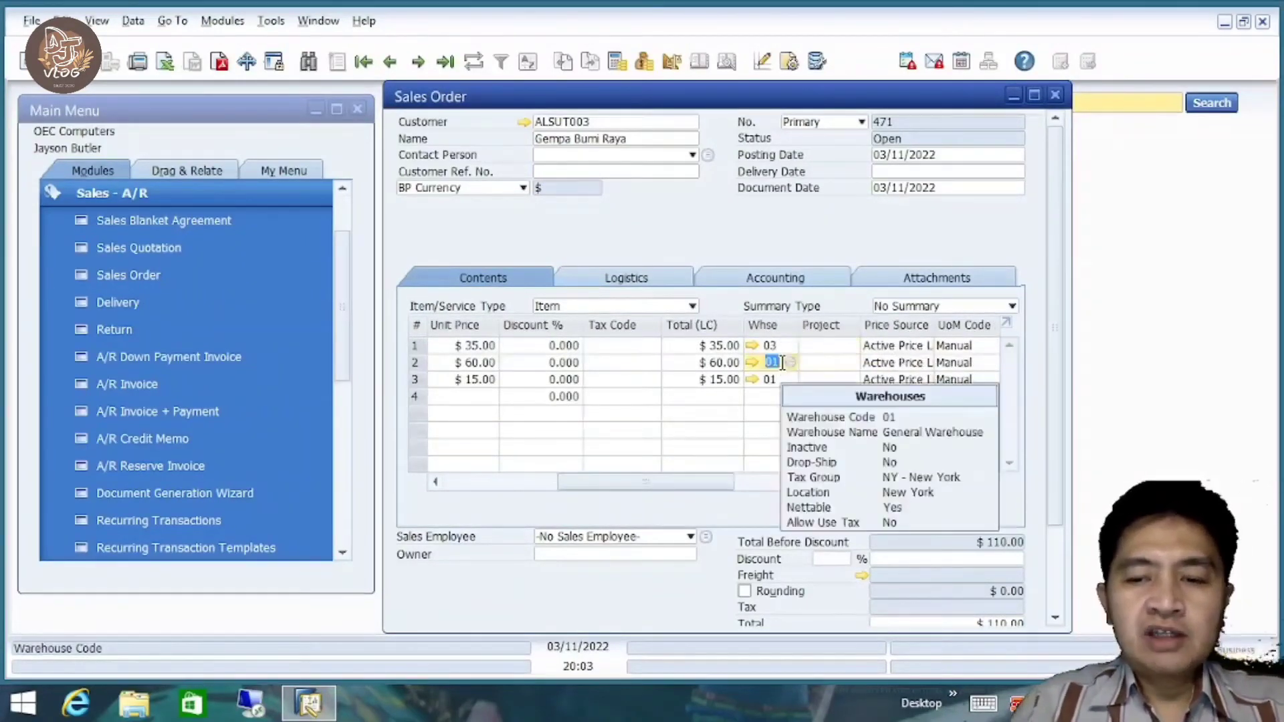
text(03)
key(Tab)
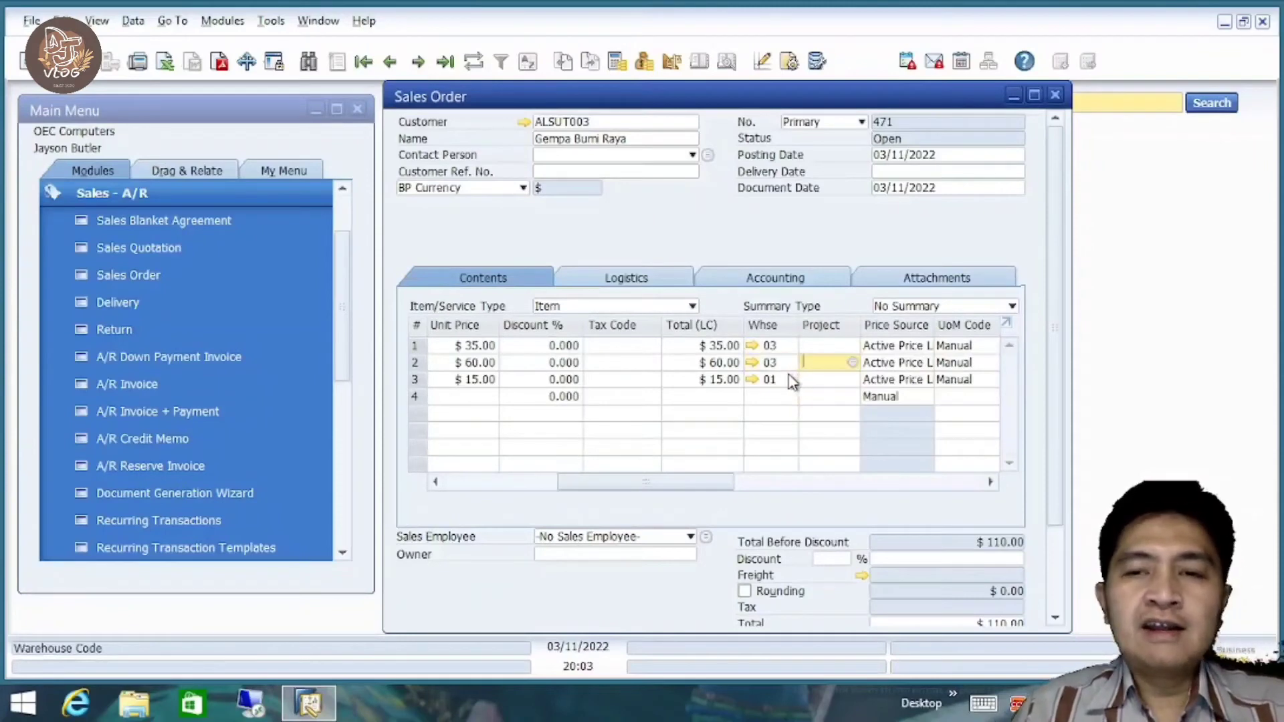
click(791, 379)
text(03)
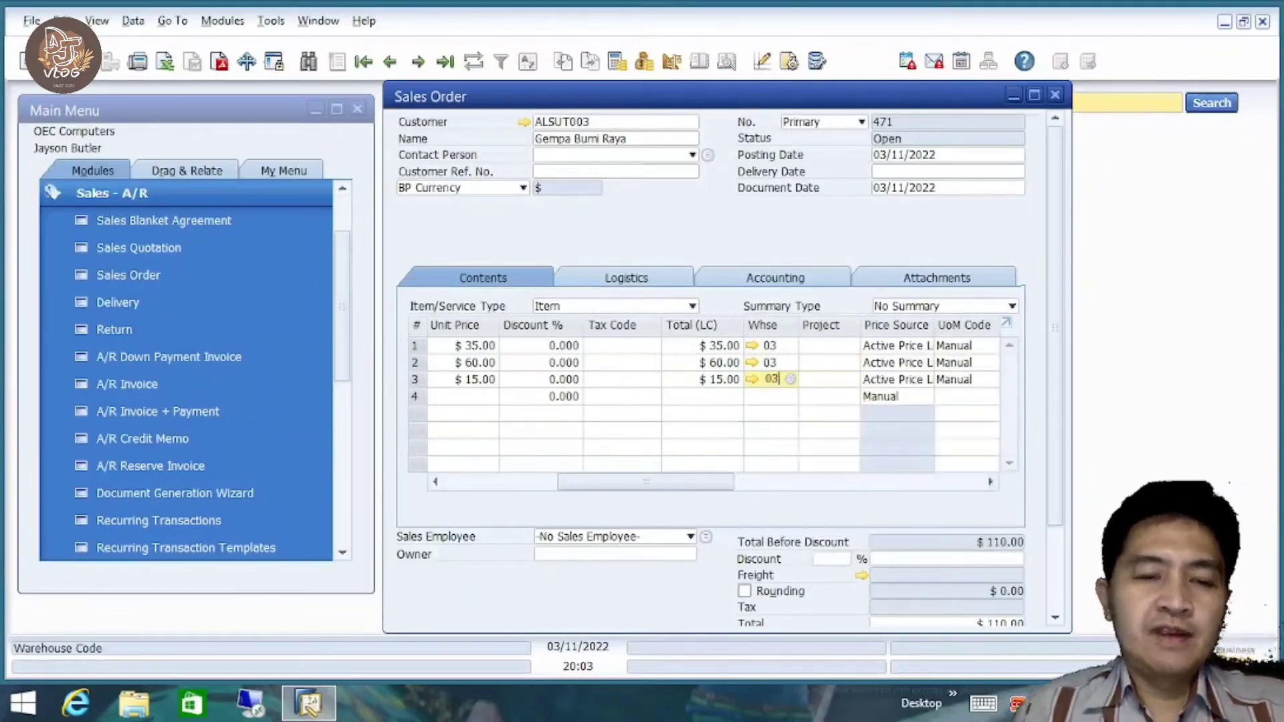
key(Tab)
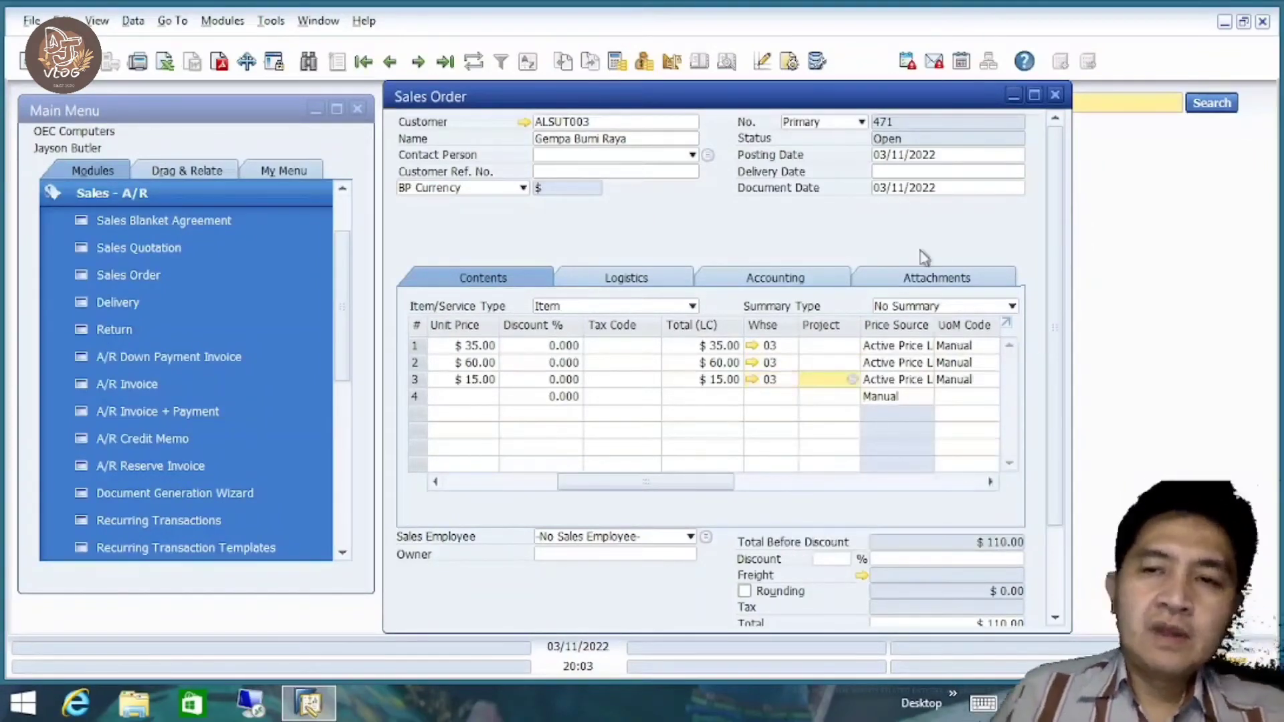
Set the sales order's delivery date to 03/12/2022.
click(887, 170)
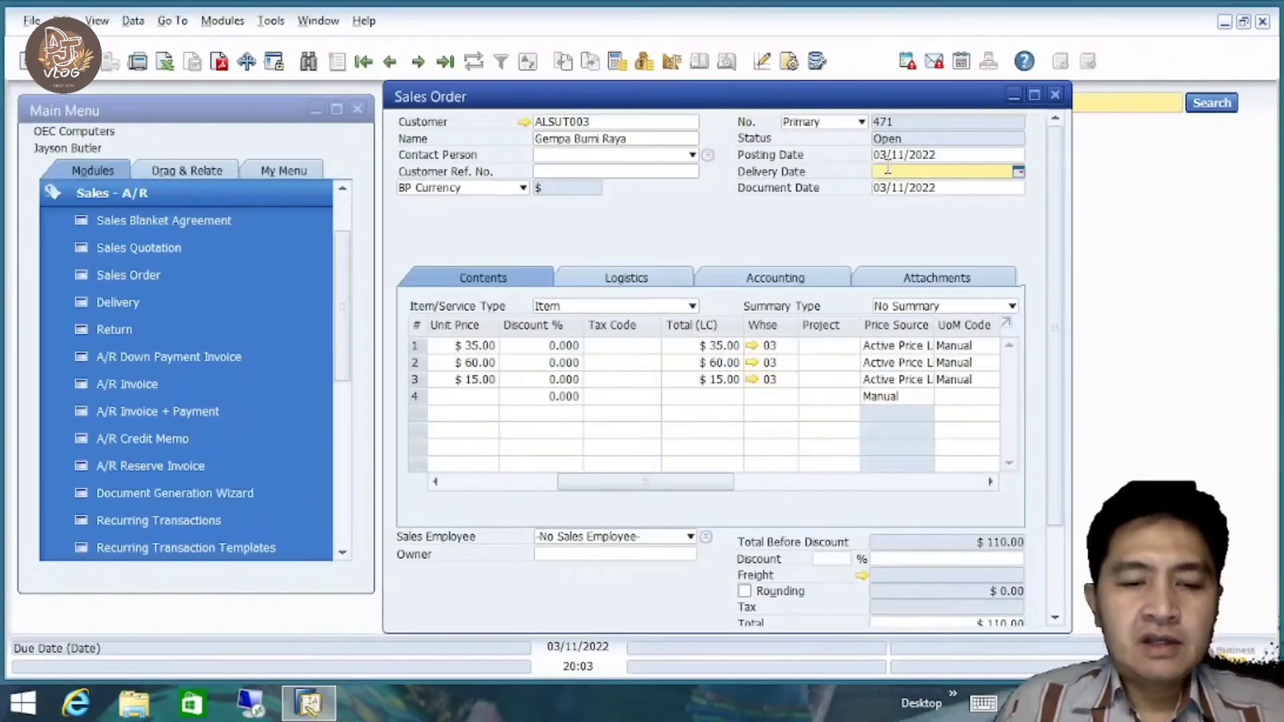
text(12)
key(Tab)
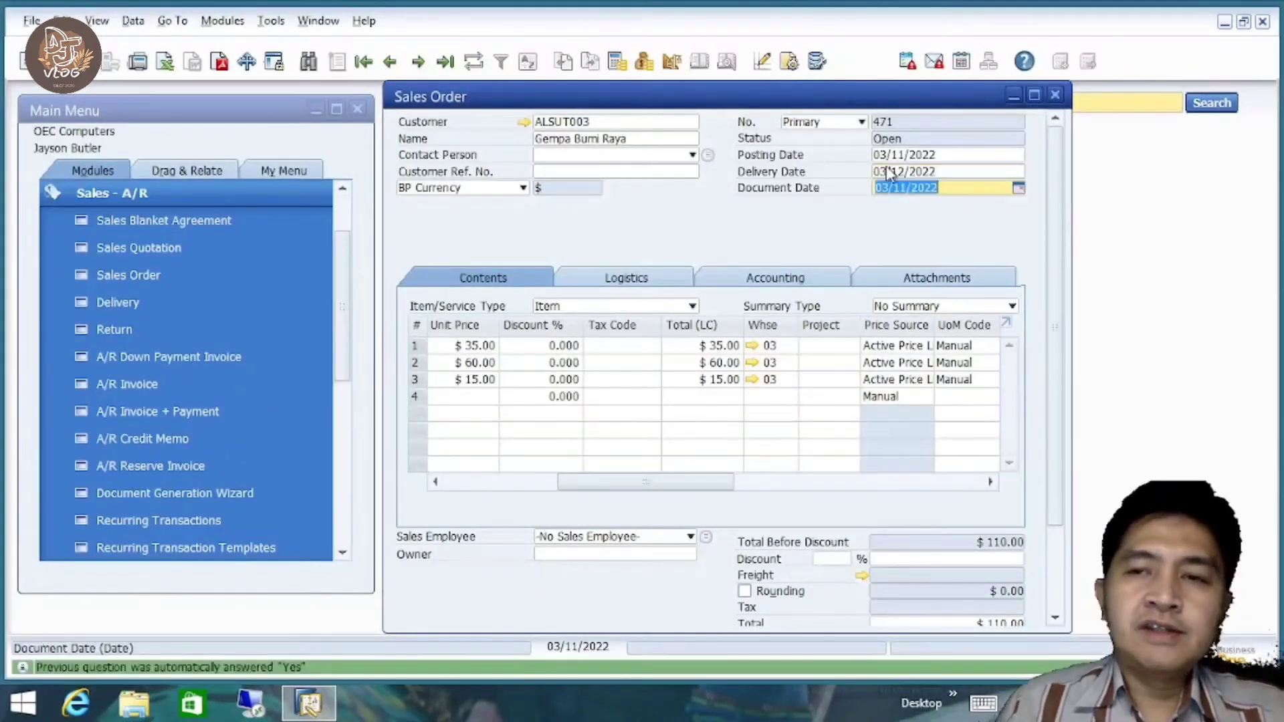
Review the sales order's dates, totals, item lines and the warehouse assigned to each line.
scroll(1055, 338, down, 3)
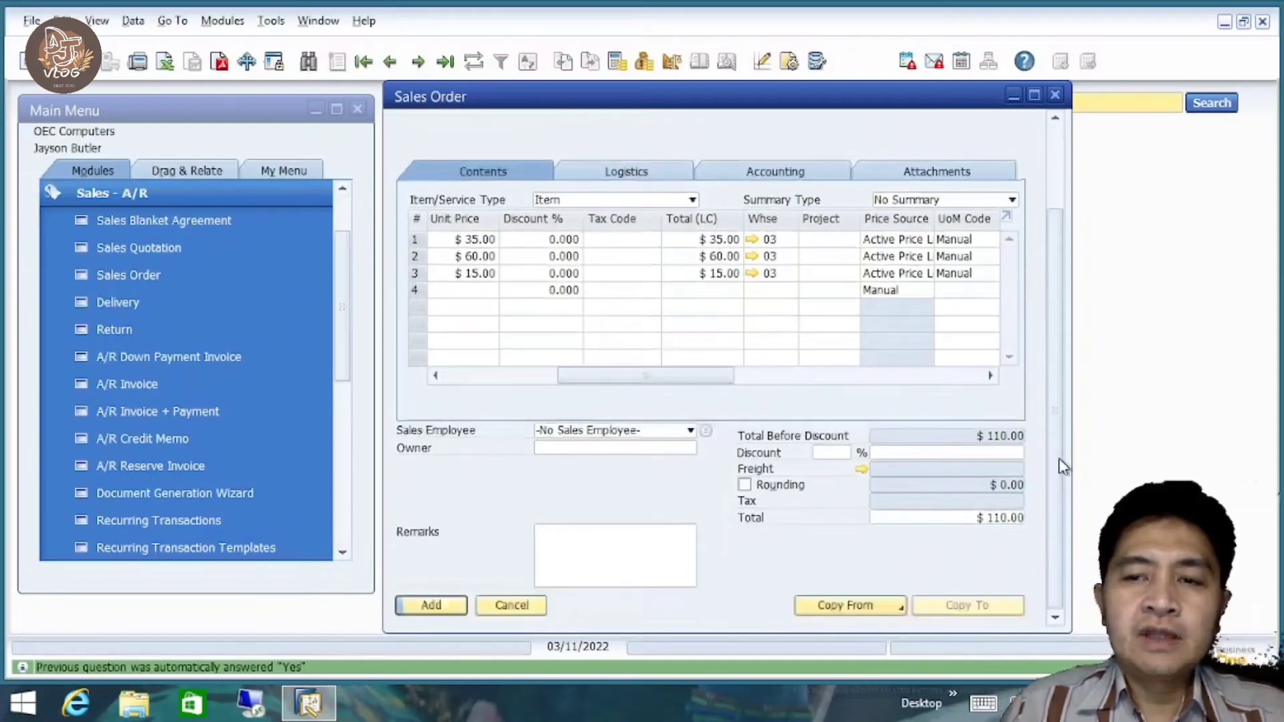
drag(702, 377, 502, 388)
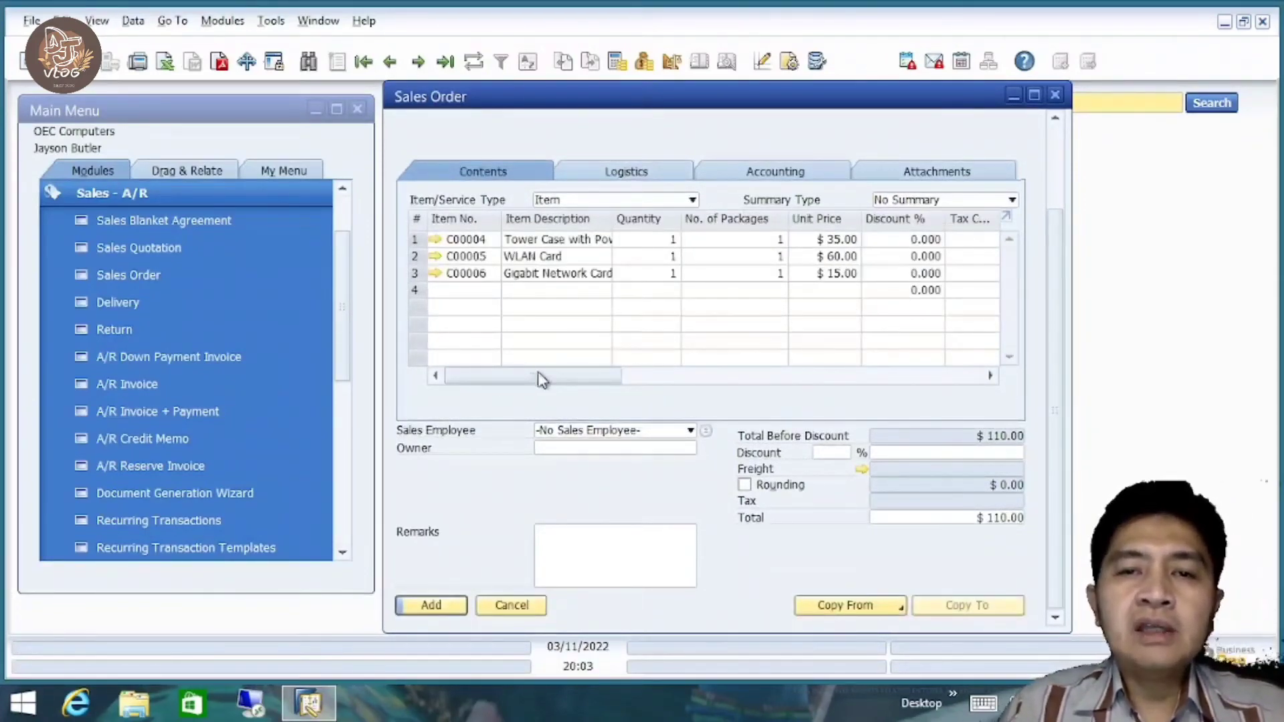
click(677, 378)
click(677, 379)
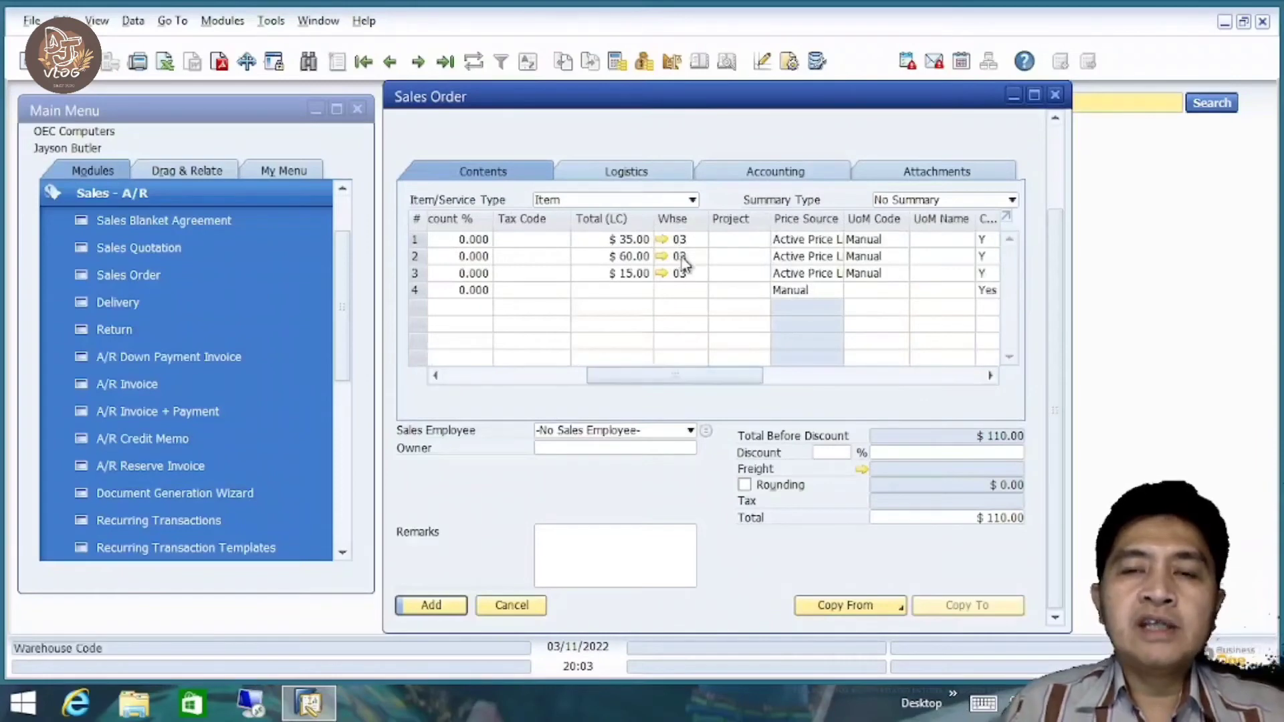
drag(1059, 309, 1056, 125)
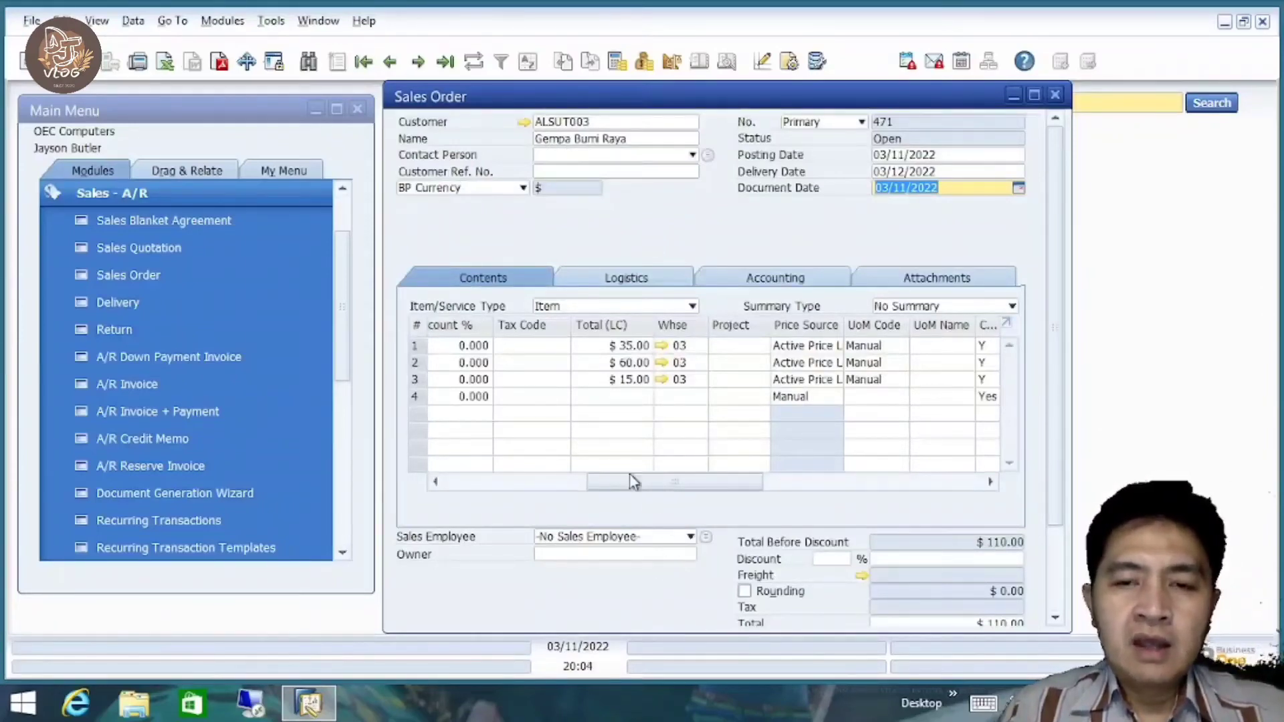
drag(628, 487, 482, 487)
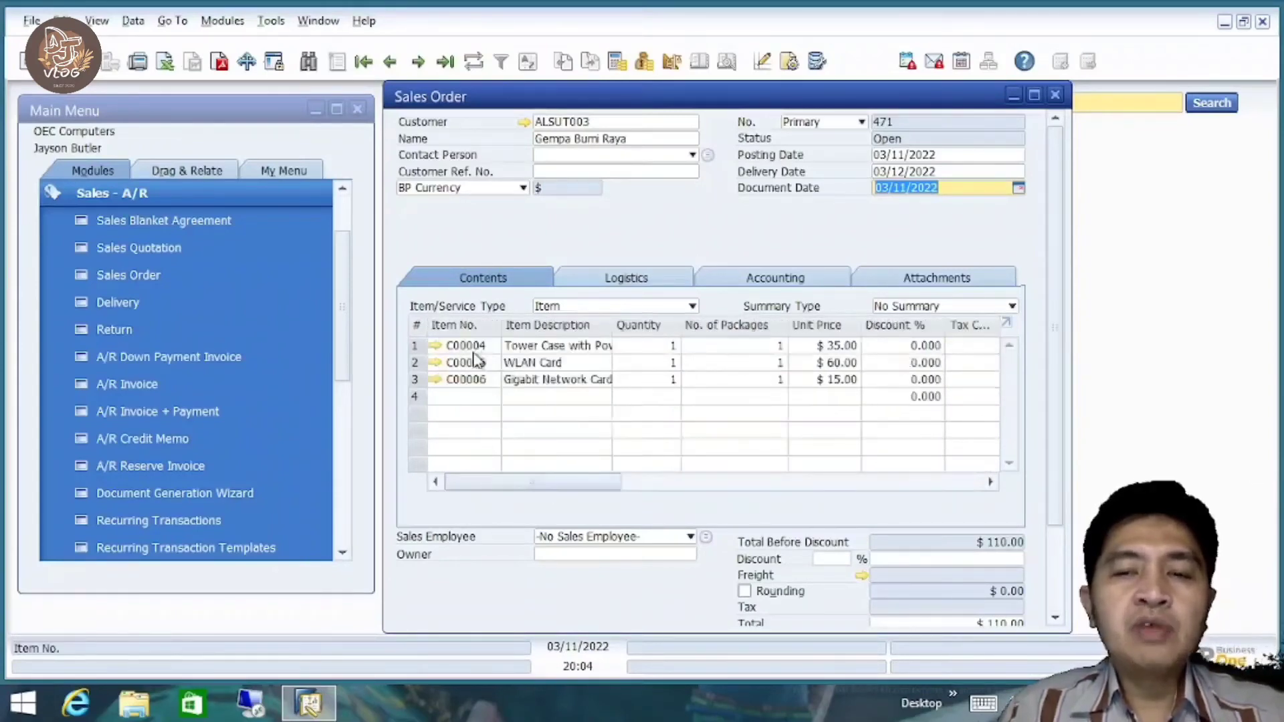
drag(573, 484, 453, 488)
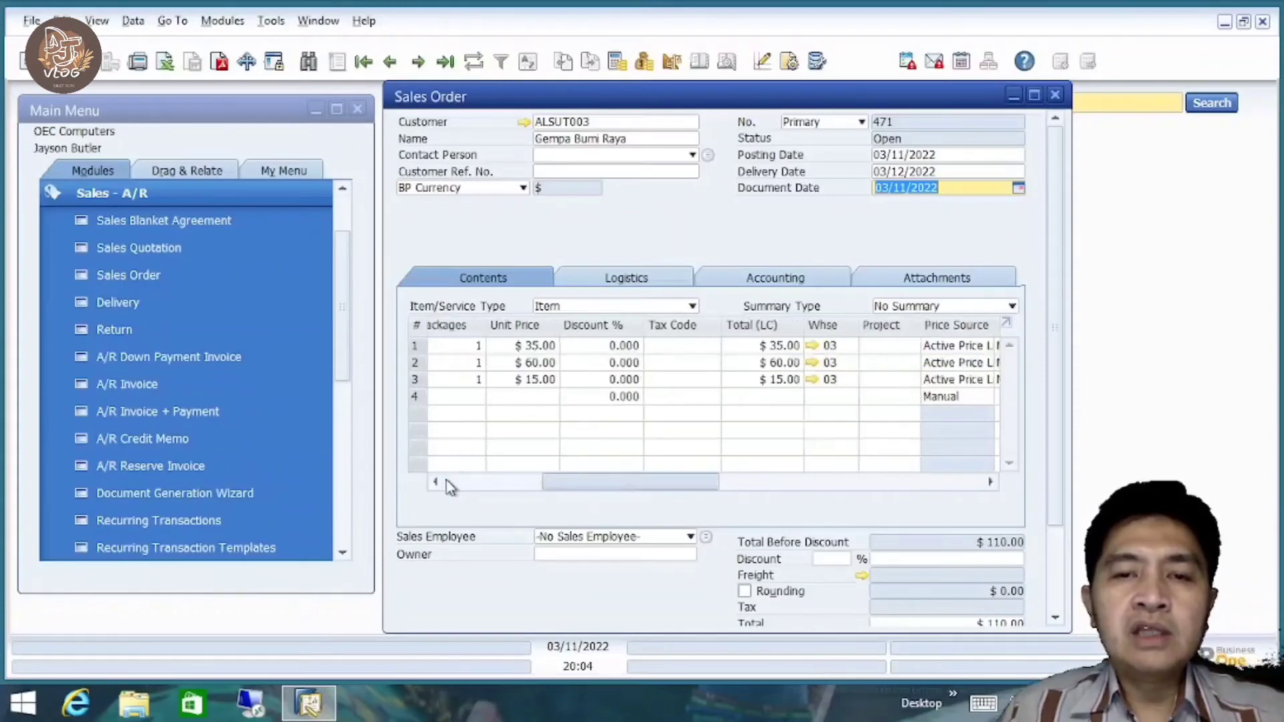
Open item C00004's master data from the order, check its inventory per warehouse, and close the record.
click(436, 347)
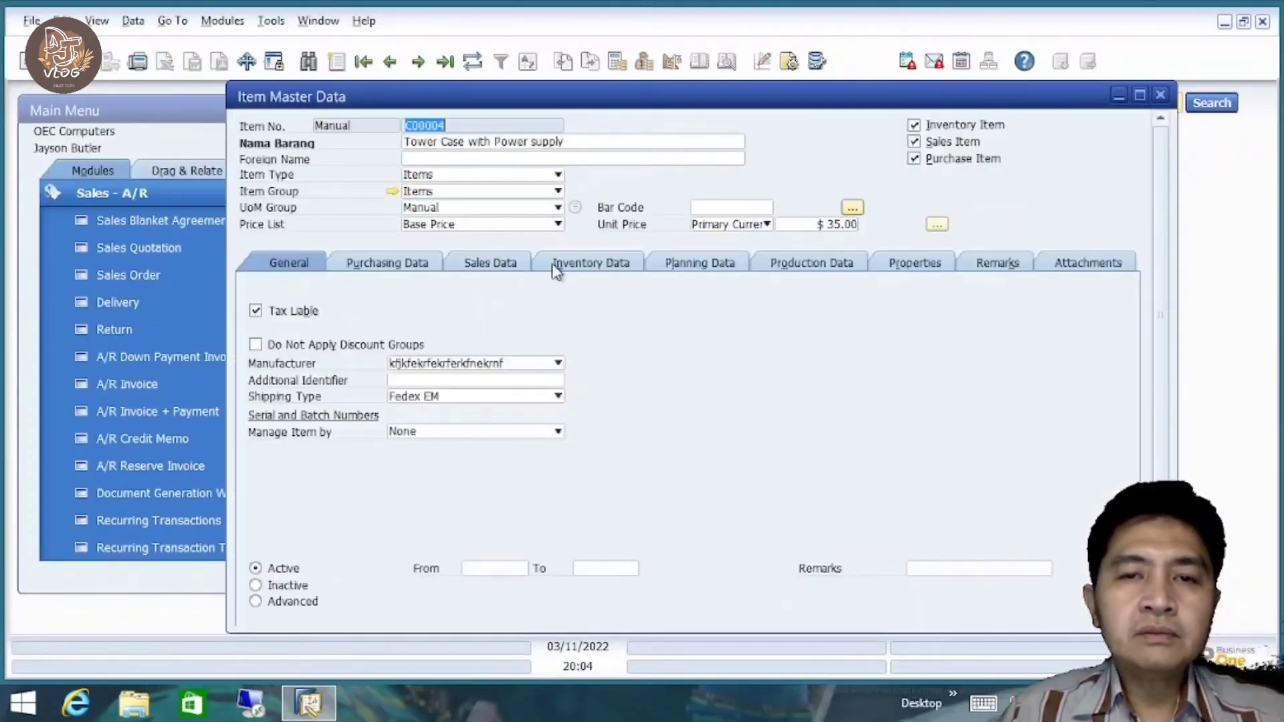
click(555, 267)
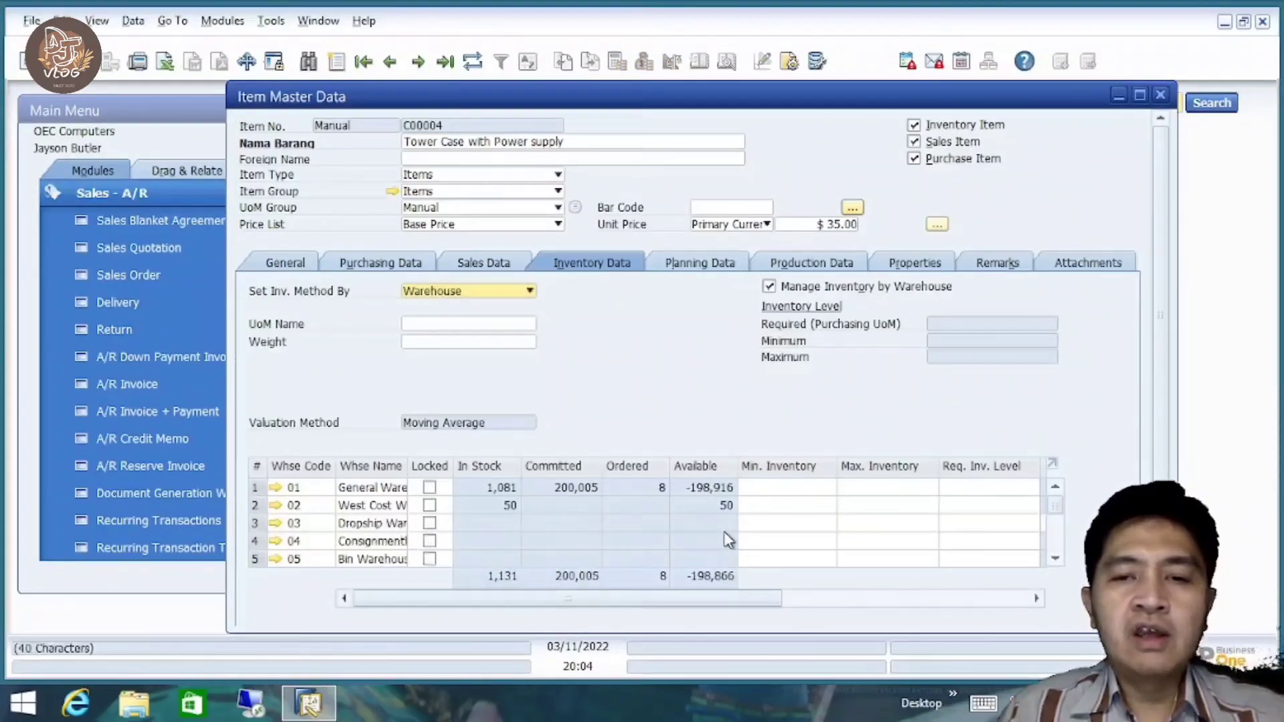
click(1161, 96)
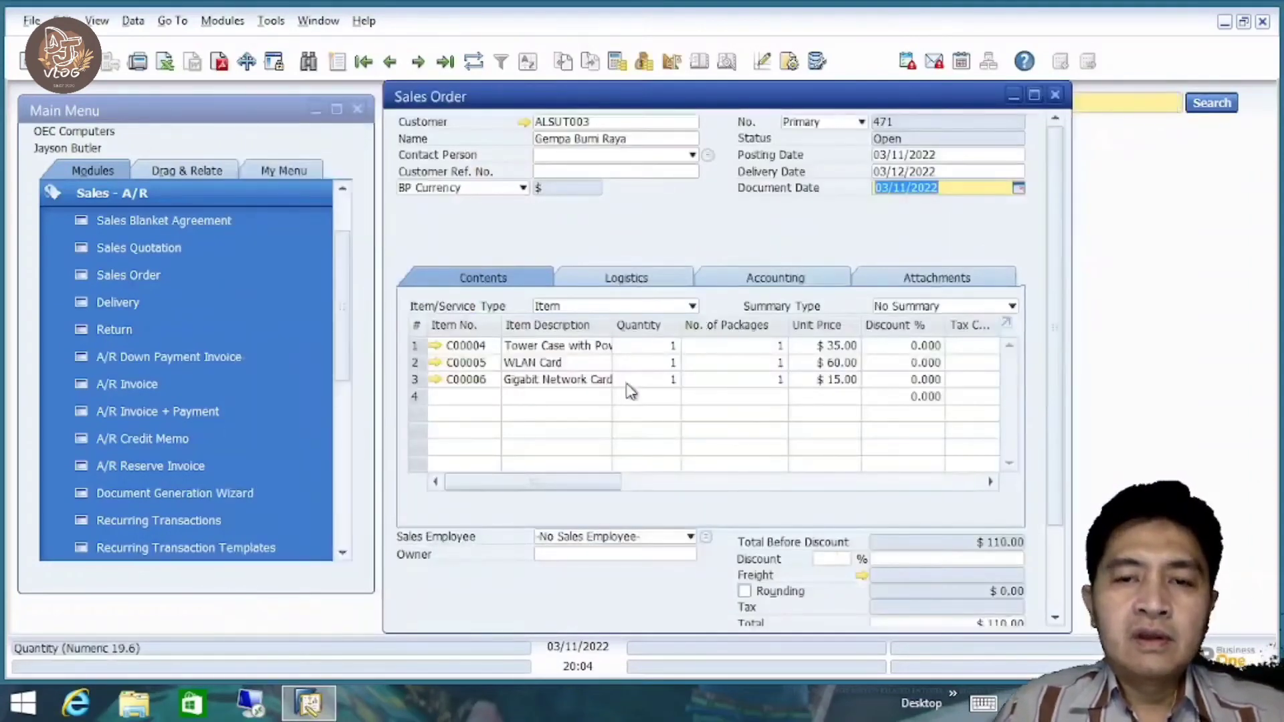
Recheck the order lines' warehouses, reopen item C00004's master data, and examine its general and purchasing data, including the preferred vendor.
drag(610, 481, 687, 484)
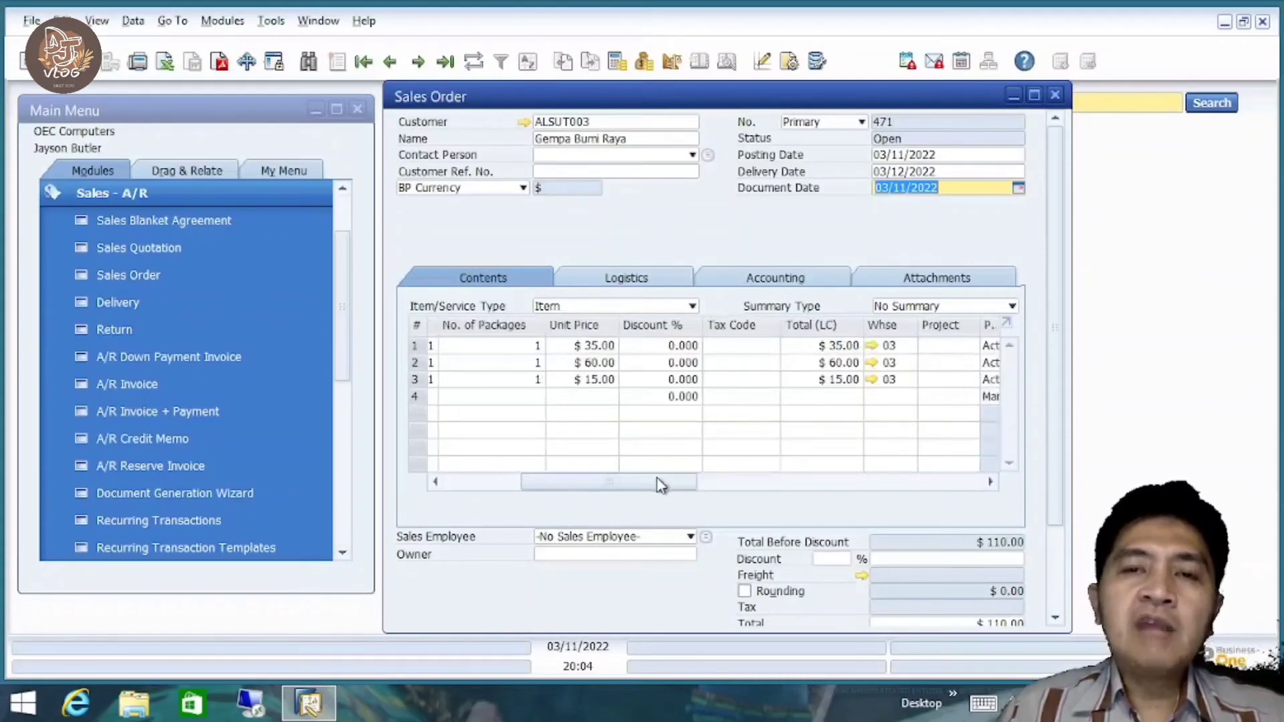
drag(659, 485, 479, 492)
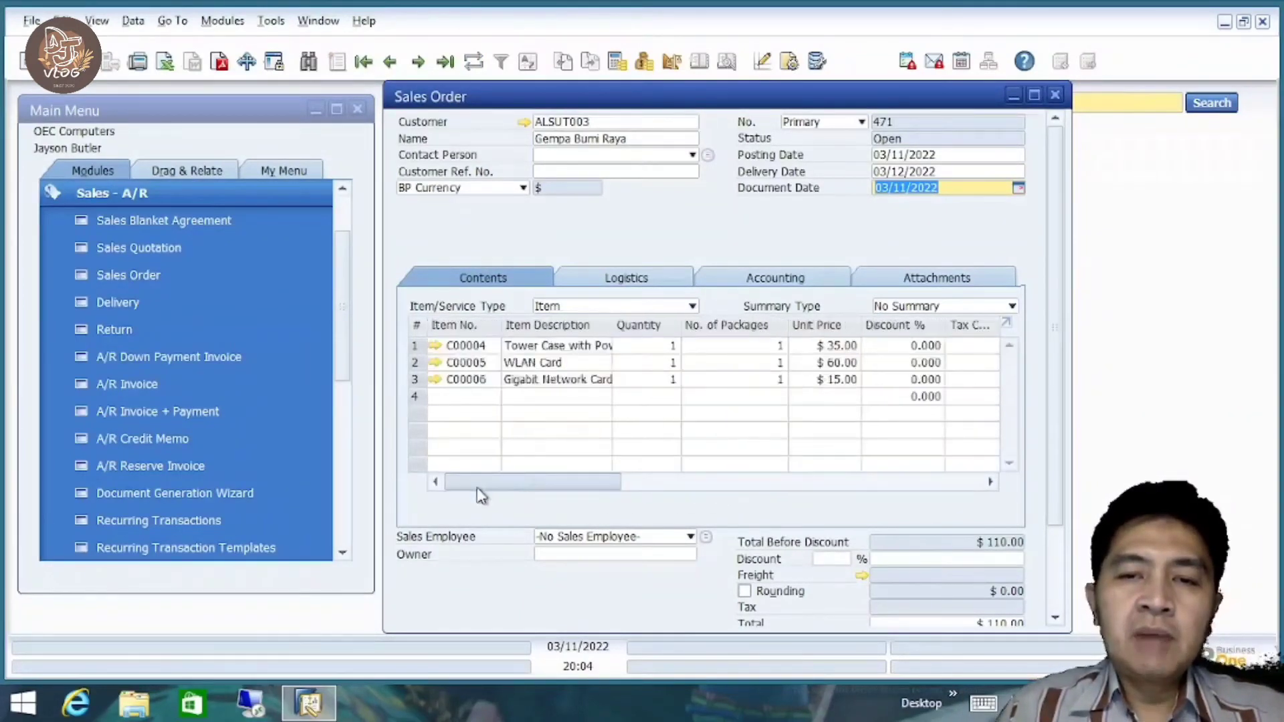
click(435, 347)
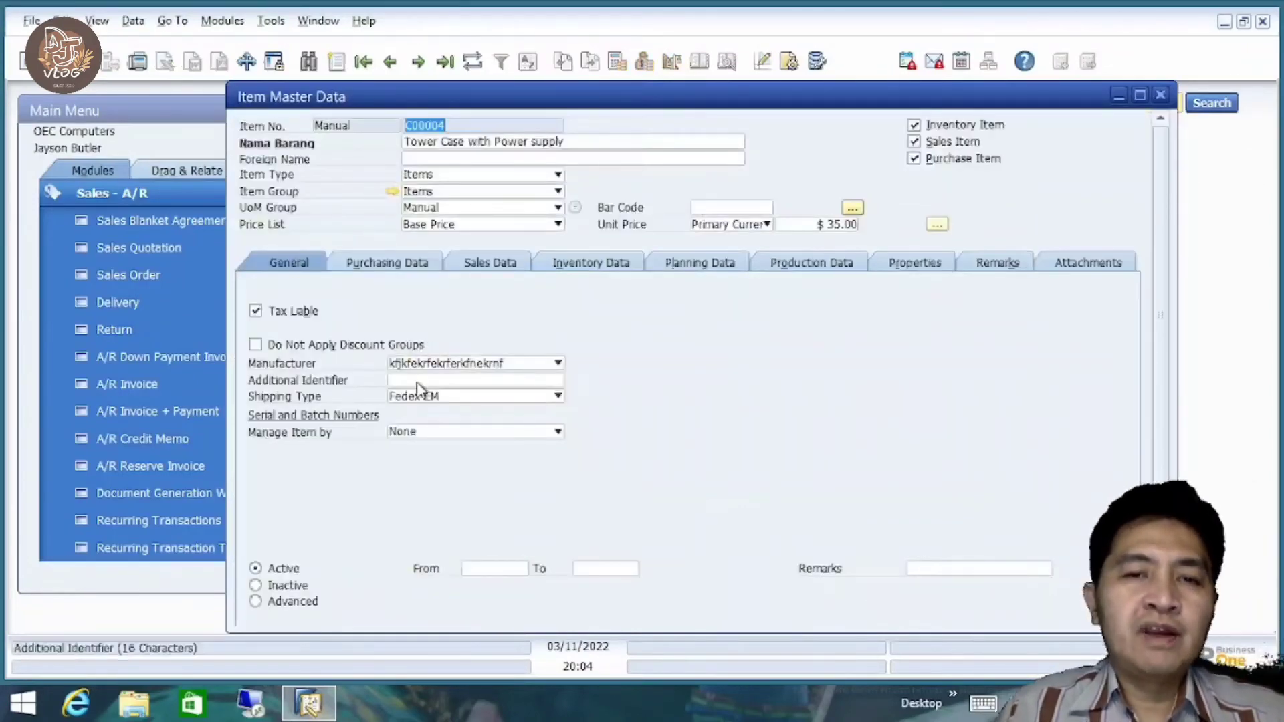
click(386, 265)
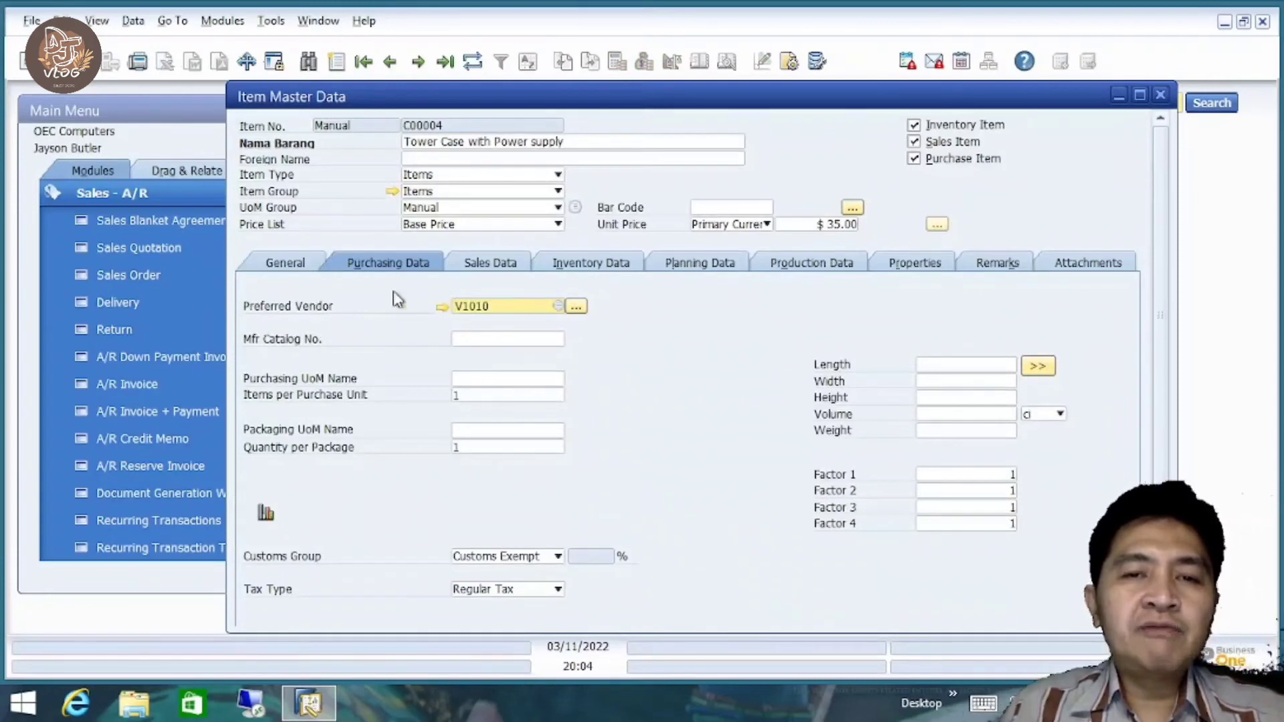
click(303, 267)
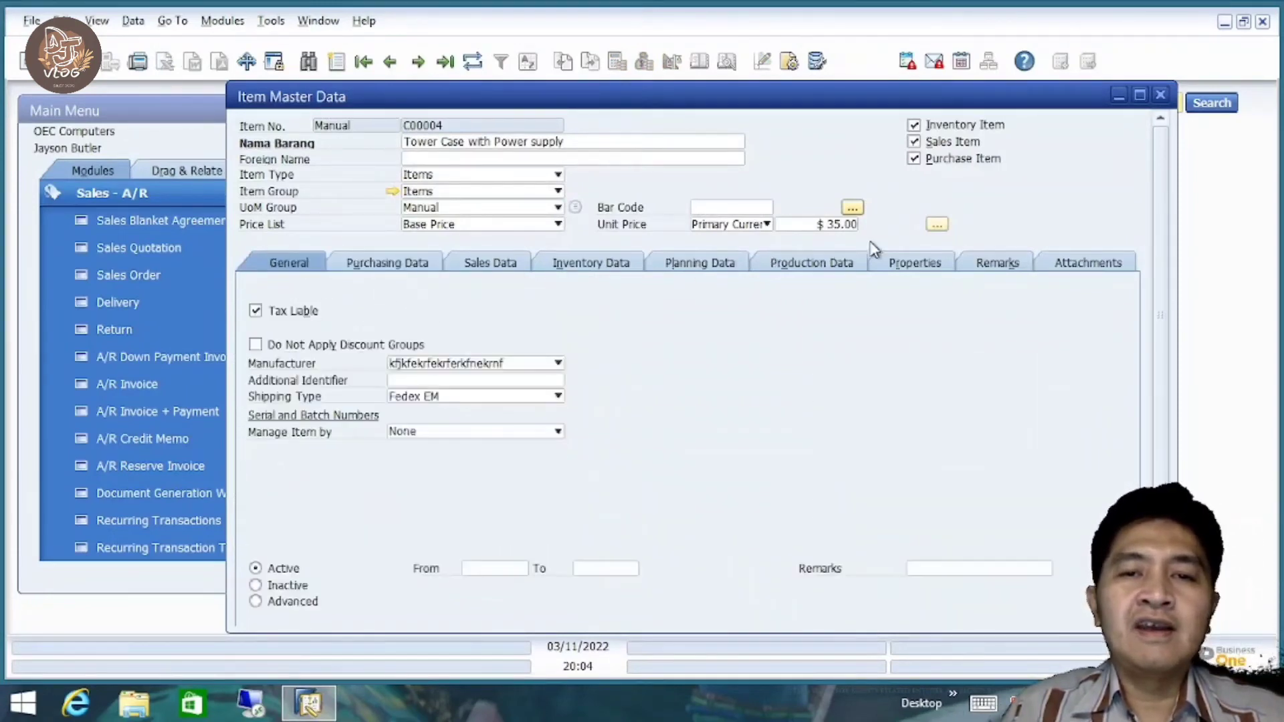
click(372, 266)
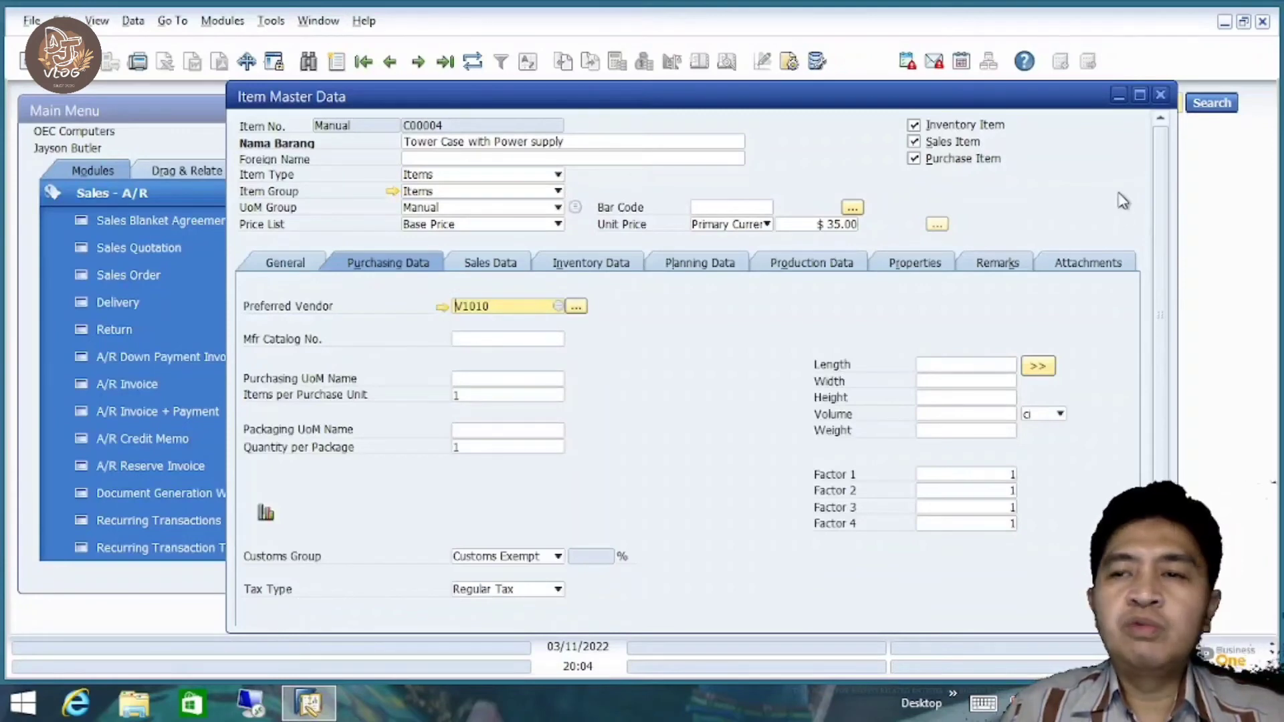
Close the current item record and check the preferred vendors of items C00005 and C00006 from the order lines.
click(1161, 96)
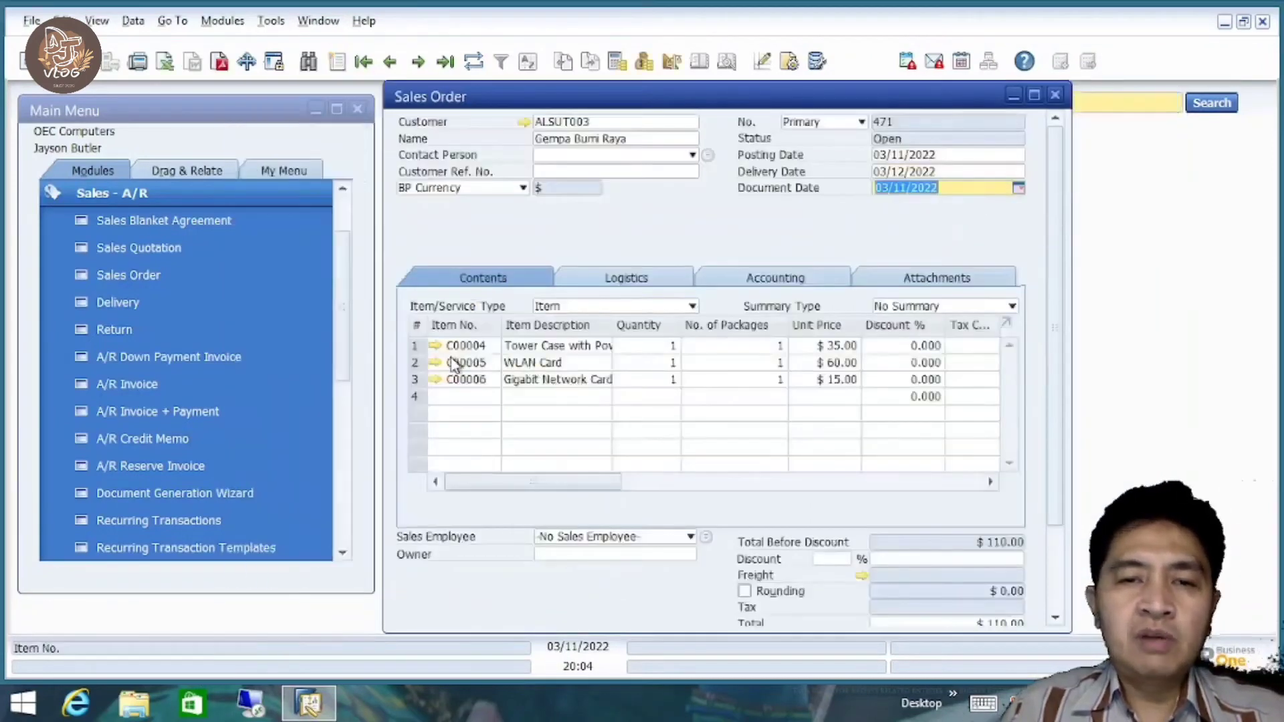
click(435, 363)
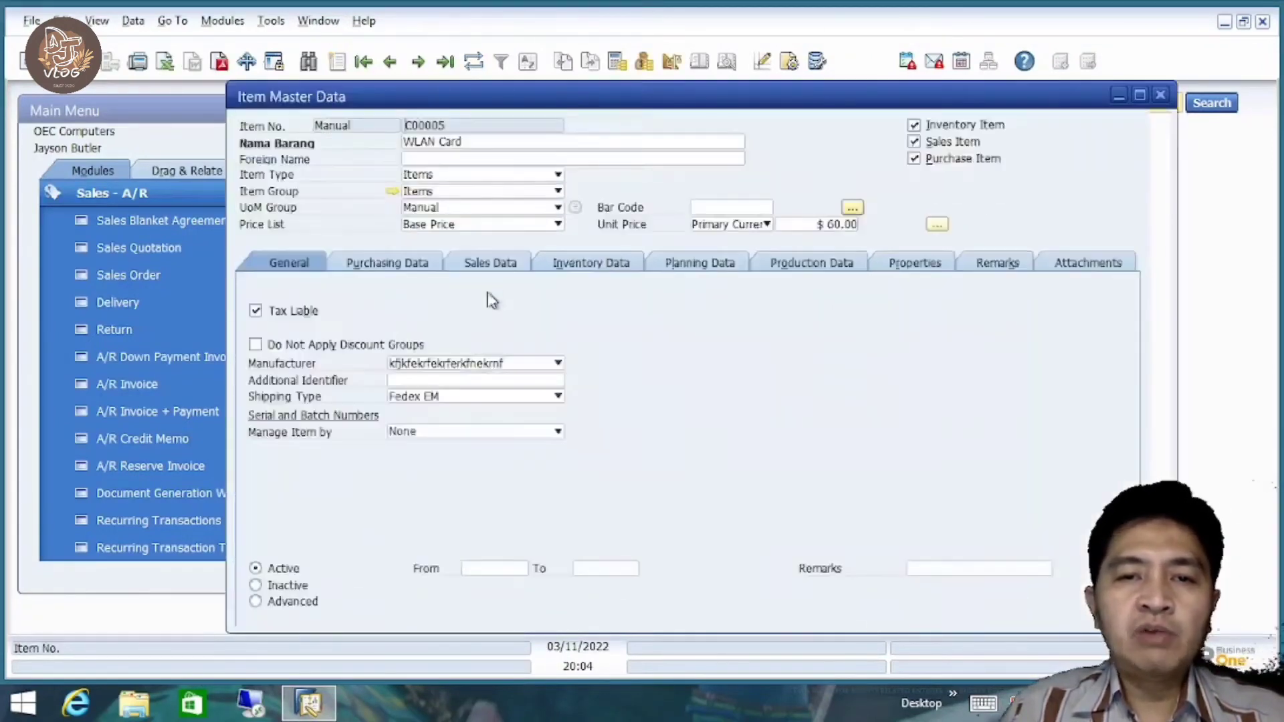
click(397, 265)
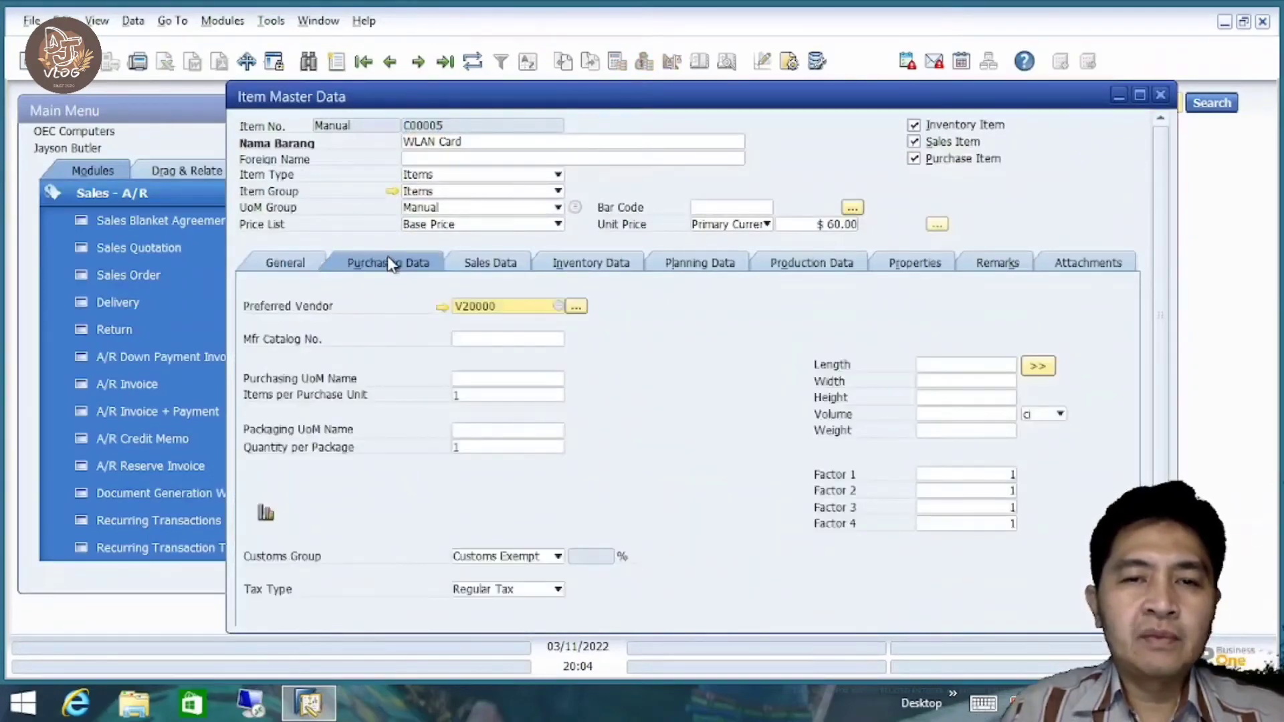
click(1160, 96)
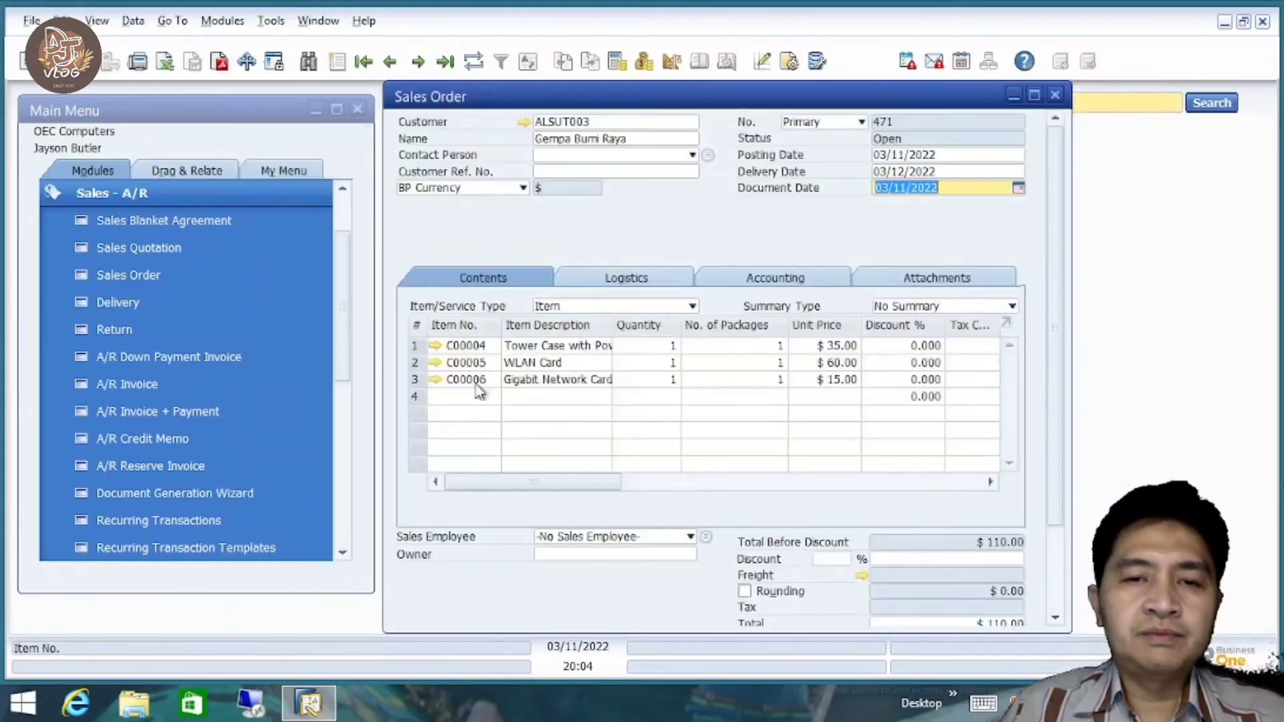
click(436, 379)
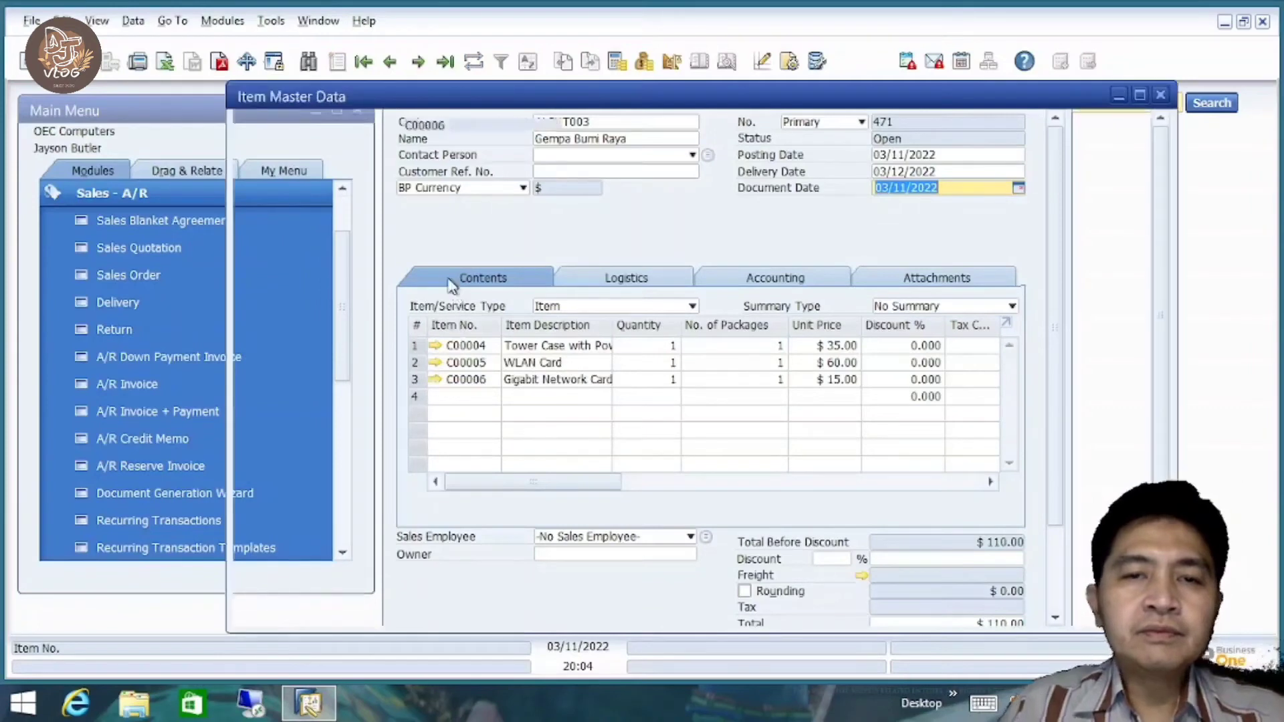
click(404, 267)
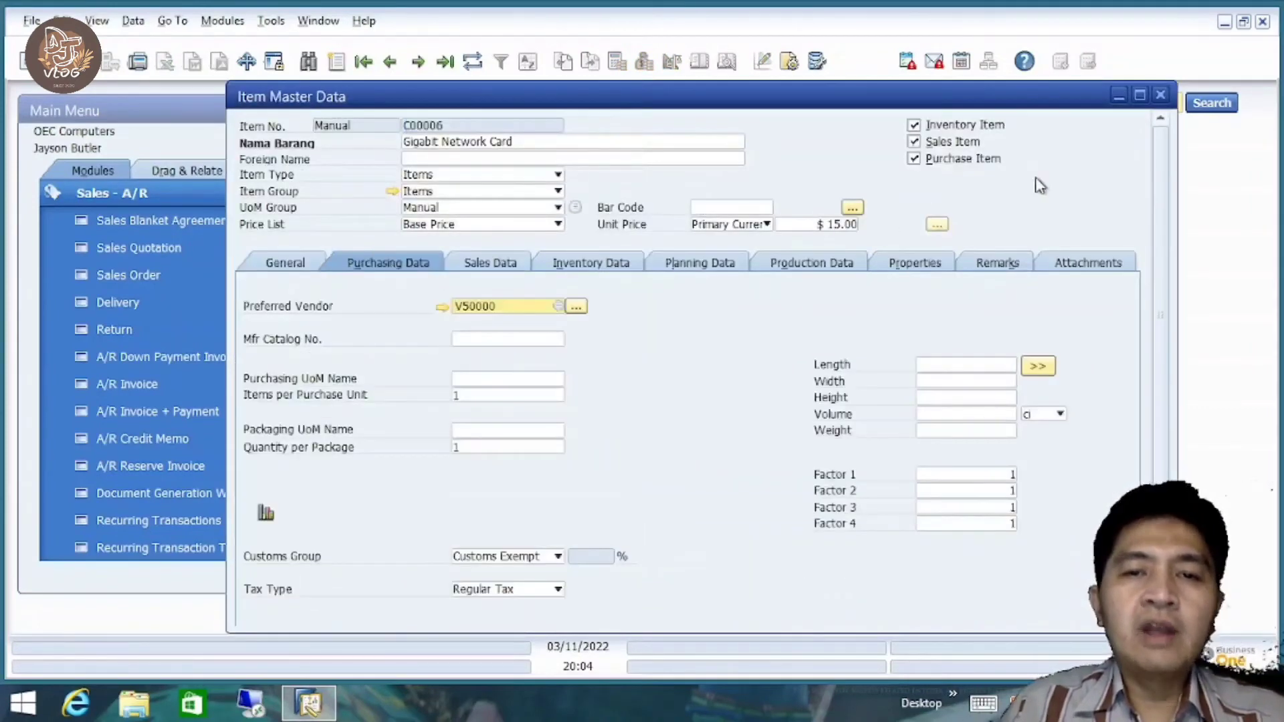
click(1160, 96)
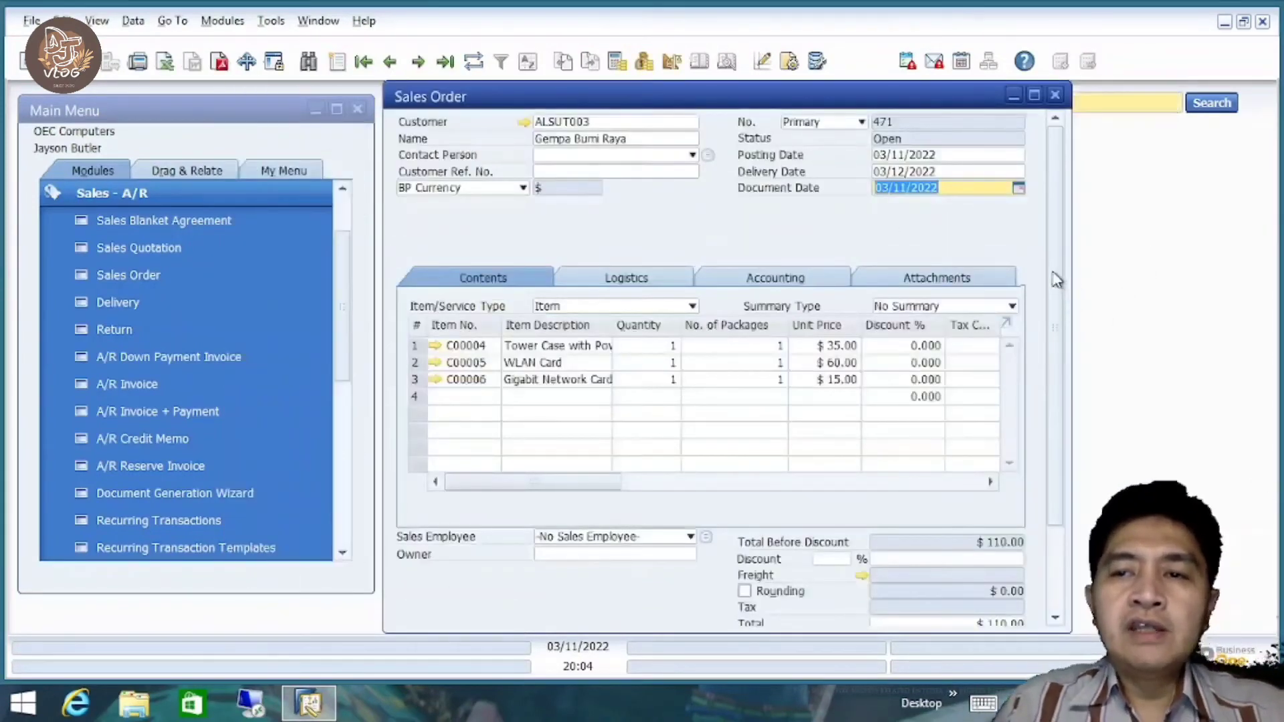
Add the sales order and move the resulting Procurement Confirmation Wizard away from the order form.
drag(1057, 280, 1081, 450)
click(432, 605)
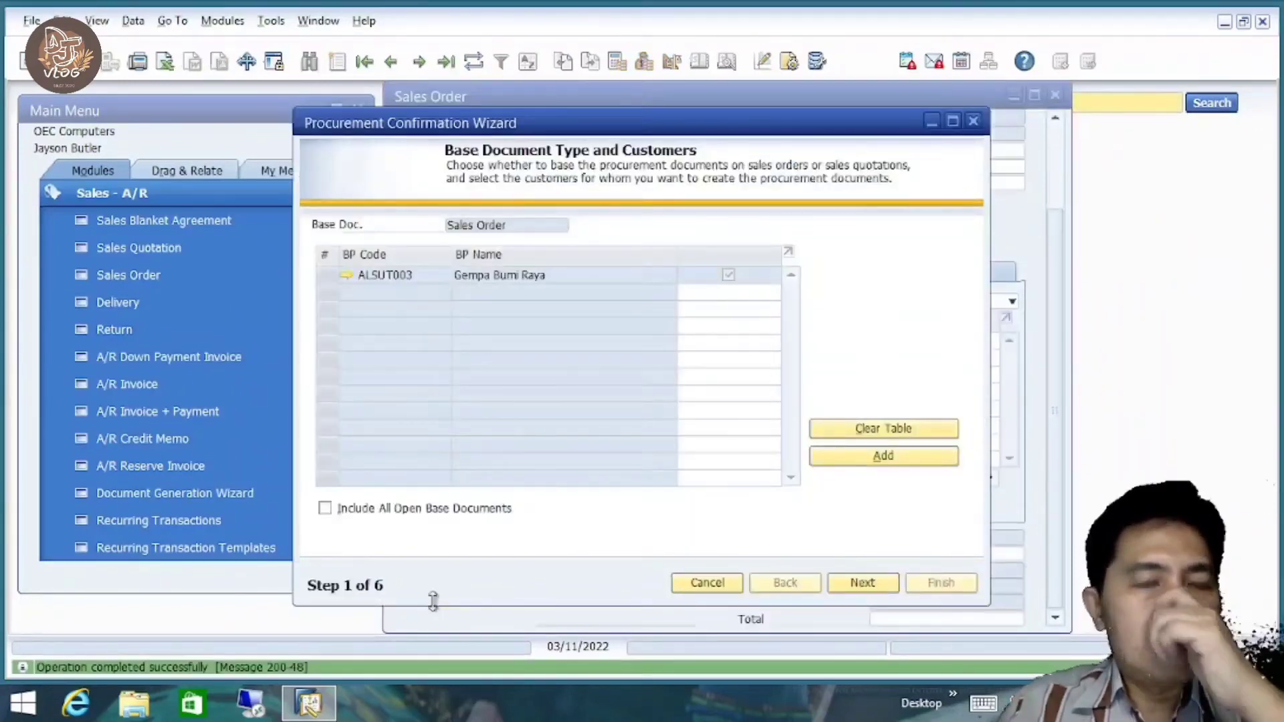
drag(623, 128, 362, 184)
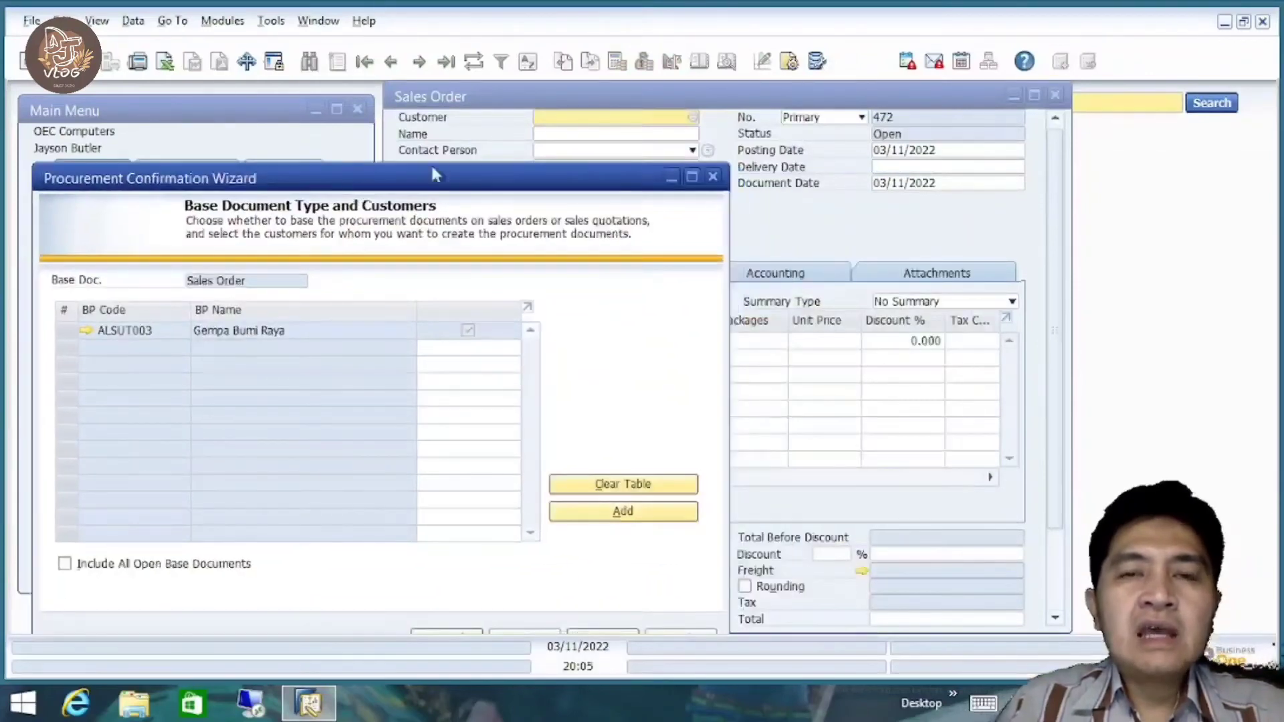
click(595, 104)
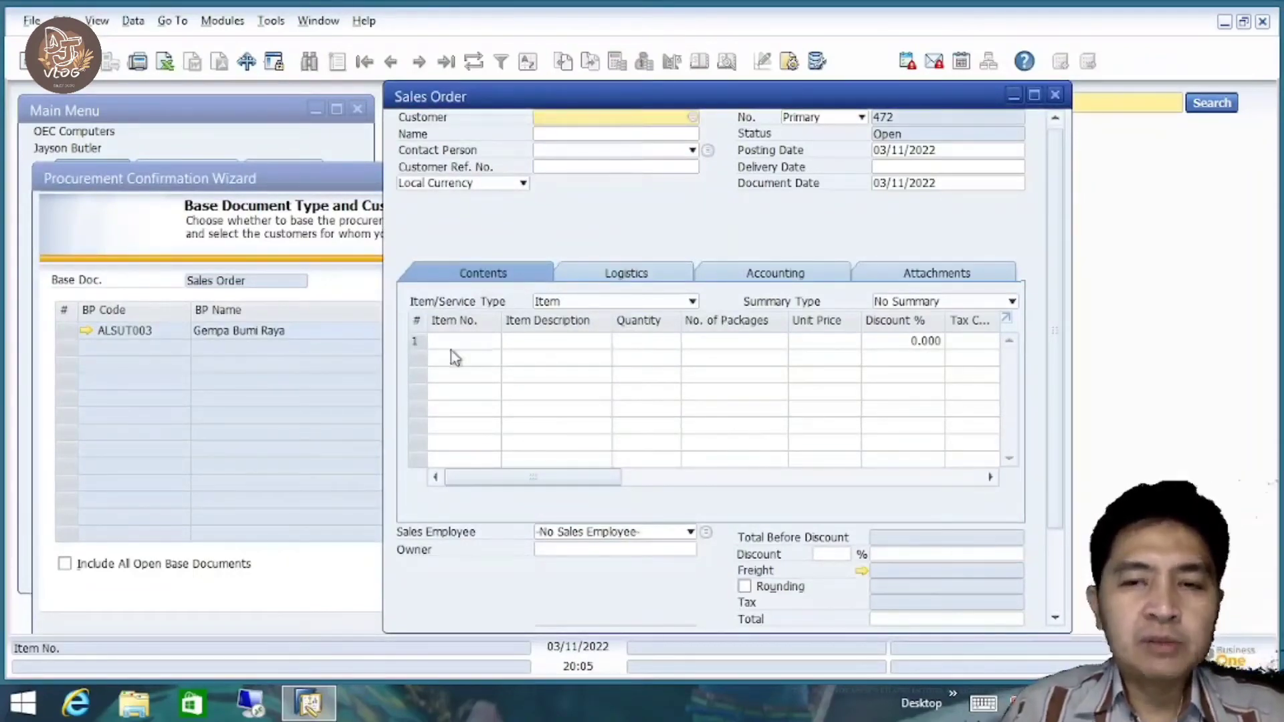
key(ctrl+Tab)
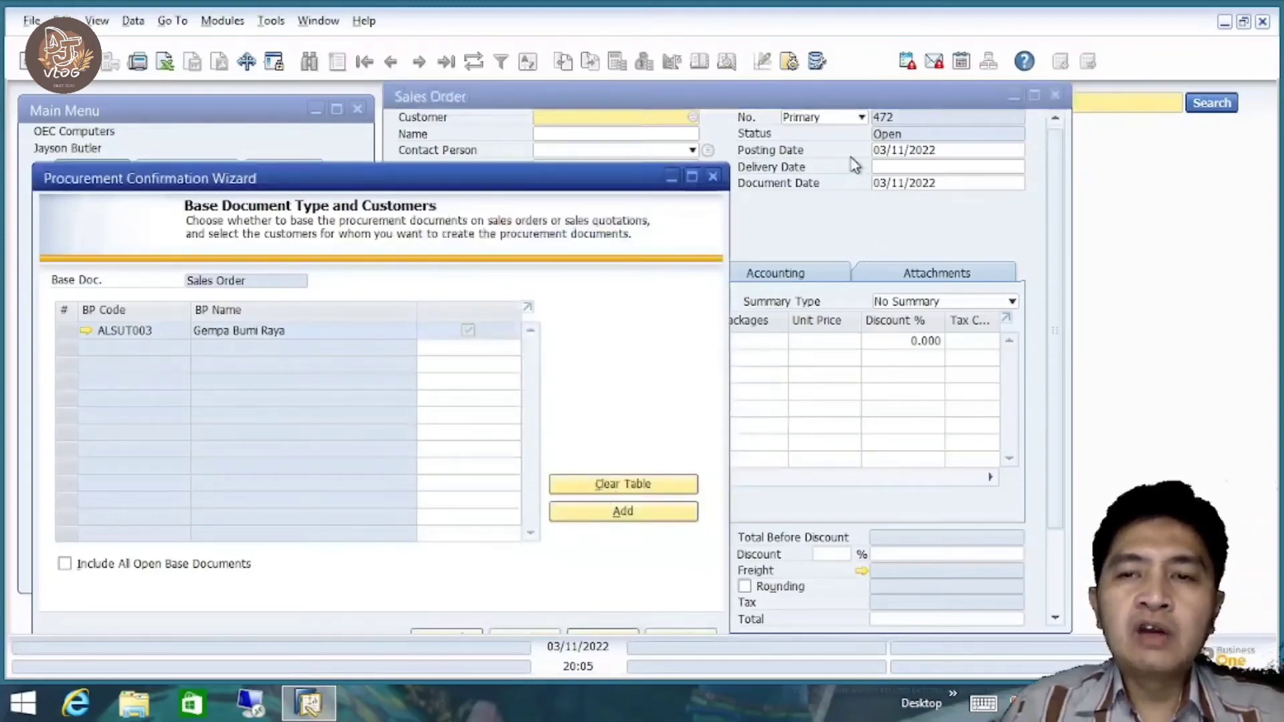
click(844, 112)
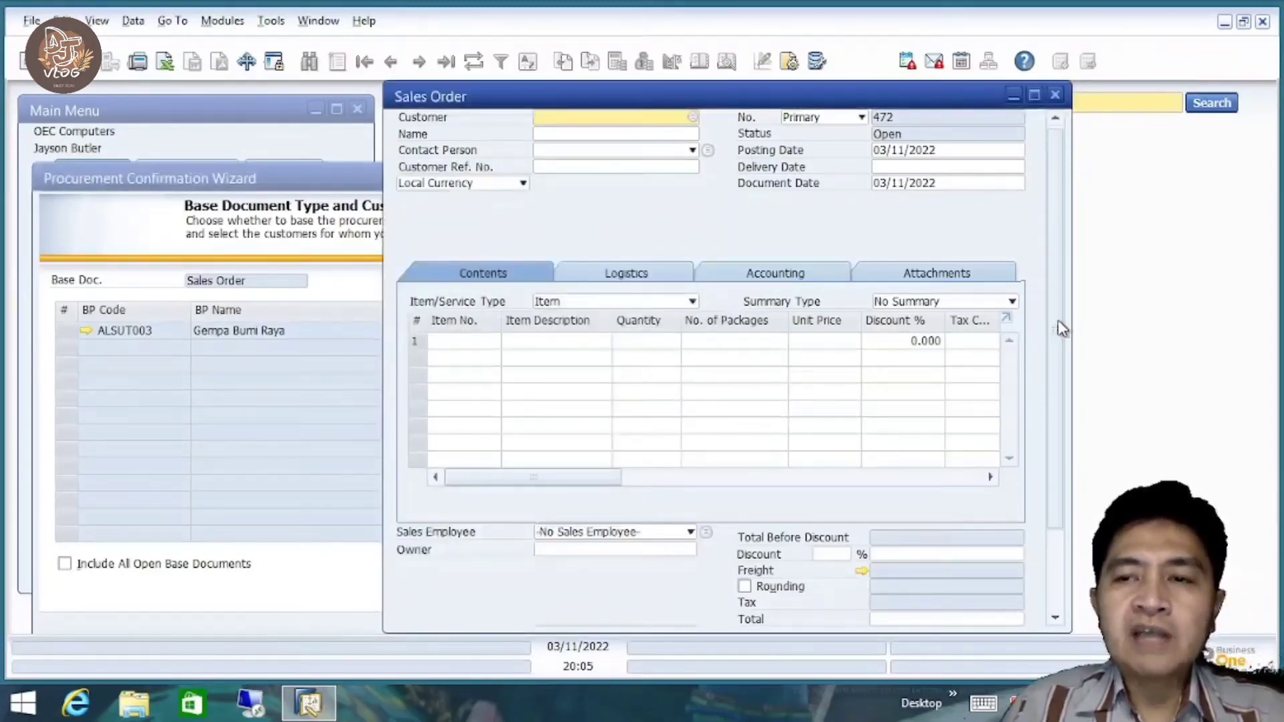
key(ctrl+Tab)
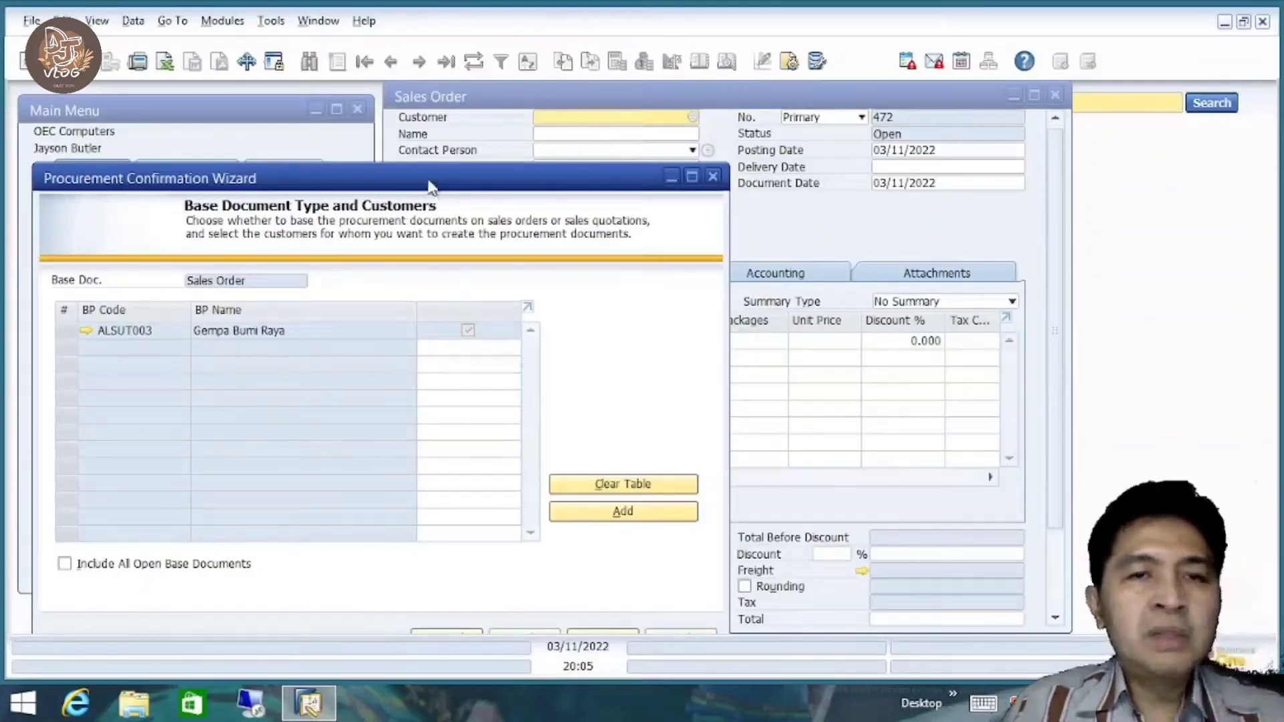
Move the Procurement Confirmation Wizard back over the order form and continue with the preselected customer to the base documents.
drag(438, 182, 772, 114)
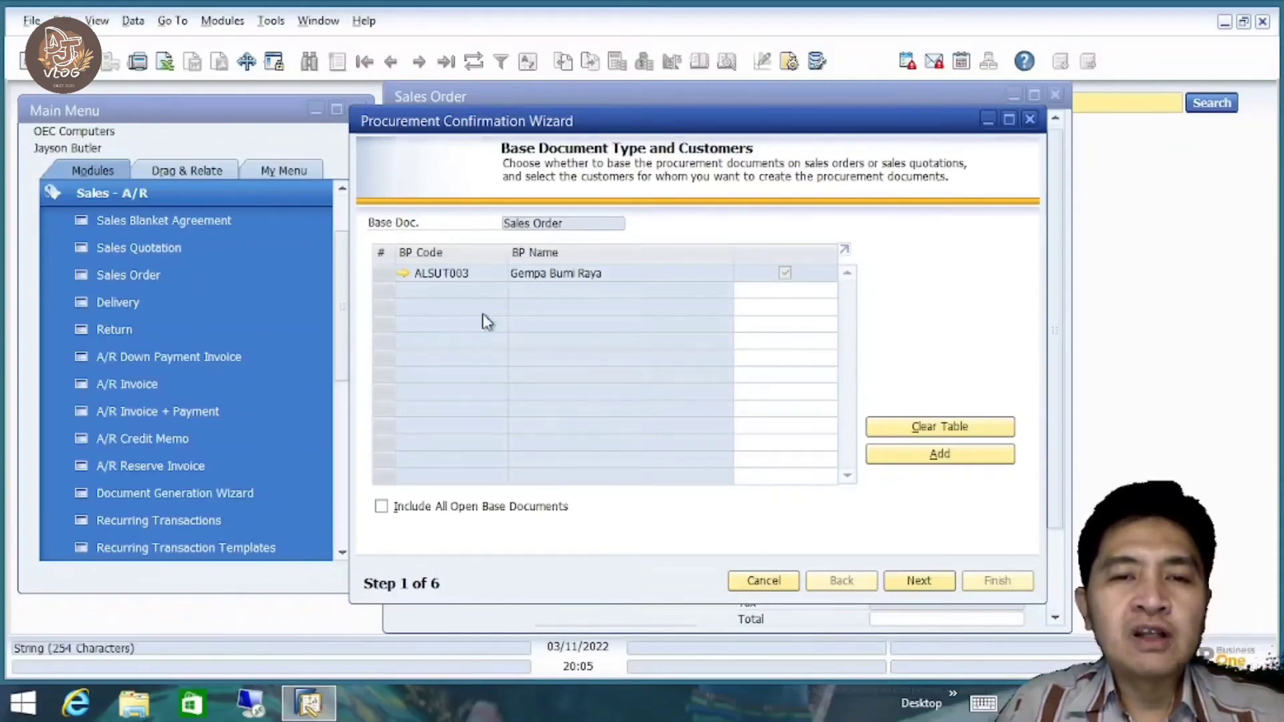
mouse_move(470, 278)
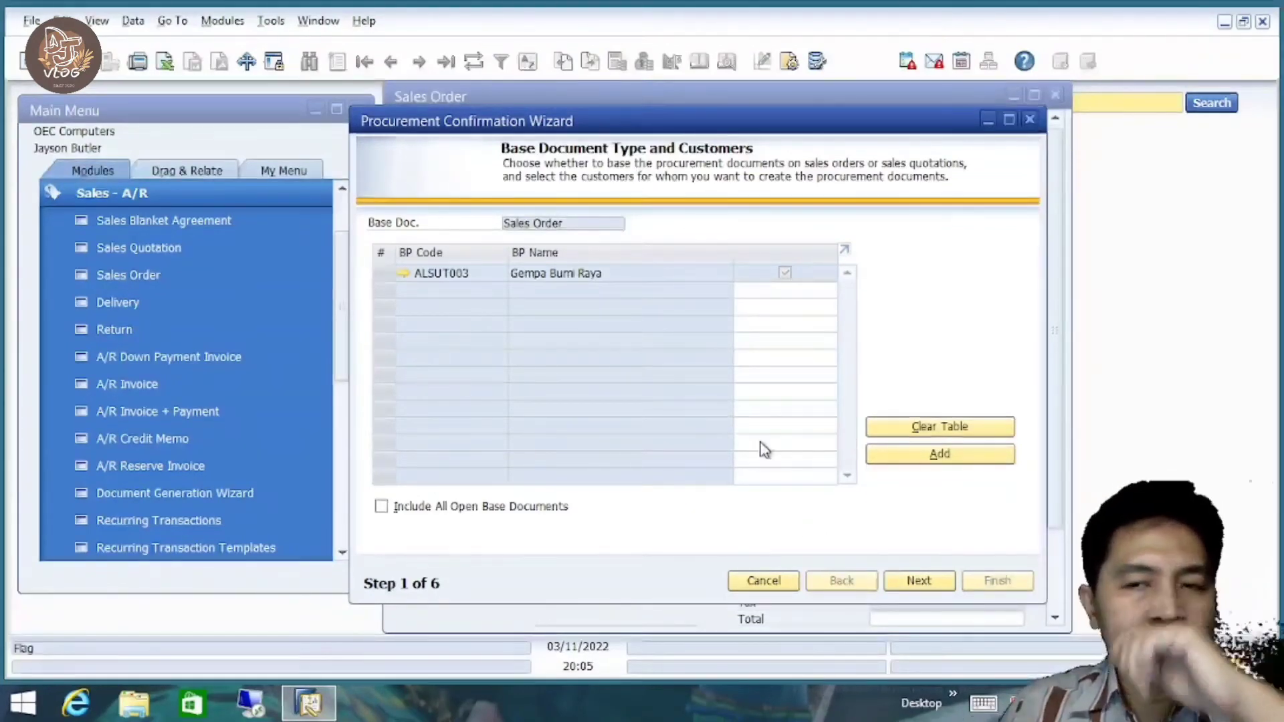
click(917, 581)
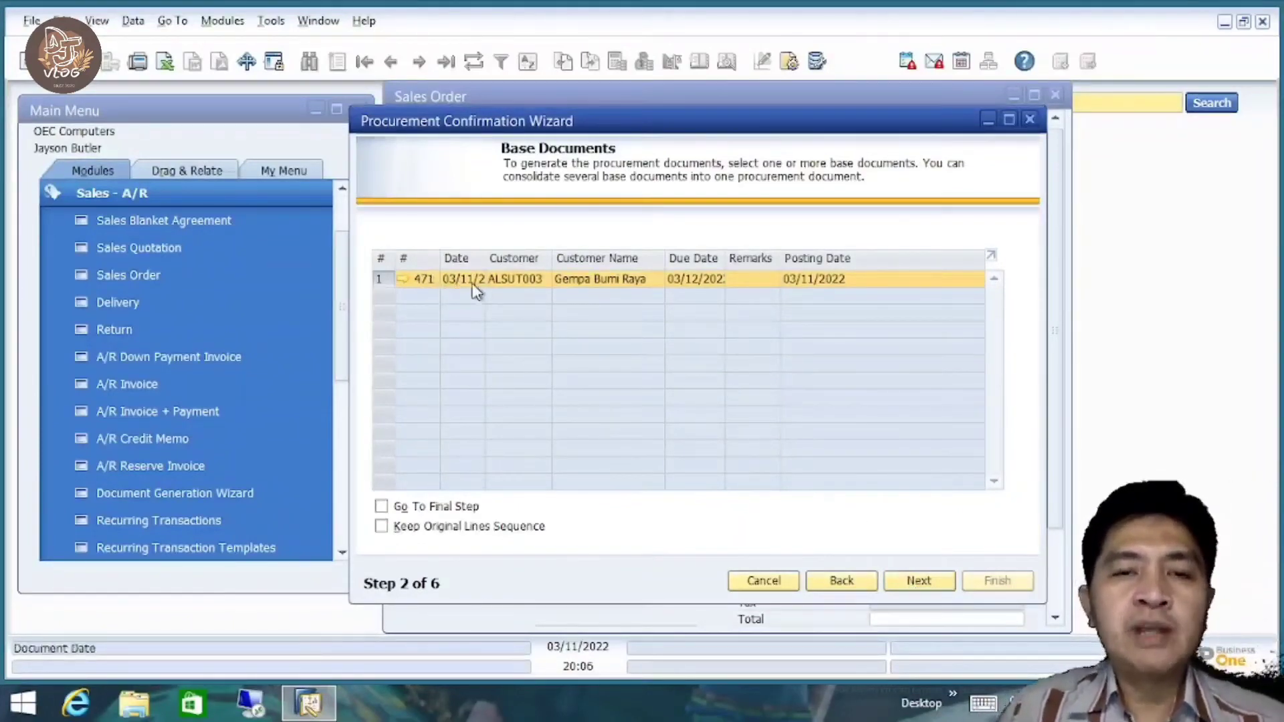
Open the base sales order from the wizard, look over its item lines, and close it.
mouse_move(416, 288)
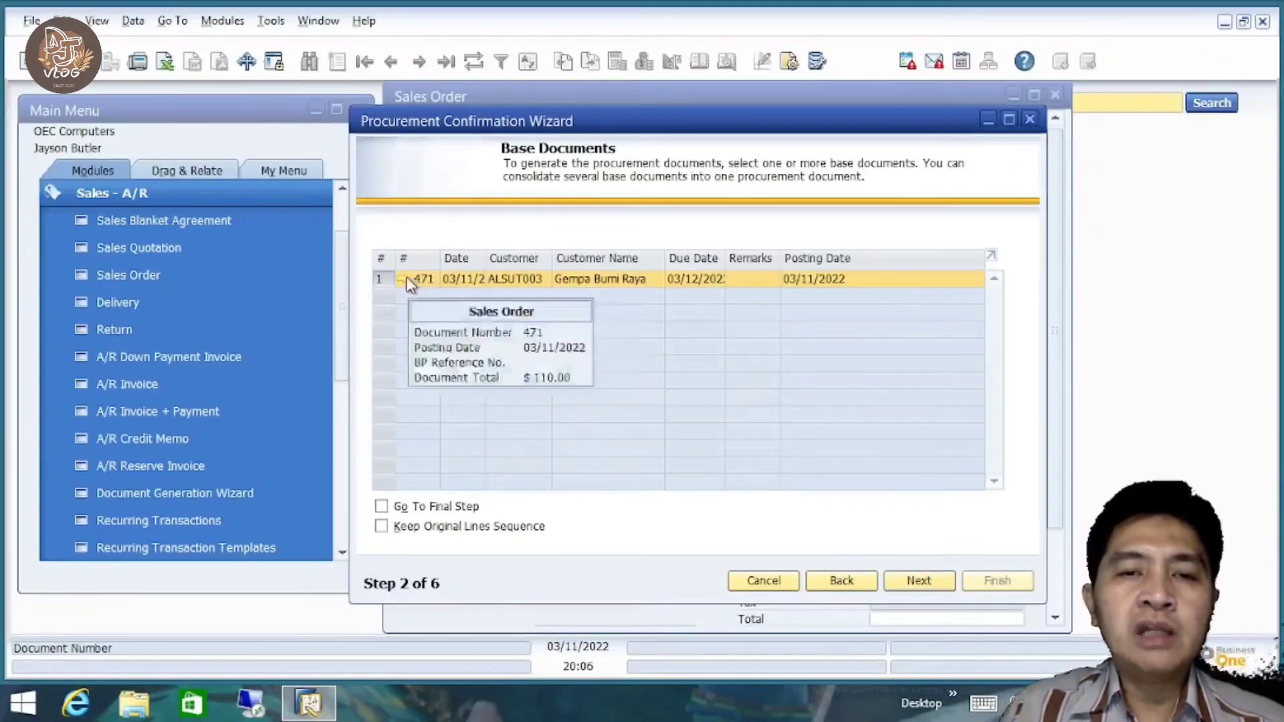
click(405, 278)
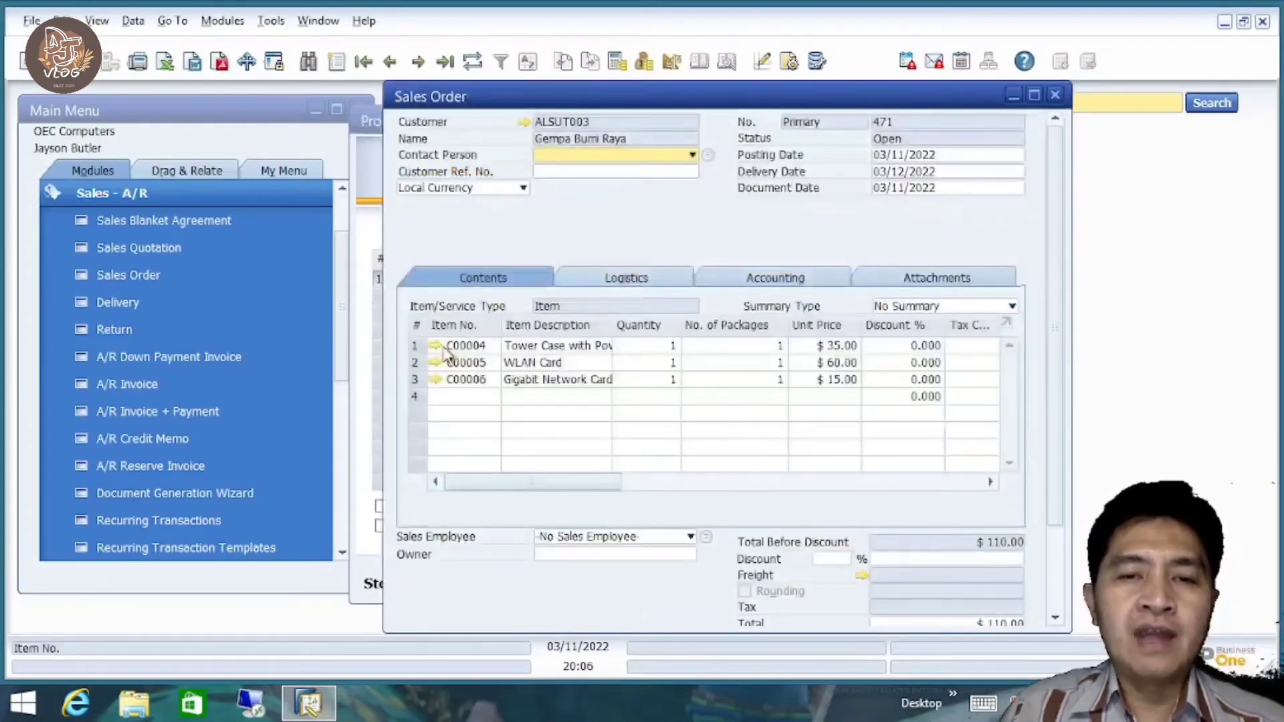
click(1056, 96)
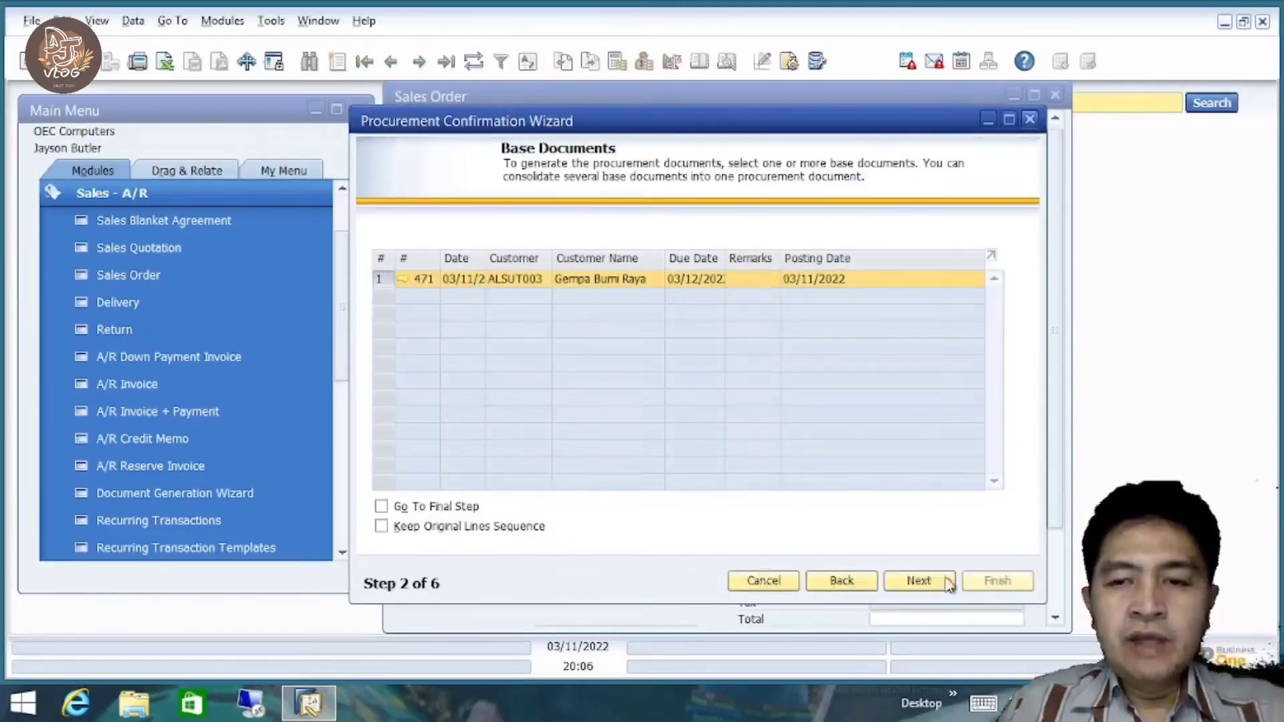
Continue with the selected base sales order and save a CAN exchange rate of 1 for March 11, 2022.
click(919, 581)
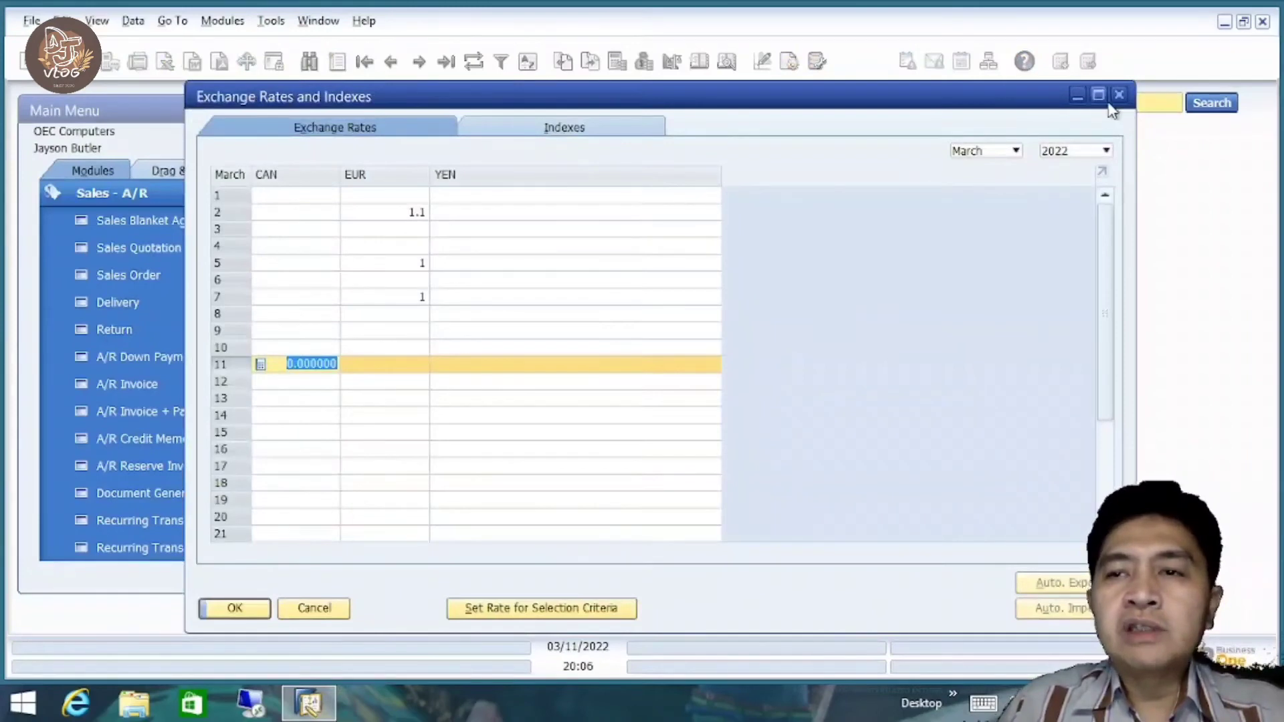
text(1)
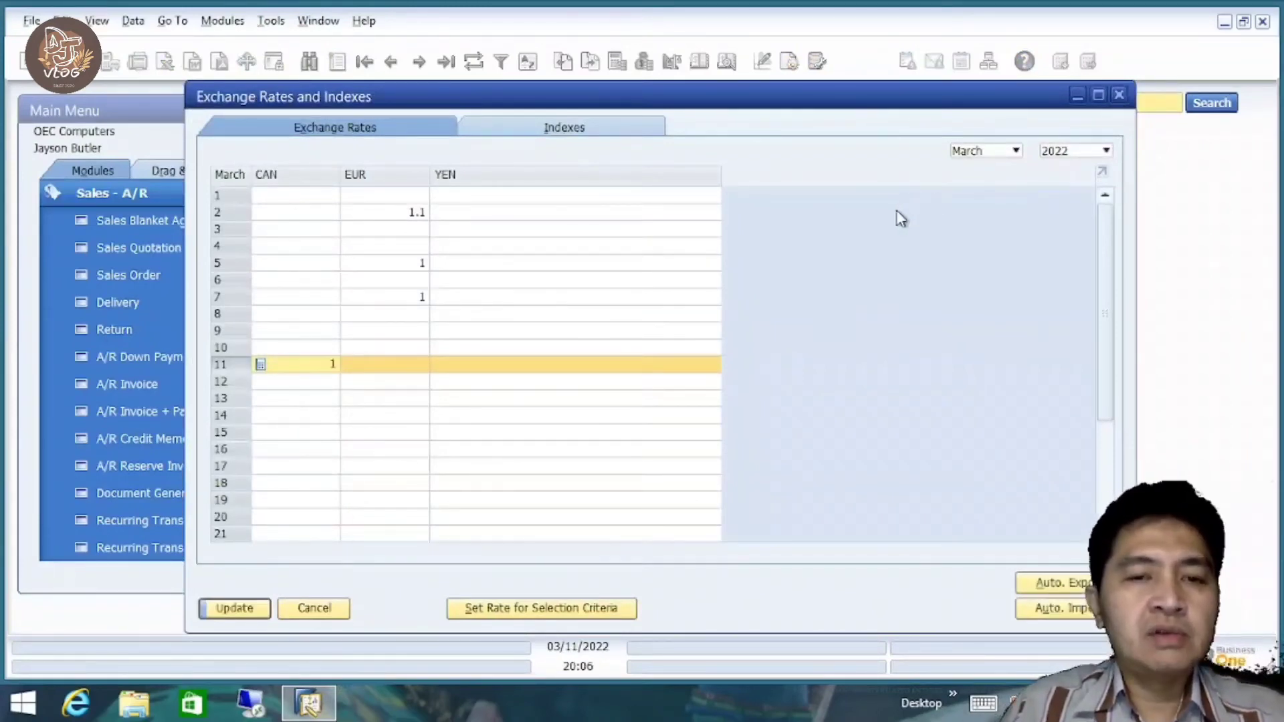
click(251, 611)
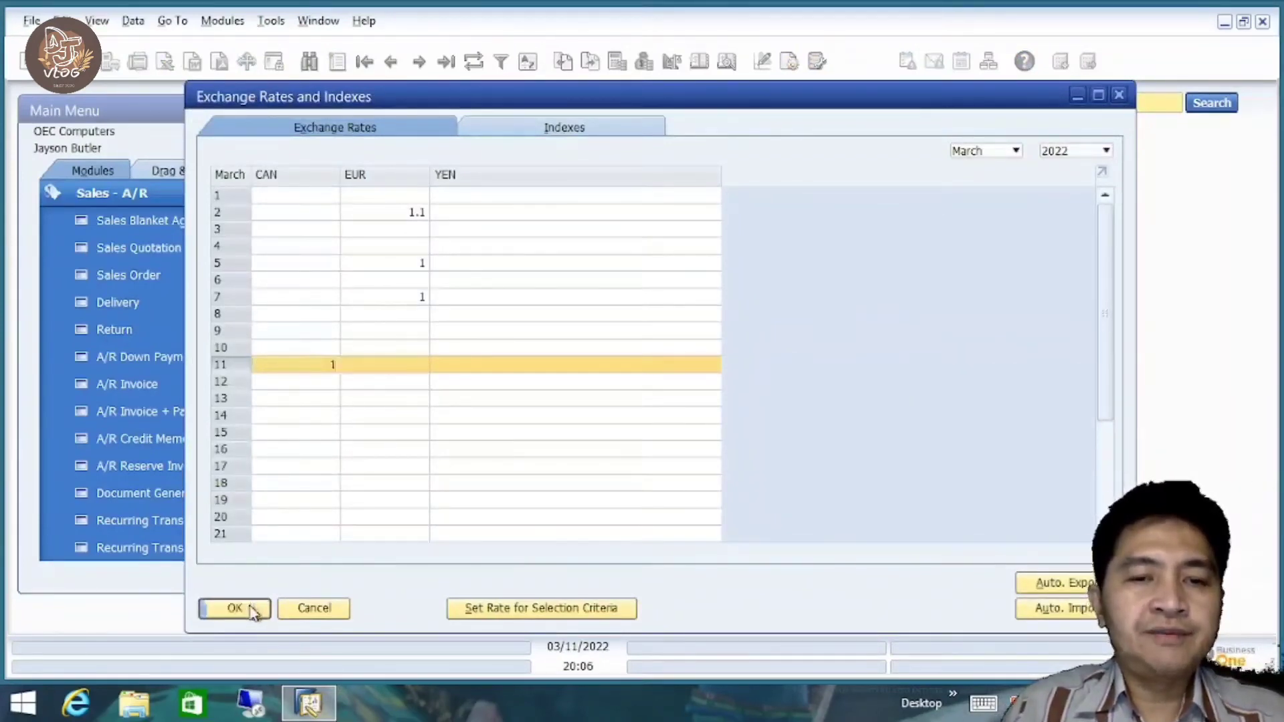
click(251, 610)
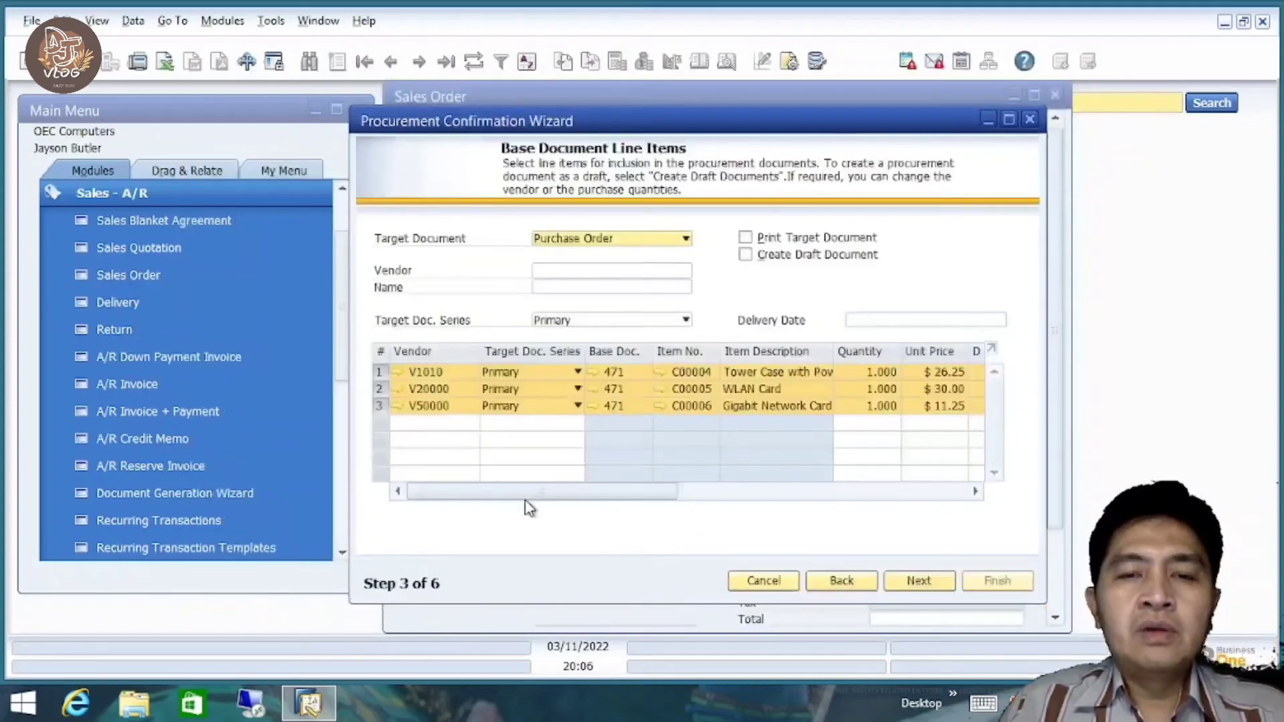
Review the base document line items, set the purchase orders' delivery date to 03/12/2022, and continue to the consolidation options.
drag(526, 502, 921, 499)
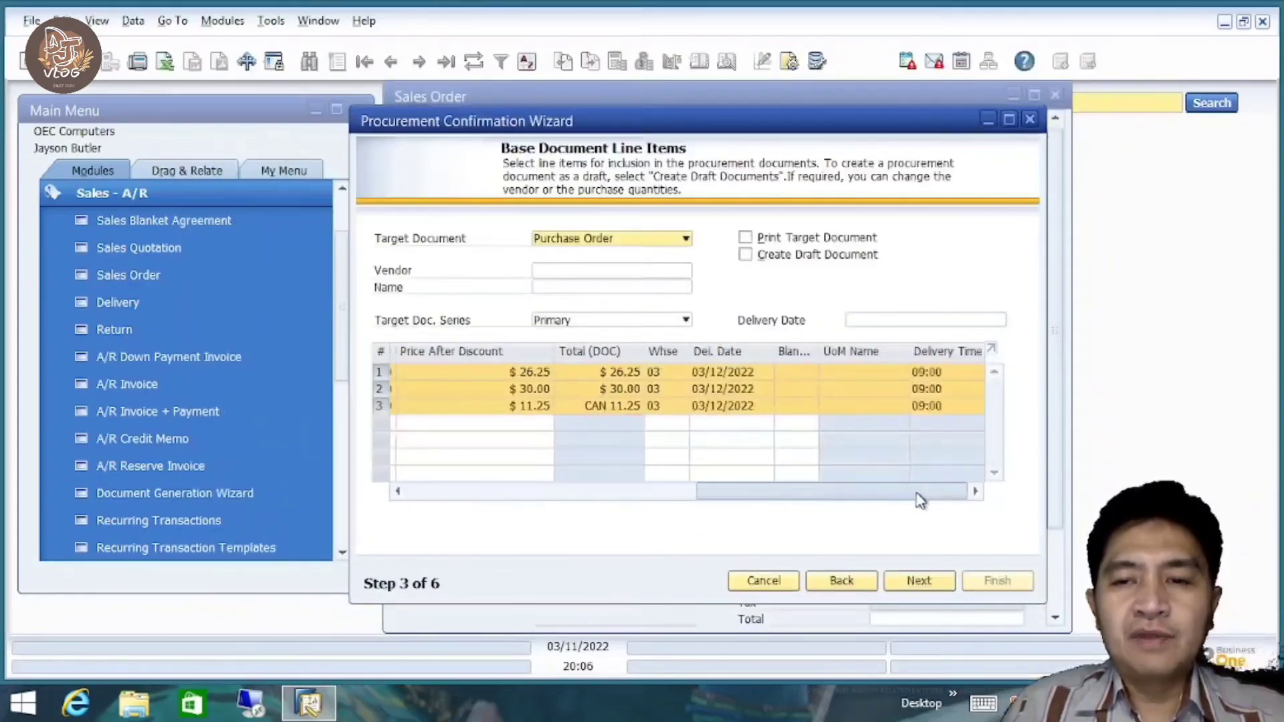
drag(794, 500, 481, 493)
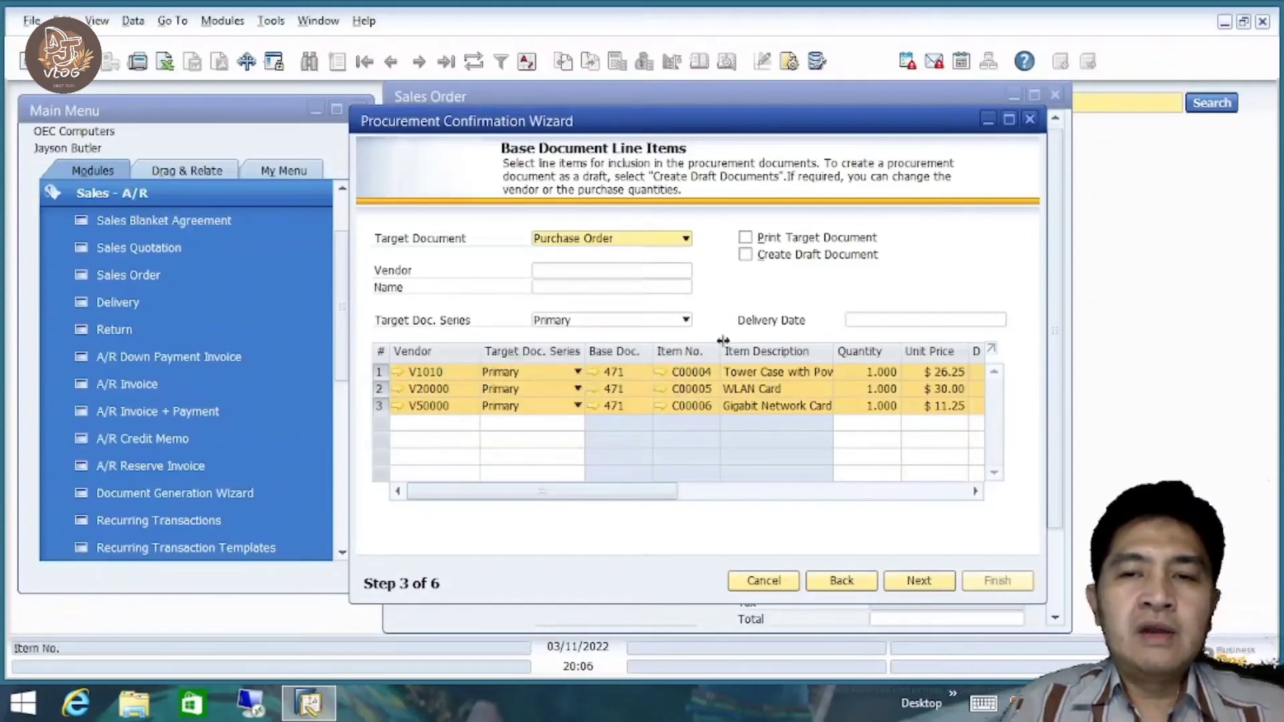
click(860, 321)
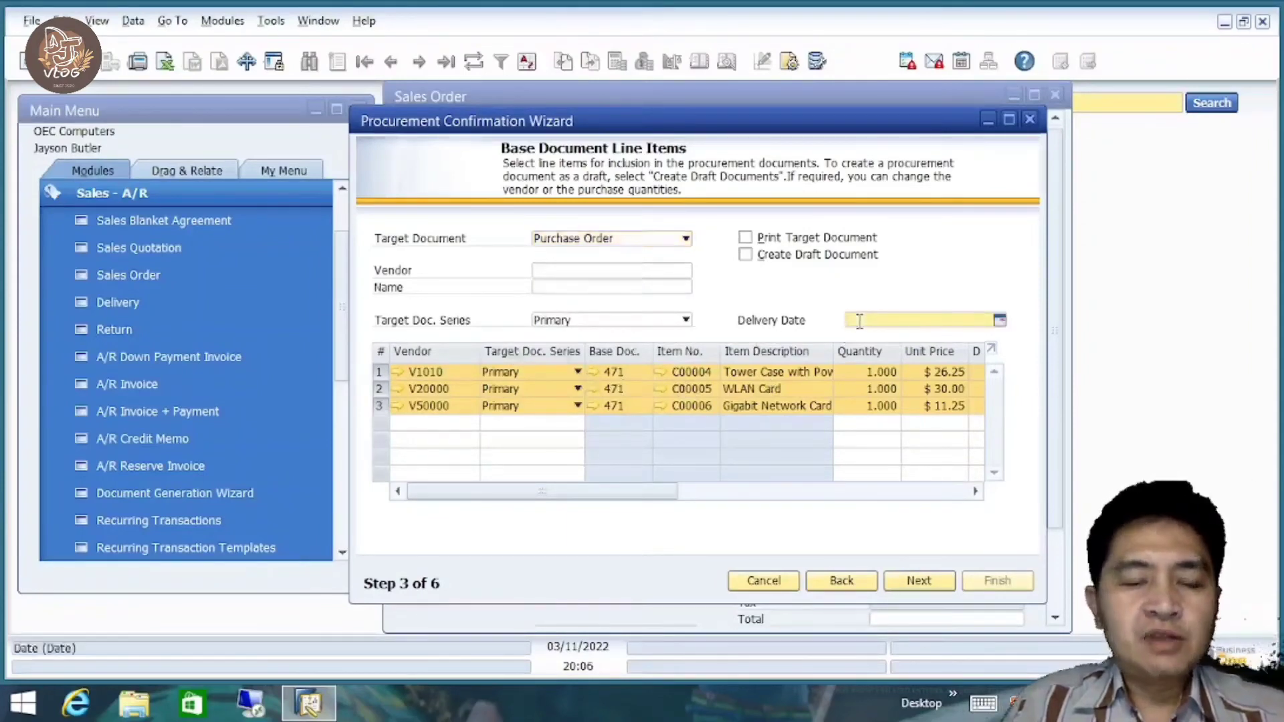
text(12)
key(Tab)
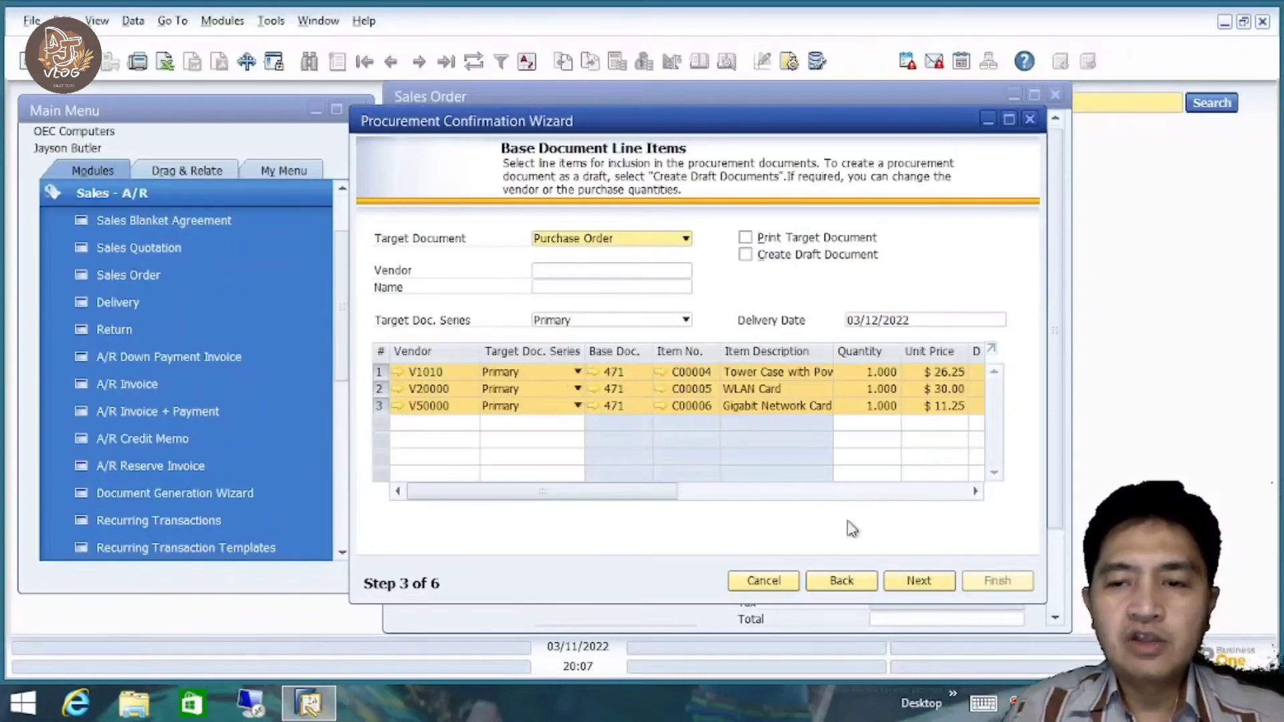
click(921, 582)
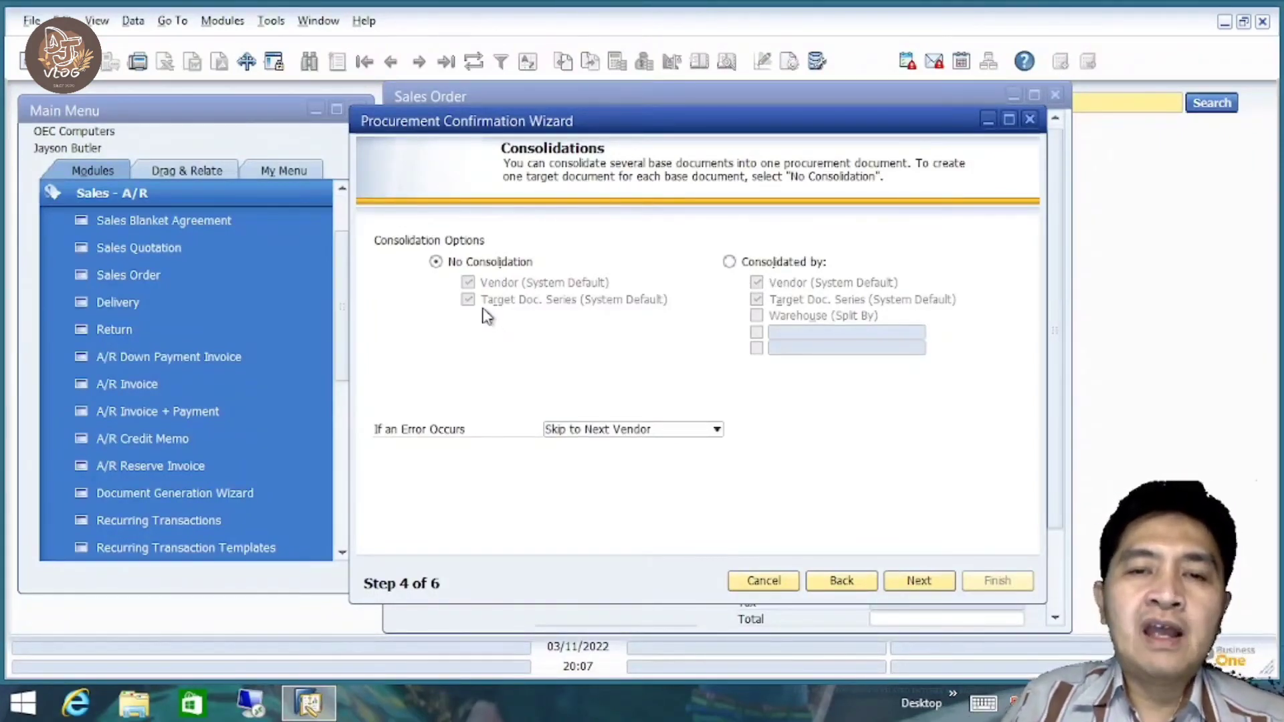
Choose consolidation by vendor and target document series, keep Skip to Next Vendor for errors, and continue to the preview.
click(729, 262)
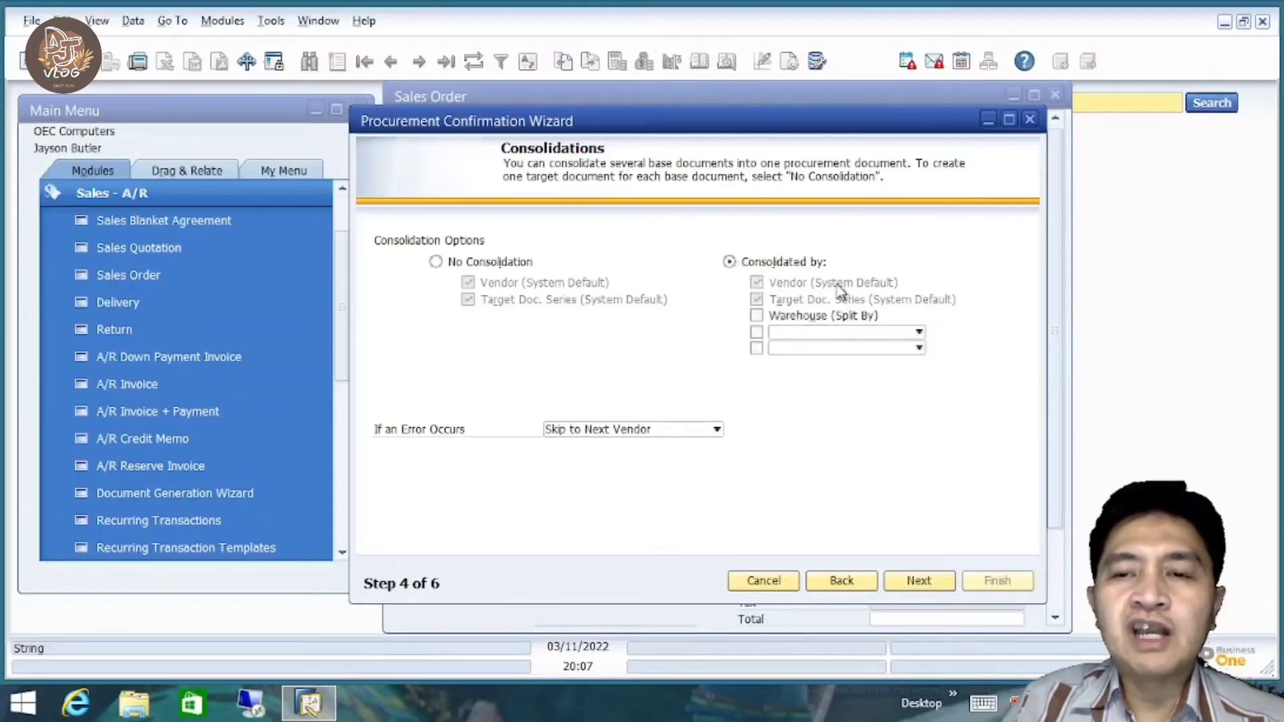
click(466, 268)
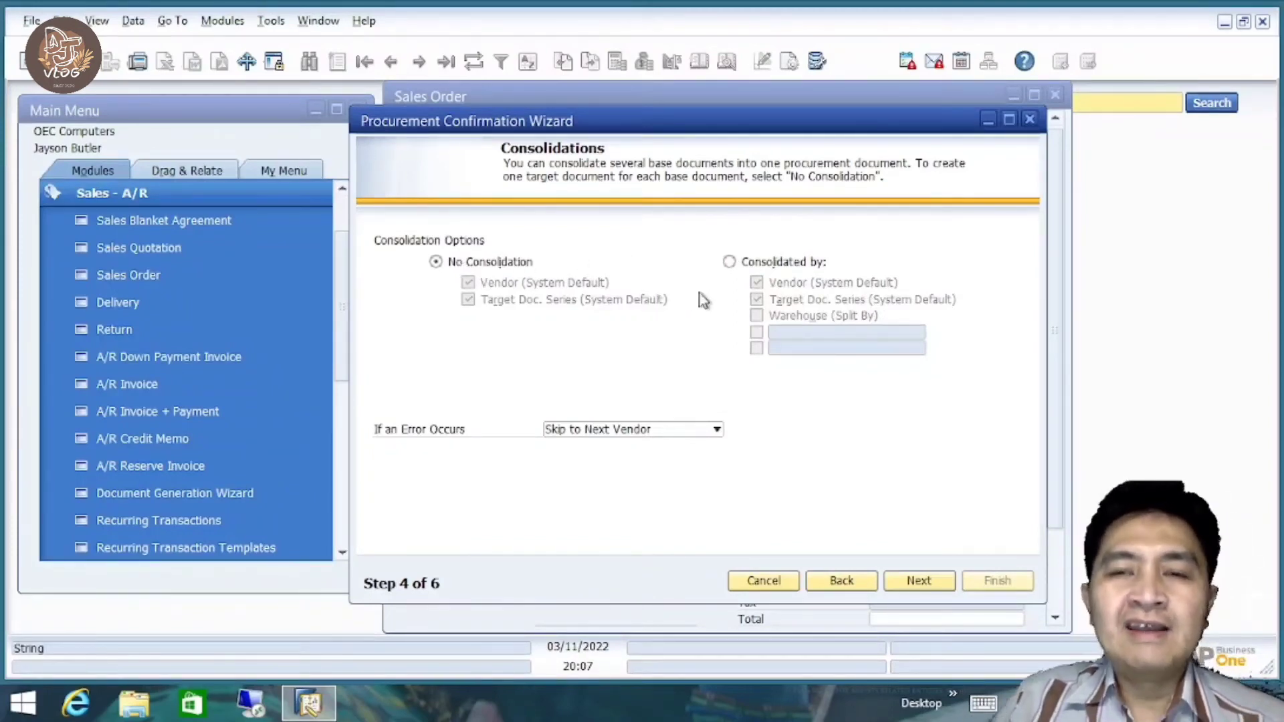
click(729, 262)
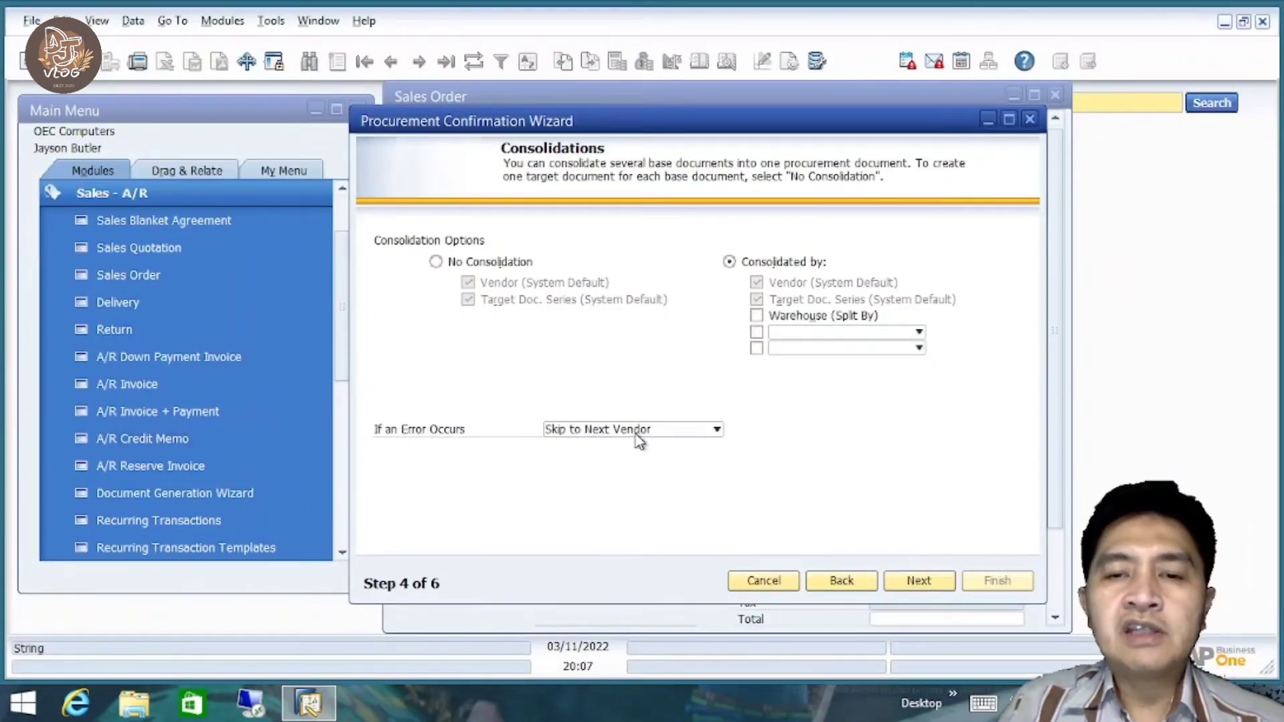
click(576, 429)
click(580, 435)
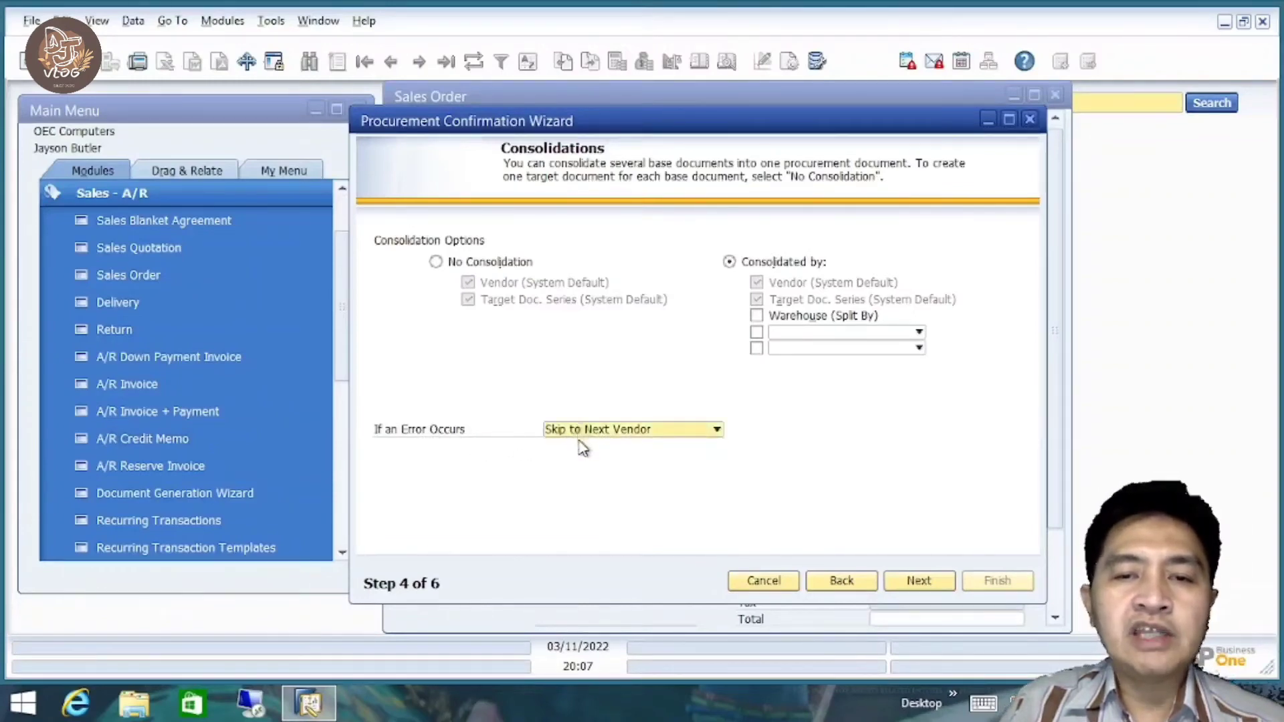
click(923, 585)
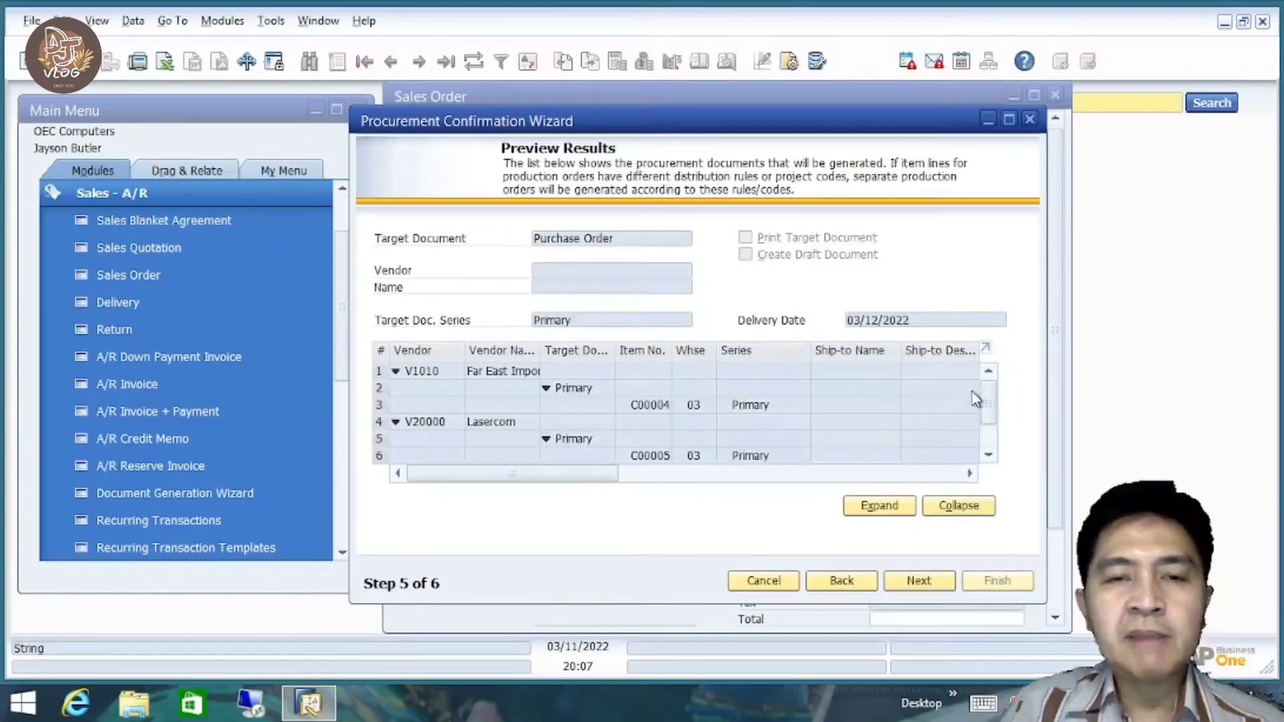
Check the previewed purchase orders for each vendor and generate the procurement documents.
drag(992, 398, 986, 427)
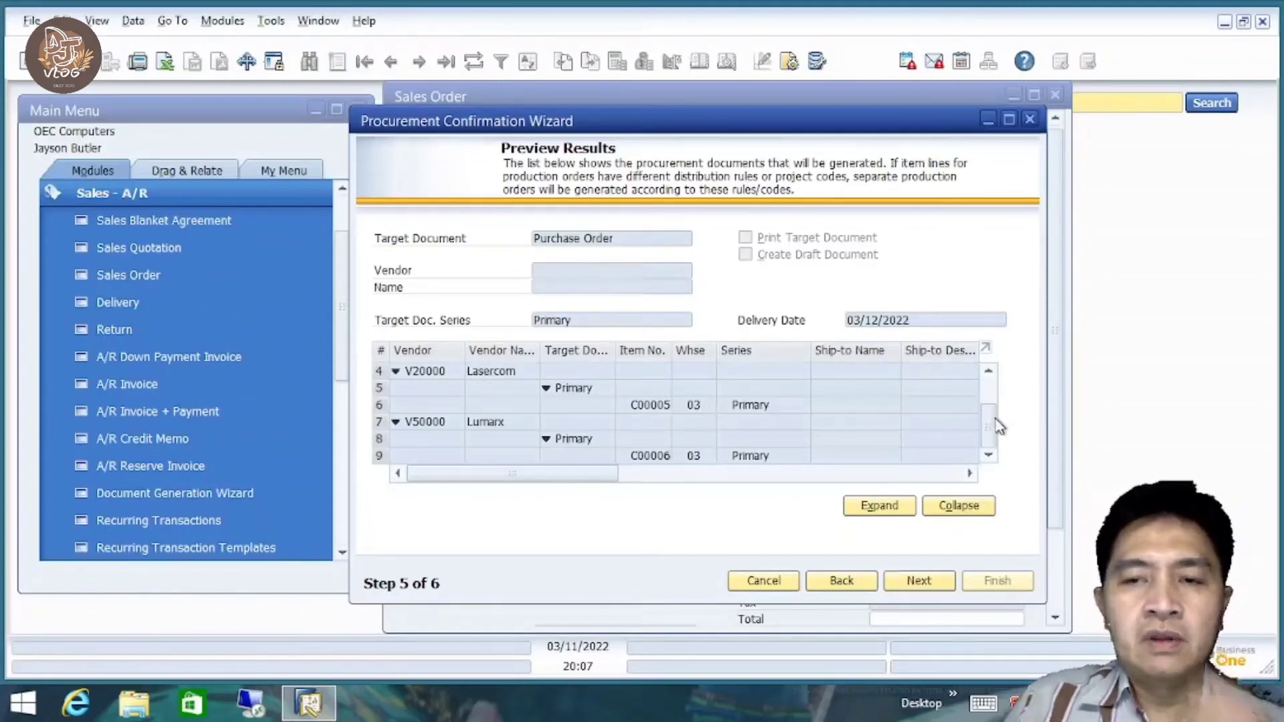
mouse_move(992, 420)
mouse_down()
mouse_move(994, 400)
mouse_move(990, 440)
mouse_up()
click(920, 582)
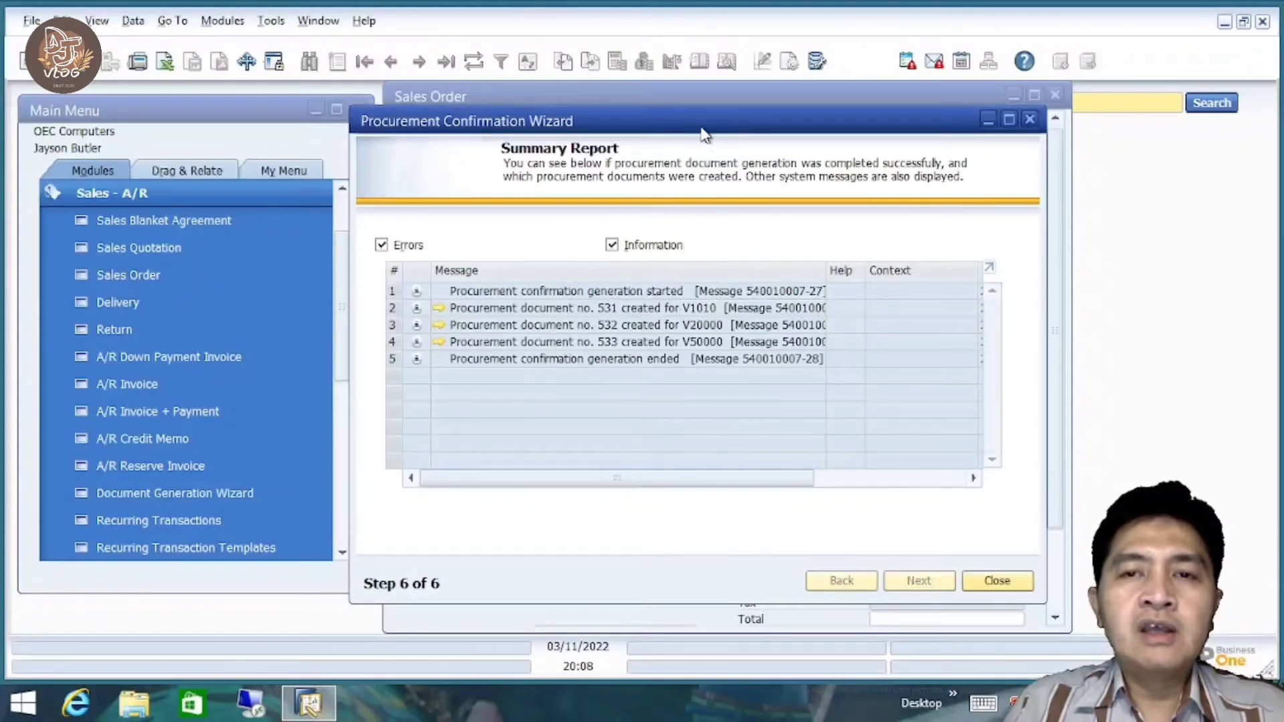
Open the generated purchase order for vendor V1010 from the summary report and examine its header, logistics addresses, line item and remarks.
drag(703, 134, 533, 316)
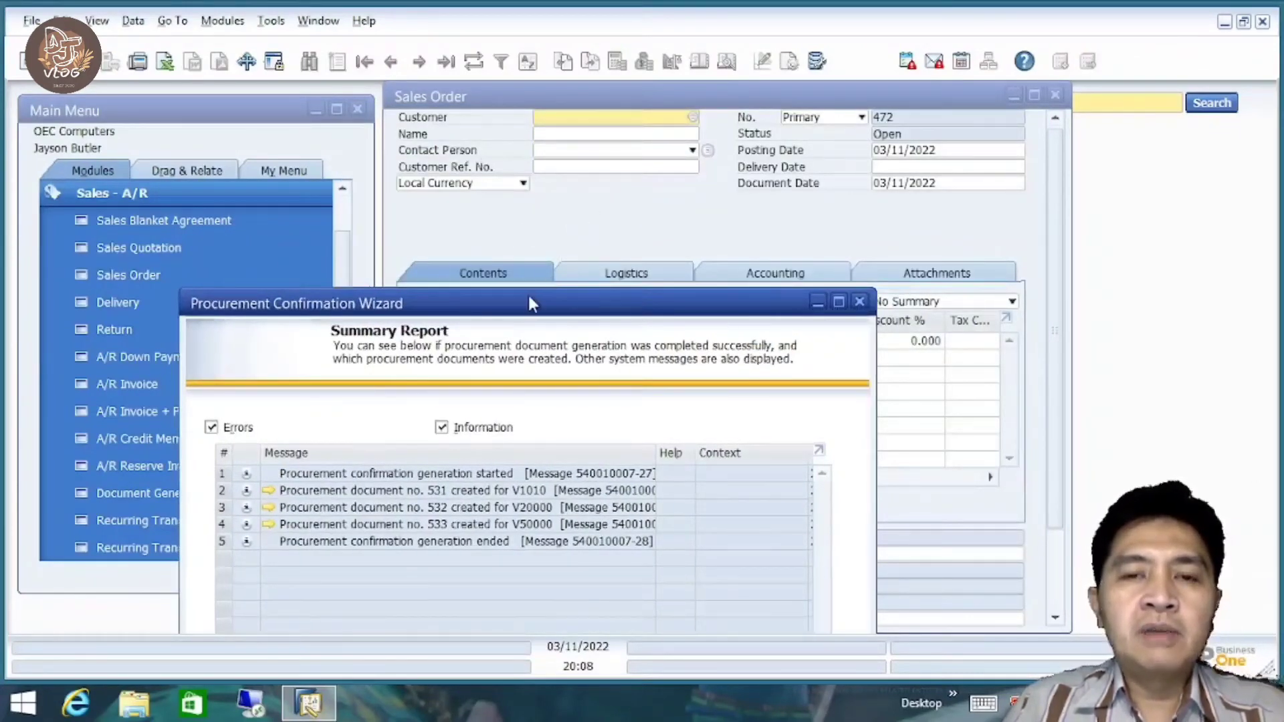
drag(528, 298, 724, 113)
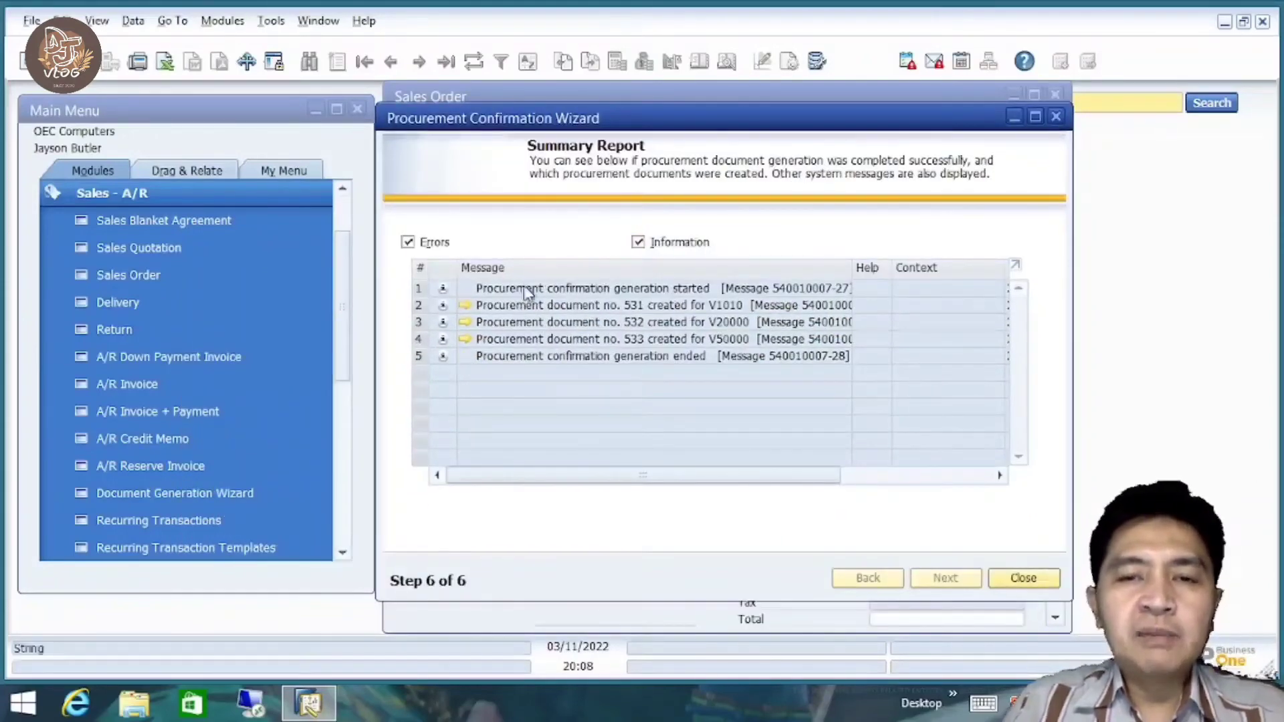
mouse_move(524, 330)
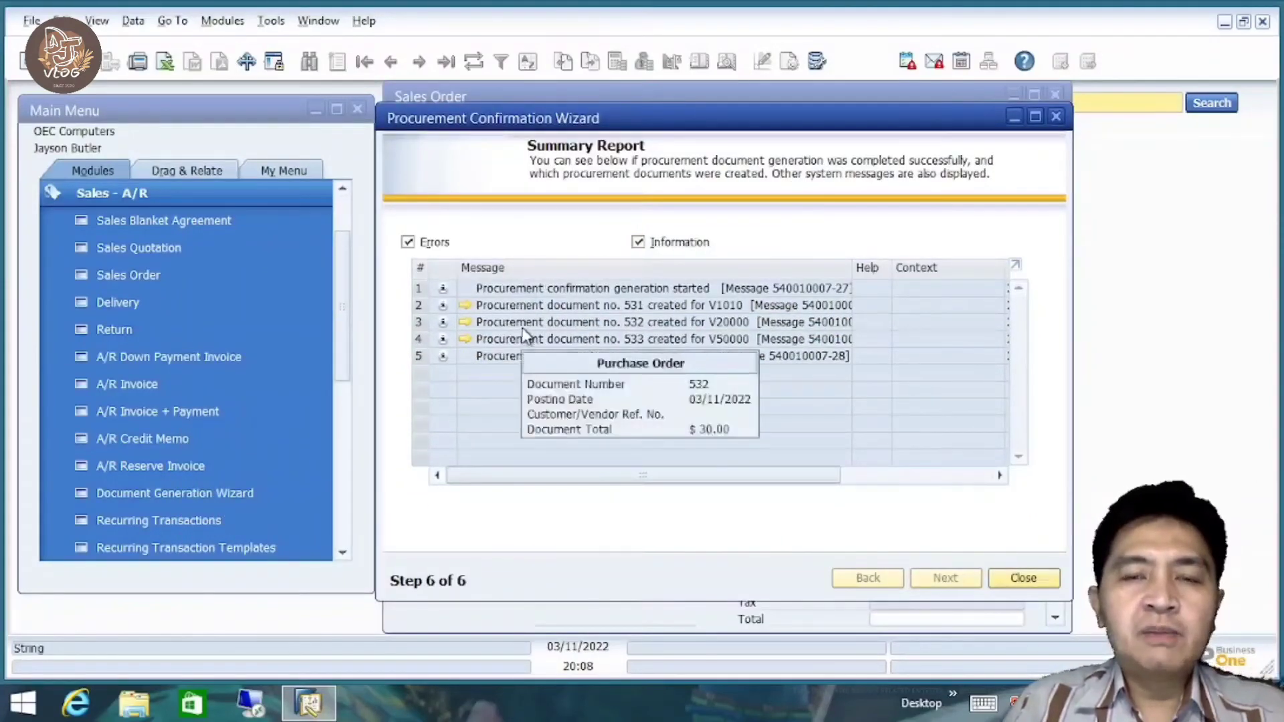
click(467, 305)
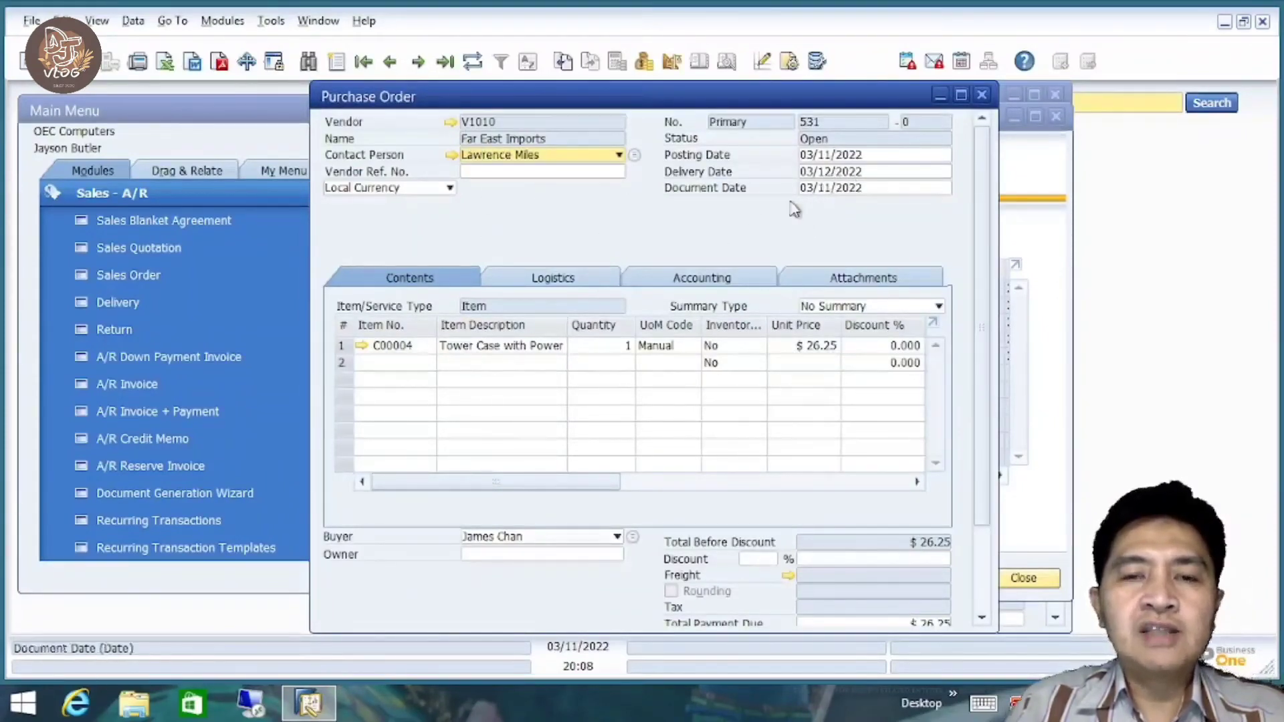
click(558, 278)
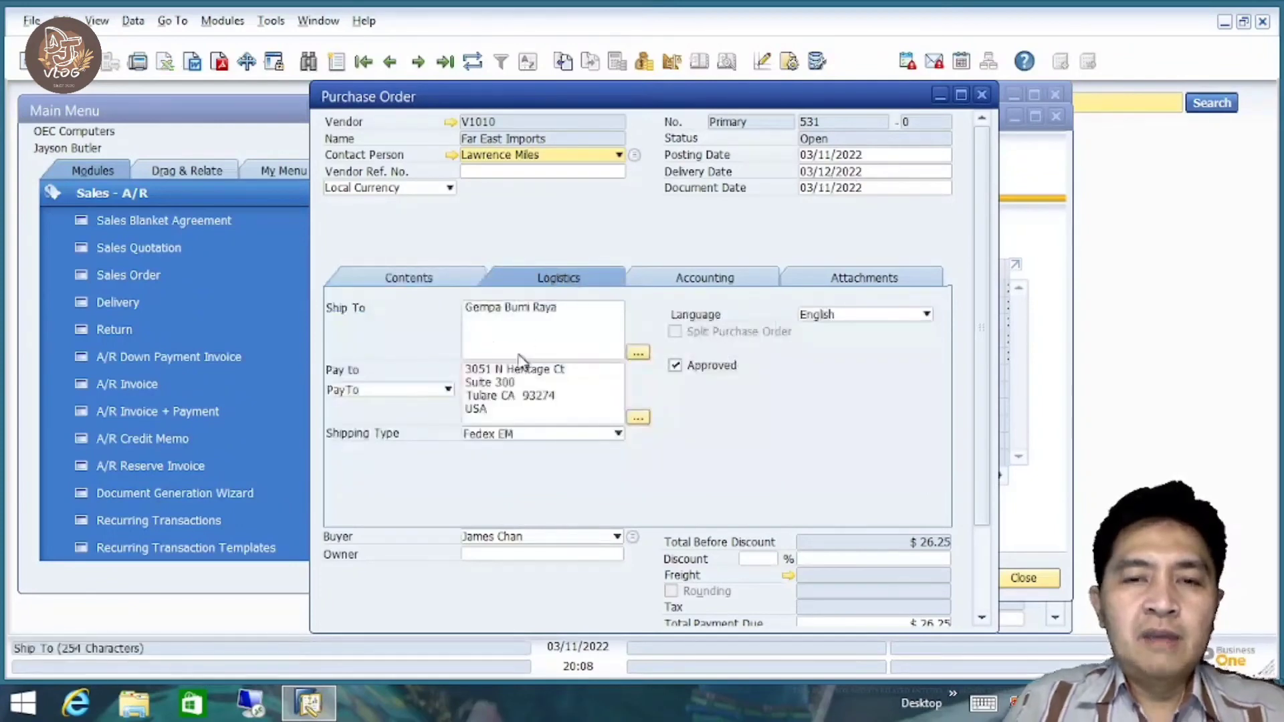
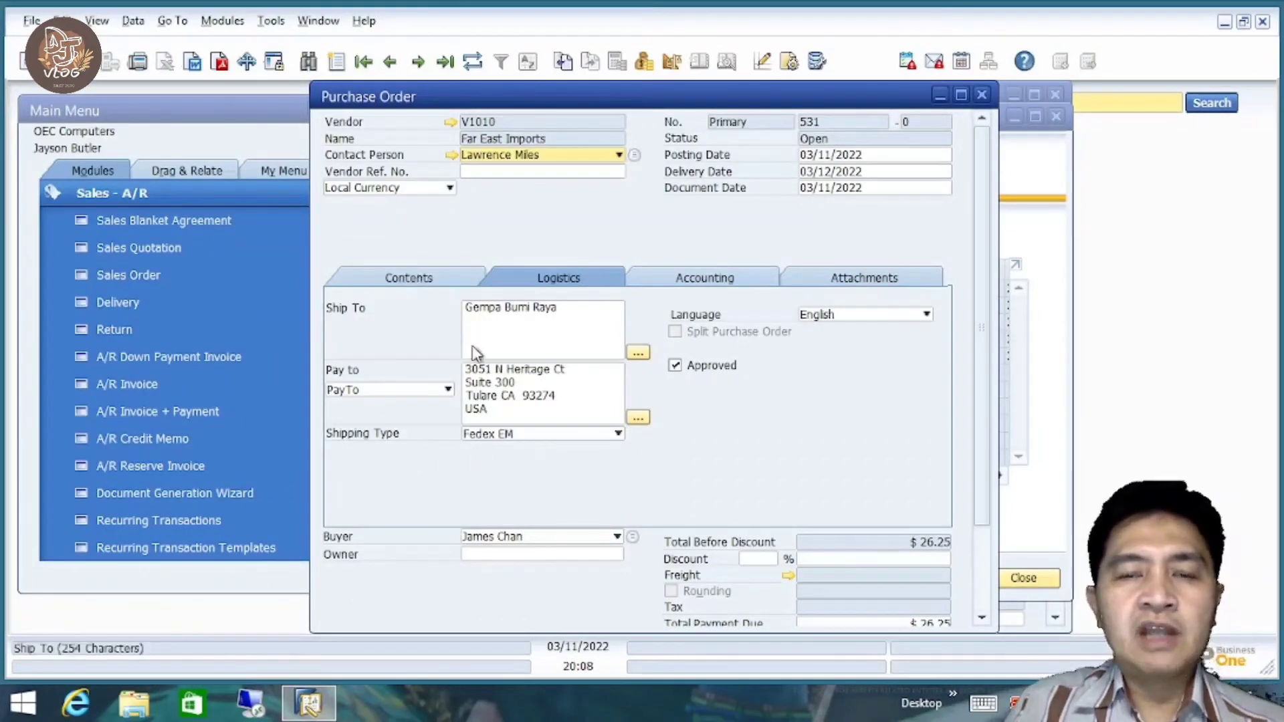
click(424, 282)
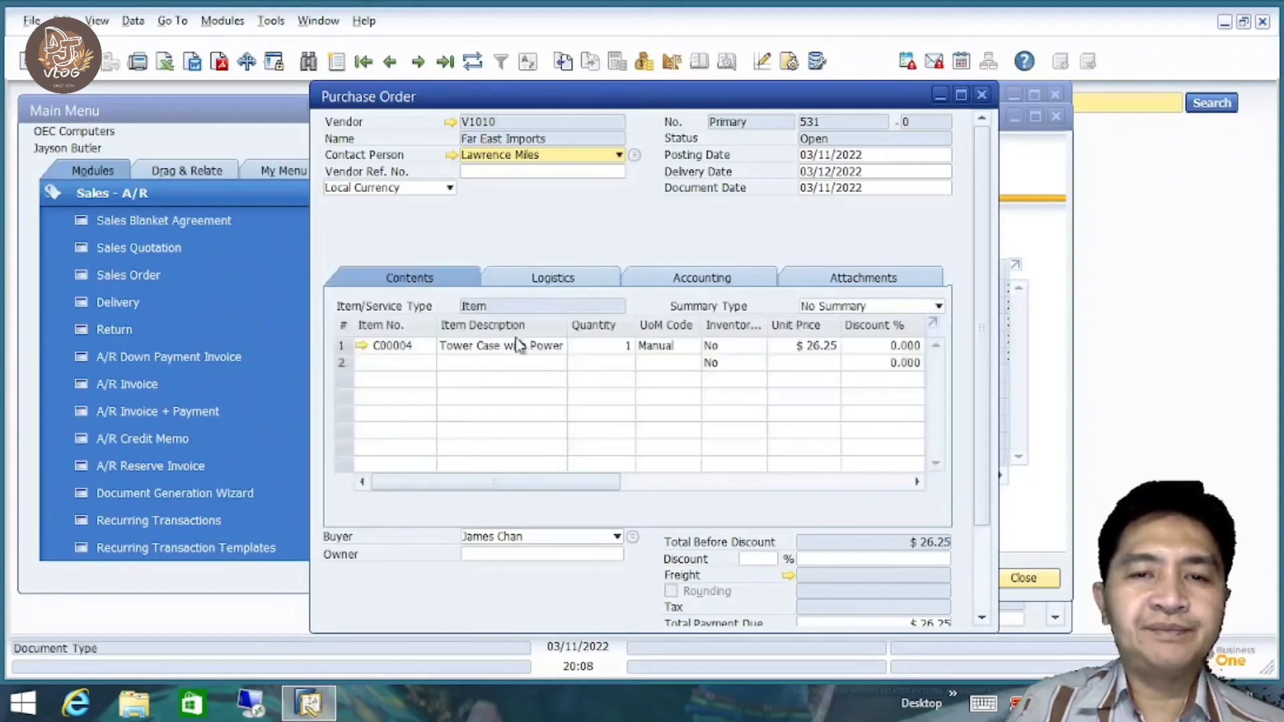
scroll(993, 435, down, 3)
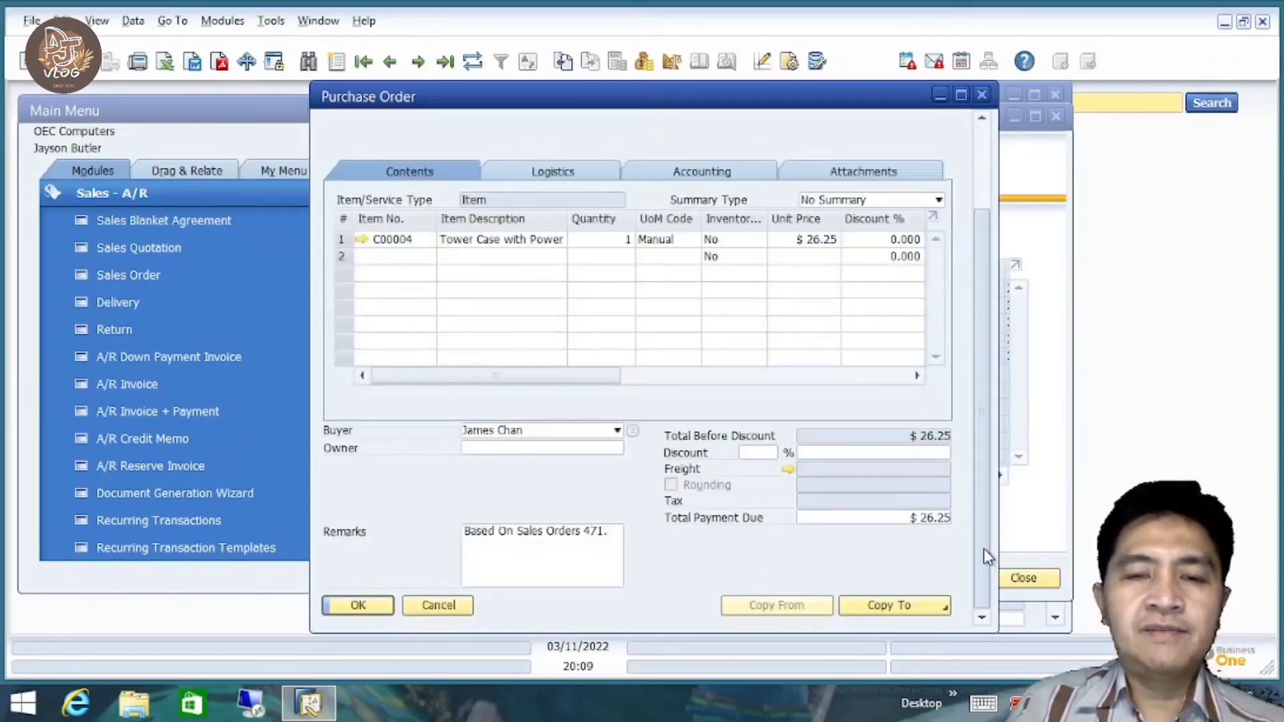
drag(985, 548, 996, 319)
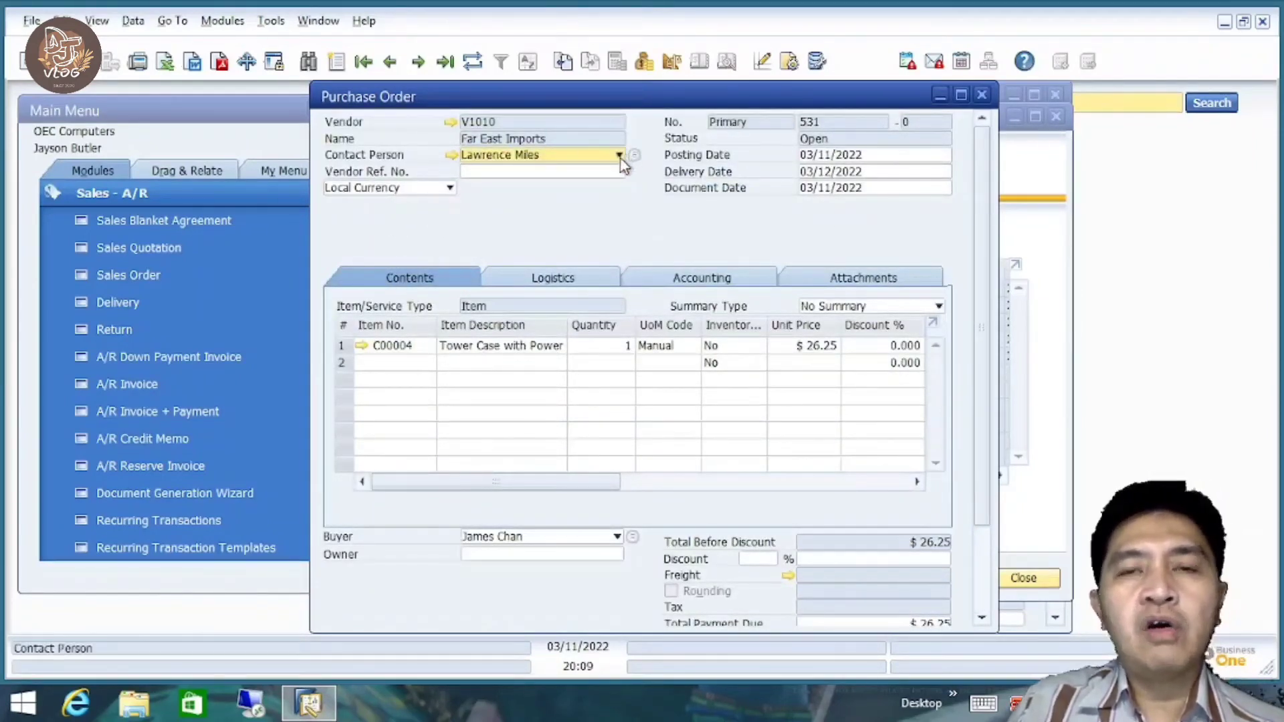
Check the ship-to address and its address components on the V1010 purchase order, leave them as they are, and close the order.
click(548, 283)
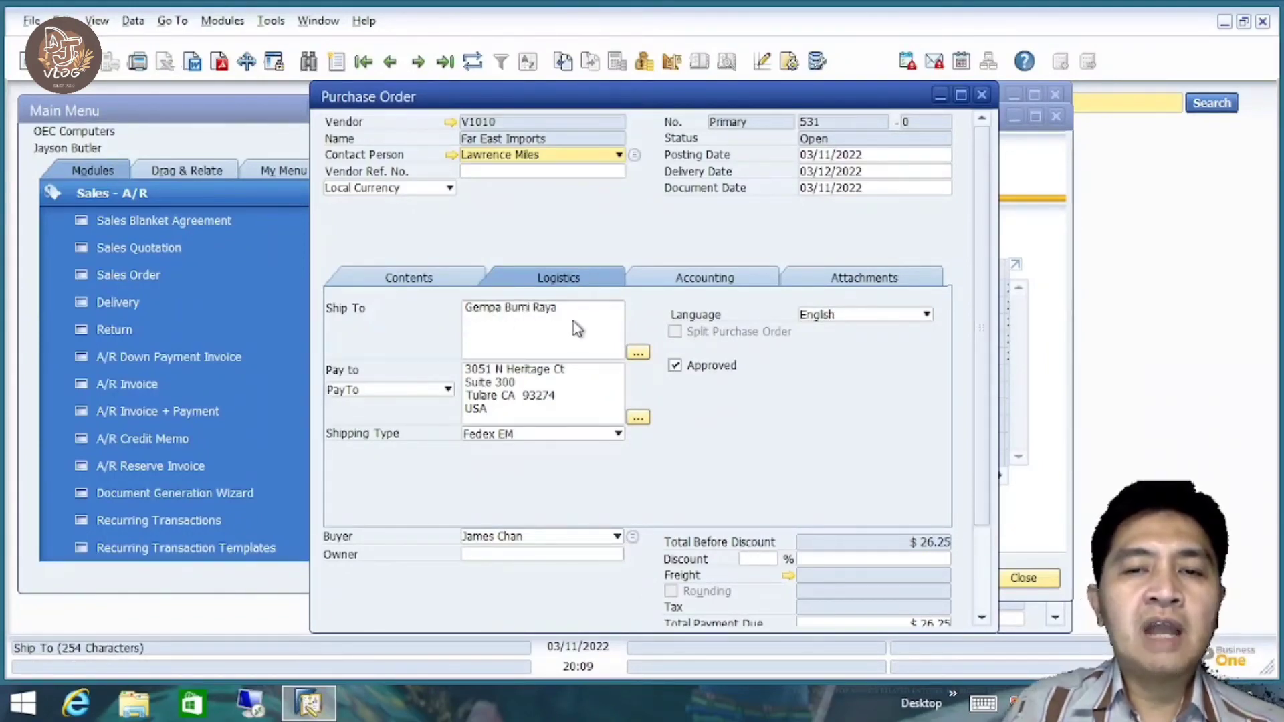
click(637, 356)
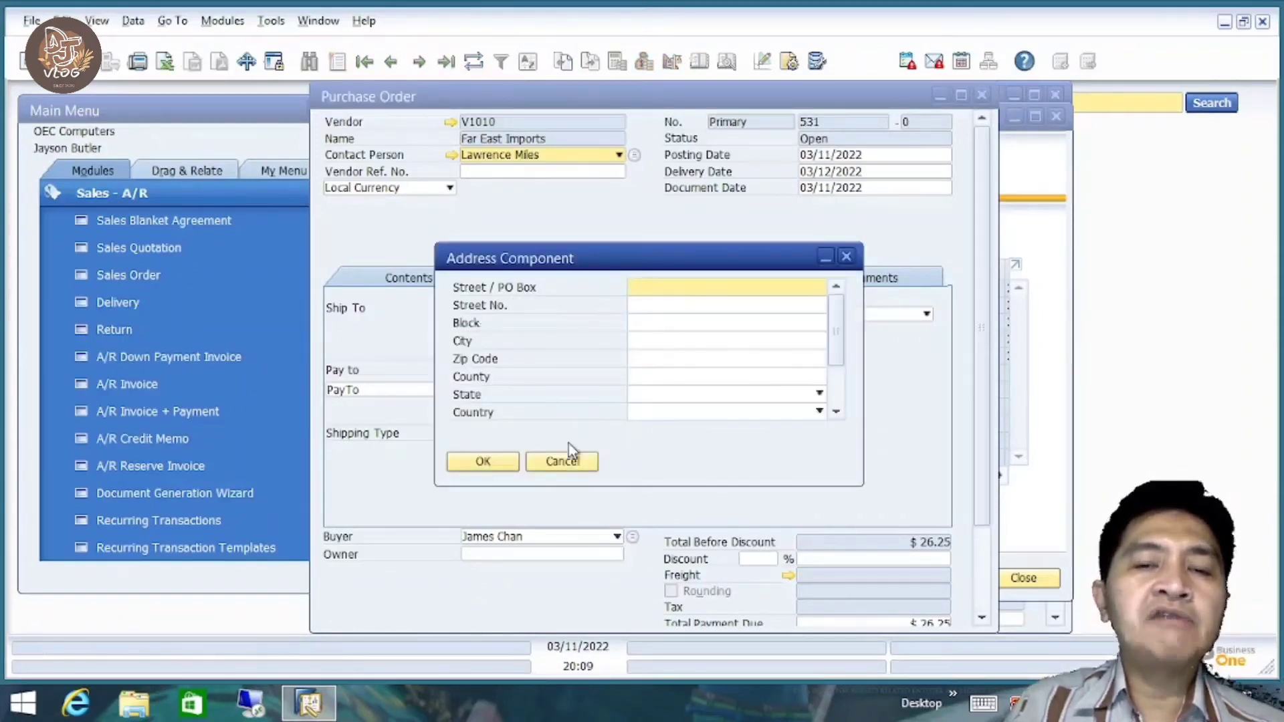
click(563, 461)
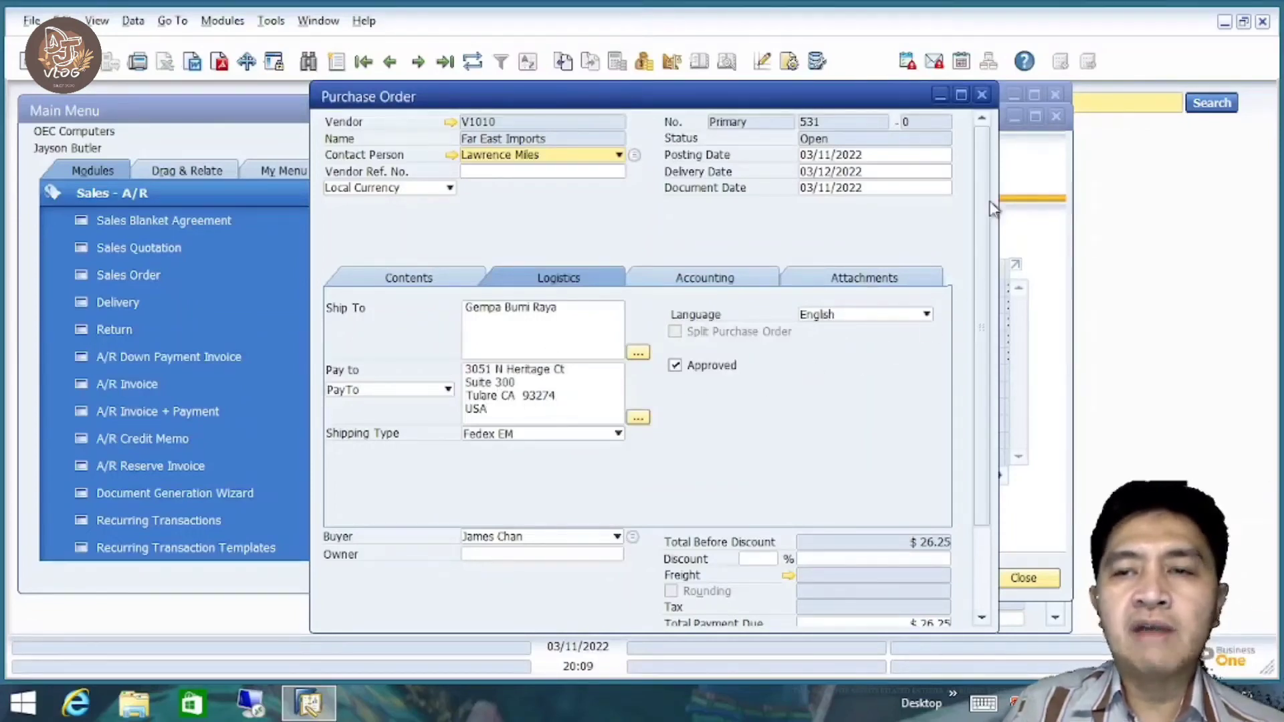
mouse_move(983, 194)
mouse_down()
mouse_move(998, 373)
mouse_move(997, 182)
mouse_up()
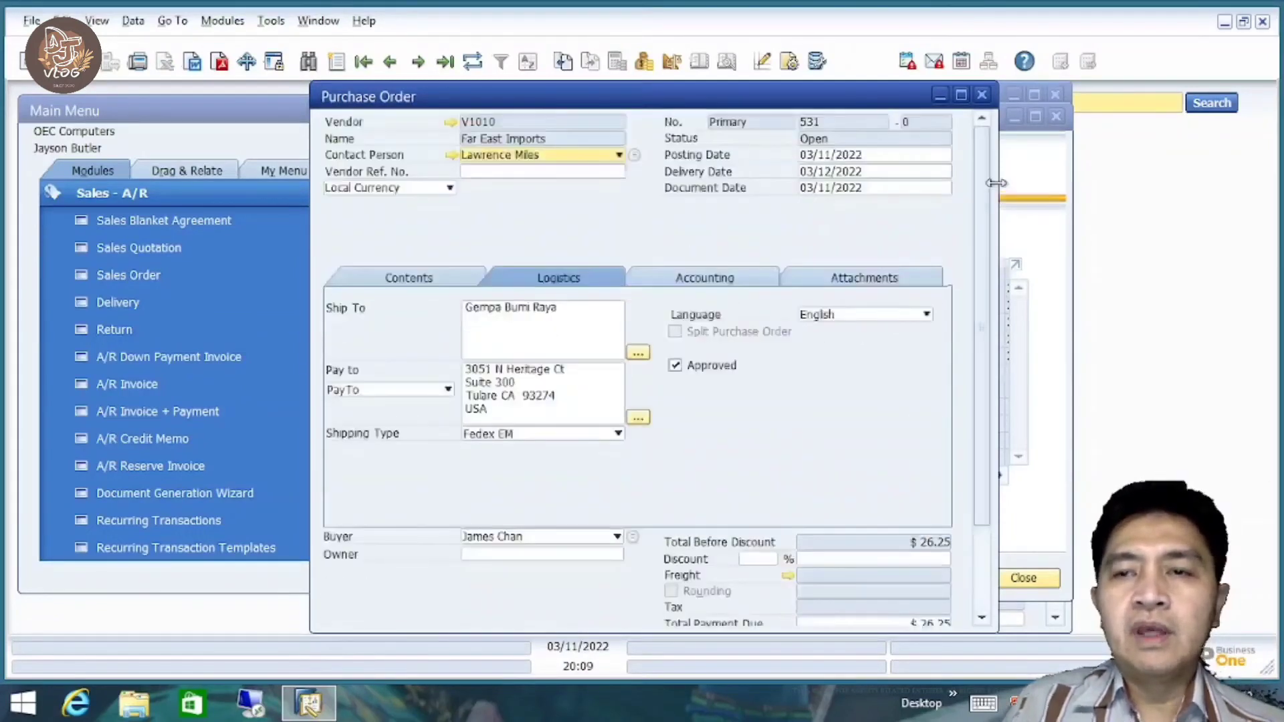
click(981, 95)
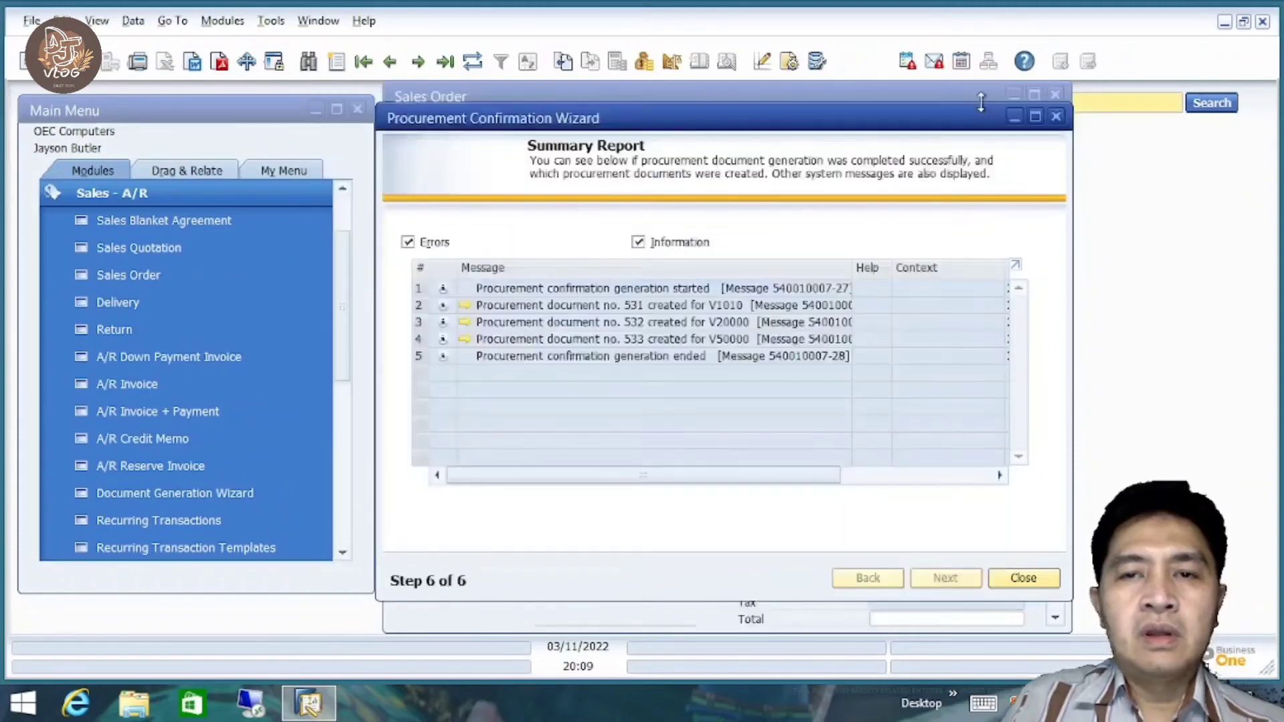
Open the generated purchase order for vendor V20000, examine its header, line item, totals and remarks, and close it.
click(465, 322)
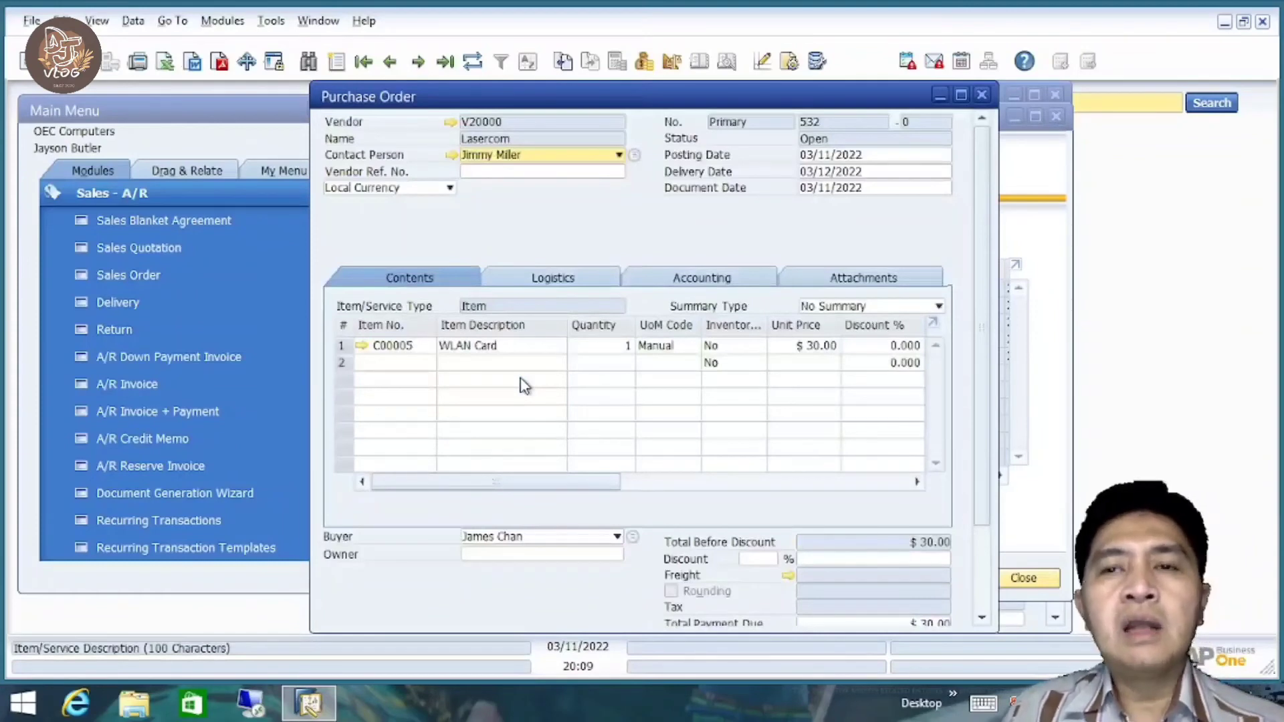
scroll(984, 263, down, 3)
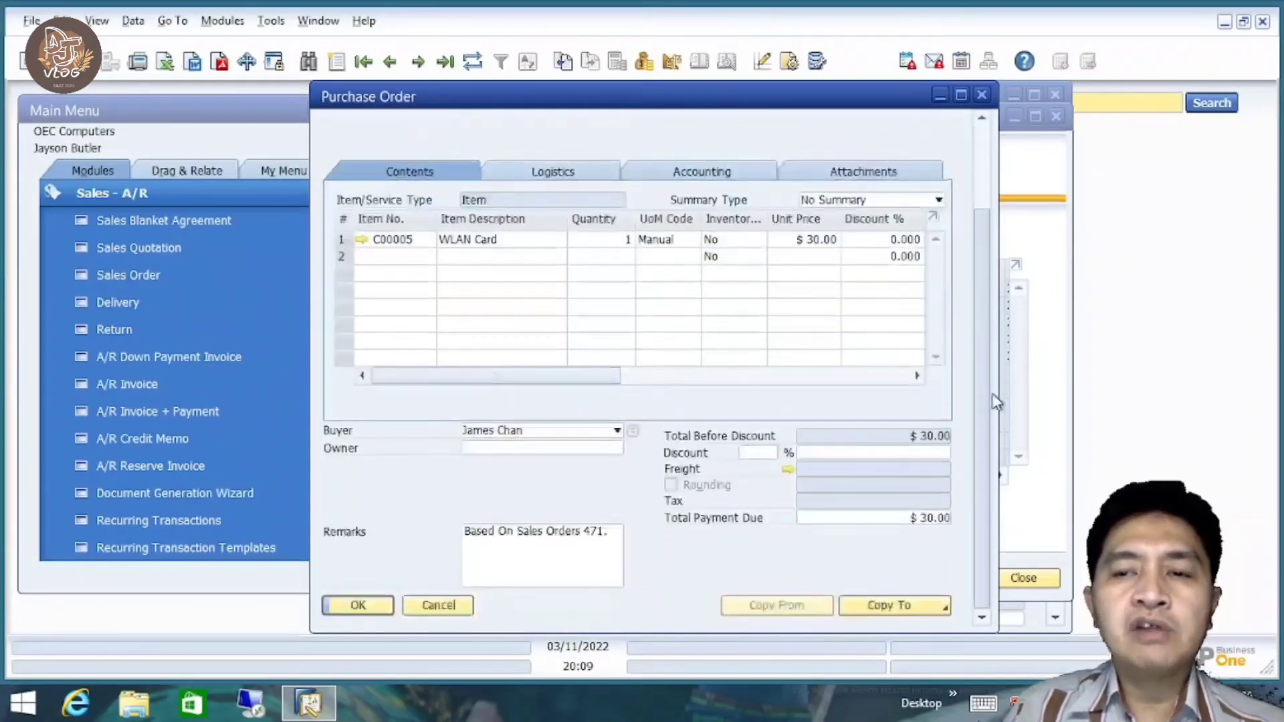
scroll(995, 238, up, 3)
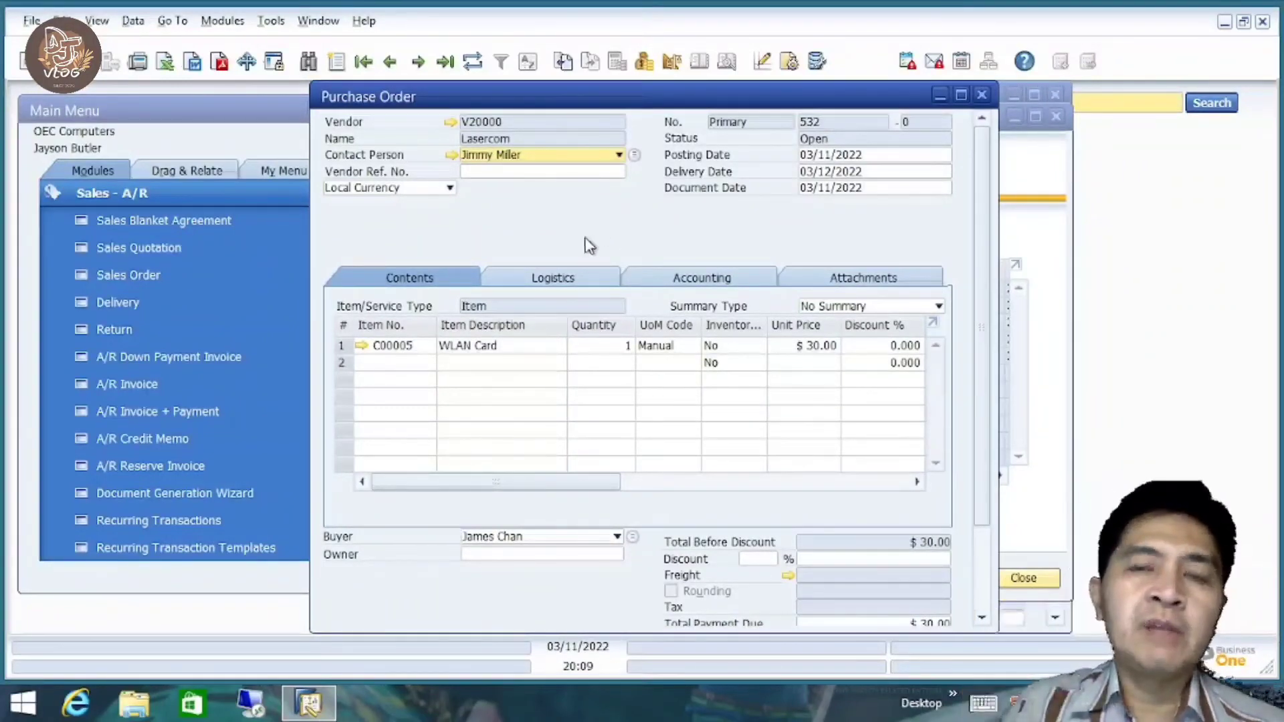
scroll(990, 281, down, 3)
scroll(992, 295, up, 3)
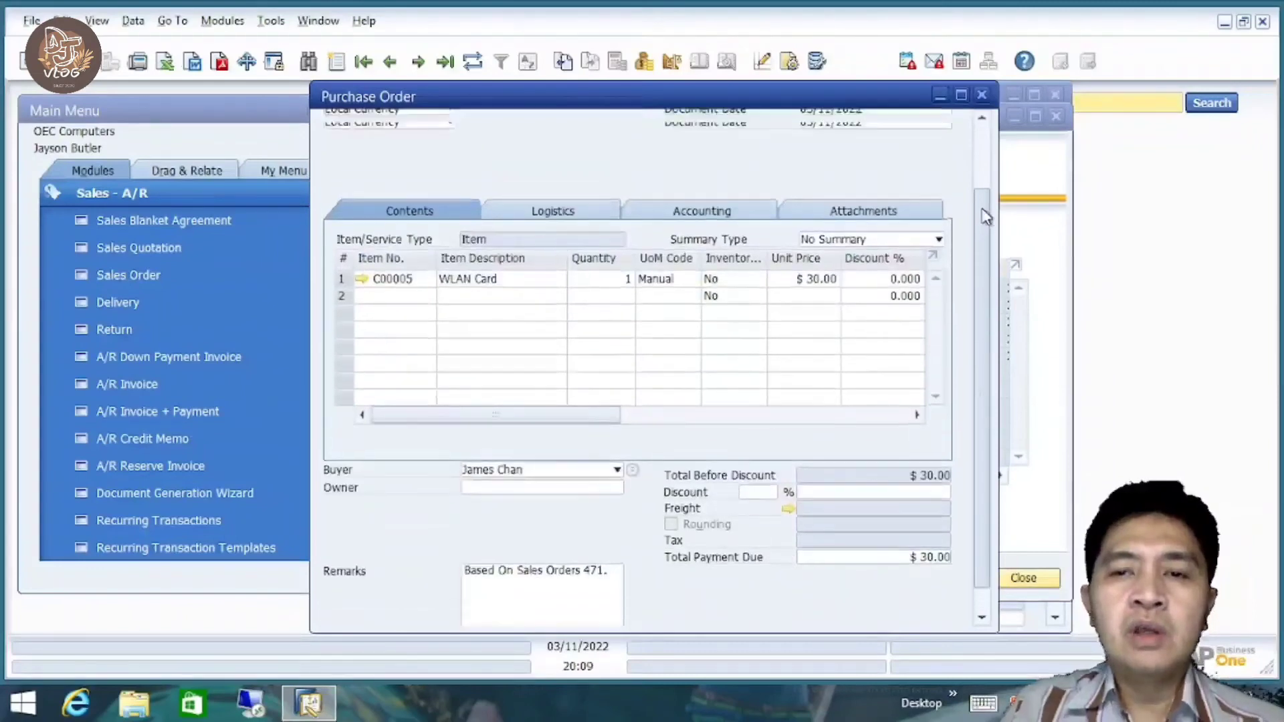
scroll(996, 292, down, 3)
scroll(995, 292, up, 3)
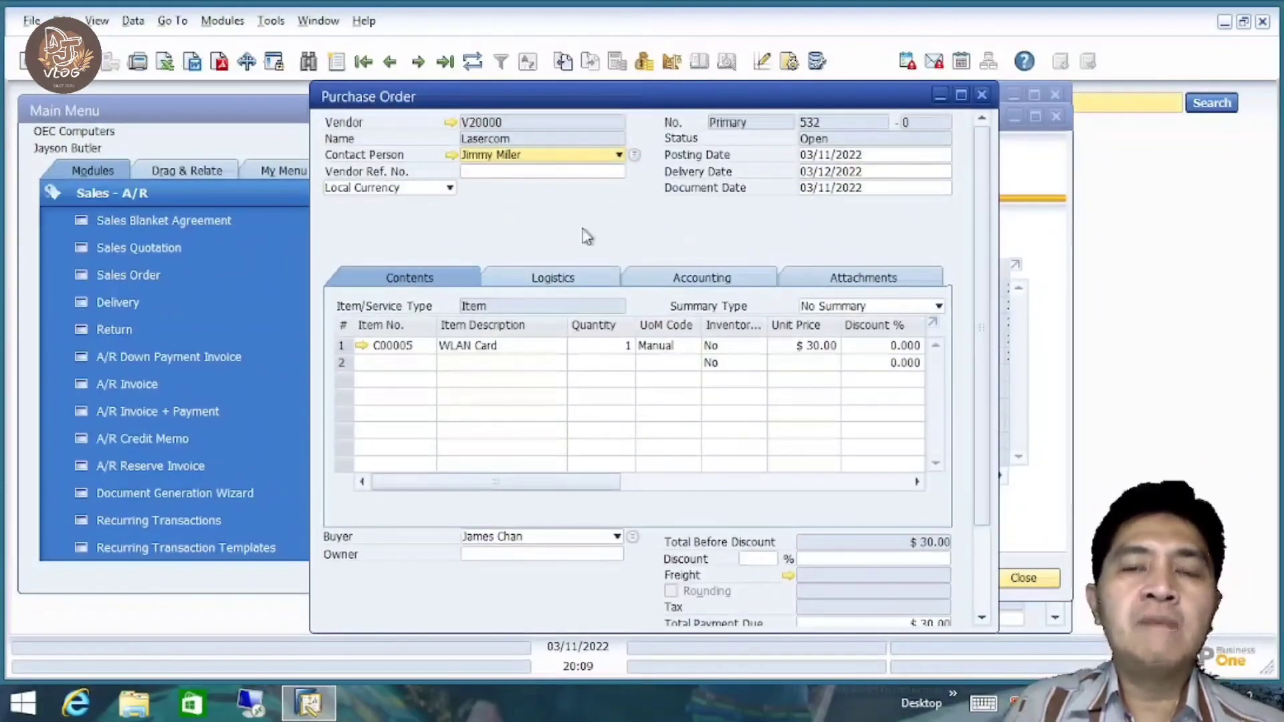
click(982, 95)
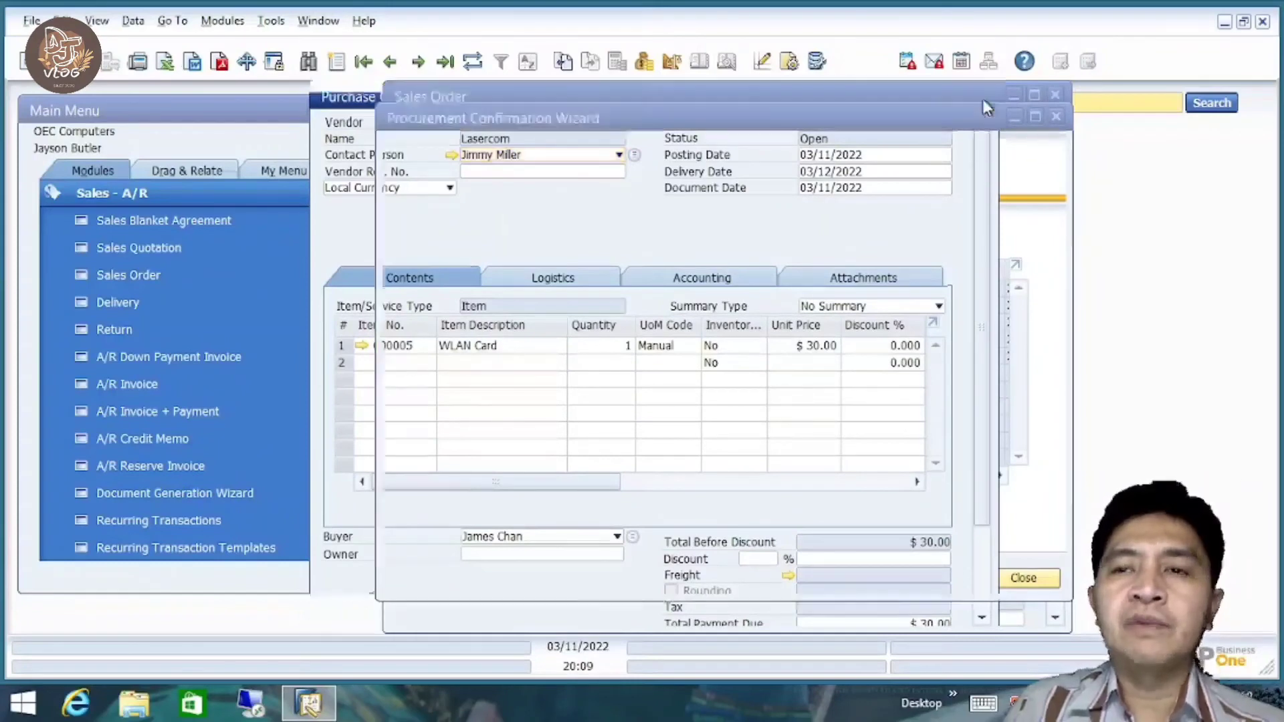
Close the Procurement Confirmation Wizard and the blank sales order, and collapse the Sales - A/R module.
click(1023, 578)
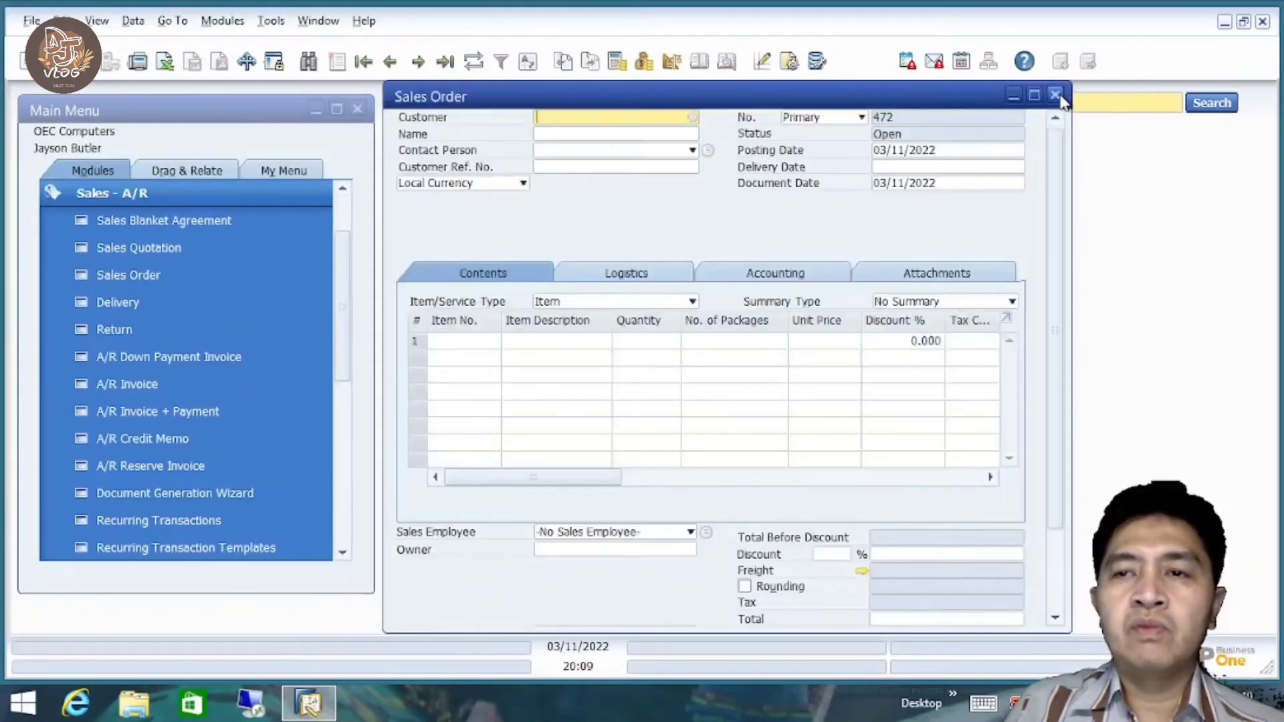
click(1056, 95)
click(238, 199)
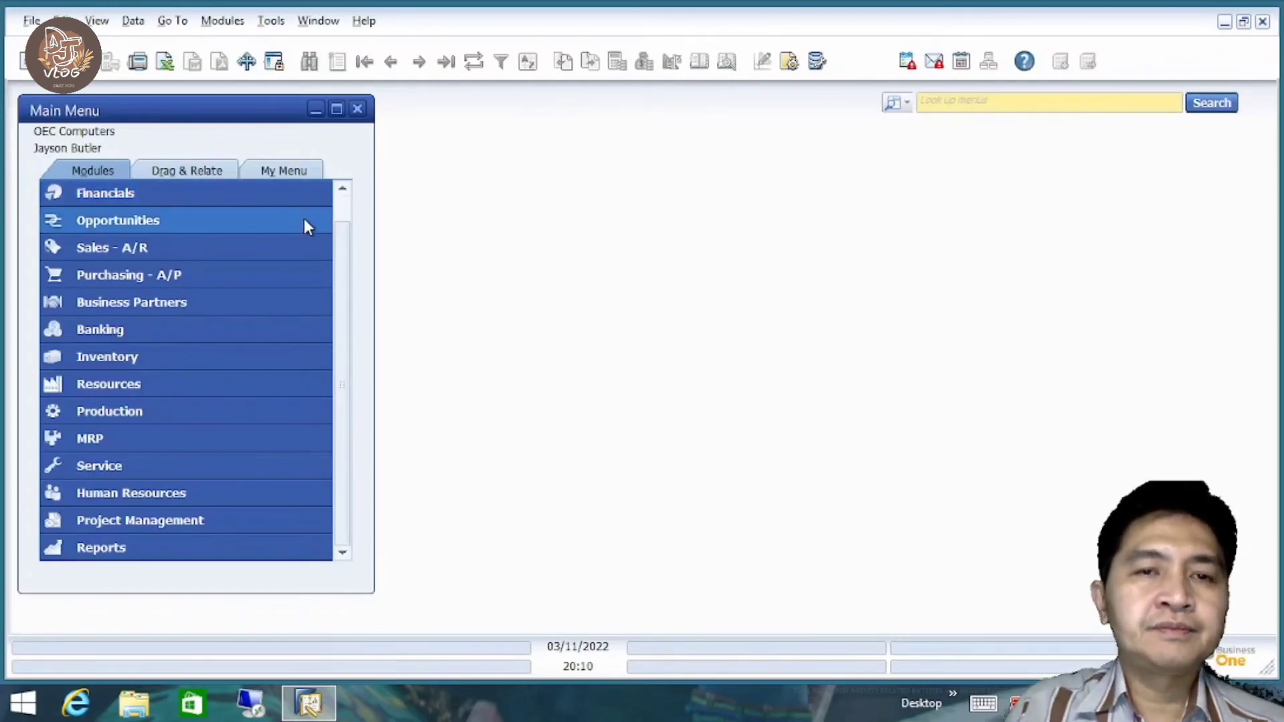
Start a new Goods Receipt PO from Purchasing - A/P for vendor V007.
click(349, 204)
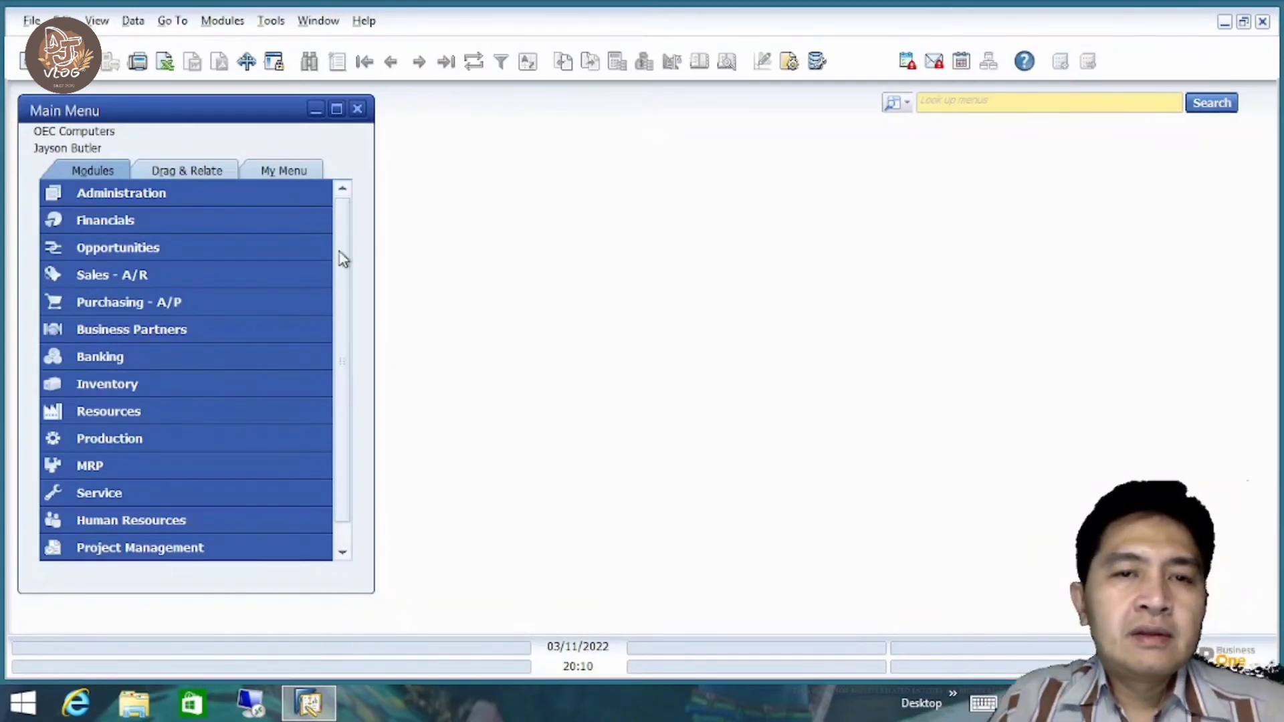
mouse_move(345, 249)
mouse_down()
mouse_move(344, 273)
mouse_move(349, 240)
mouse_up()
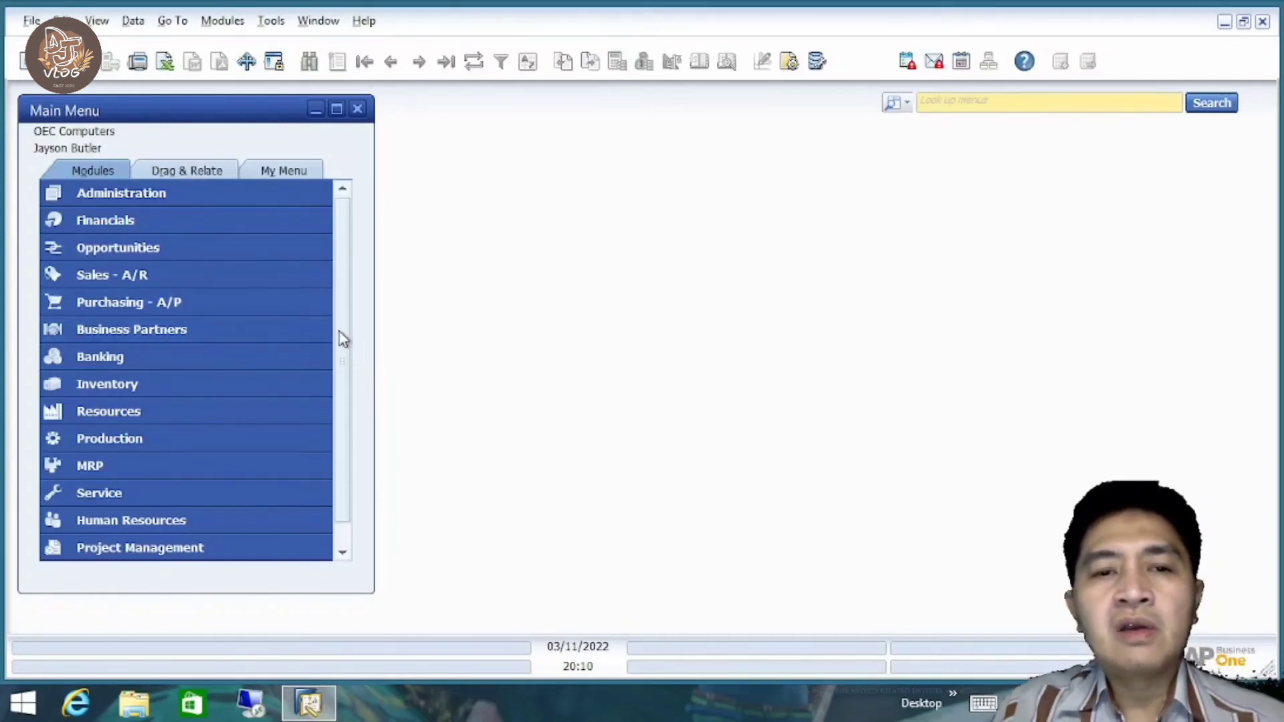
drag(339, 332, 345, 259)
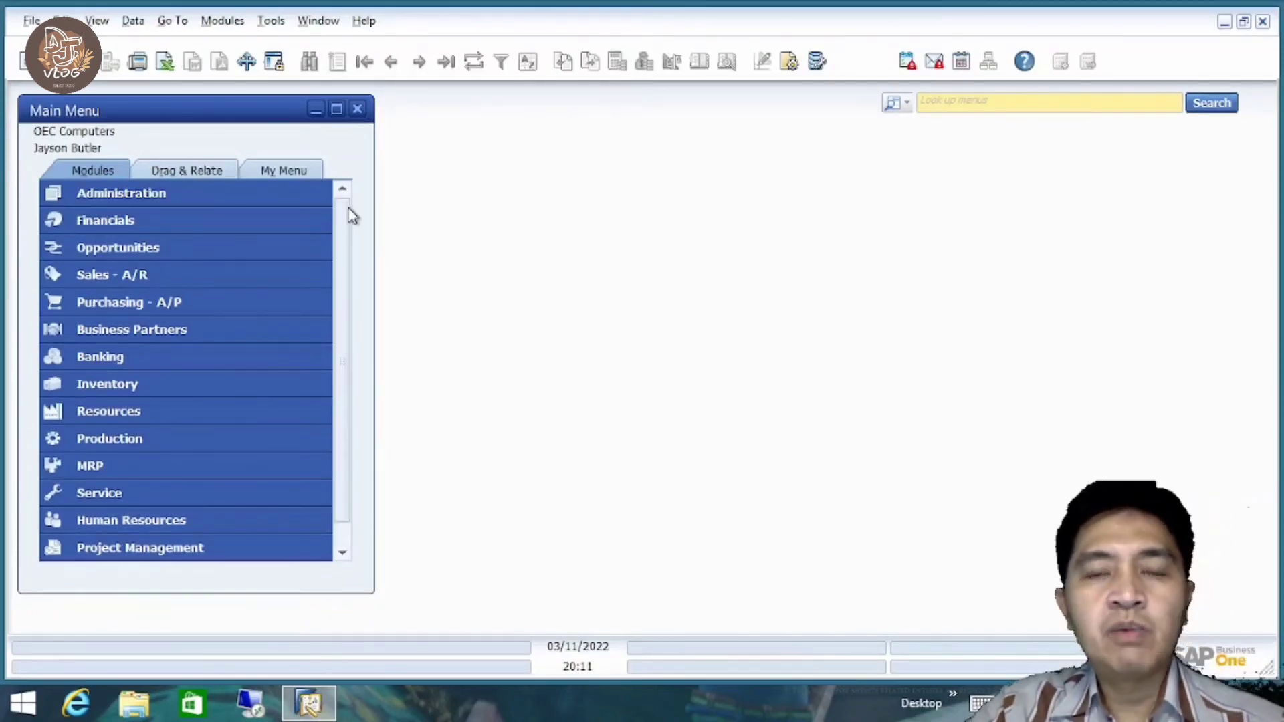
click(182, 306)
mouse_move(341, 301)
mouse_down()
mouse_move(347, 244)
mouse_move(341, 329)
mouse_move(343, 220)
mouse_up()
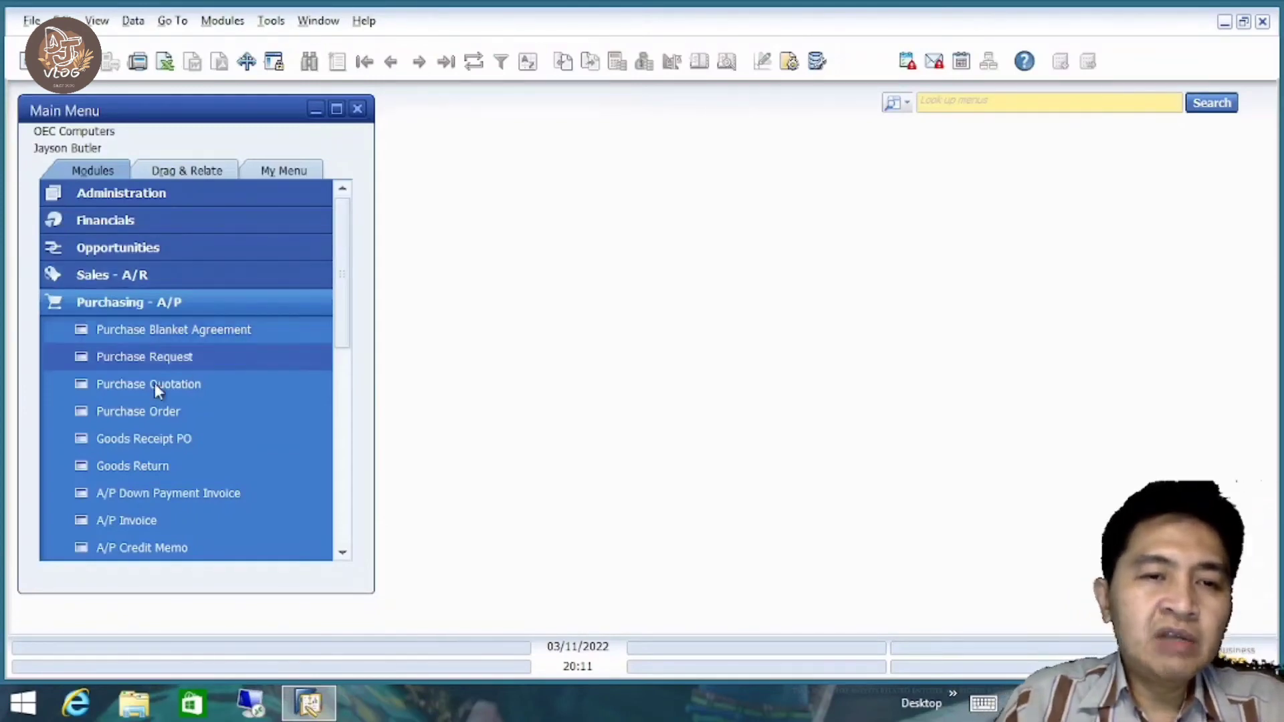
click(188, 438)
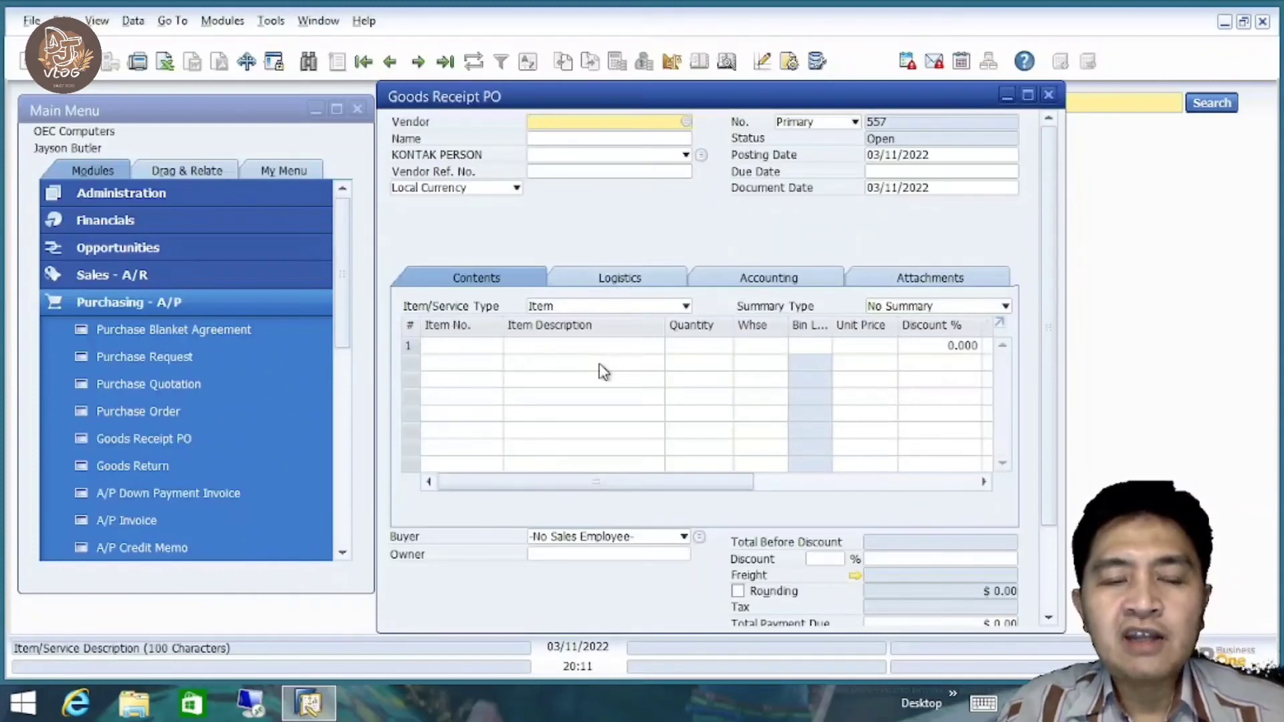
key(Tab)
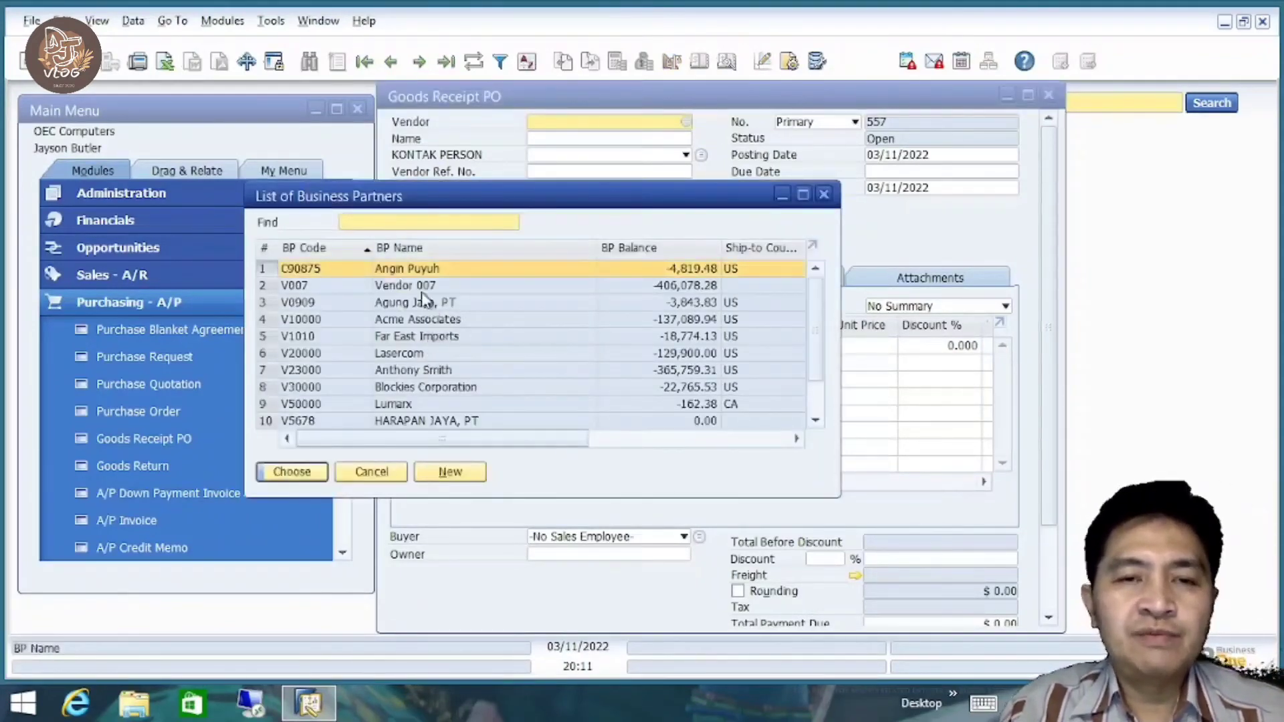
double_click(420, 288)
Add item C00002 with quantity 10 and warehouse 15 to the receipt, and view its bin location allocation without allocating bins.
click(460, 344)
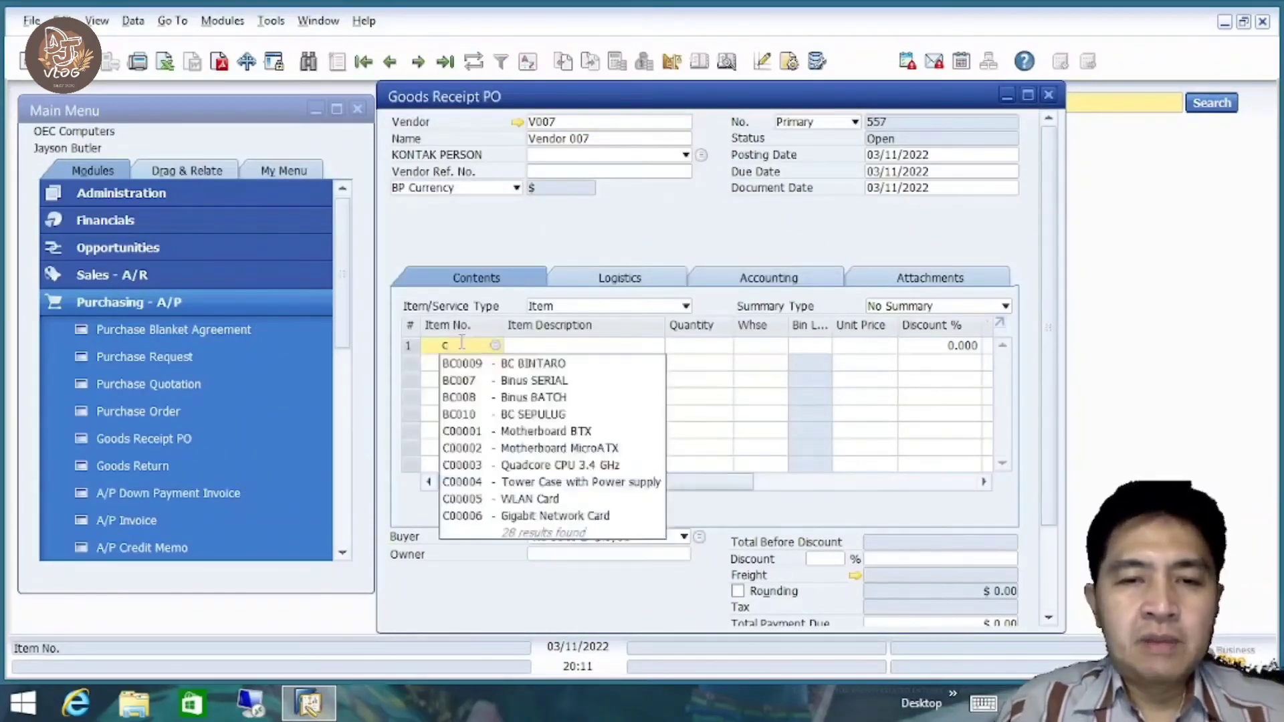
text(c)
click(530, 449)
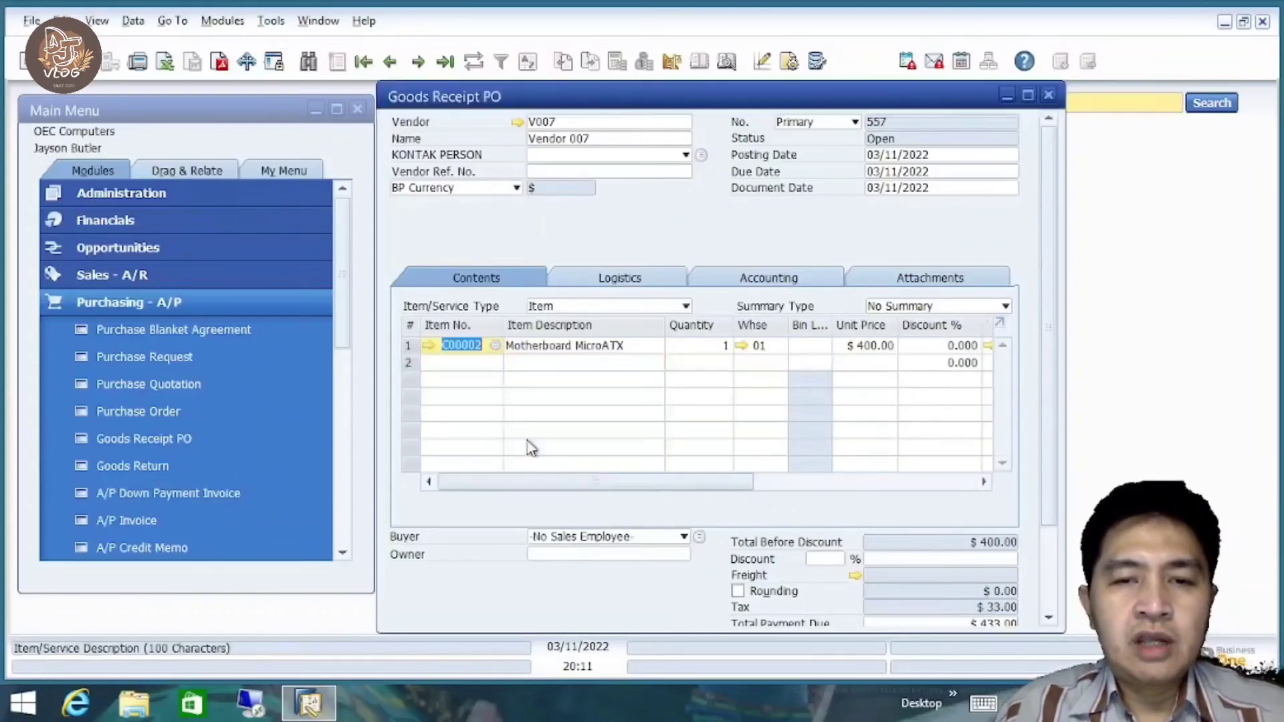
click(724, 348)
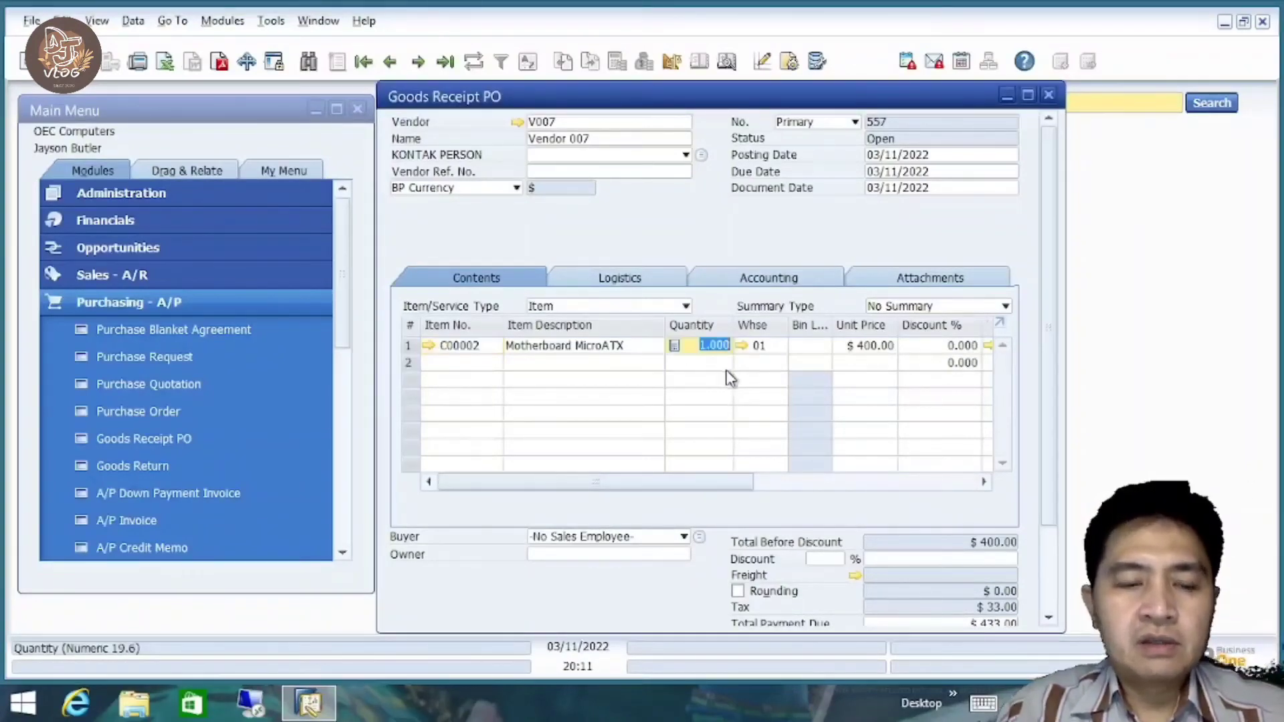
text(10)
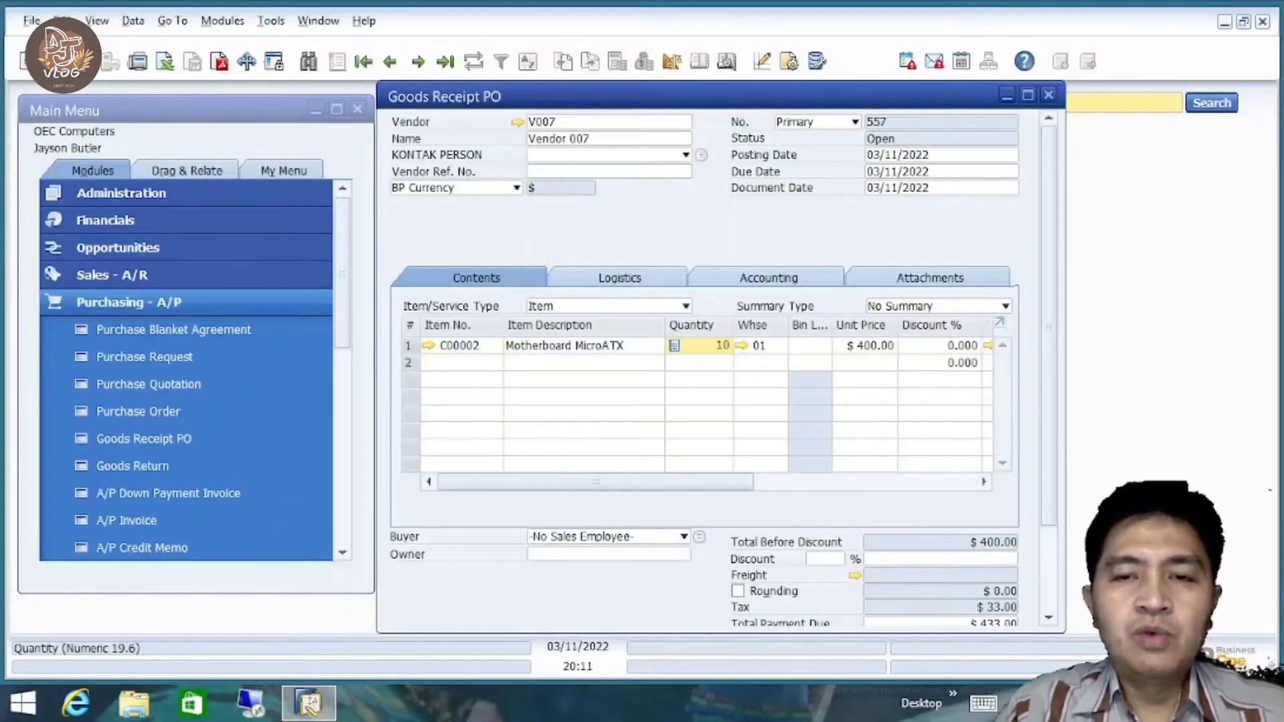
key(Tab)
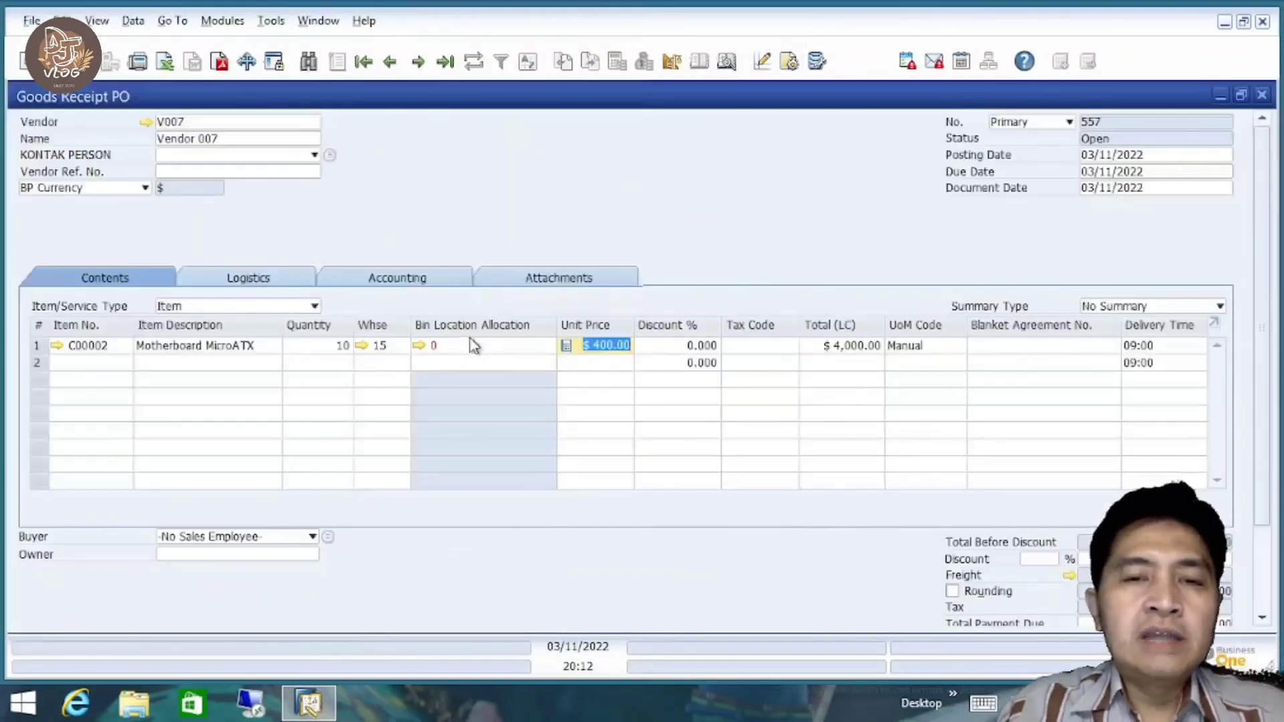
click(419, 345)
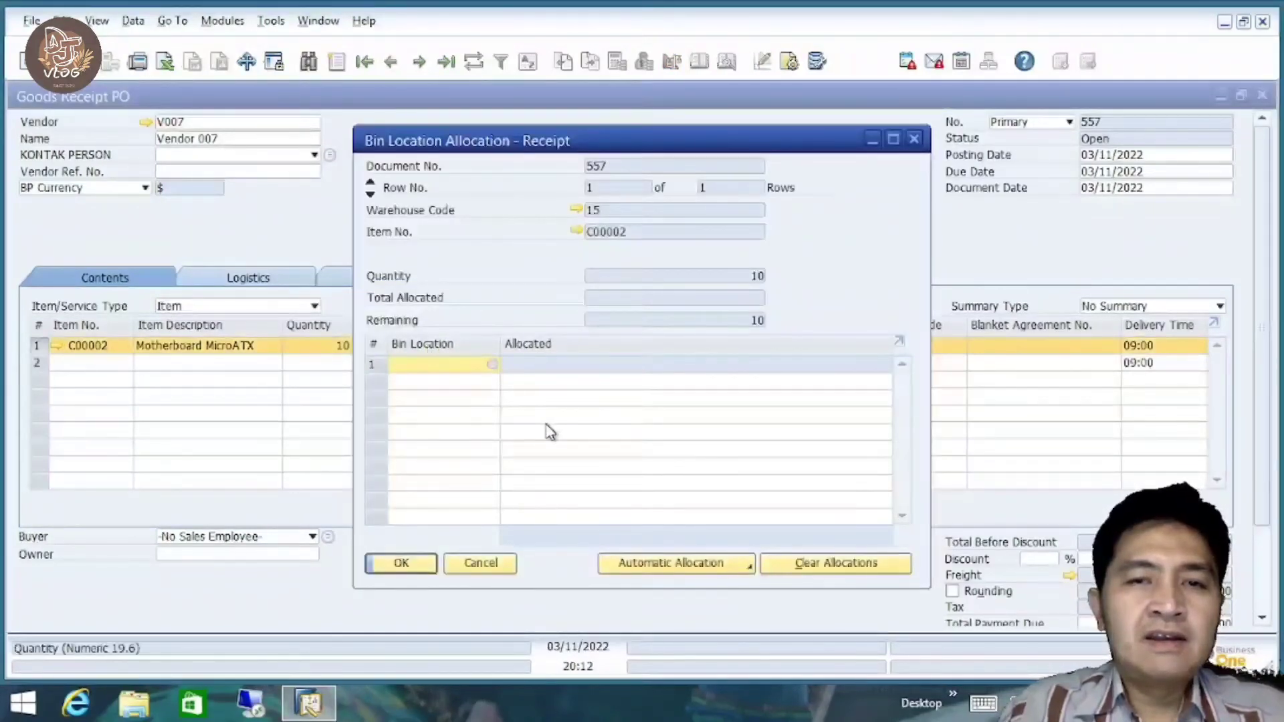
click(500, 564)
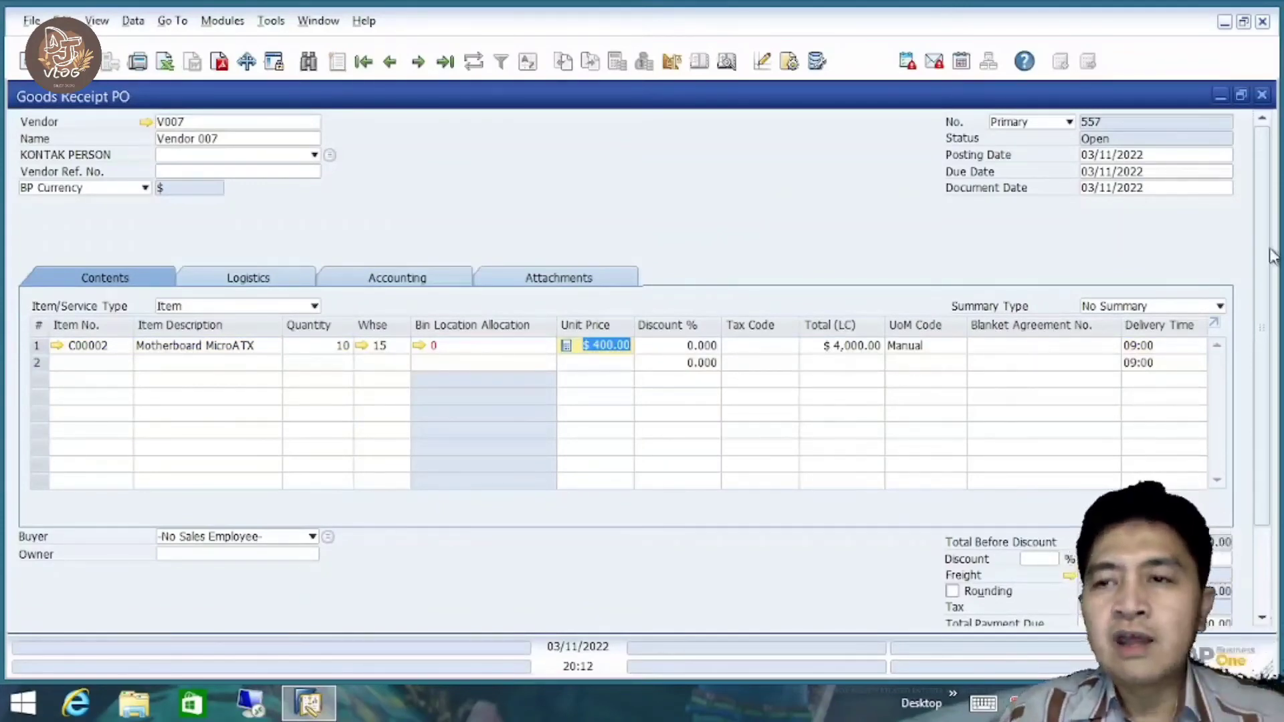
Open the bin location allocation for item C00002 and view the available automatic allocation methods.
click(420, 347)
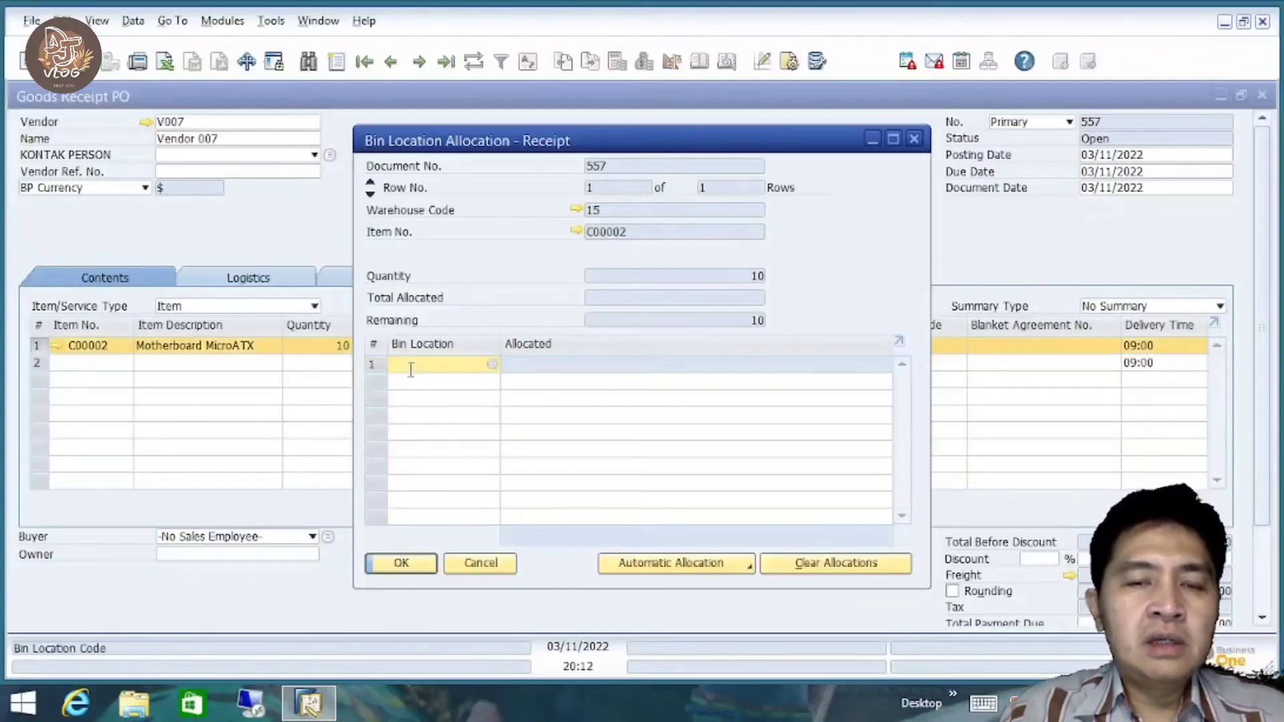
click(645, 564)
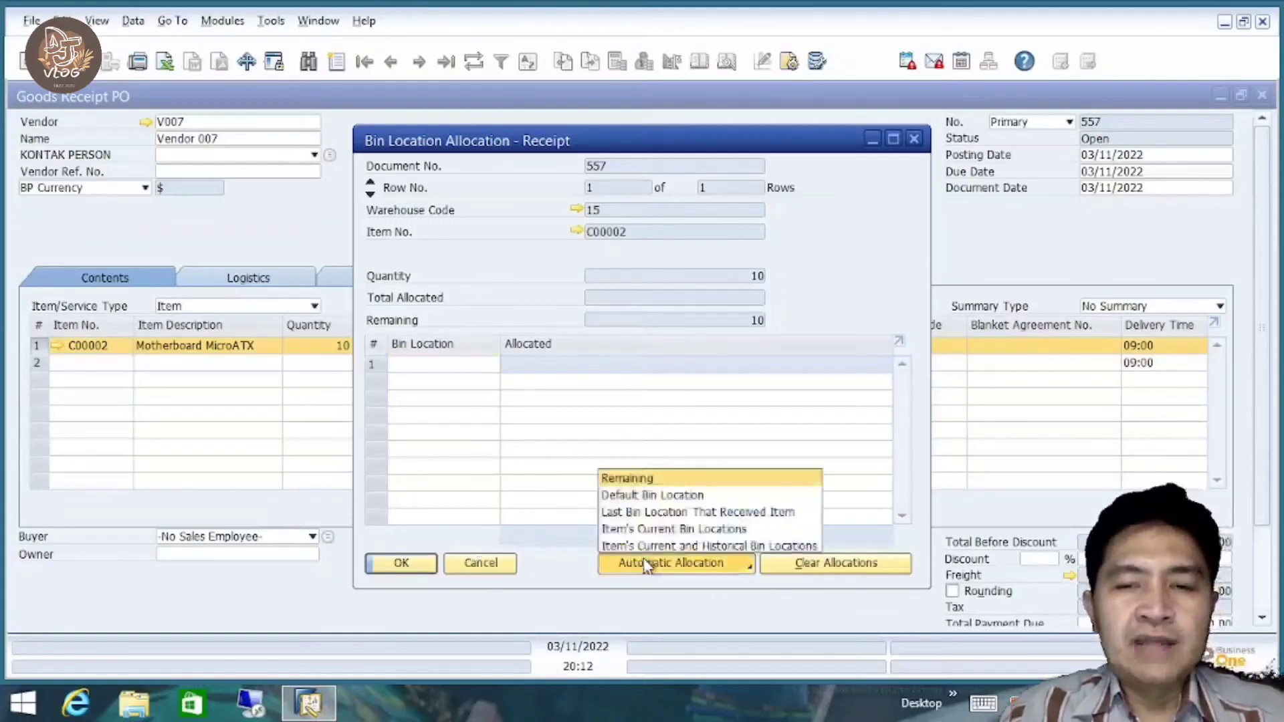
click(533, 559)
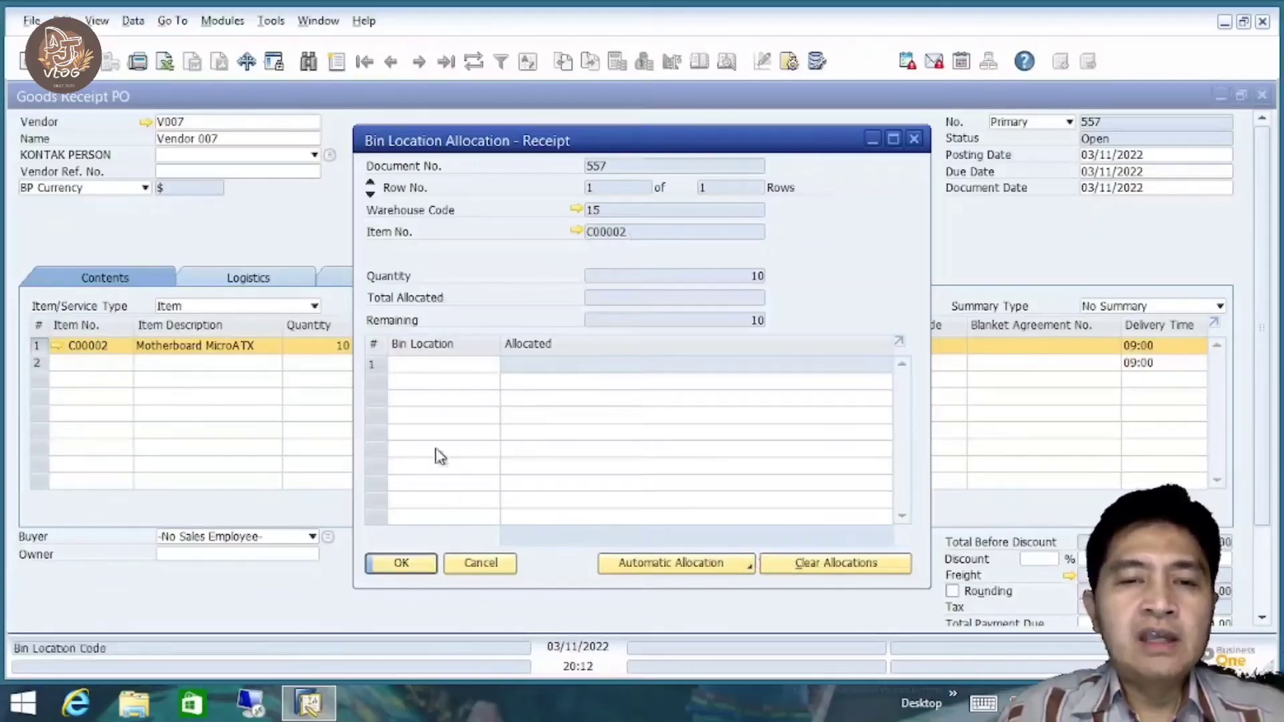
click(447, 366)
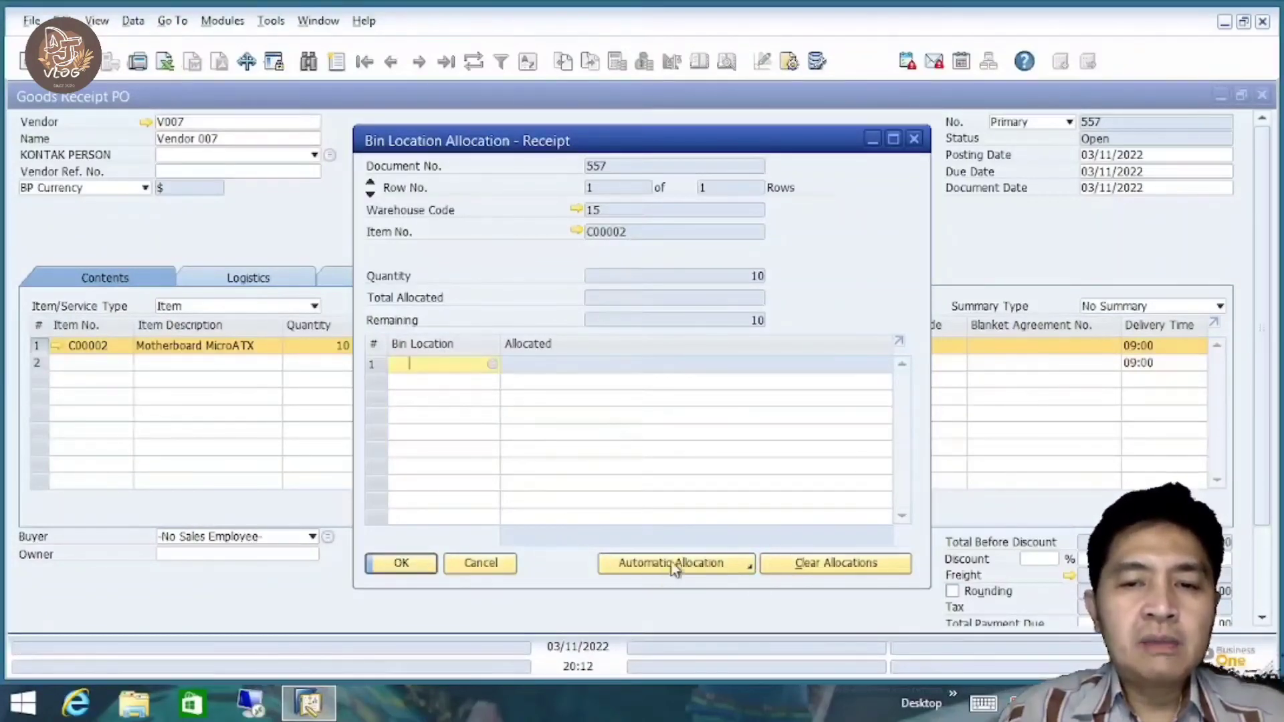
Try an automatic bin allocation for item C00002, clear the proposed bin from row 1, and dismiss the bin location list.
click(719, 570)
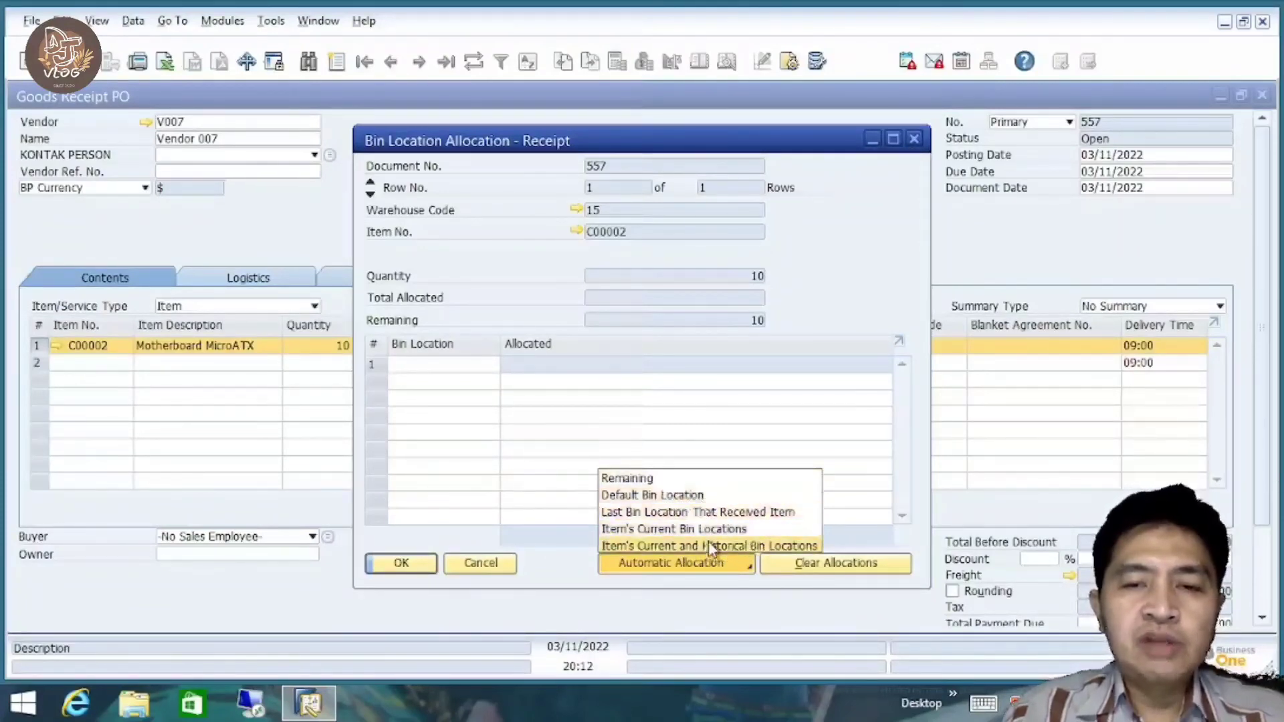
click(707, 512)
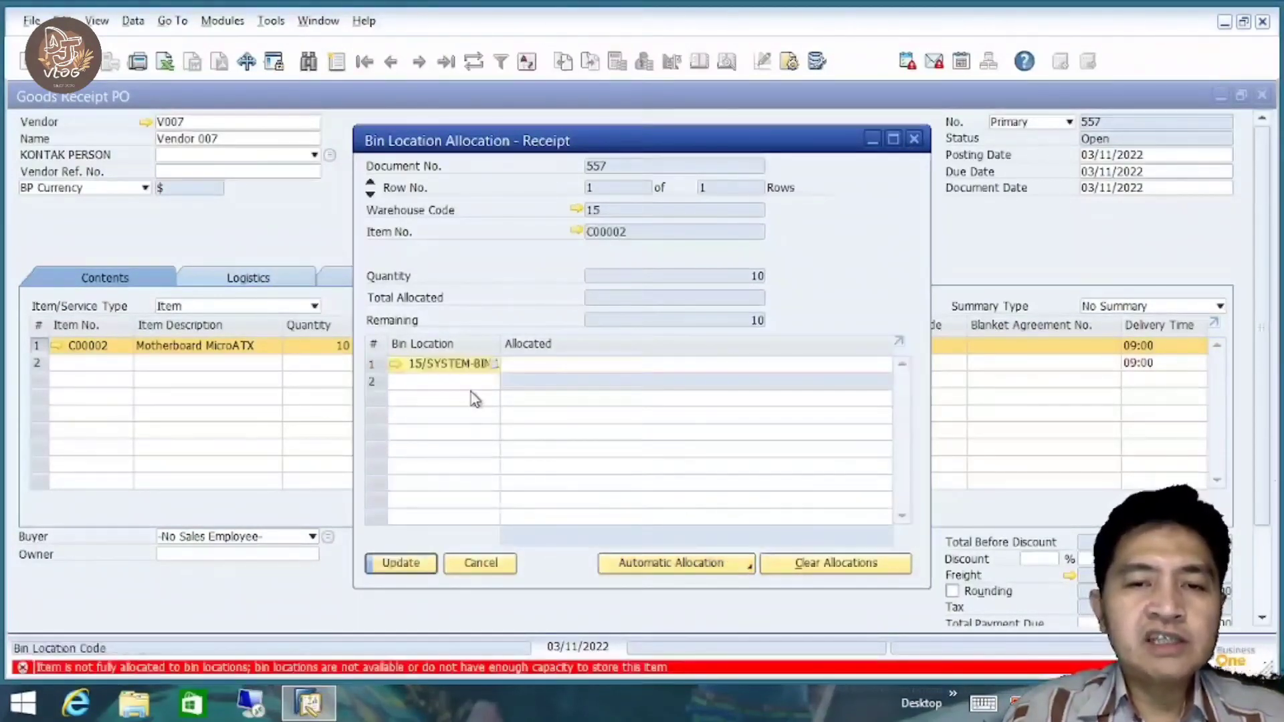
click(493, 366)
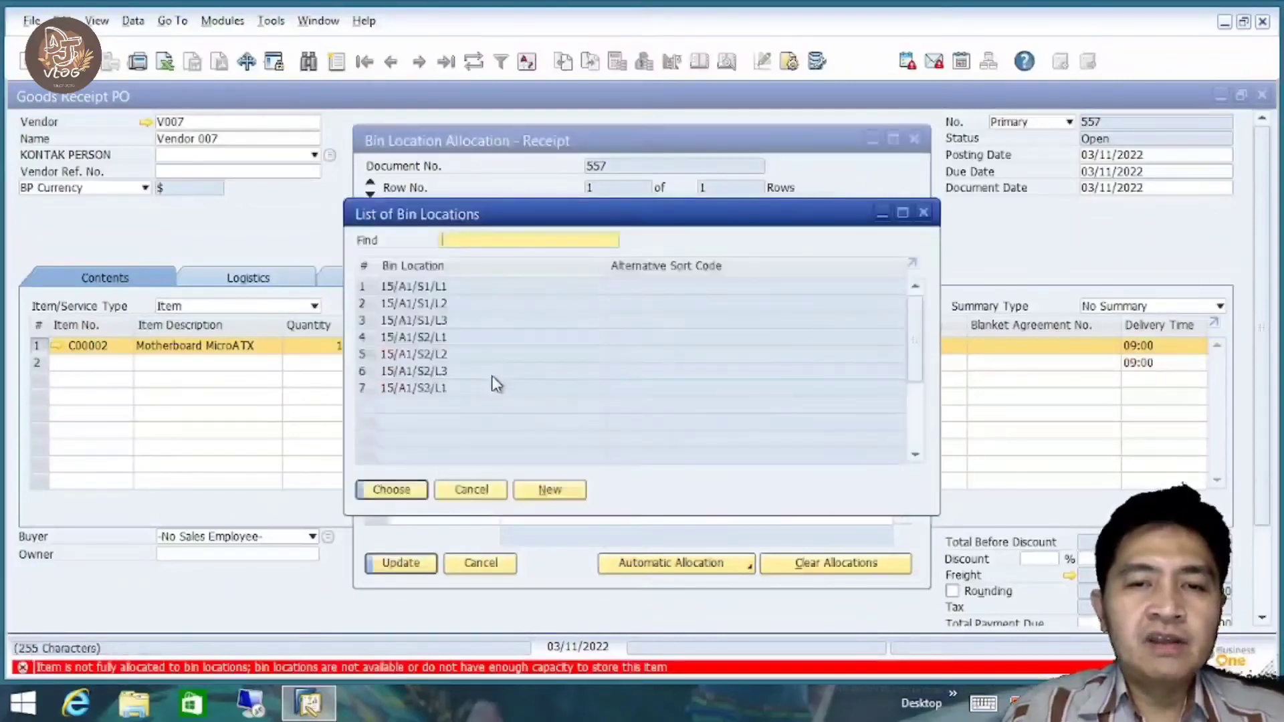
click(494, 490)
key(BackSpace)
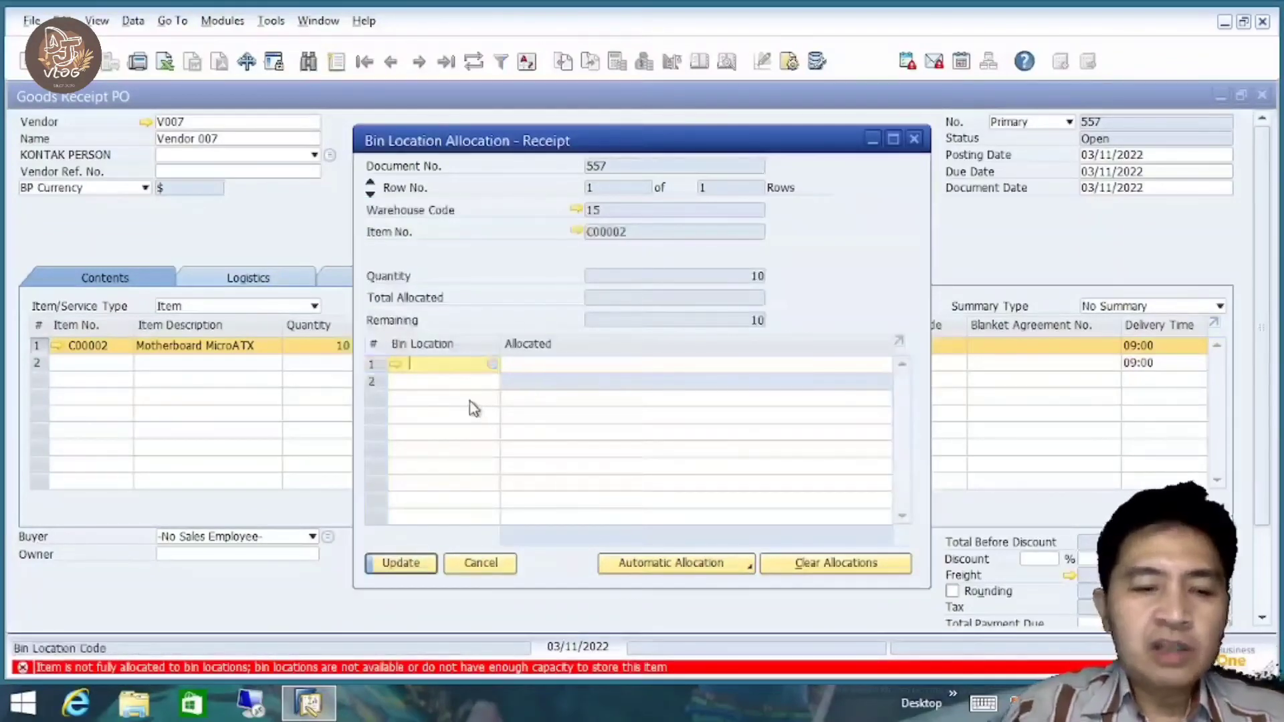
key(Tab)
click(455, 500)
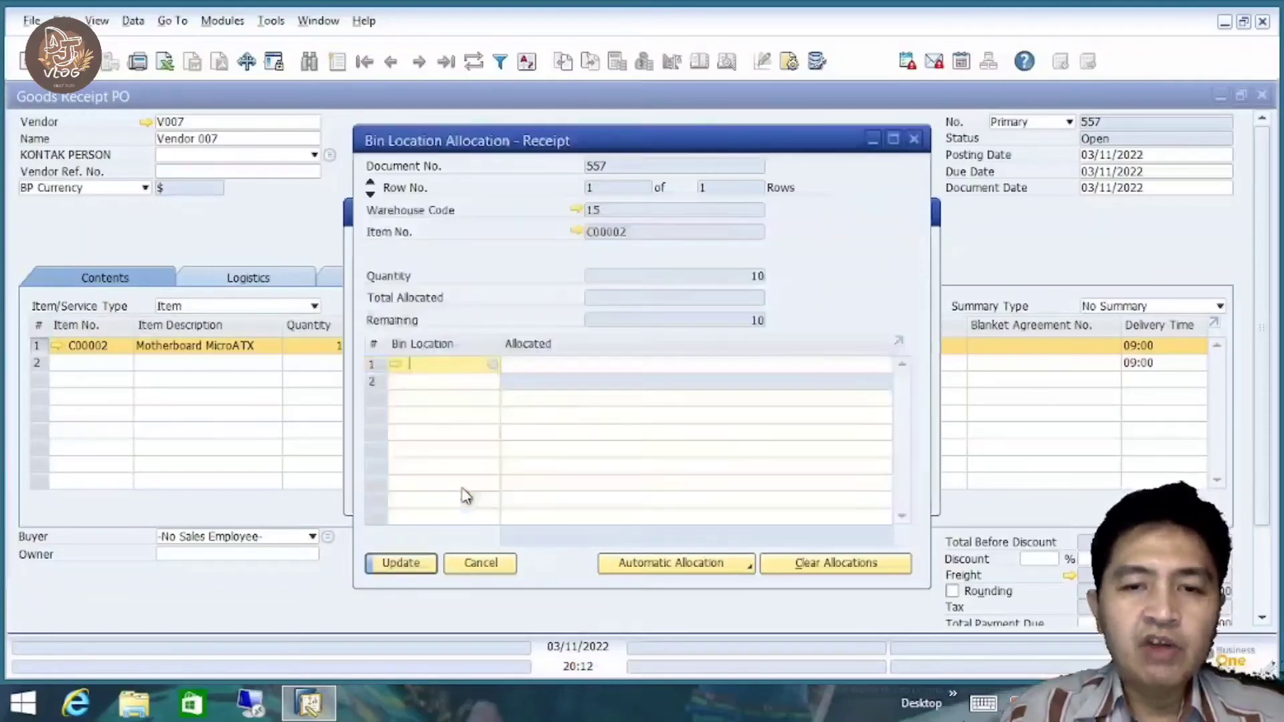
Try automatic allocation with the Remaining method, and view the bin location list without choosing a bin.
click(646, 569)
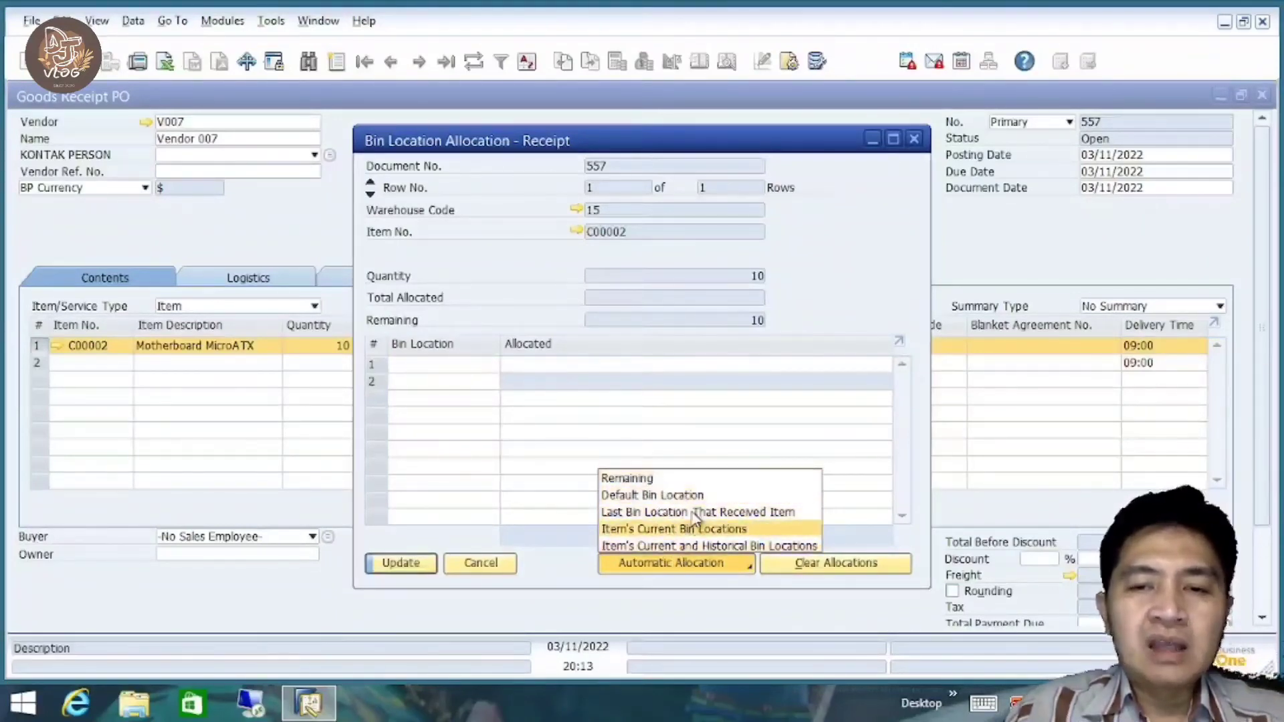
click(685, 479)
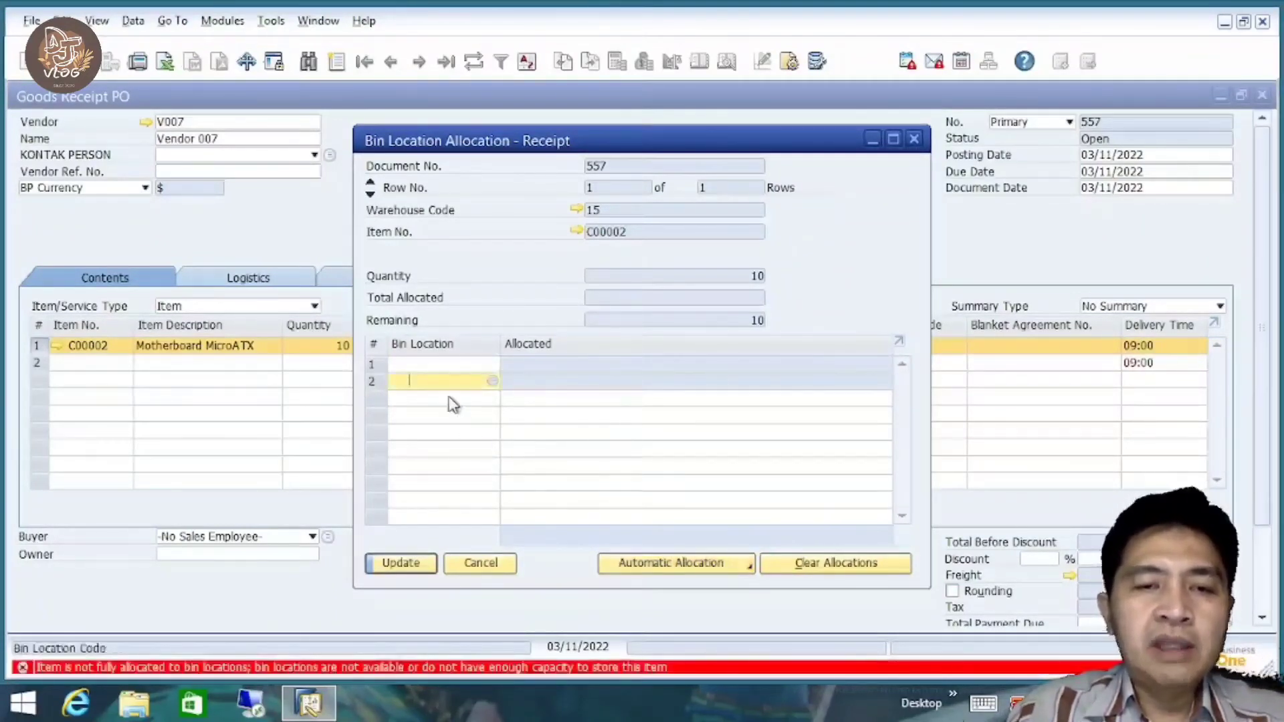
click(443, 365)
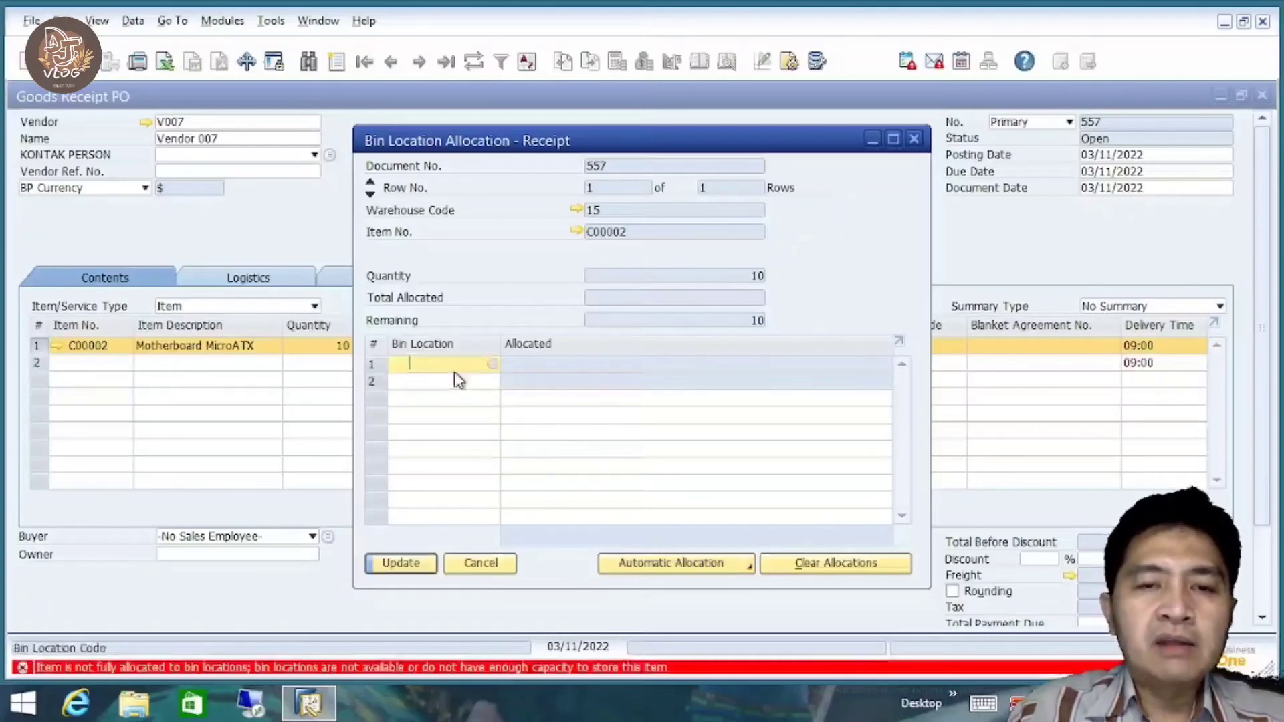
click(493, 366)
click(492, 489)
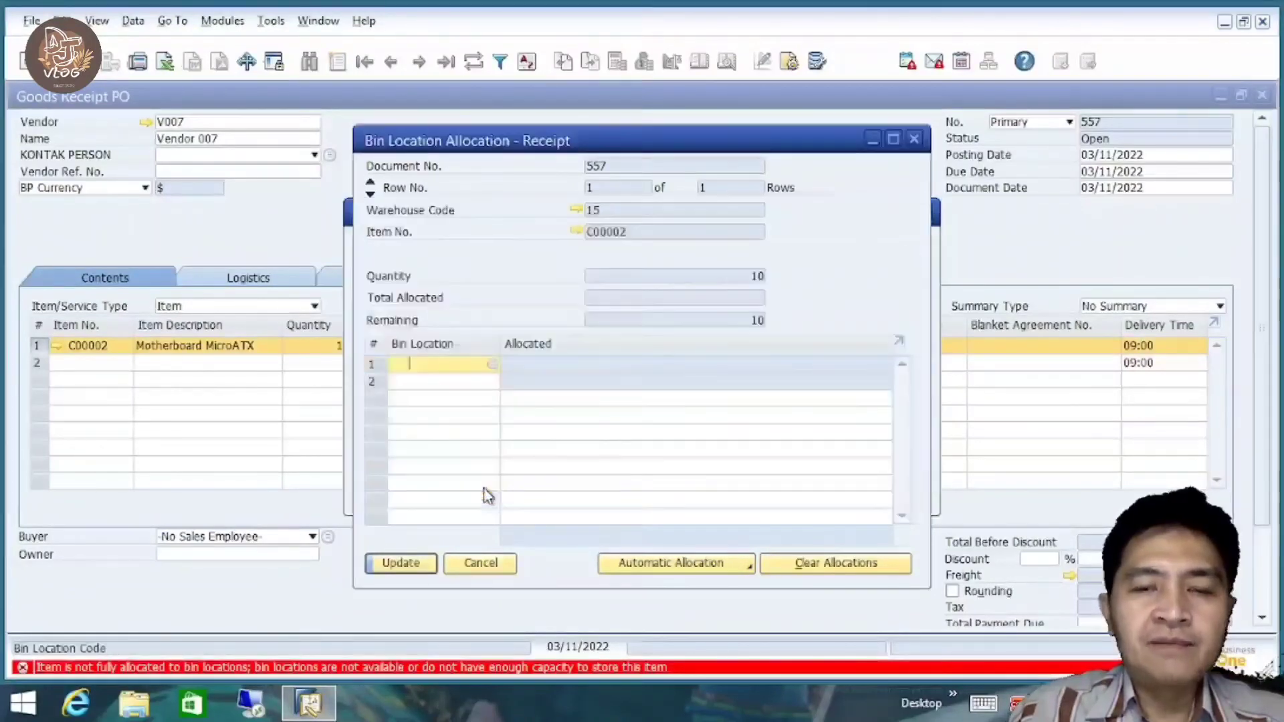
Try automatic allocation by last bin location that received the item, item's current bin locations, and item's current and historical bin locations.
click(651, 567)
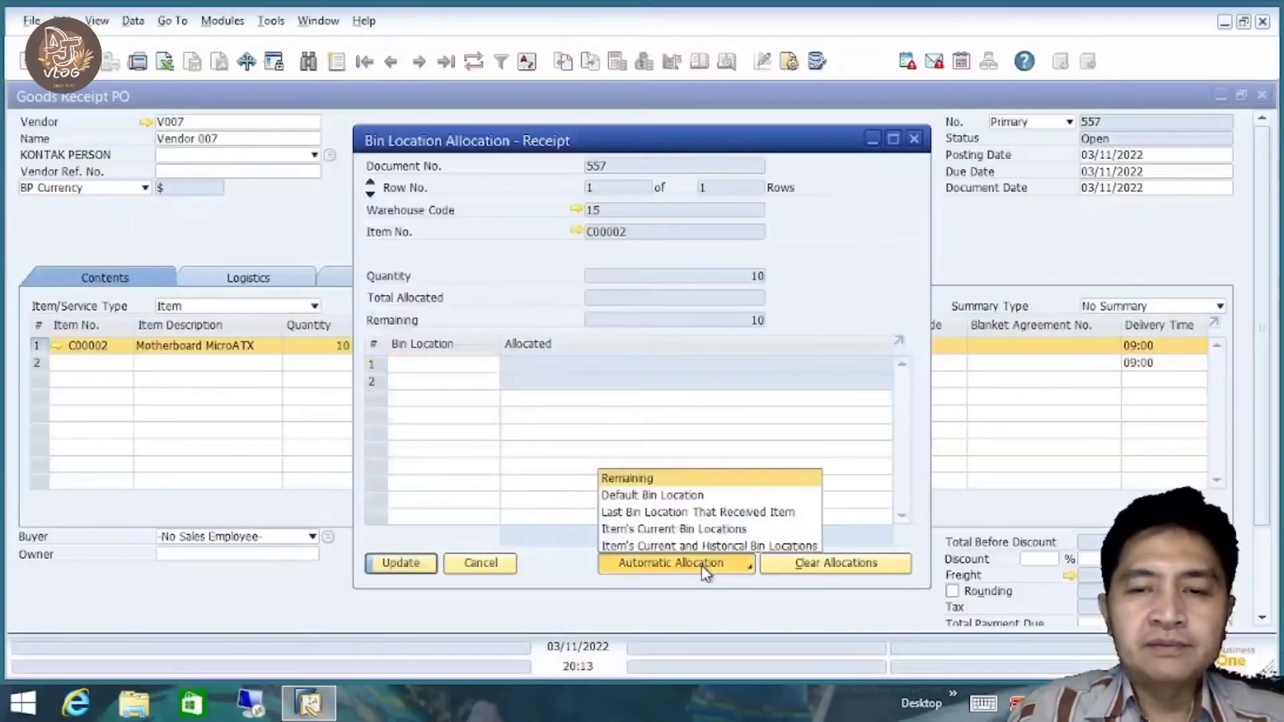
click(759, 519)
click(443, 363)
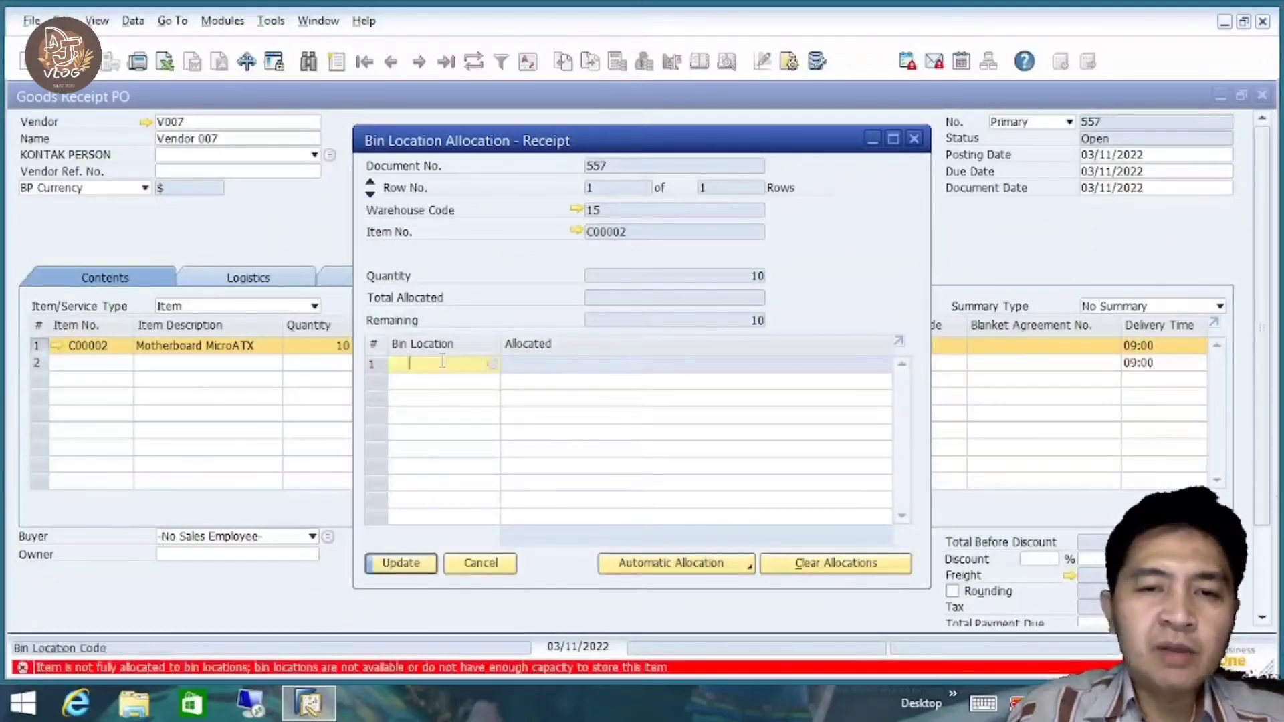
click(638, 564)
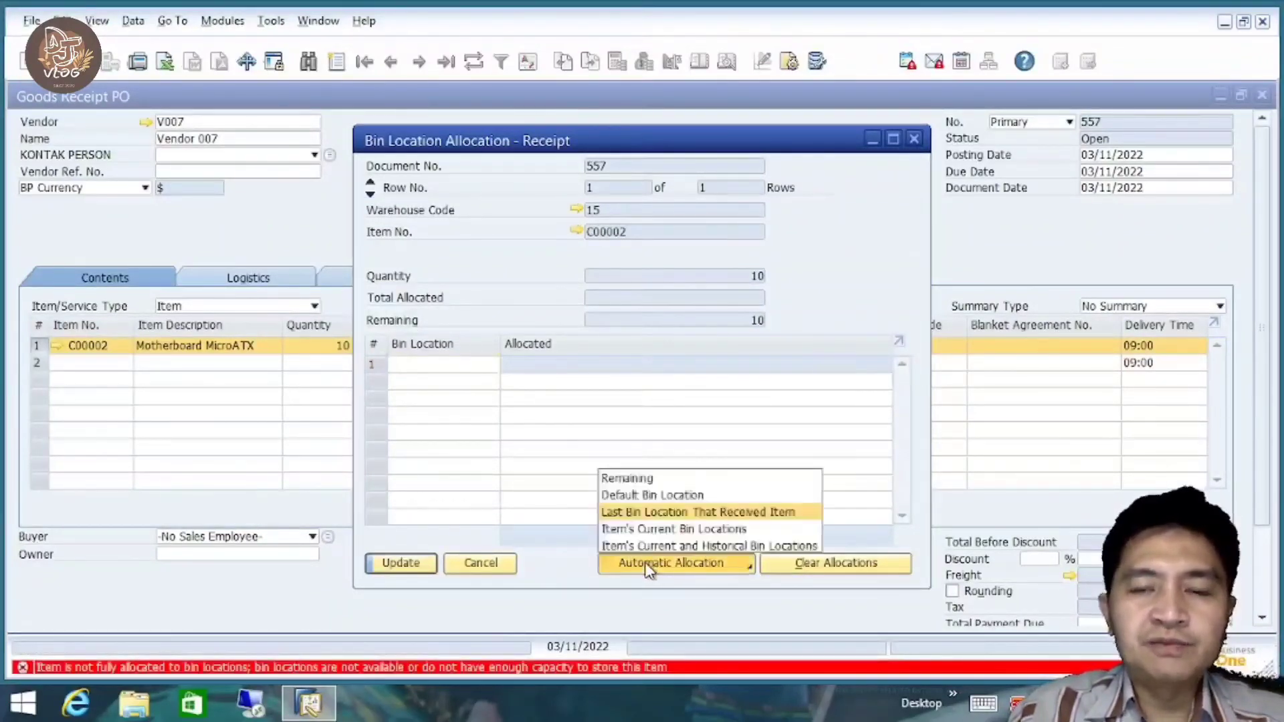
click(729, 529)
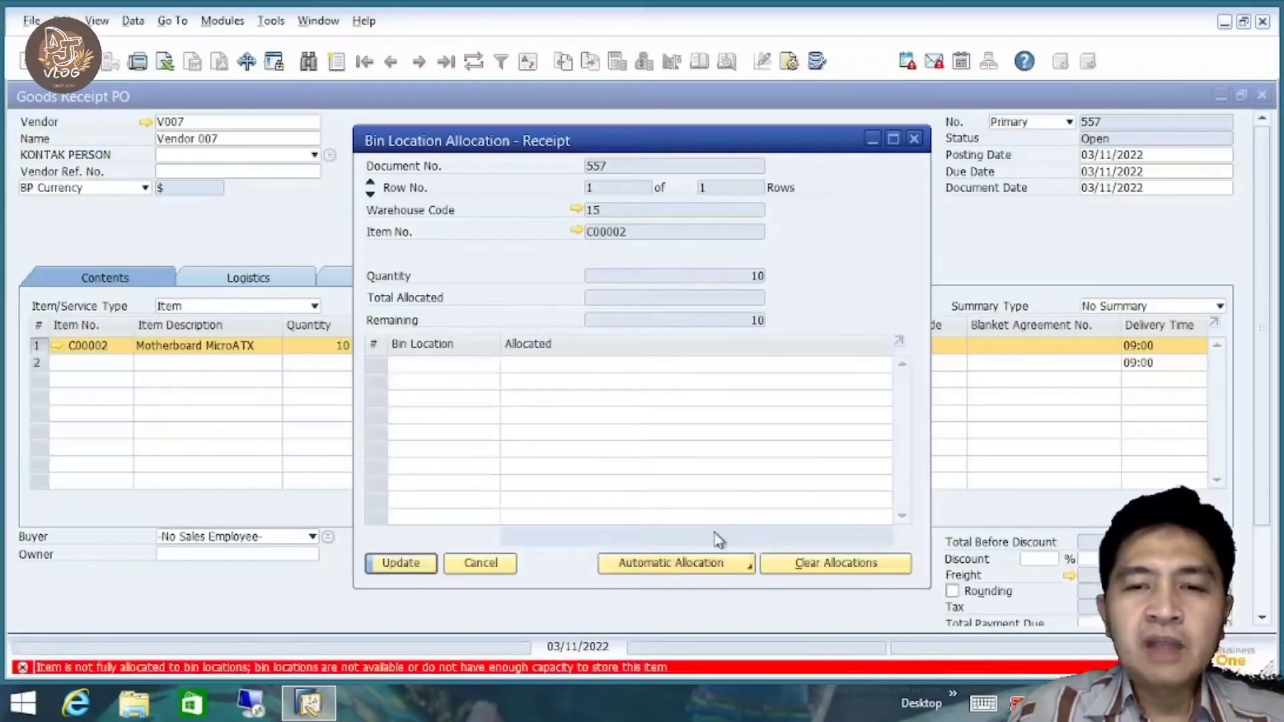
click(668, 562)
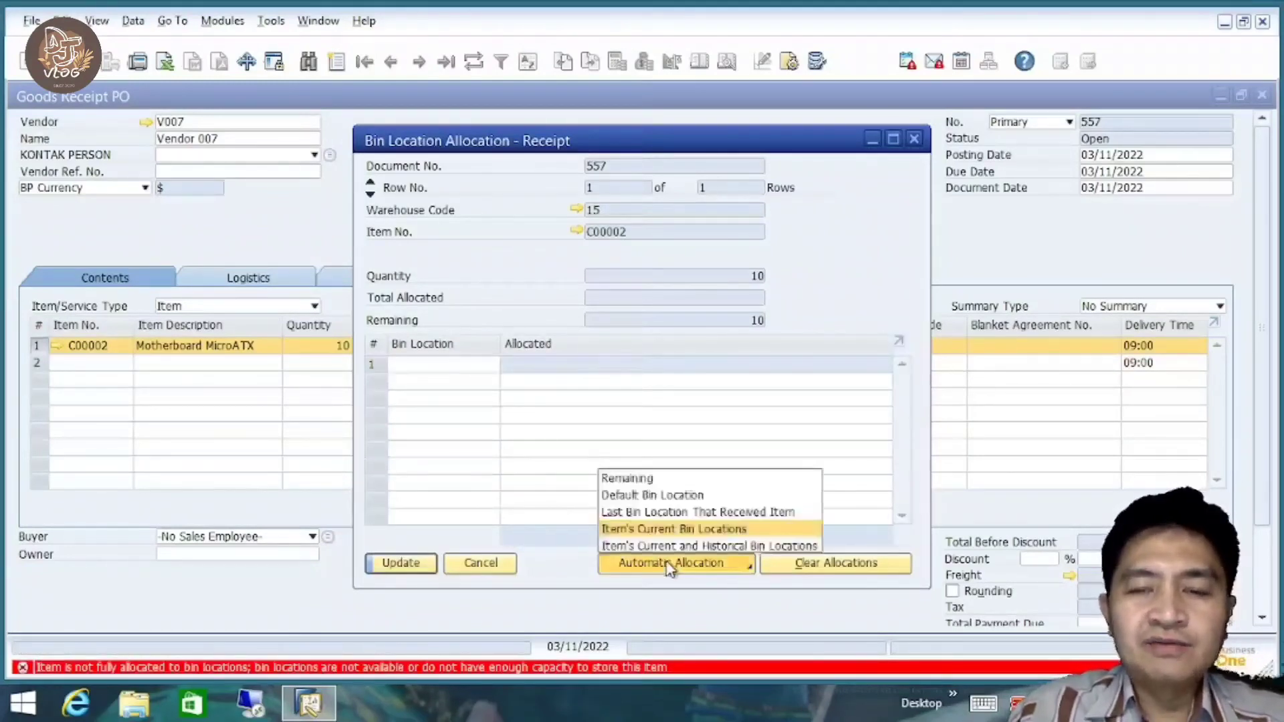
click(712, 546)
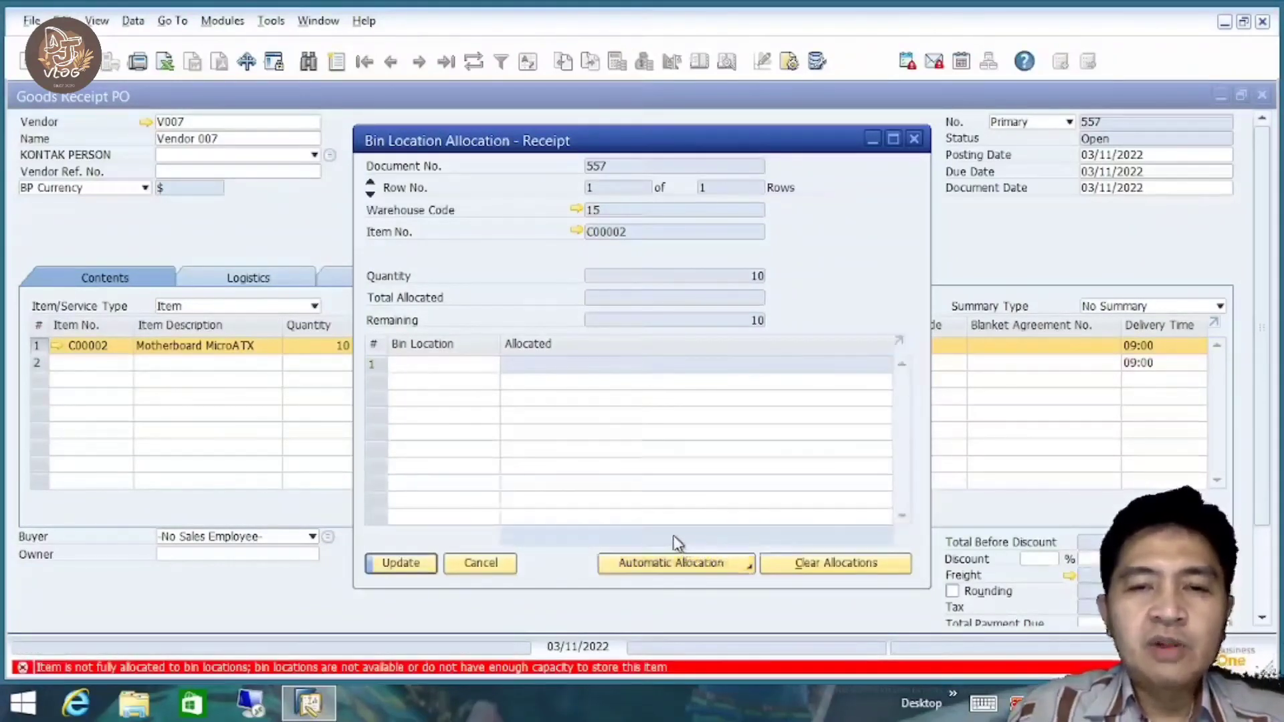
Choose bin location 15/A1/S1/L1 in the first allocation row and allocate a quantity of 5 to it.
click(452, 362)
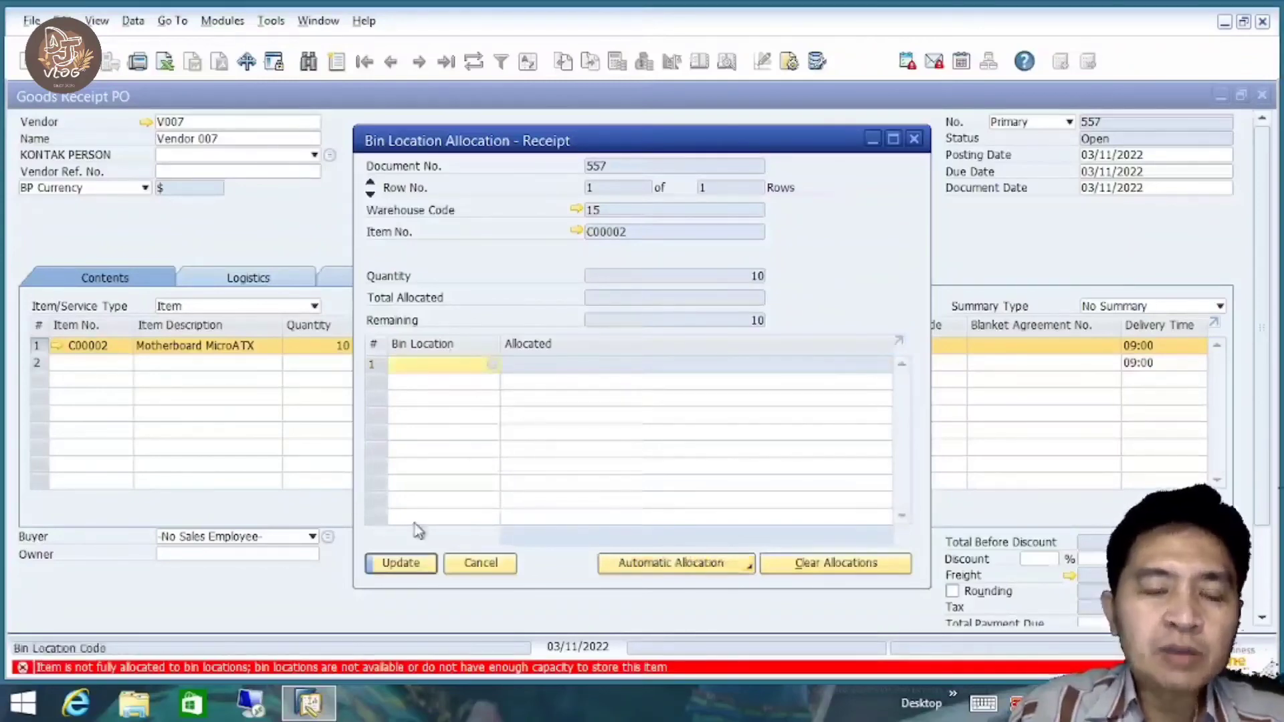
key(Tab)
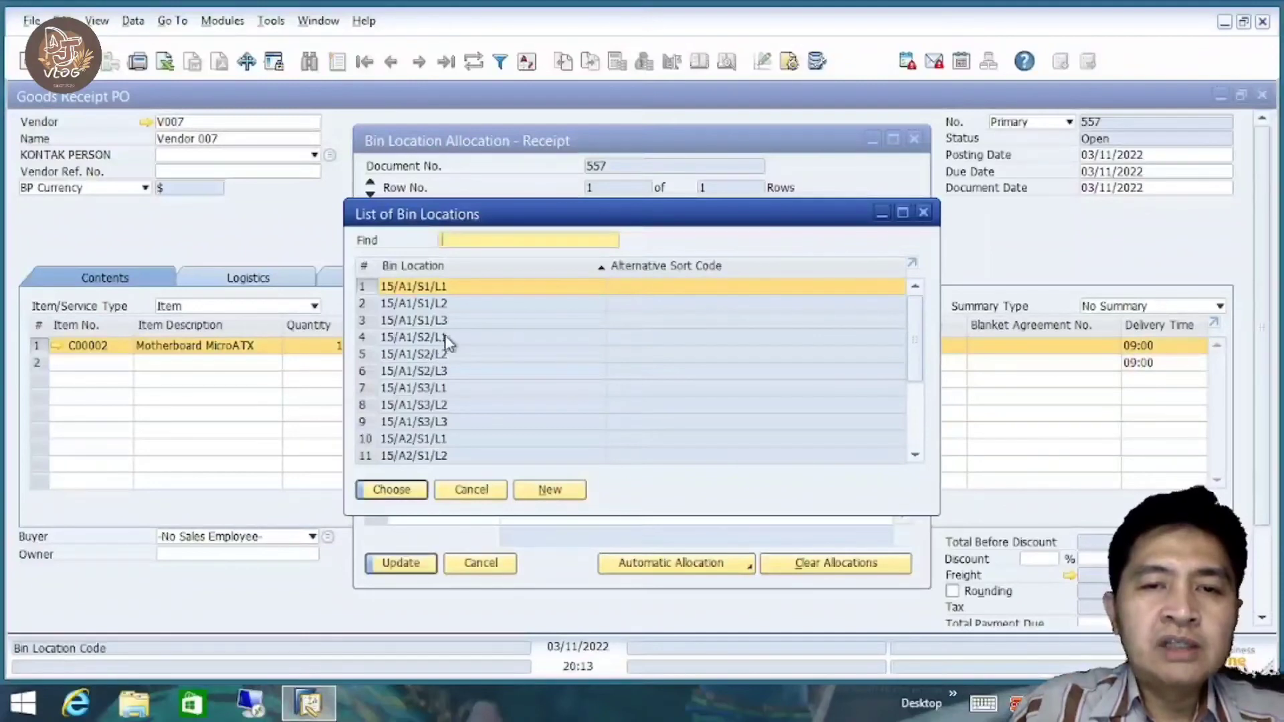
double_click(459, 292)
click(549, 364)
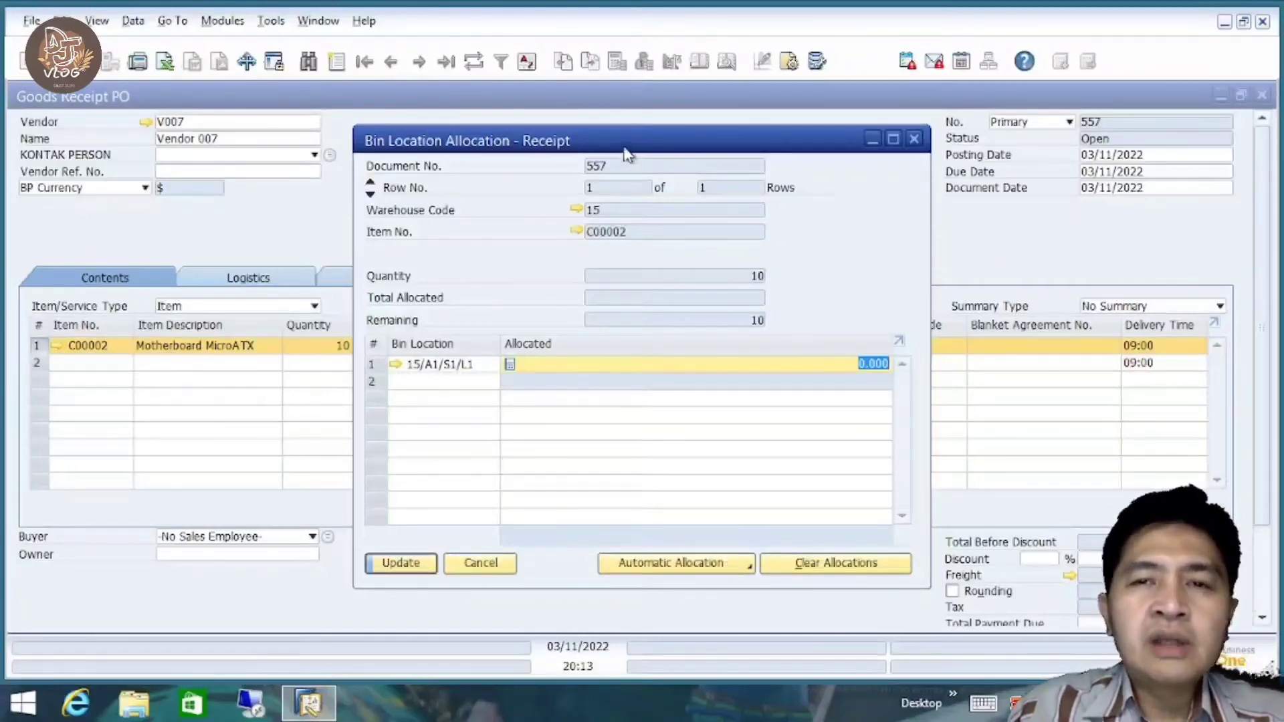
drag(626, 147, 668, 144)
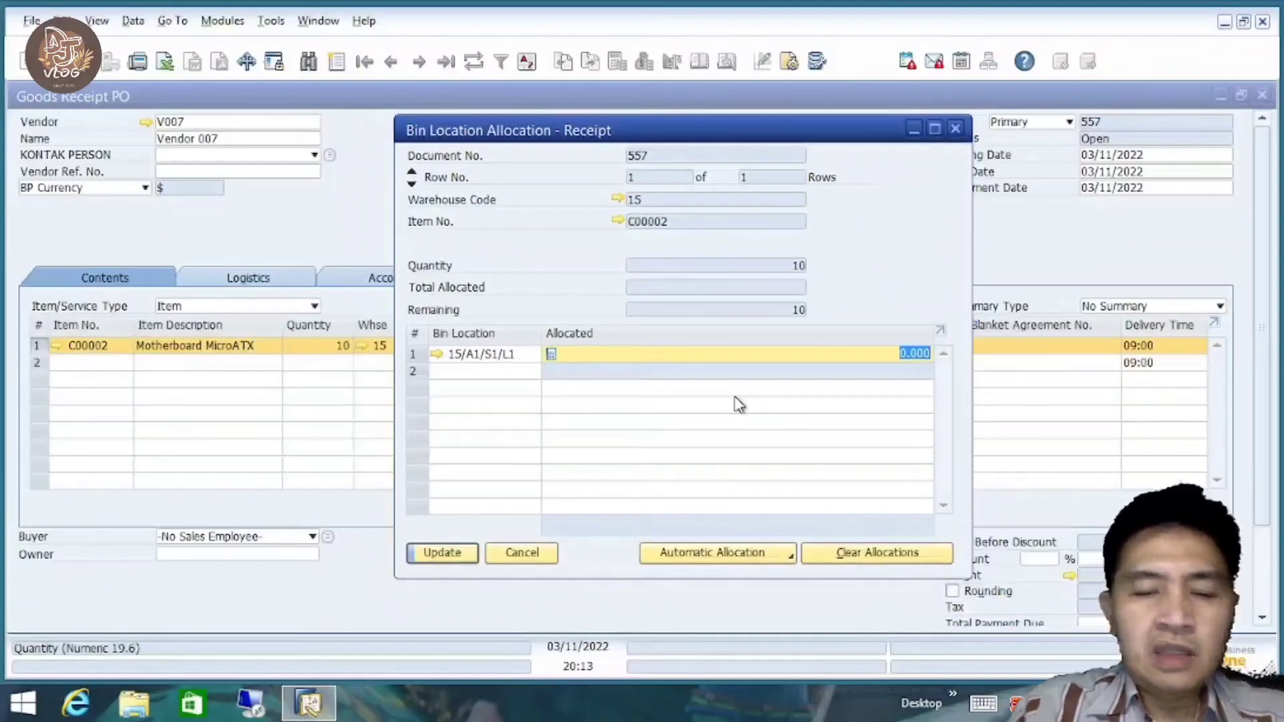
text(5)
Add bin location 15/A1/S1/L2 as the second allocation row and try to allocate its quantity automatically with the Remaining method.
click(486, 370)
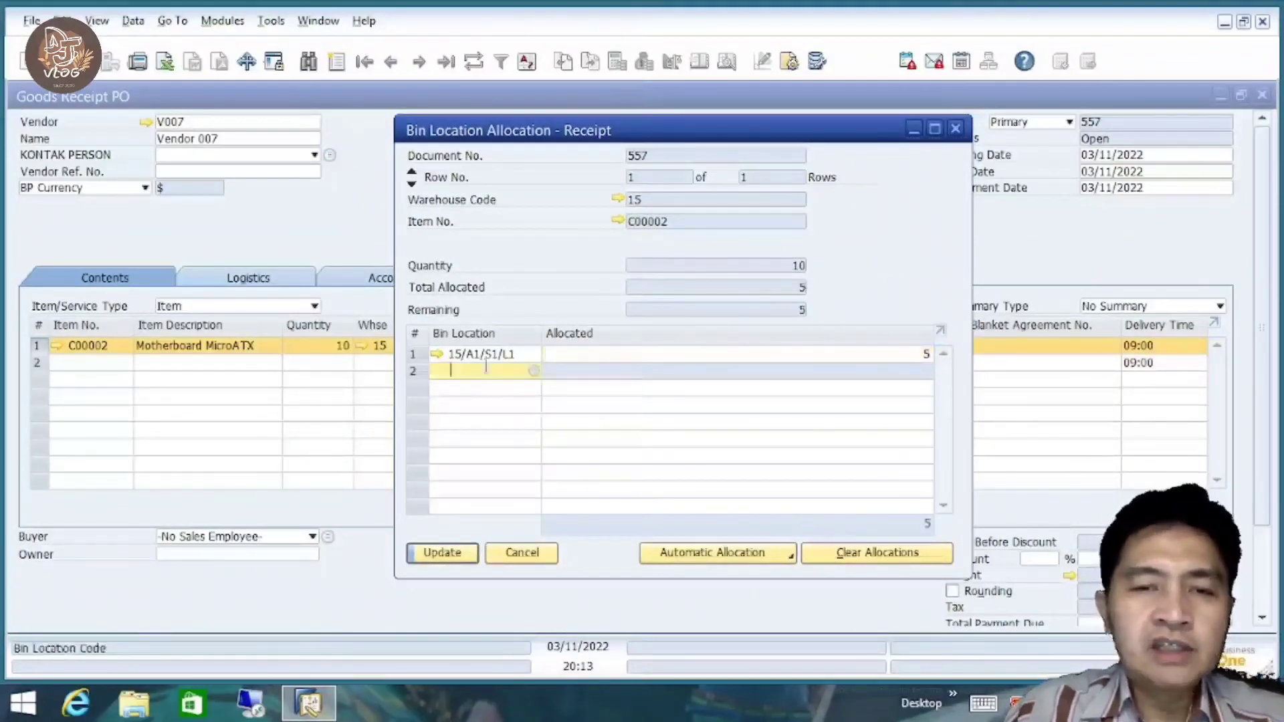
key(Tab)
click(434, 306)
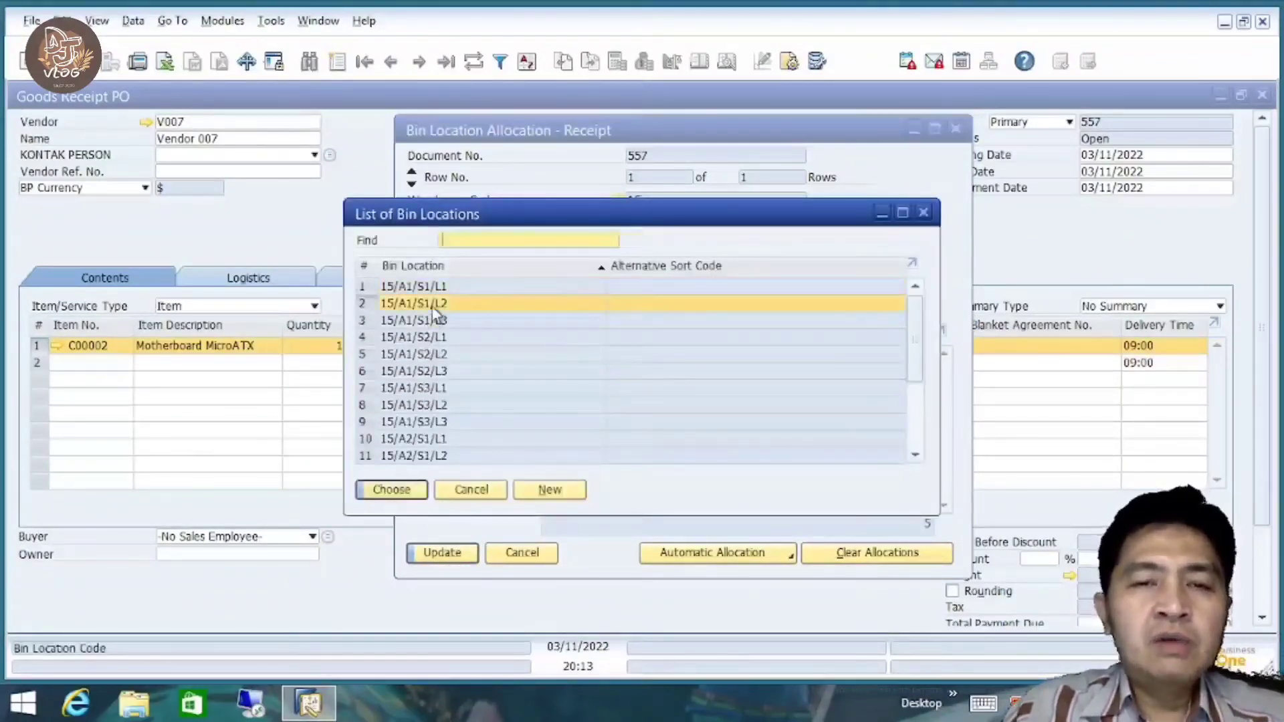
double_click(434, 305)
click(702, 373)
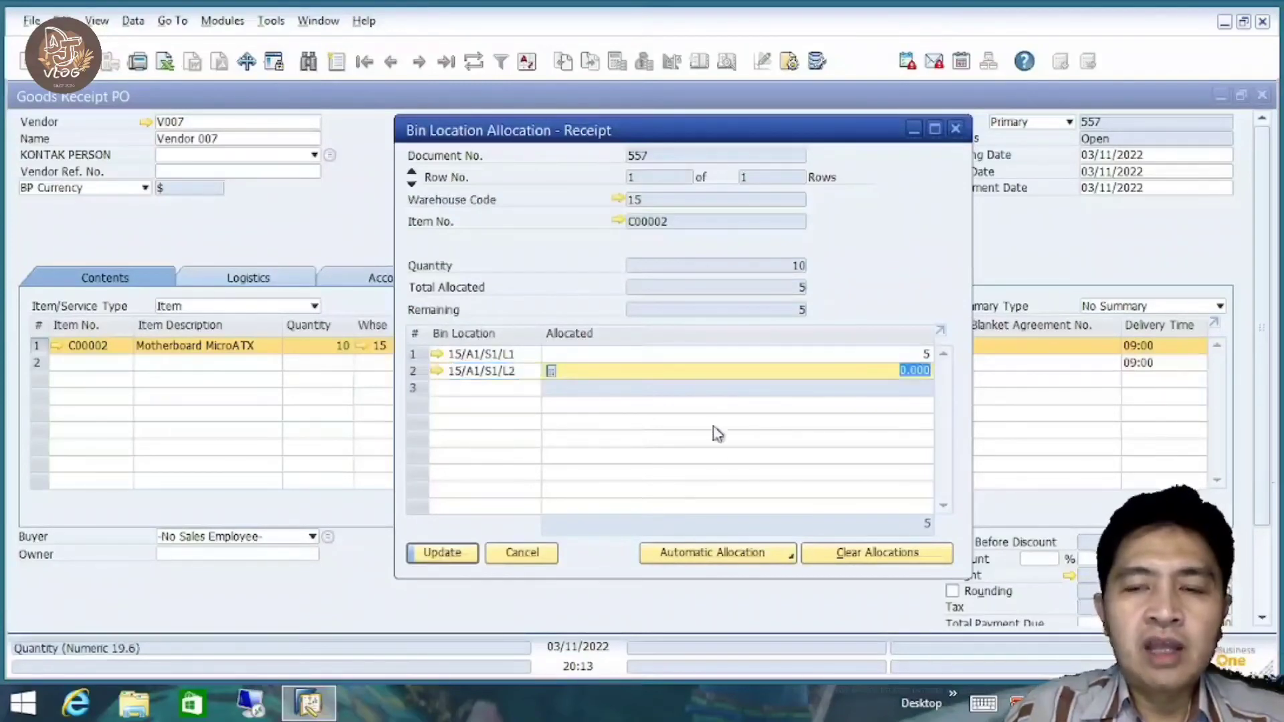
click(751, 553)
click(704, 469)
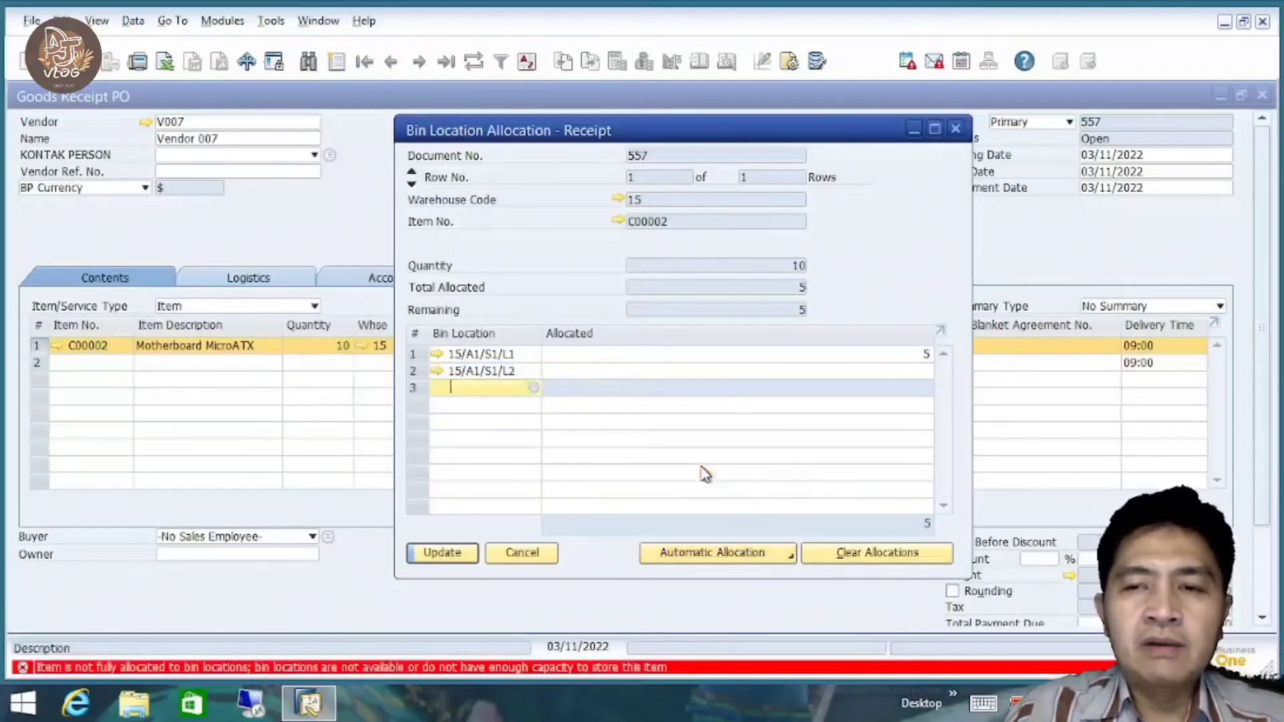
Allocate a quantity of 5 to bin 15/A1/S1/L2, then update and close the bin location allocation.
click(696, 370)
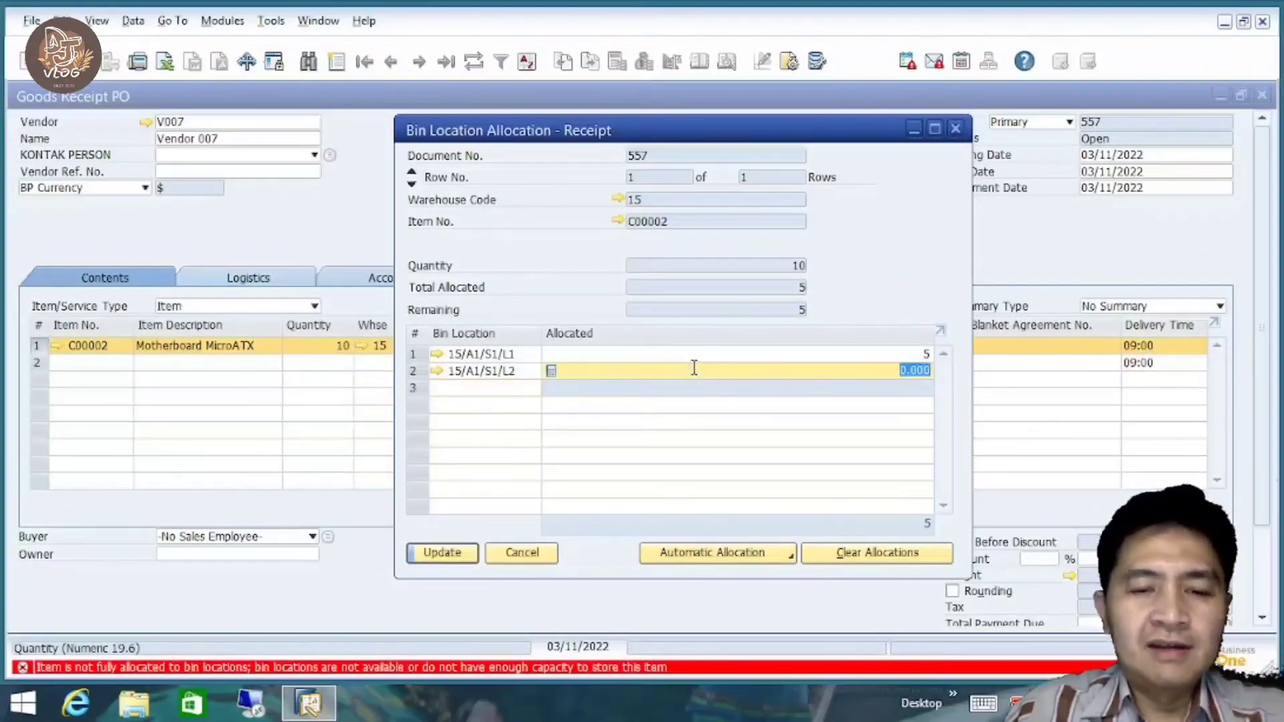
text(5)
key(Tab)
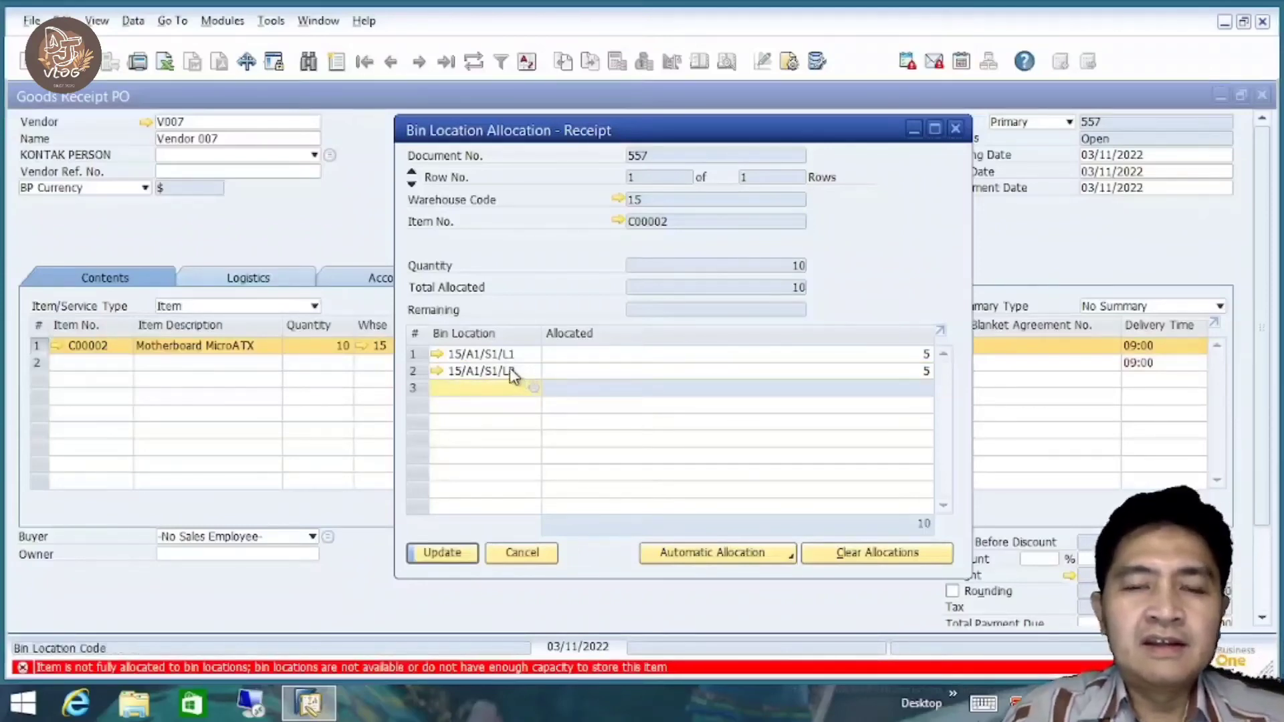
click(455, 555)
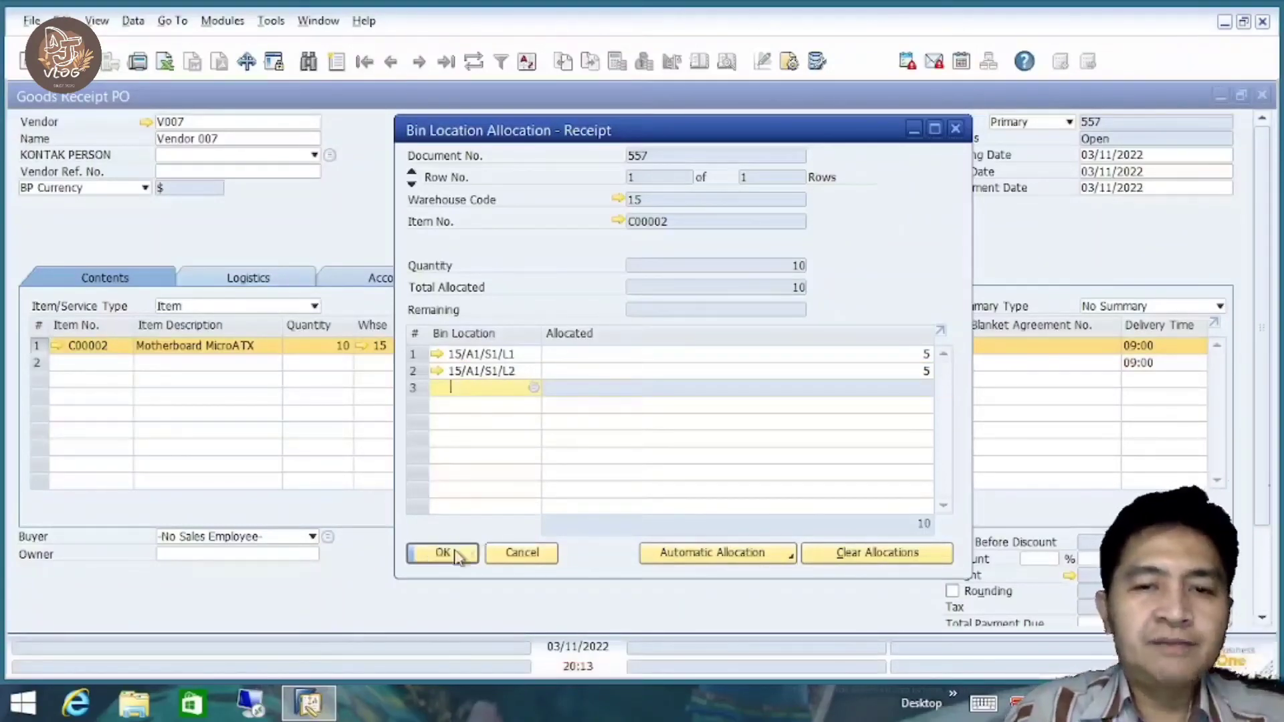
click(457, 556)
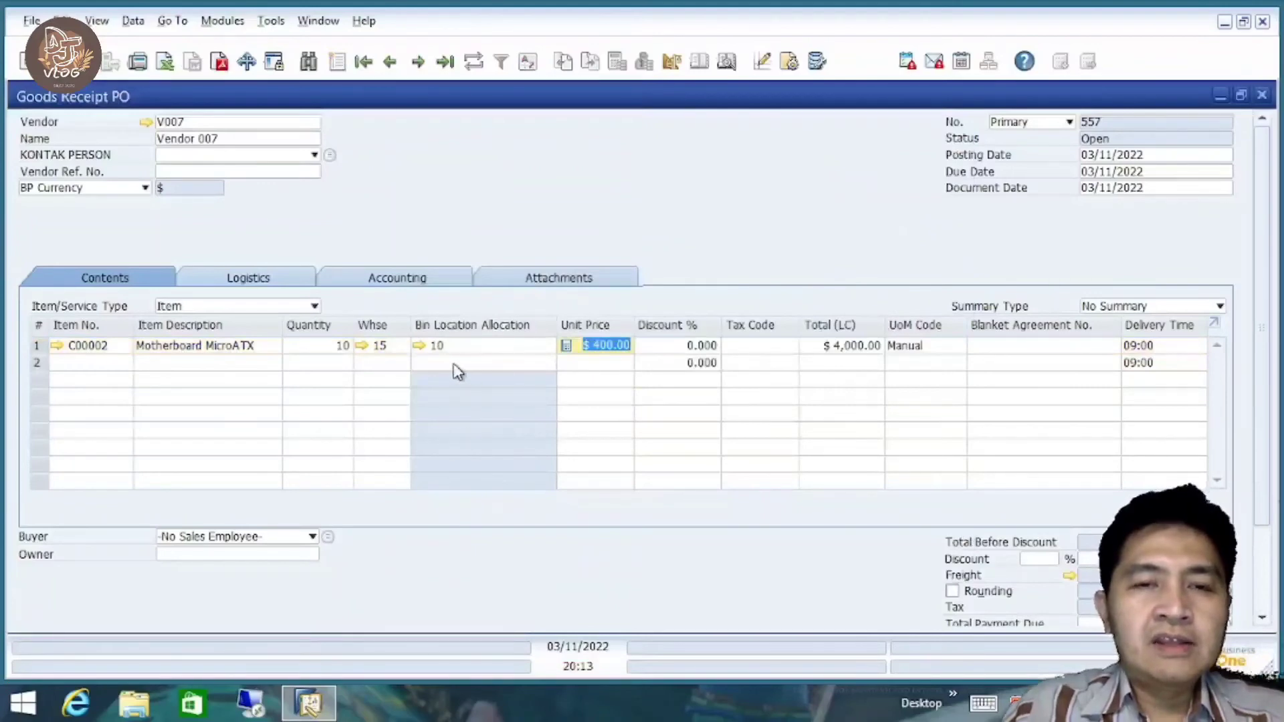
Review the bin location allocation of item C00002, then add the Goods Receipt PO and confirm its creation.
click(419, 346)
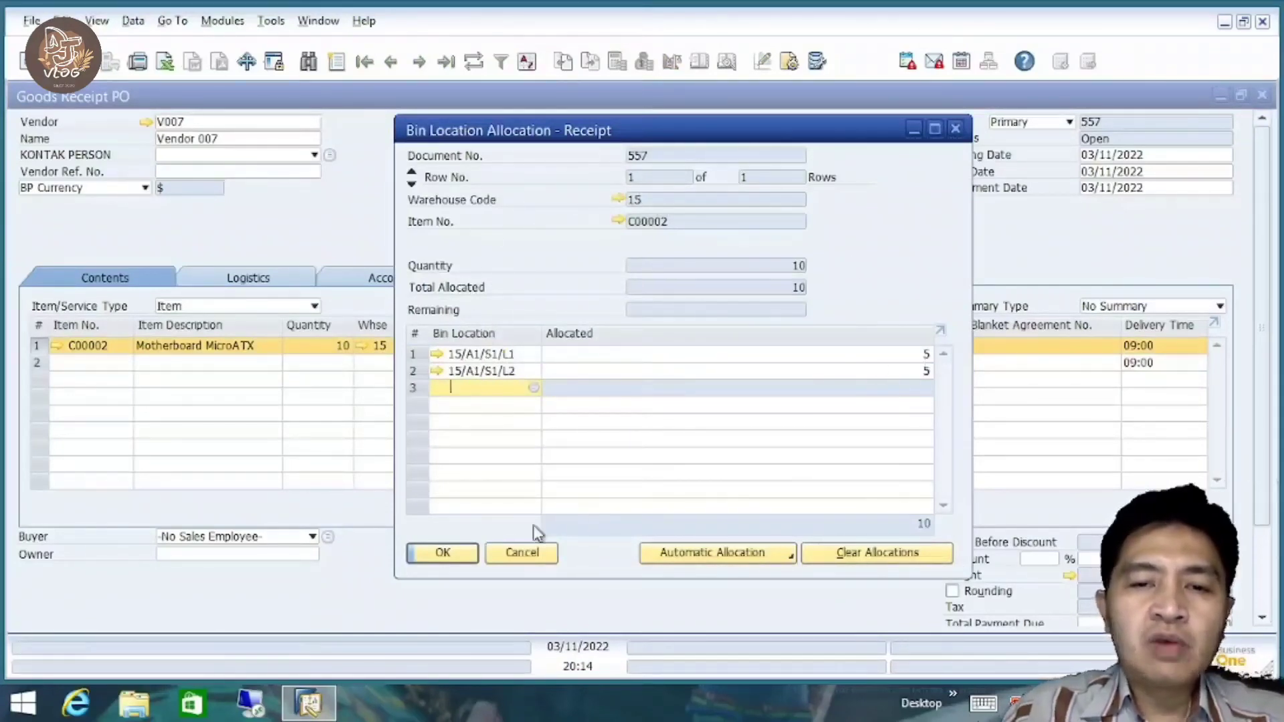
click(457, 557)
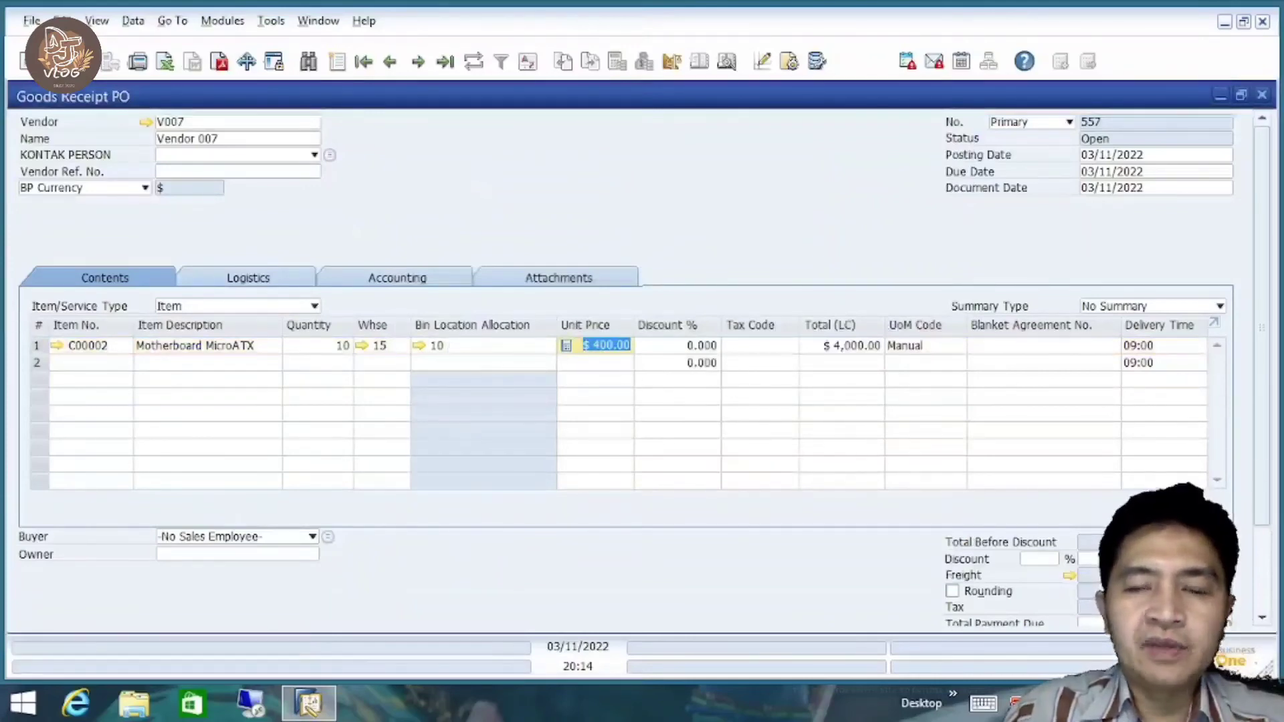
scroll(622, 402, down, 3)
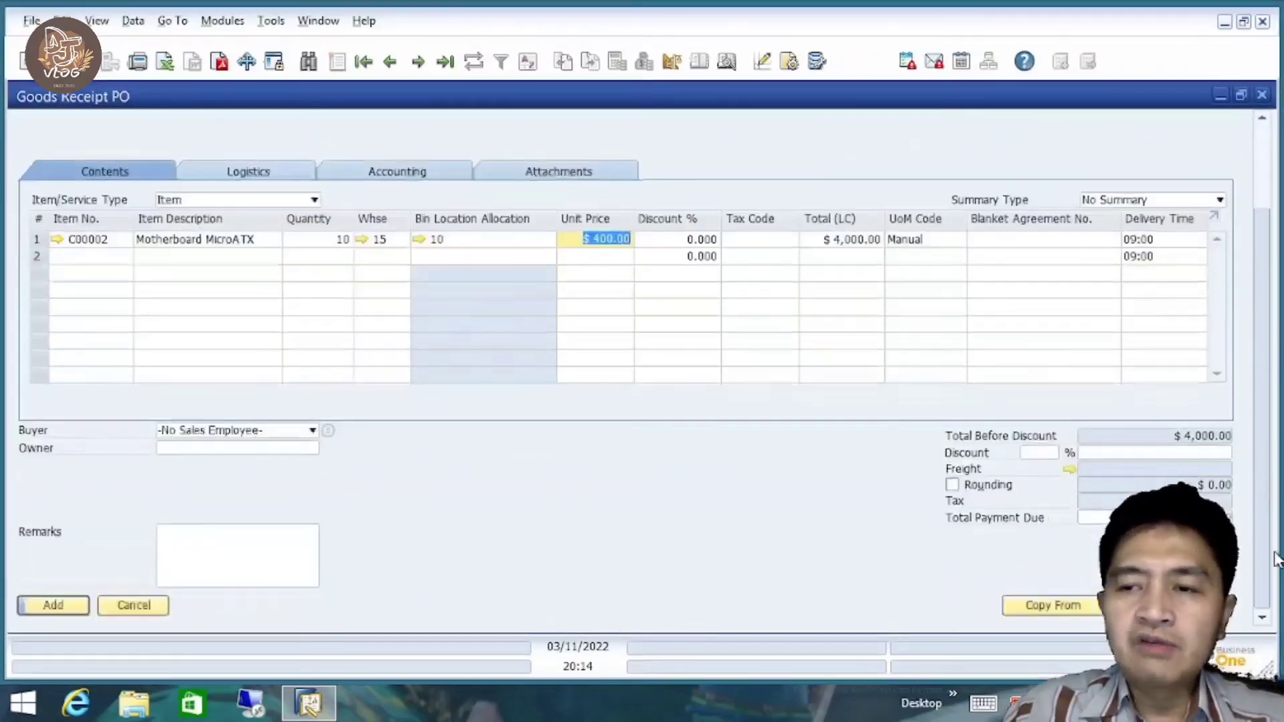
click(53, 606)
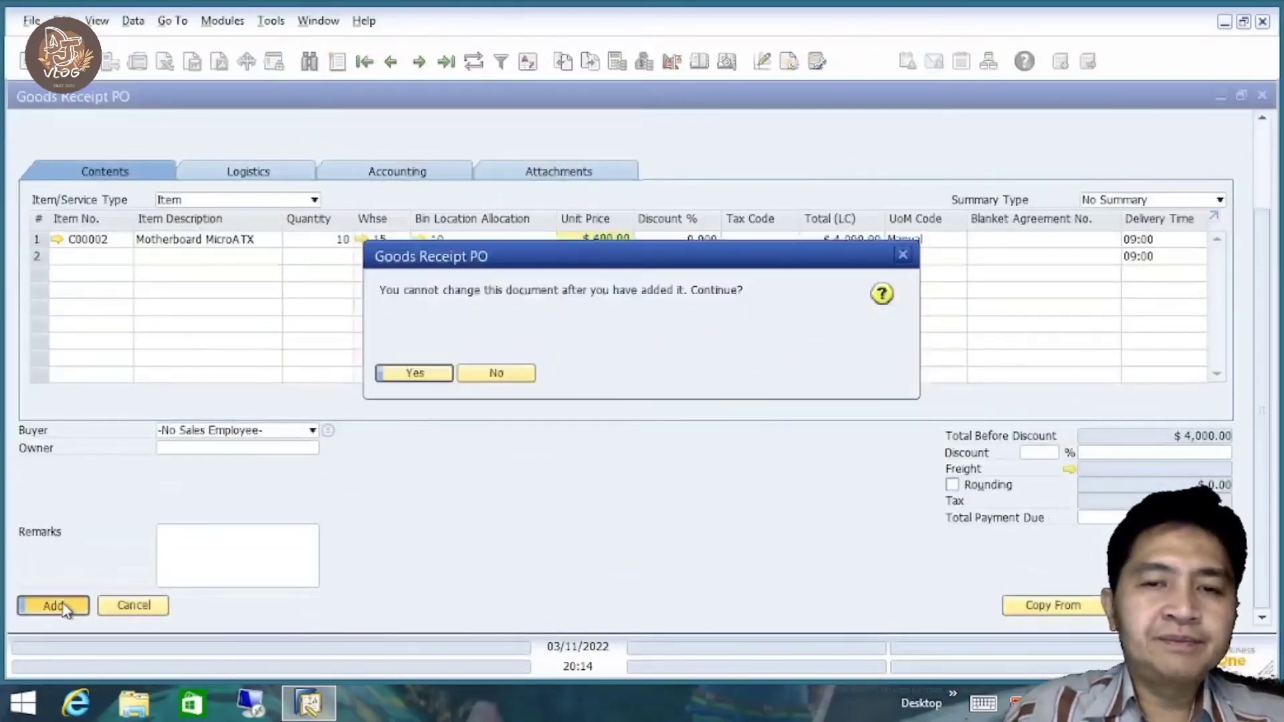
click(437, 376)
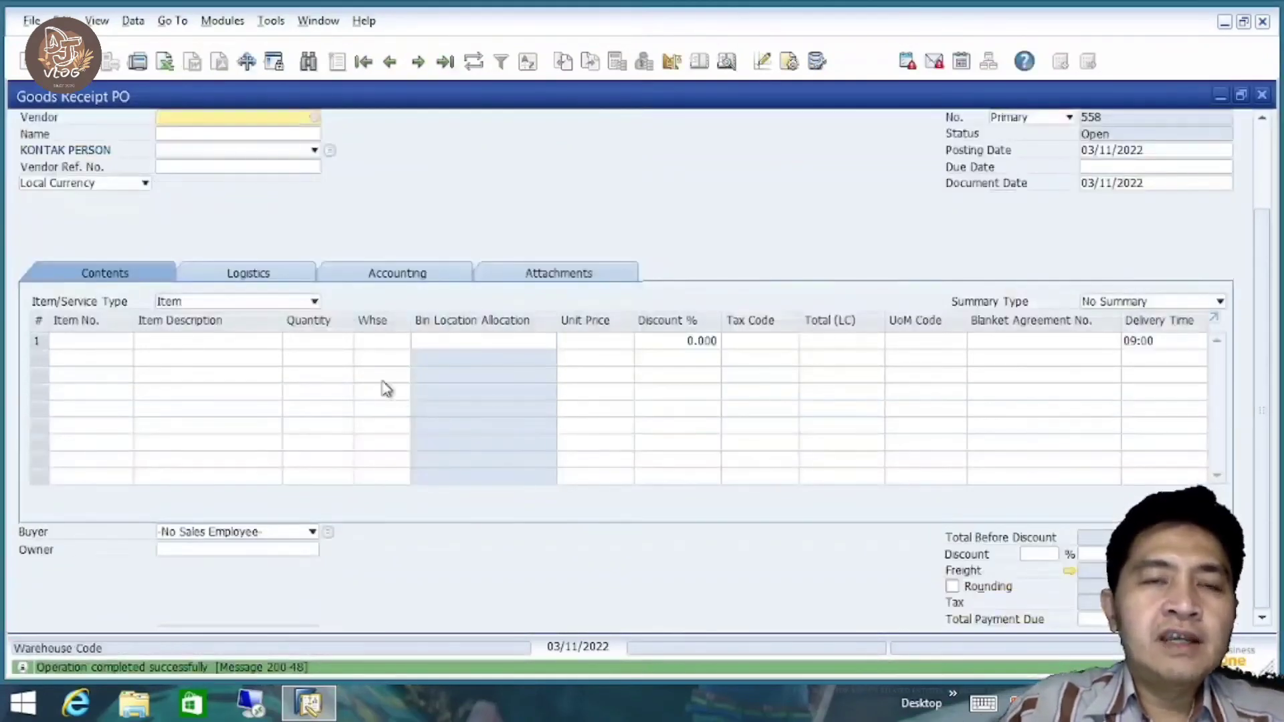
Display the last Goods Receipt PO record and review its header, item row and available document actions.
click(445, 61)
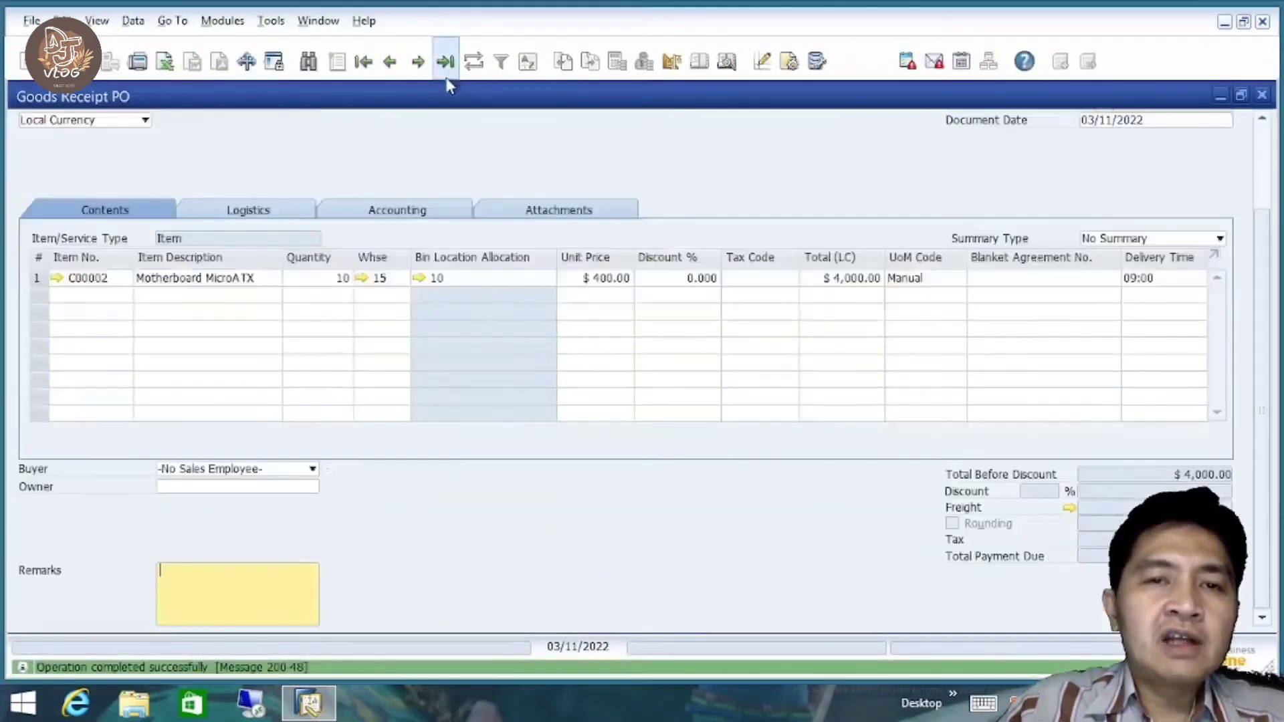
scroll(1266, 254, down, 1)
scroll(1266, 247, up, 1)
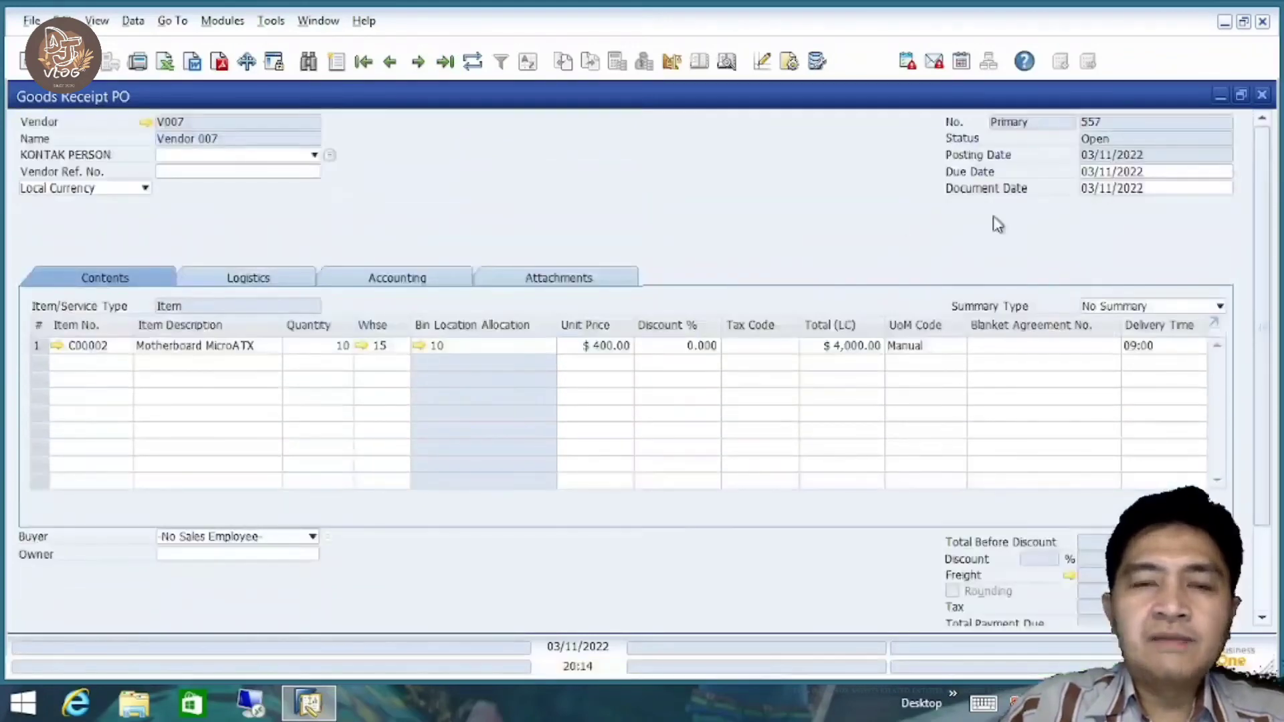
right_click(580, 177)
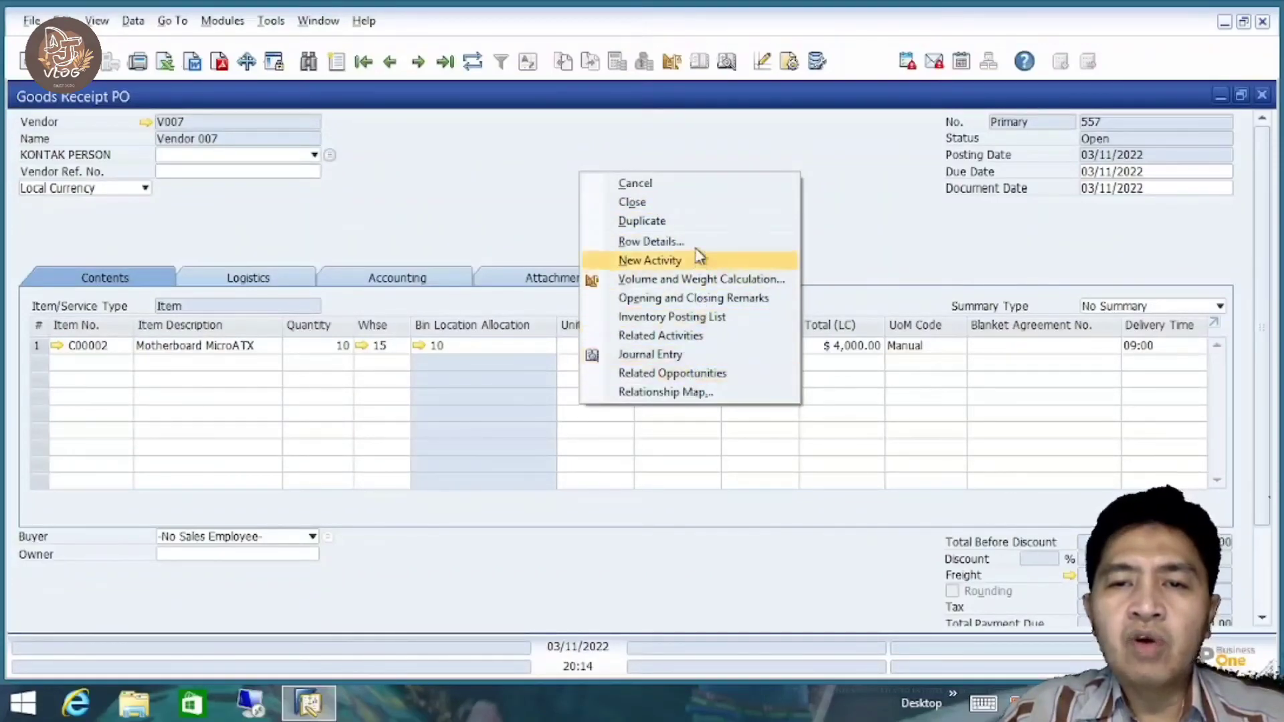
click(535, 184)
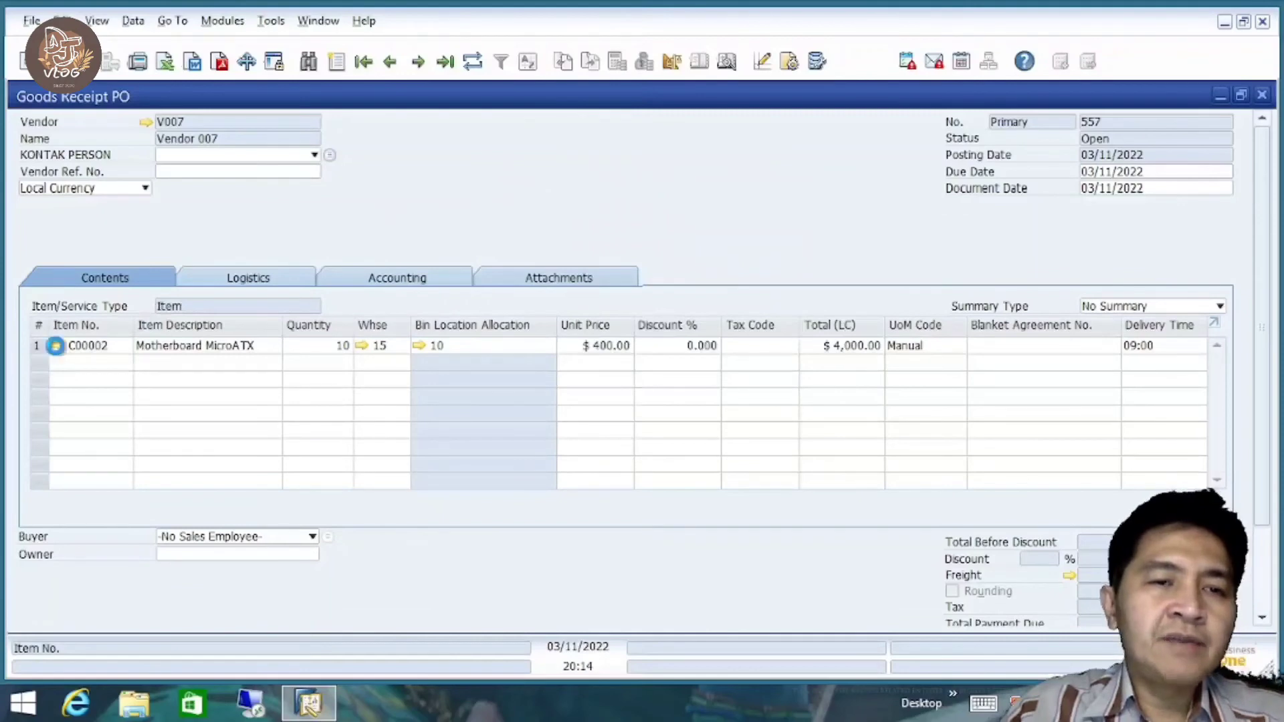
Open the master data of item C00002 from the receipt row and display its Bin Location Content List.
click(55, 346)
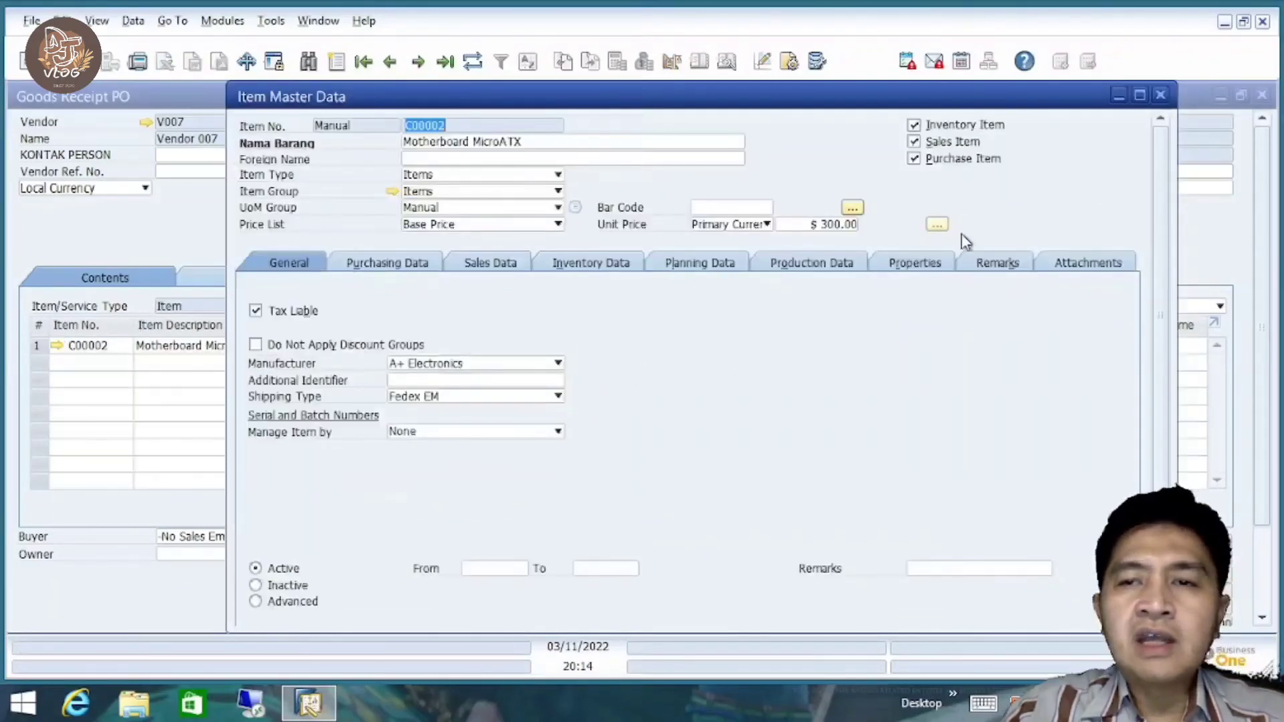
right_click(998, 203)
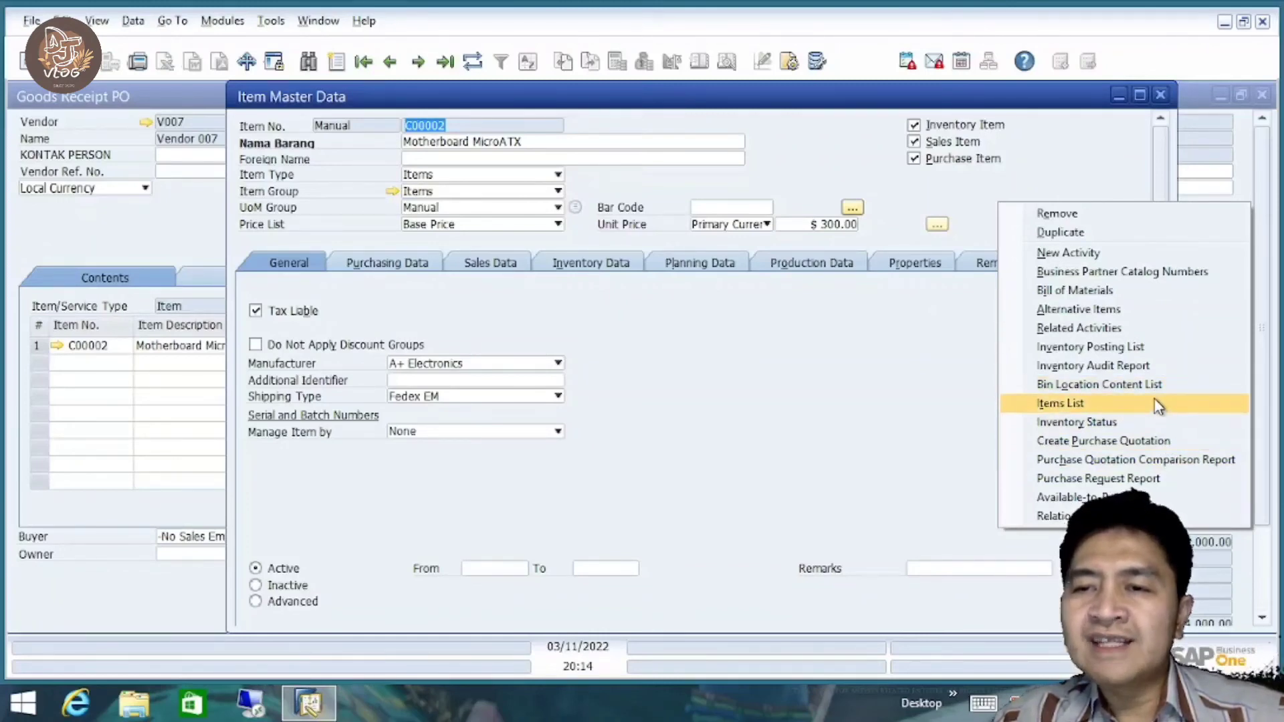
click(793, 138)
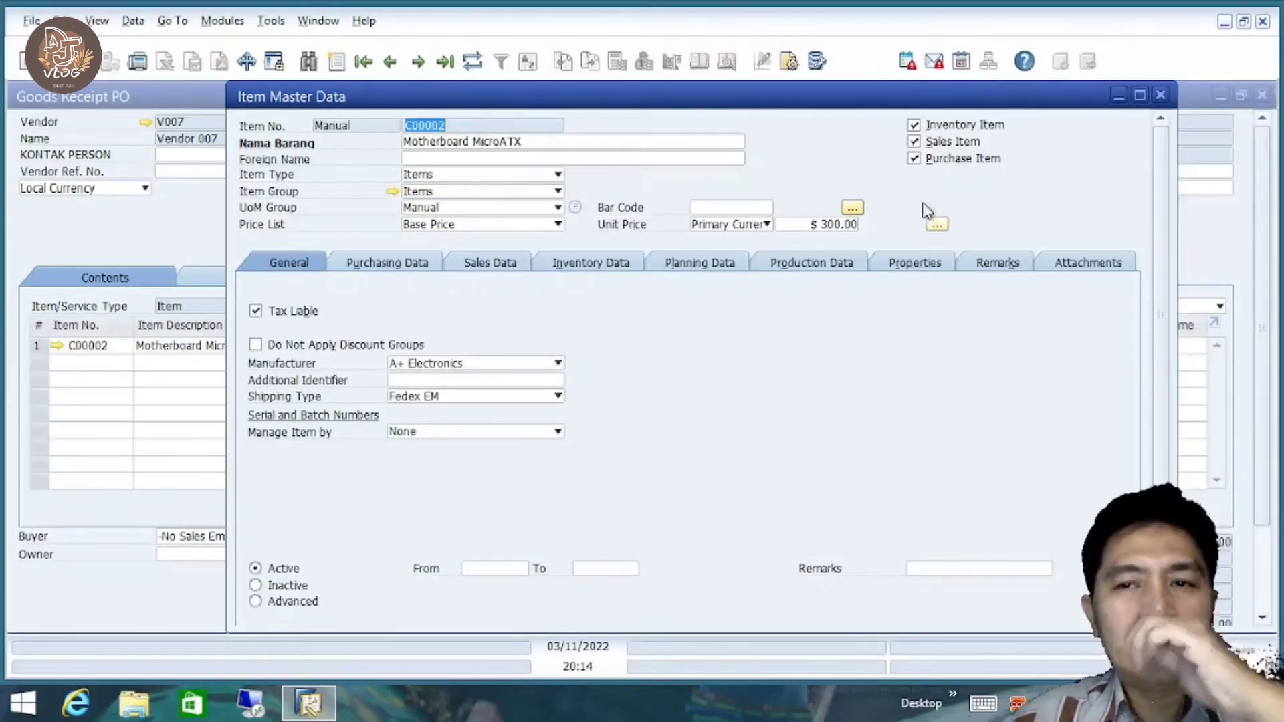
right_click(998, 205)
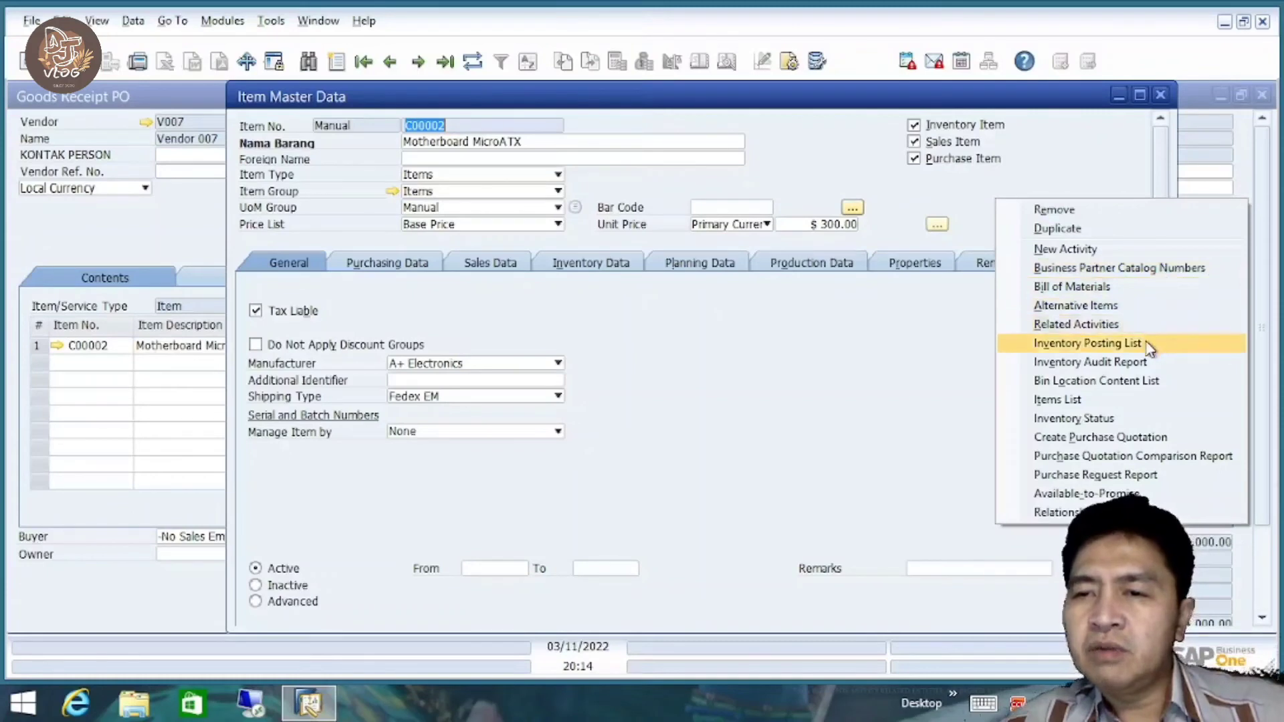
click(1143, 381)
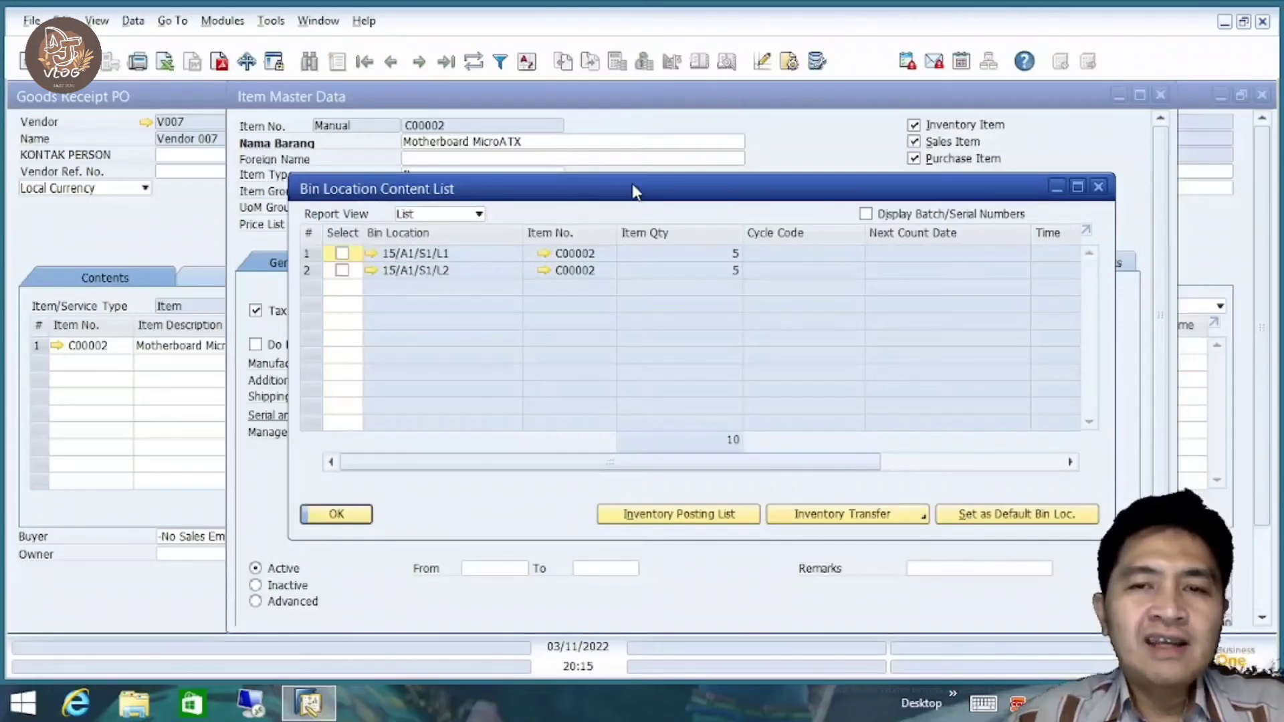
Select bin 15/A1/S1/L1, open a Replenish Bin Locations inventory transfer for it, and close the transfer without adding it.
drag(634, 194, 501, 192)
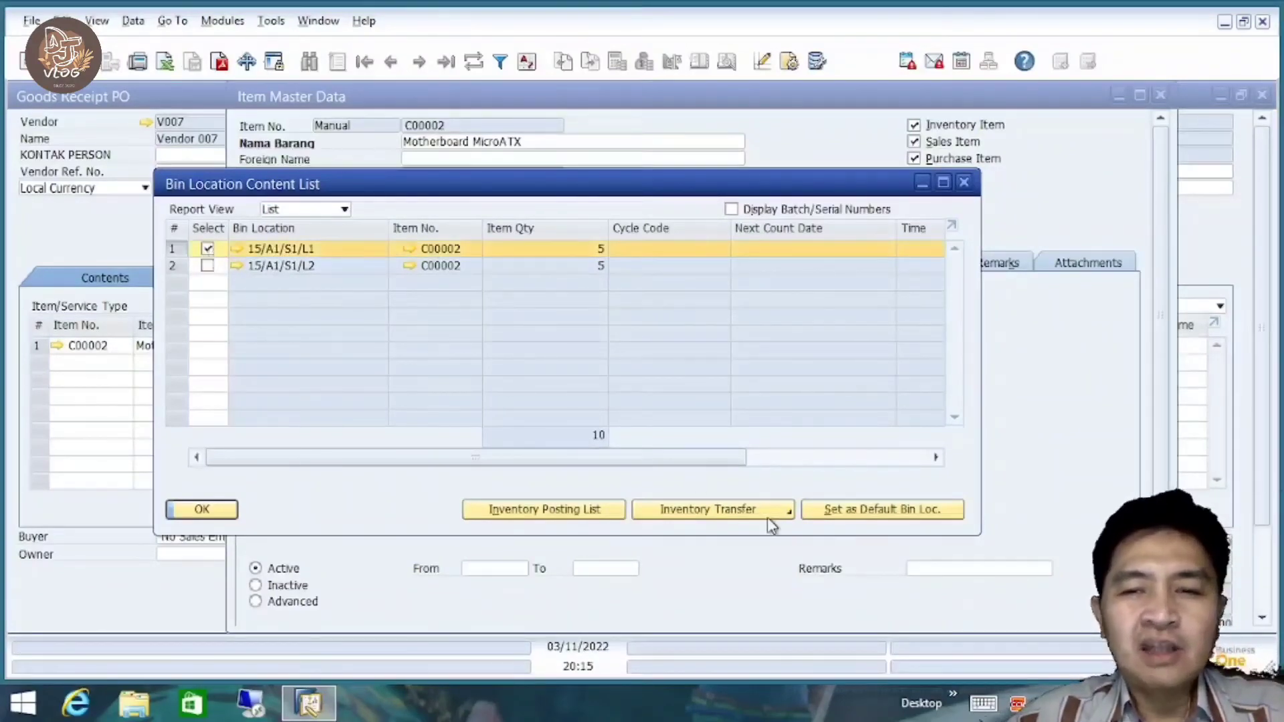
click(789, 515)
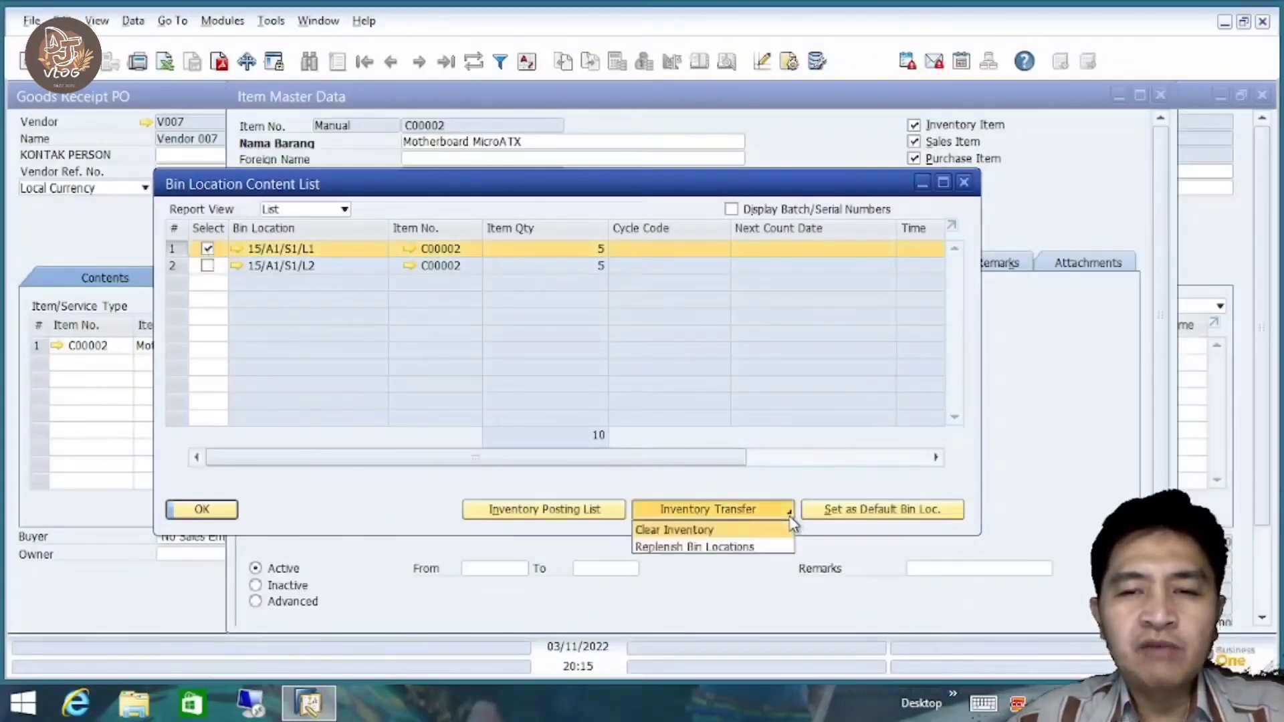
click(754, 547)
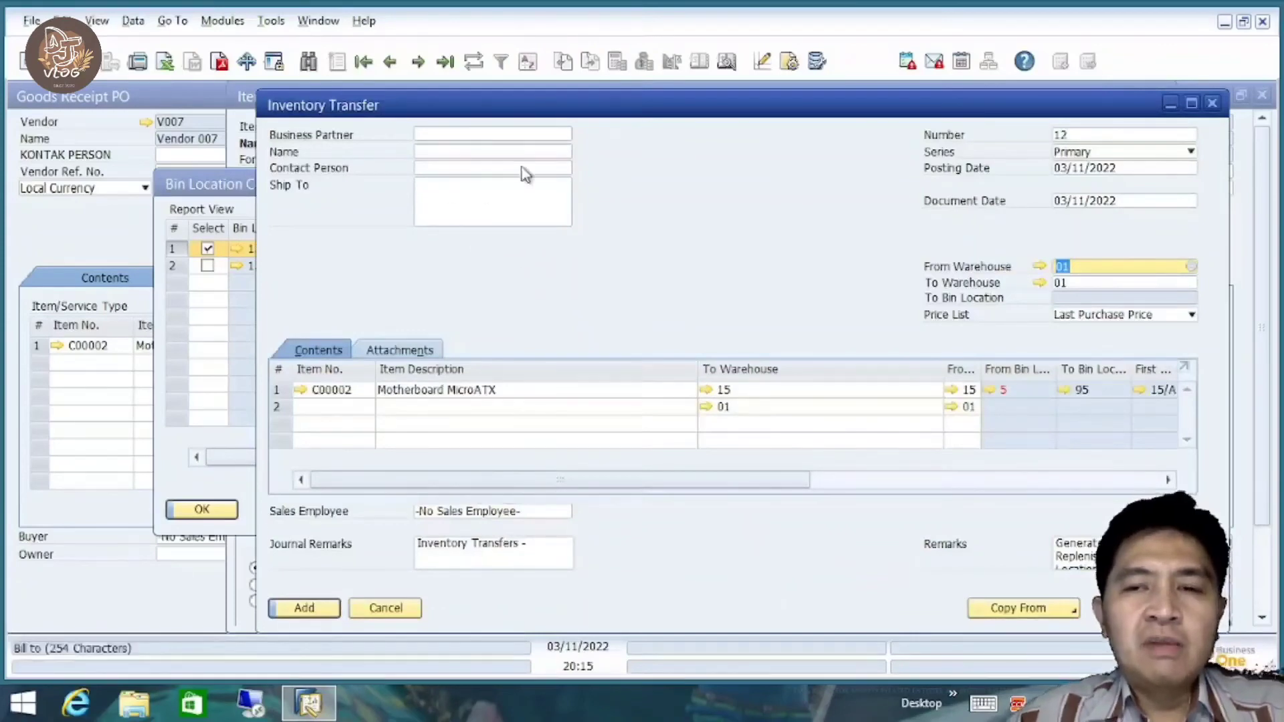
drag(772, 102, 600, 100)
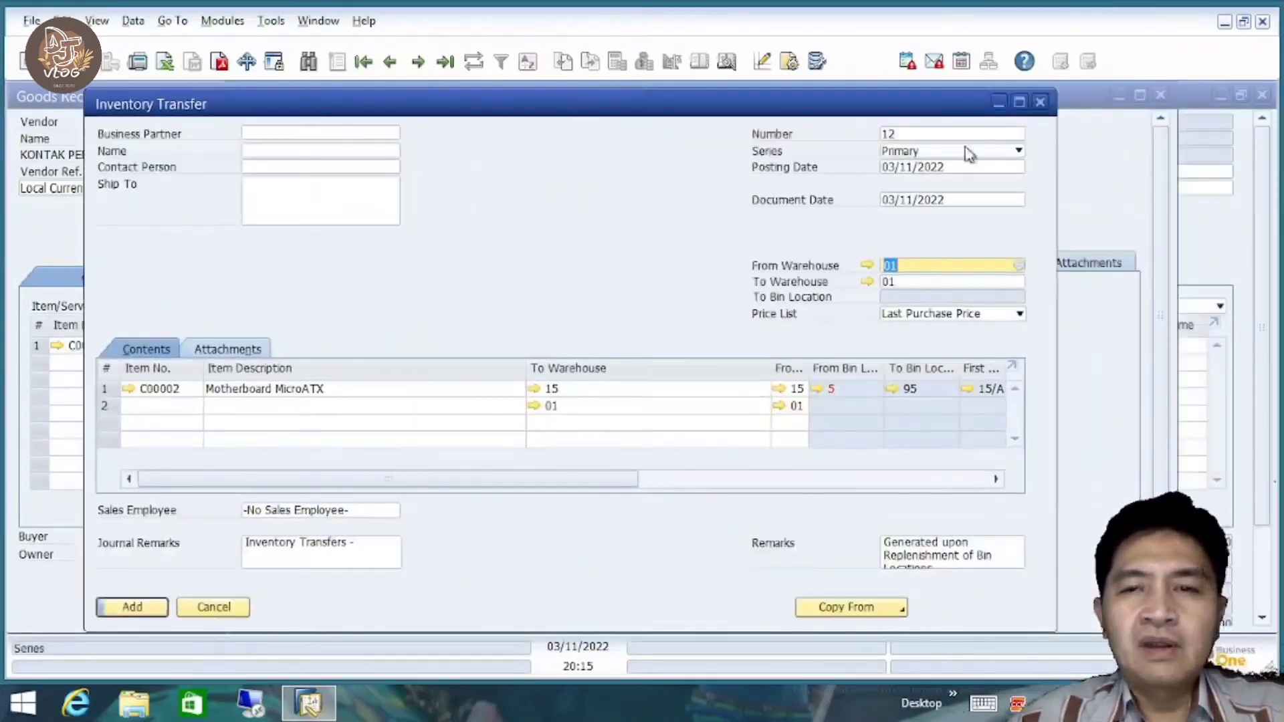
click(1040, 101)
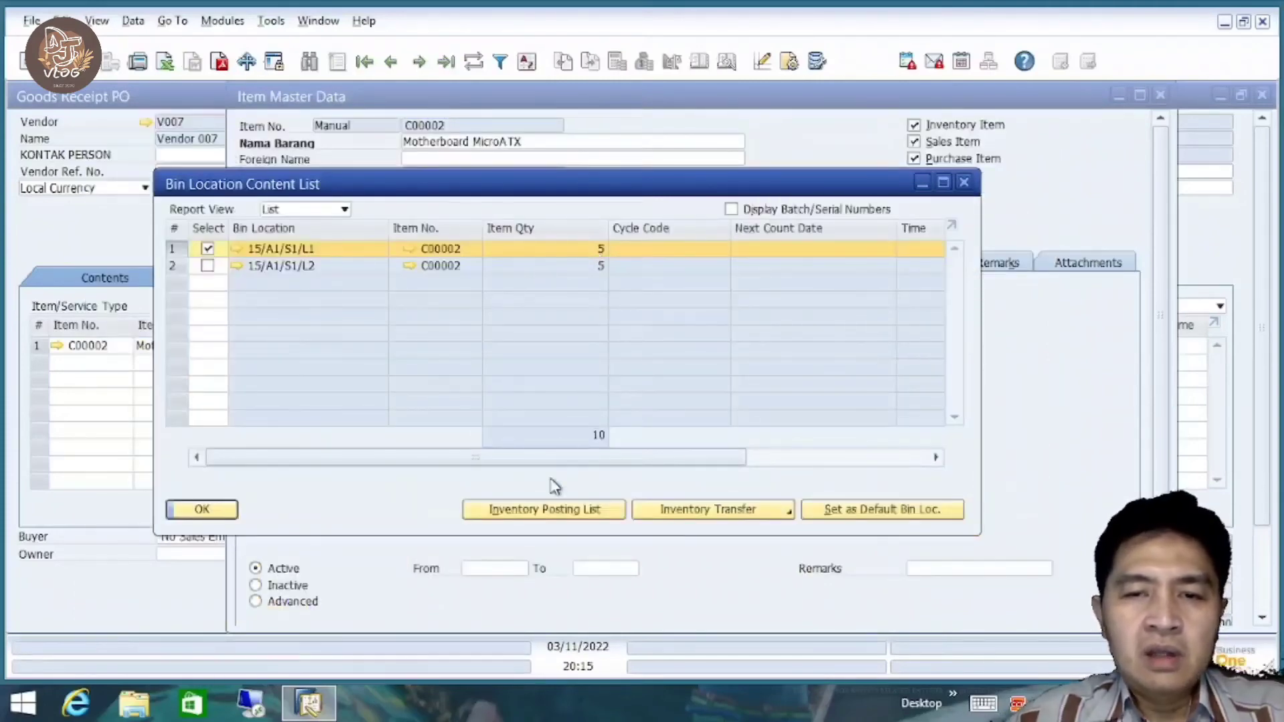
View the inventory posting list for bin 15/A1/S1/L1, then set that bin as the default bin location.
click(563, 512)
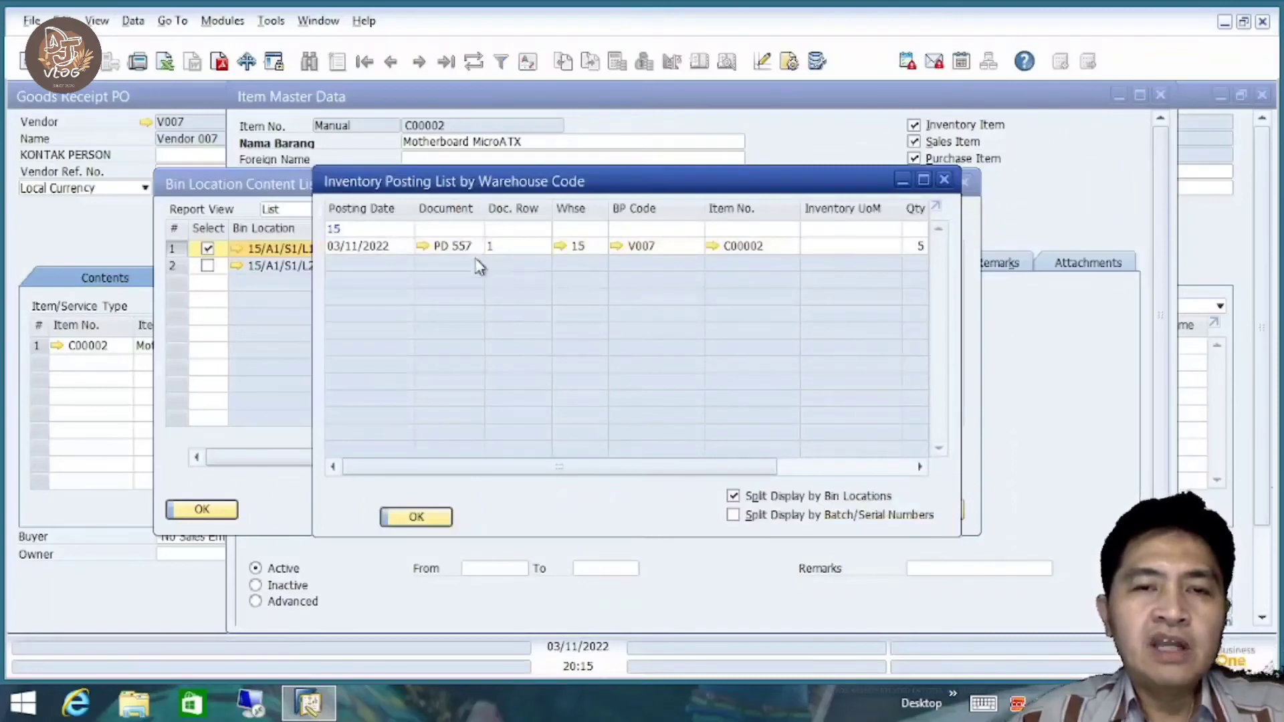
click(416, 518)
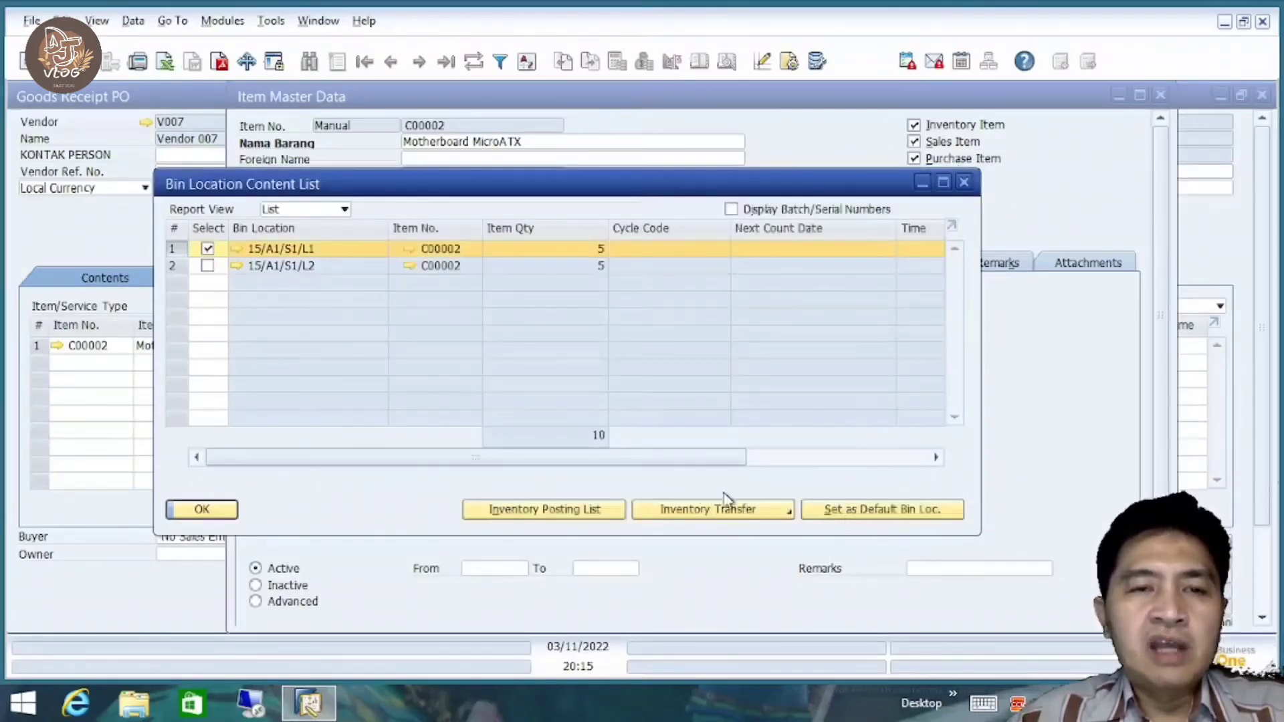
click(913, 518)
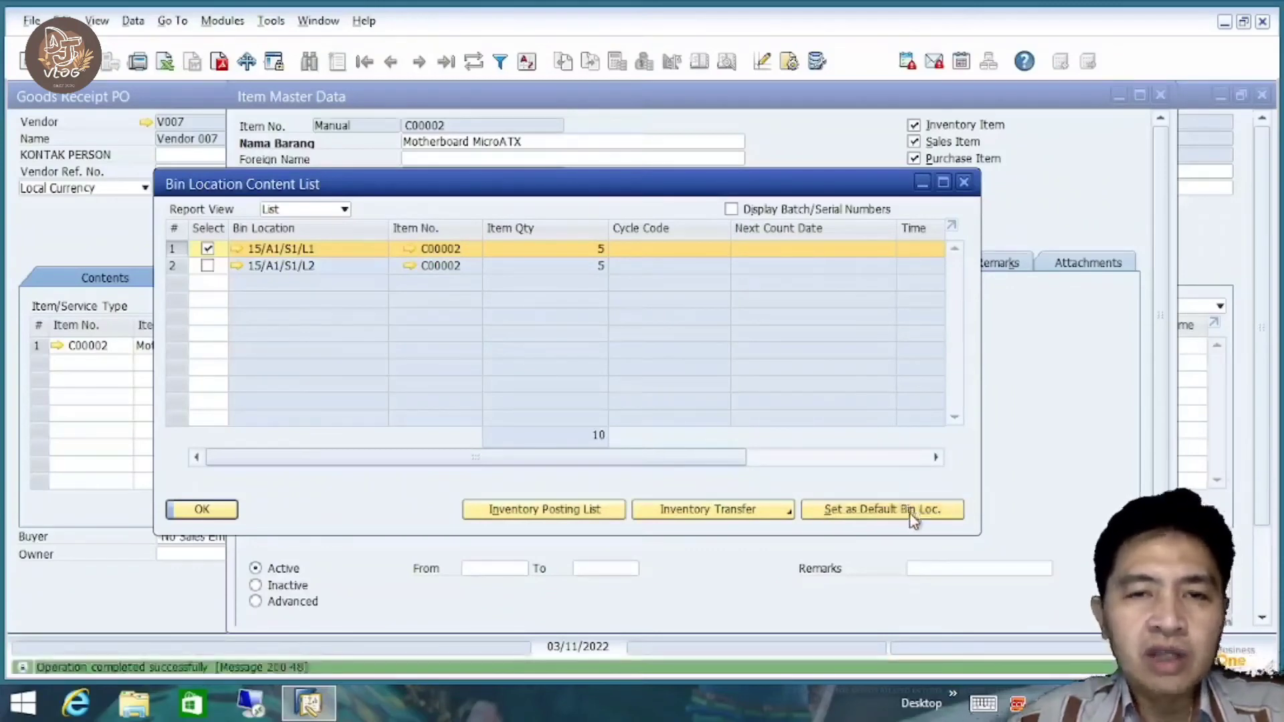
Open a Clear Inventory transfer for bin 15/A1/S1/L1 and close it without adding it.
click(778, 517)
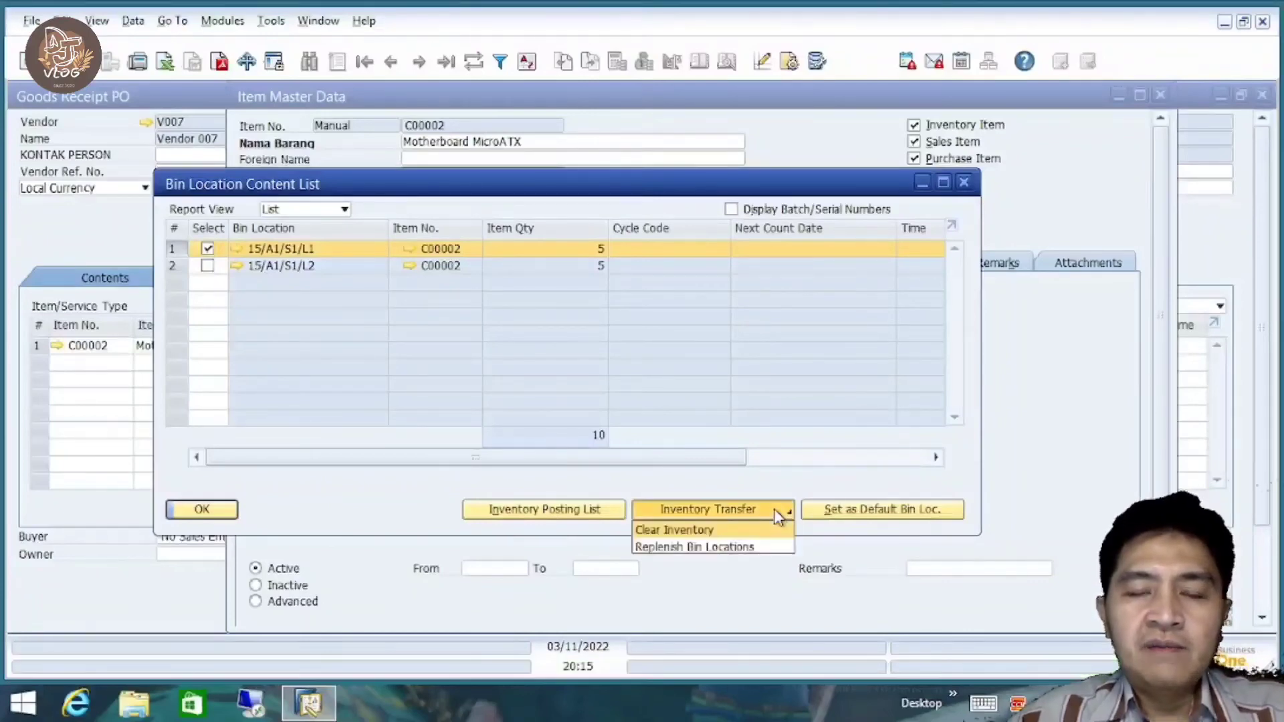
click(711, 529)
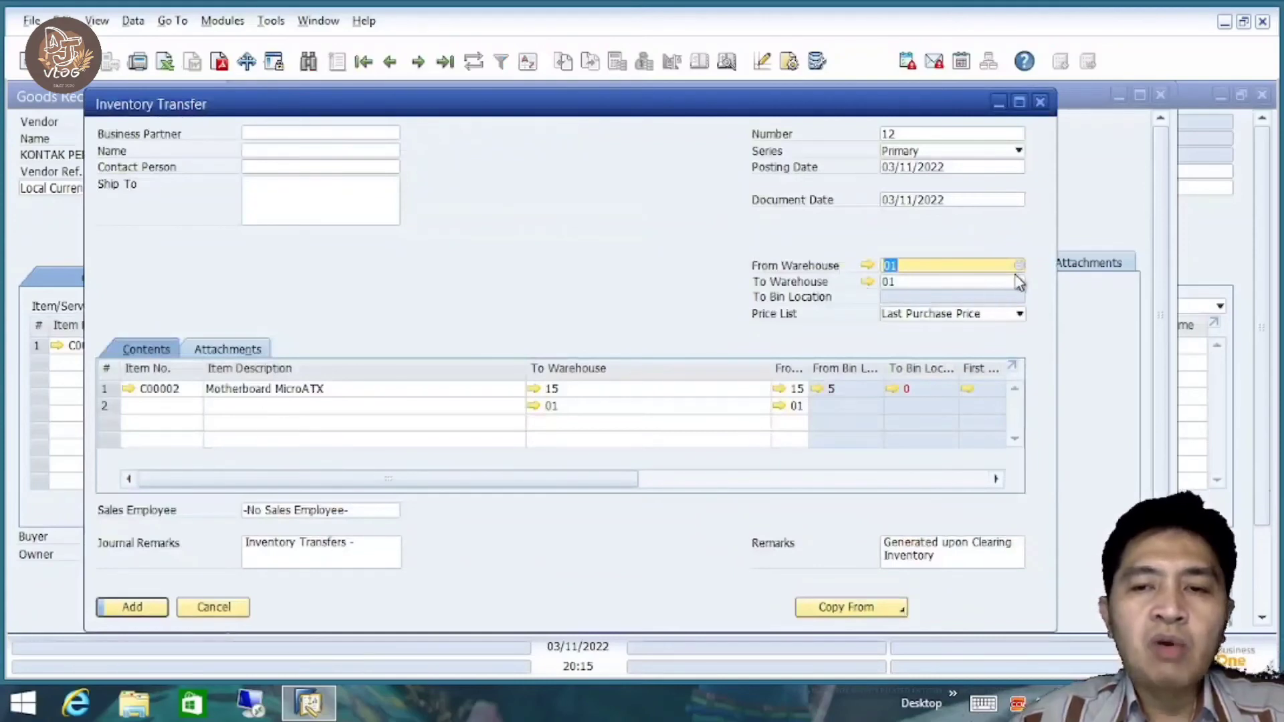
click(1040, 102)
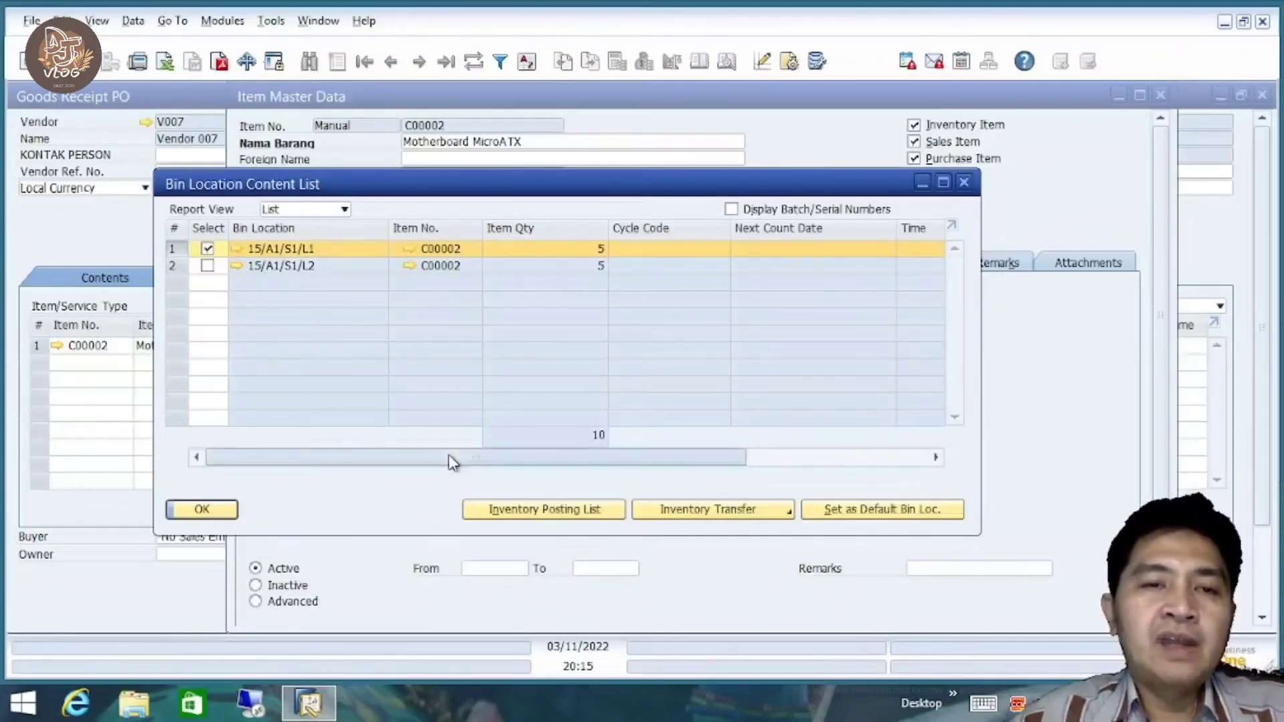
Deselect bin 15/A1/S1/L1 and close both the Bin Location Content List and the item master data.
drag(451, 461, 299, 452)
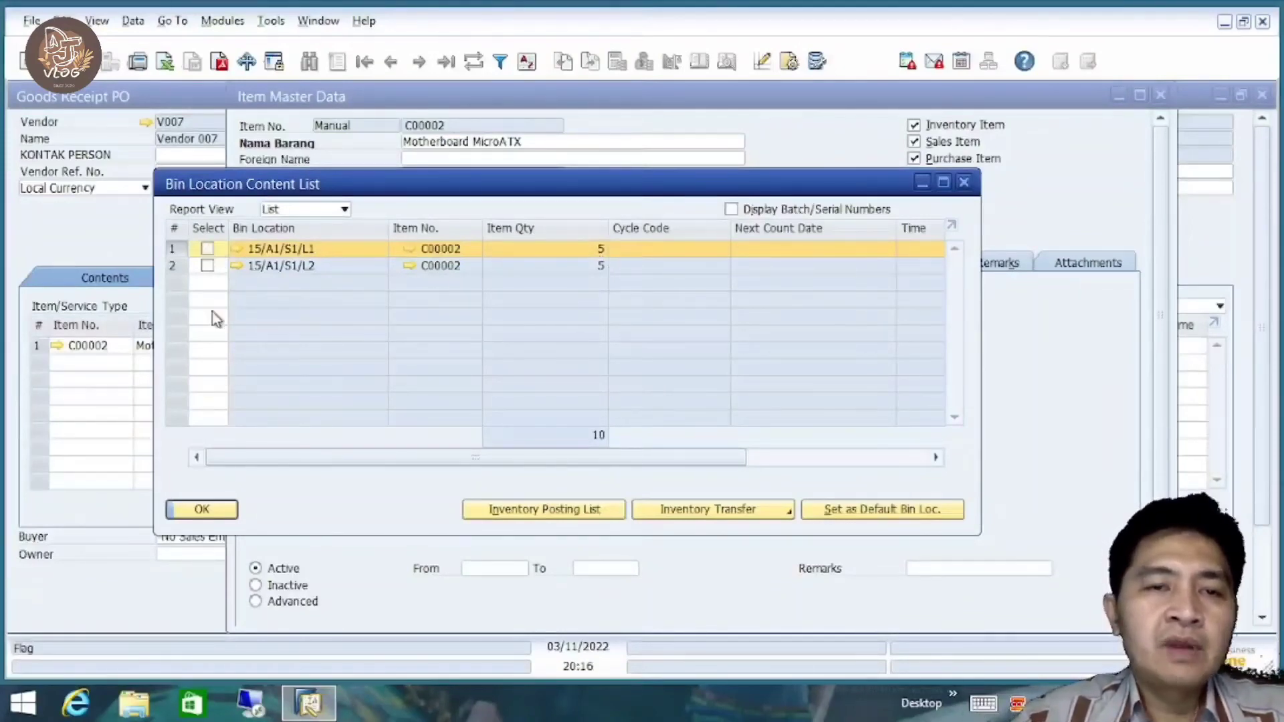
click(193, 516)
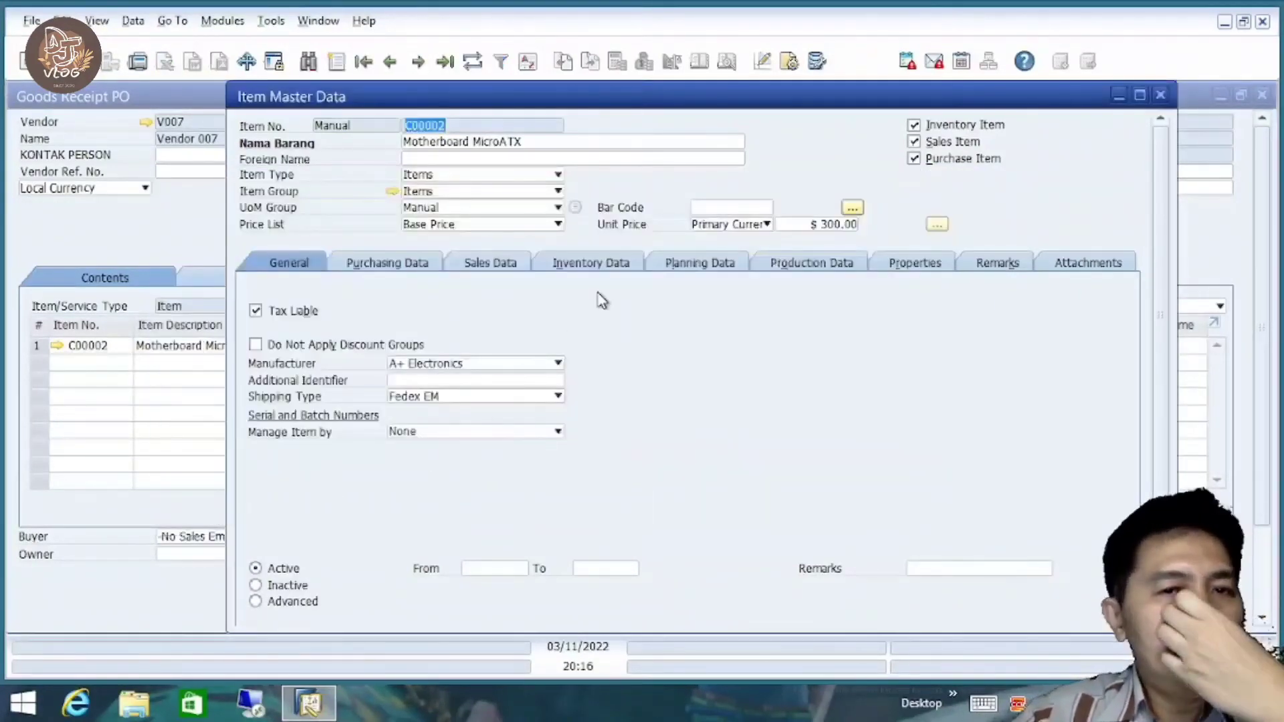
click(1163, 98)
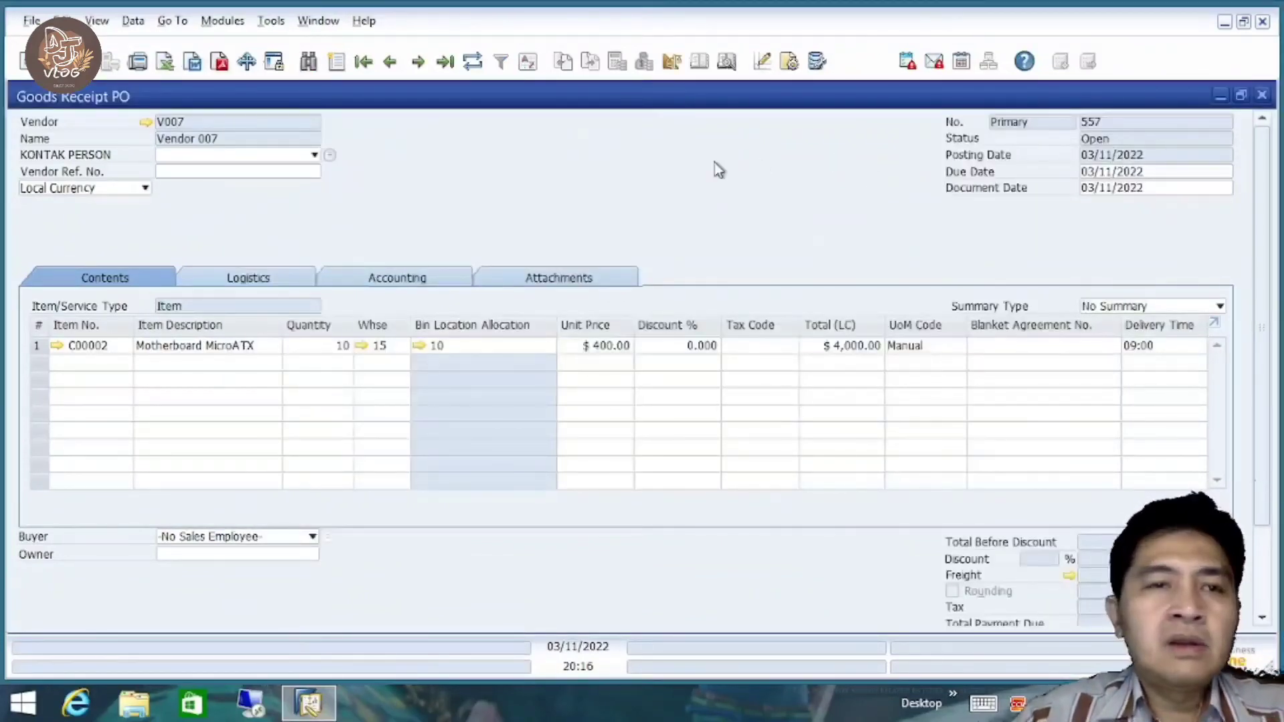
Duplicate the Goods Receipt PO, choose Agung Jaya, PT as its vendor, and update the document rows to the new vendor's data.
right_click(462, 162)
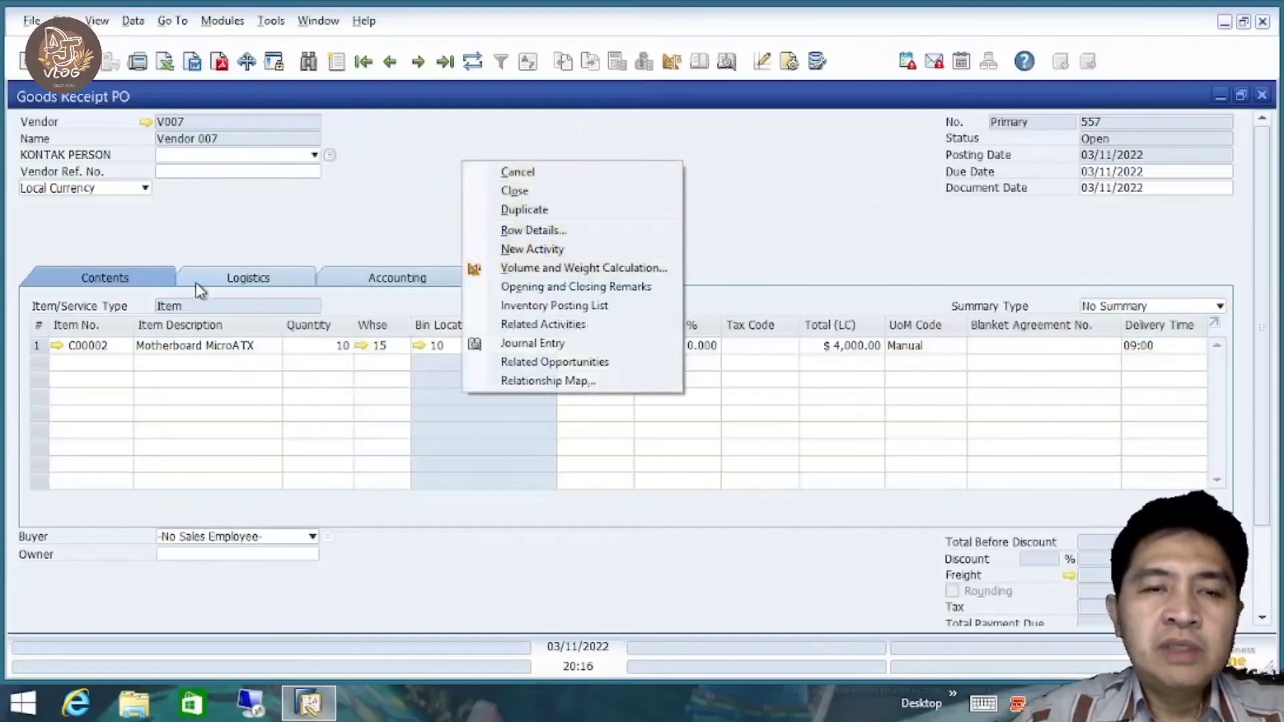
click(525, 210)
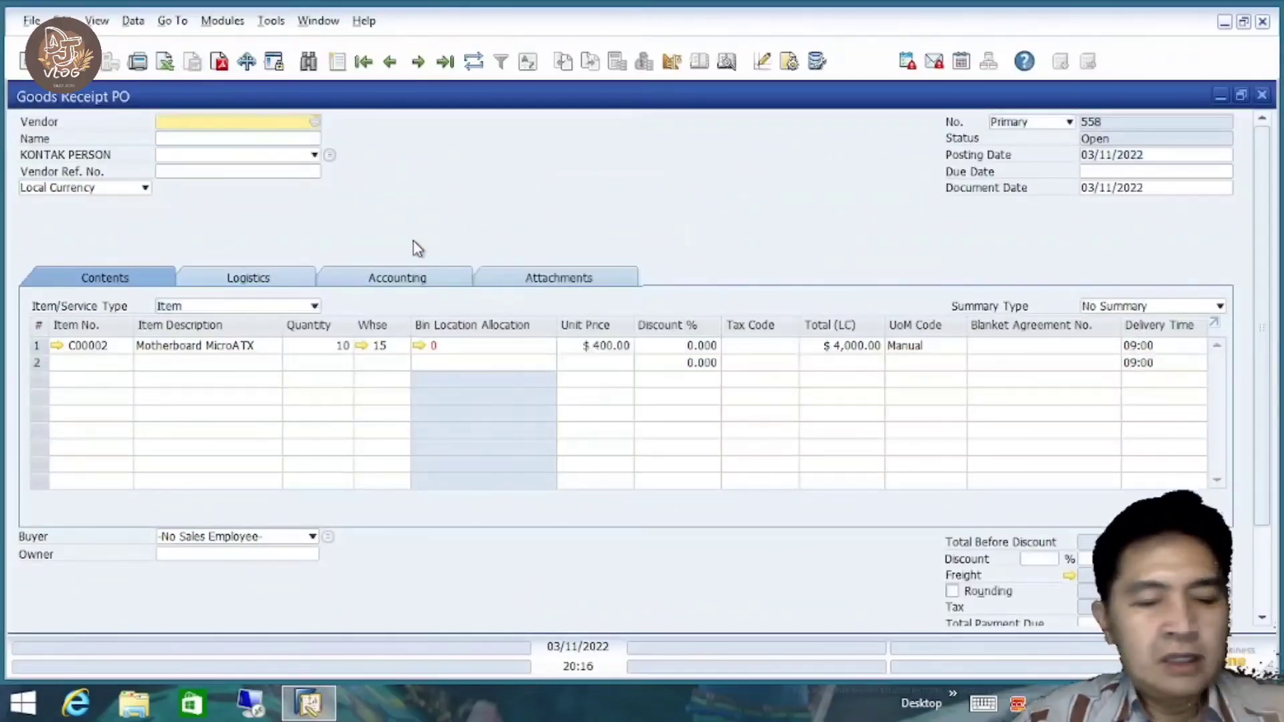
key(Tab)
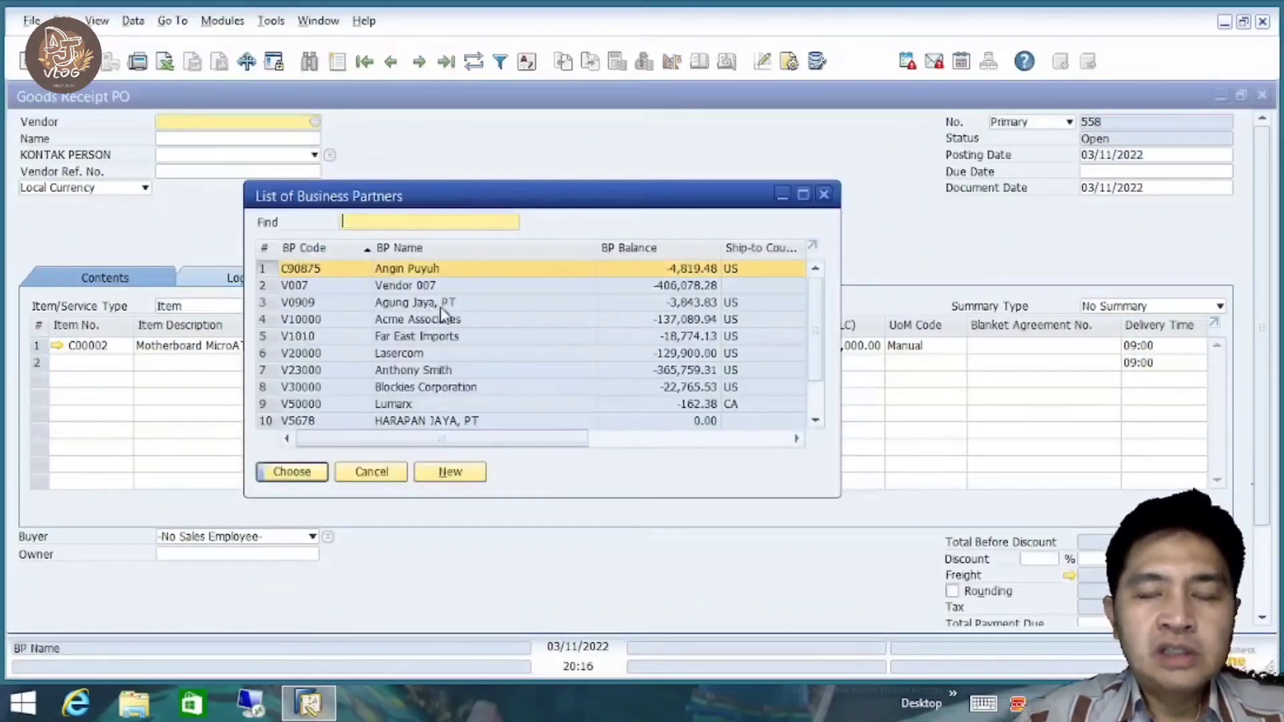
double_click(427, 304)
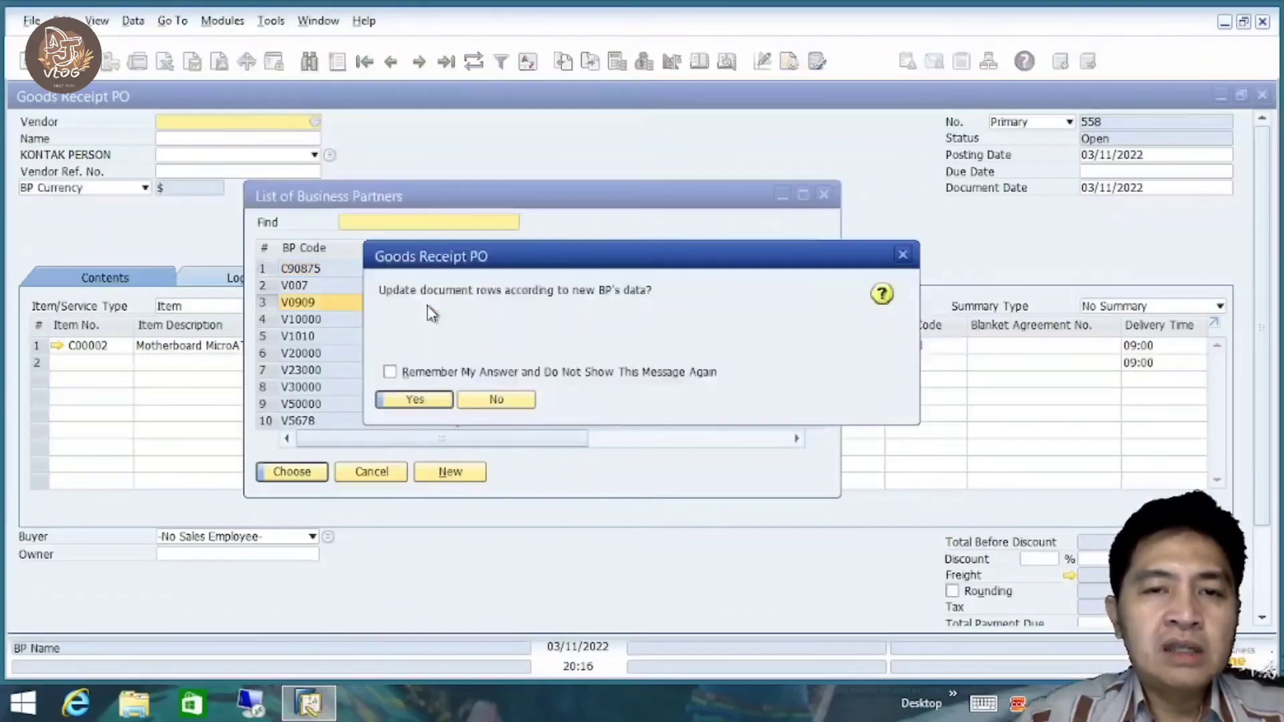
click(427, 399)
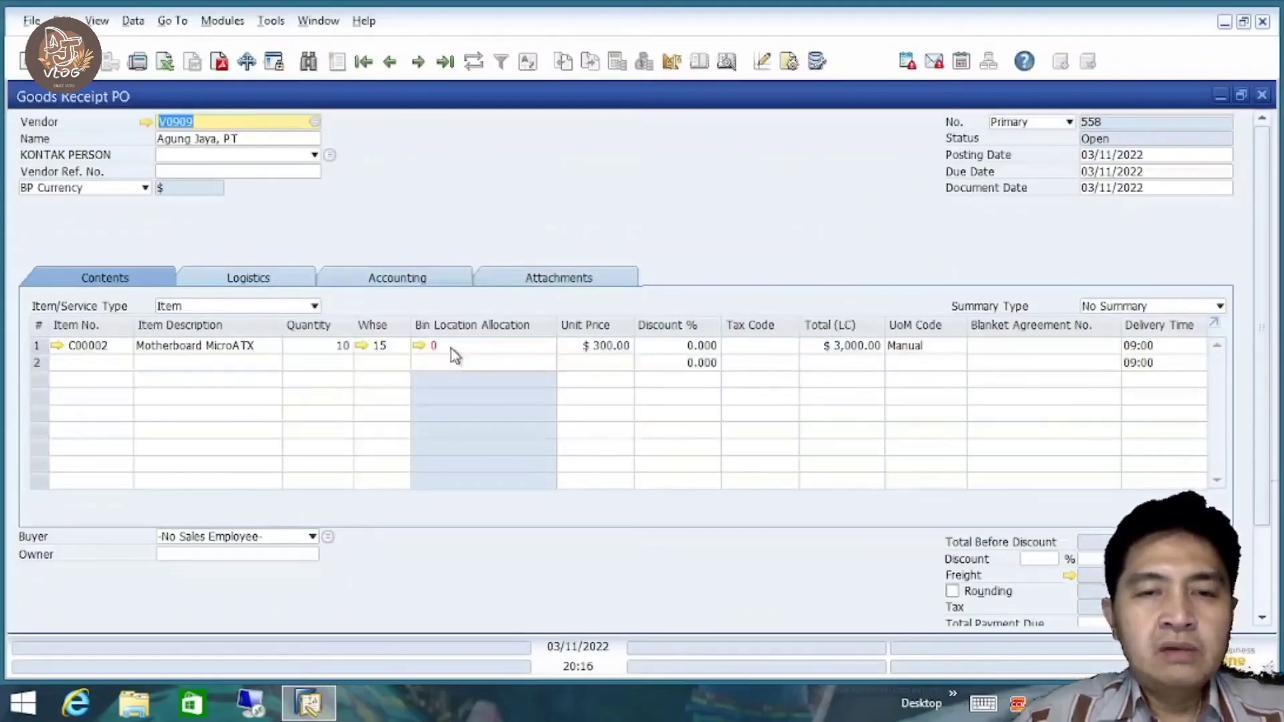
Set the quantity of item C00002 in the duplicated receipt's first row to 20.
click(344, 346)
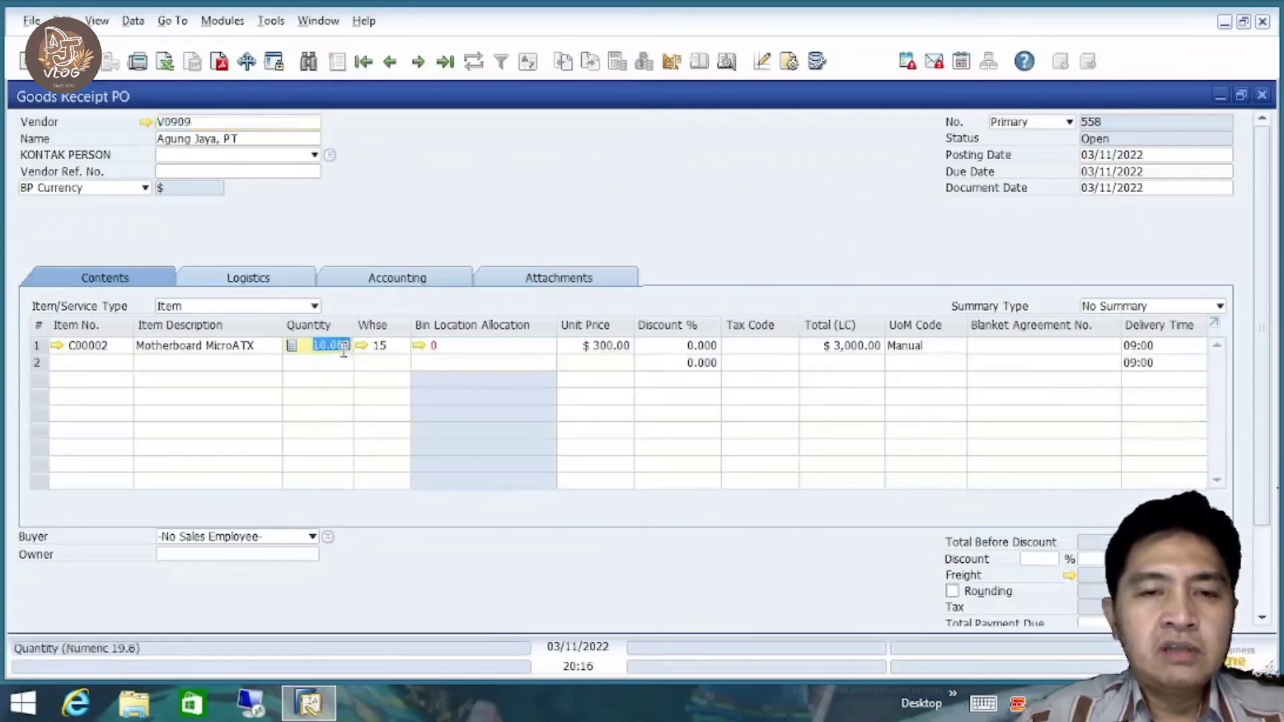
text(20)
key(Tab)
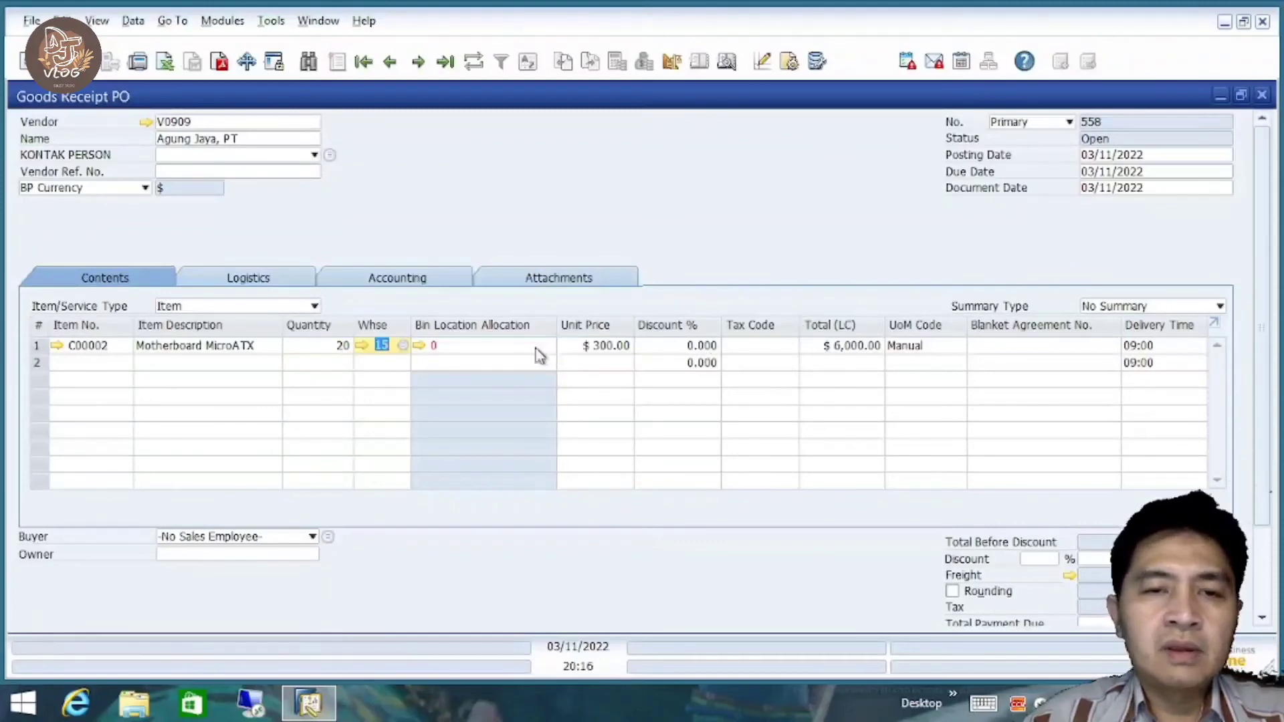
Set the quantity of item C00002 in the receipt's first row to 100.
click(338, 347)
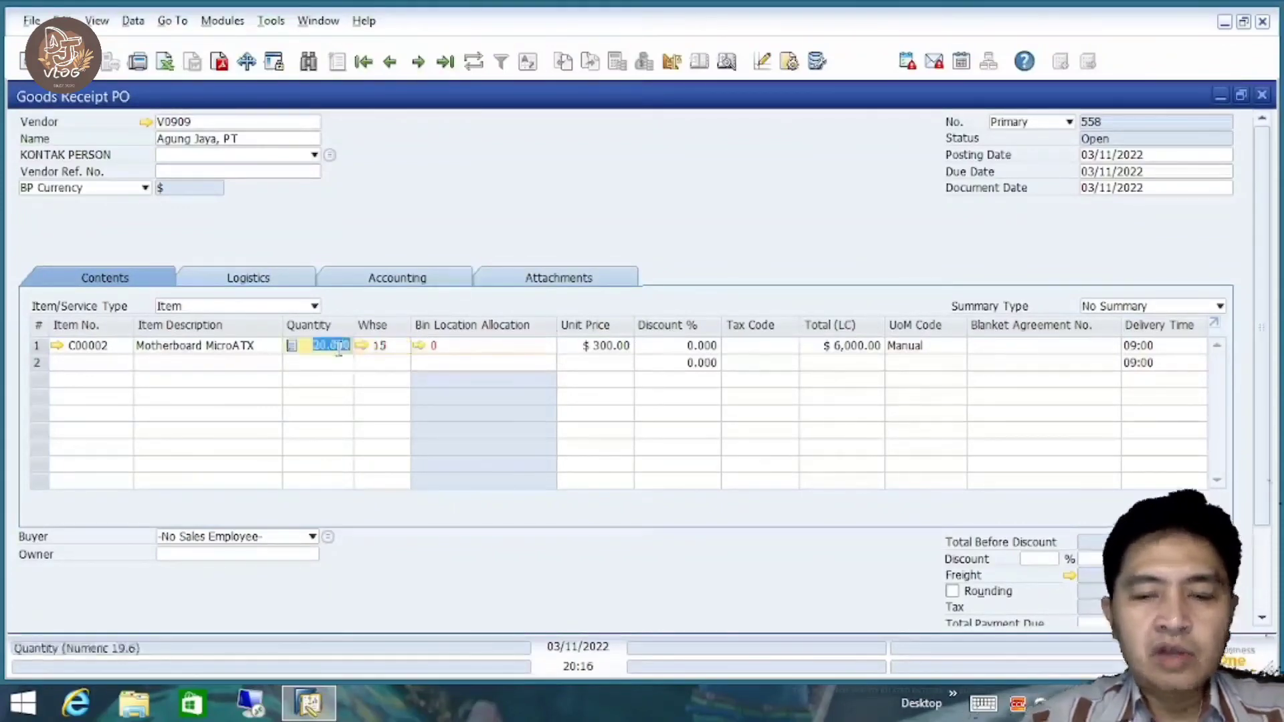
text(100)
key(Tab)
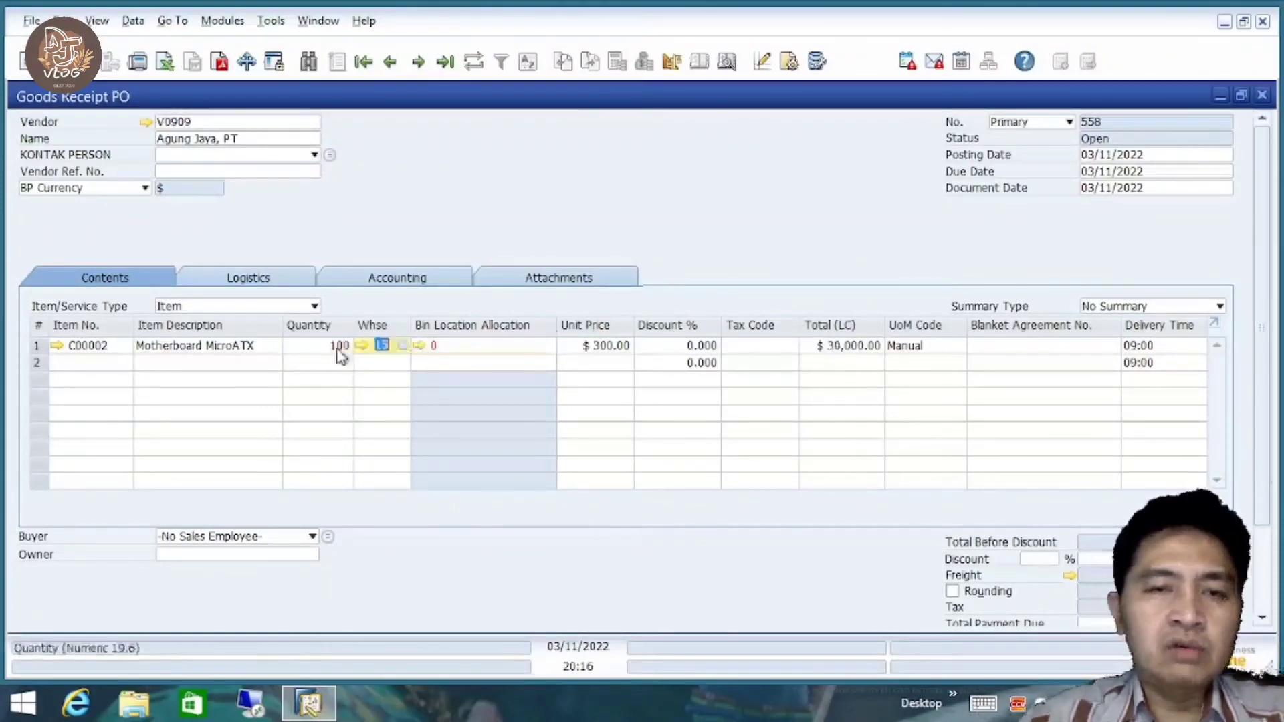
Try to add the Goods Receipt PO, declining automatic allocation of the remaining items to receiving bin locations.
scroll(1271, 299, down, 3)
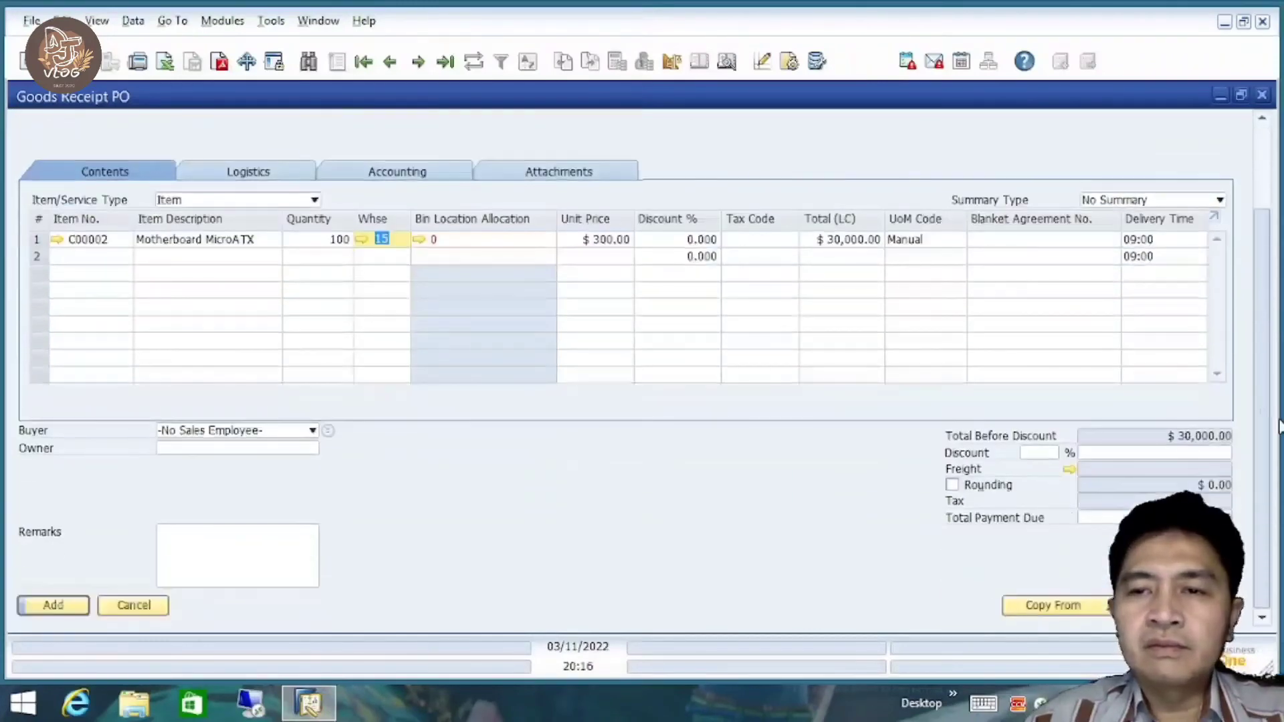
scroll(1270, 299, up, 3)
scroll(1271, 299, down, 3)
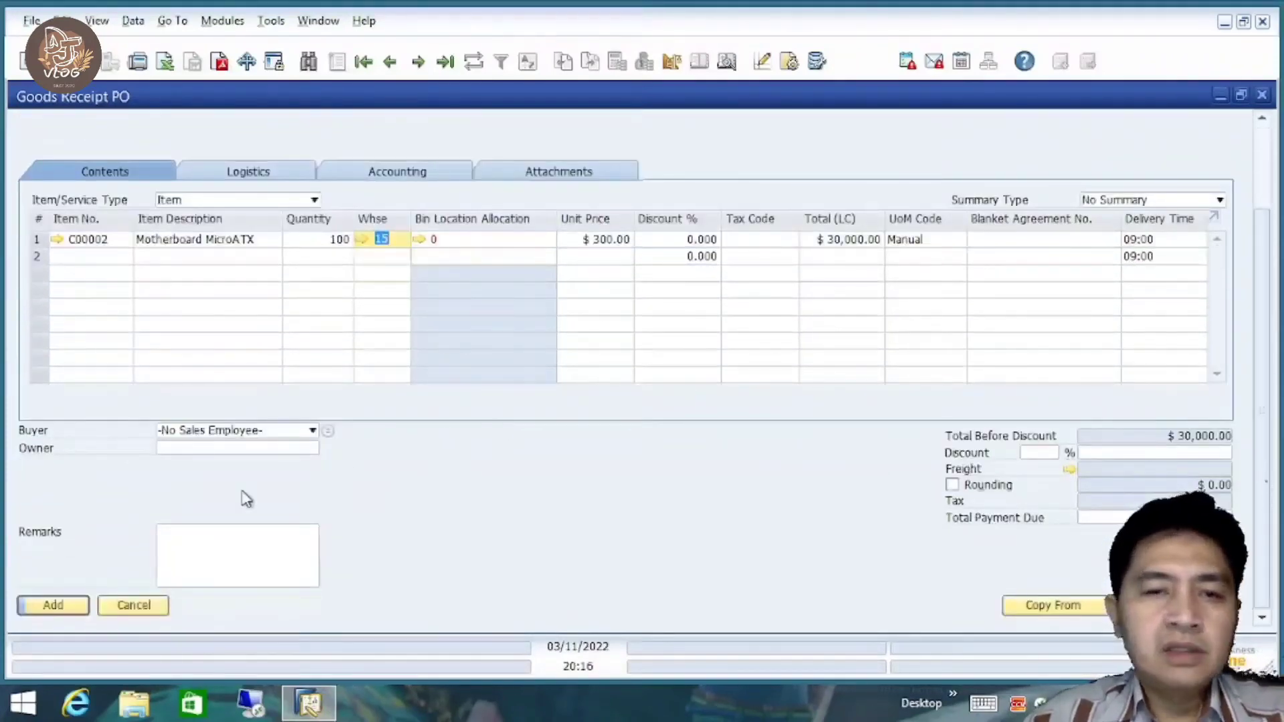
click(53, 605)
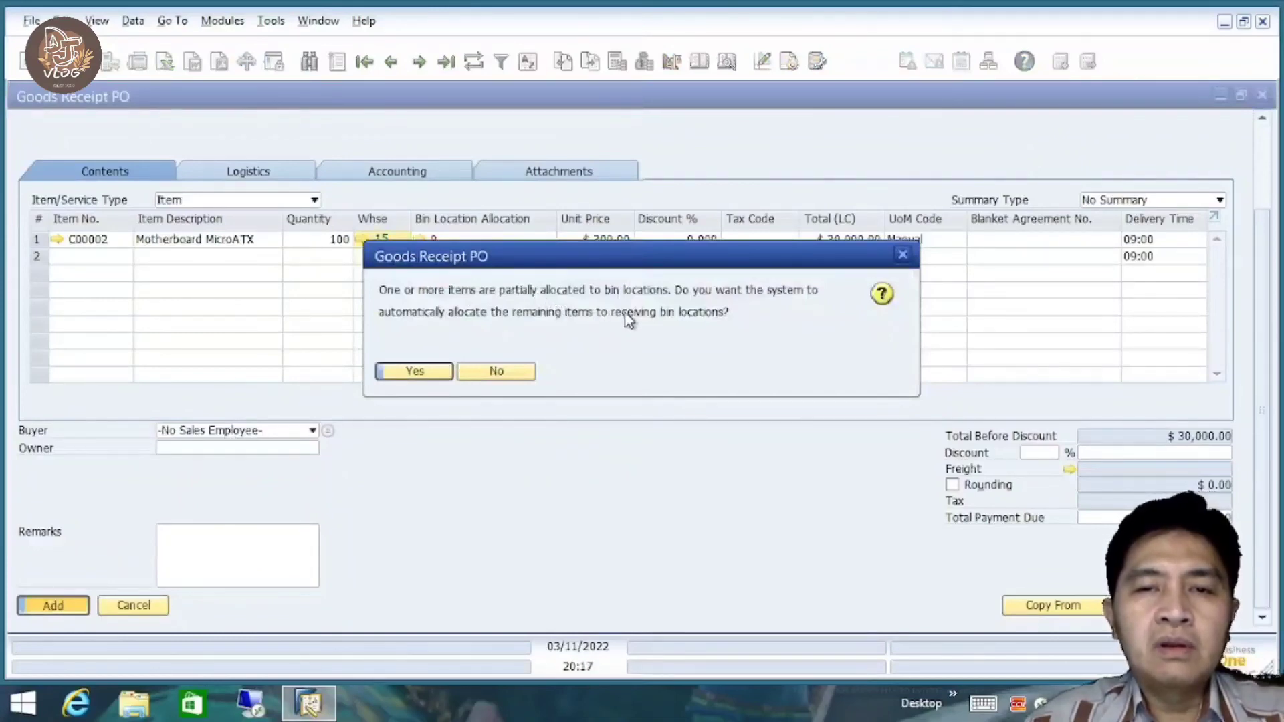
drag(592, 262, 537, 364)
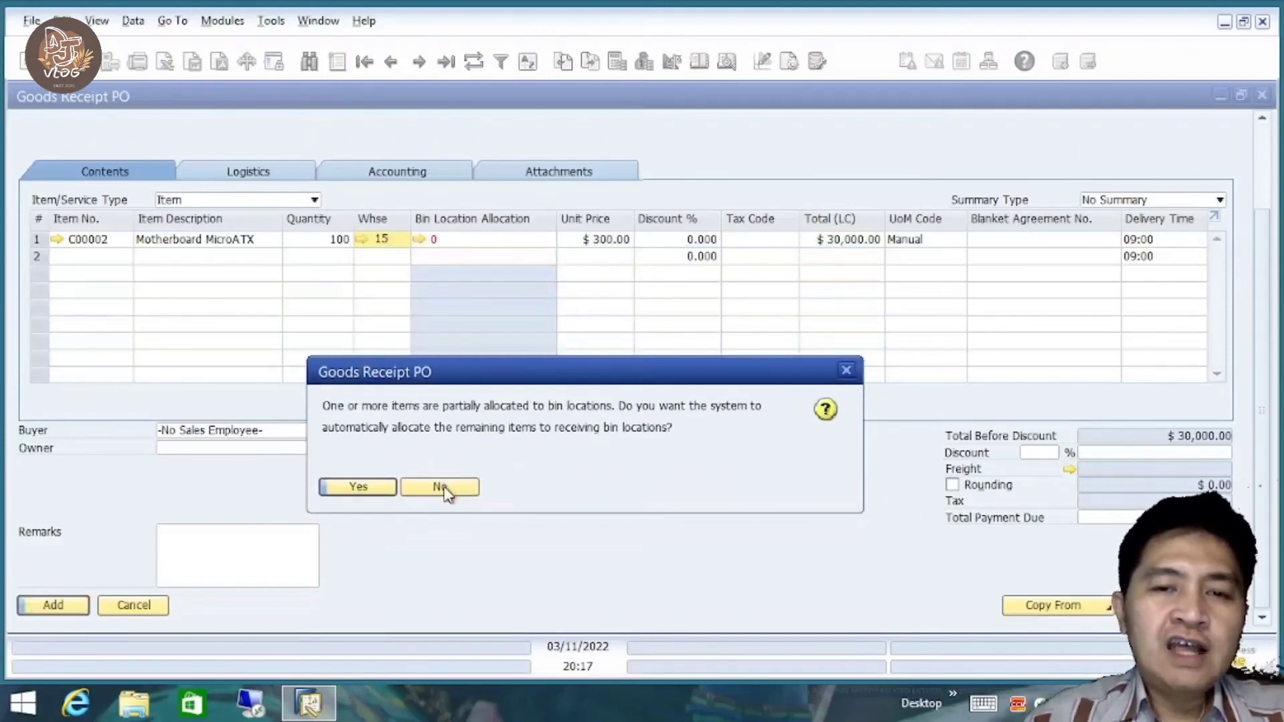
click(441, 491)
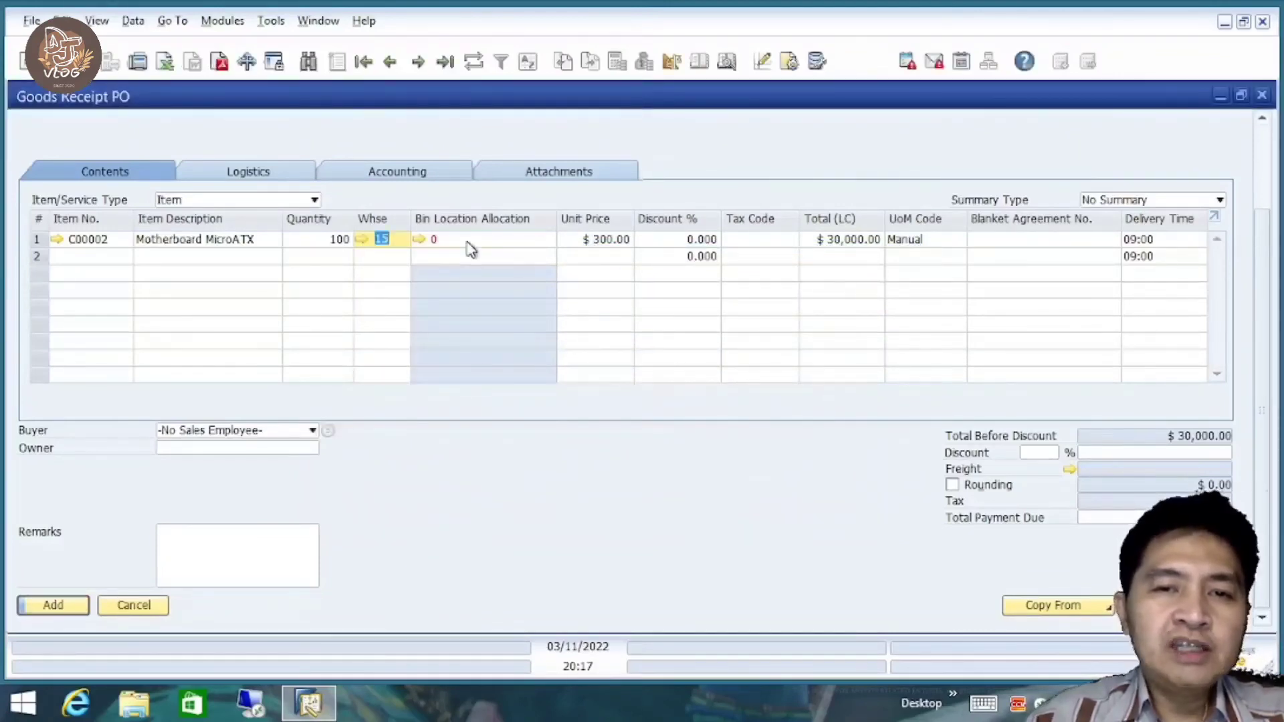
Try automatic allocation of row 1 by the item's current and historical bin locations, and clear the allocations.
key(Tab)
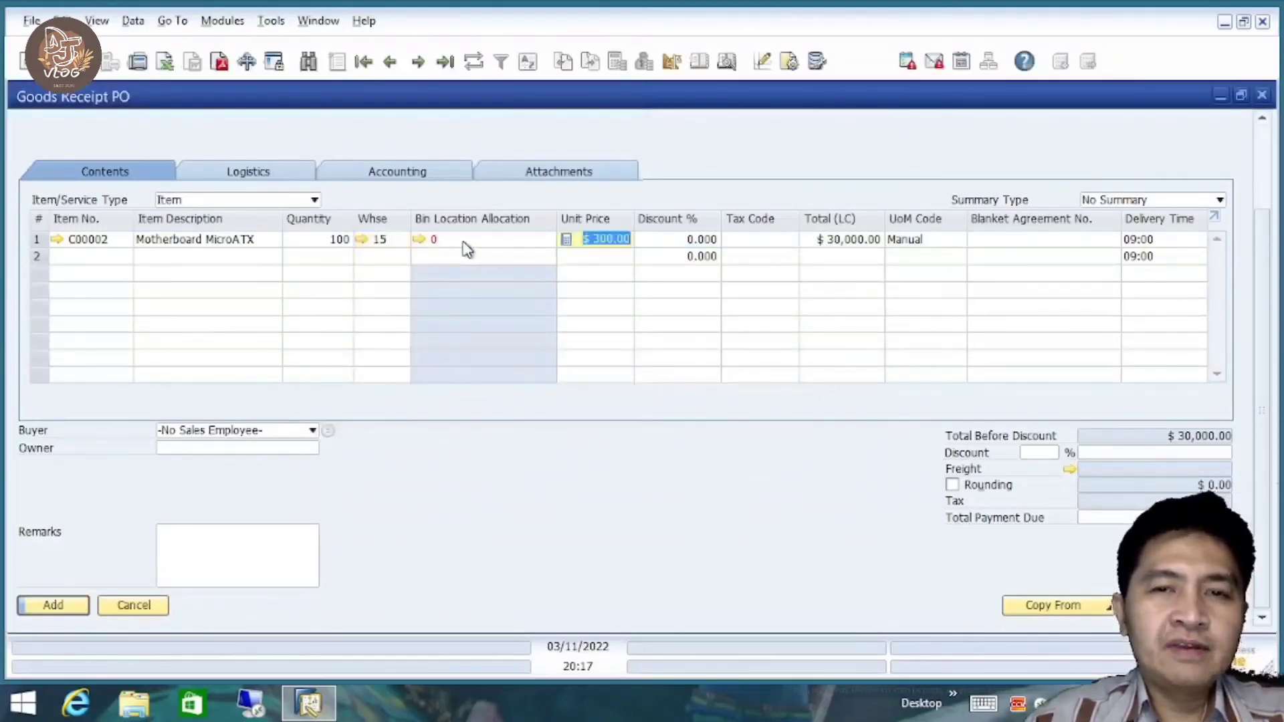
click(419, 238)
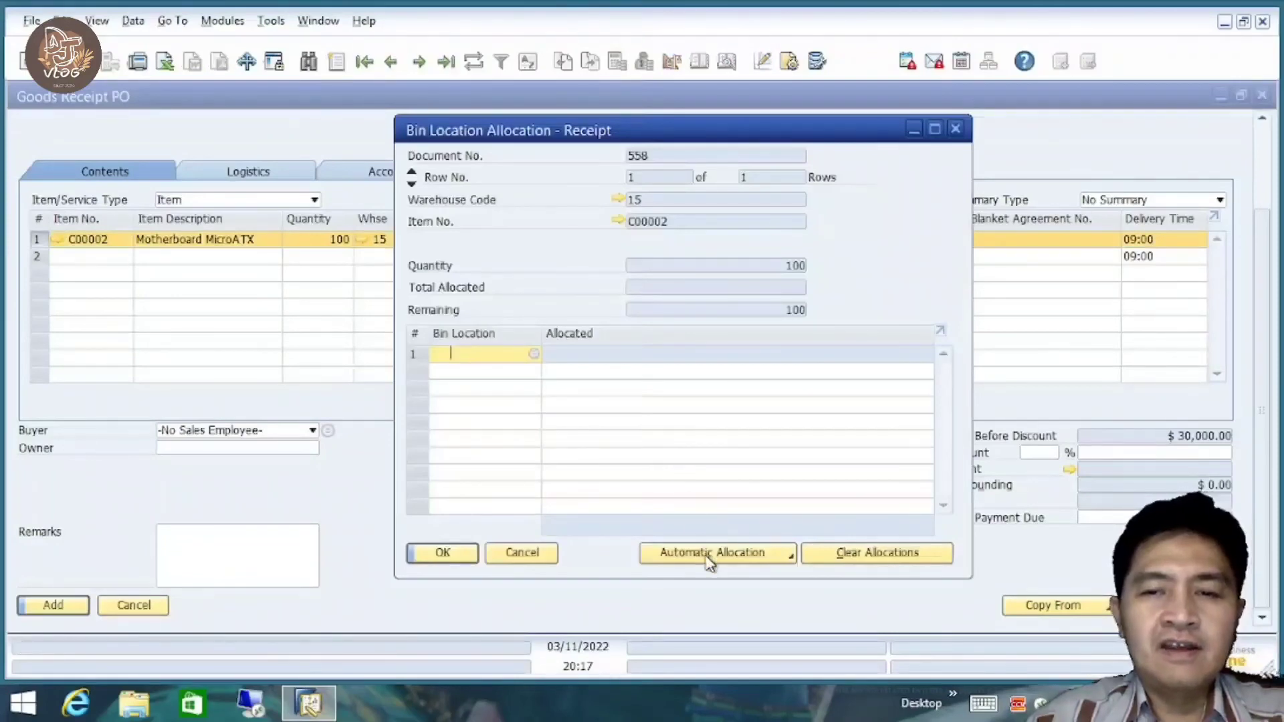
click(709, 560)
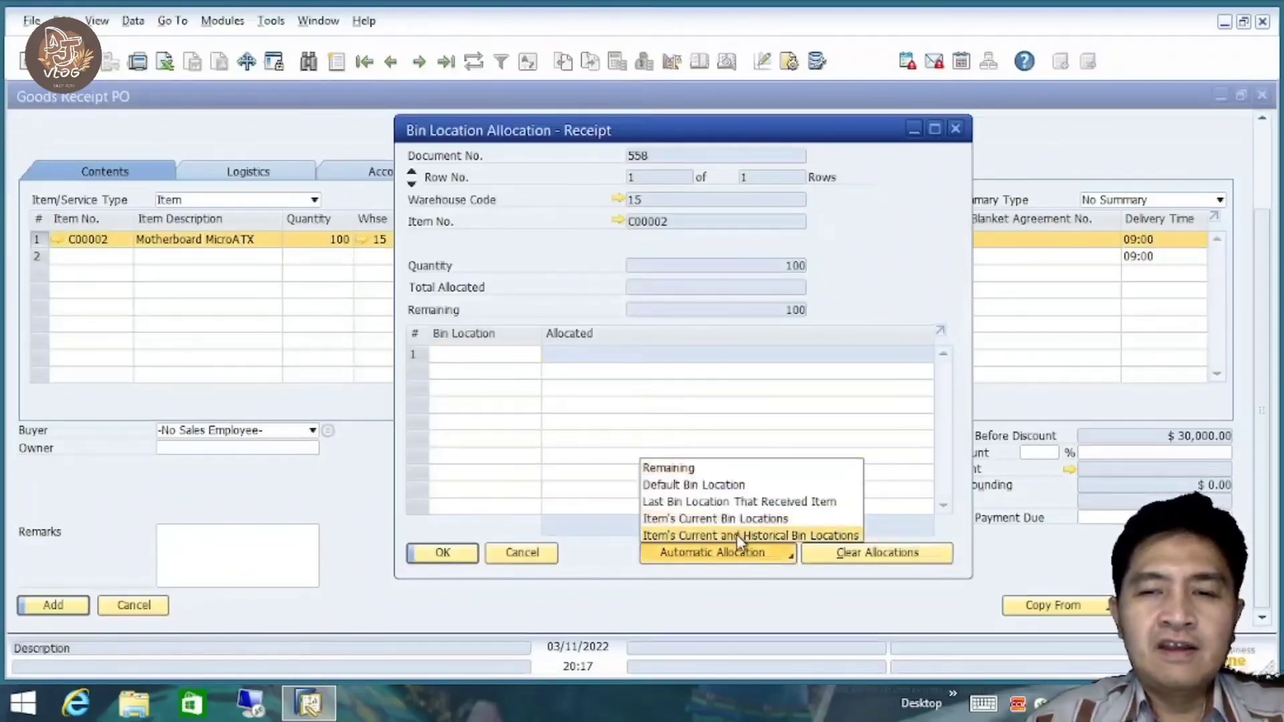
click(737, 535)
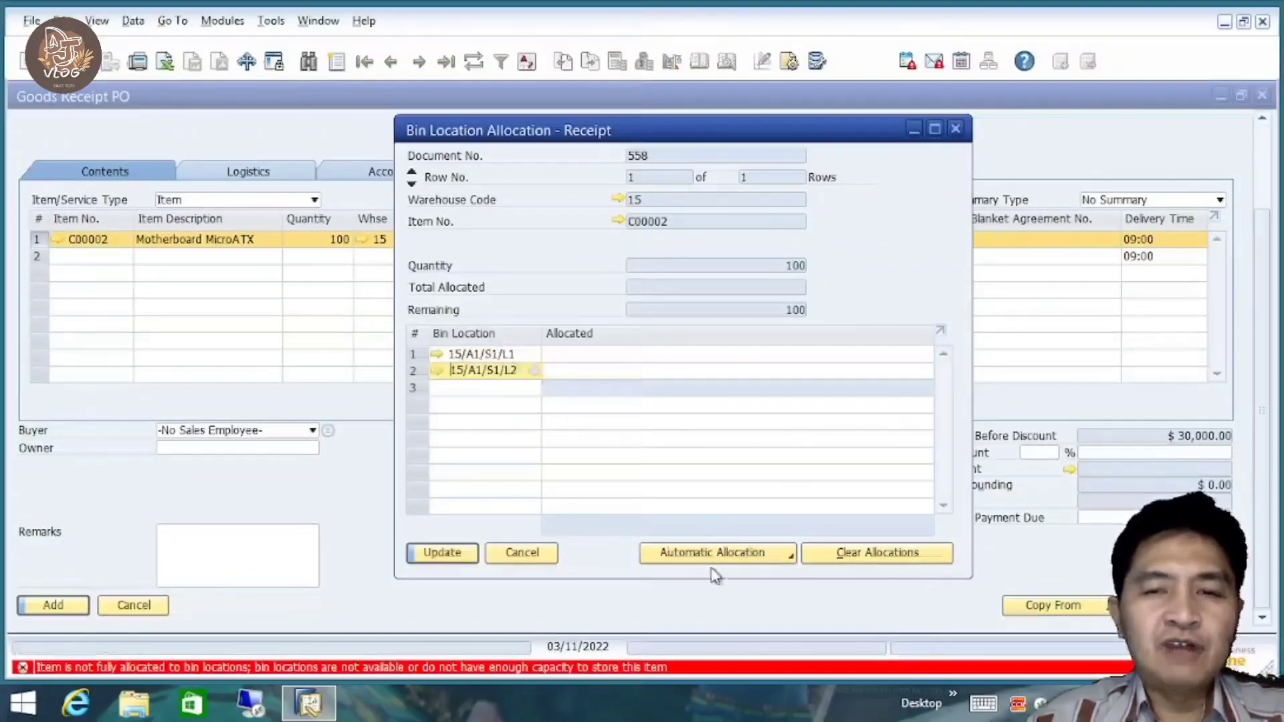
click(717, 561)
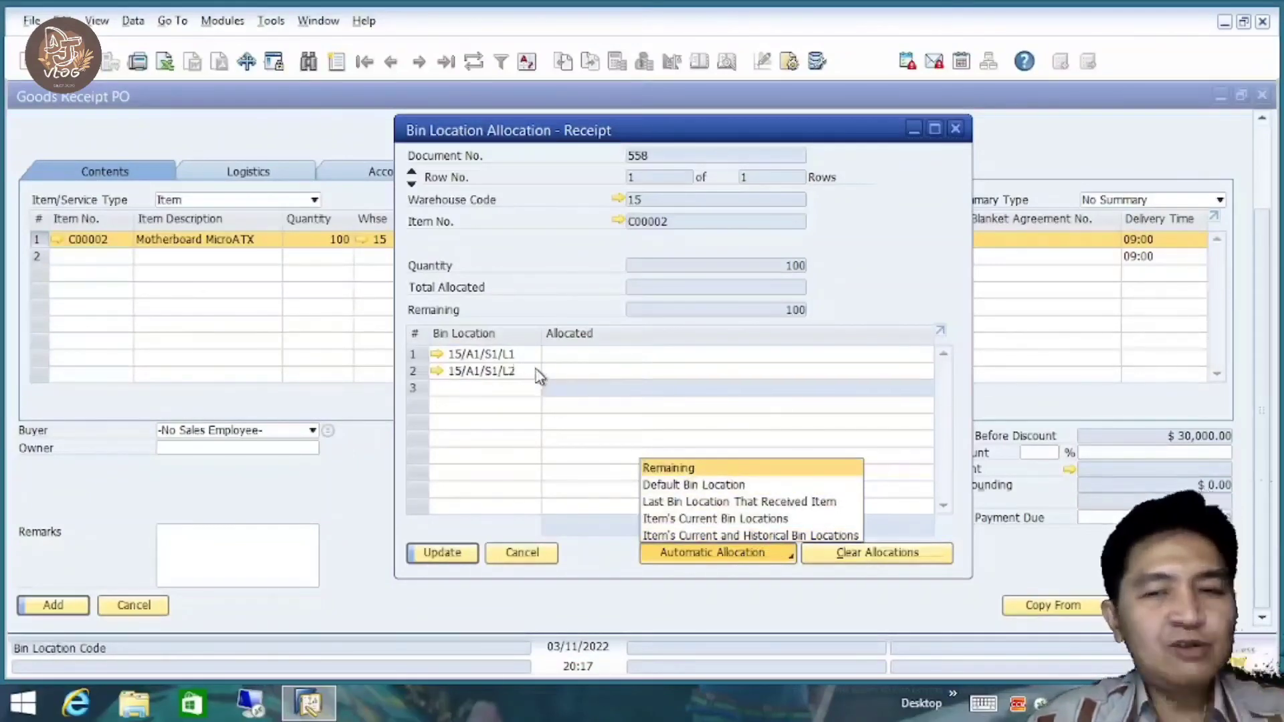
click(599, 527)
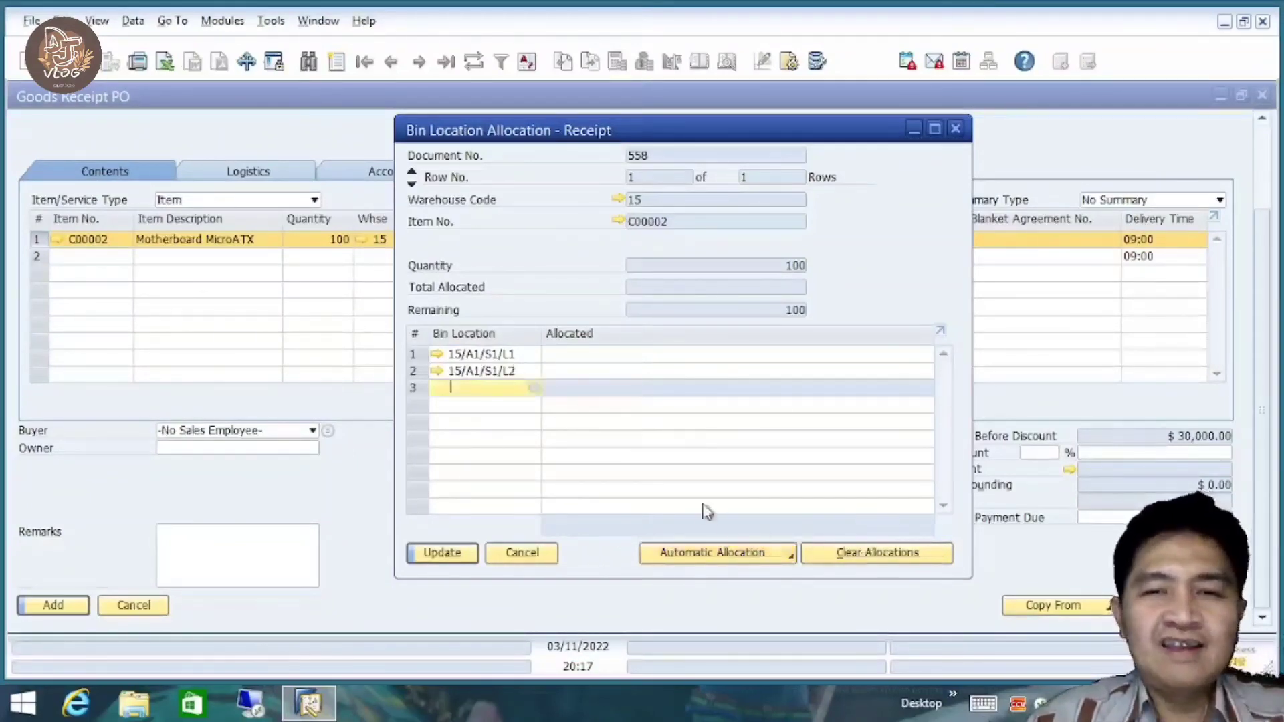
click(870, 555)
Try automatic allocation with Remaining and with Default Bin Location, and close the bin location allocation.
click(781, 559)
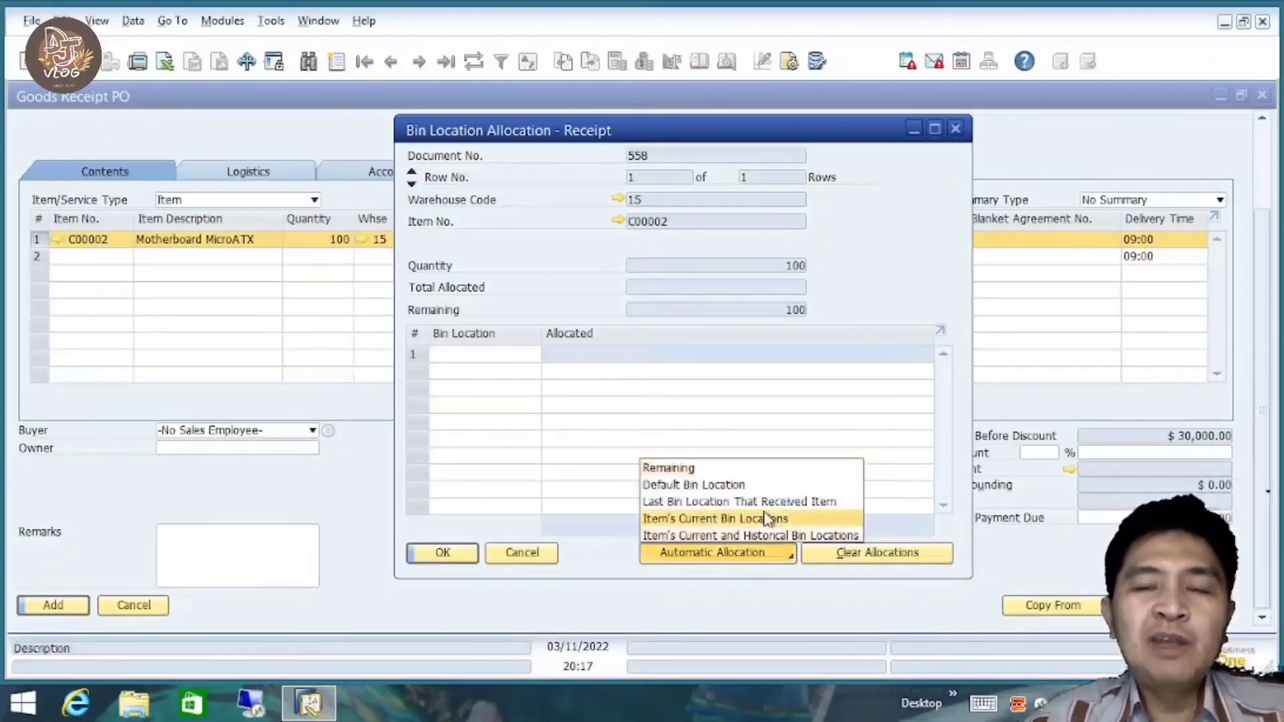
click(749, 469)
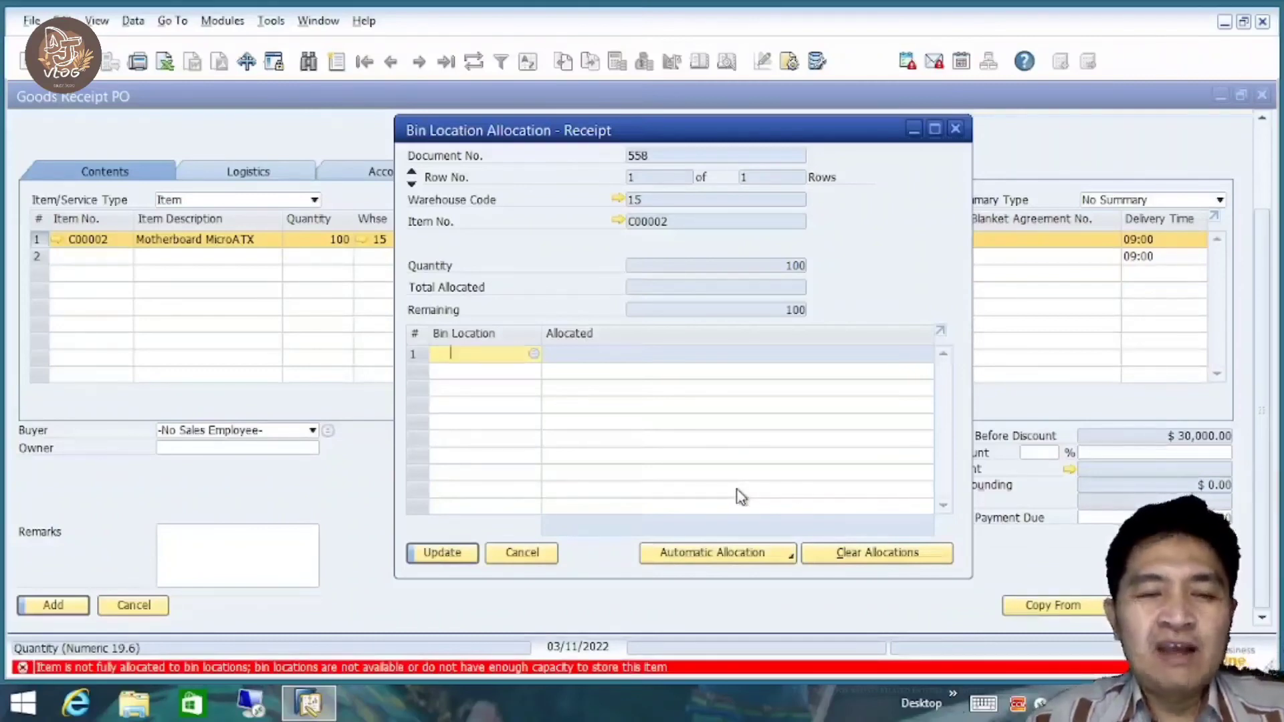
click(762, 558)
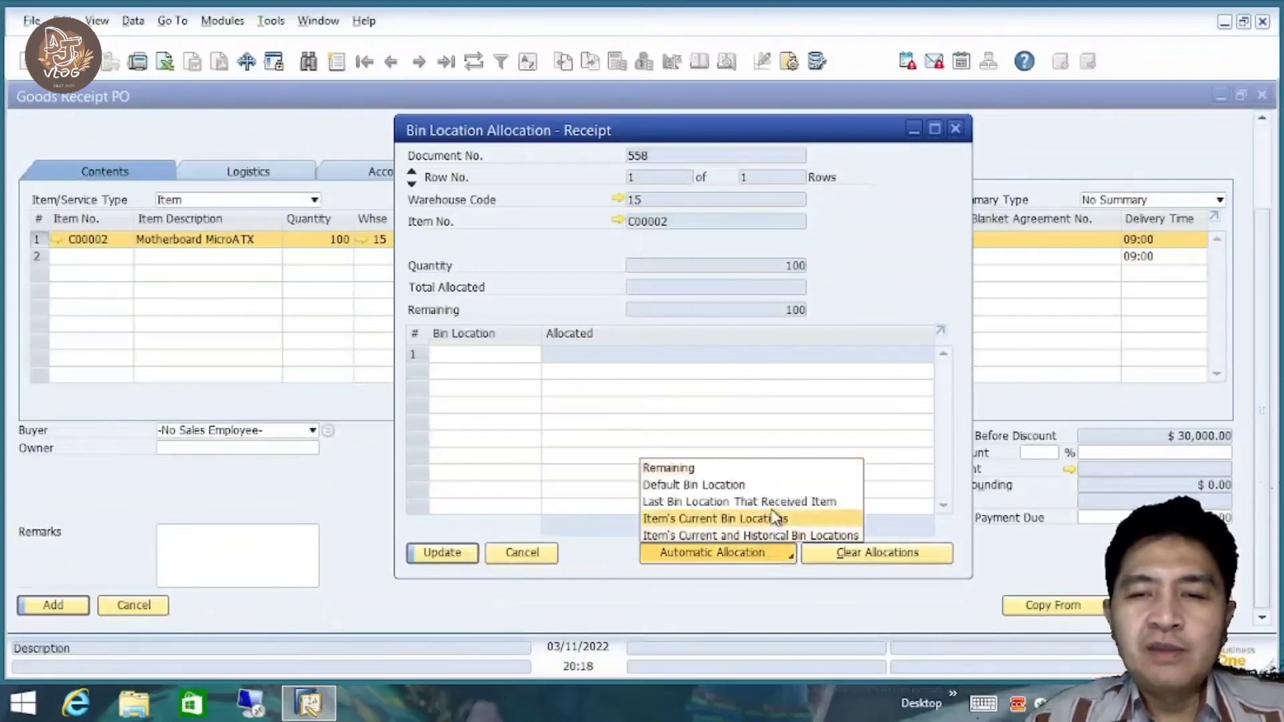
click(772, 486)
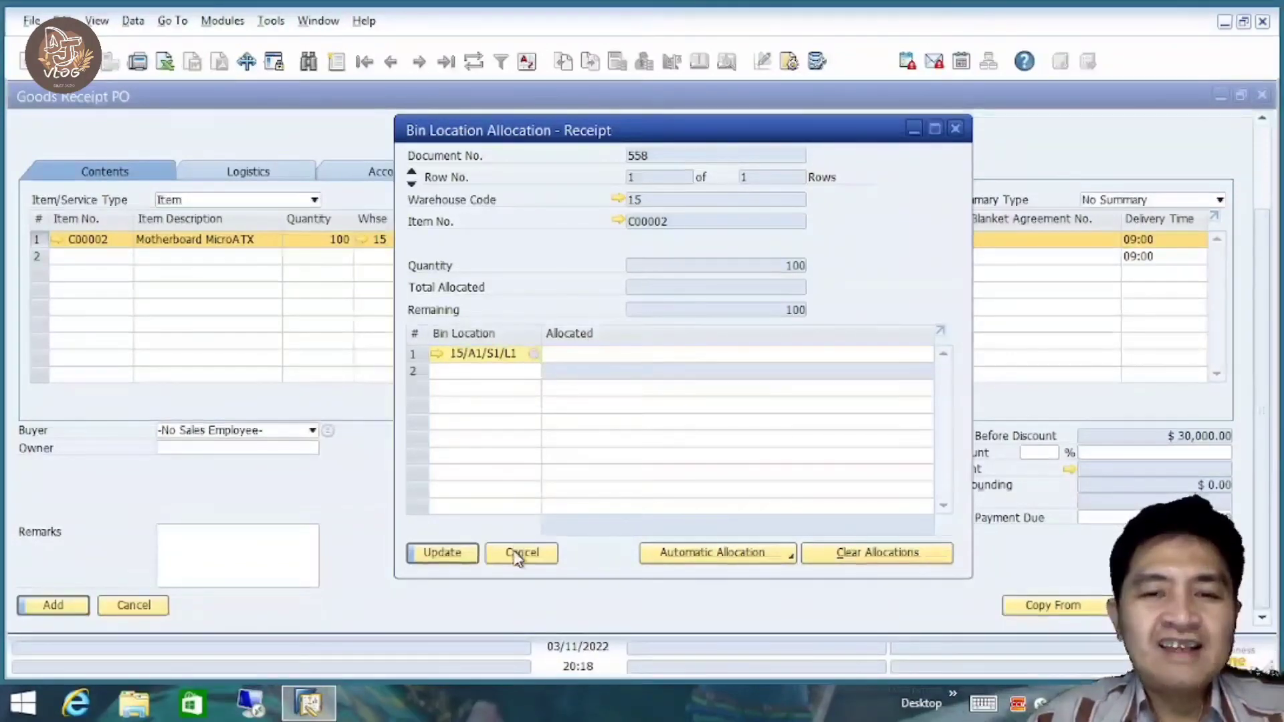
click(423, 551)
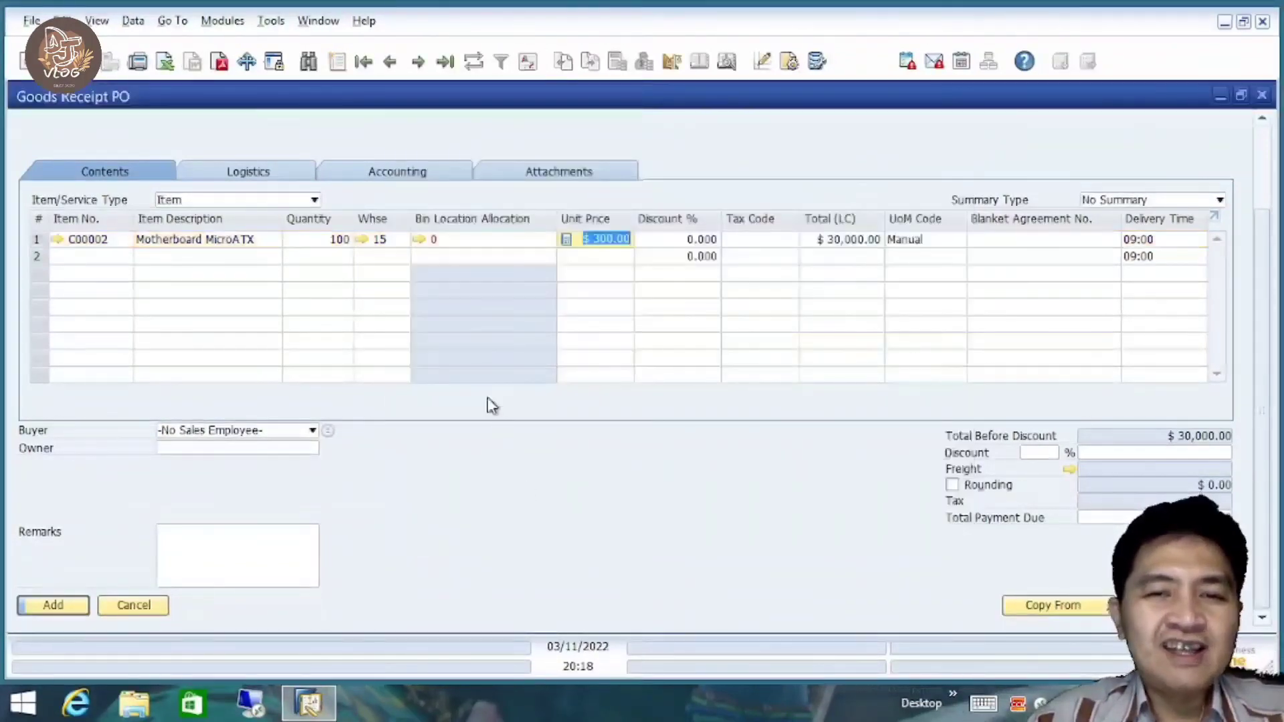
Reopen the bin location allocation for row 1 and try automatic allocation by the item's current bin locations.
click(422, 240)
click(763, 564)
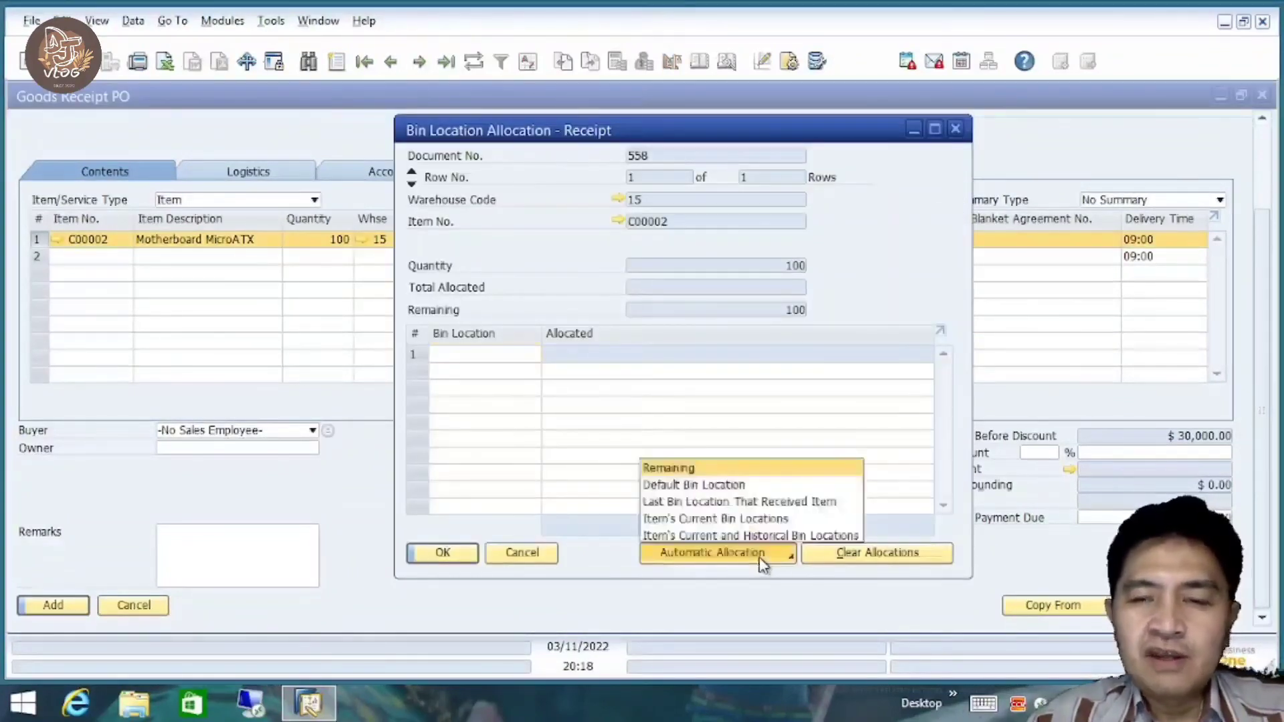
click(749, 535)
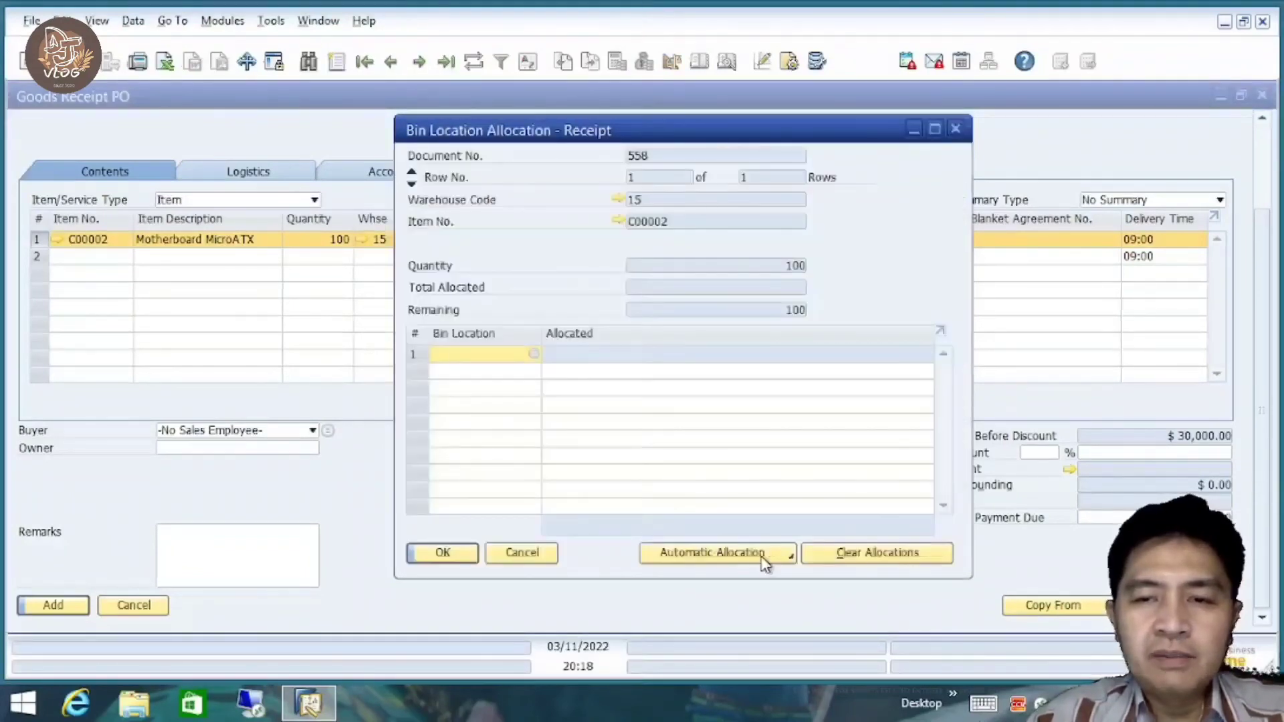
click(764, 564)
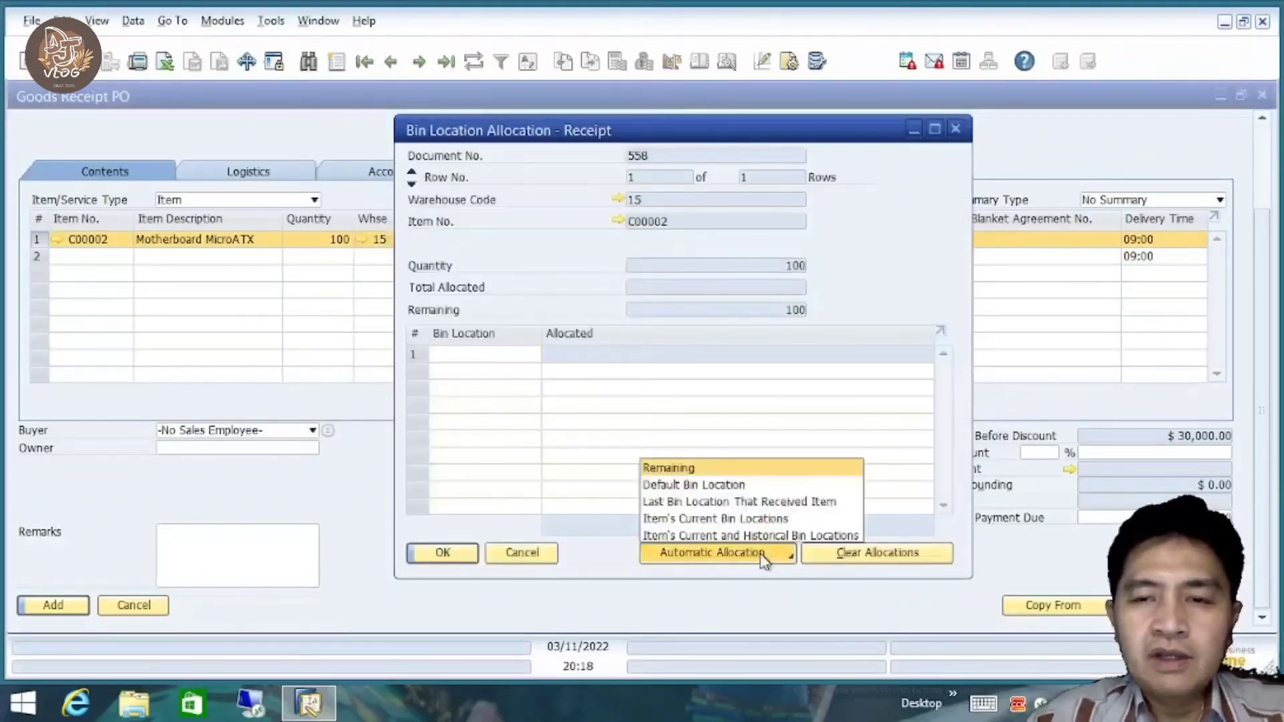
click(773, 520)
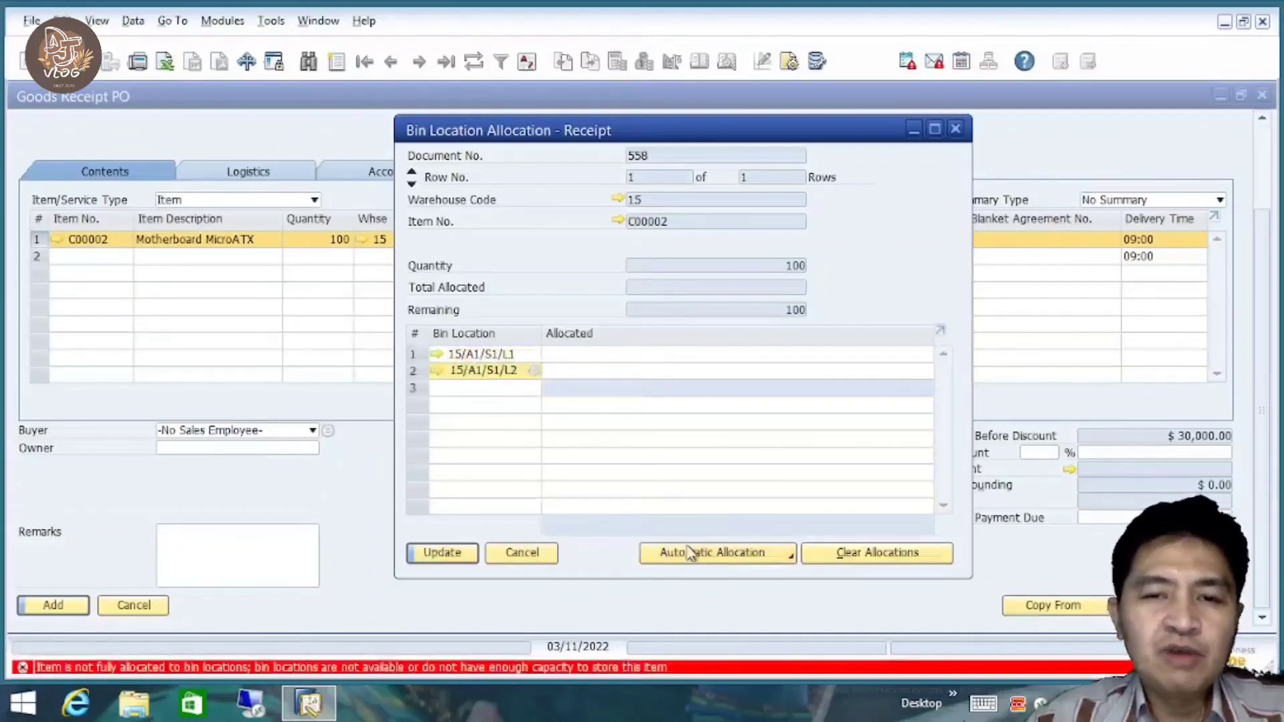
Try automatic allocation by the last bin that received the item and by current and historical bins, and discard the allocation.
click(744, 557)
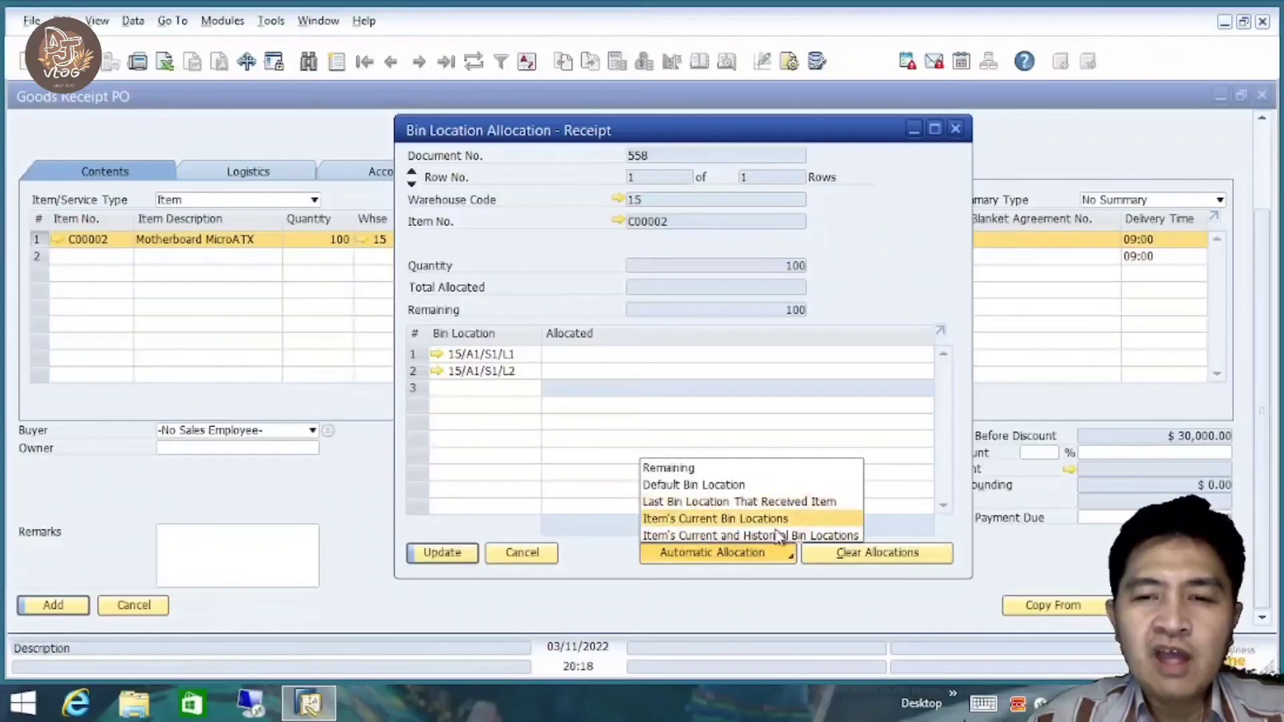
click(815, 507)
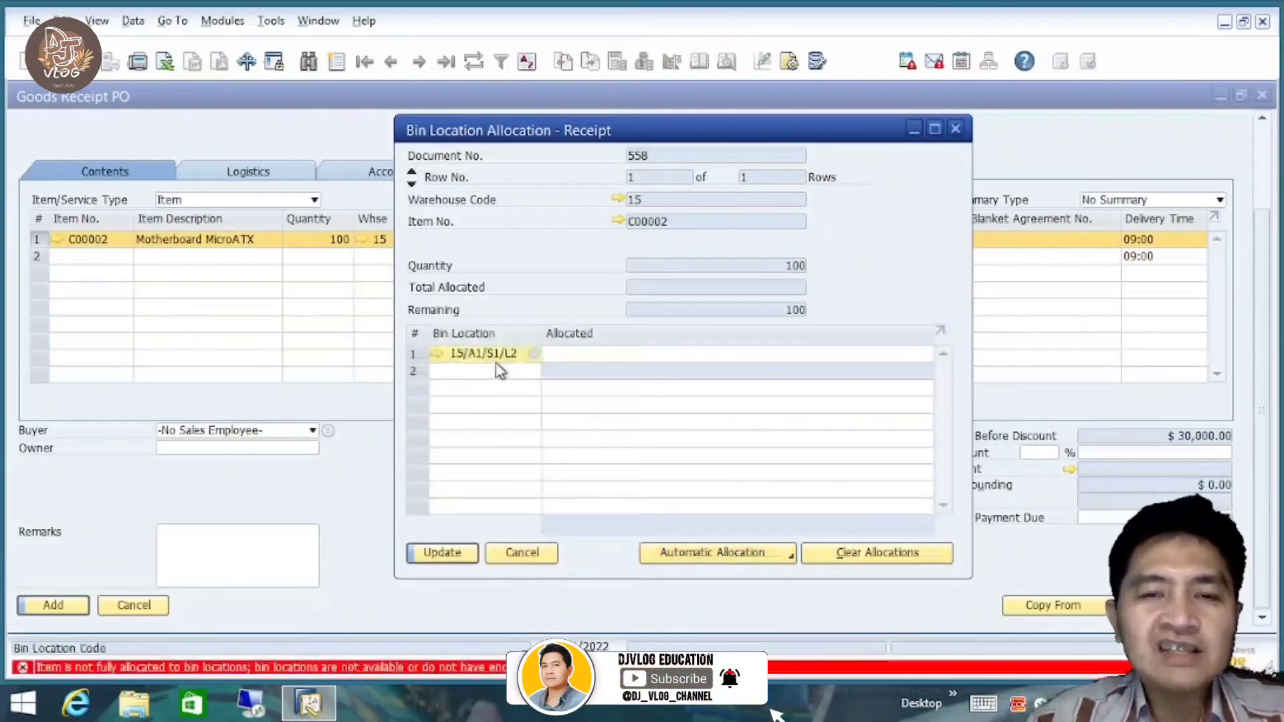
click(779, 557)
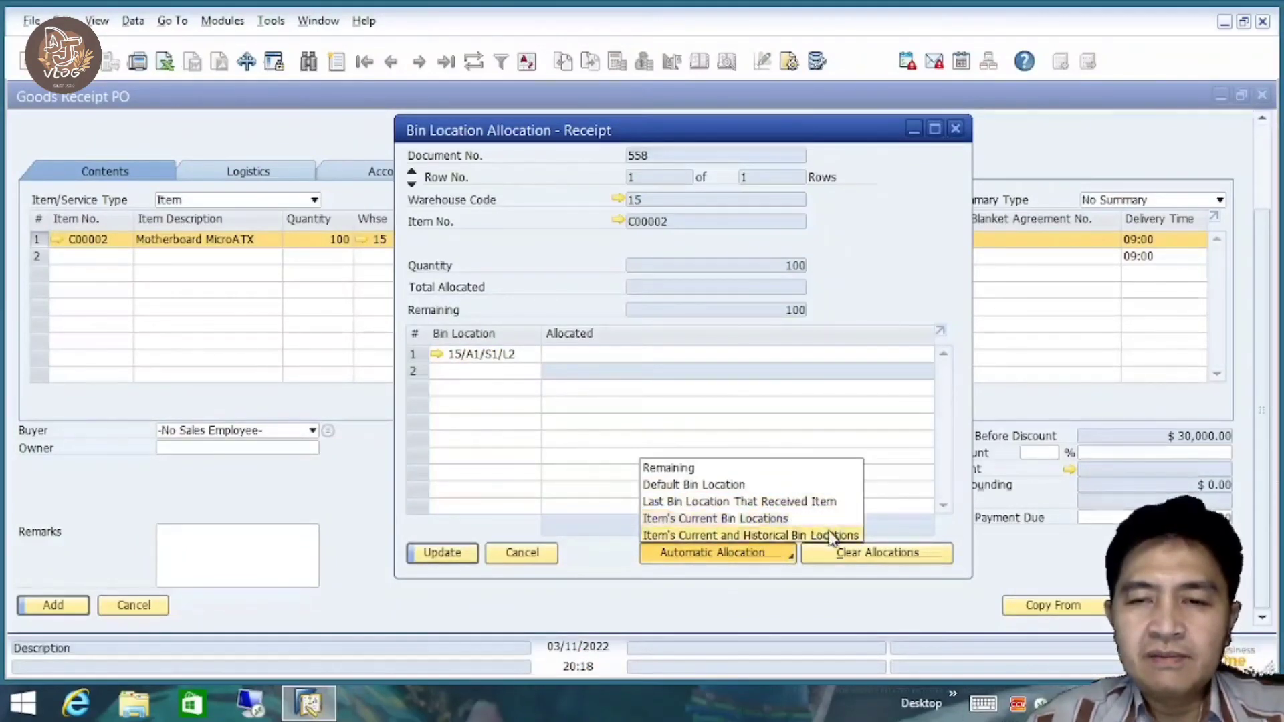
click(723, 536)
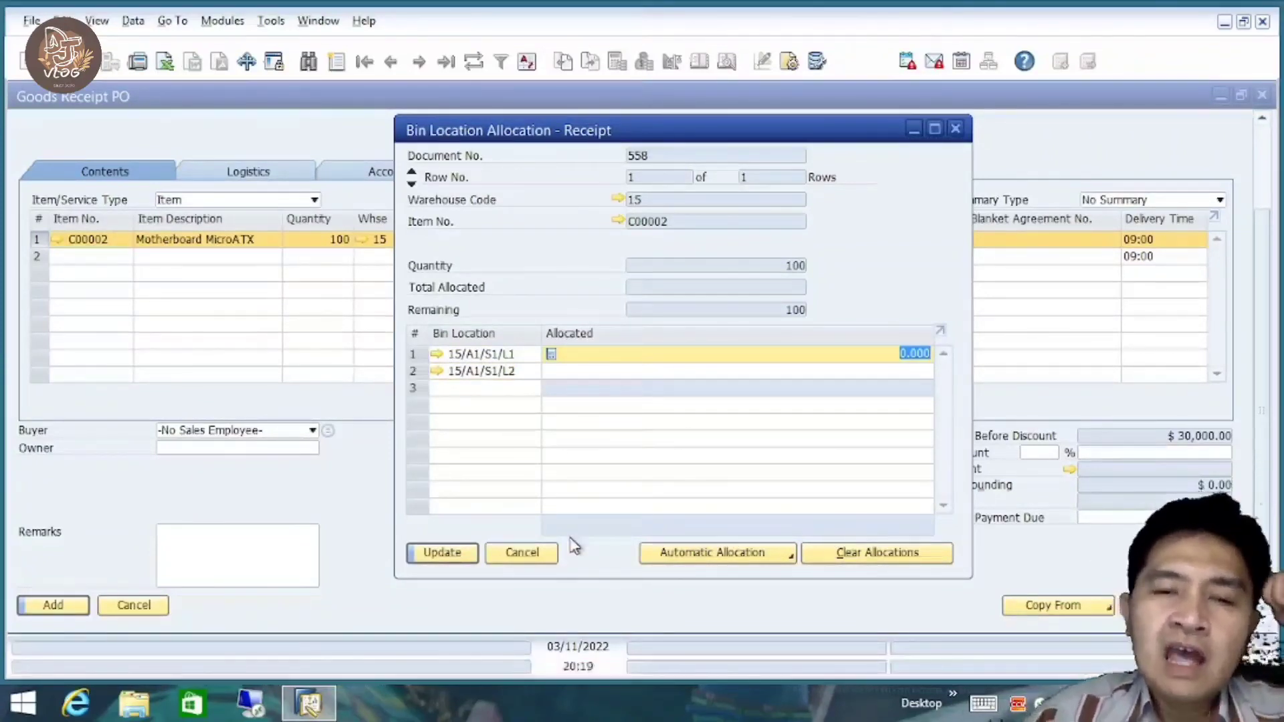
click(545, 555)
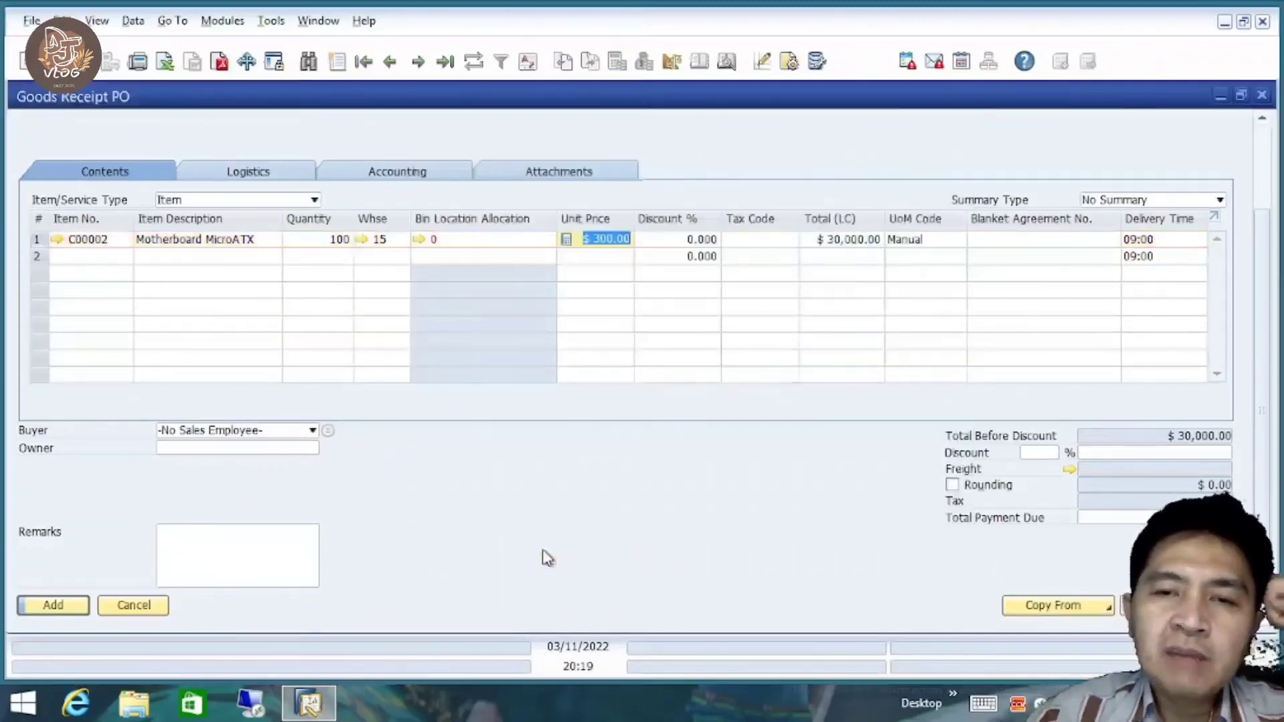
Add the Goods Receipt PO, letting the system automatically allocate the remaining items to receiving bin locations.
click(422, 243)
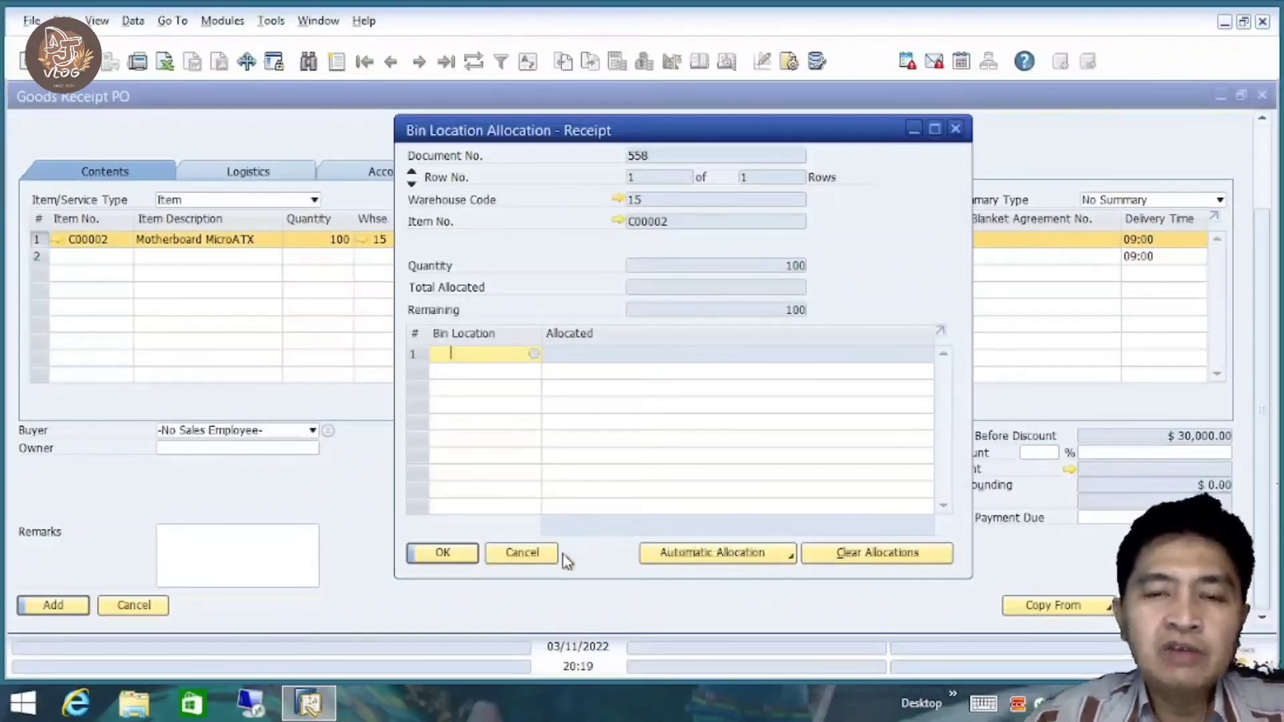
click(520, 555)
click(50, 606)
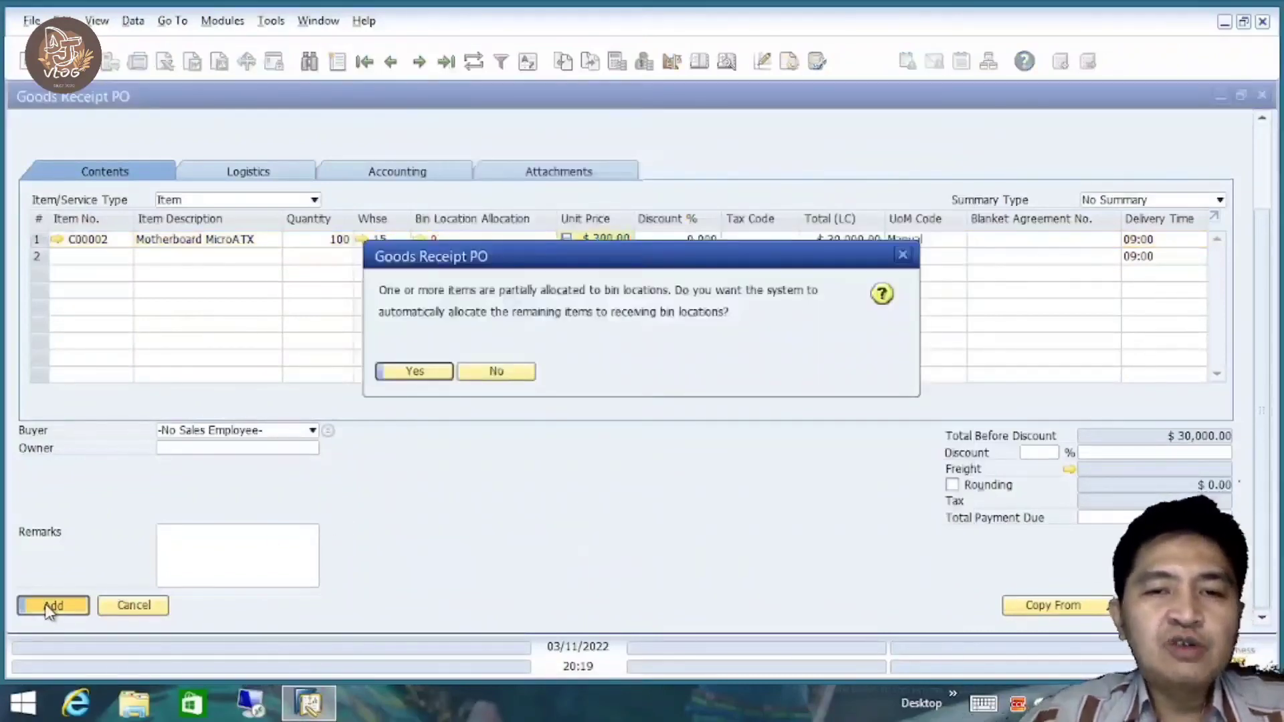
drag(649, 287, 626, 247)
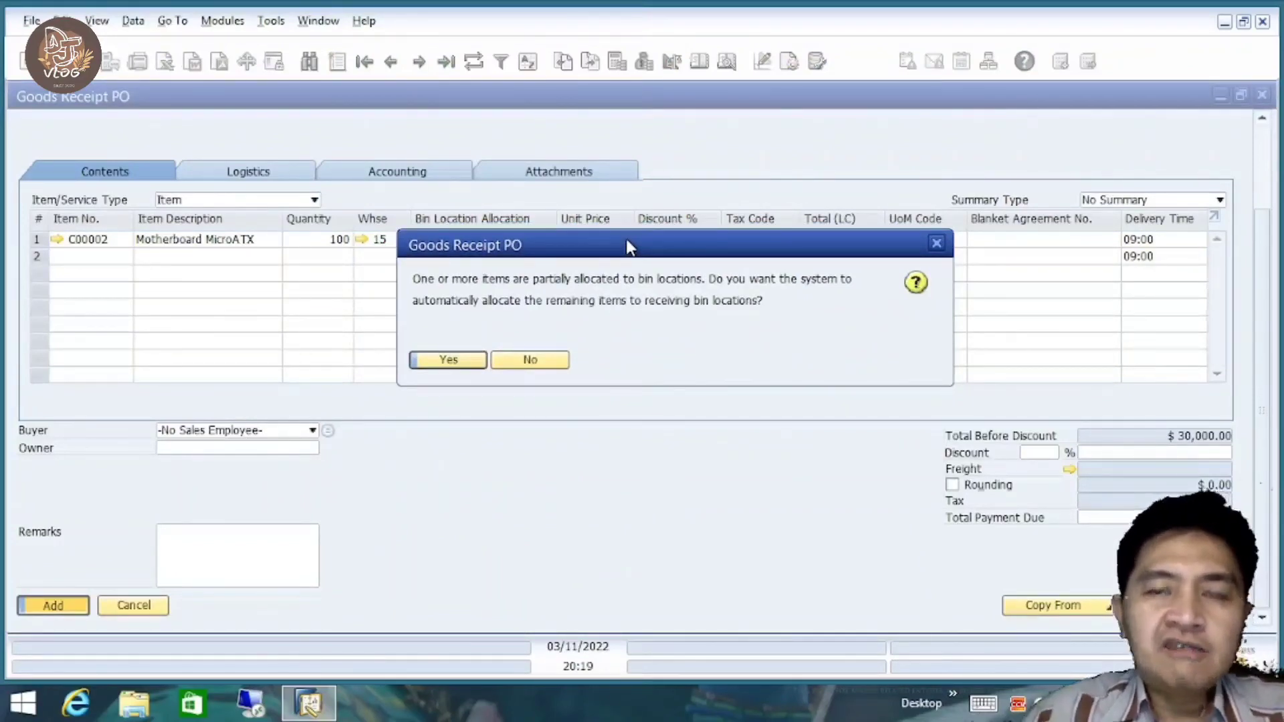
drag(627, 240, 624, 248)
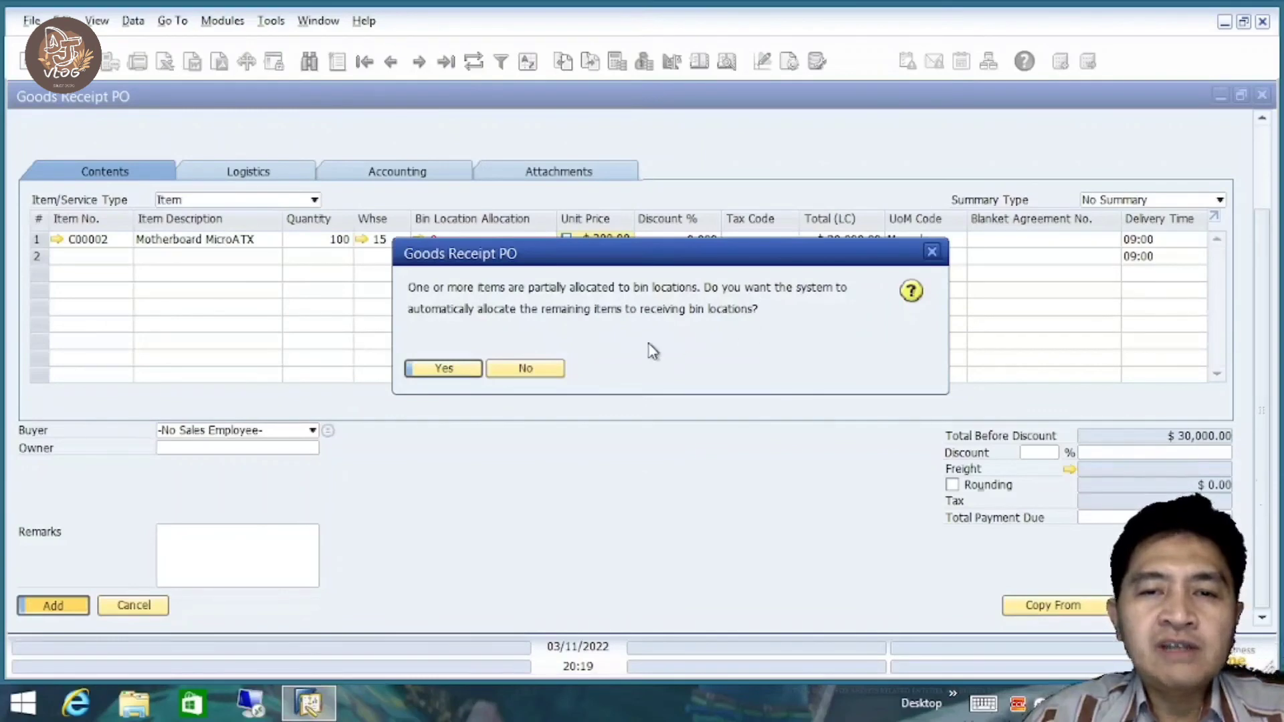
click(468, 371)
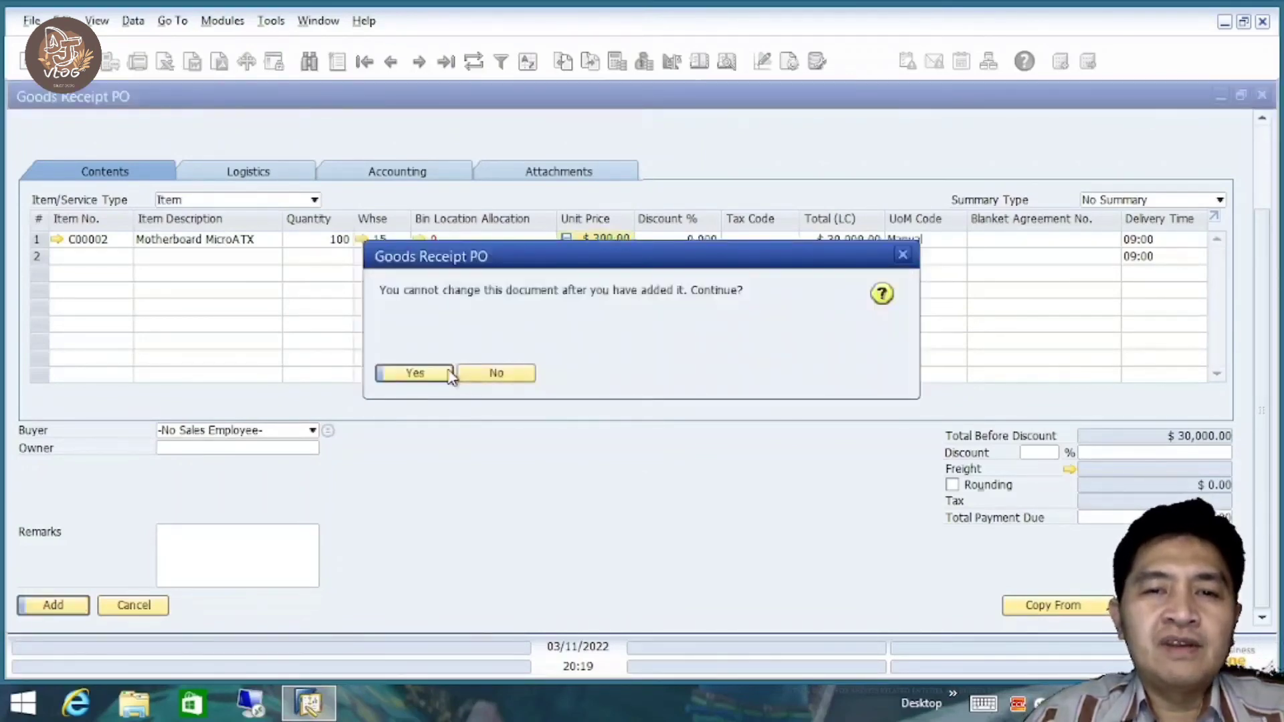
click(426, 377)
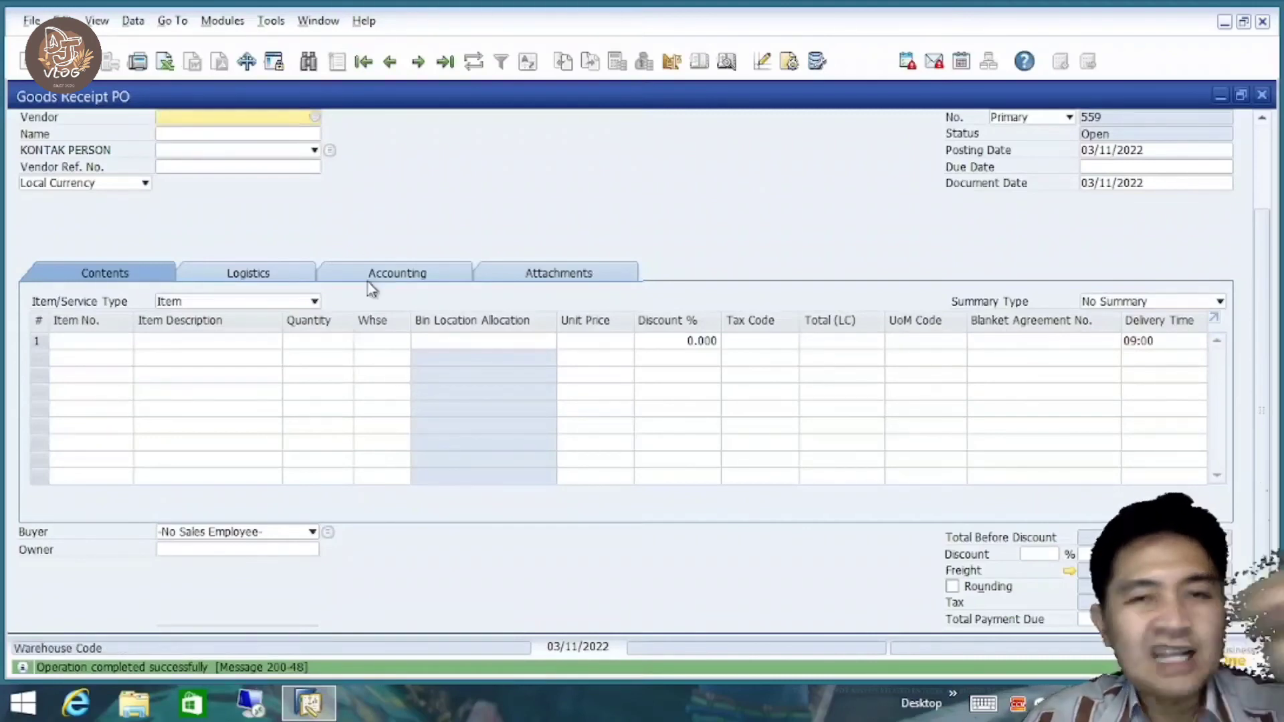
Open the most recent Goods Receipt PO, view the master data of item C00002, and minimize the receipt.
click(445, 61)
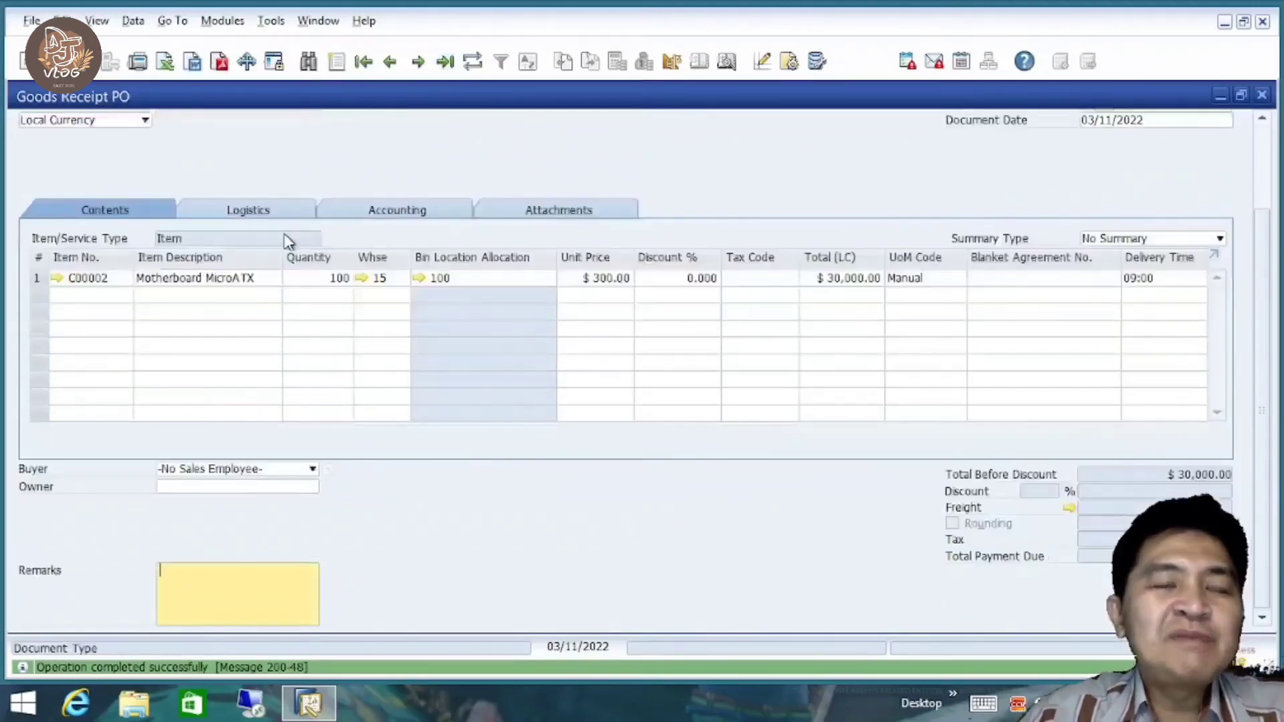
click(57, 279)
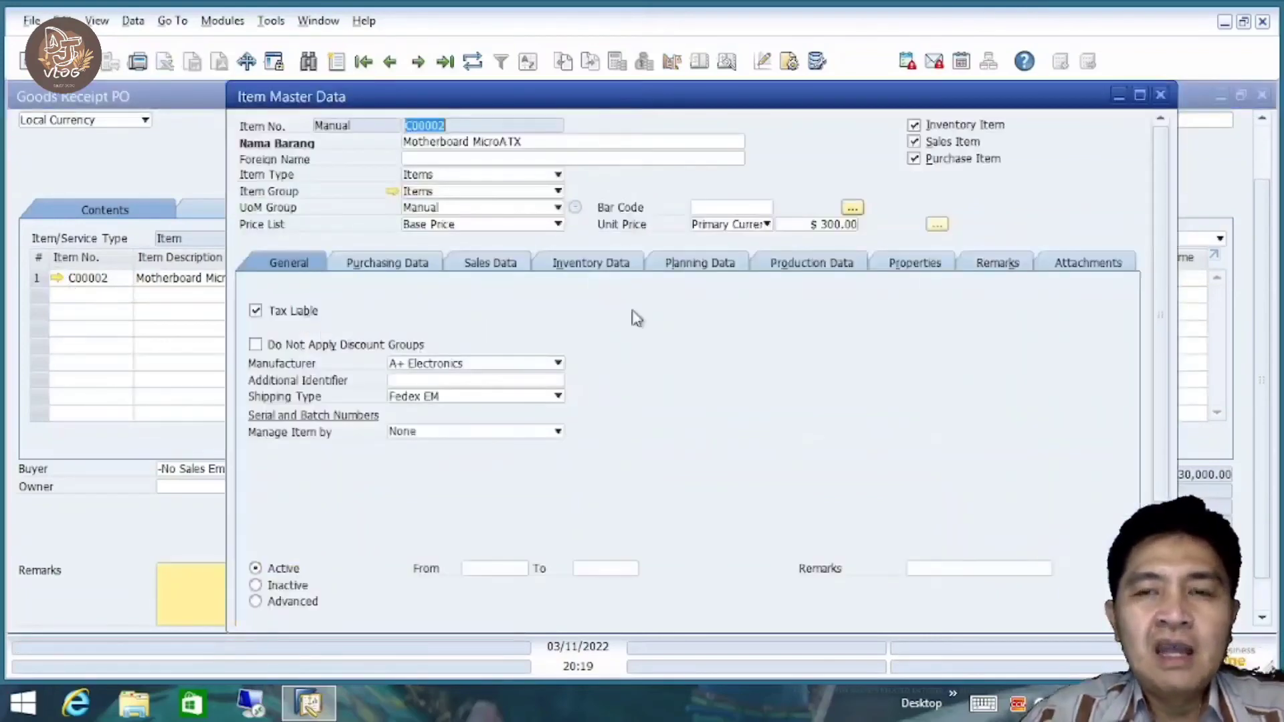
click(1159, 93)
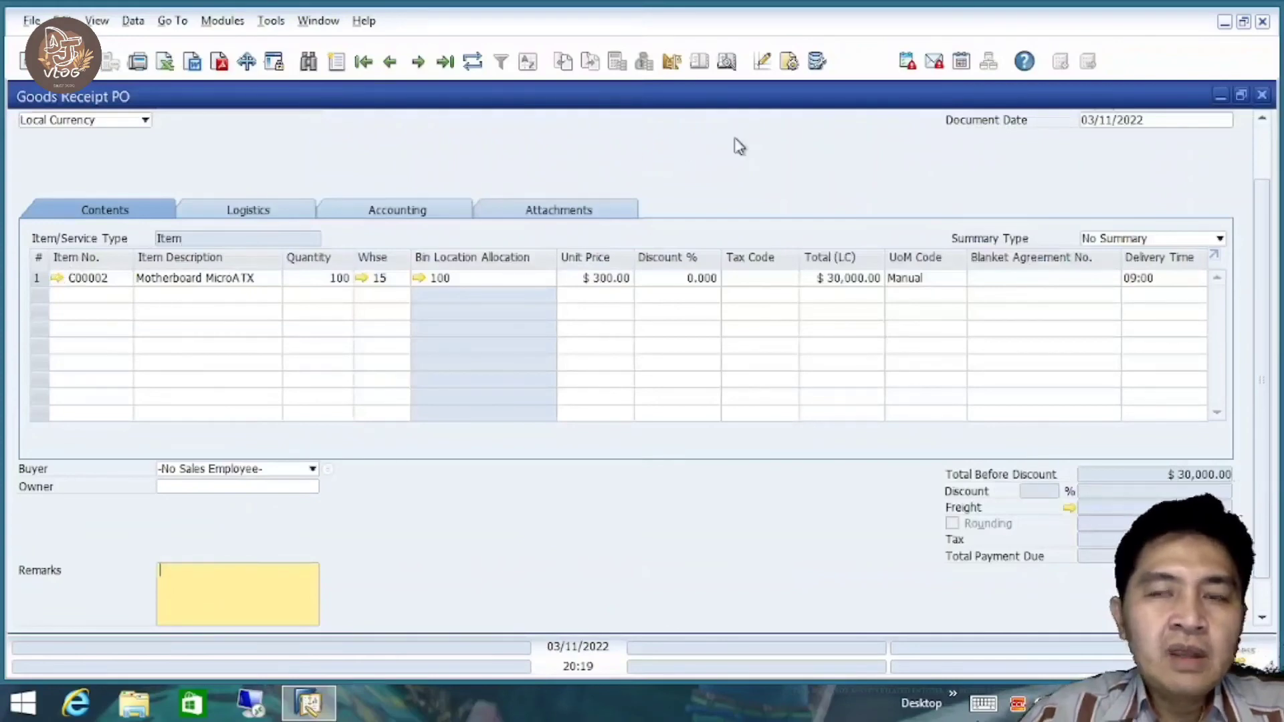
click(1221, 96)
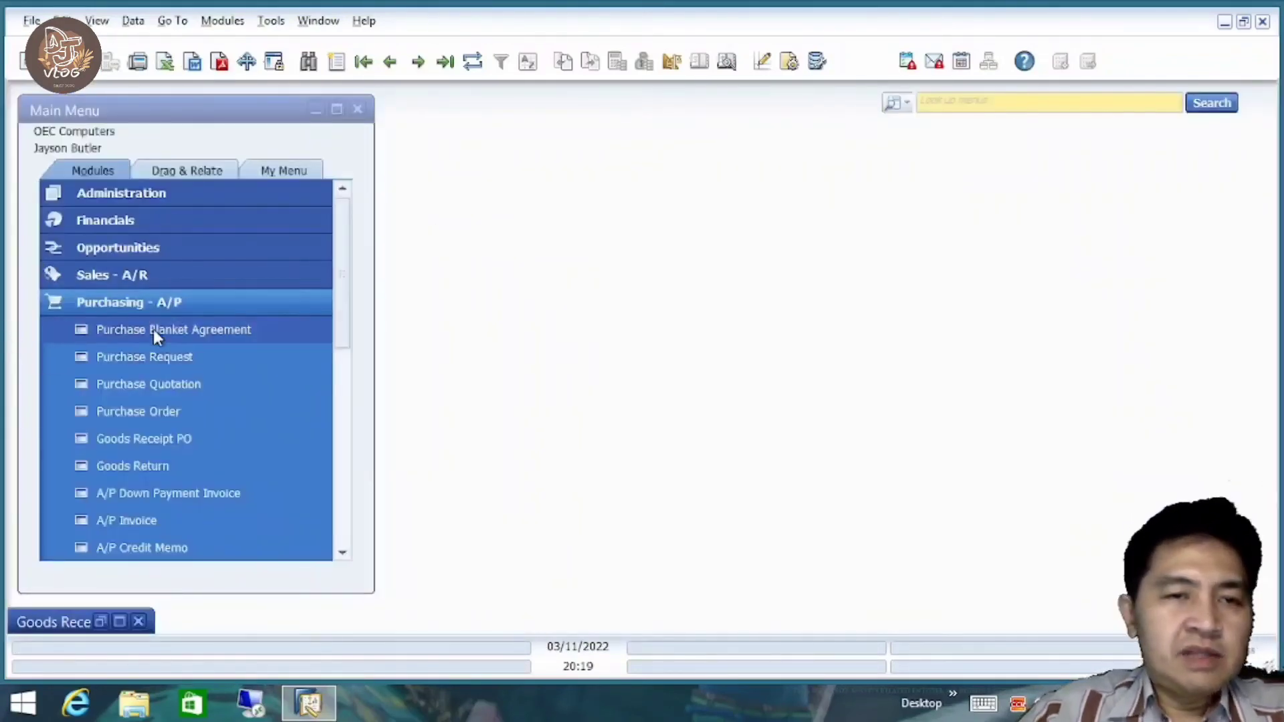
Open the Bin Location Content List report from the inventory reports.
click(150, 303)
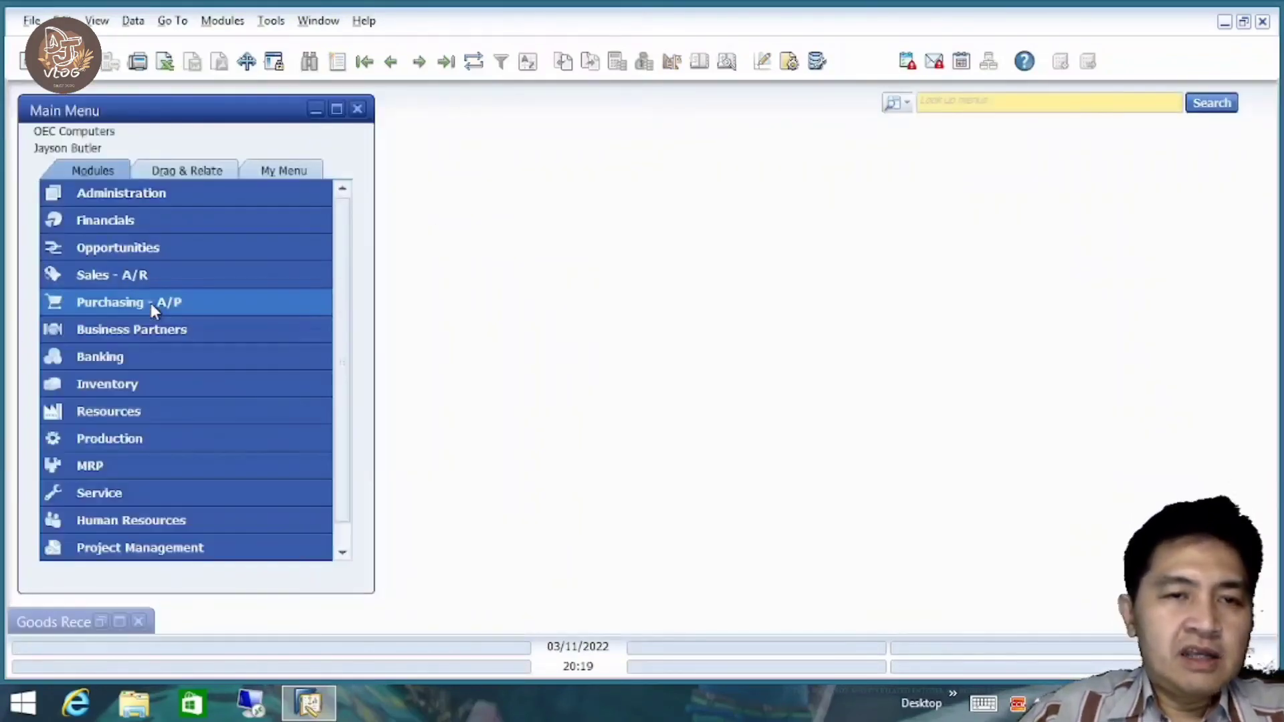
click(142, 386)
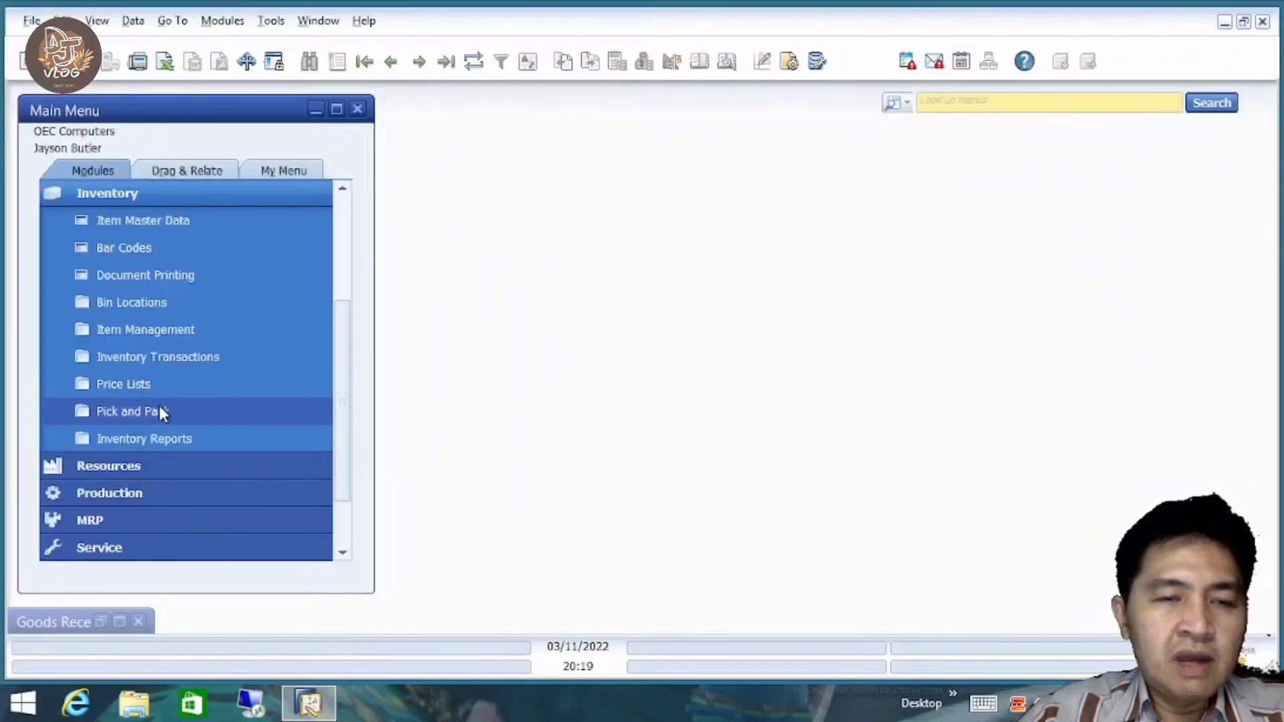
click(181, 306)
click(178, 310)
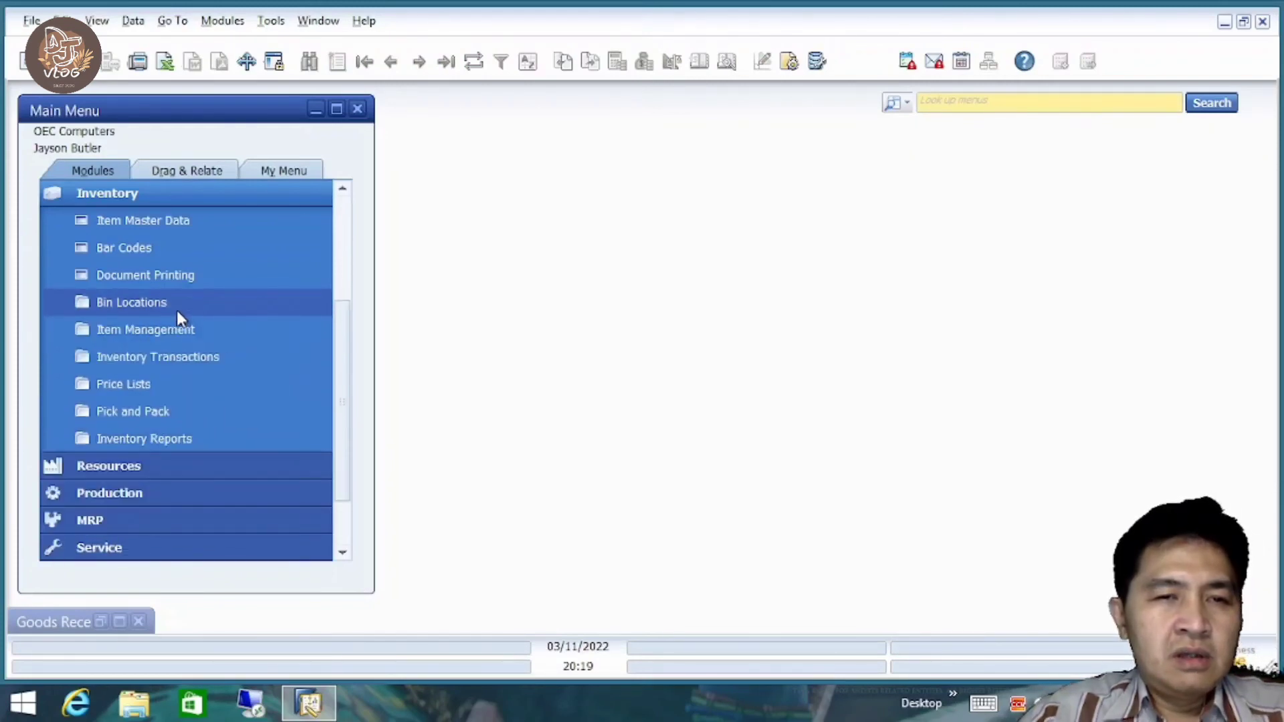
click(154, 435)
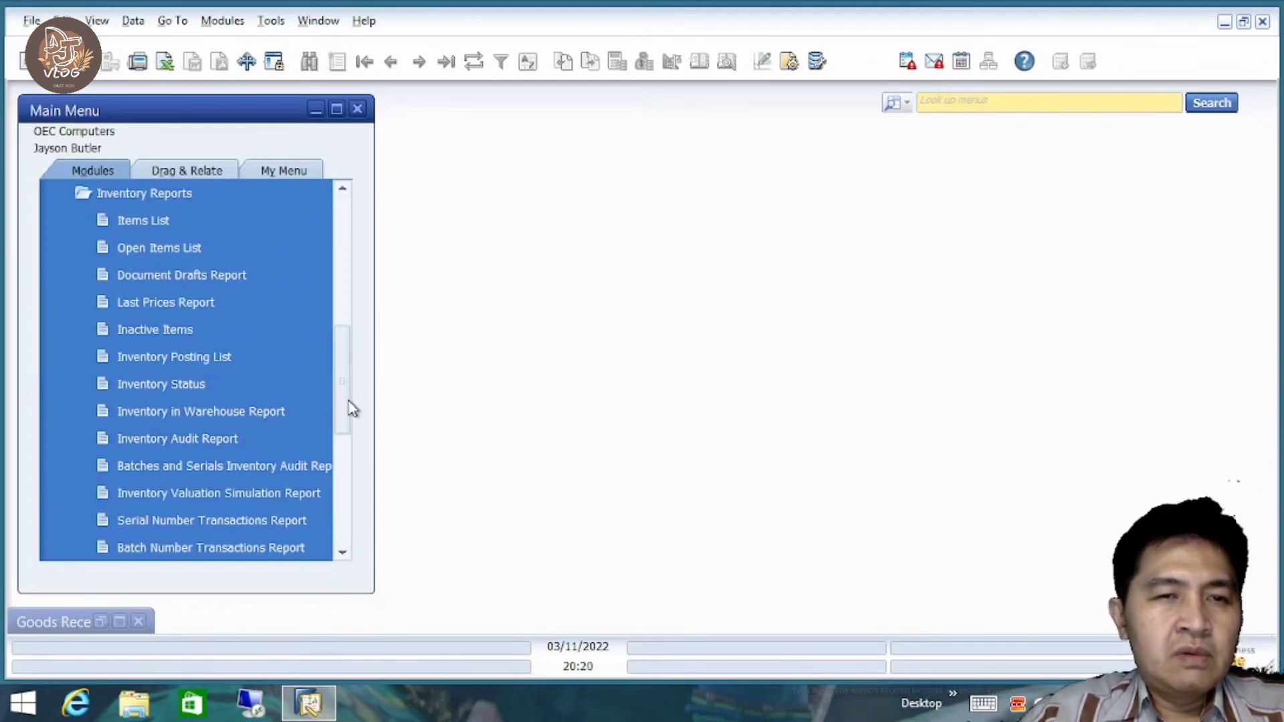
scroll(348, 403, down, 1)
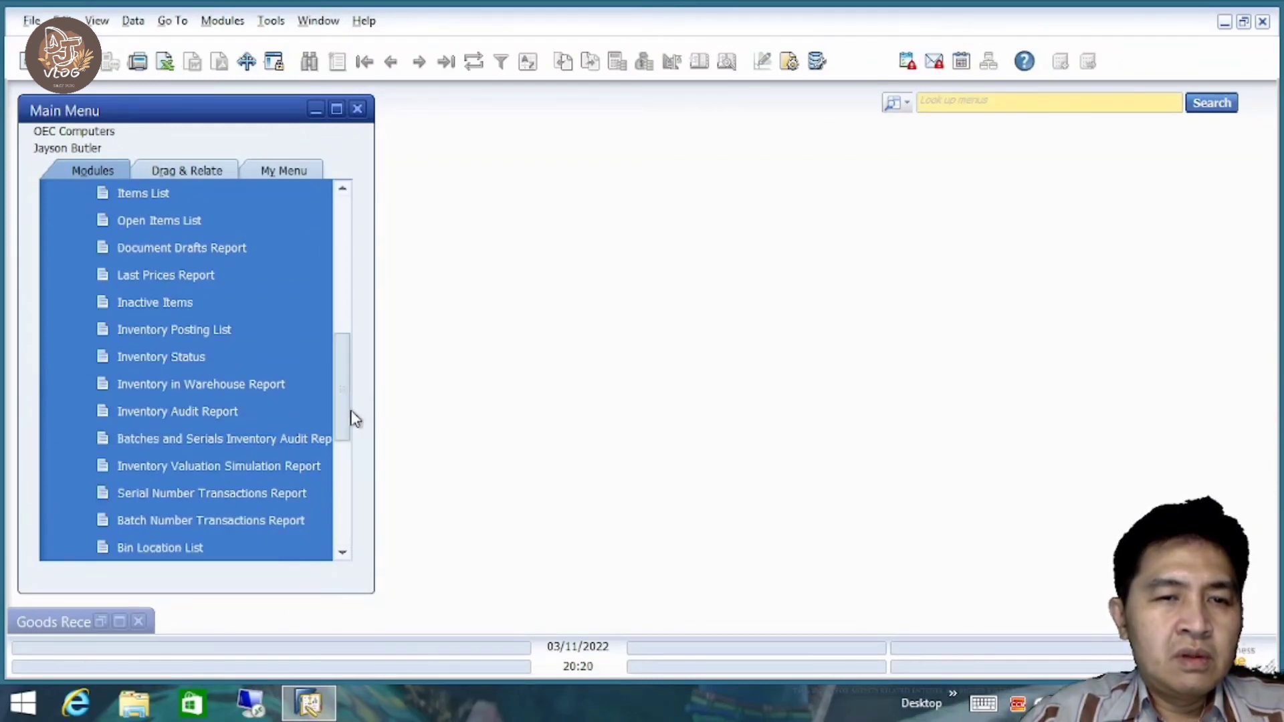
scroll(350, 416, down, 4)
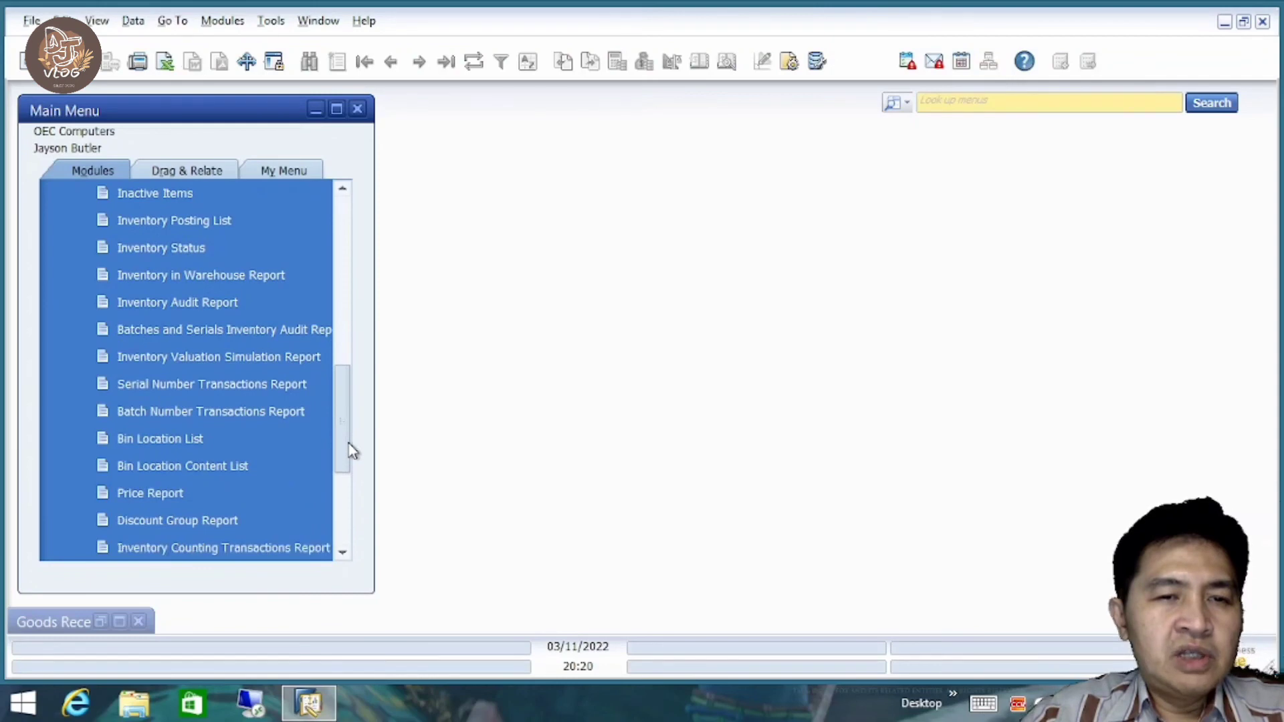
scroll(351, 454, down, 3)
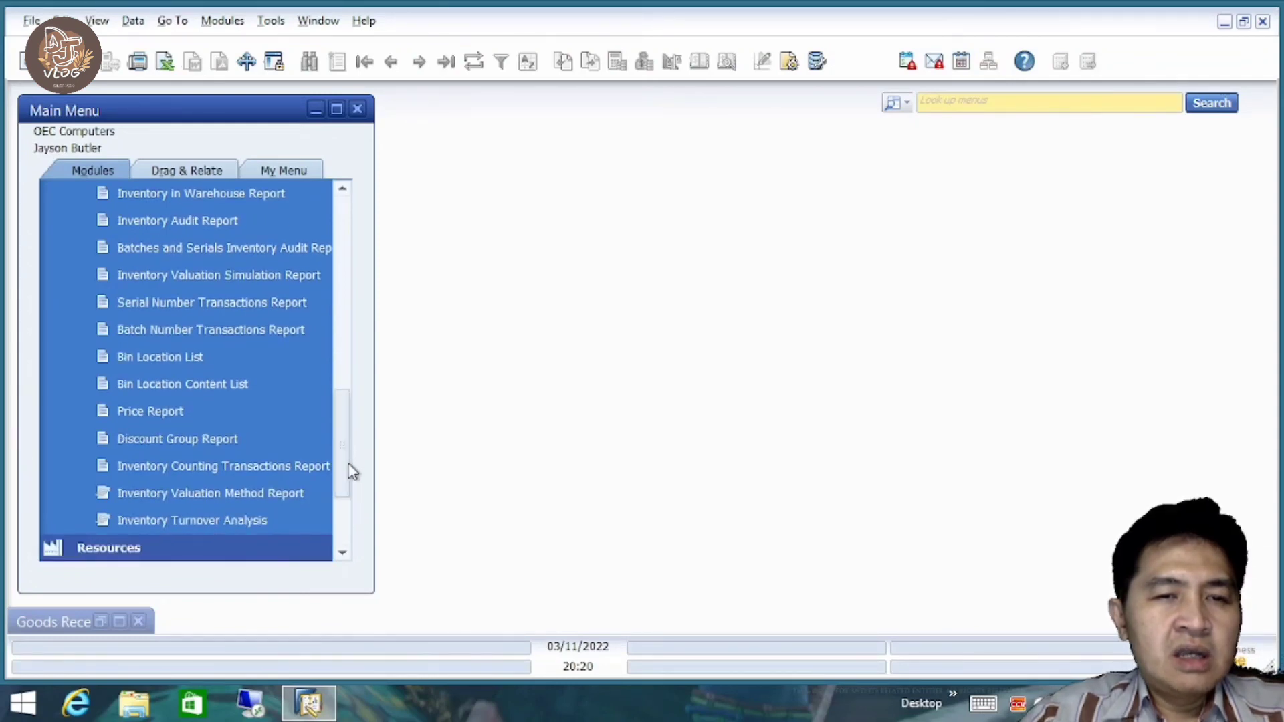
click(234, 385)
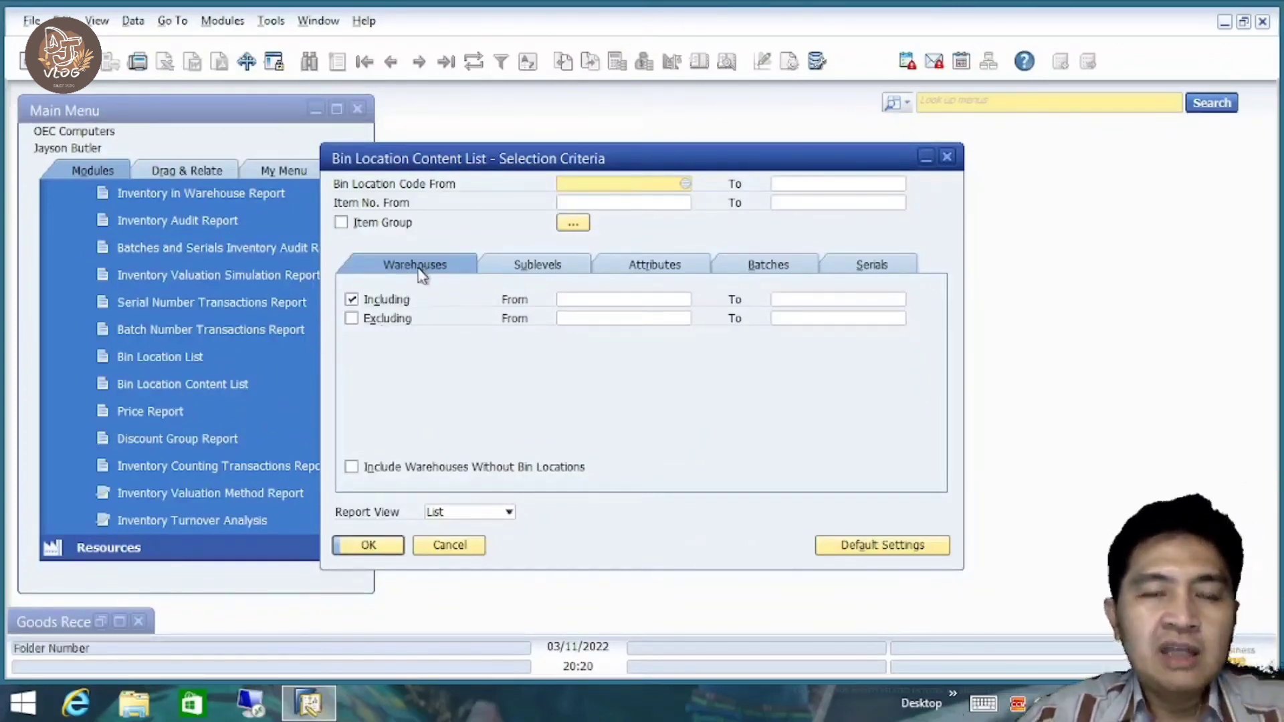
Review the sublevel, attribute, batch and serial selection criteria of the Bin Location Content List.
click(535, 268)
click(654, 267)
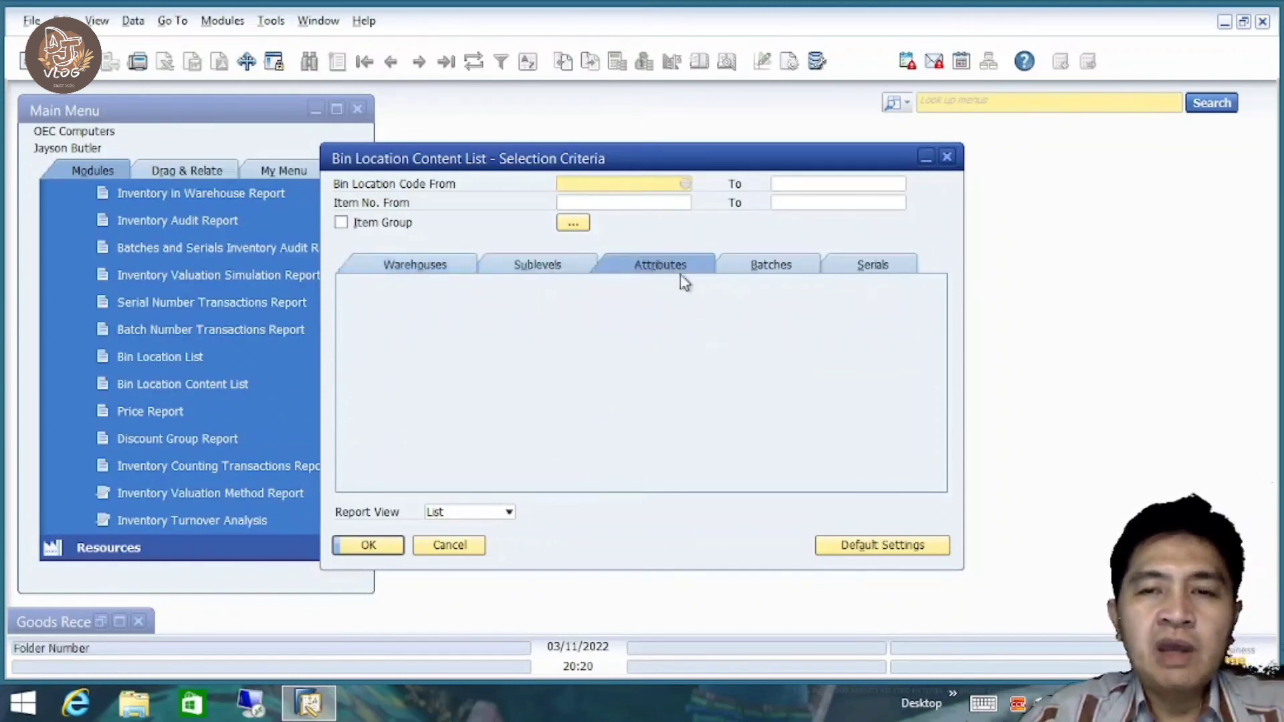
click(783, 266)
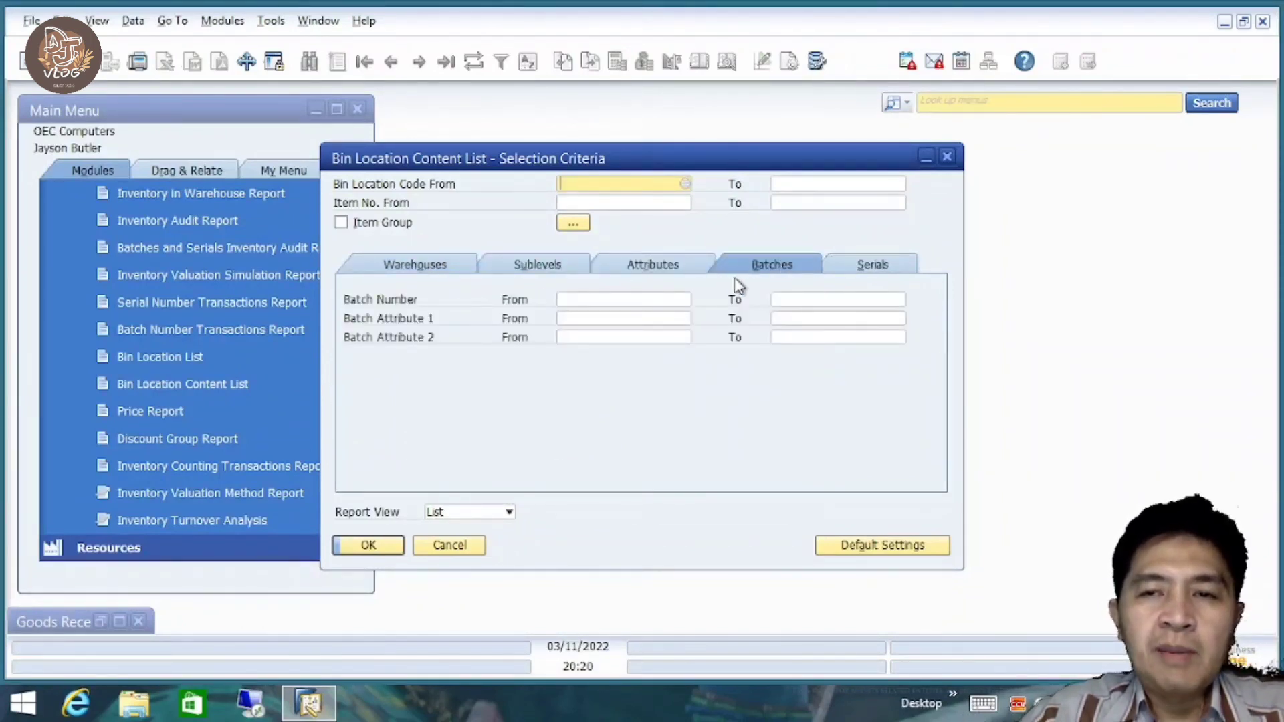
click(873, 266)
click(769, 267)
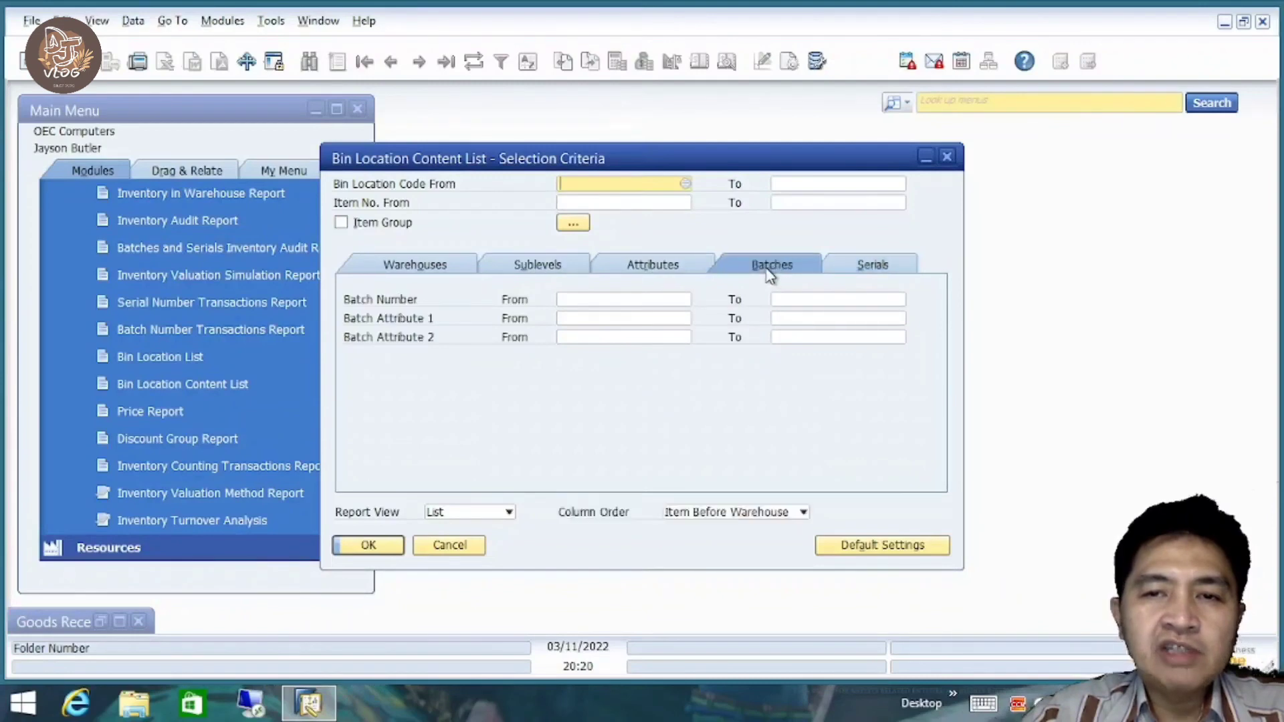
Run the Bin Location Content List for warehouse 15 only, examine the quantity in each bin, and close the report.
click(415, 265)
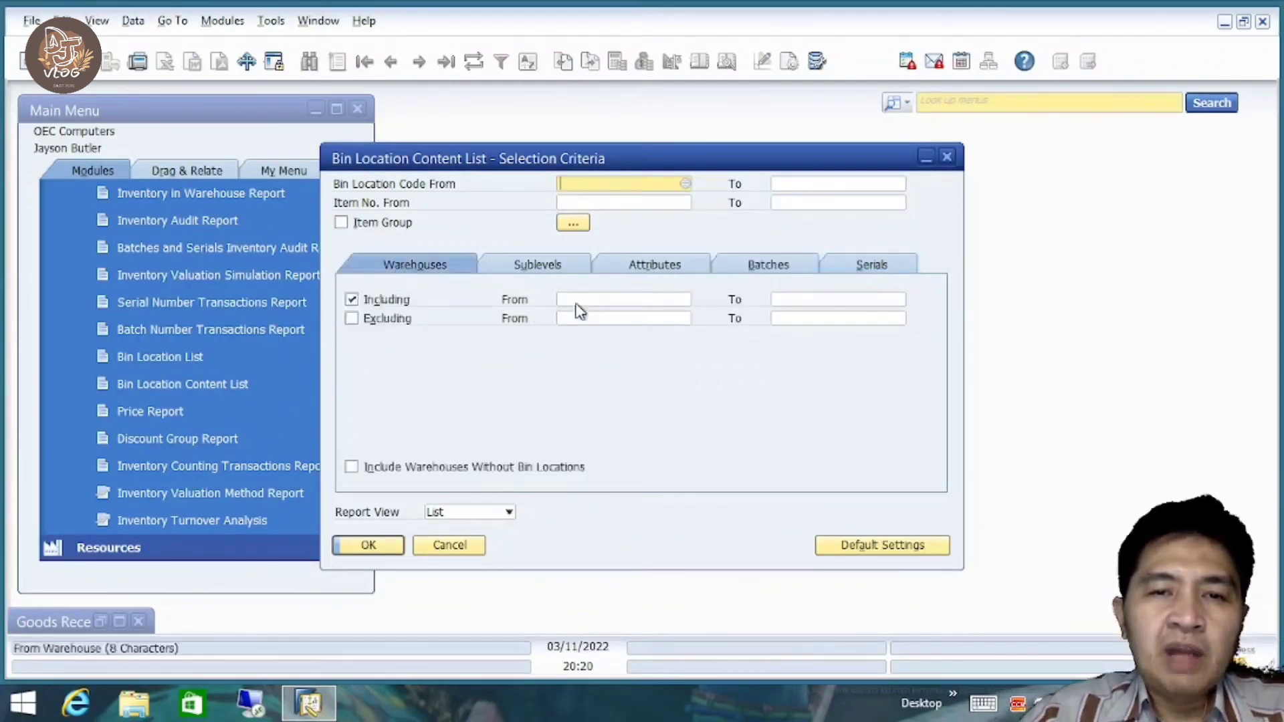
click(606, 300)
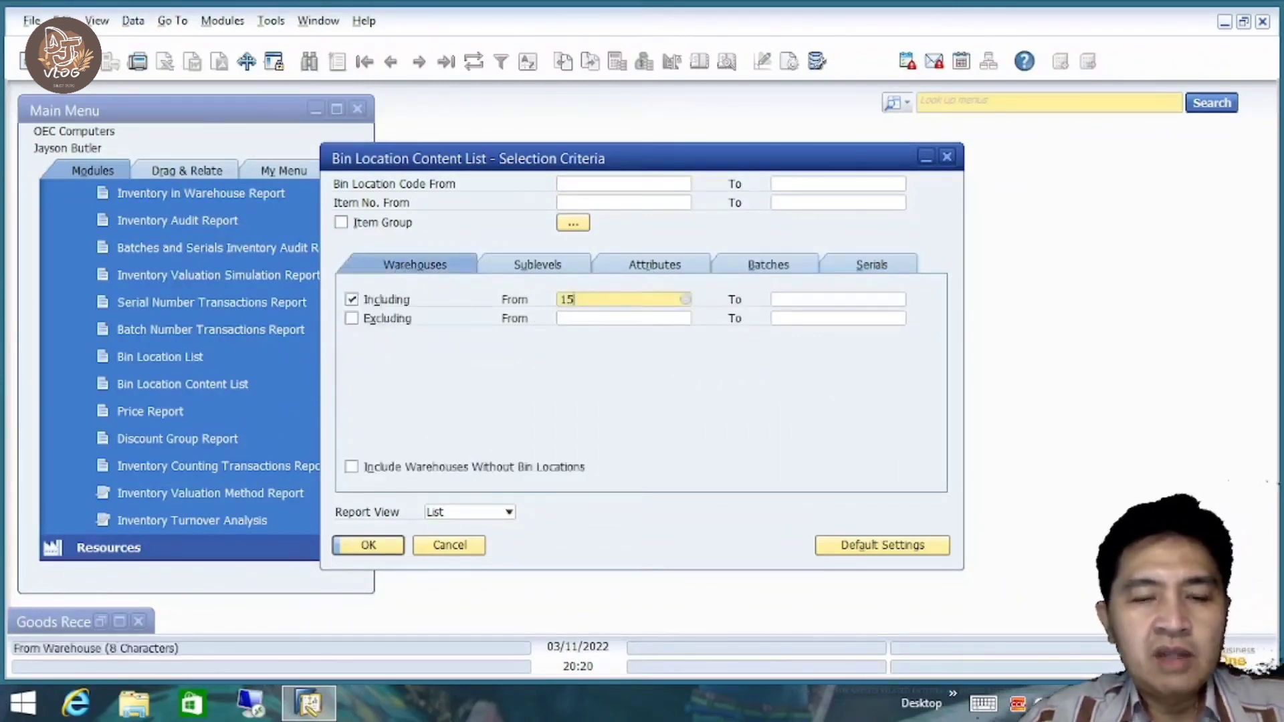
key(Tab)
text(15)
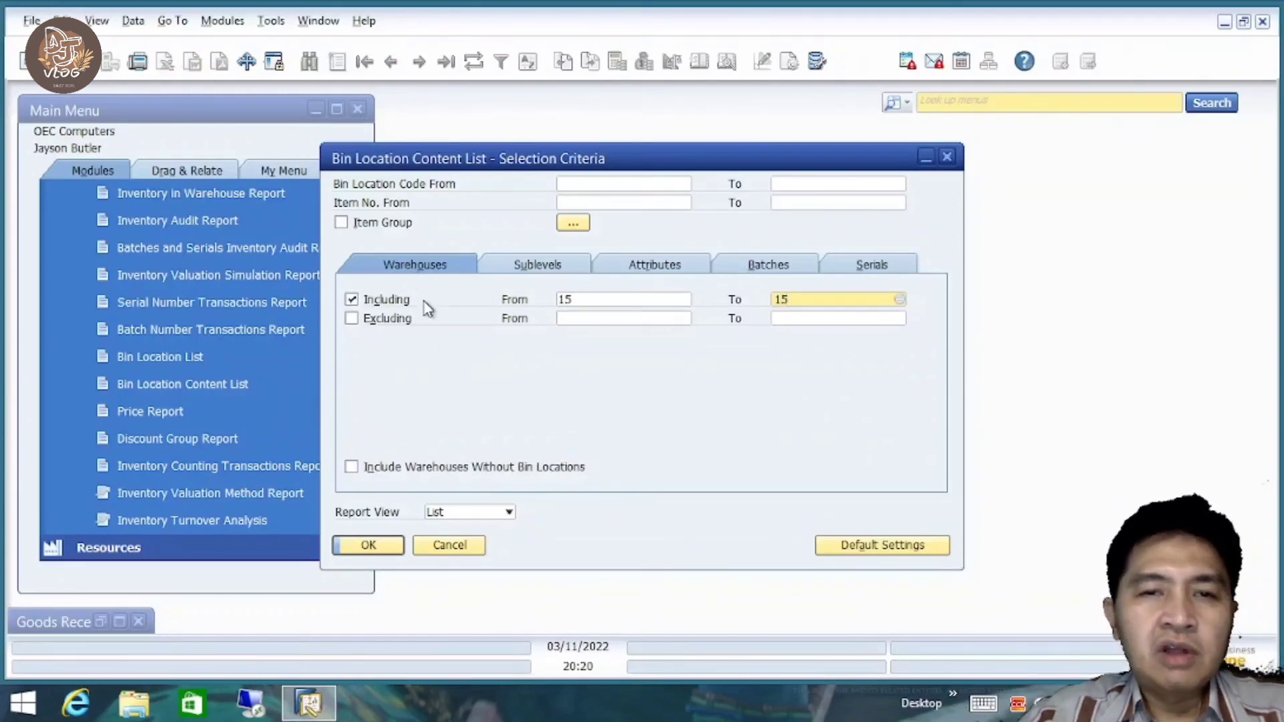
click(368, 547)
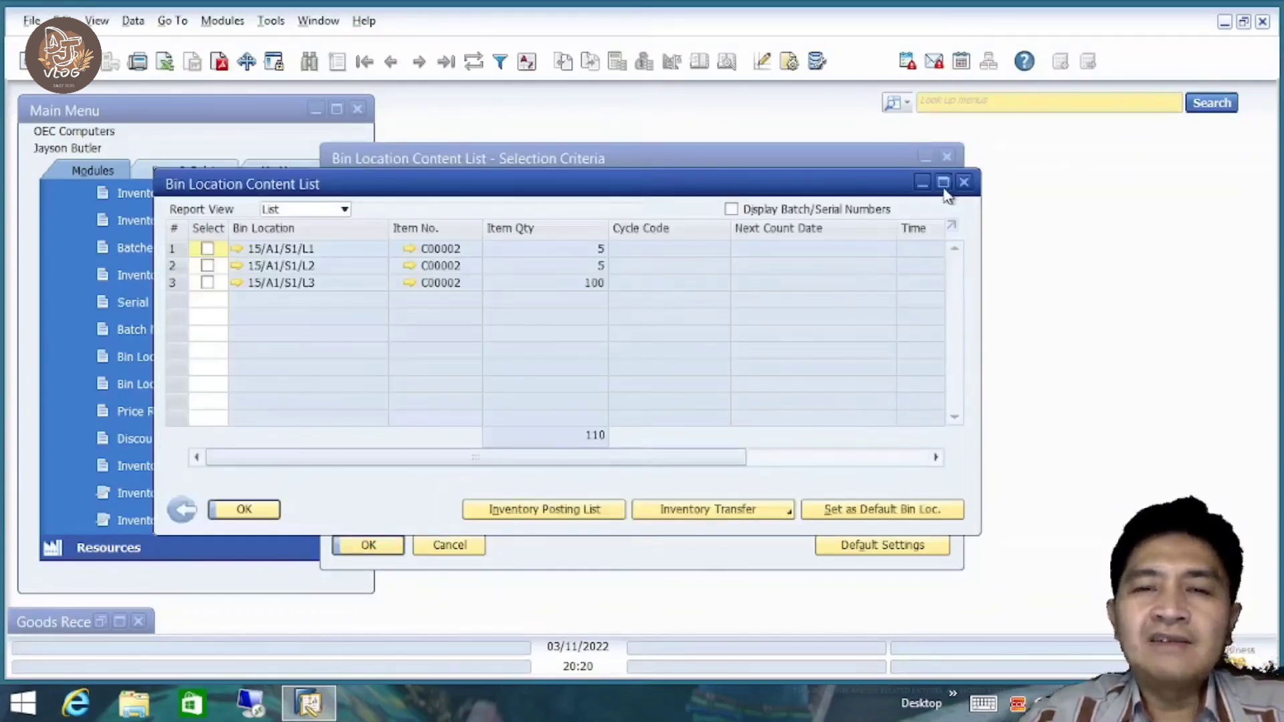
click(943, 182)
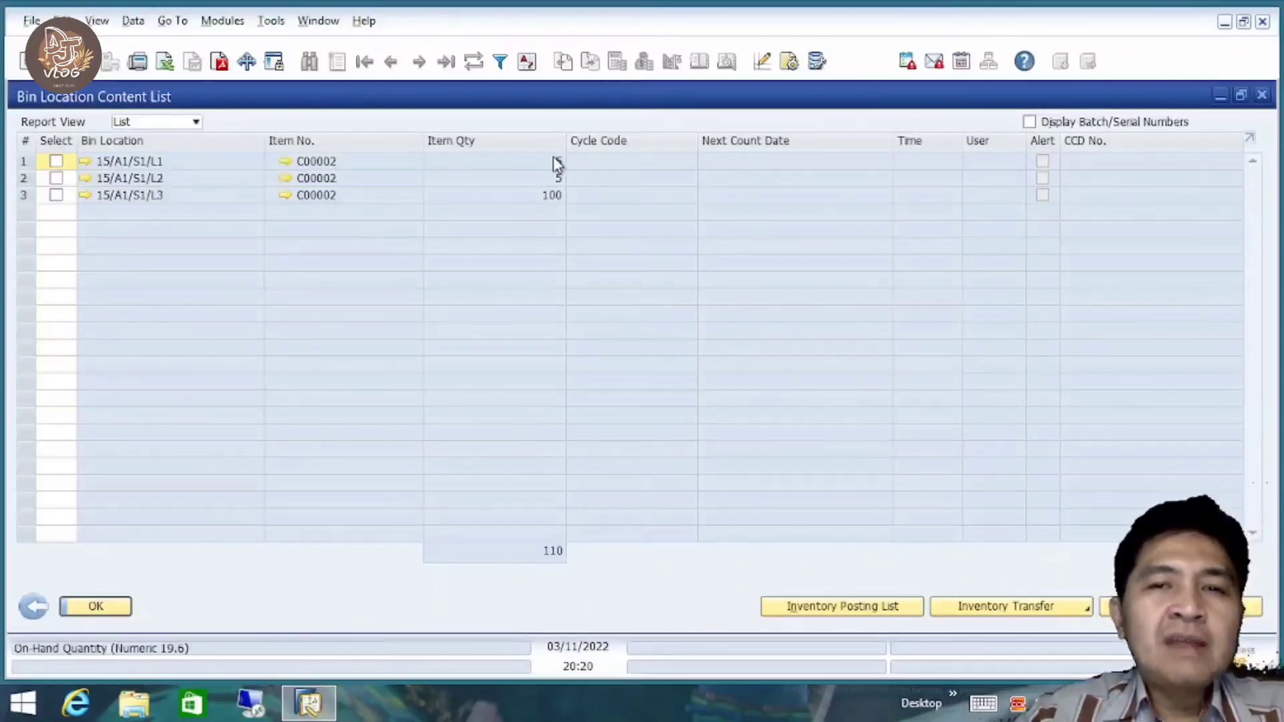
click(86, 610)
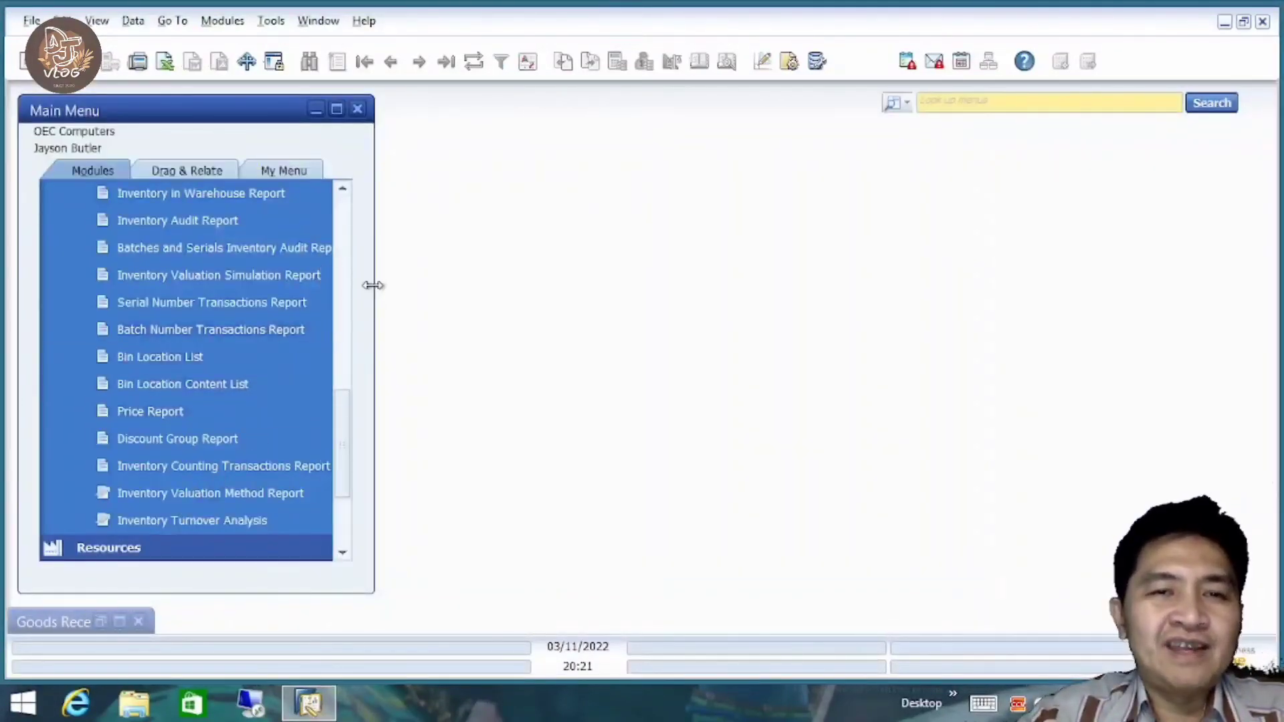
Restore the minimized Goods Receipt PO, duplicate it, and assign vendor Angin Puyuh, updating the document rows to the vendor's data.
click(120, 623)
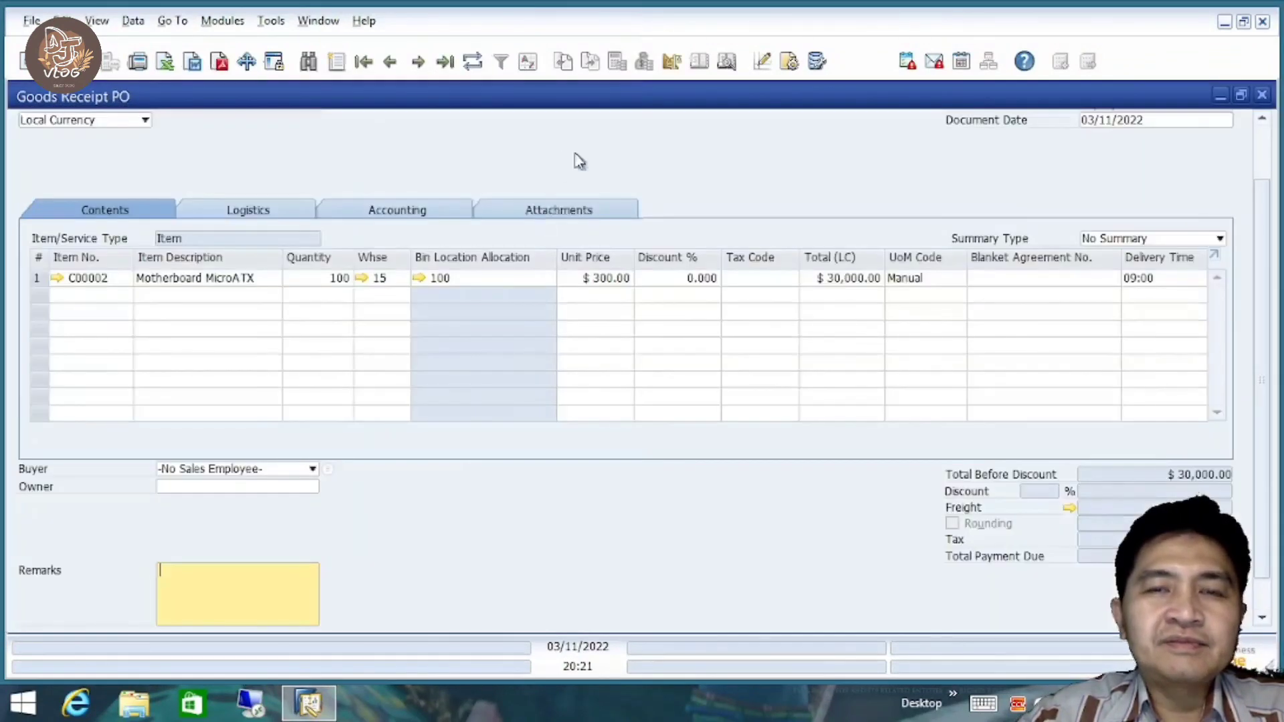
right_click(525, 134)
click(595, 181)
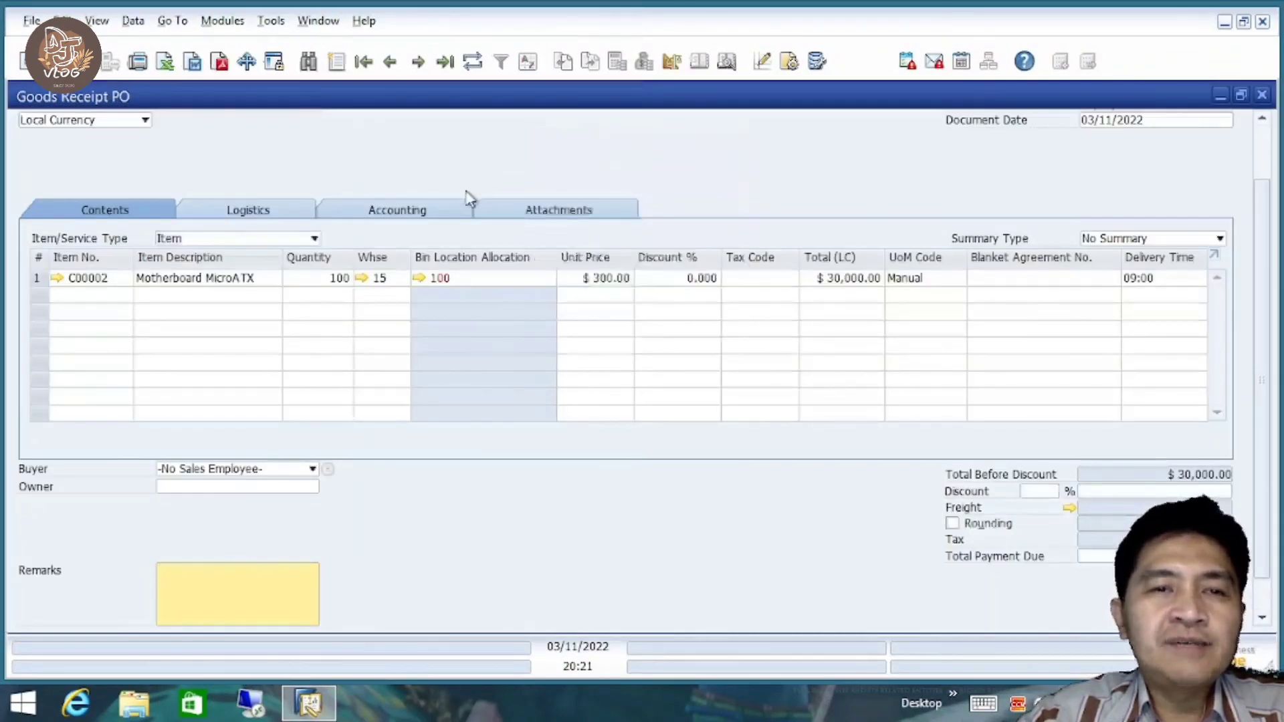
key(Tab)
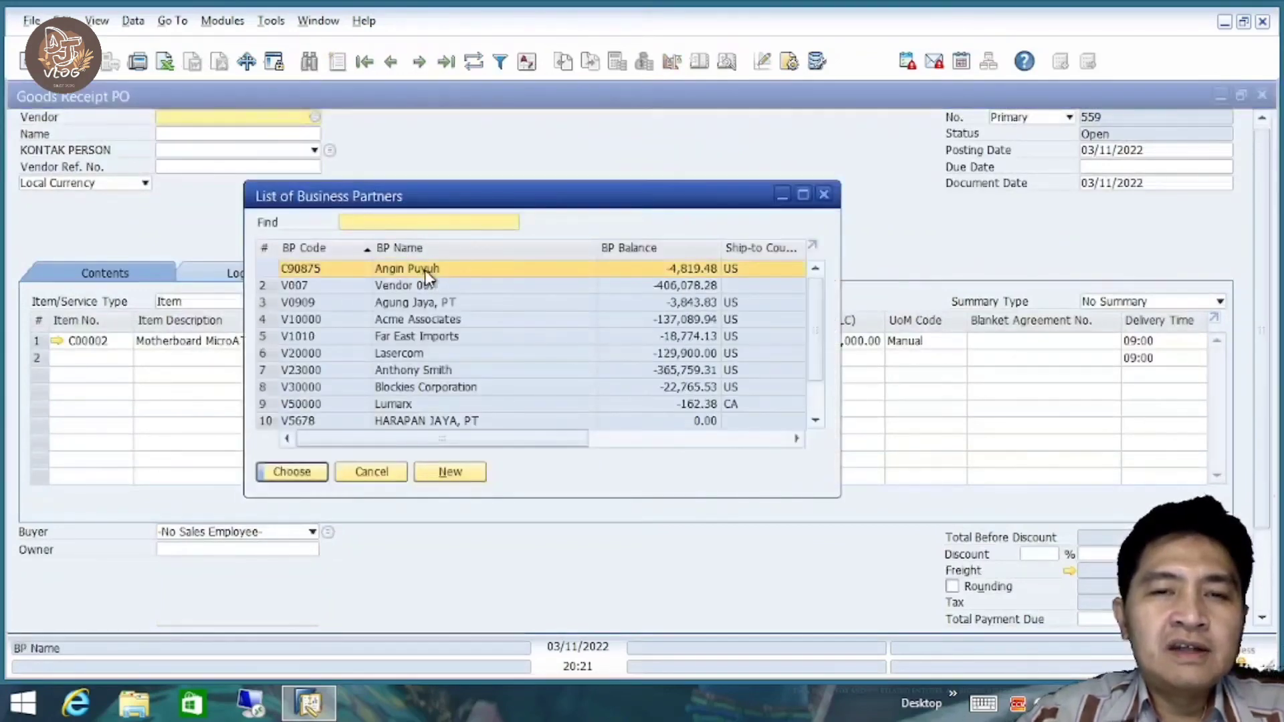
double_click(424, 270)
click(414, 399)
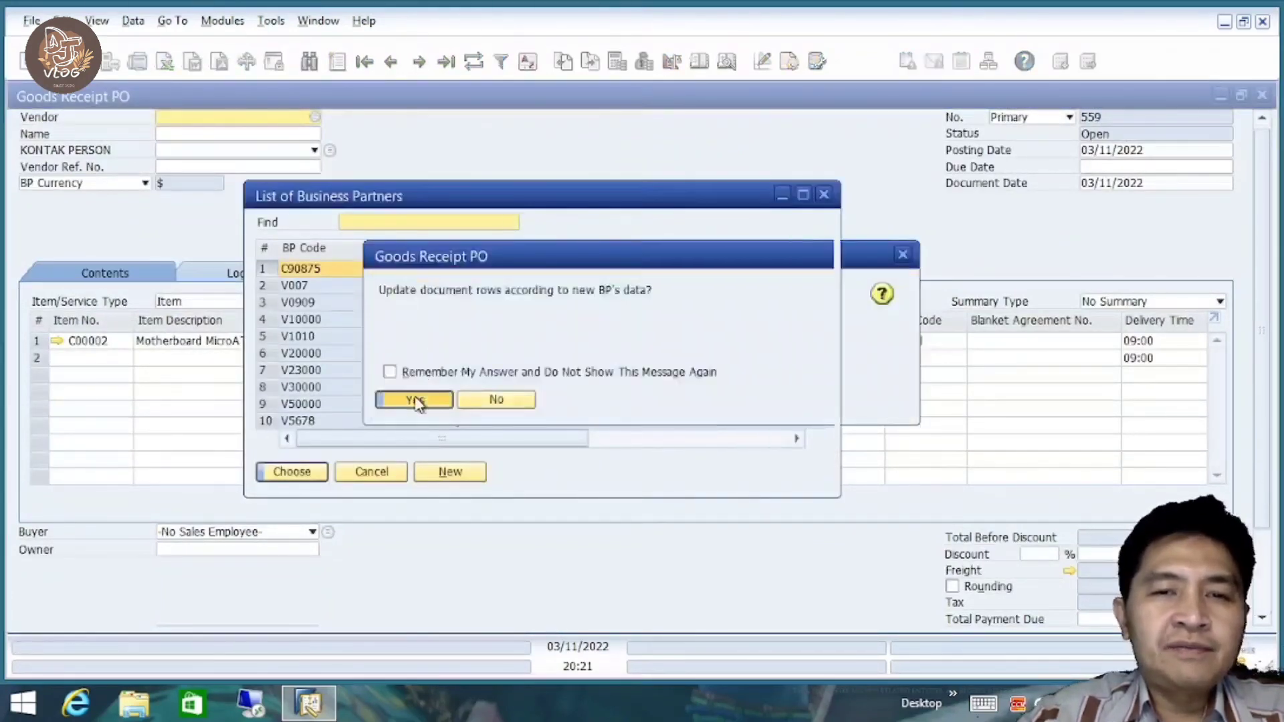
click(292, 472)
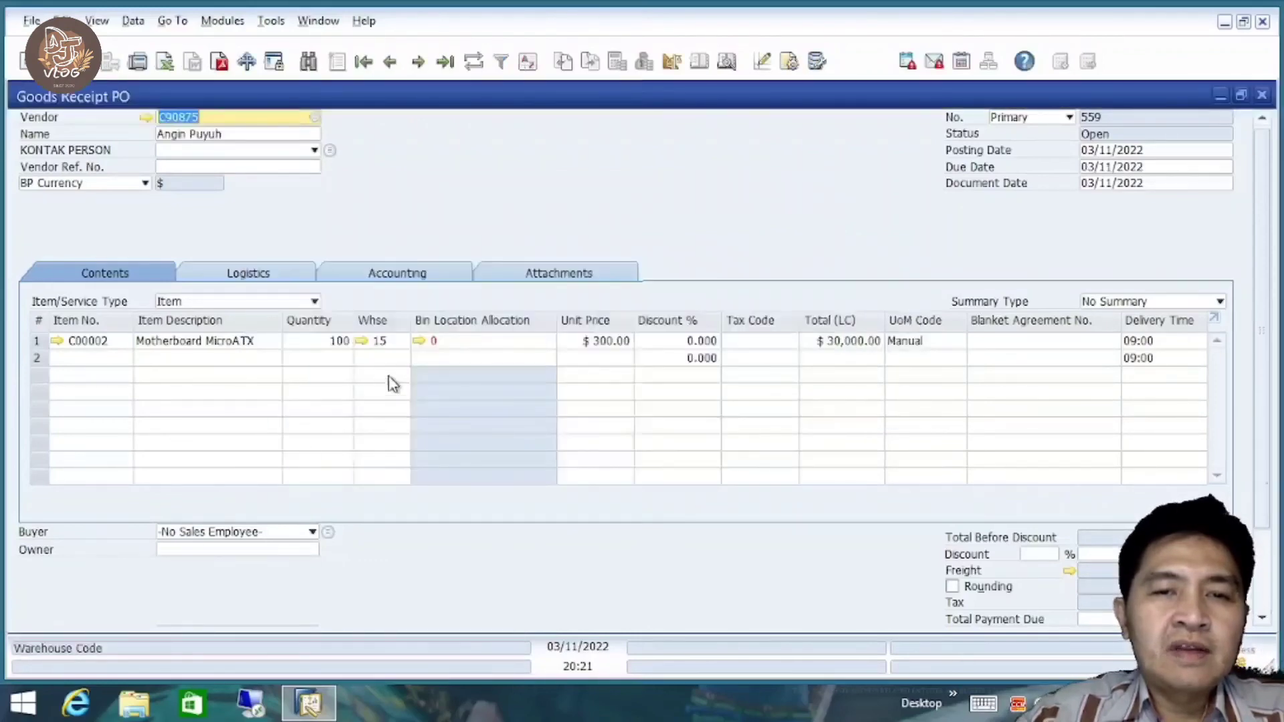
Set the quantity of item C00002 in row 1 to 95.
click(348, 340)
text(9)
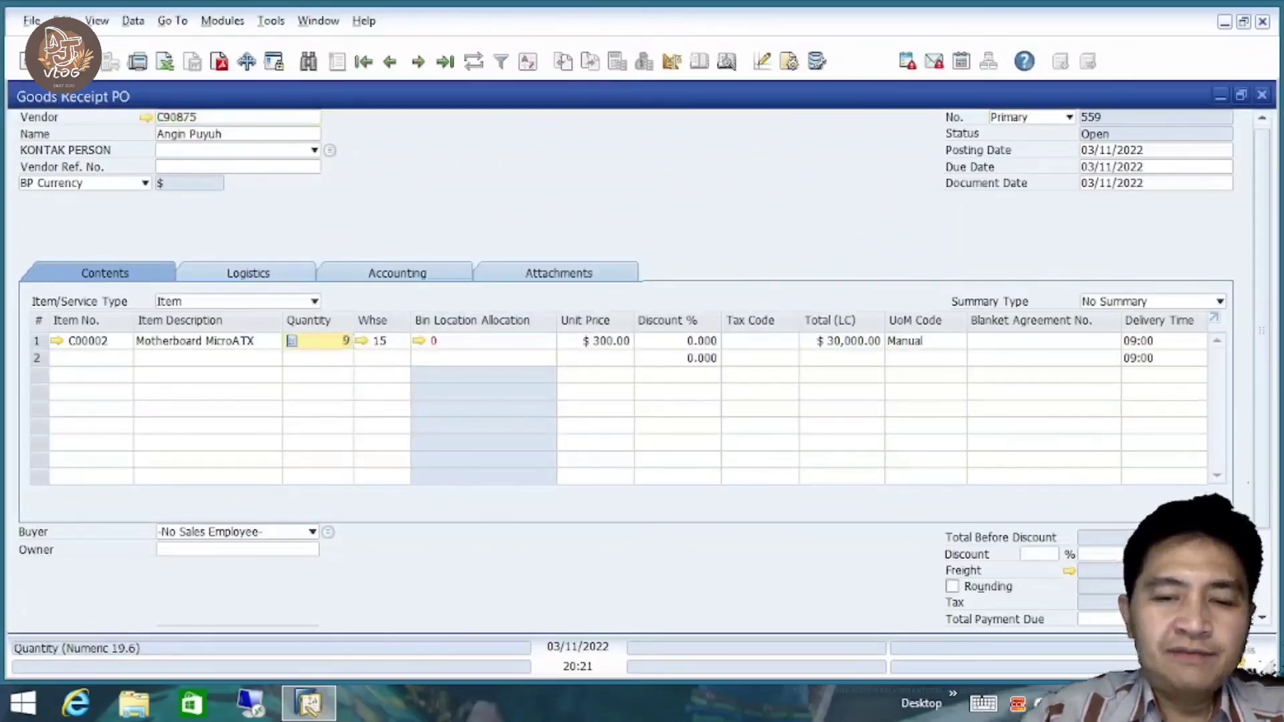
text(5)
key(Tab)
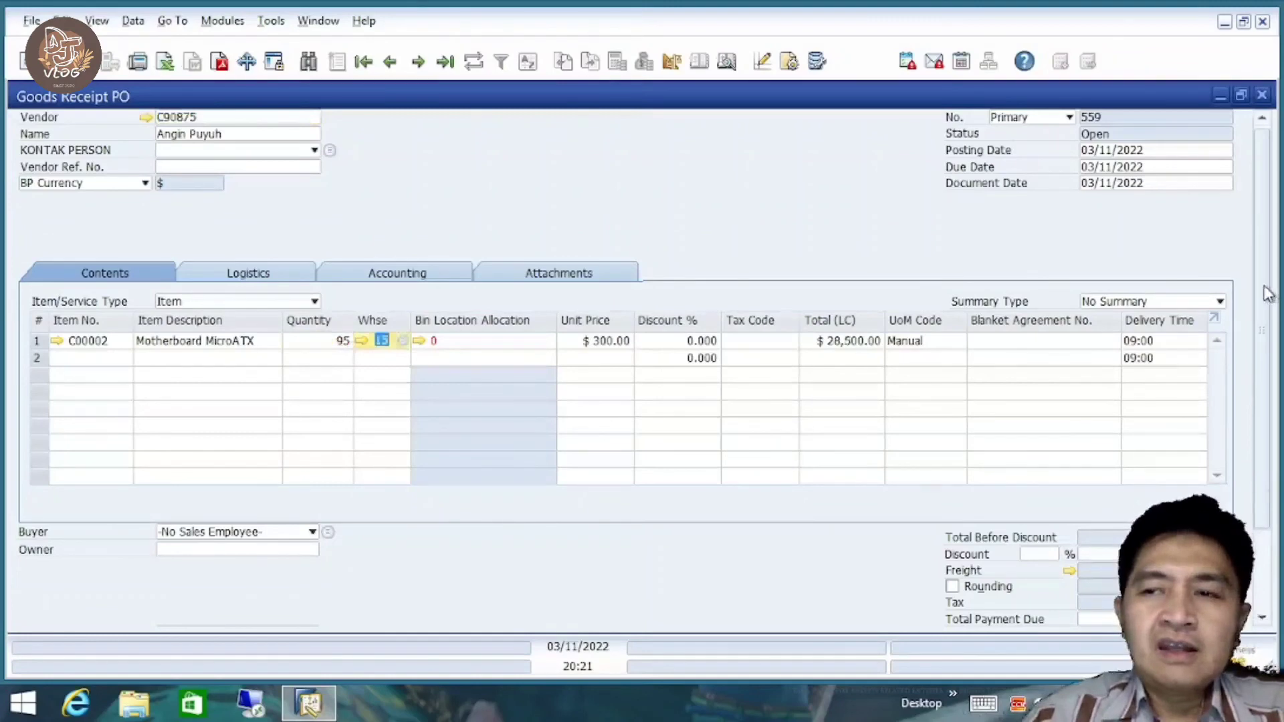
Add the duplicated Goods Receipt PO, accepting automatic allocation of the items to receiving bin locations.
drag(1264, 288, 1276, 419)
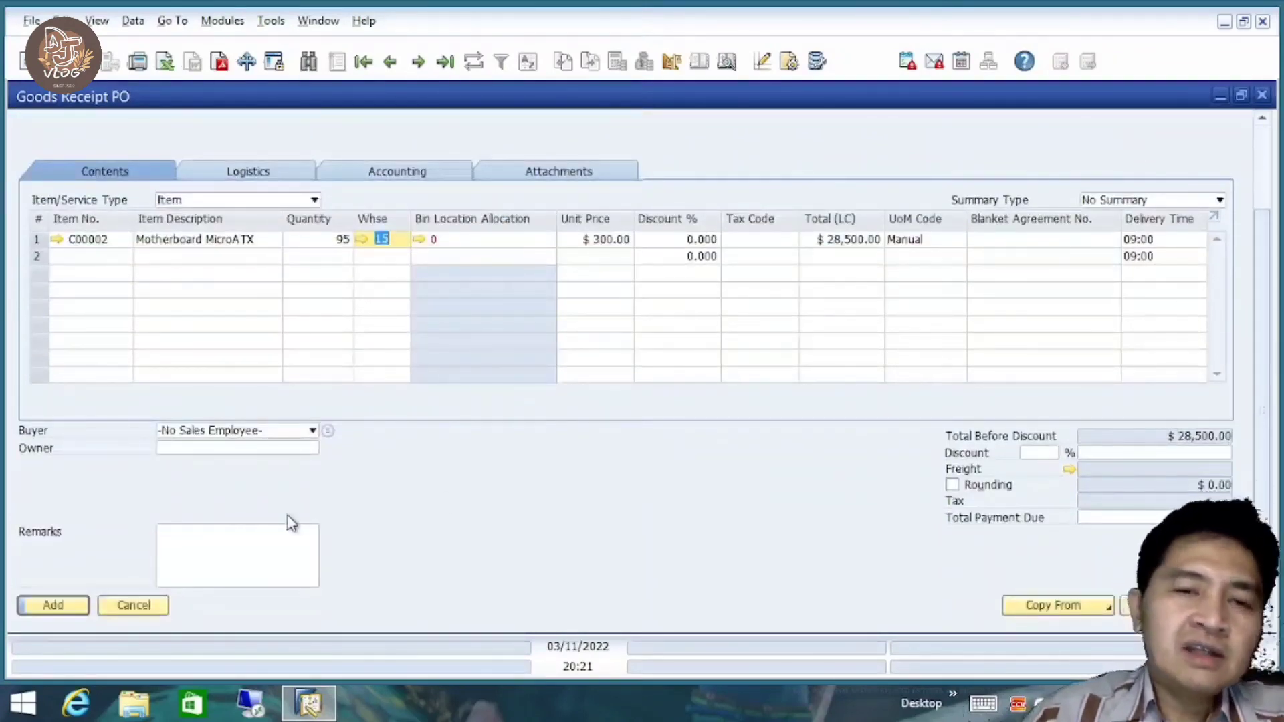
click(59, 609)
click(414, 372)
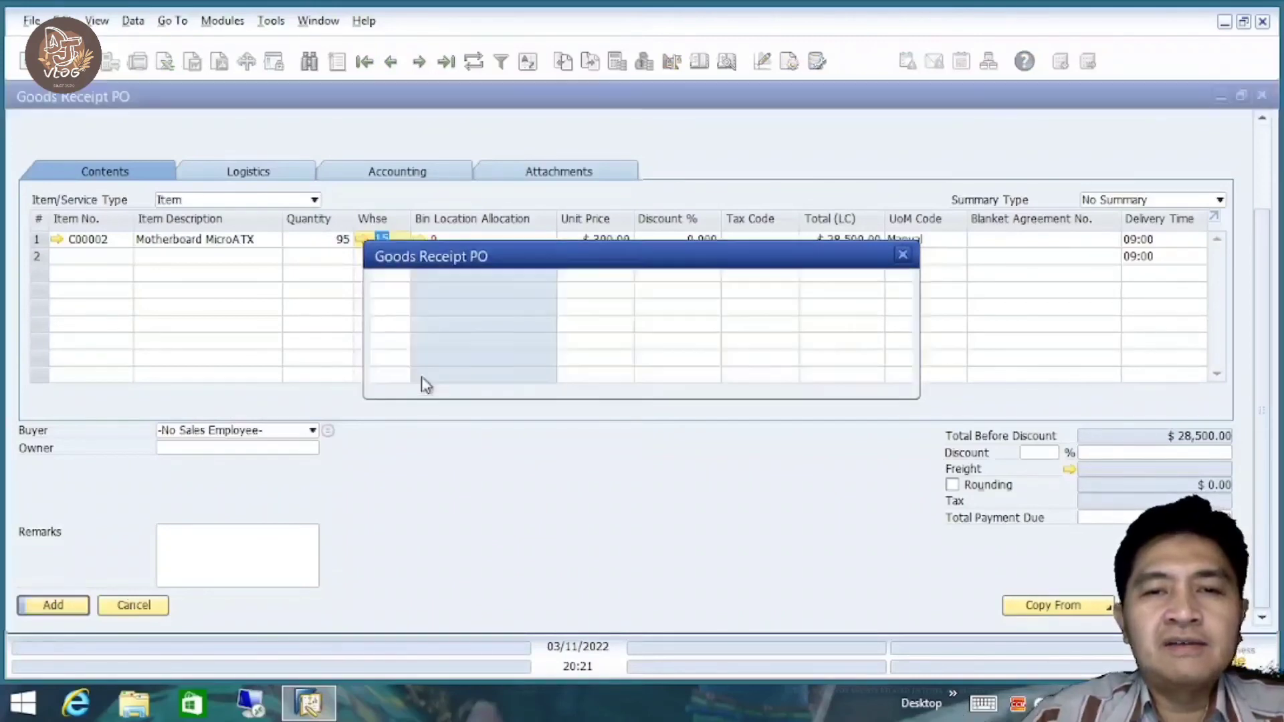
click(415, 371)
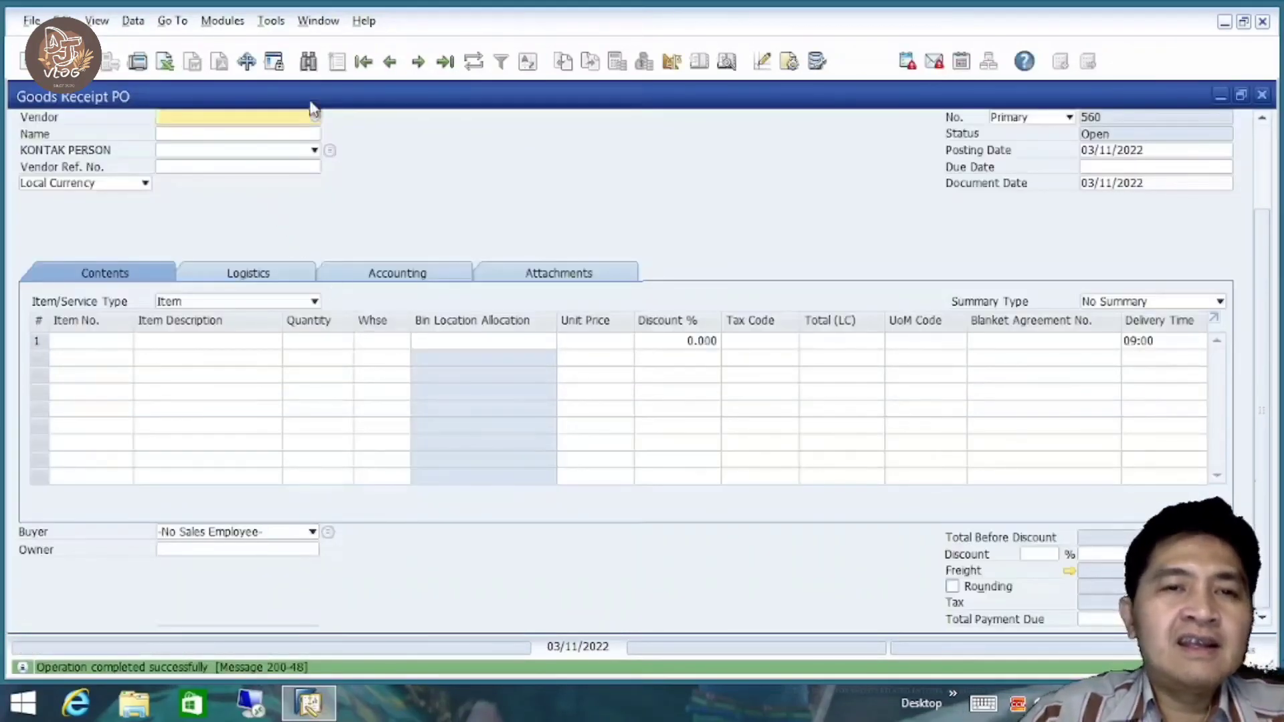
Open the newly added receipt, examine item C00002's Bin Location Content List from its master data, and view bin 15/A1/S2/L1.
click(440, 72)
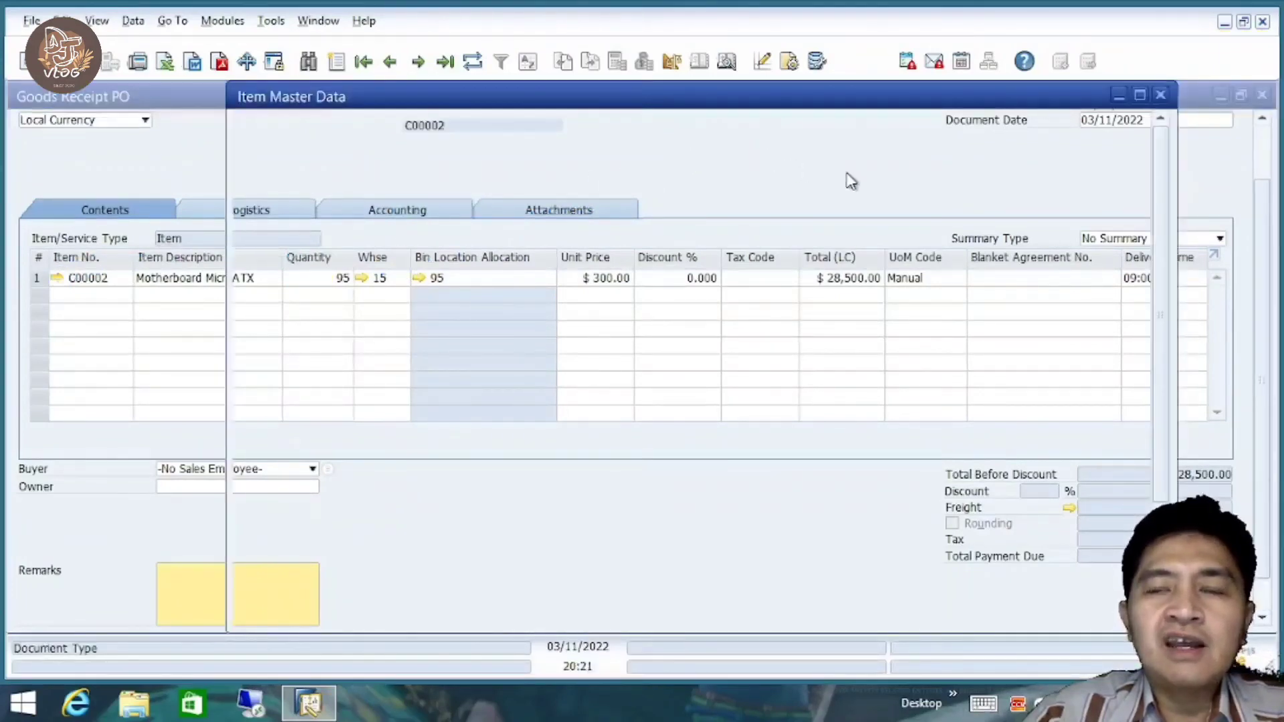
right_click(818, 159)
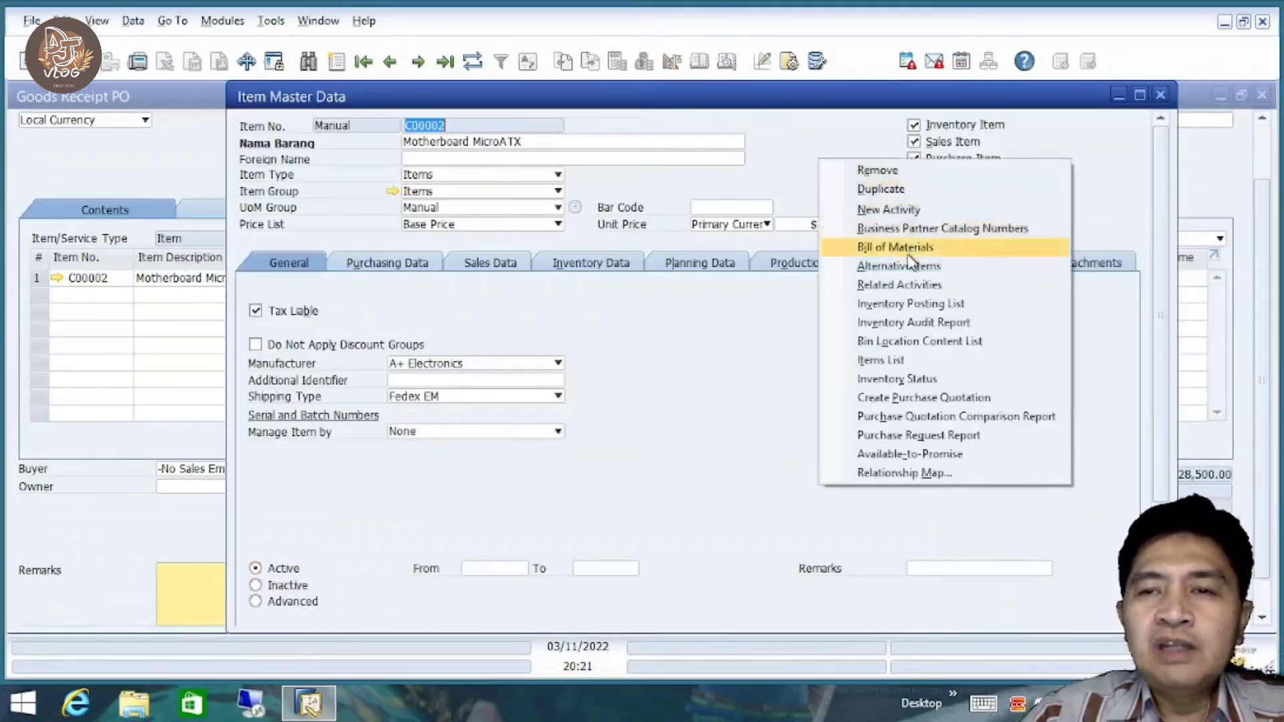
click(949, 344)
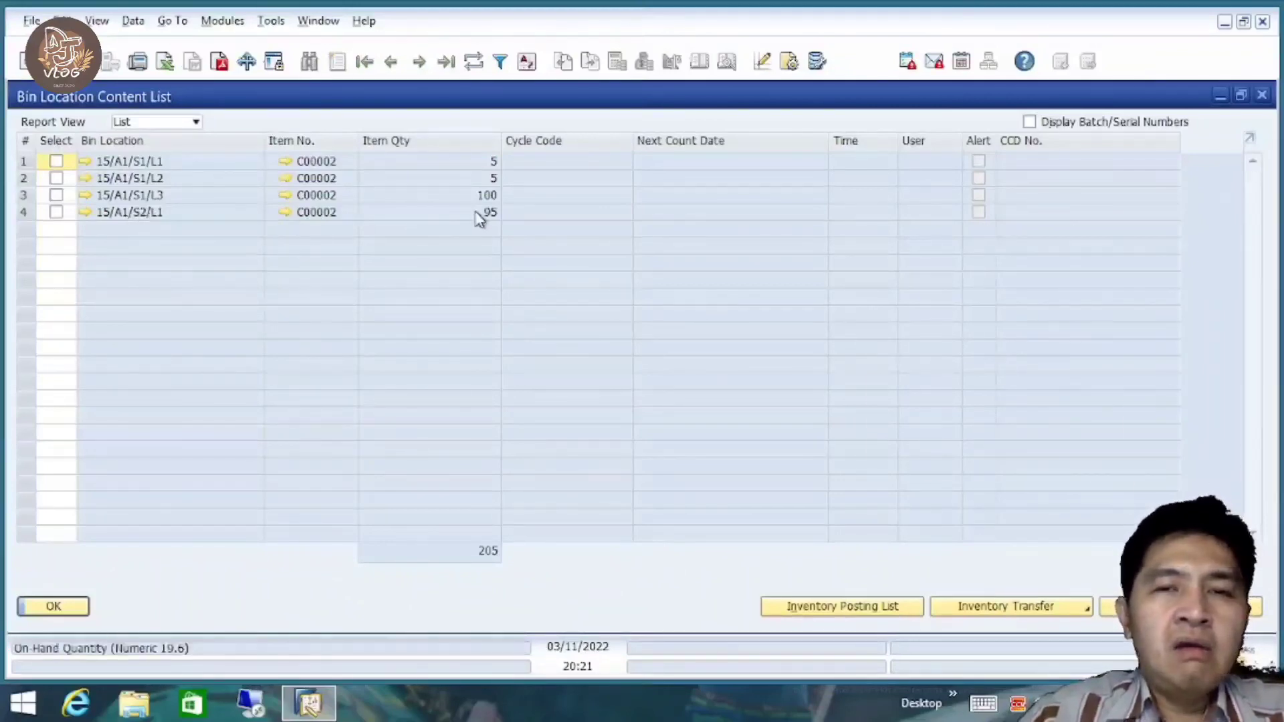
click(85, 213)
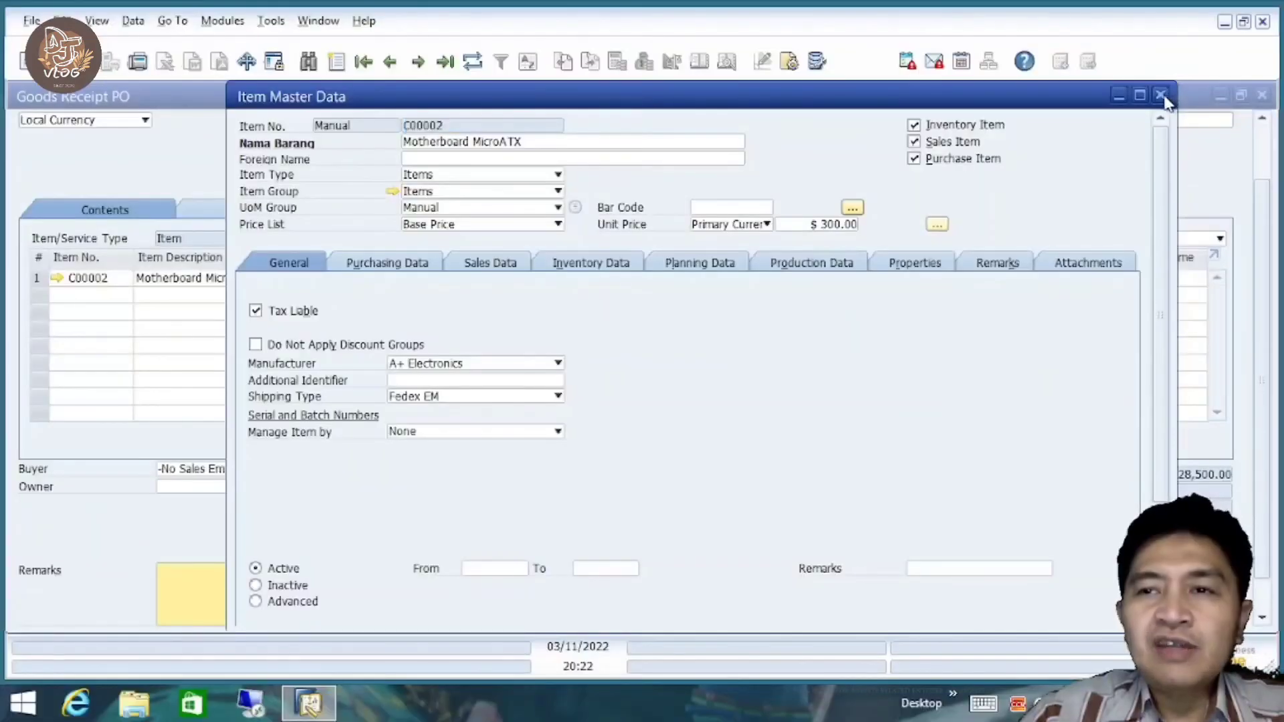
Close the item master data and the Goods Receipt PO, and open a new Delivery document.
click(1161, 96)
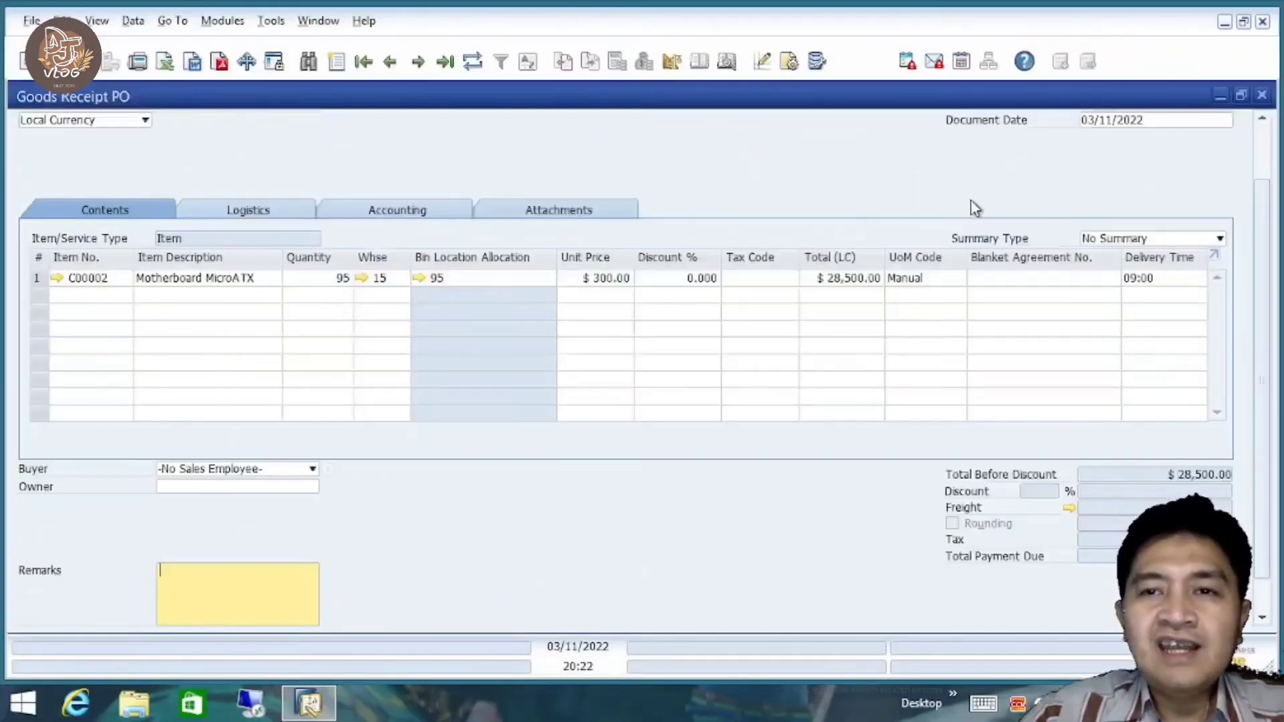
click(1263, 96)
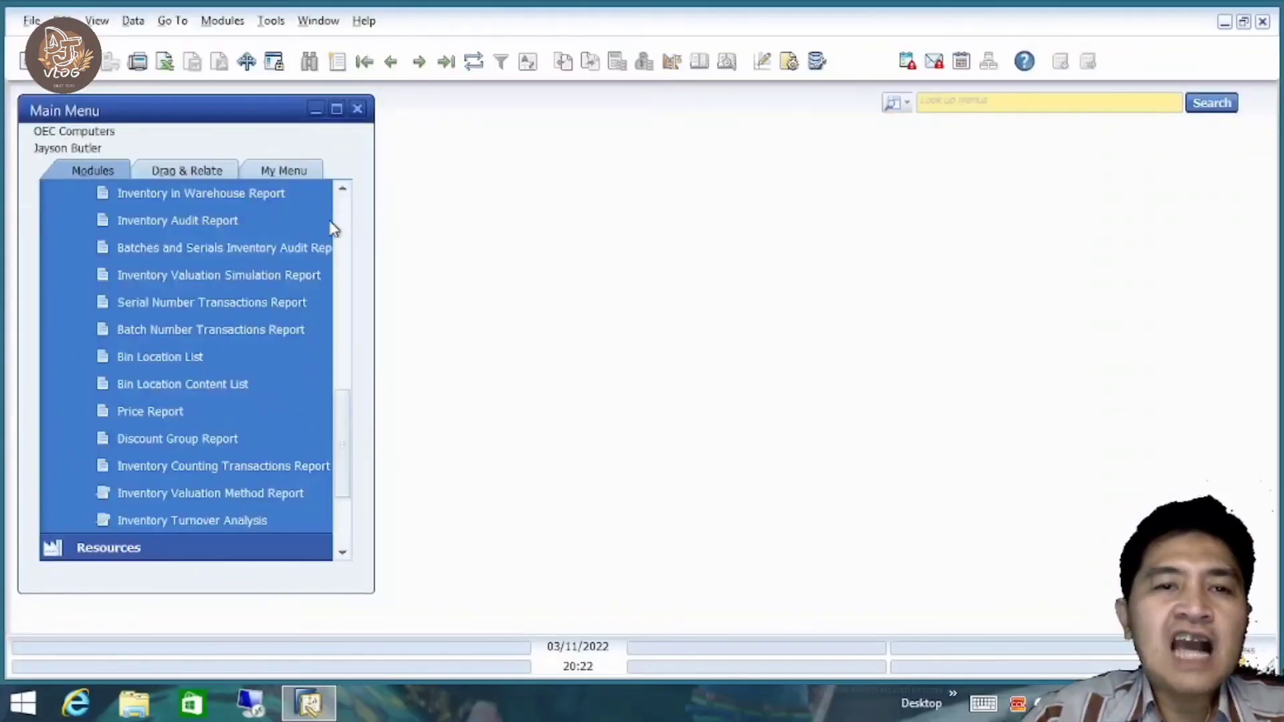
scroll(343, 223, up, 10)
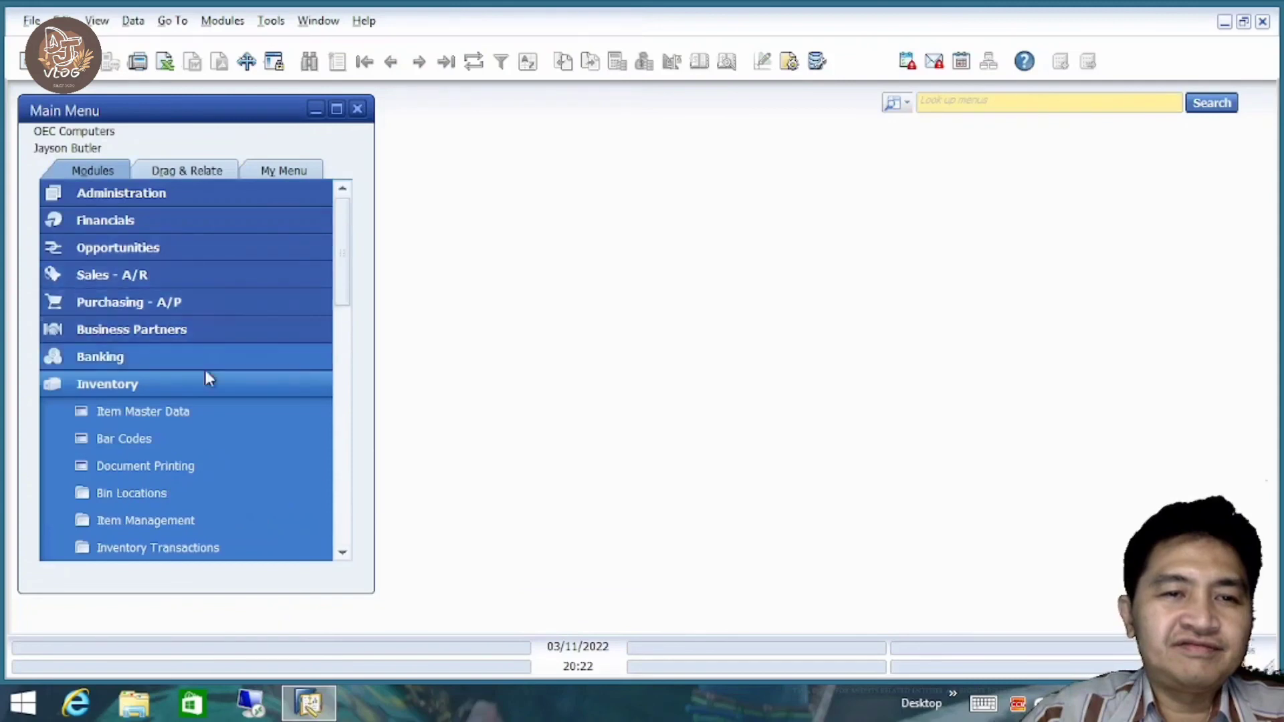
click(175, 384)
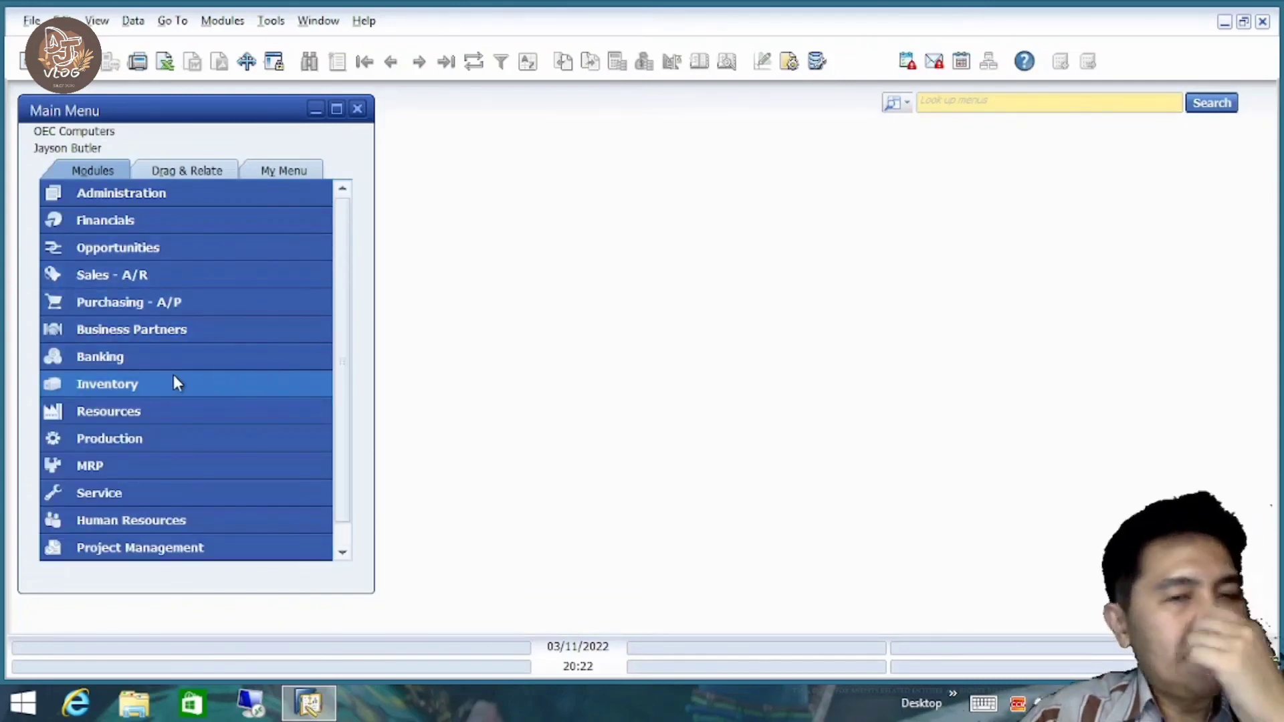
click(163, 277)
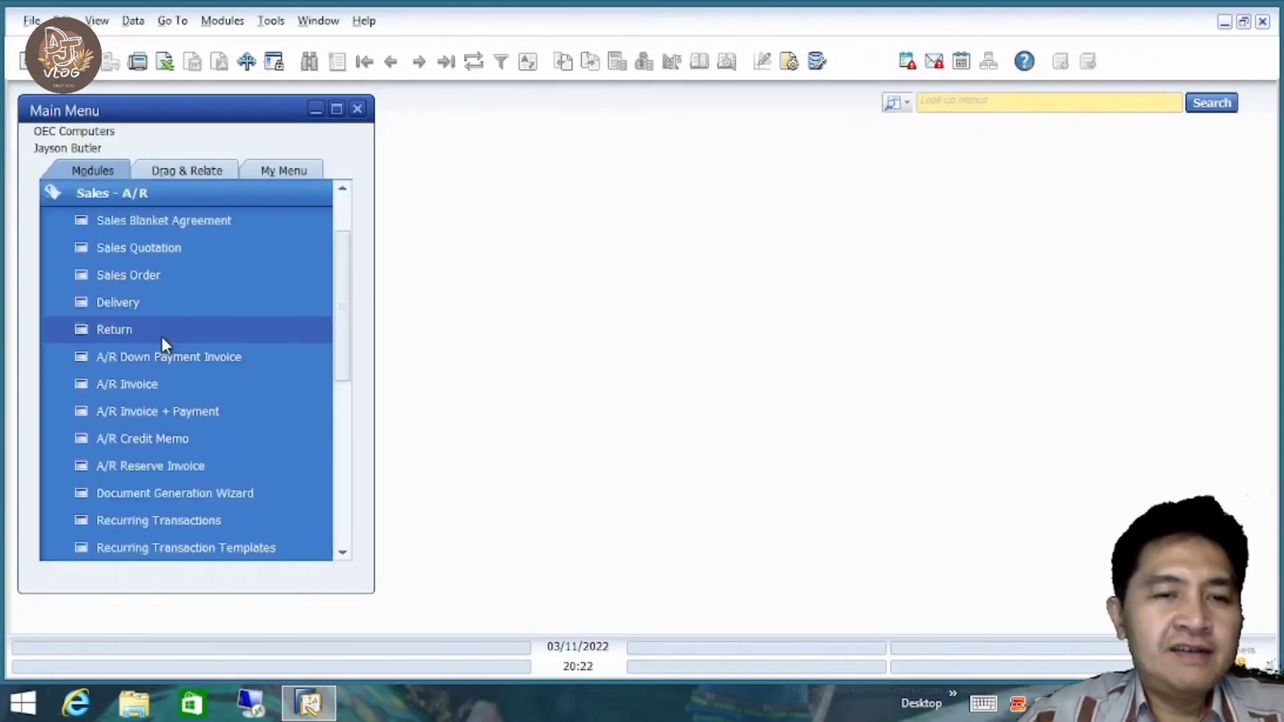
click(145, 302)
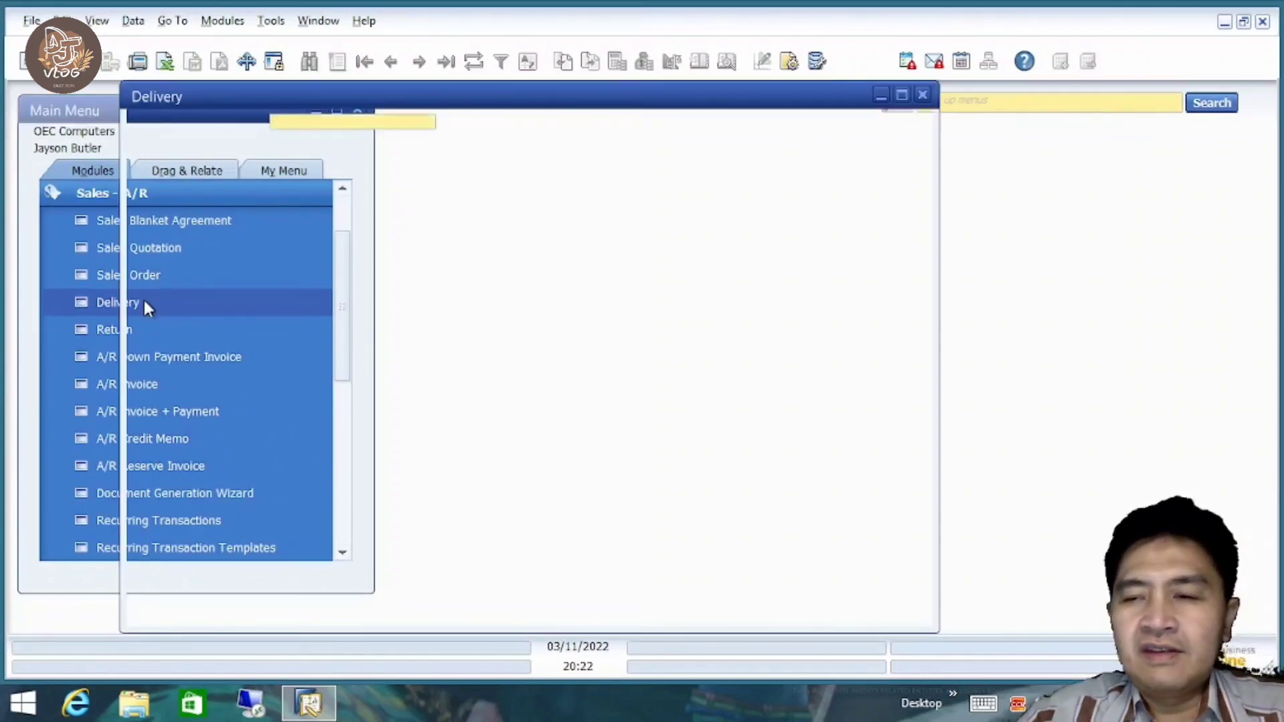
Assign customer Cahaya Terang, PT to the Delivery and enter item C00002, Motherboard MicroATX, in row 1.
key(Tab)
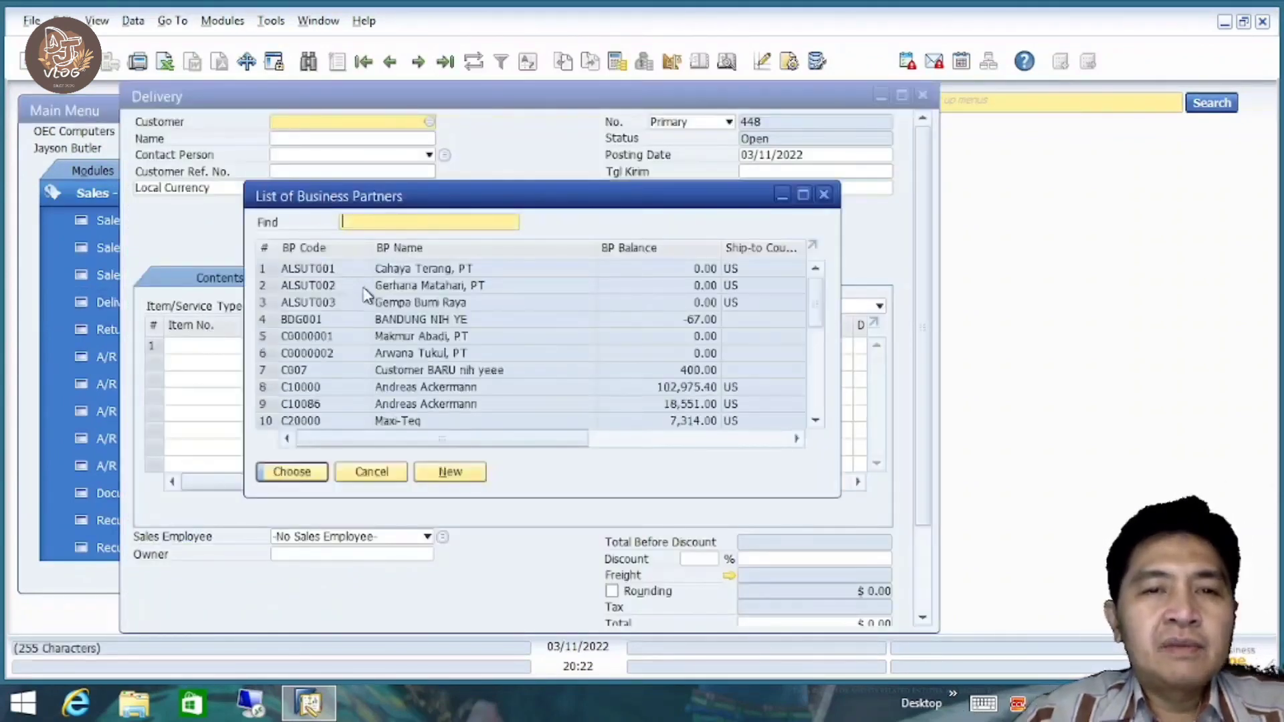
click(445, 304)
double_click(422, 269)
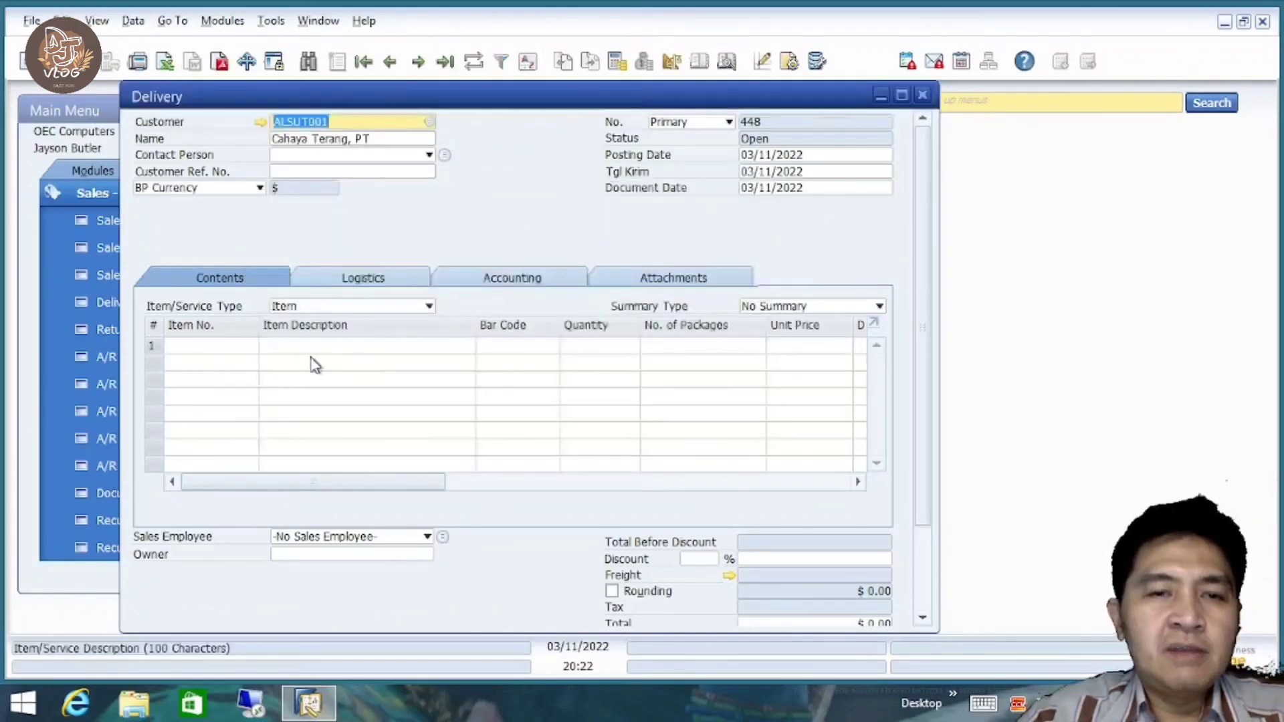
click(232, 346)
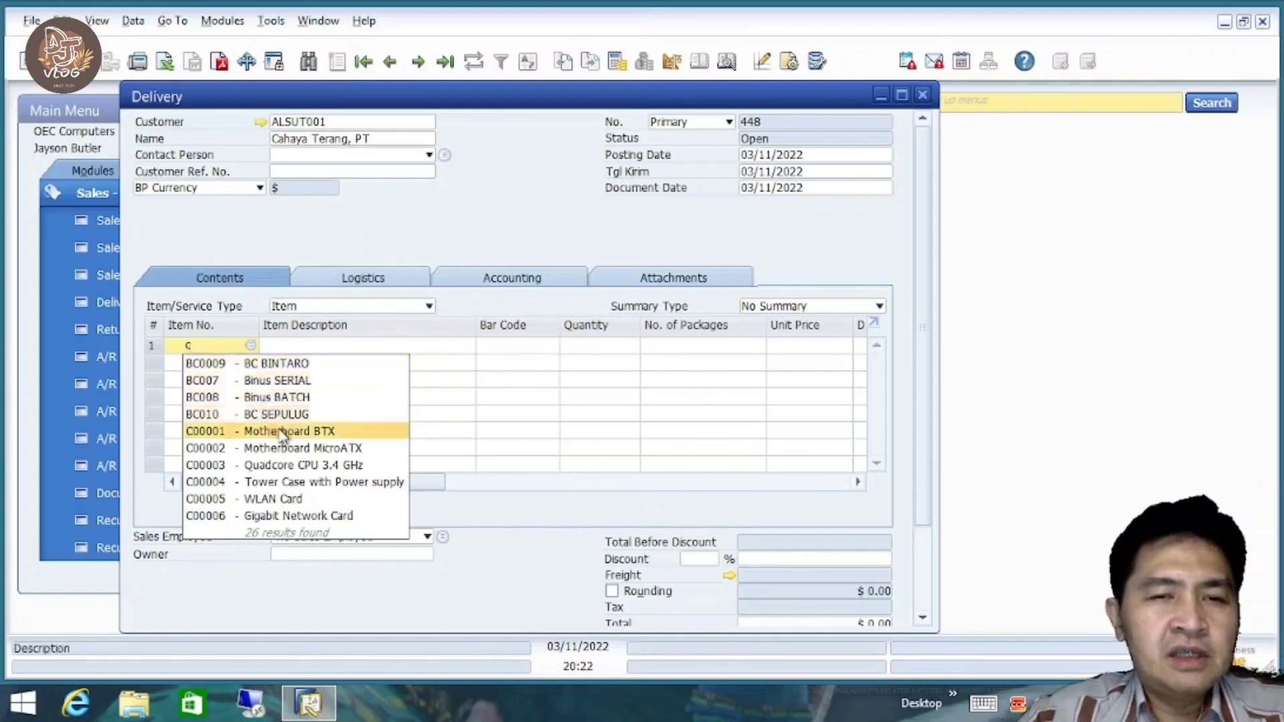
click(298, 448)
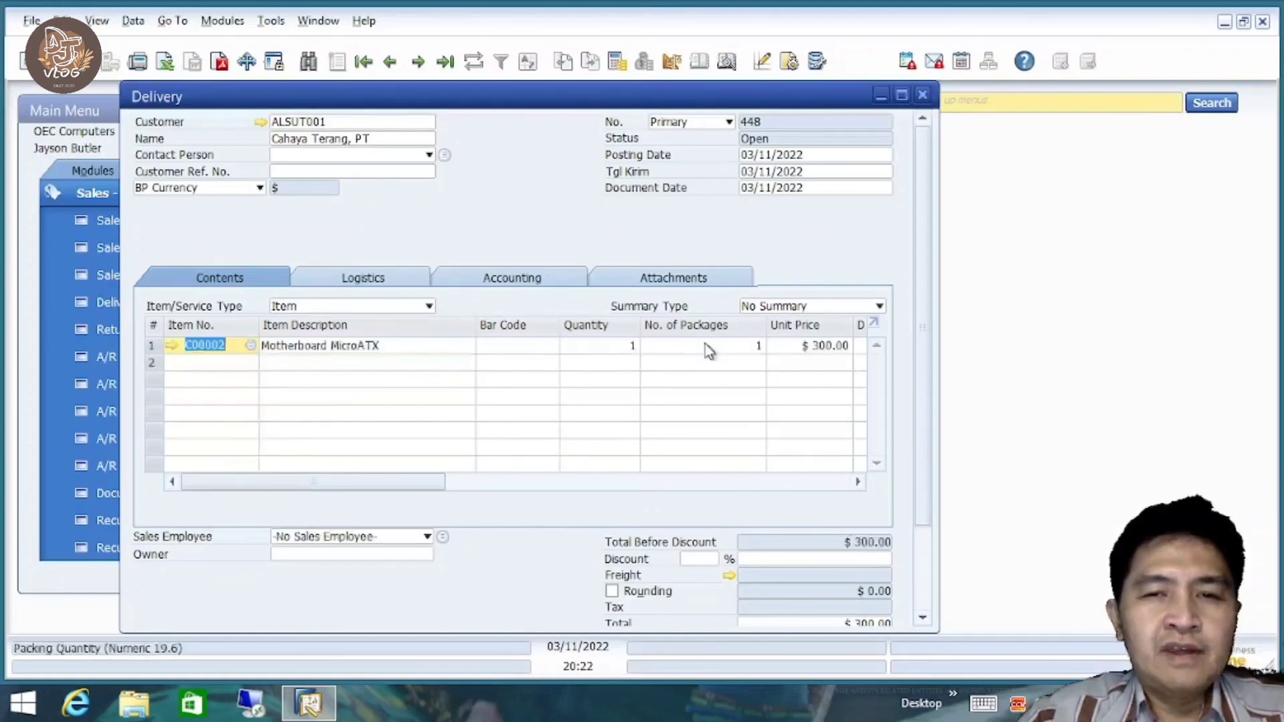
Set the C00002 row's quantity to 30 and its warehouse to 15.
click(583, 345)
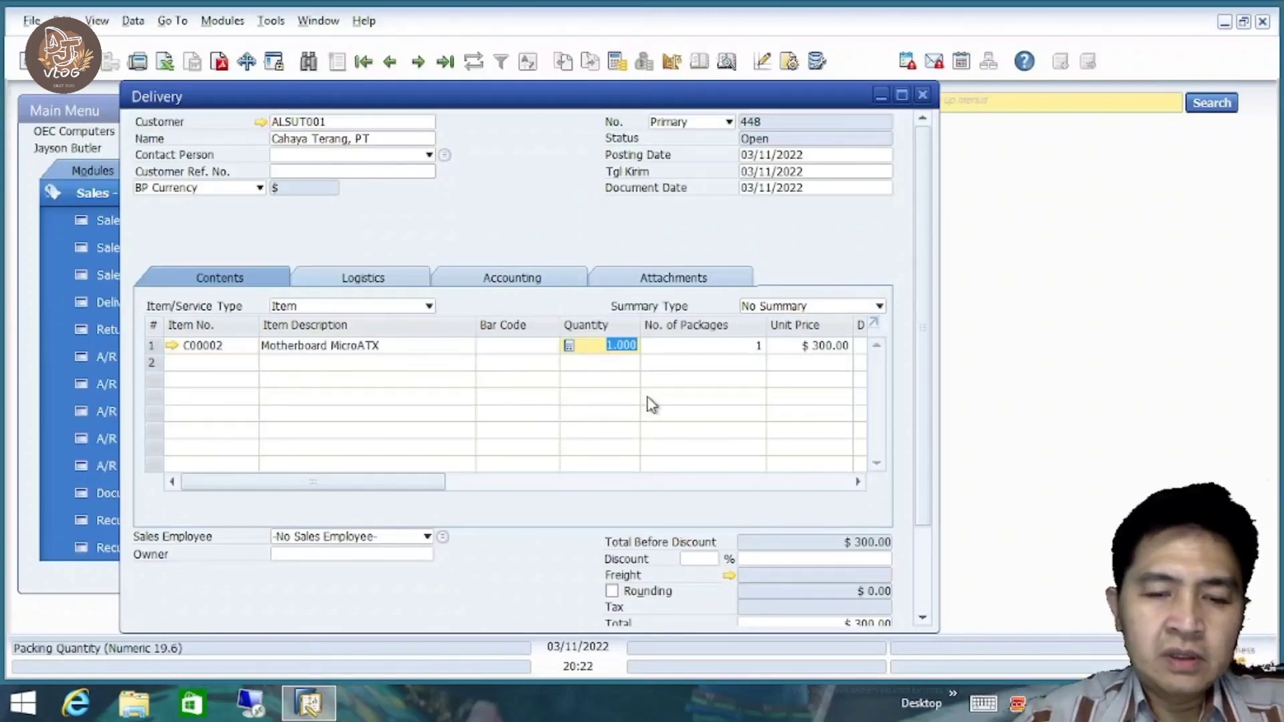
text(30)
key(Tab)
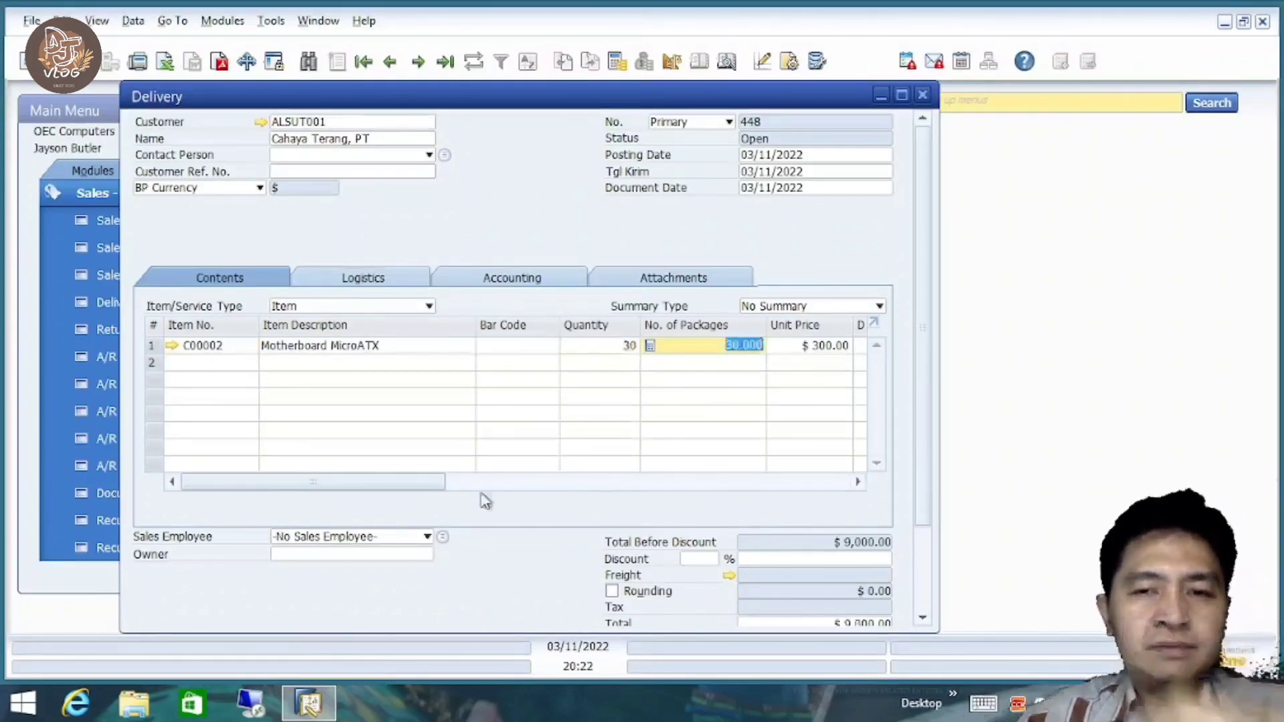
drag(410, 487, 574, 480)
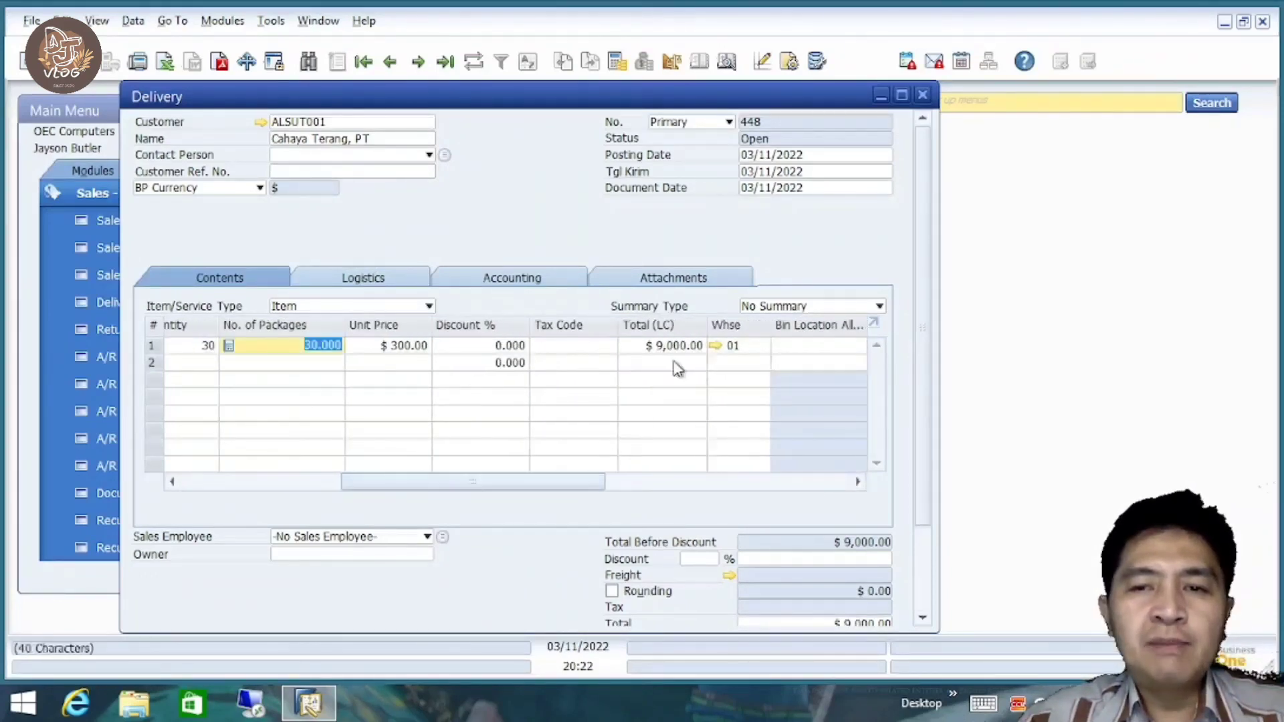
click(747, 348)
text(1)
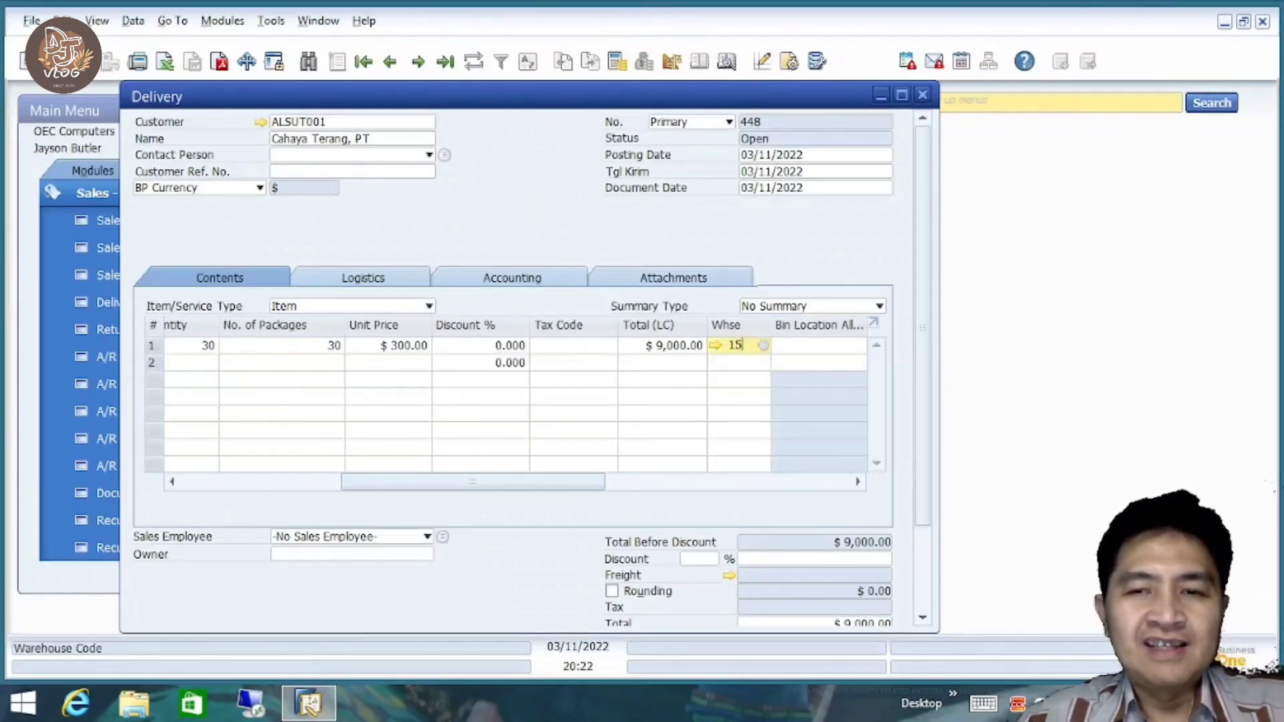
key(Tab)
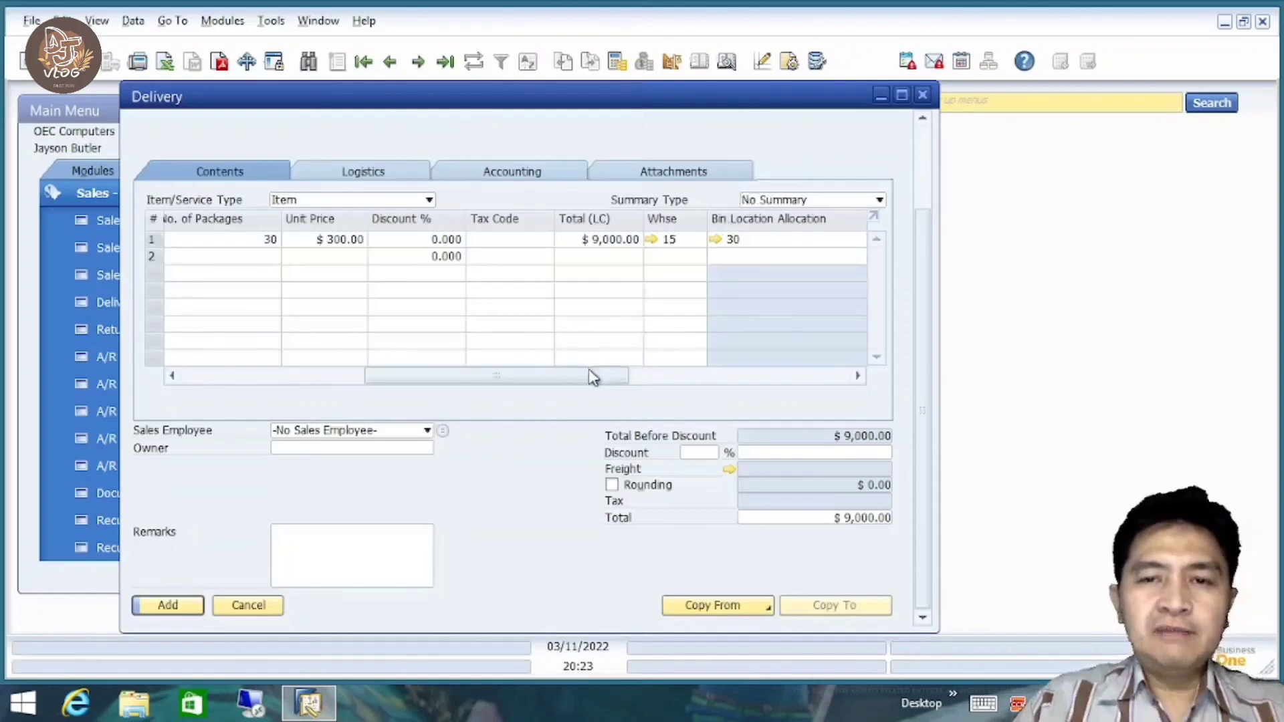
Examine the bin location allocation of the C00002 row and open the master data of bin 15/A1/S1/L1.
drag(611, 373, 663, 368)
key(Tab)
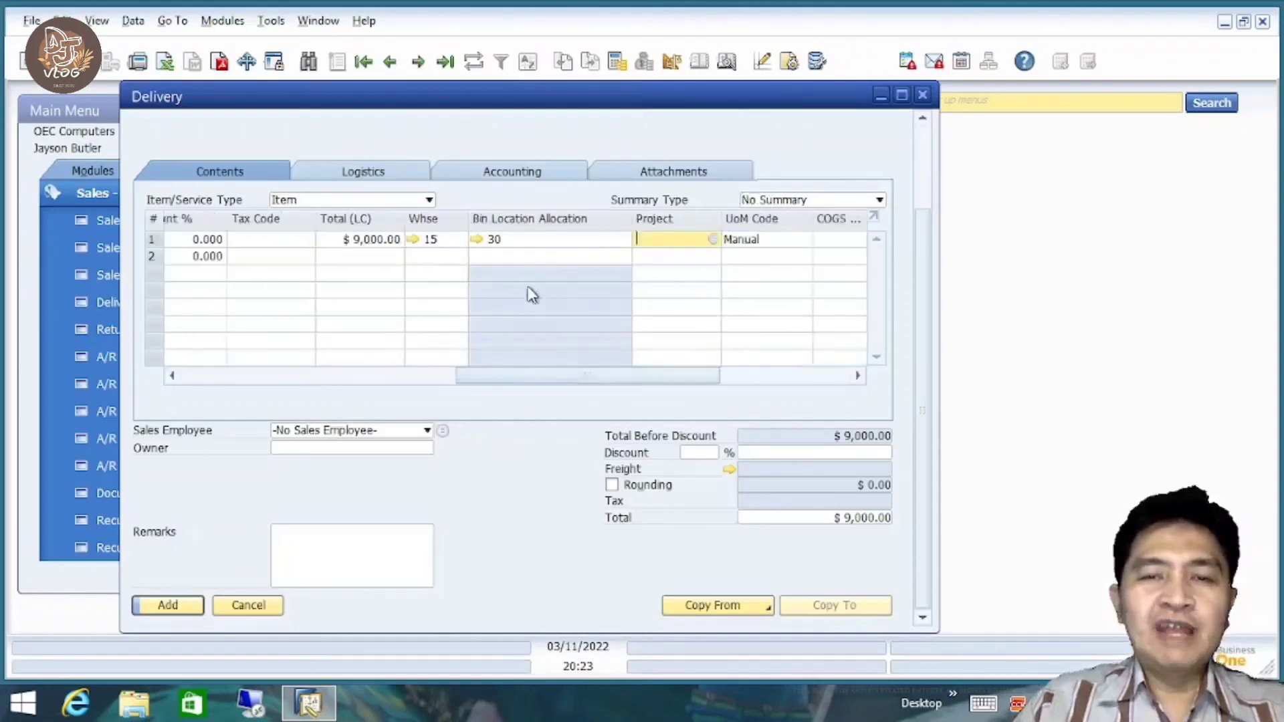
click(477, 239)
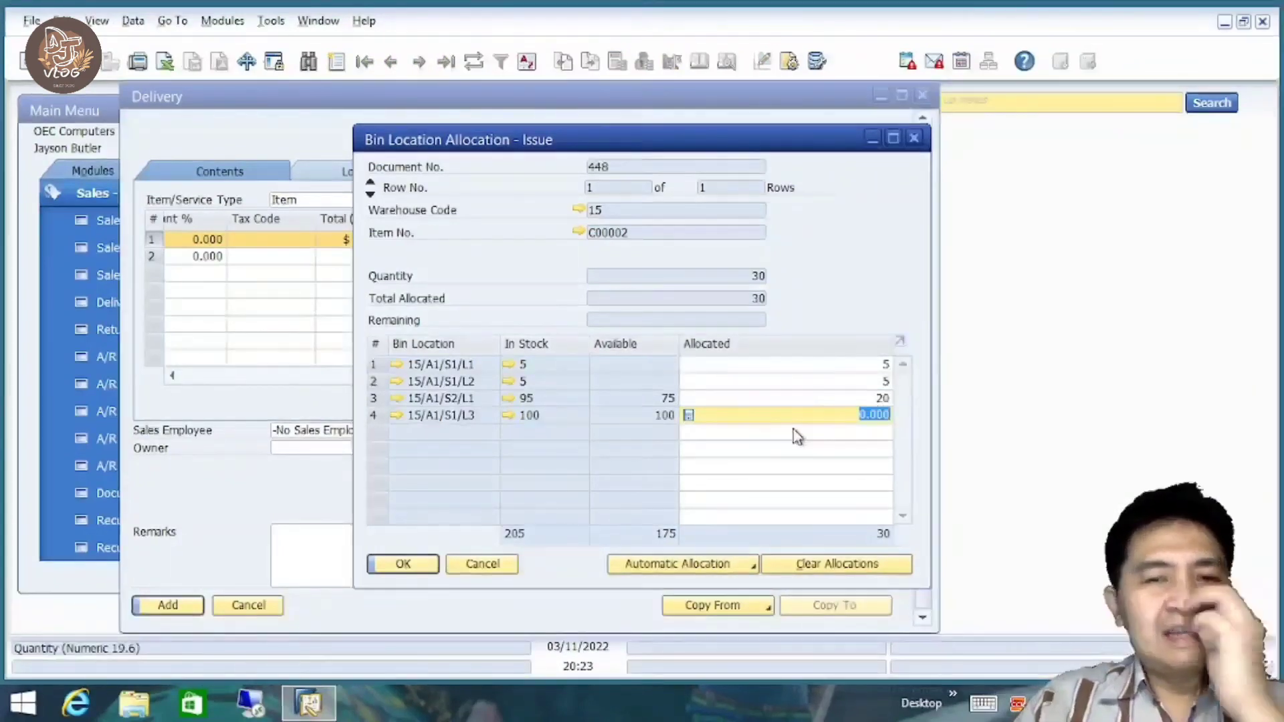
click(399, 366)
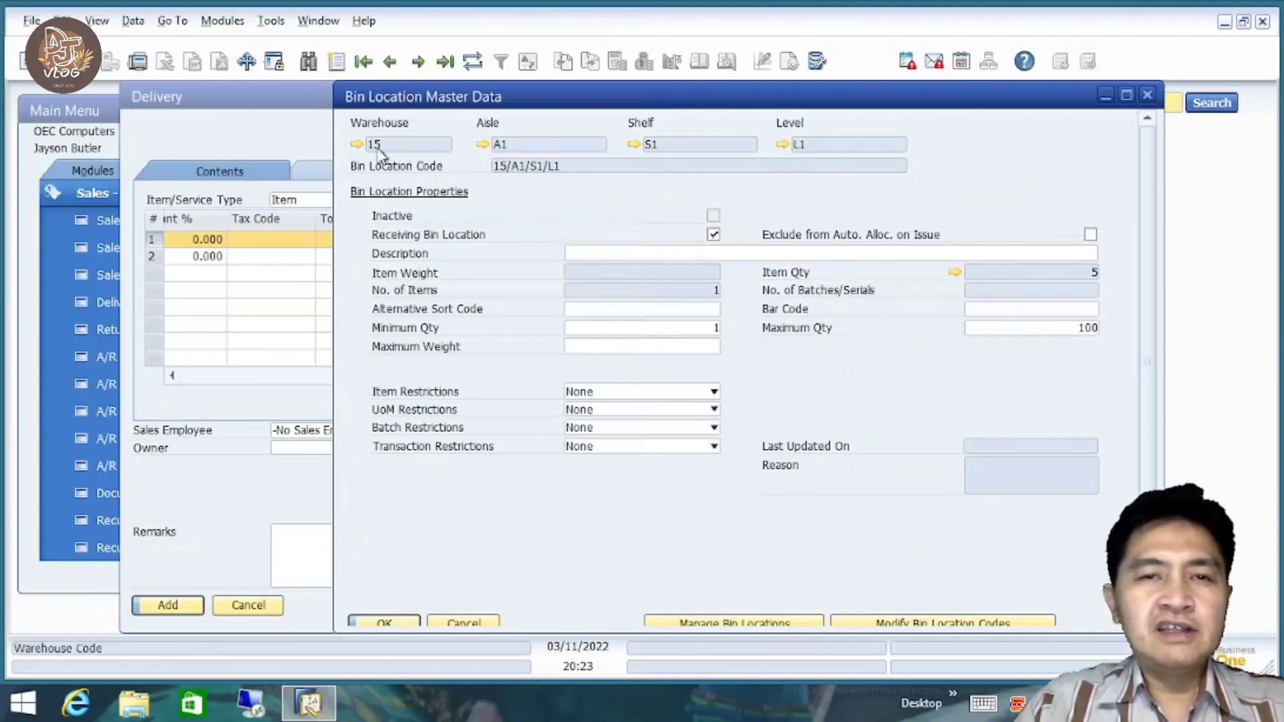
Set Auto Alloc. on Issue to Descending Quantity in warehouse 15's bin location setup and save the change.
click(356, 144)
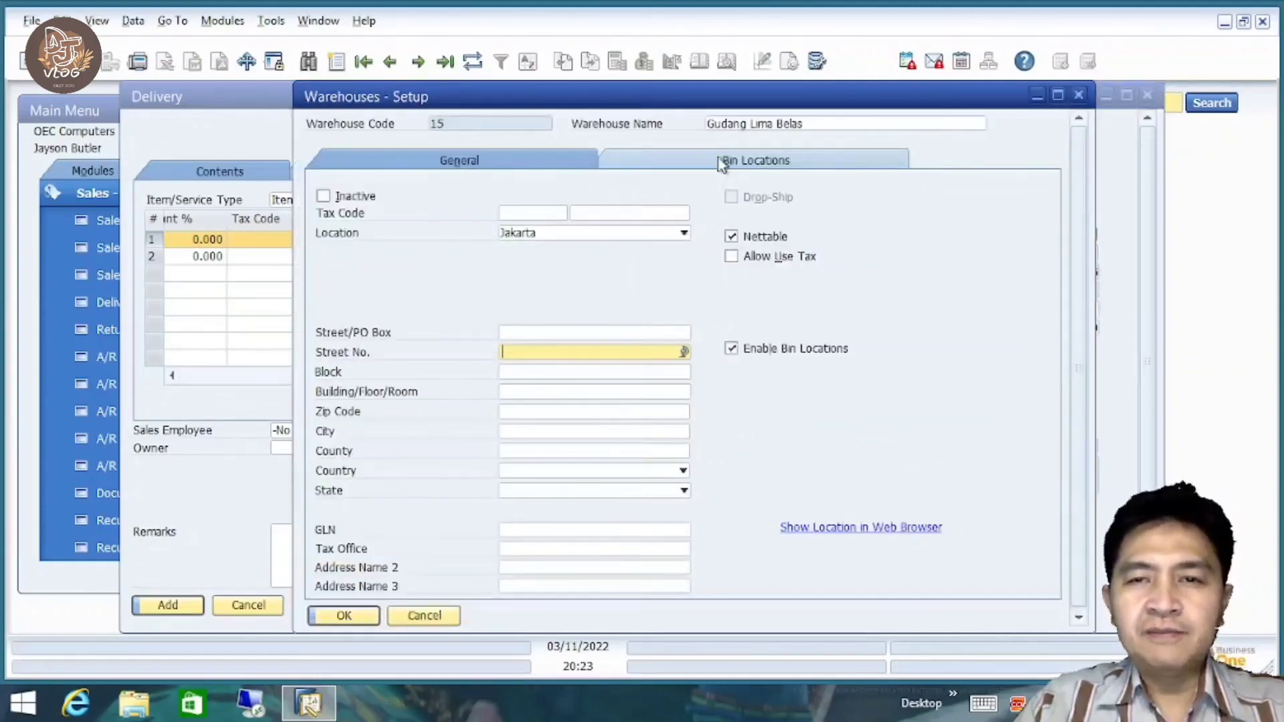
click(724, 161)
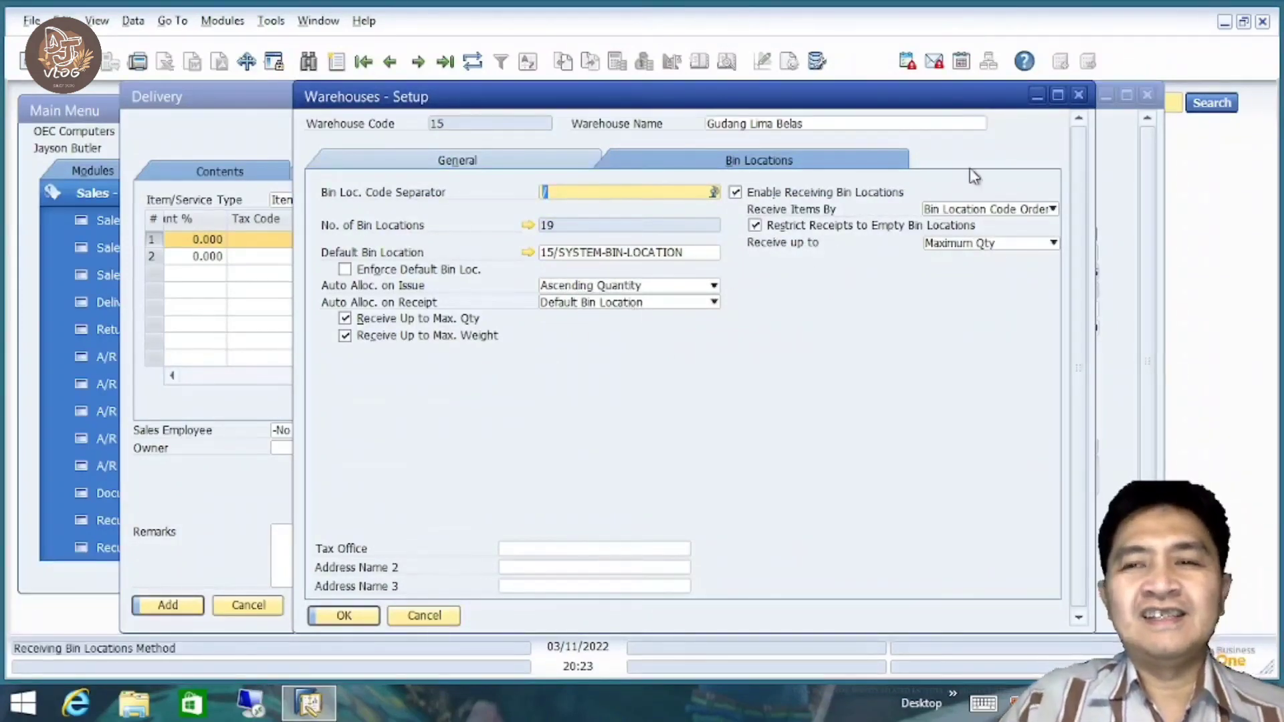
click(629, 286)
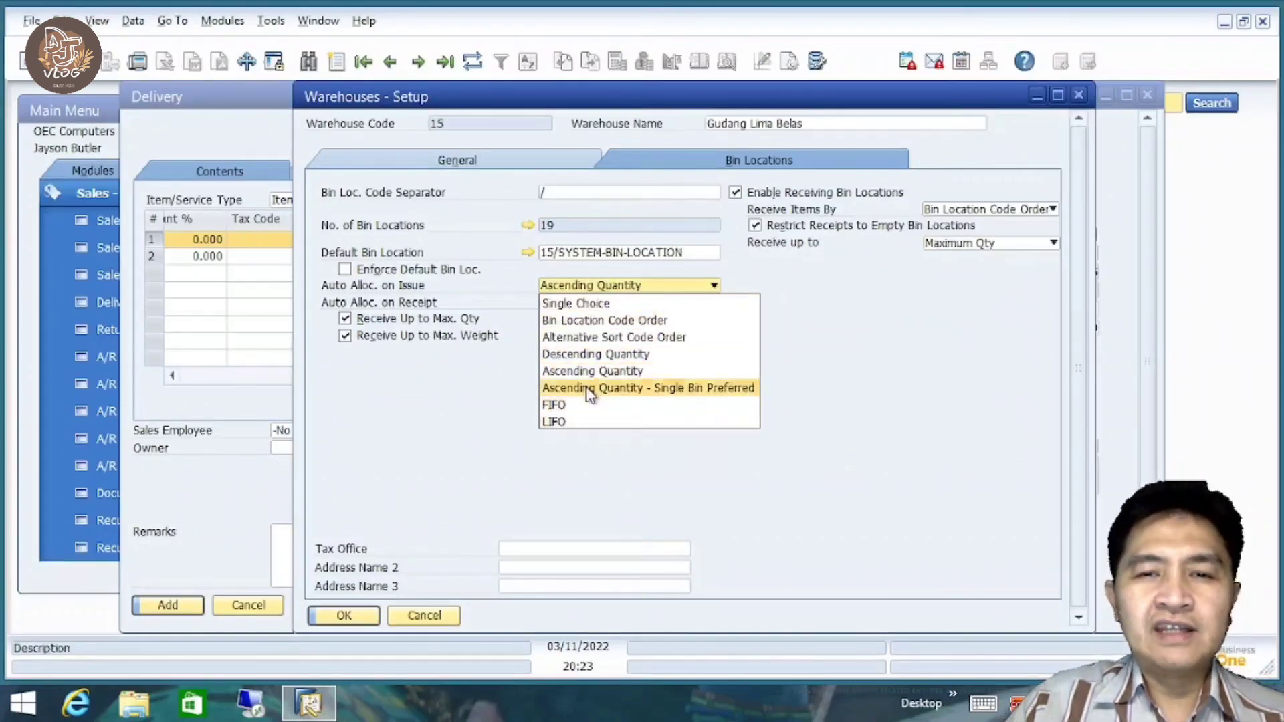
click(602, 355)
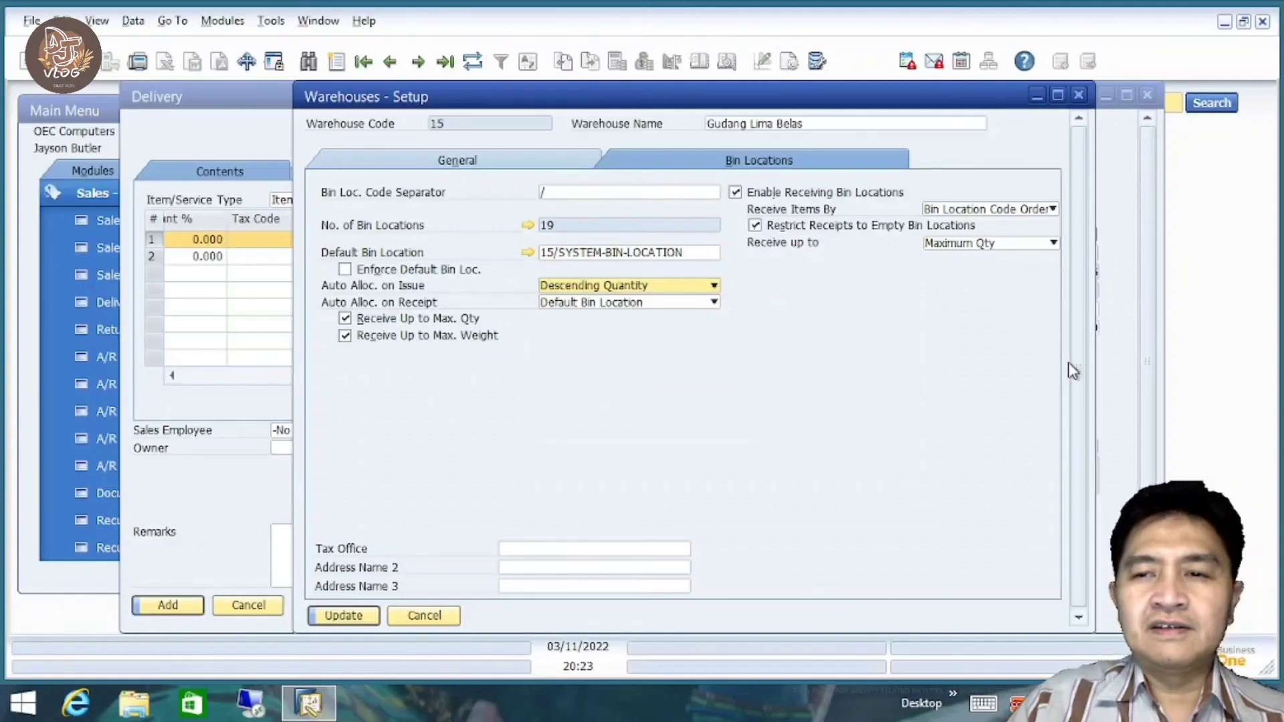
click(665, 287)
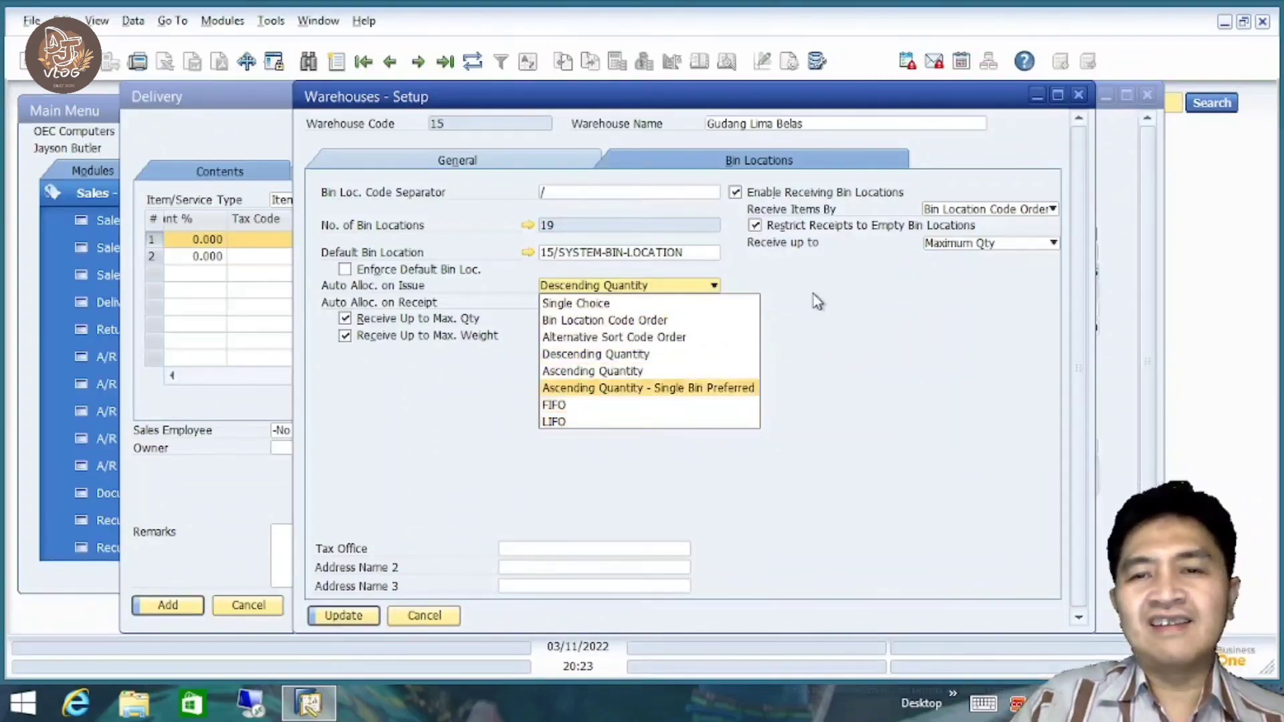
click(614, 353)
click(360, 617)
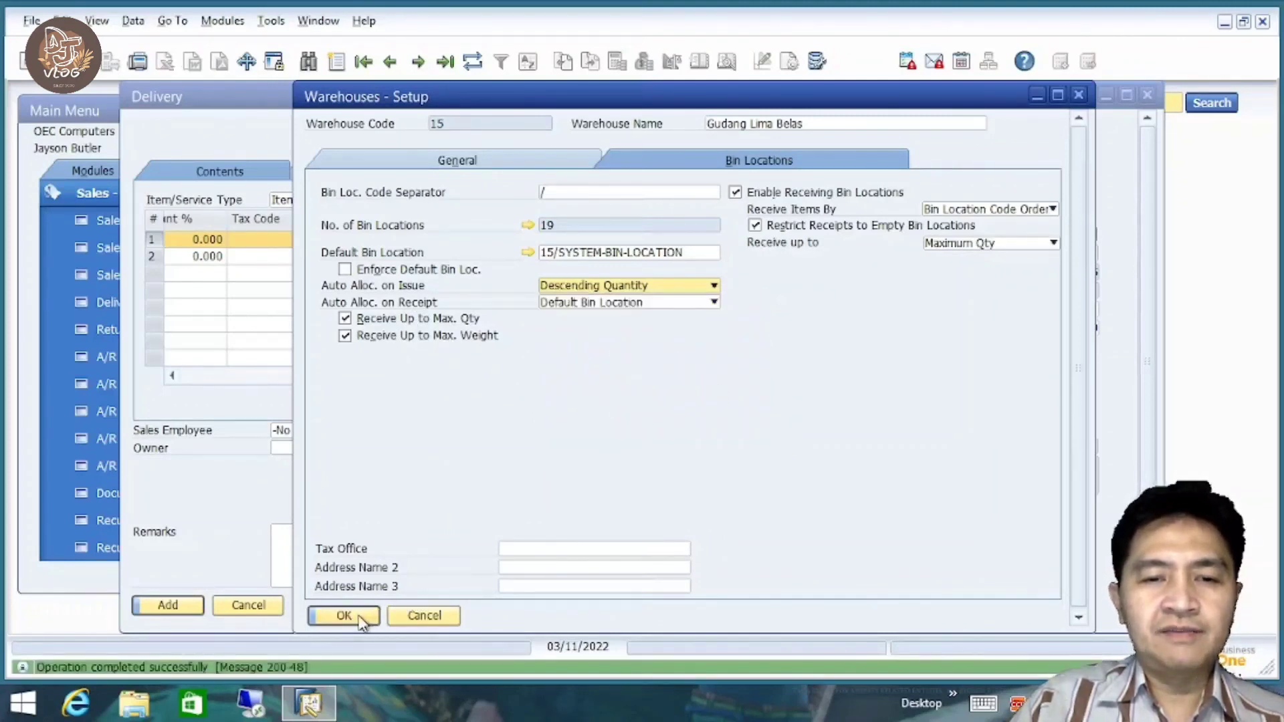
click(358, 616)
click(384, 622)
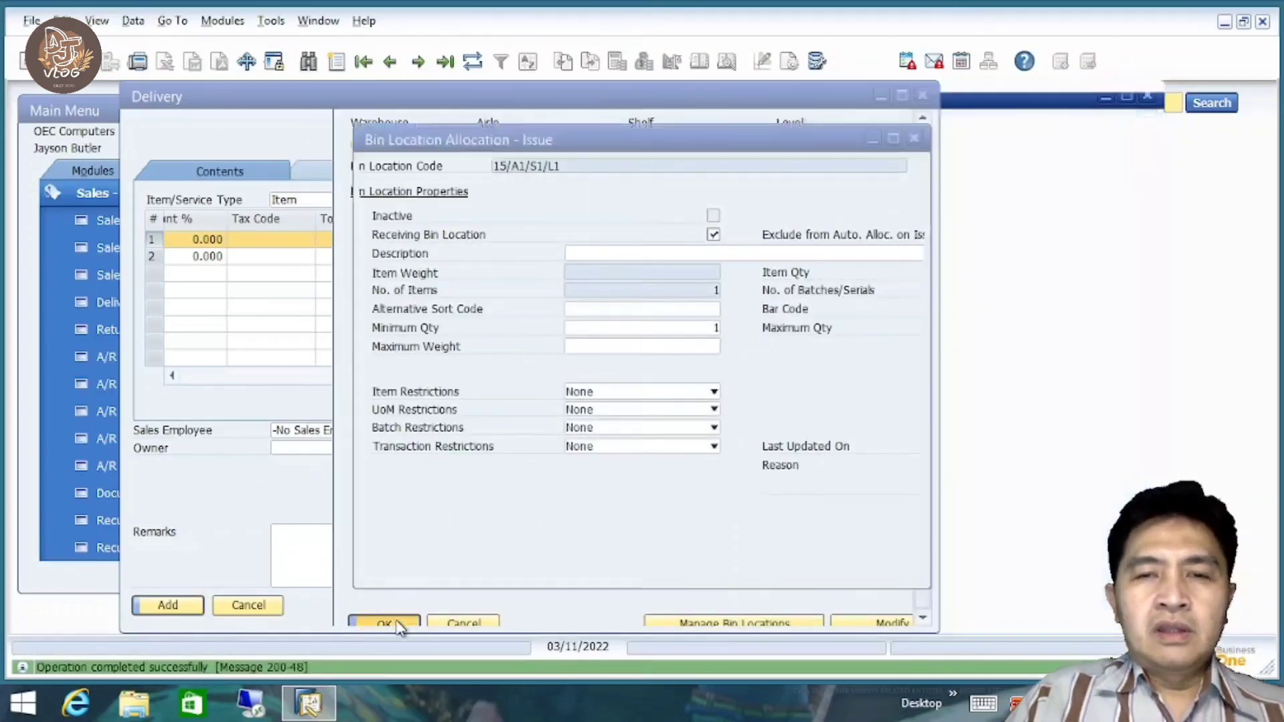
Discard the current Delivery and recreate it for Cahaya Terang, PT with 30 units of C00002 from warehouse 15.
click(498, 567)
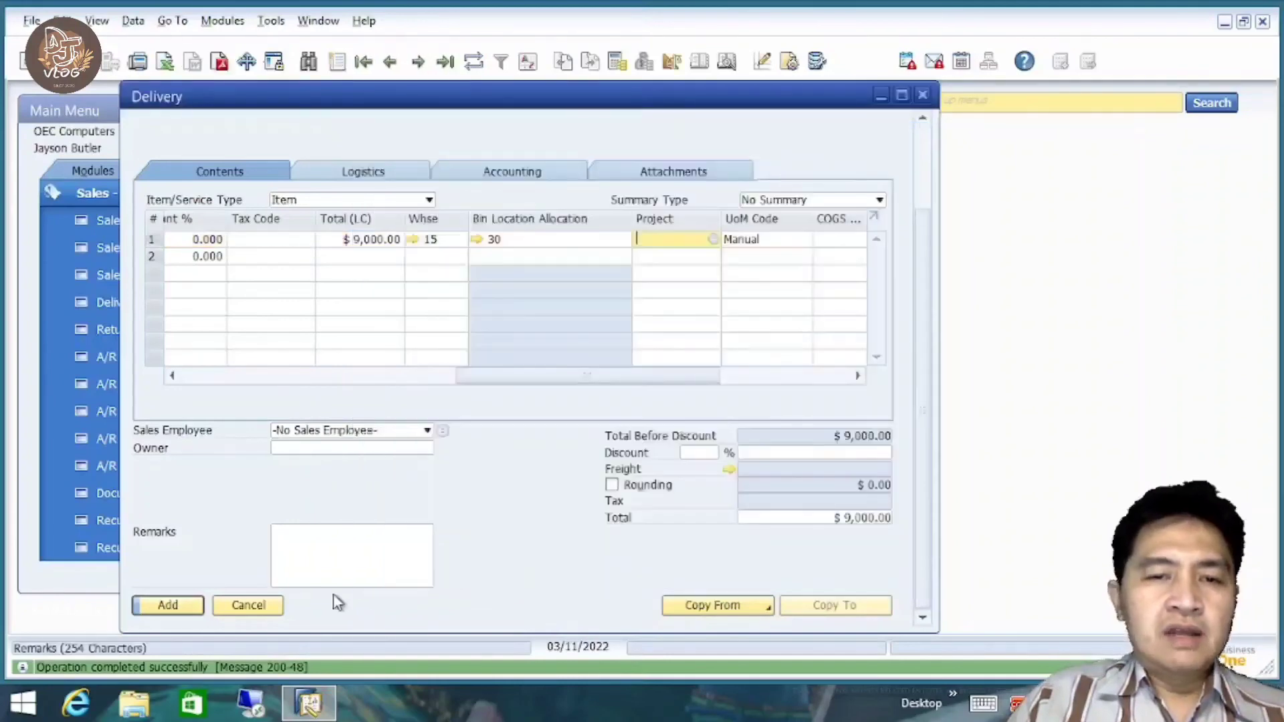
click(246, 606)
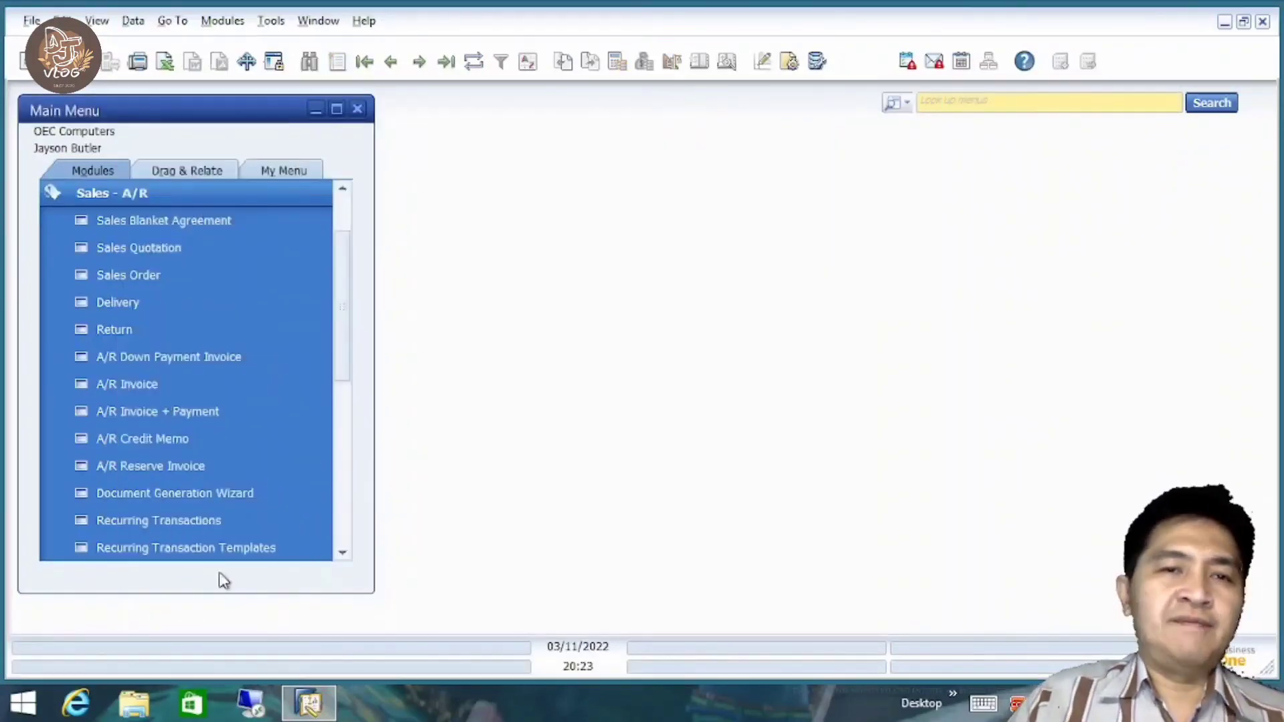
click(198, 307)
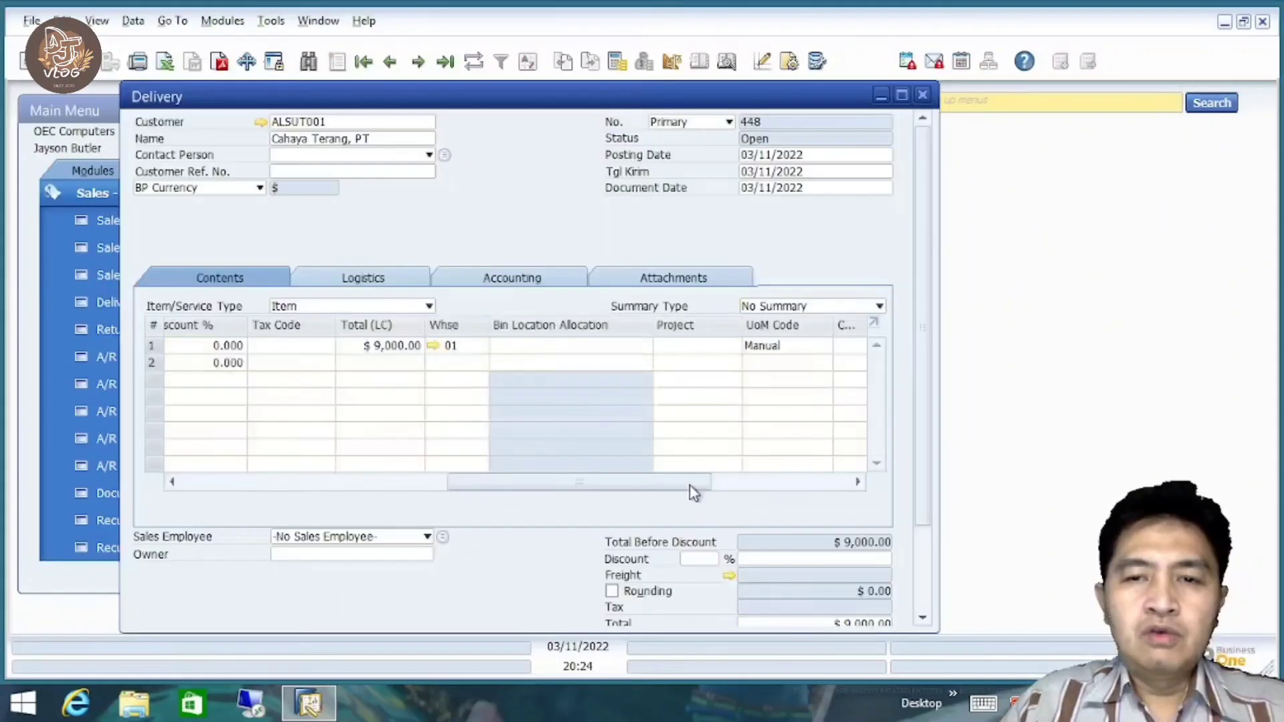
click(471, 345)
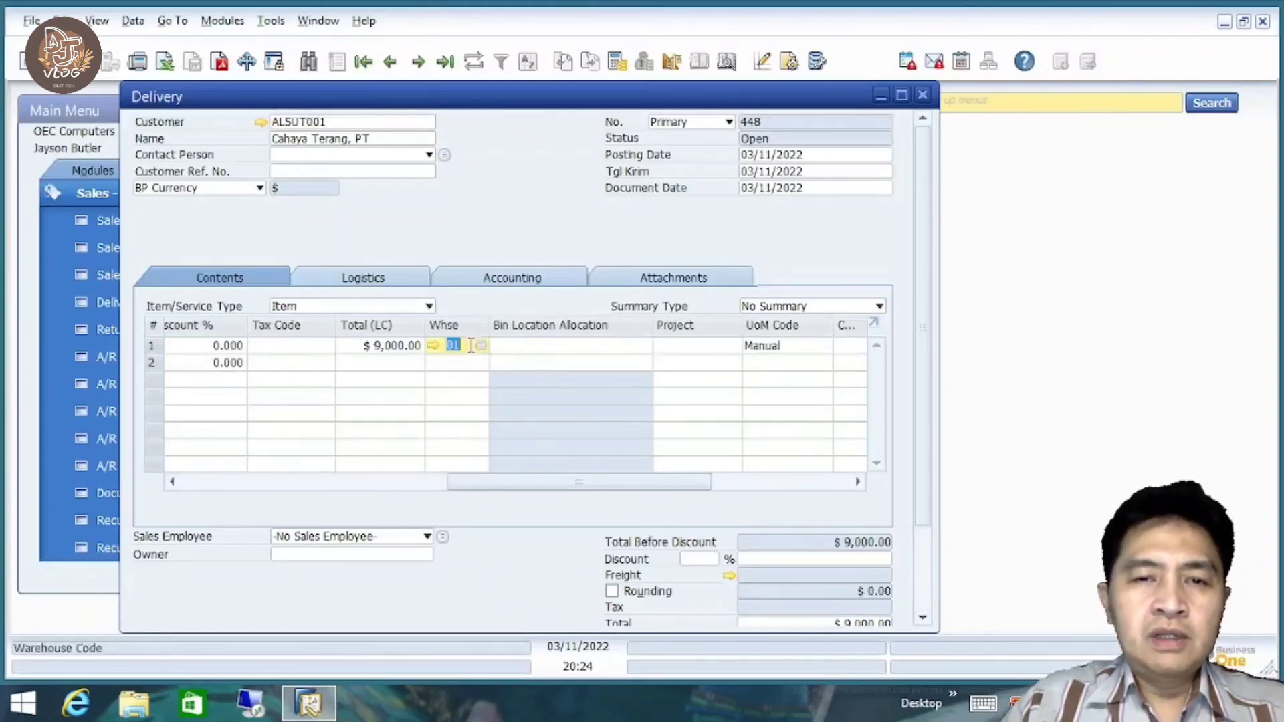
text(15)
key(Tab)
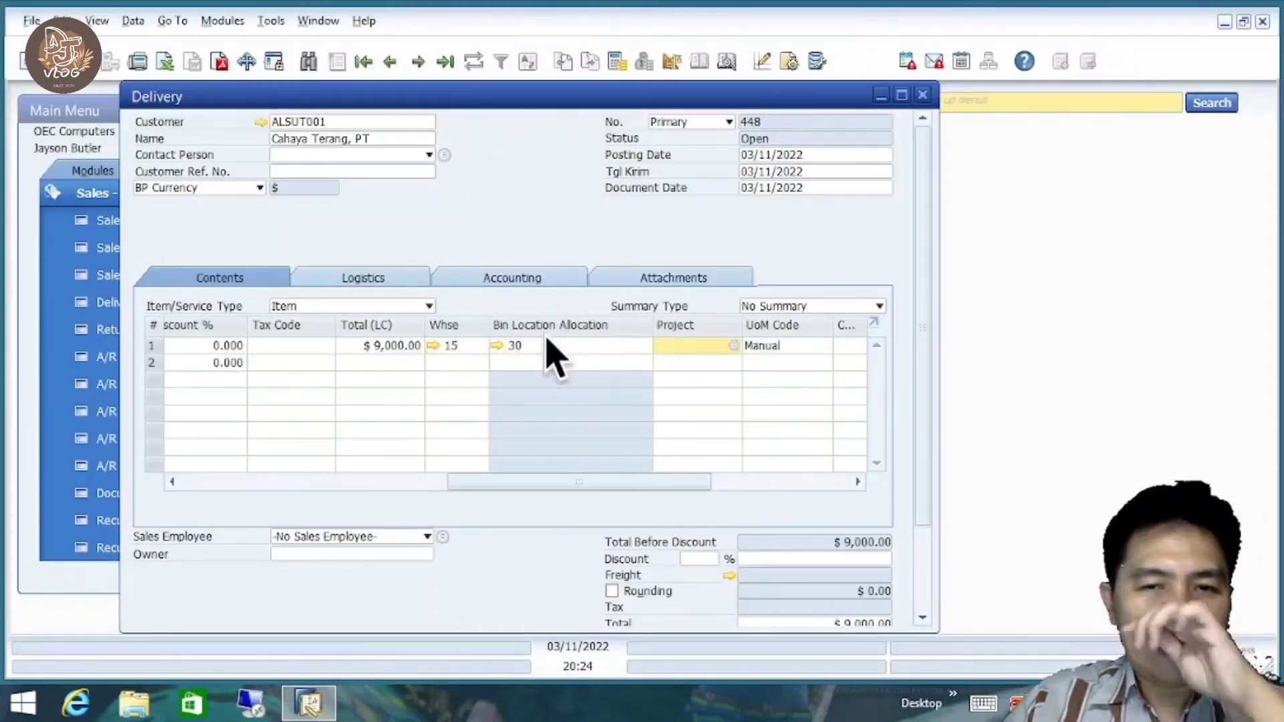
Examine how the recreated Delivery's C00002 quantity is allocated over the bins of warehouse 15.
click(489, 346)
click(496, 346)
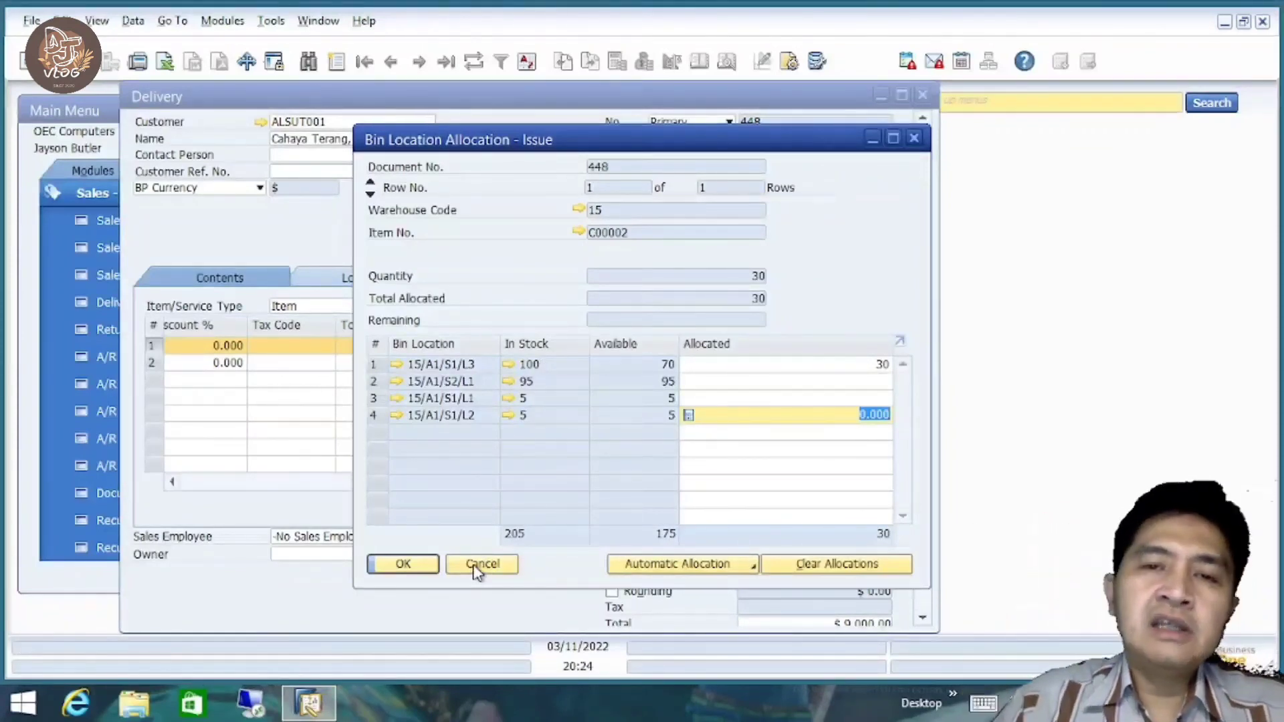
click(493, 566)
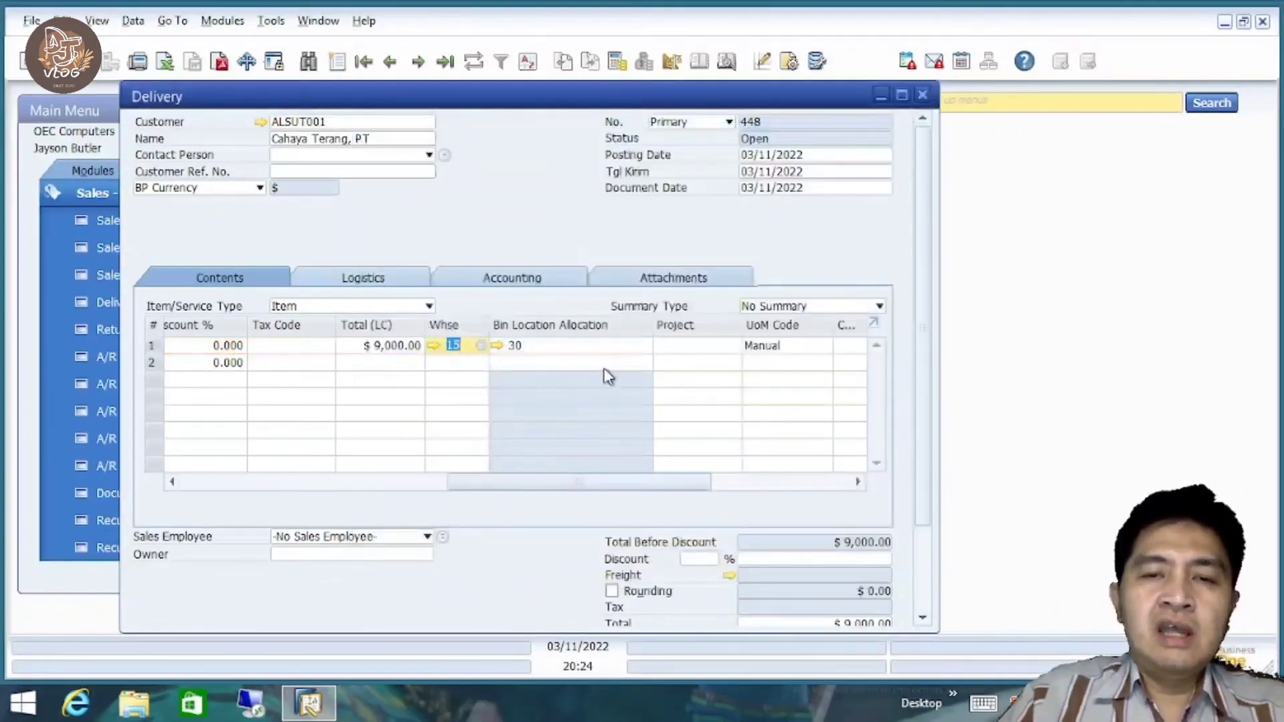
scroll(933, 365, down, 3)
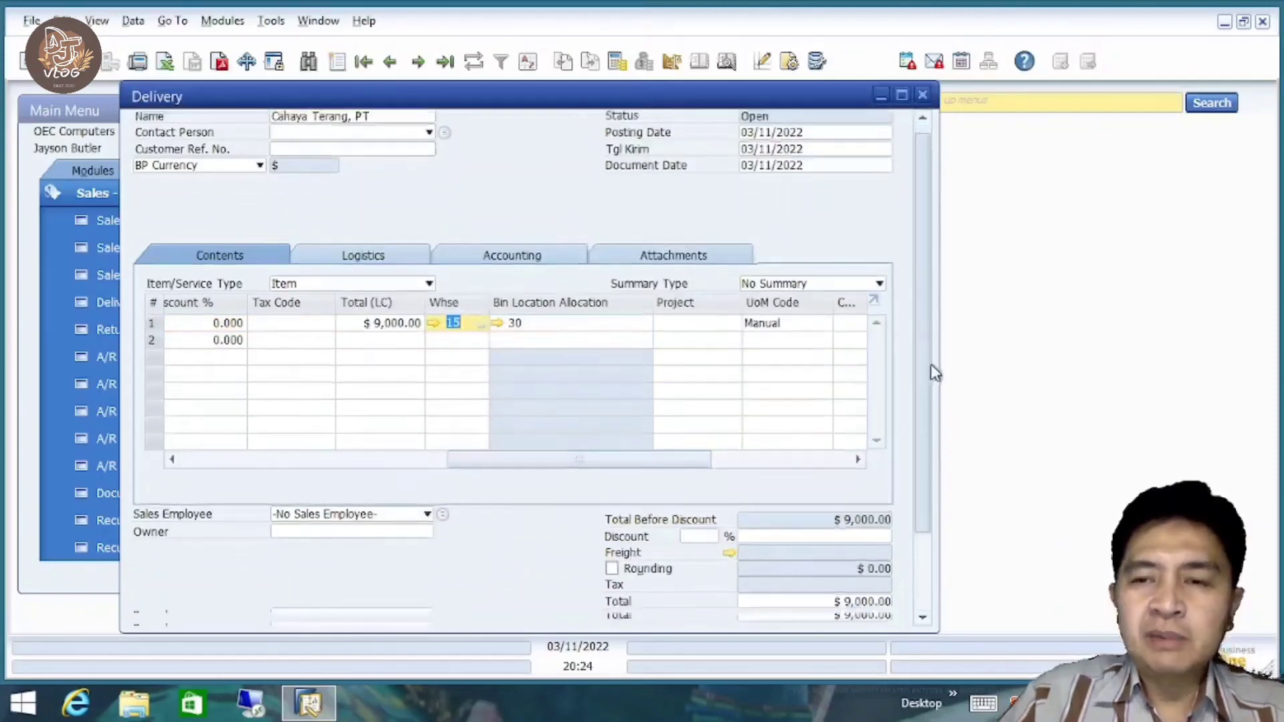
scroll(930, 334, up, 3)
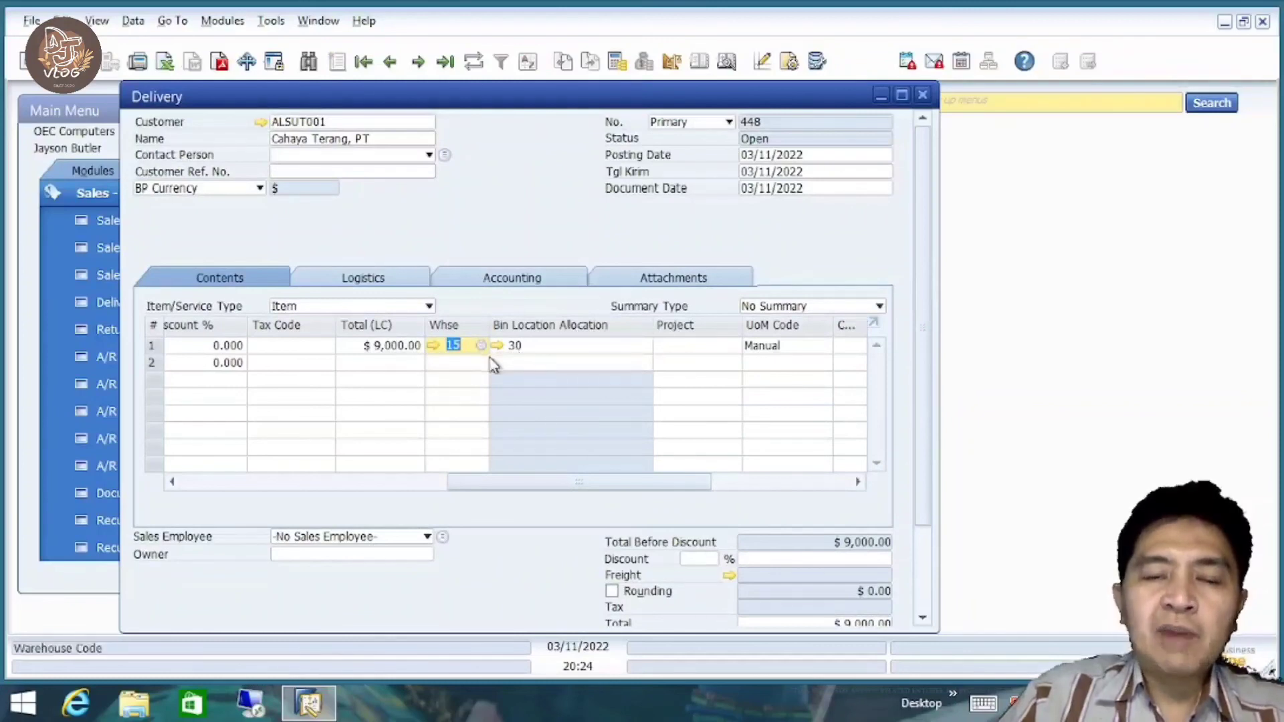
click(496, 347)
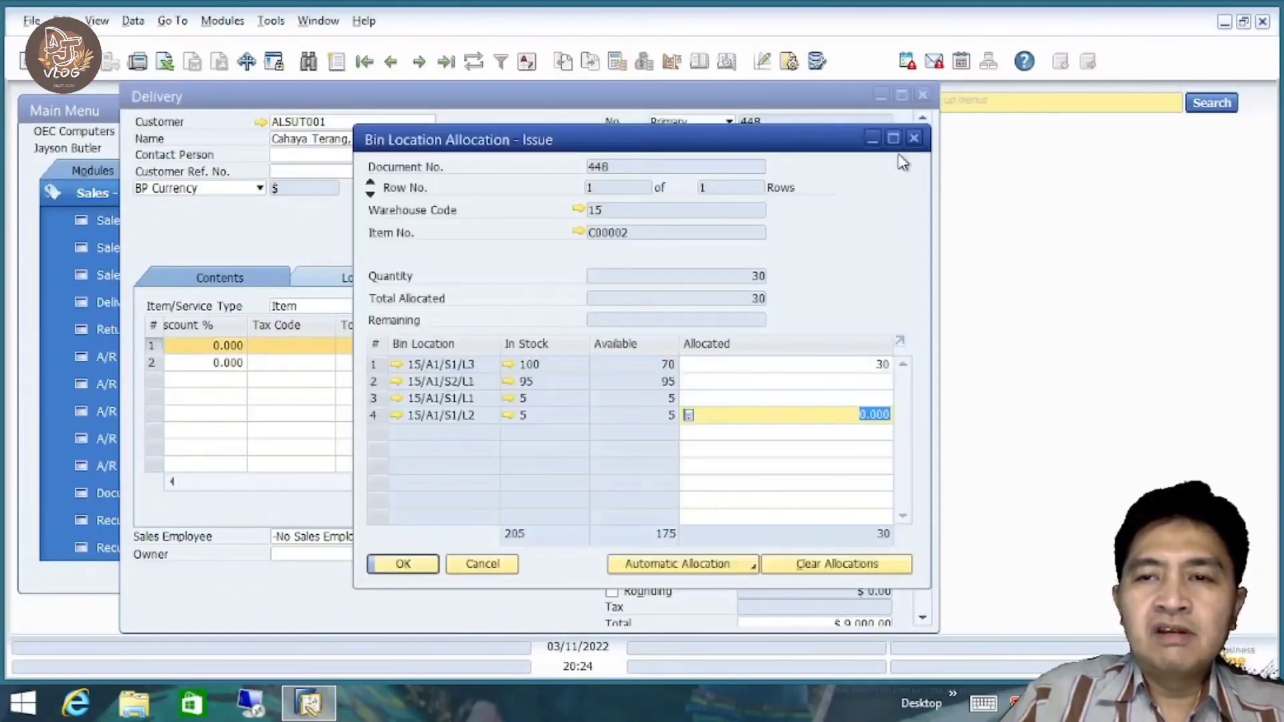
Review the Auto Alloc. on Issue and Auto Alloc. on Receipt options in warehouse 15's bin location setup without changing them.
click(914, 138)
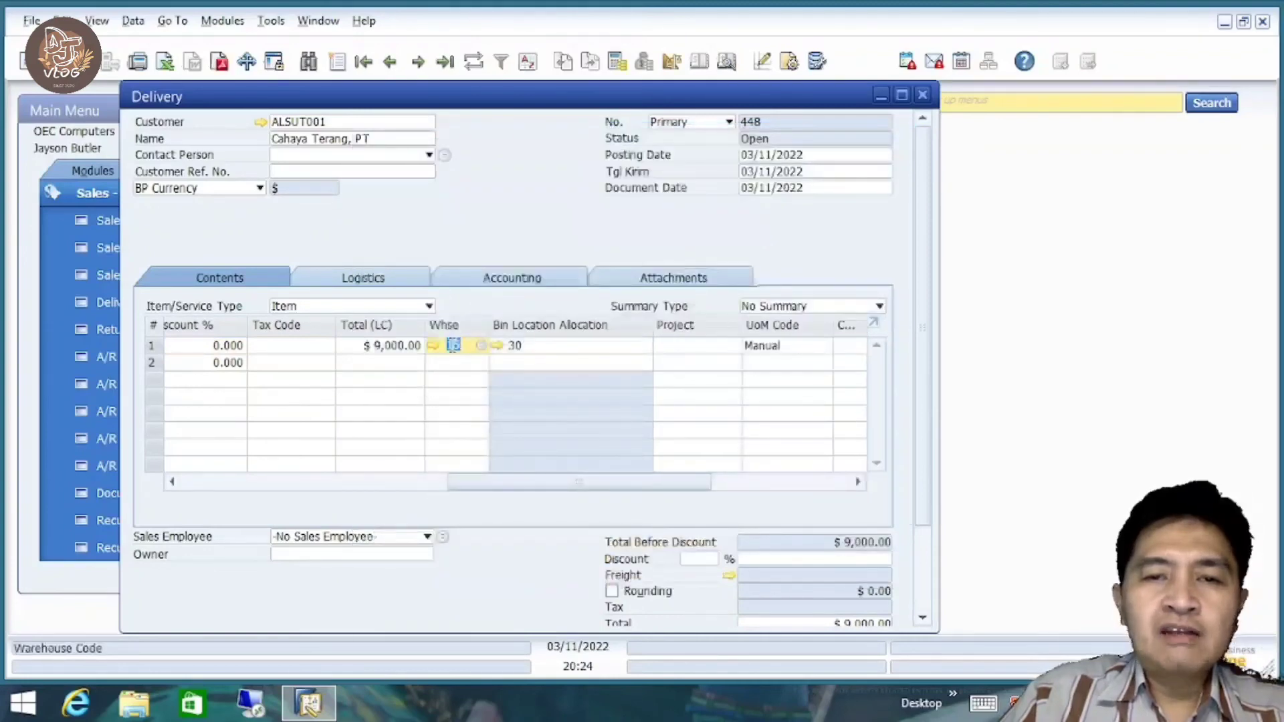
click(433, 345)
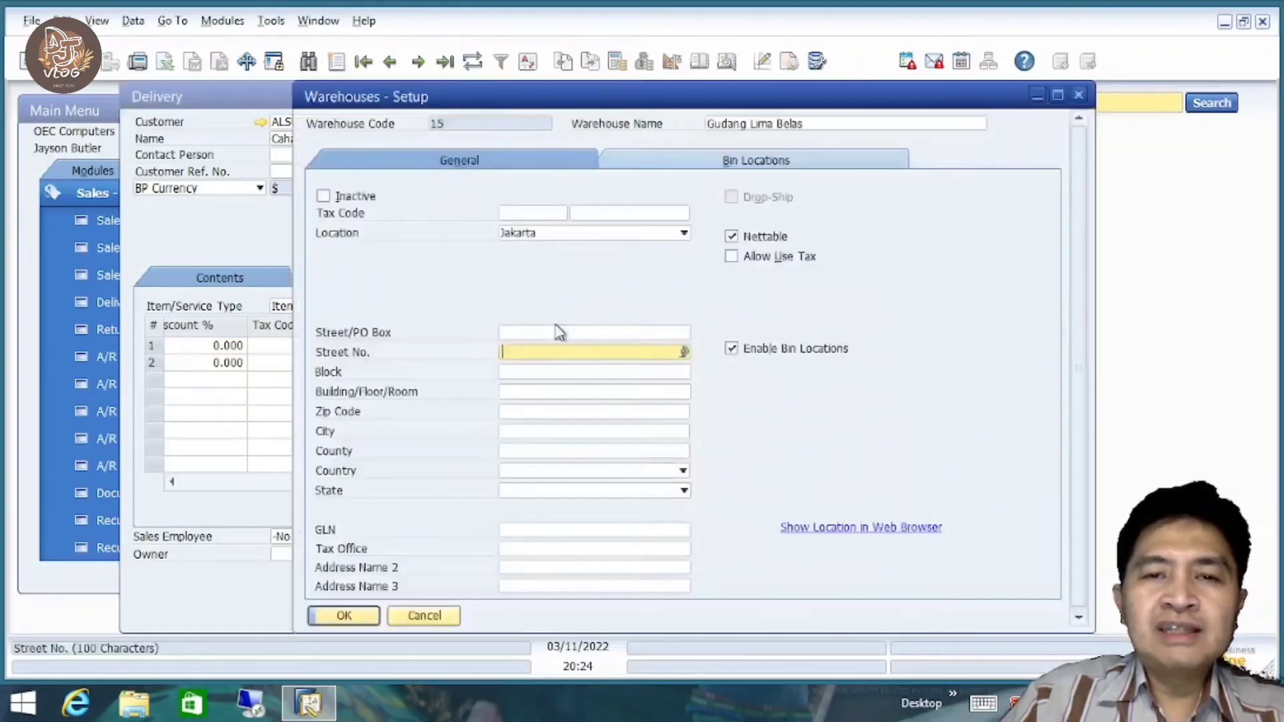
click(691, 163)
click(626, 286)
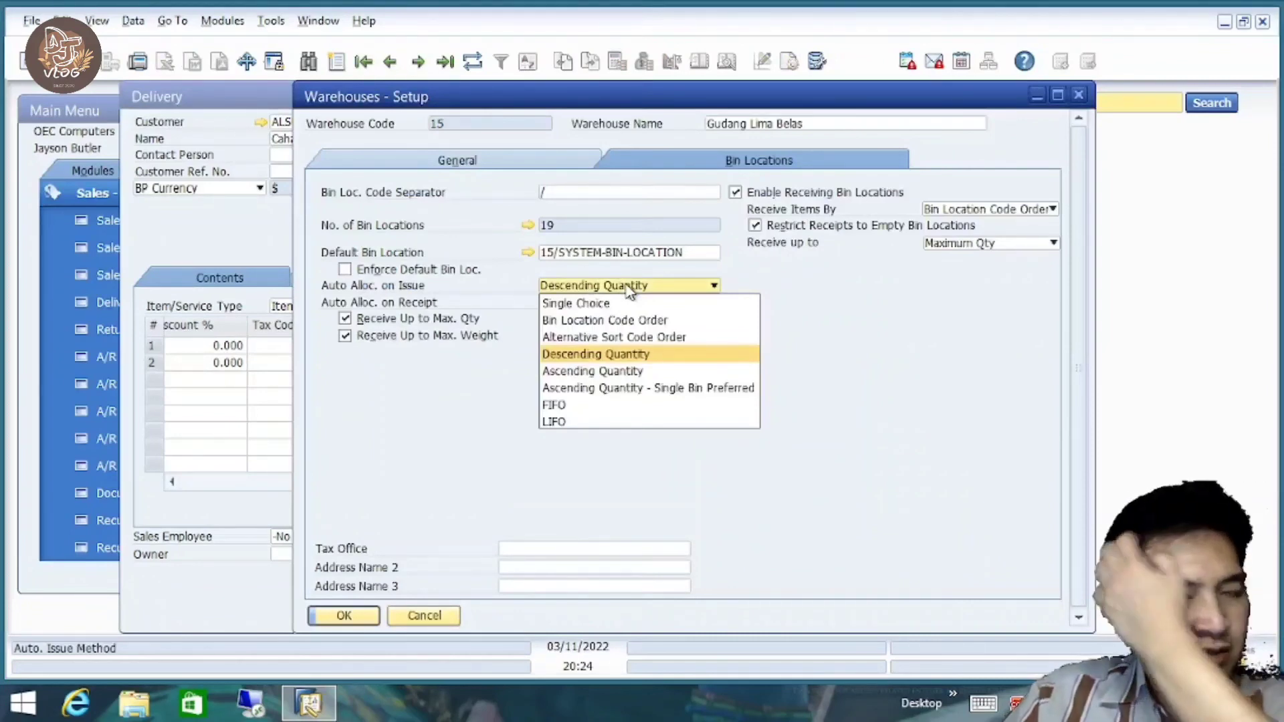
click(662, 306)
click(658, 303)
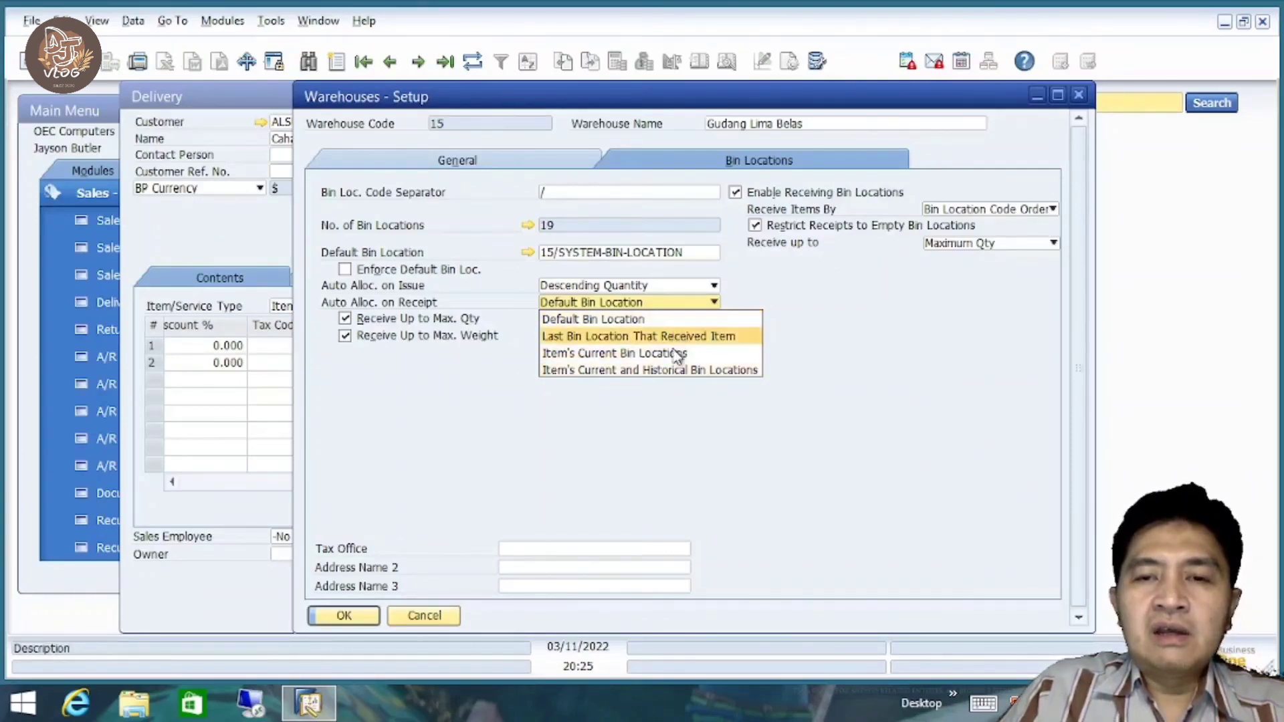
click(753, 320)
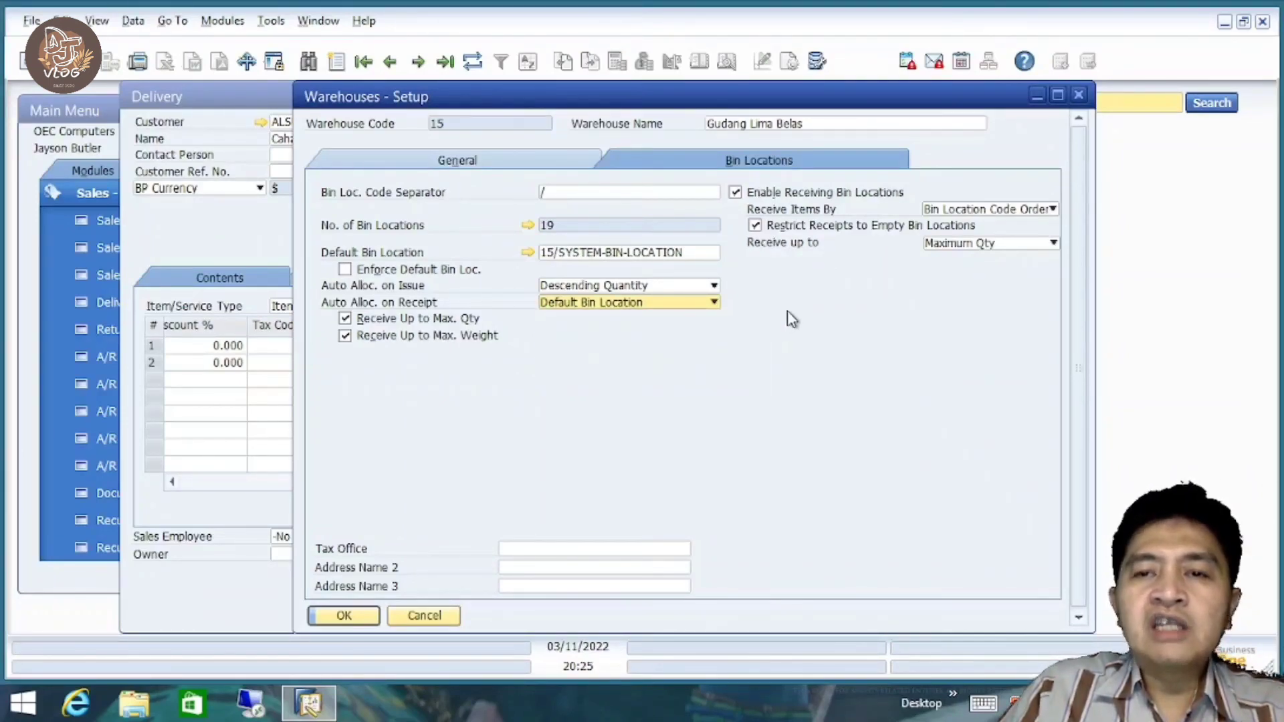
scroll(1084, 305, down, 1)
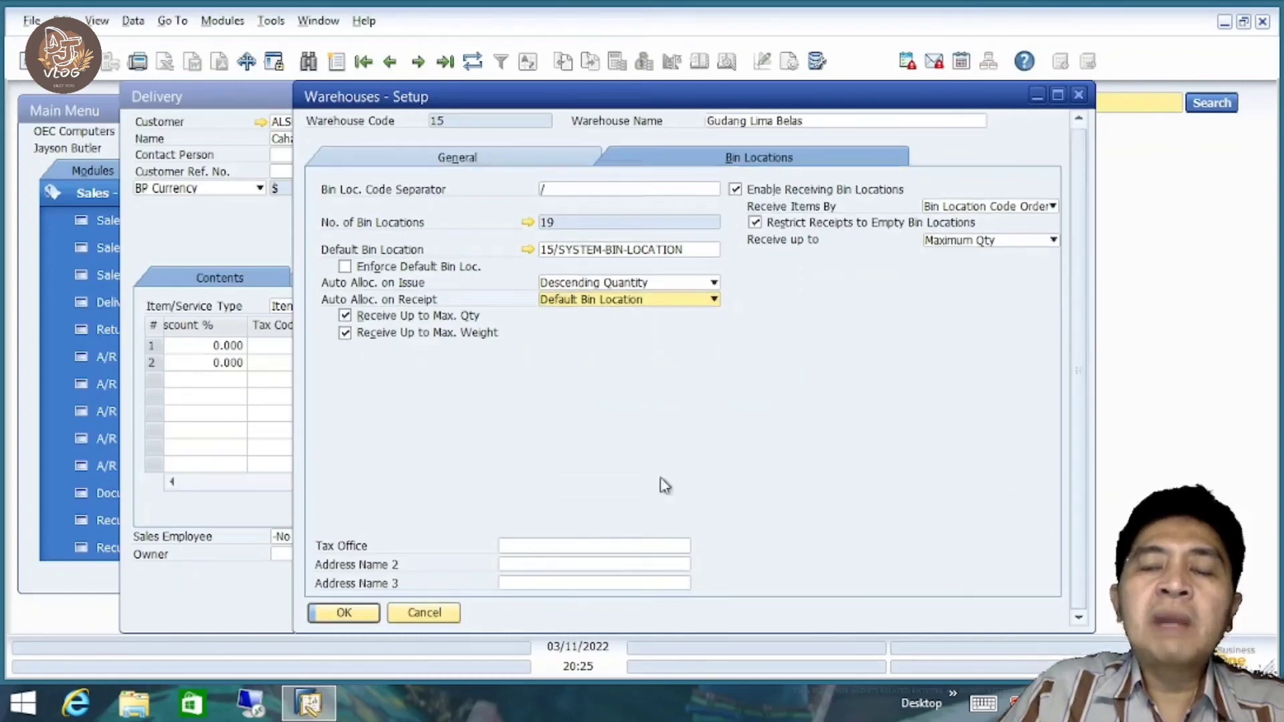
click(426, 614)
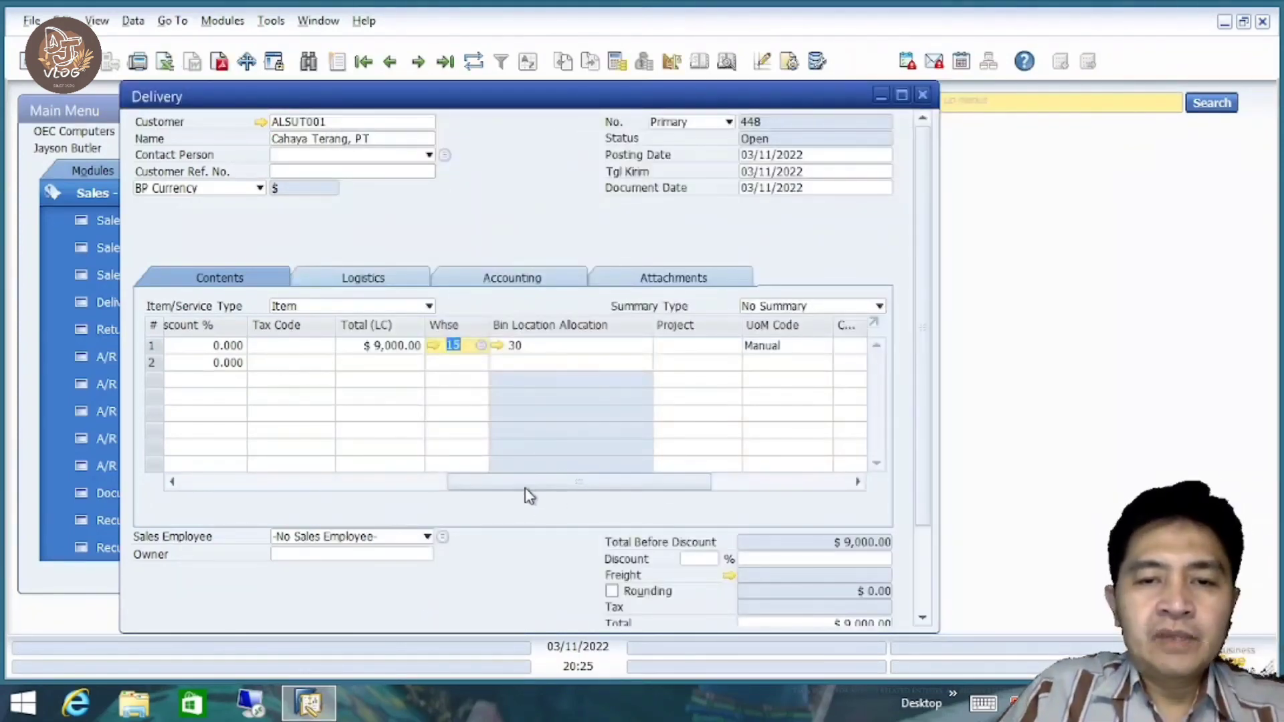
Set Auto Alloc. on Issue to FIFO in warehouse 15's bin location setup and save the change.
drag(399, 490, 220, 494)
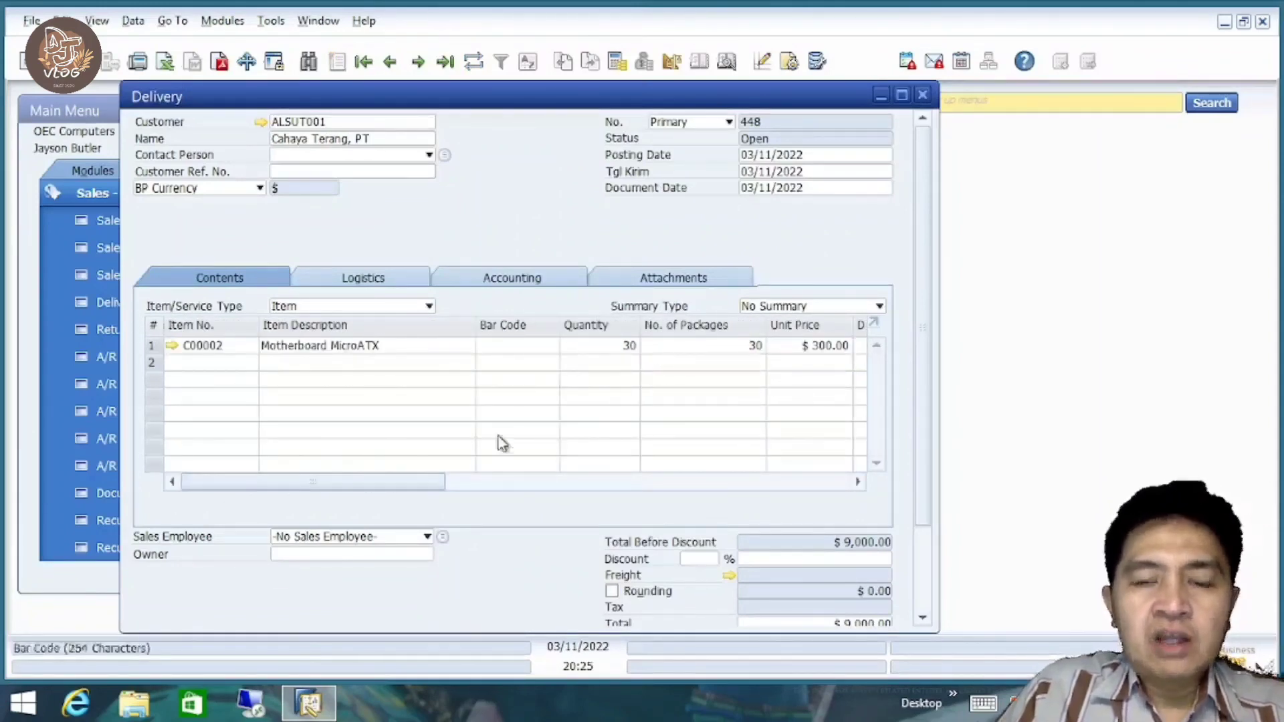
drag(394, 490, 206, 488)
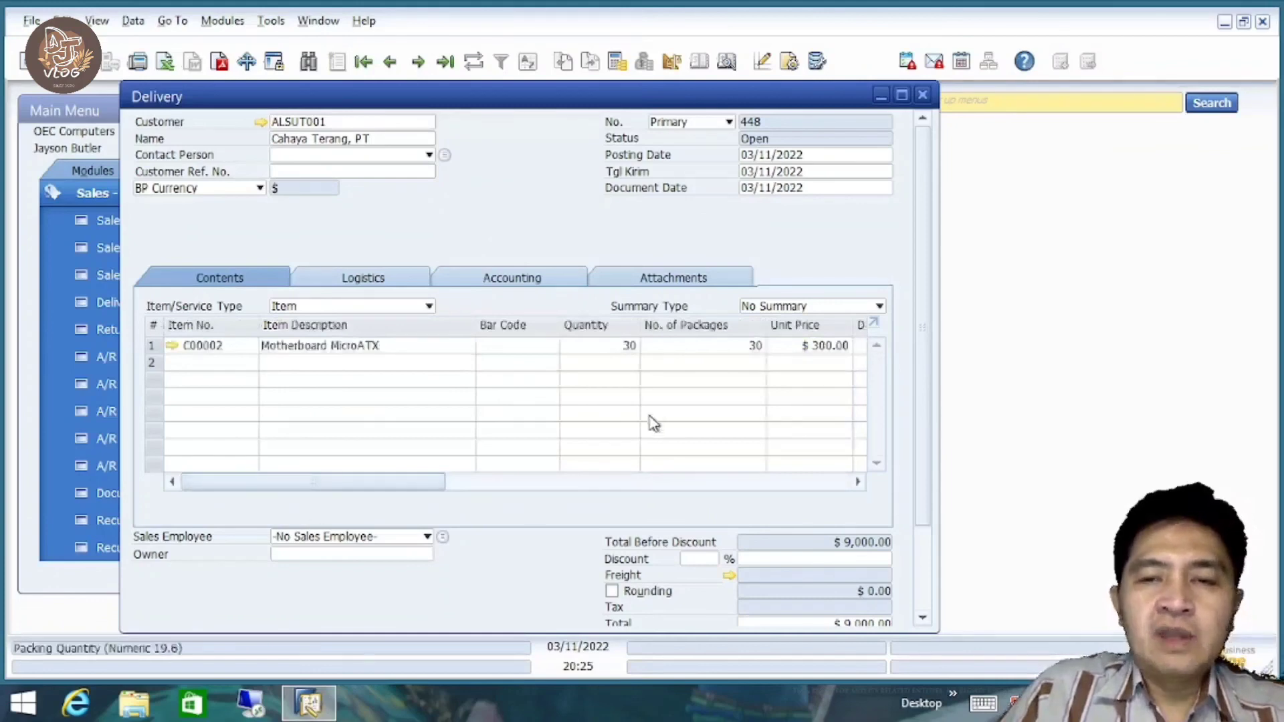
drag(925, 415, 906, 529)
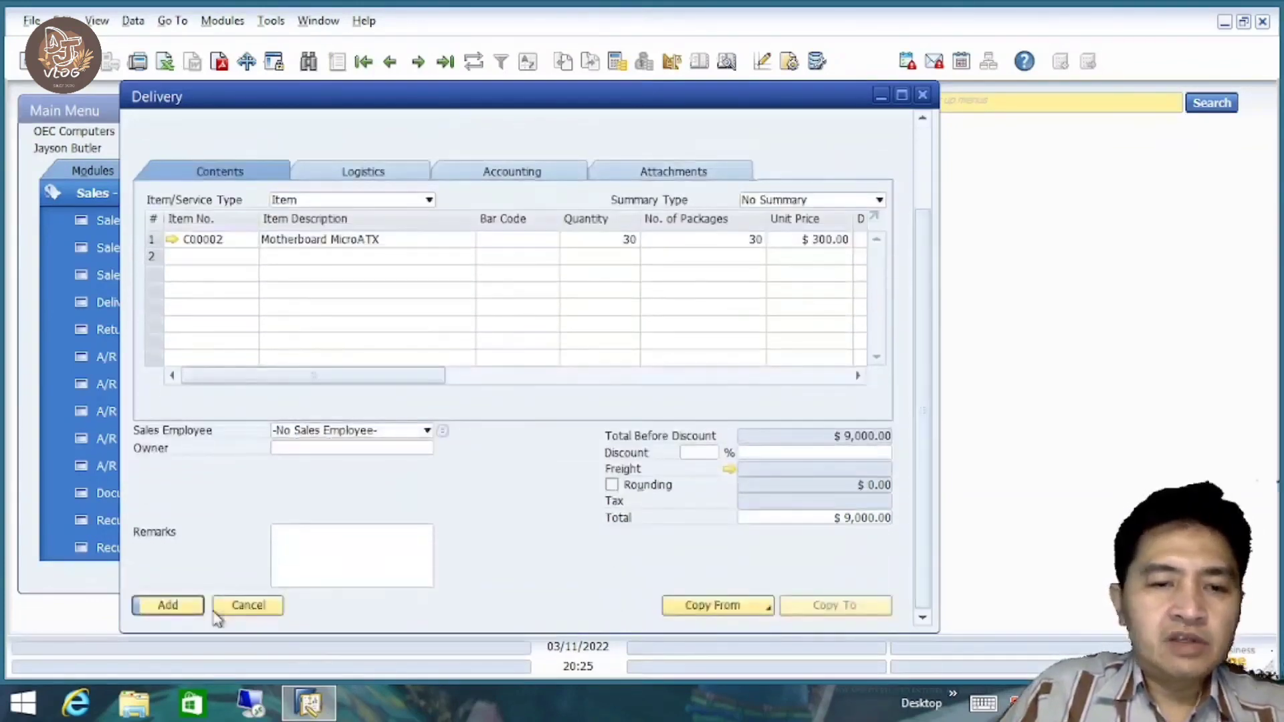
drag(466, 381, 593, 368)
click(687, 241)
click(683, 241)
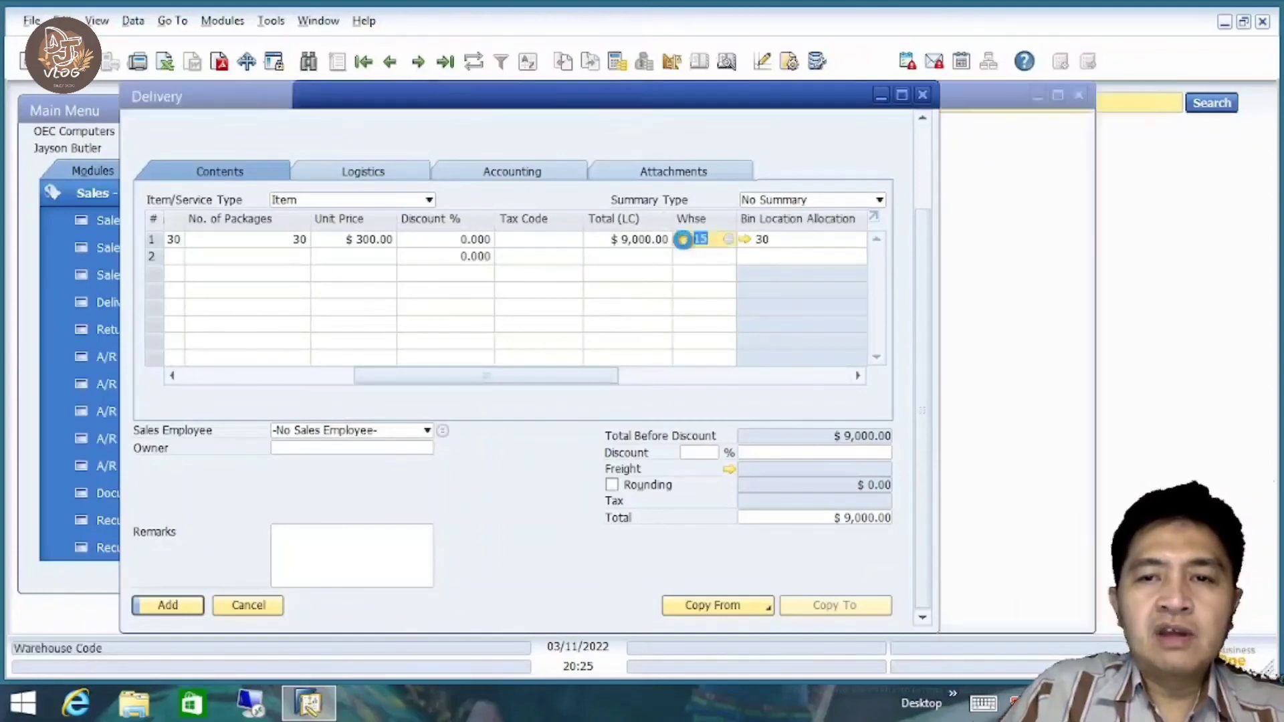
click(682, 159)
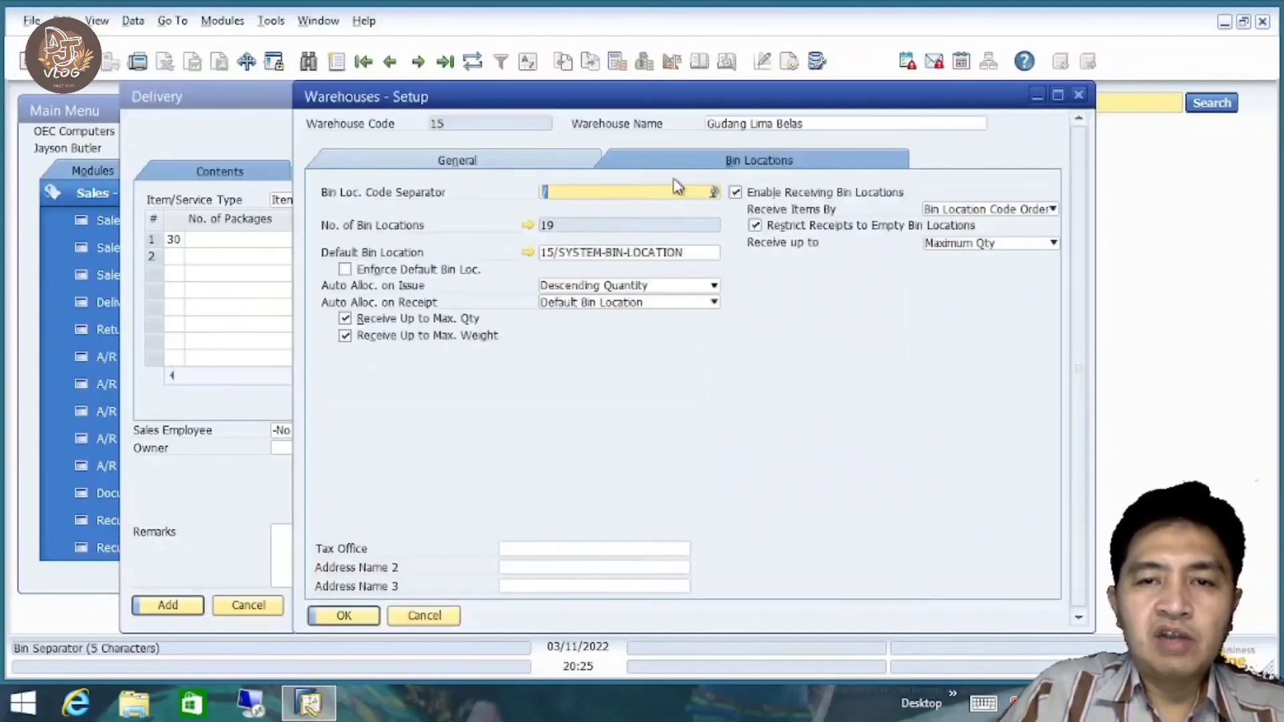
click(632, 287)
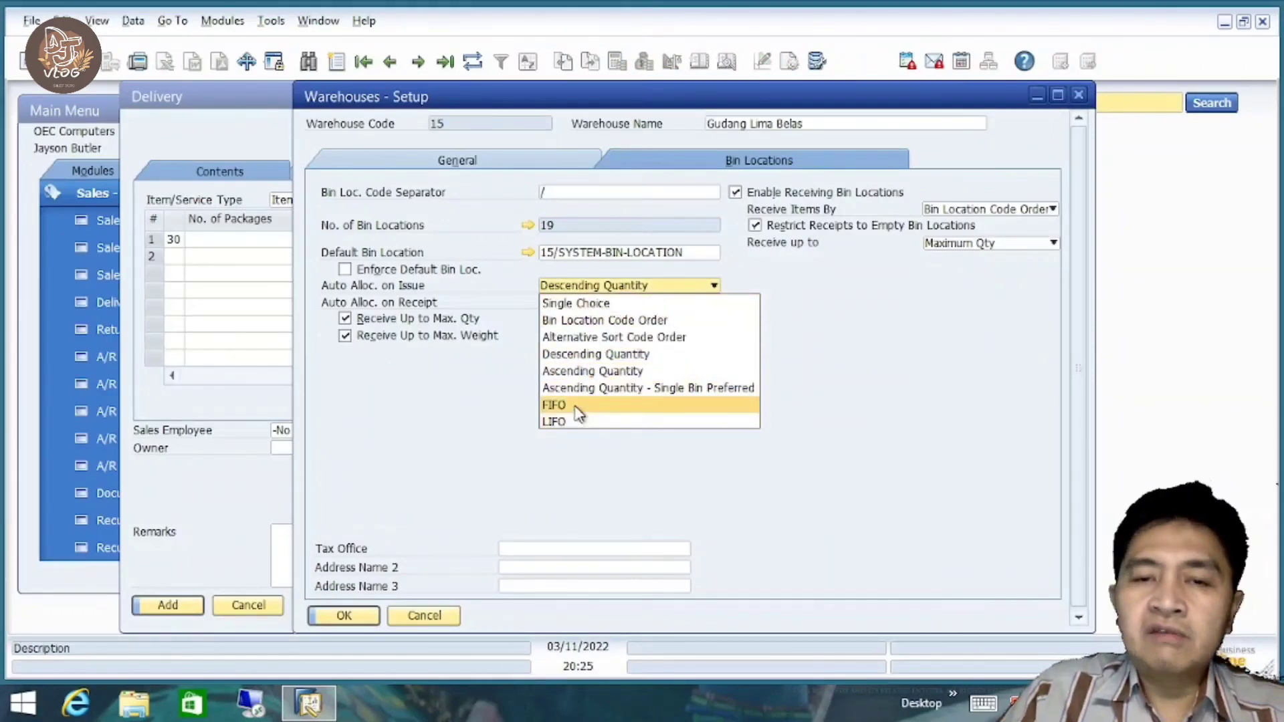
click(572, 406)
click(613, 289)
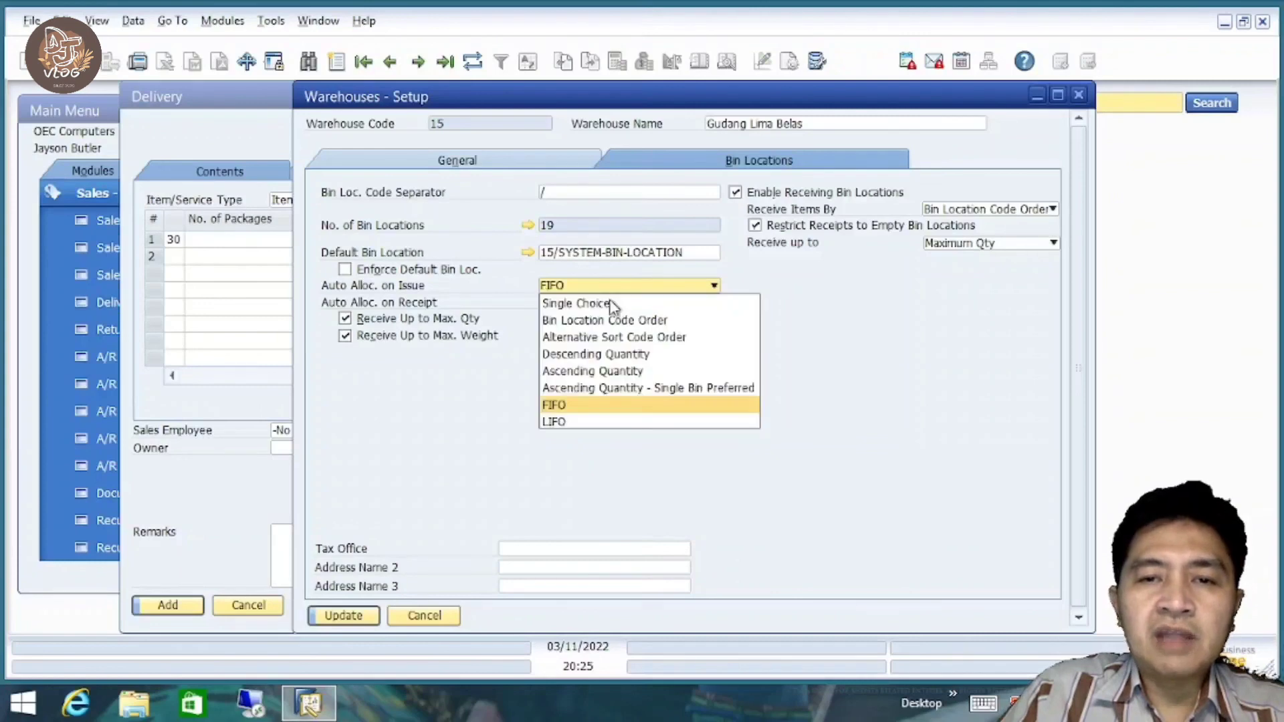
click(587, 406)
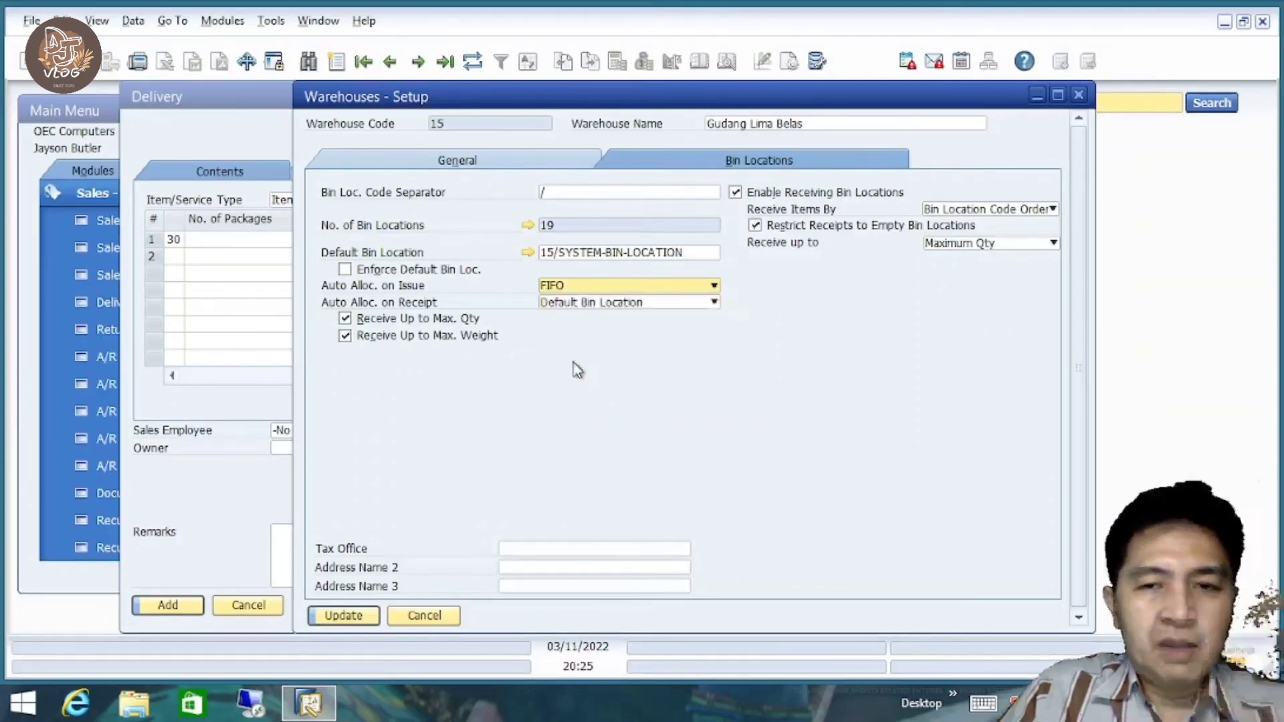
click(343, 616)
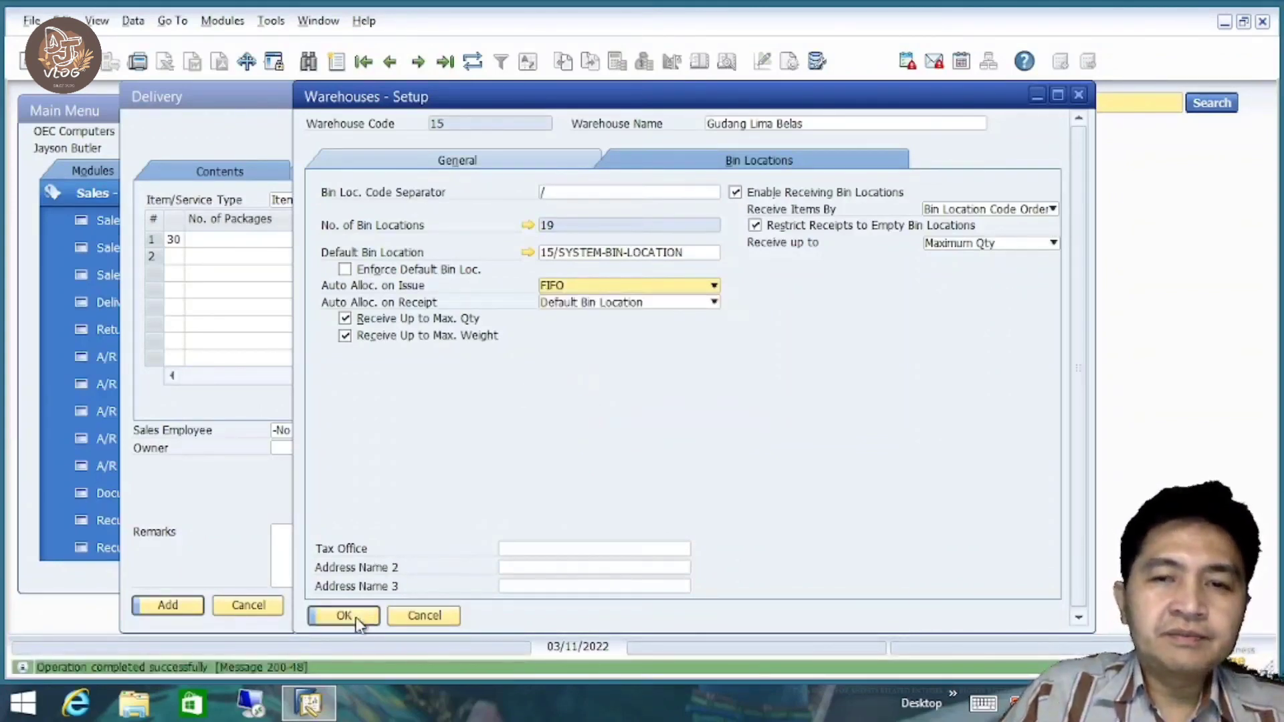
click(356, 619)
Discard the current Delivery and start a new one for the customer BANDUNG NIH YE.
click(246, 607)
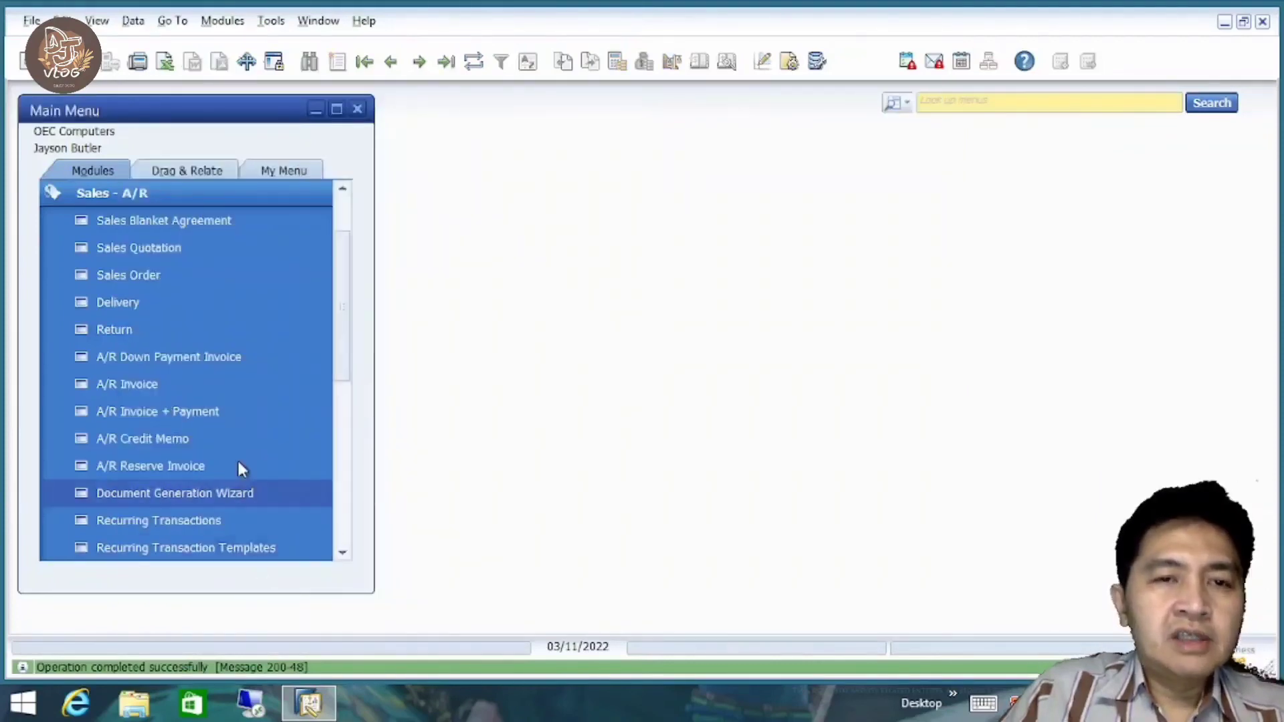
click(182, 302)
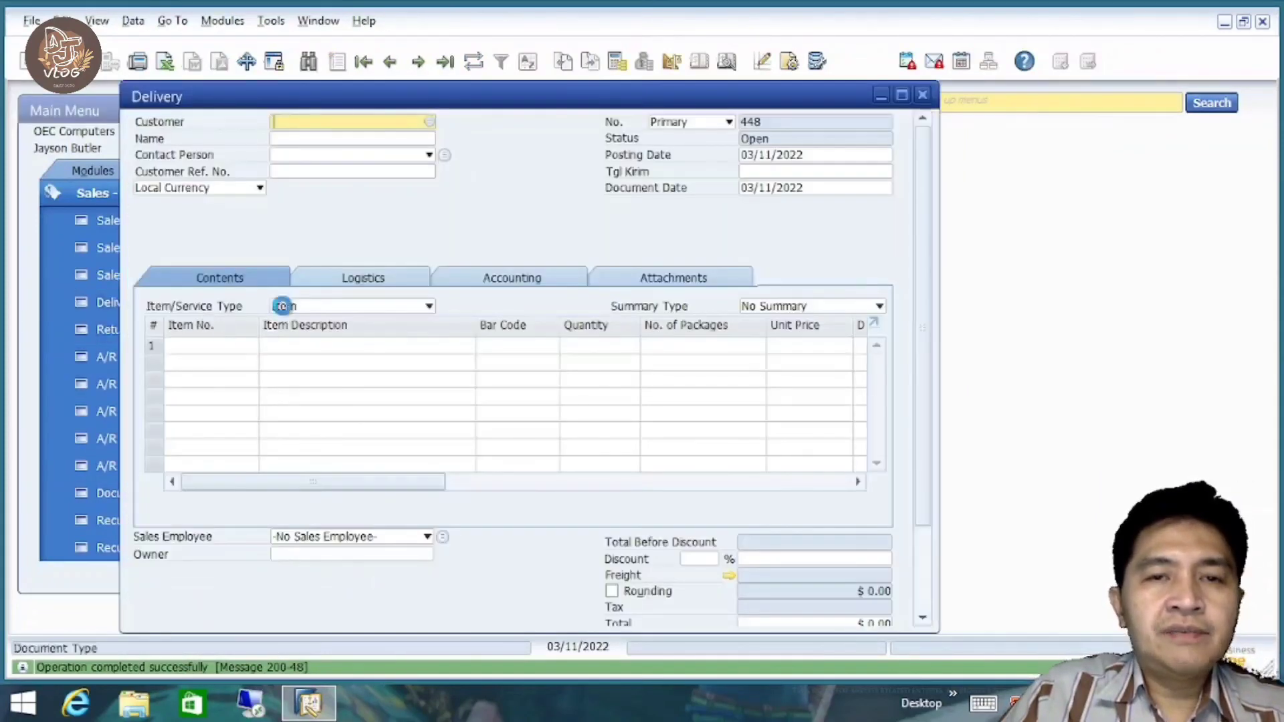
key(Tab)
click(403, 320)
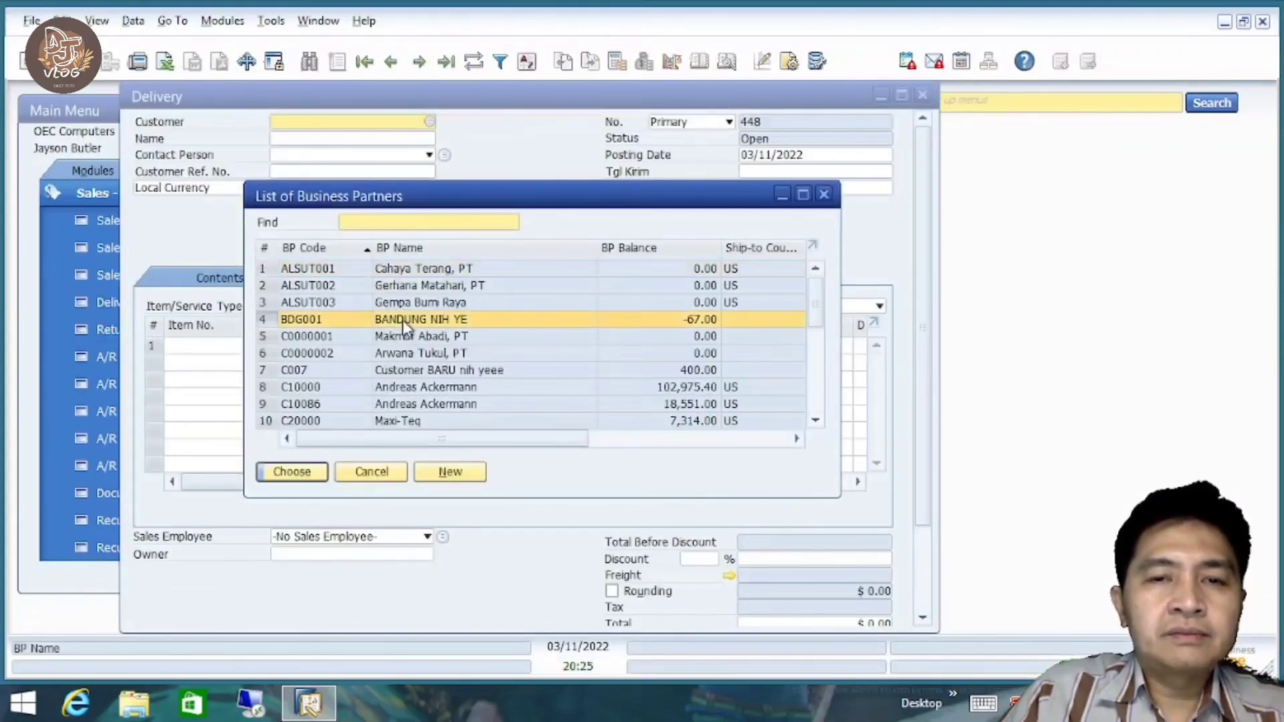
double_click(404, 321)
Enter item C00002 in the Delivery with a quantity of 30 from warehouse 15.
click(231, 346)
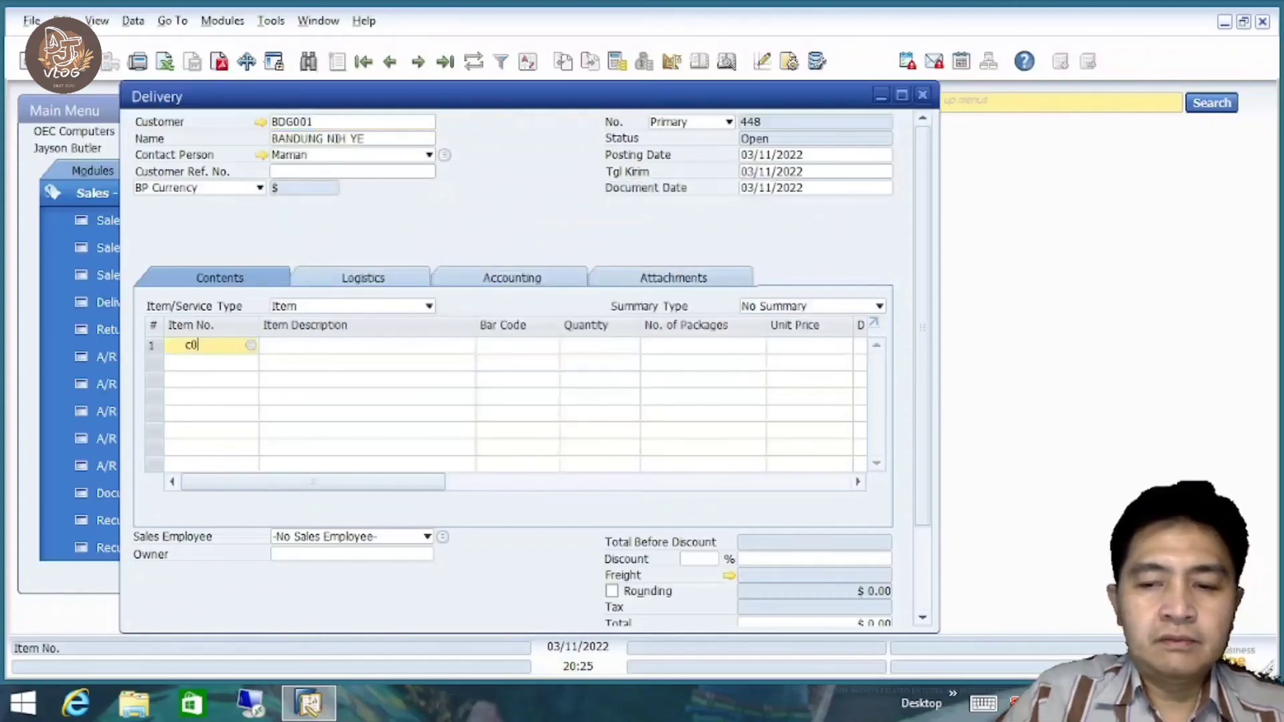
key(Tab)
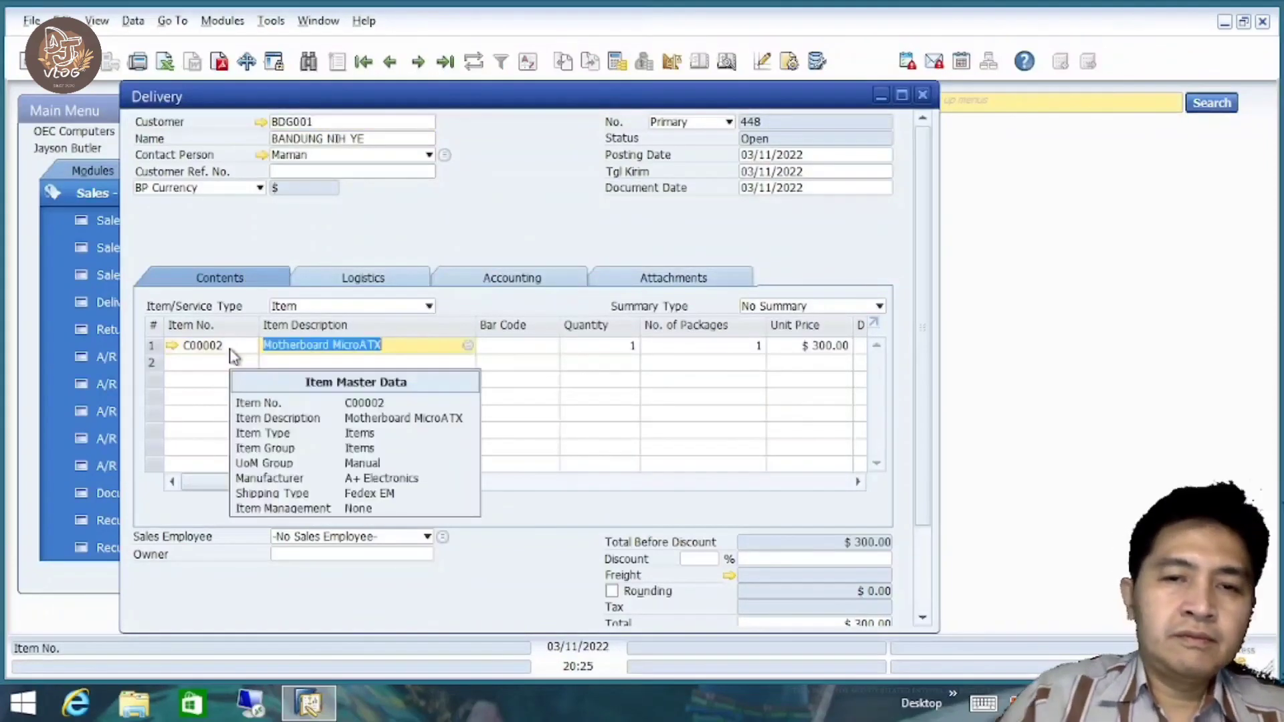
click(612, 345)
text(30)
key(Tab)
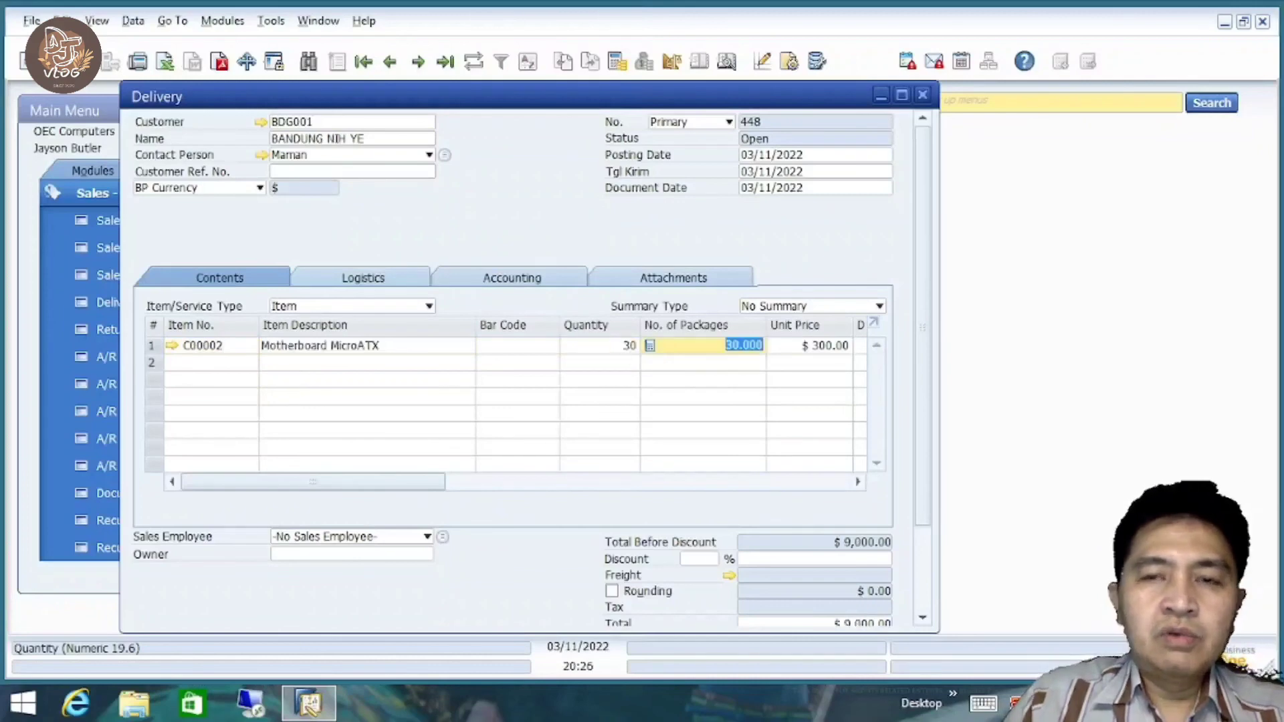
click(765, 483)
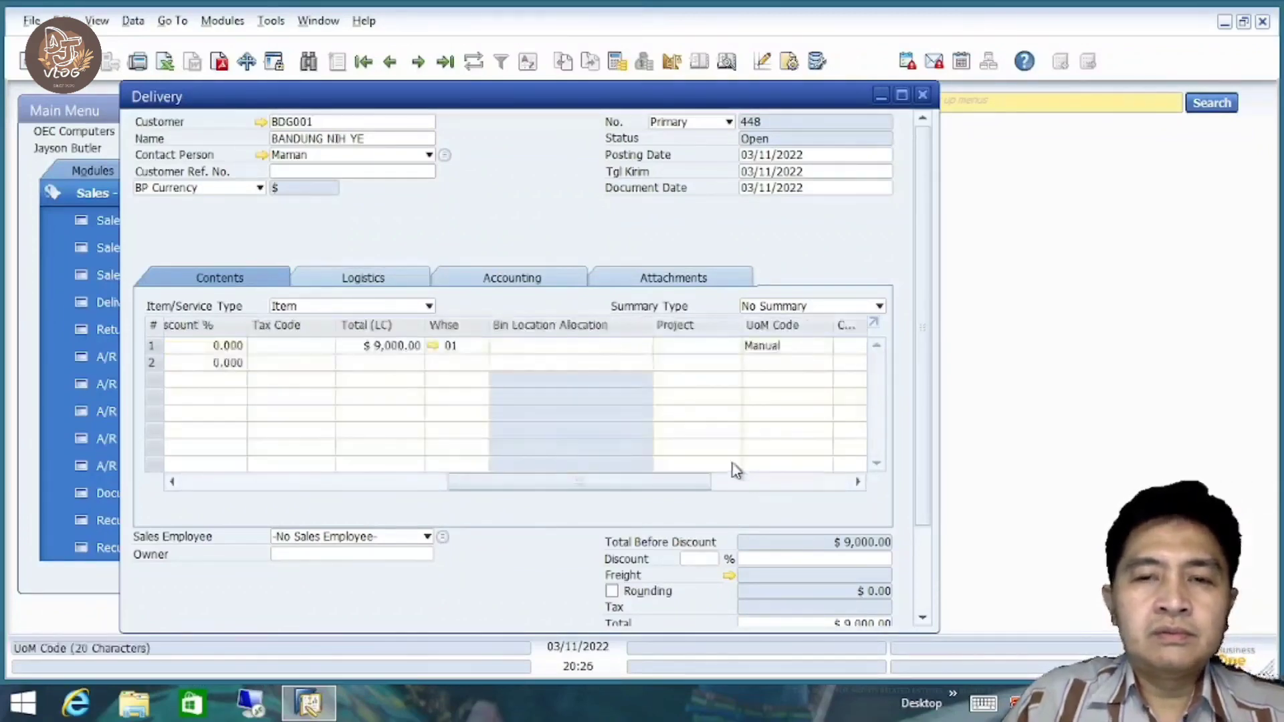
click(473, 349)
text(1)
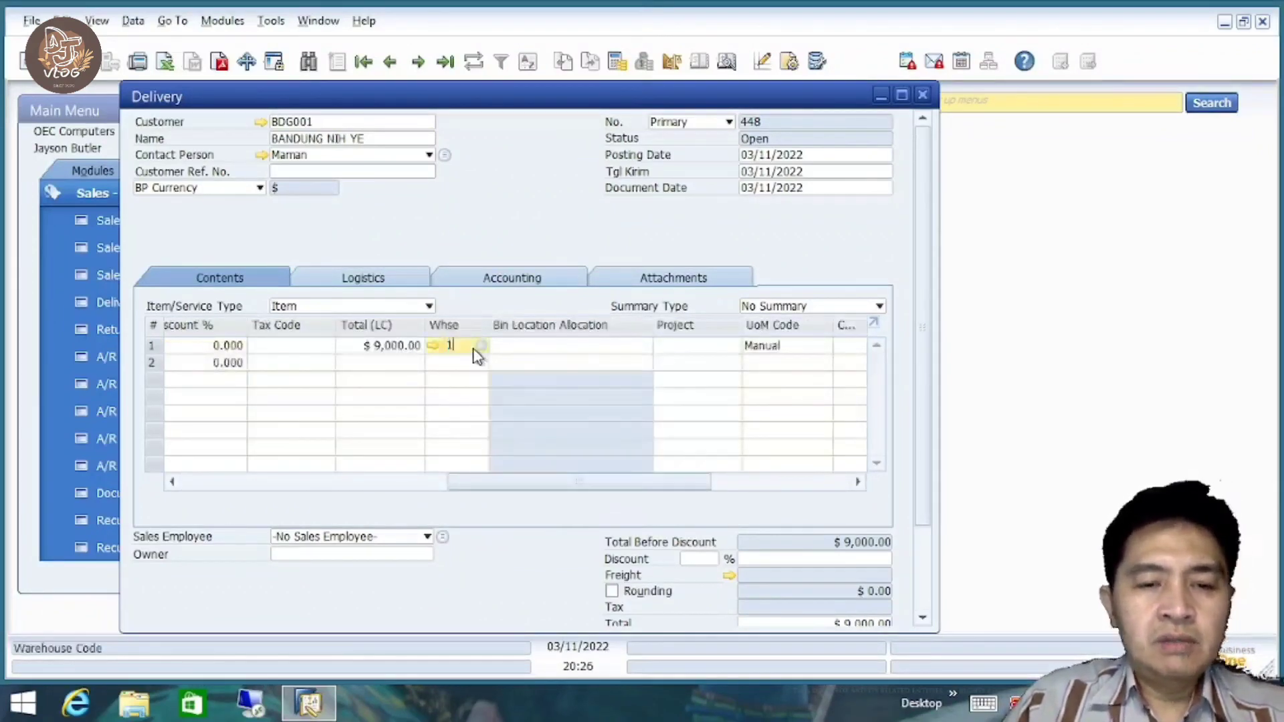
text(5)
Check the bin location allocation of the C00002 row and add the Delivery, confirming its creation.
click(495, 346)
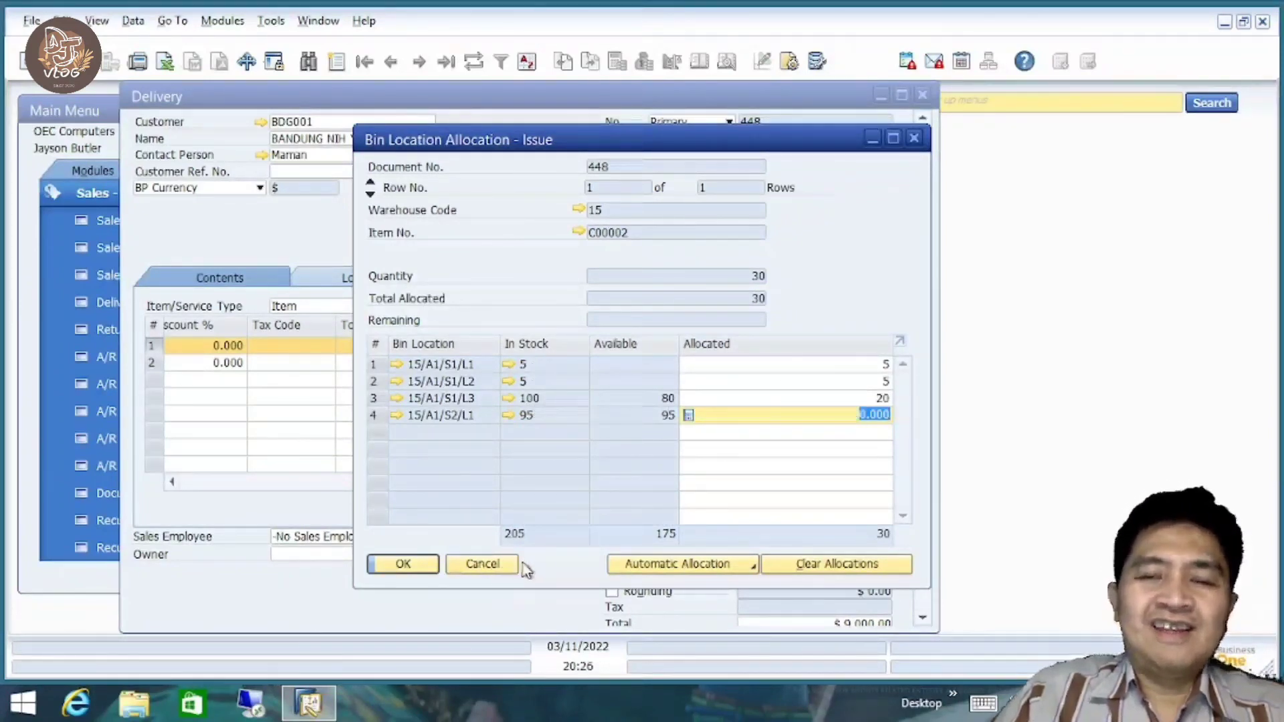
click(481, 564)
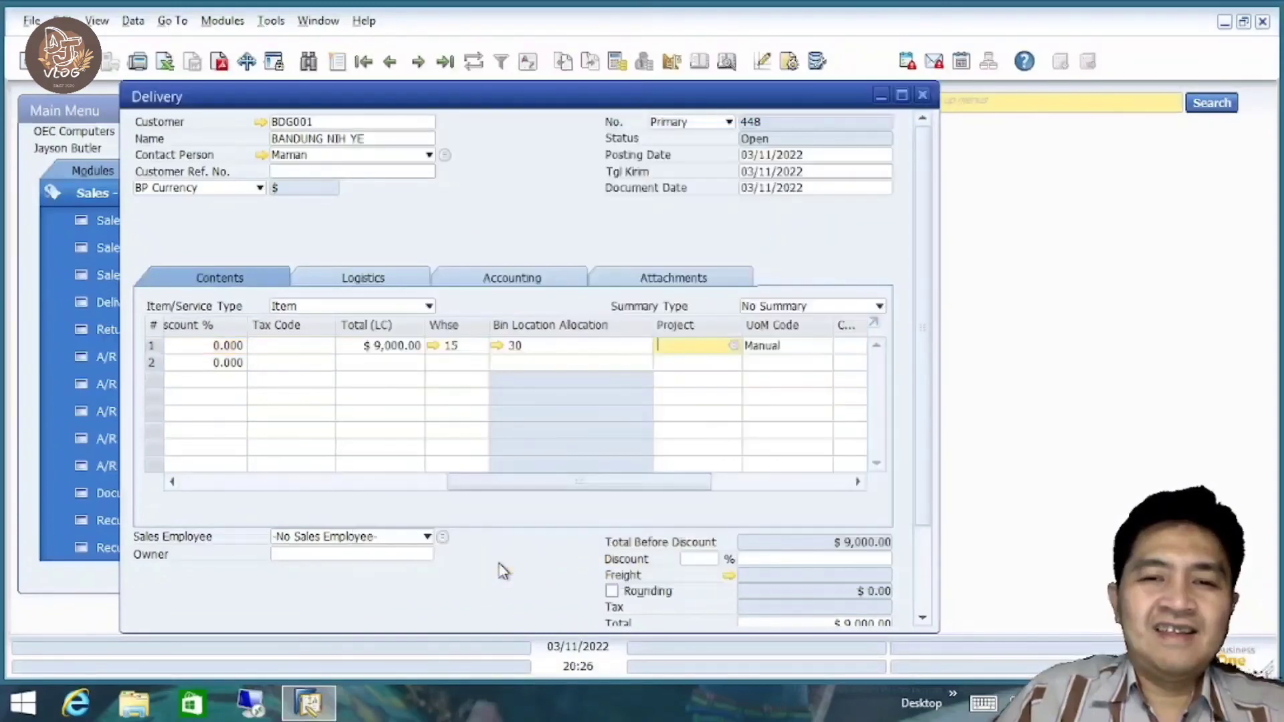
scroll(924, 378, down, 3)
scroll(925, 388, down, 3)
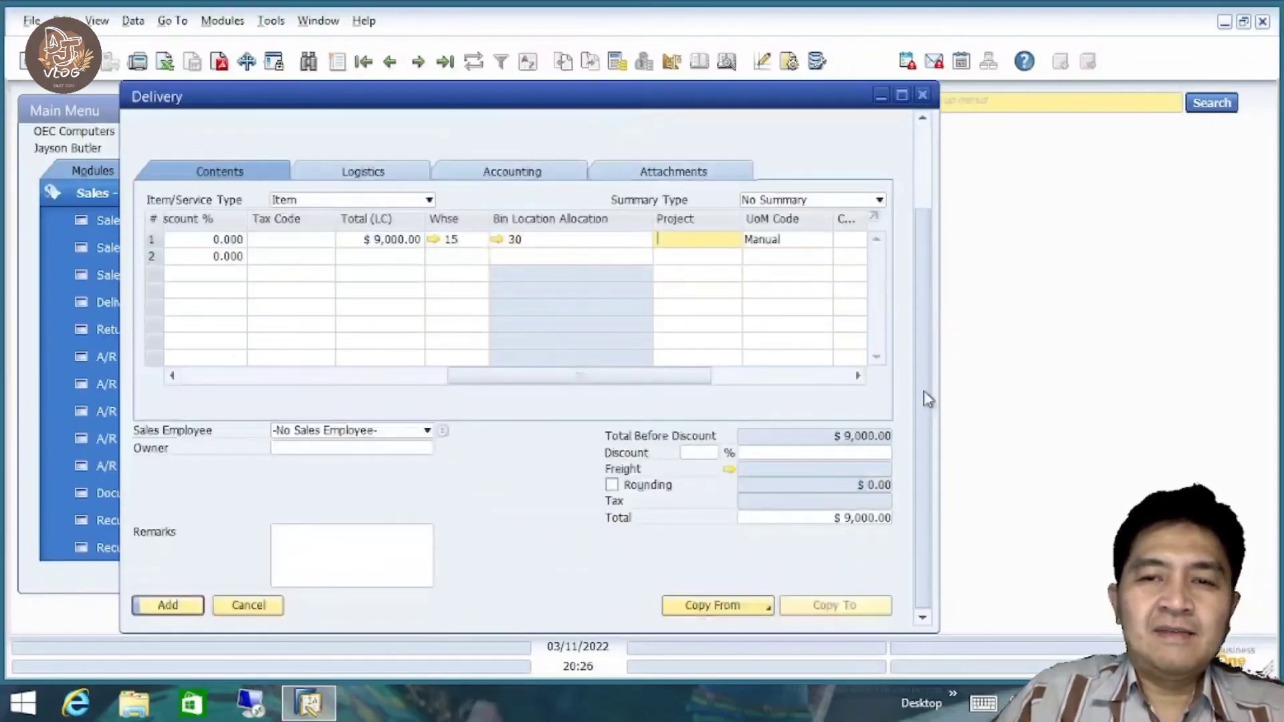
scroll(925, 361, up, 5)
scroll(923, 401, down, 3)
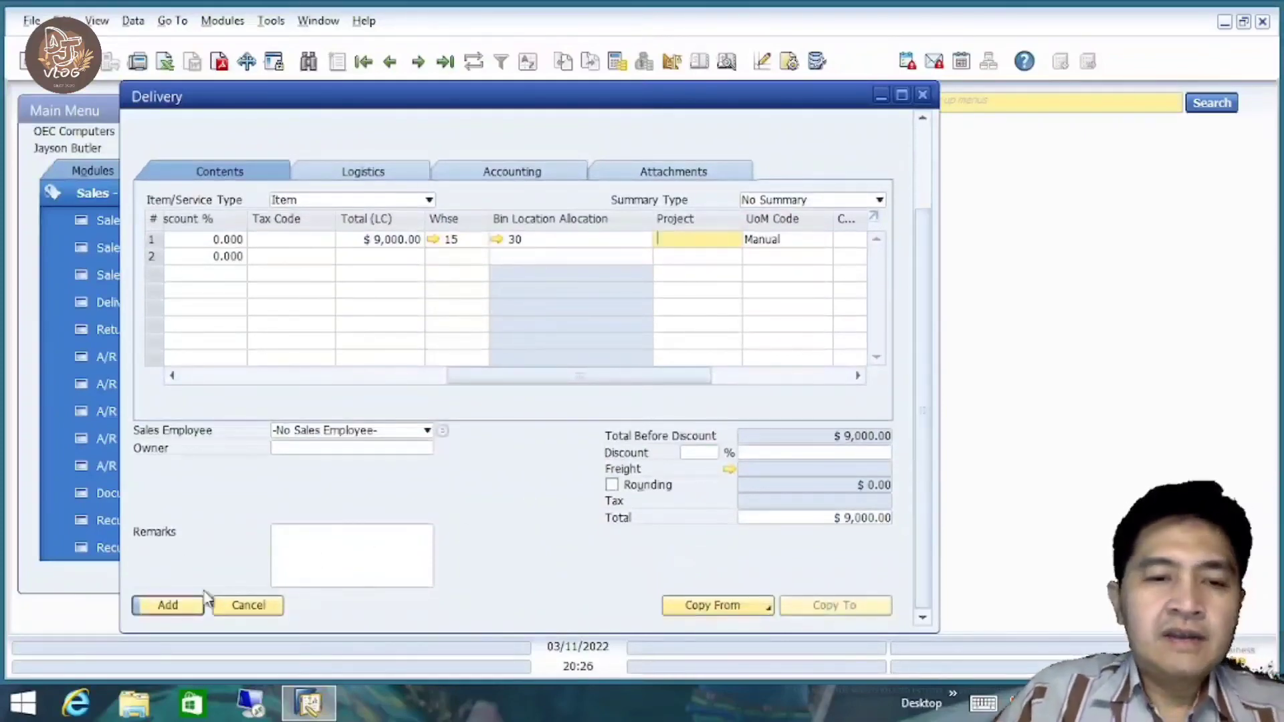
click(179, 606)
click(424, 372)
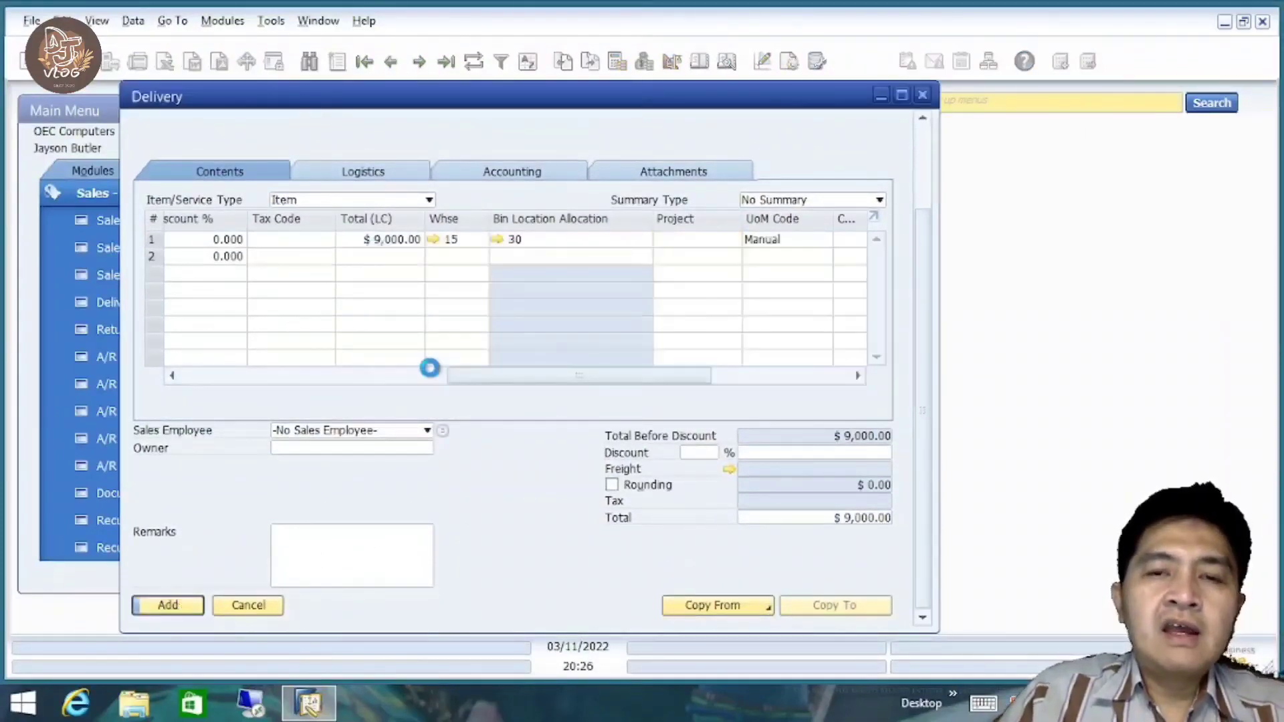
Open the last Delivery and examine the Bin Location Content List of its item C00002.
click(444, 61)
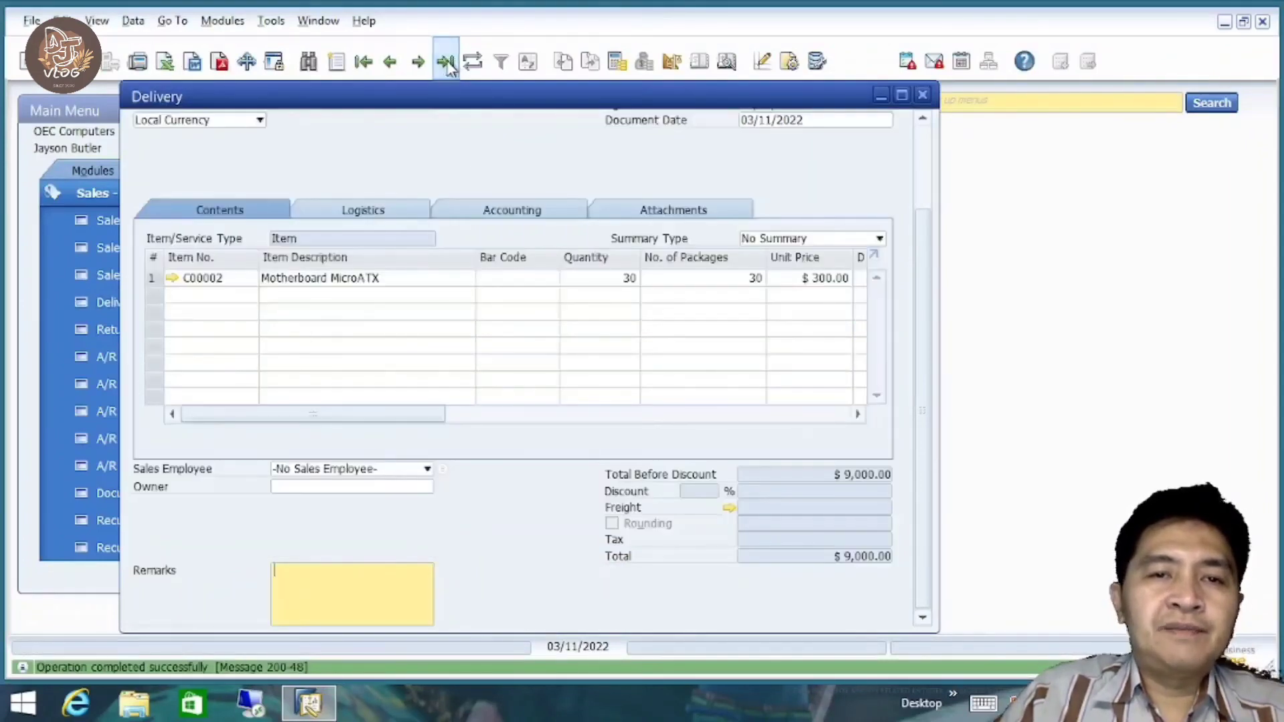
click(173, 278)
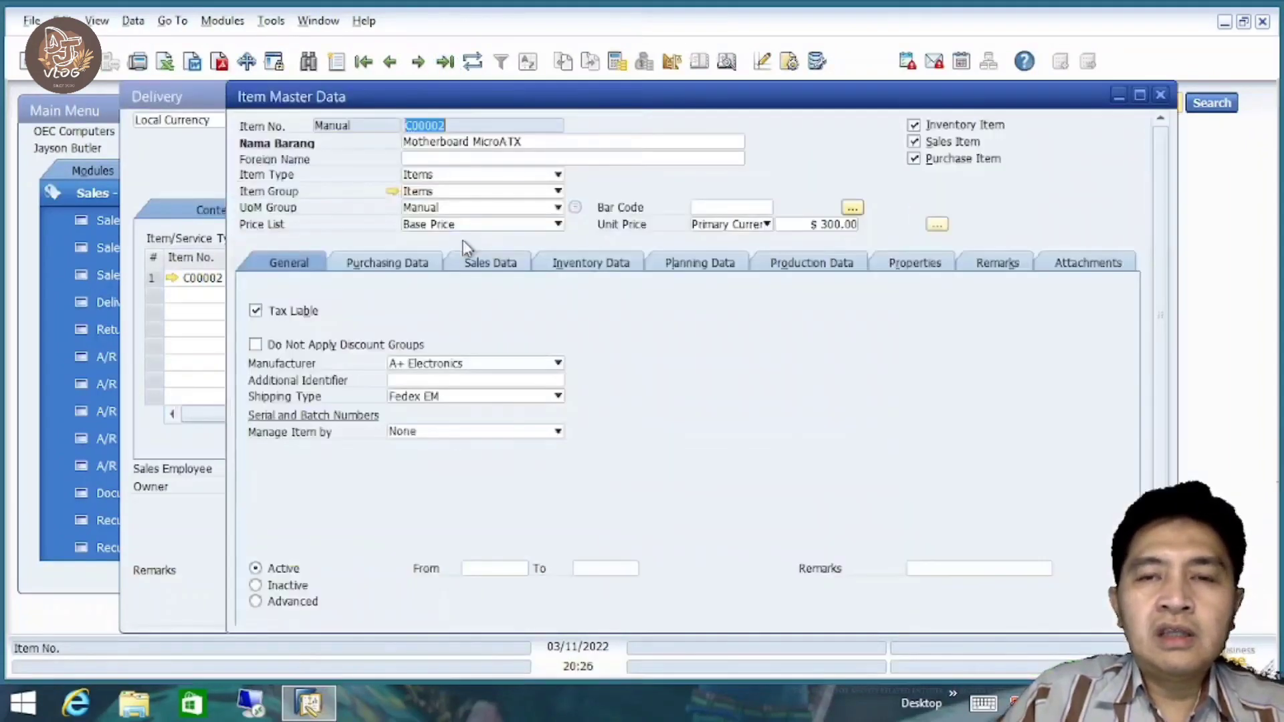
right_click(1020, 196)
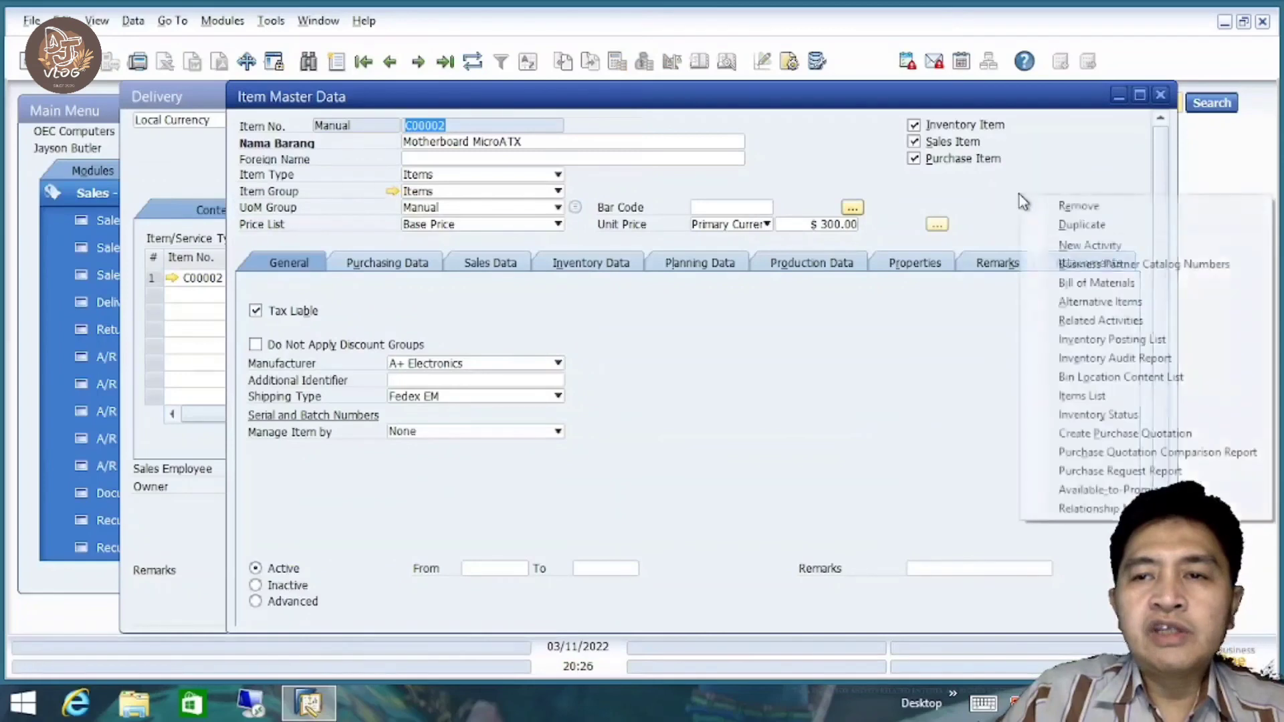
click(1097, 377)
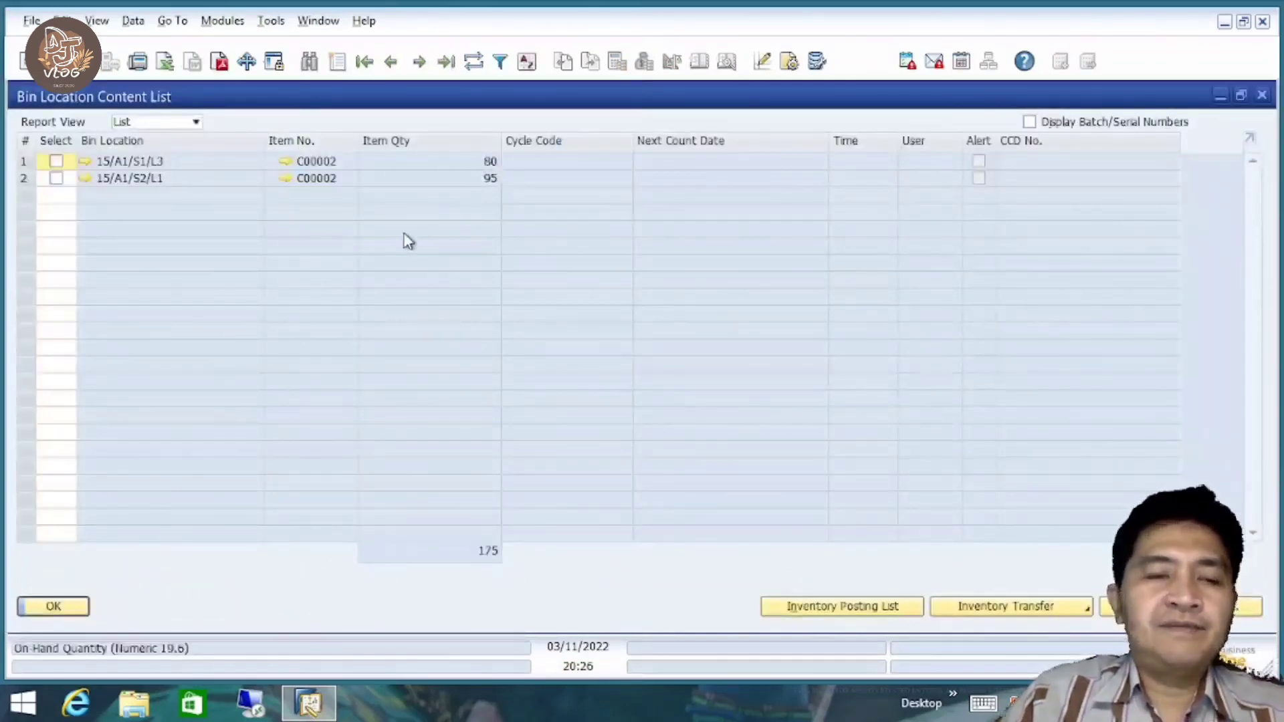
click(86, 608)
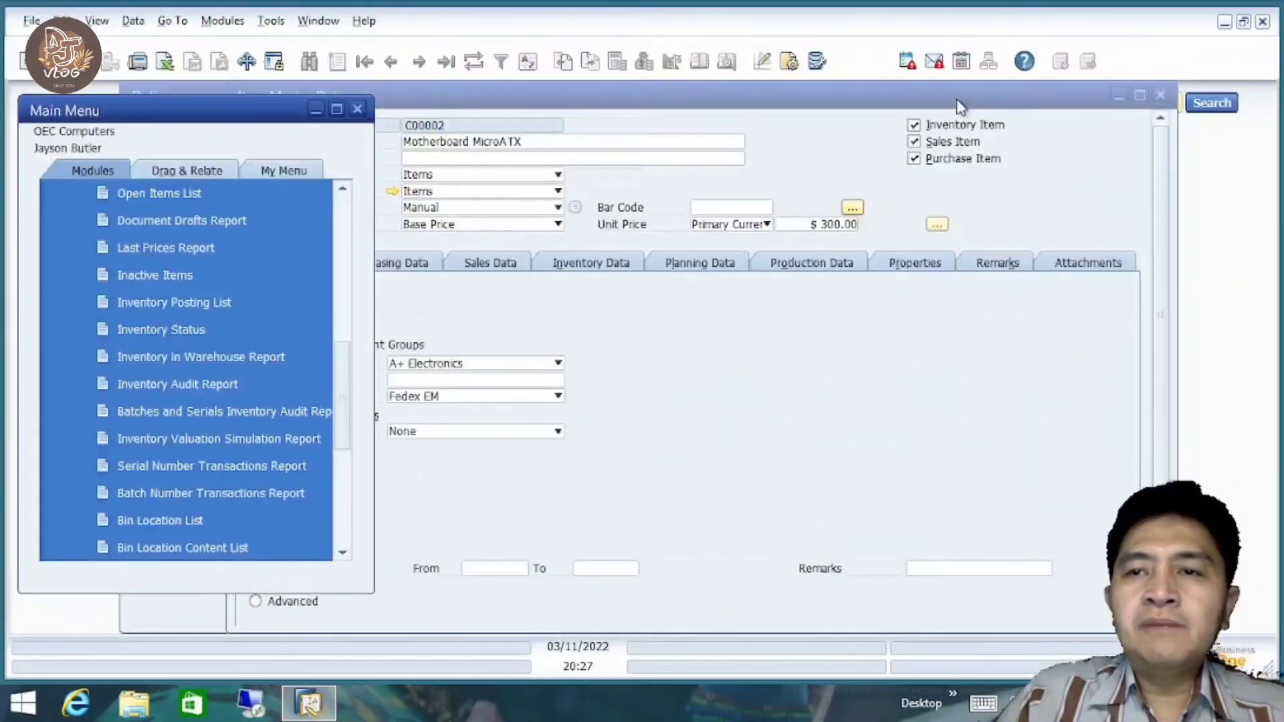
Close the C00002 item master data and the Delivery, and go back to the Inventory module heading.
click(1162, 95)
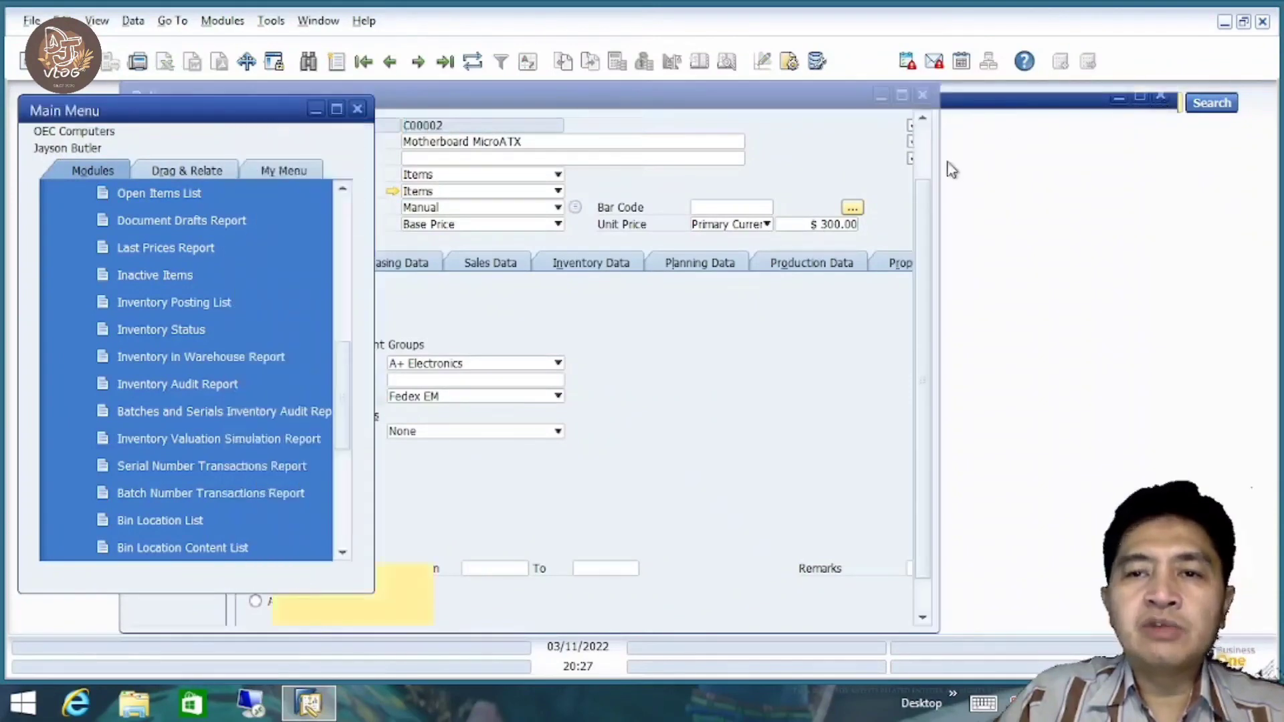
click(923, 95)
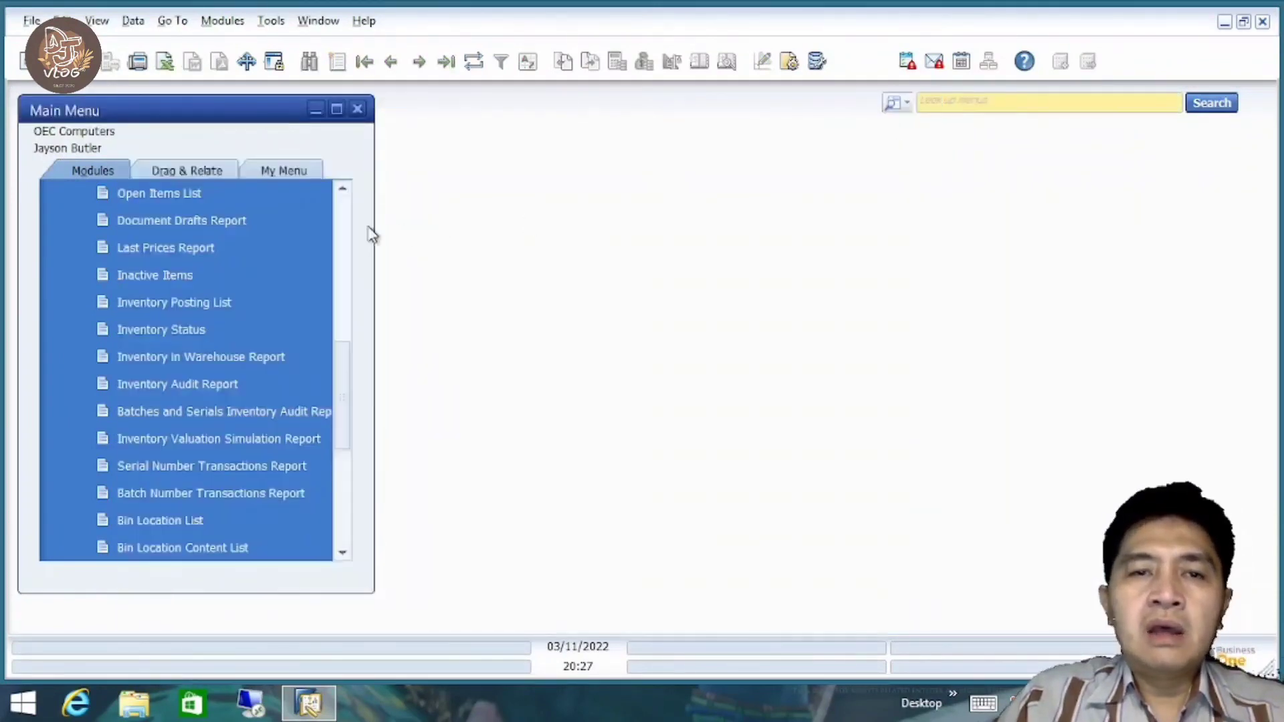
click(341, 231)
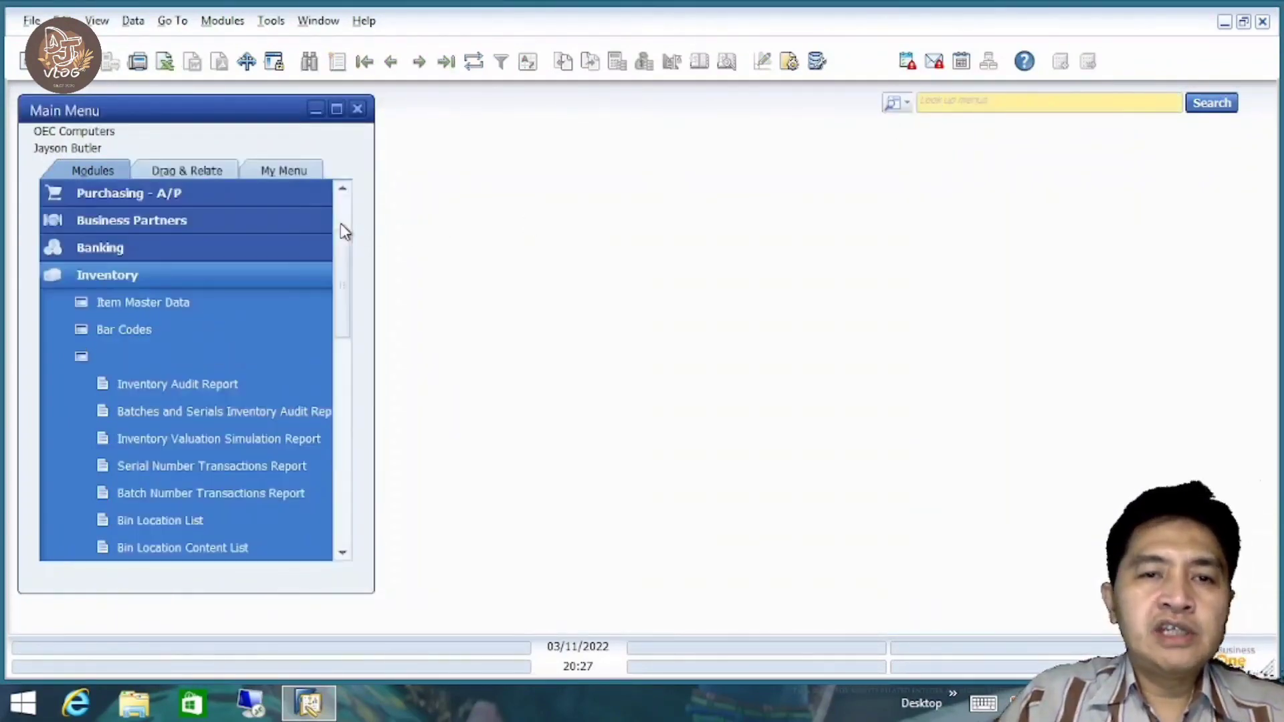
click(169, 275)
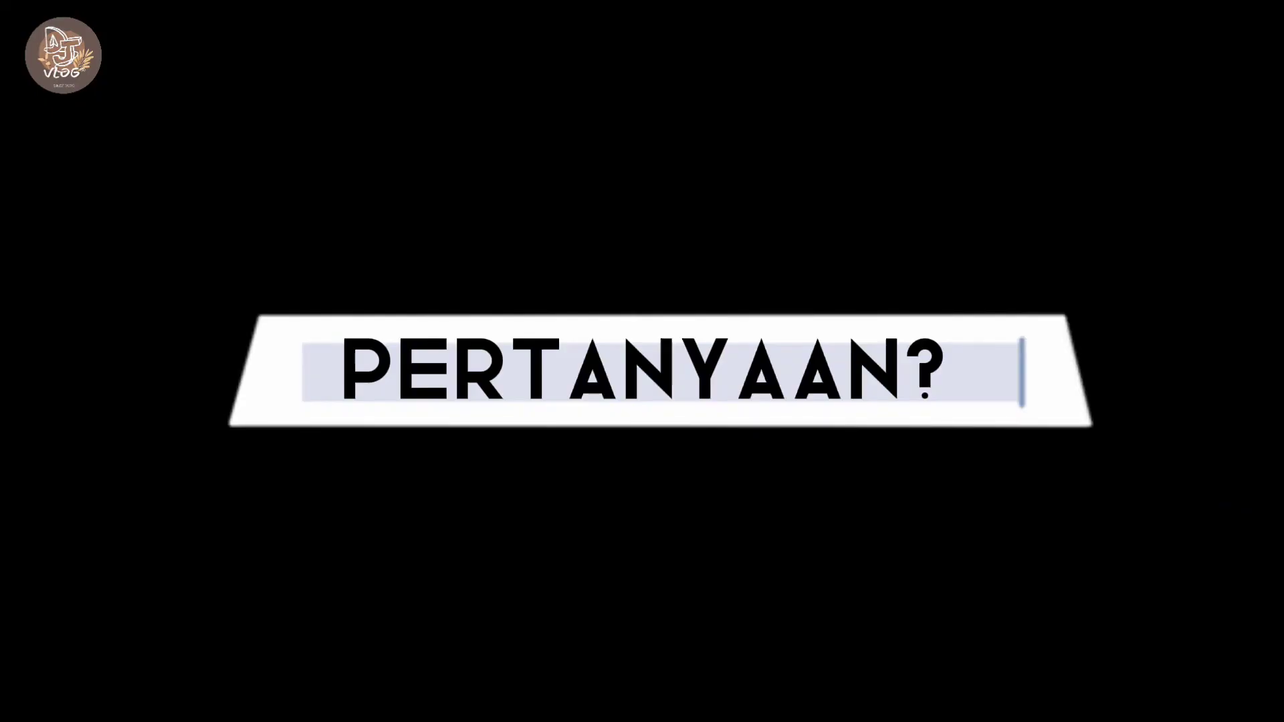